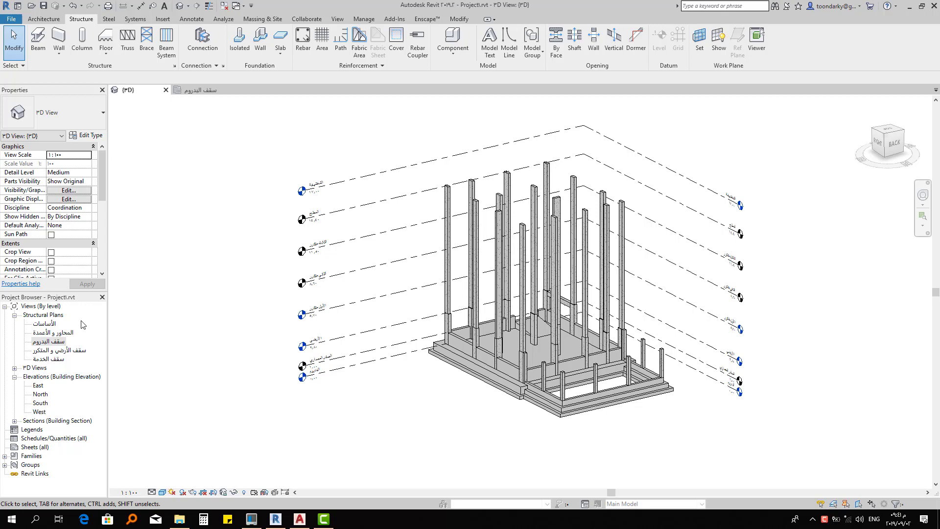
{"action": "left_click", "coordinate": [299, 521]}
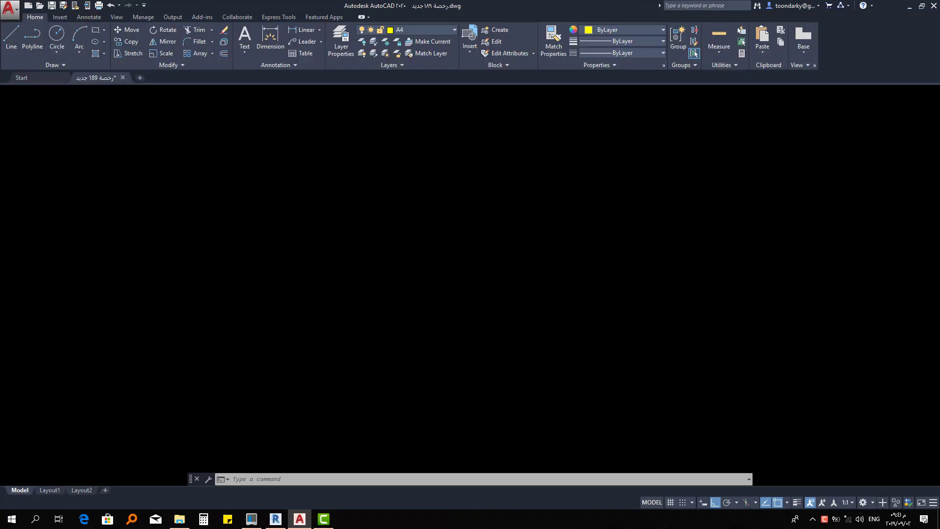
{"action": "middle_click_drag", "start_coordinate": [385, 356], "coordinate": [458, 309]}
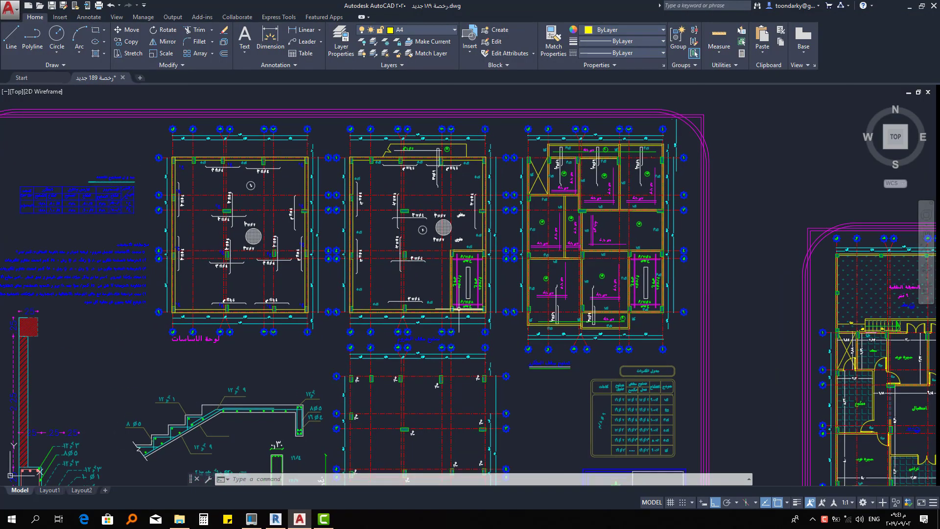
{"action": "scroll", "coordinate": [420, 267], "scroll_direction": "down", "scroll_amount": 1}
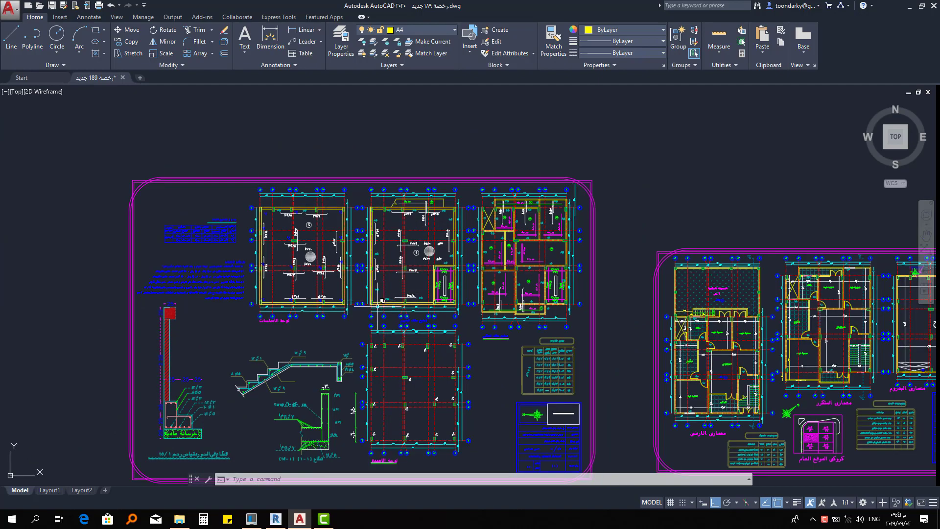
{"action": "scroll", "coordinate": [389, 315], "scroll_direction": "up", "scroll_amount": 5}
{"action": "mouse_move", "coordinate": [389, 315]}
{"action": "middle_mouse_down"}
{"action": "mouse_move", "coordinate": [473, 326]}
{"action": "mouse_move", "coordinate": [450, 344]}
{"action": "middle_mouse_up"}
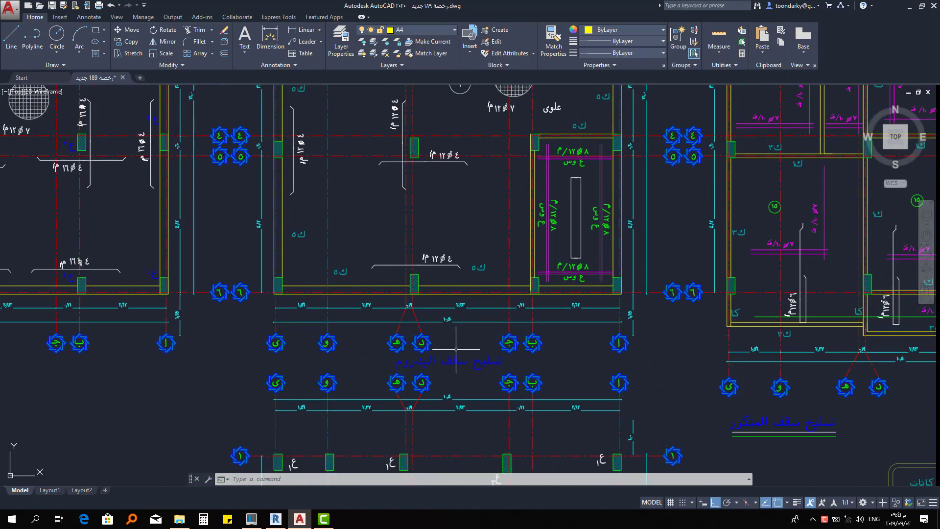
{"action": "middle_click_drag", "start_coordinate": [484, 279], "coordinate": [473, 305]}
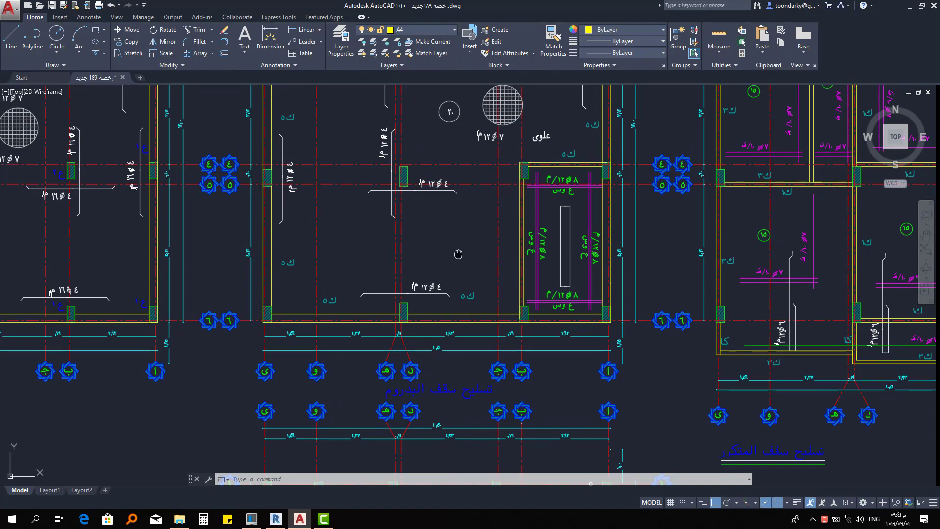
{"action": "middle_click_drag", "start_coordinate": [463, 235], "coordinate": [449, 340]}
{"action": "scroll", "coordinate": [444, 277], "scroll_direction": "down", "scroll_amount": 3}
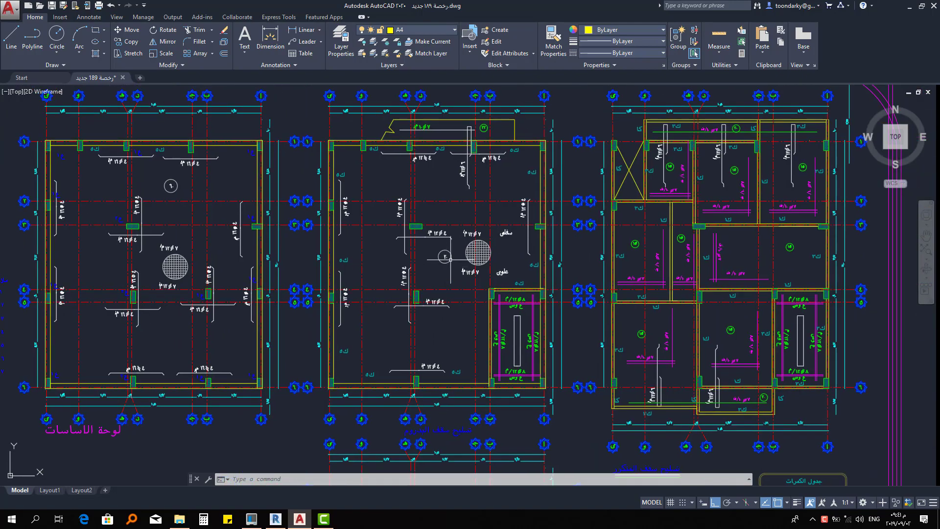
{"action": "scroll", "coordinate": [446, 255], "scroll_direction": "up", "scroll_amount": 4}
{"action": "mouse_move", "coordinate": [403, 252]}
{"action": "middle_mouse_down"}
{"action": "mouse_move", "coordinate": [465, 314]}
{"action": "mouse_move", "coordinate": [478, 389]}
{"action": "middle_mouse_up"}
{"action": "middle_click_drag", "start_coordinate": [582, 338], "coordinate": [504, 137]}
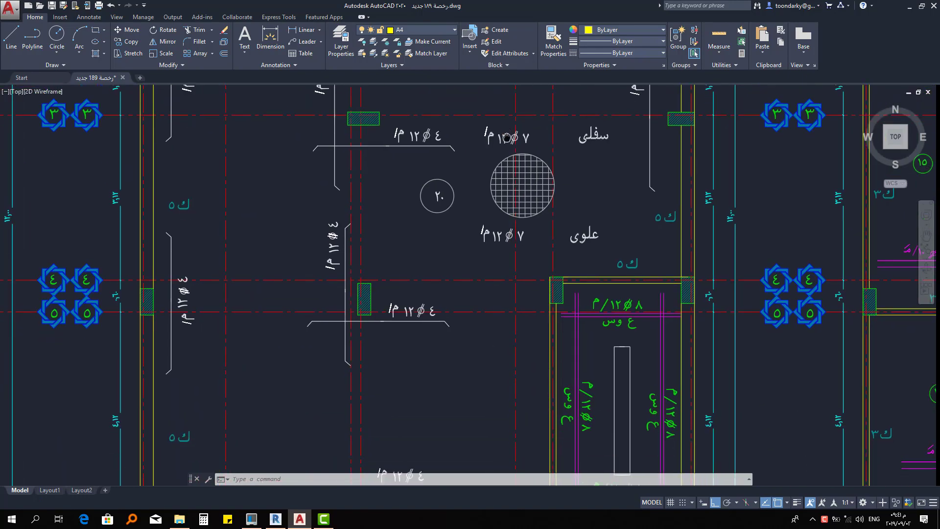
{"action": "scroll", "coordinate": [495, 186], "scroll_direction": "down", "scroll_amount": 2}
{"action": "middle_click_drag", "start_coordinate": [451, 247], "coordinate": [472, 338]}
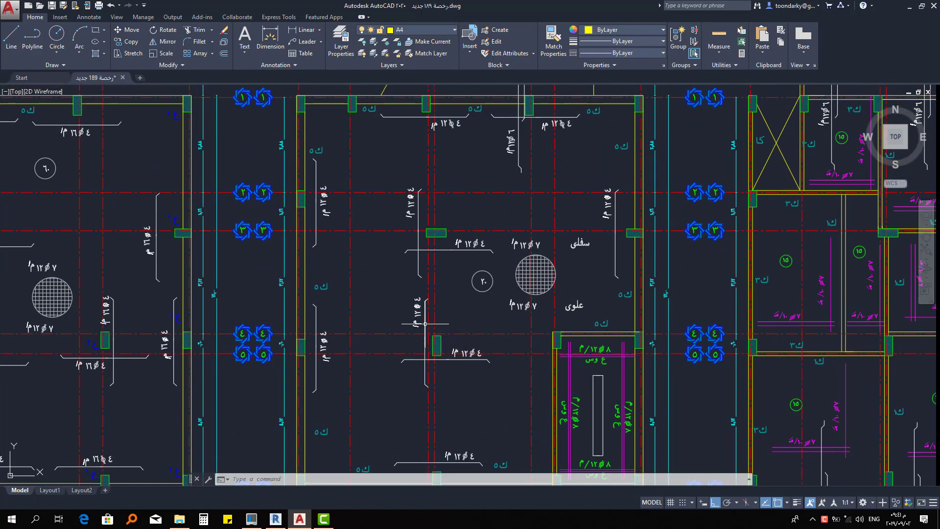
{"action": "scroll", "coordinate": [308, 313], "scroll_direction": "up", "scroll_amount": 5}
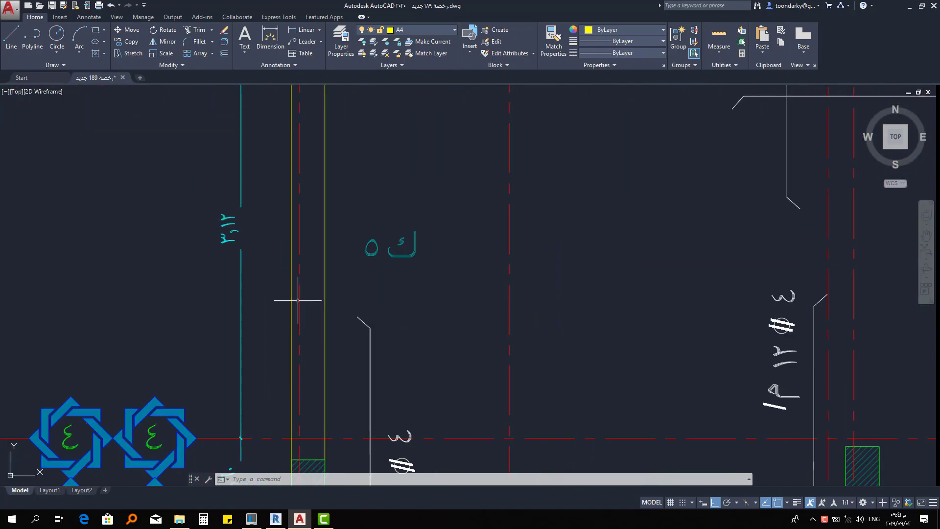
{"action": "scroll", "coordinate": [391, 259], "scroll_direction": "down", "scroll_amount": 3}
{"action": "mouse_move", "coordinate": [394, 263]}
{"action": "middle_mouse_down"}
{"action": "mouse_move", "coordinate": [396, 297]}
{"action": "mouse_move", "coordinate": [405, 270]}
{"action": "middle_mouse_up"}
{"action": "middle_click_drag", "start_coordinate": [361, 93], "coordinate": [361, 157]}
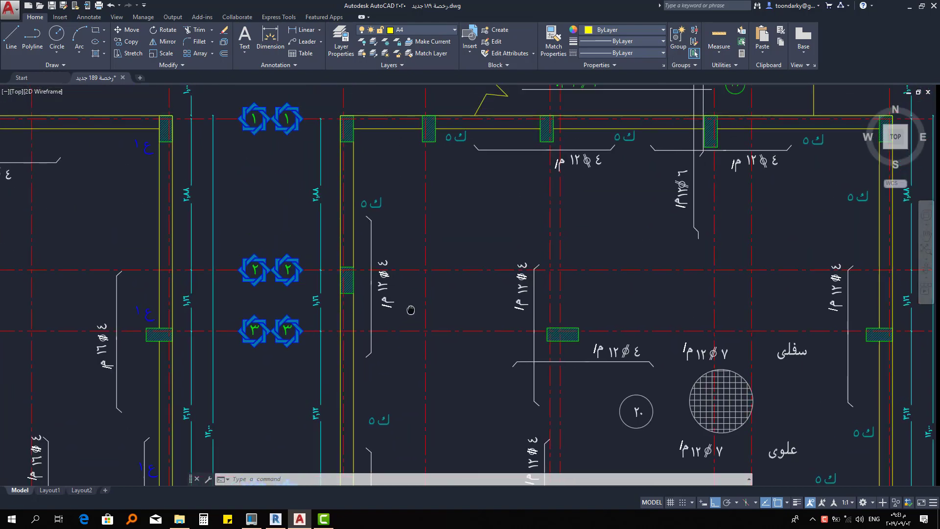
{"action": "middle_click_drag", "start_coordinate": [763, 269], "coordinate": [697, 118]}
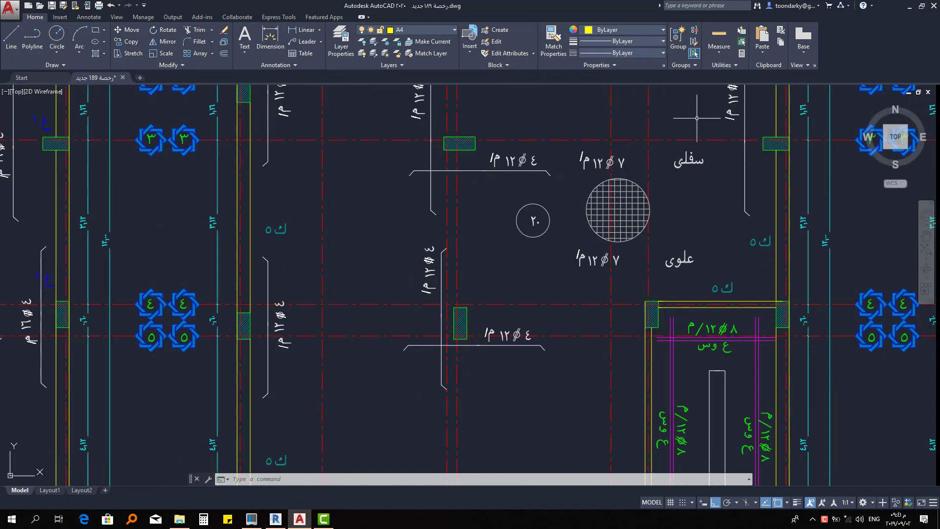
{"action": "middle_click_drag", "start_coordinate": [729, 377], "coordinate": [717, 211]}
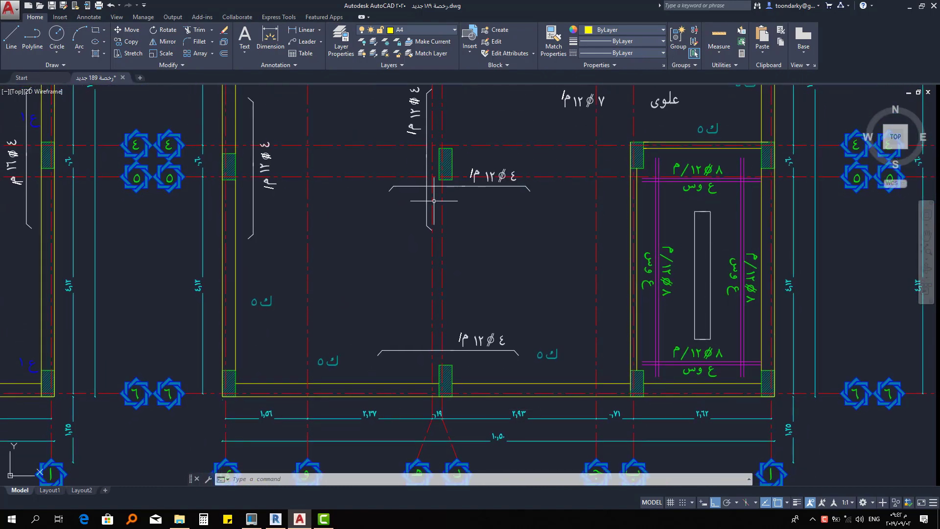
{"action": "middle_click_drag", "start_coordinate": [532, 202], "coordinate": [407, 237]}
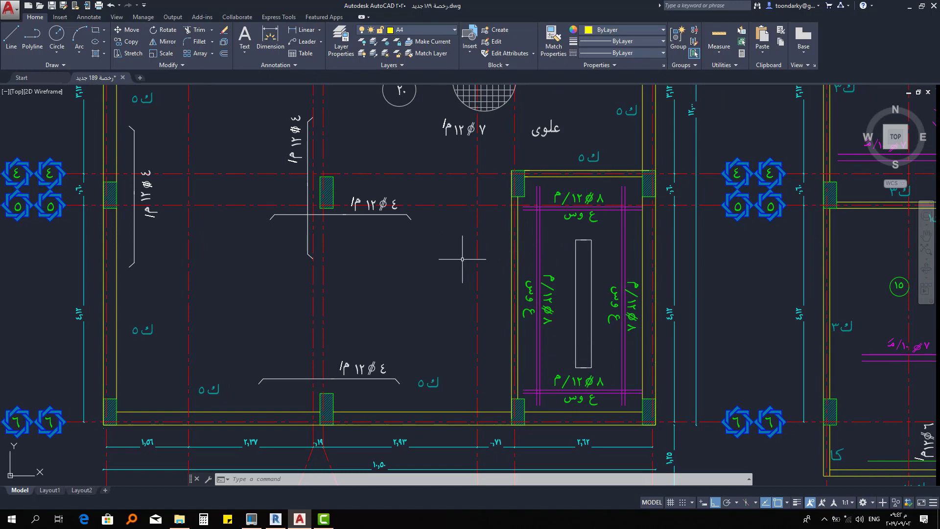
Return to Revit, open the سقف البدروم structural plan and zoom in on it
{"action": "left_click", "coordinate": [275, 519]}
{"action": "middle_click_drag", "start_coordinate": [526, 215], "coordinate": [453, 204]}
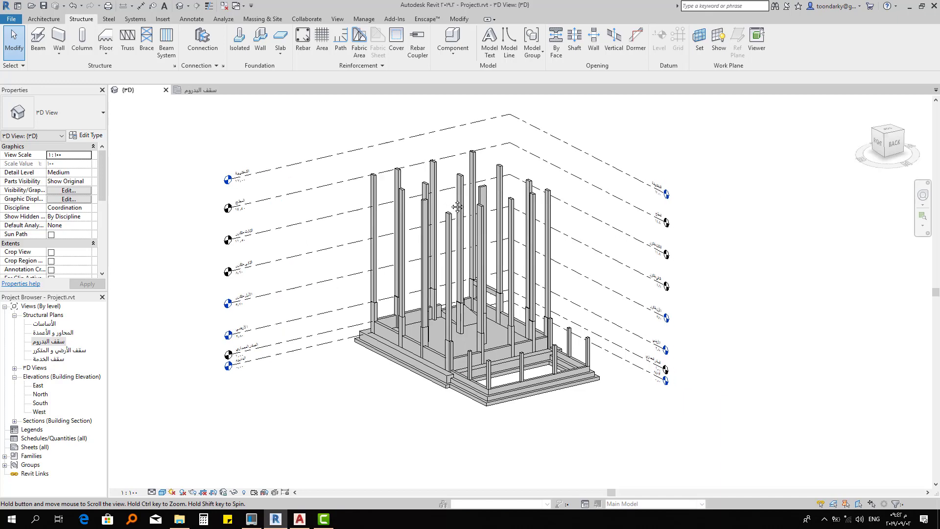
{"action": "double_click", "coordinate": [54, 344]}
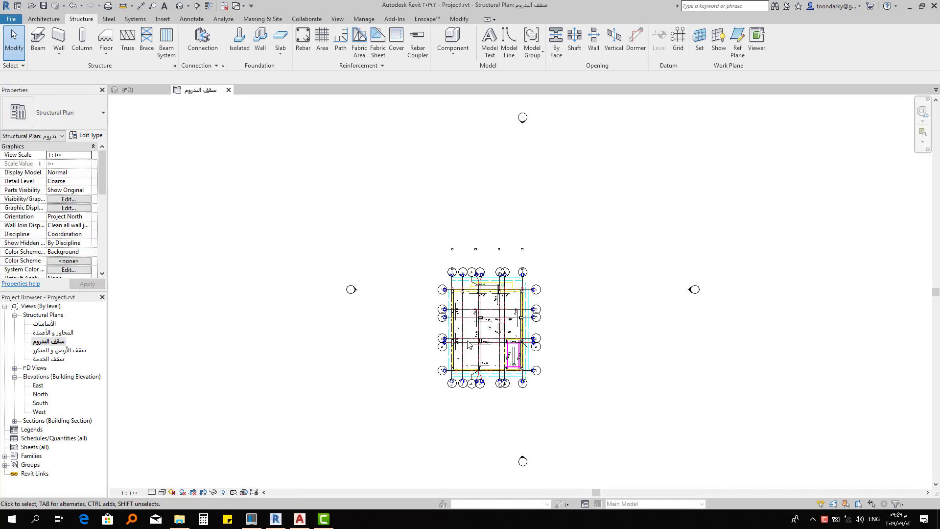
{"action": "scroll", "coordinate": [468, 345], "scroll_direction": "up", "scroll_amount": 1}
{"action": "scroll", "coordinate": [468, 344], "scroll_direction": "up", "scroll_amount": 1}
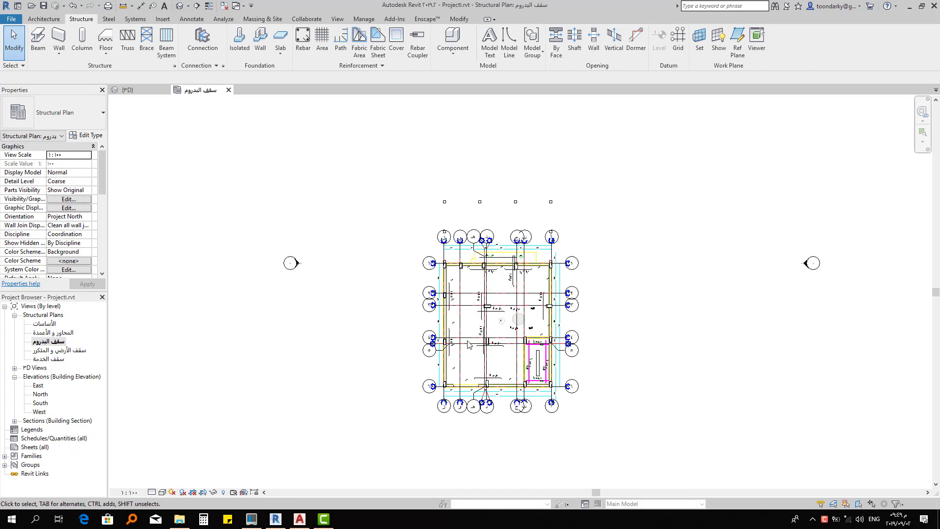
{"action": "scroll", "coordinate": [467, 344], "scroll_direction": "up", "scroll_amount": 3}
{"action": "scroll", "coordinate": [470, 304], "scroll_direction": "up", "scroll_amount": 2}
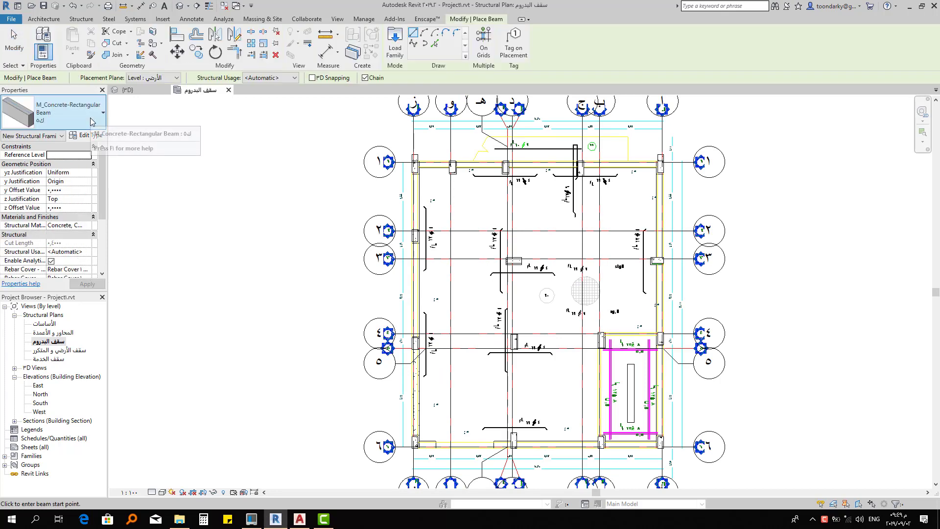
{"action": "left_click", "coordinate": [91, 120]}
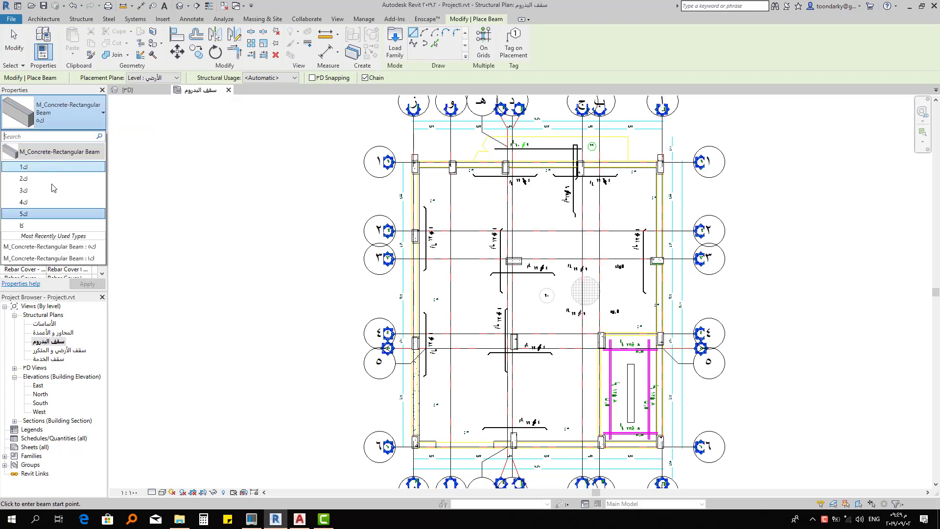
{"action": "left_click", "coordinate": [40, 217]}
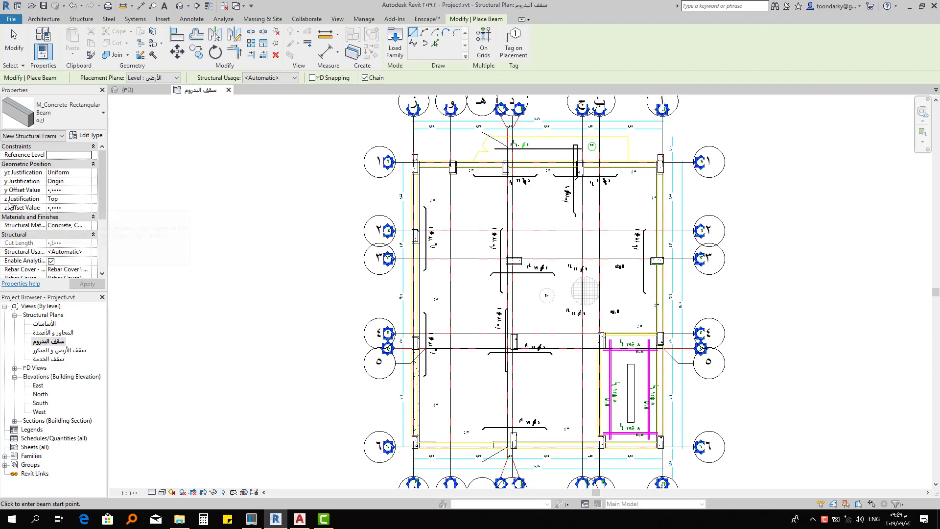
Draw a ك5 beam from the grid 6 column midpoint to the grid 5 column midpoint, then view it in 3D
{"action": "left_click_drag", "start_coordinate": [102, 189], "coordinate": [102, 219]}
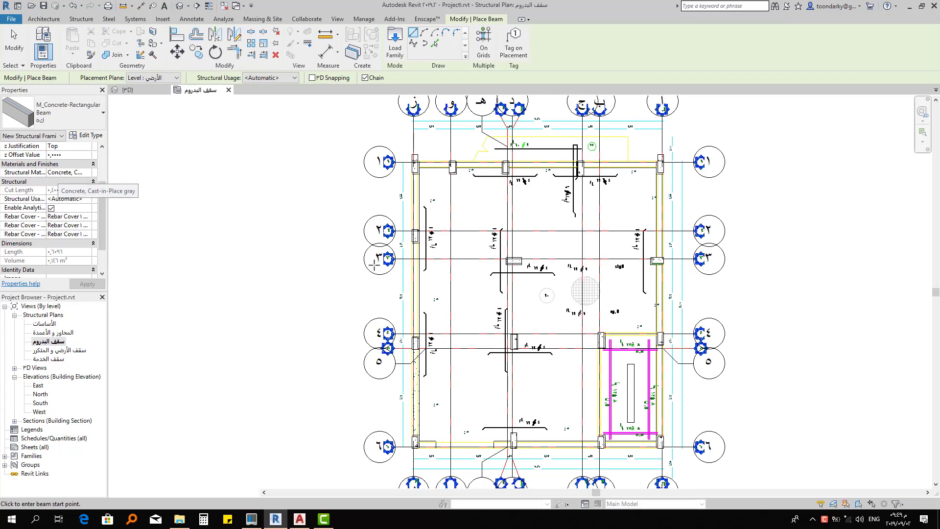
{"action": "middle_click_drag", "start_coordinate": [495, 350], "coordinate": [457, 313]}
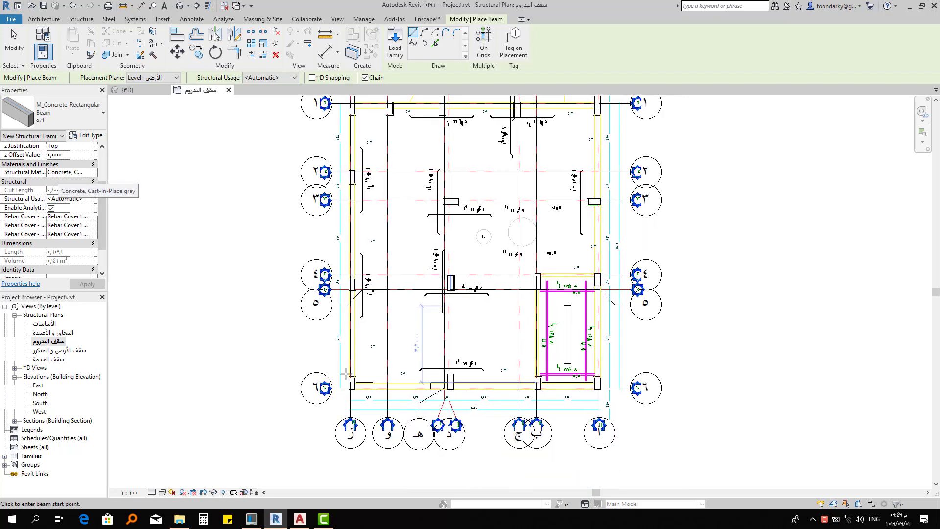
{"action": "scroll", "coordinate": [387, 408], "scroll_direction": "up", "scroll_amount": 2}
{"action": "scroll", "coordinate": [372, 396], "scroll_direction": "up", "scroll_amount": 2}
{"action": "scroll", "coordinate": [352, 381], "scroll_direction": "up", "scroll_amount": 2}
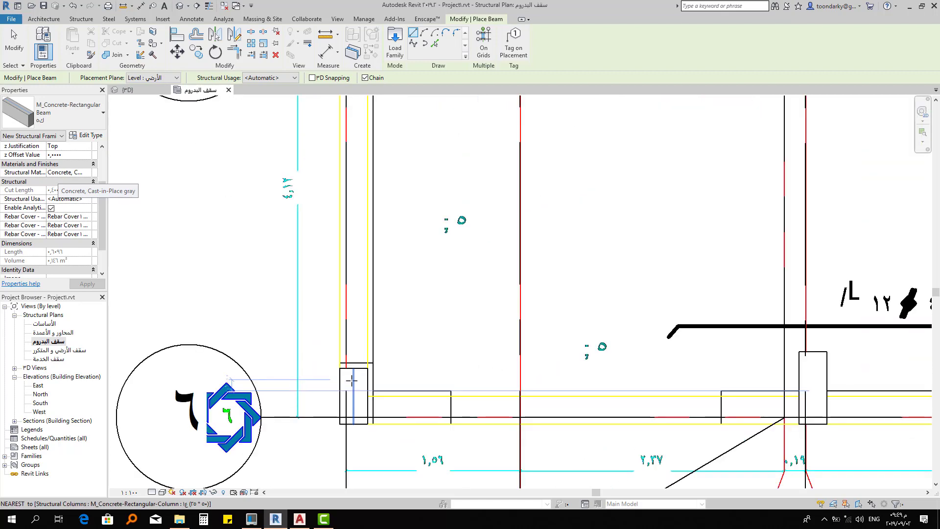
{"action": "scroll", "coordinate": [360, 377], "scroll_direction": "up", "scroll_amount": 1}
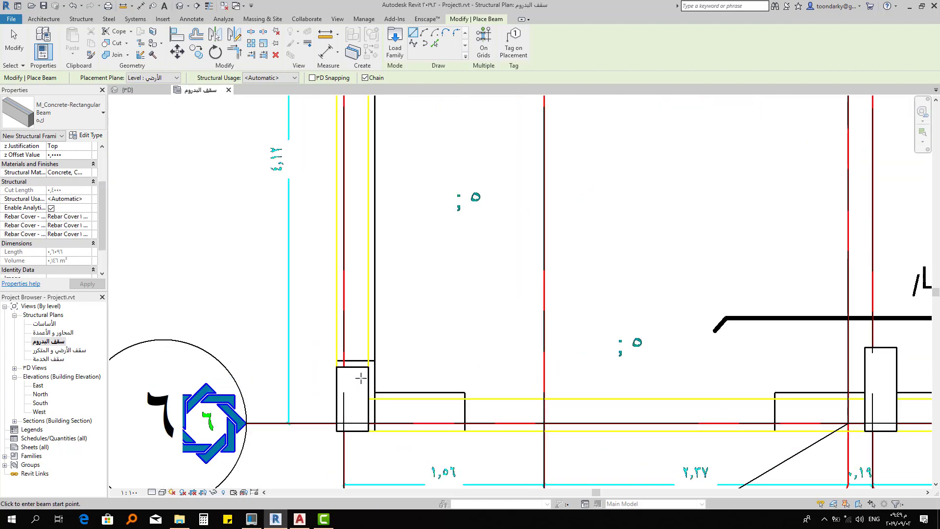
{"action": "scroll", "coordinate": [361, 374], "scroll_direction": "up", "scroll_amount": 1}
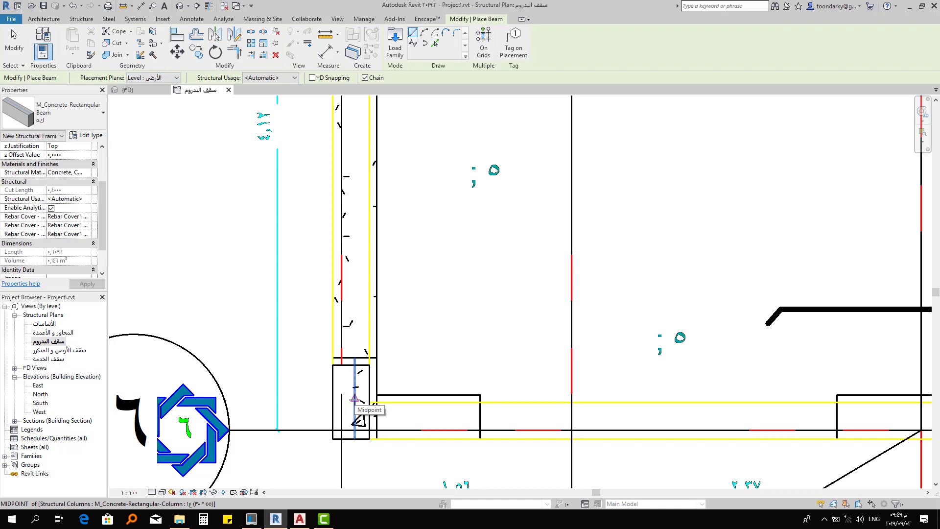
{"action": "scroll", "coordinate": [355, 398], "scroll_direction": "down", "scroll_amount": 2}
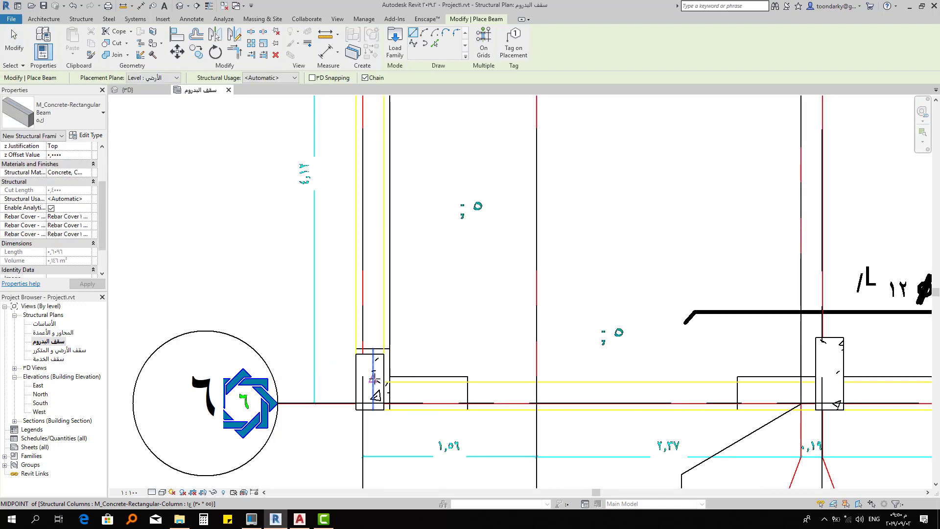
{"action": "left_click", "coordinate": [373, 378]}
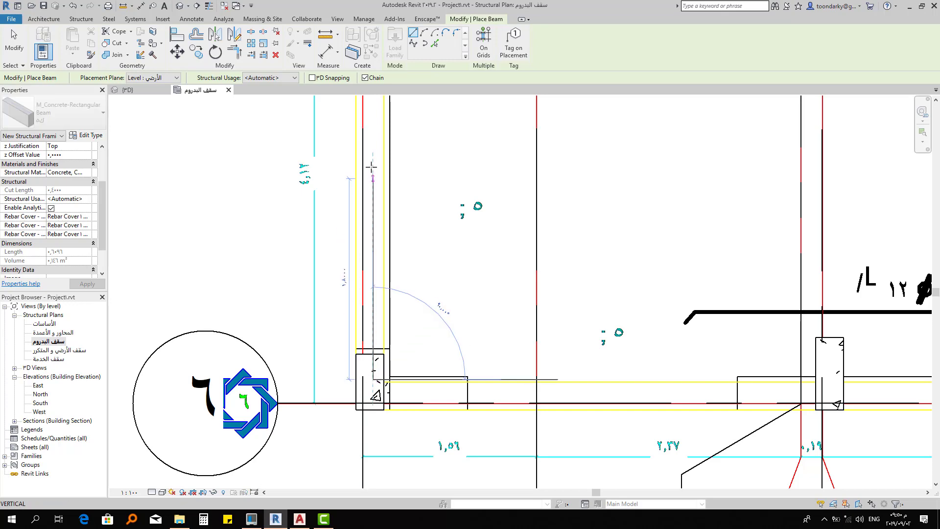
{"action": "middle_click_drag", "start_coordinate": [380, 210], "coordinate": [376, 448]}
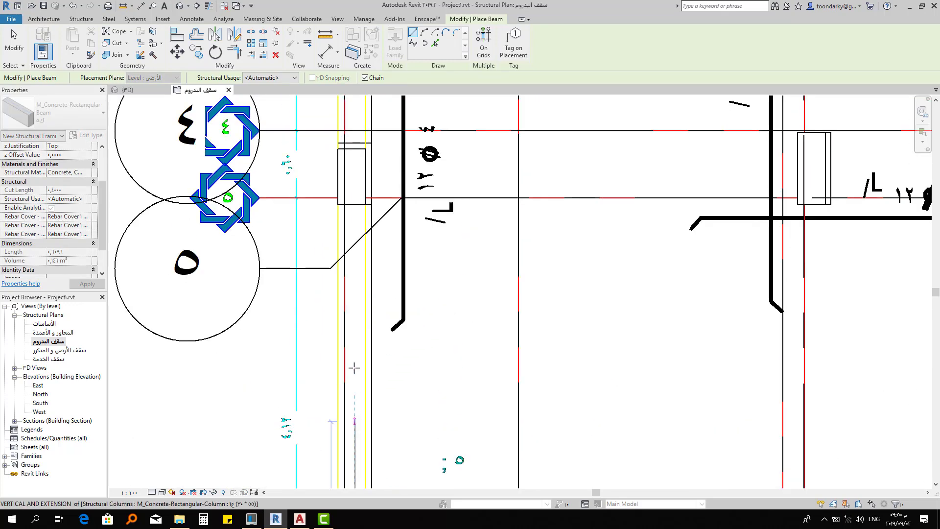
{"action": "left_click", "coordinate": [356, 175]}
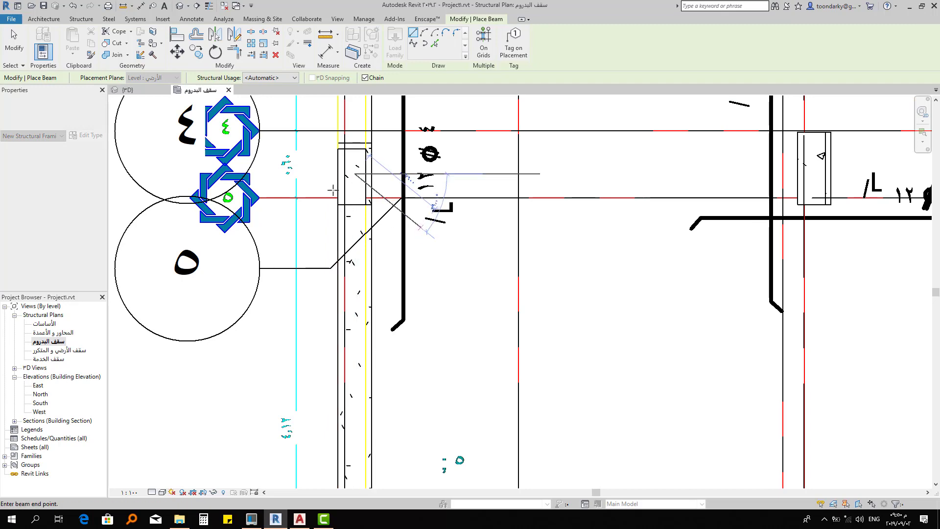
{"action": "left_click", "coordinate": [180, 6]}
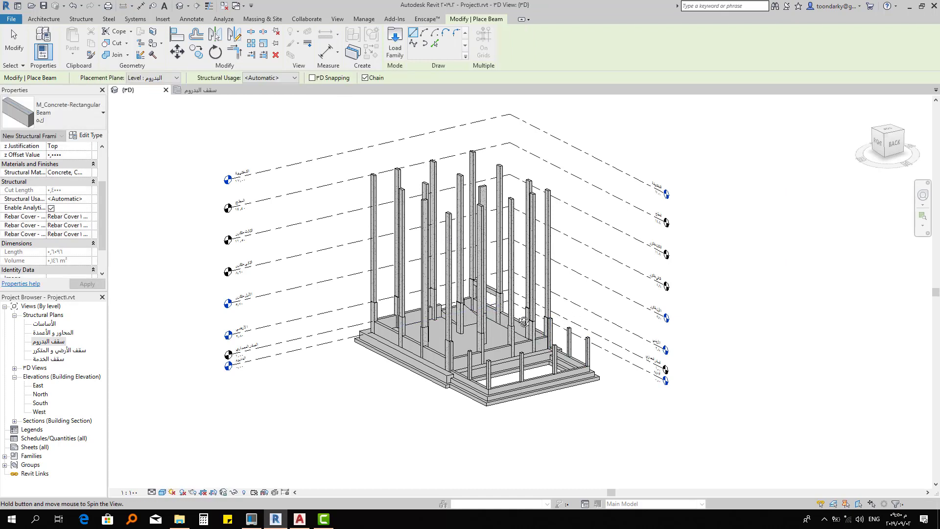
Orbit and zoom the 3D view to check the new beam, then return to the سقف البدروم plan
{"action": "middle_click_drag", "start_coordinate": [470, 311], "coordinate": [402, 325], "text": "shift"}
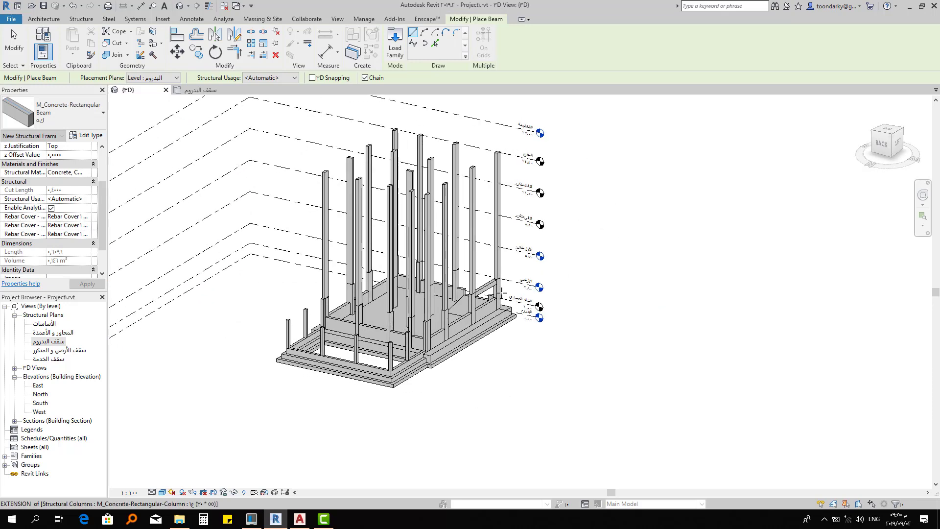
{"action": "scroll", "coordinate": [494, 288], "scroll_direction": "up", "scroll_amount": 1}
{"action": "scroll", "coordinate": [494, 287], "scroll_direction": "up", "scroll_amount": 3}
{"action": "scroll", "coordinate": [489, 274], "scroll_direction": "up", "scroll_amount": 2}
{"action": "scroll", "coordinate": [486, 264], "scroll_direction": "up", "scroll_amount": 1}
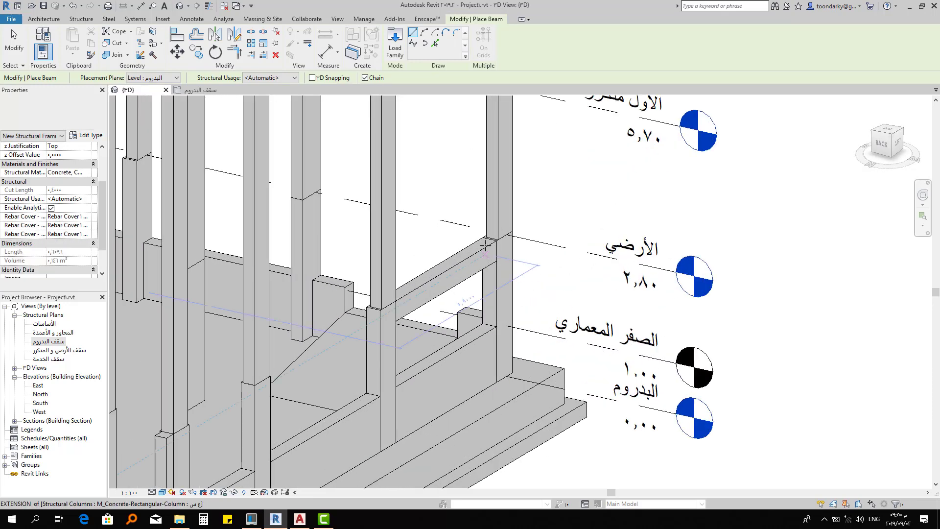
{"action": "scroll", "coordinate": [486, 265], "scroll_direction": "up", "scroll_amount": 1}
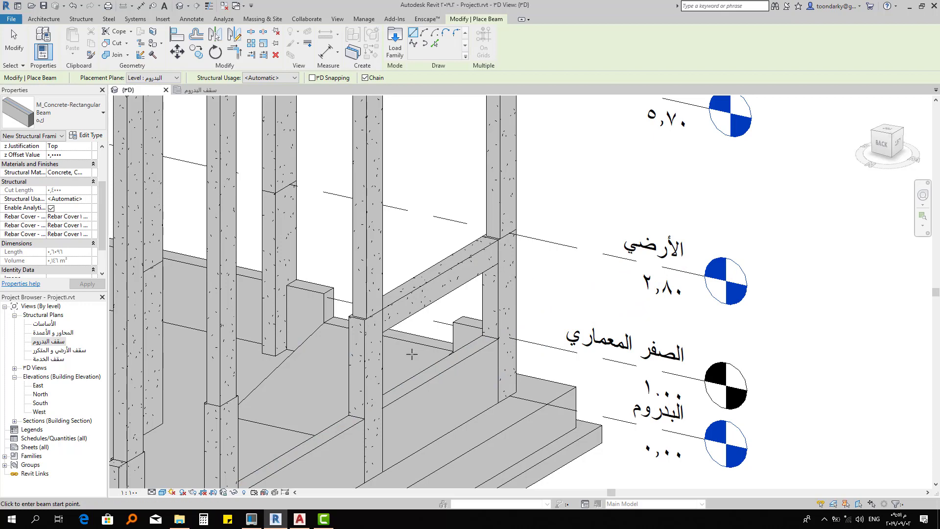
{"action": "middle_click_drag", "start_coordinate": [412, 354], "coordinate": [470, 326]}
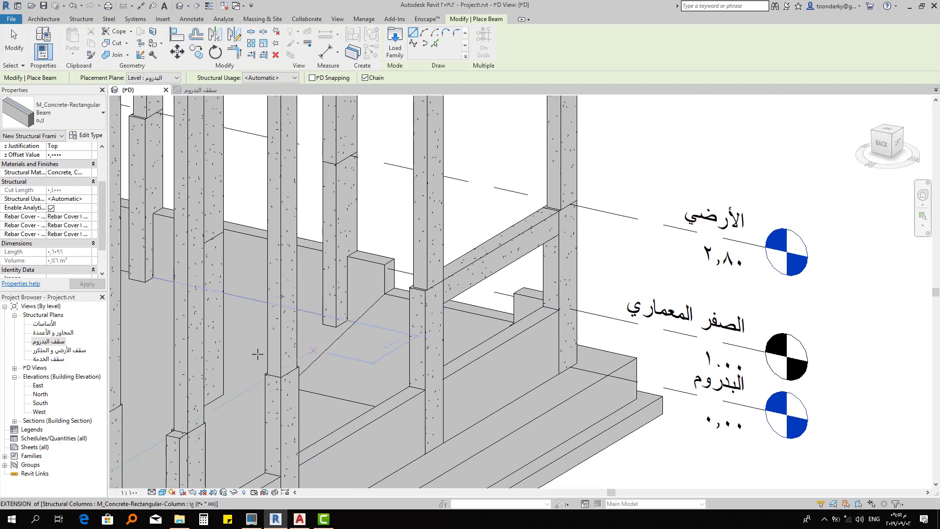
{"action": "left_click", "coordinate": [206, 91]}
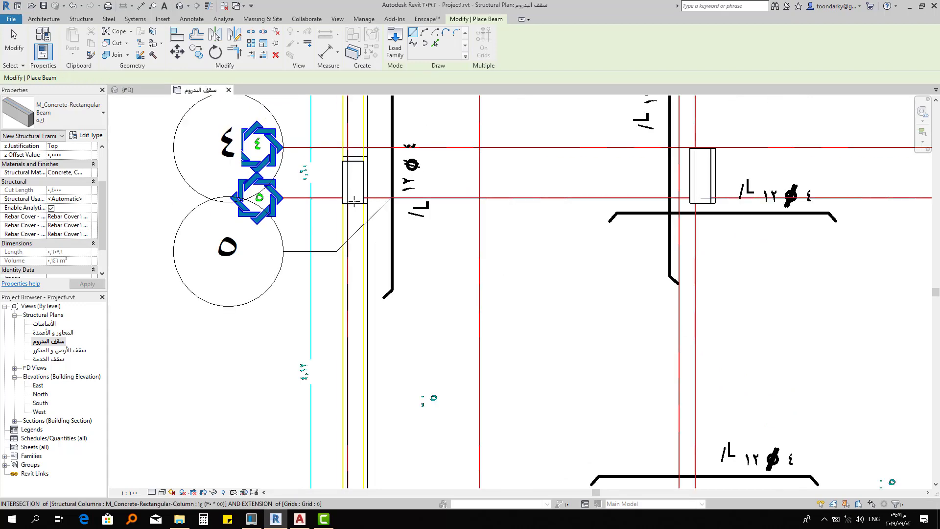
Start a beam at the column near grids 4 and 5, then cancel the stray diagonal beam
{"action": "mouse_move", "coordinate": [354, 201]}
{"action": "middle_mouse_down"}
{"action": "mouse_move", "coordinate": [339, 319]}
{"action": "mouse_move", "coordinate": [344, 398]}
{"action": "middle_mouse_up"}
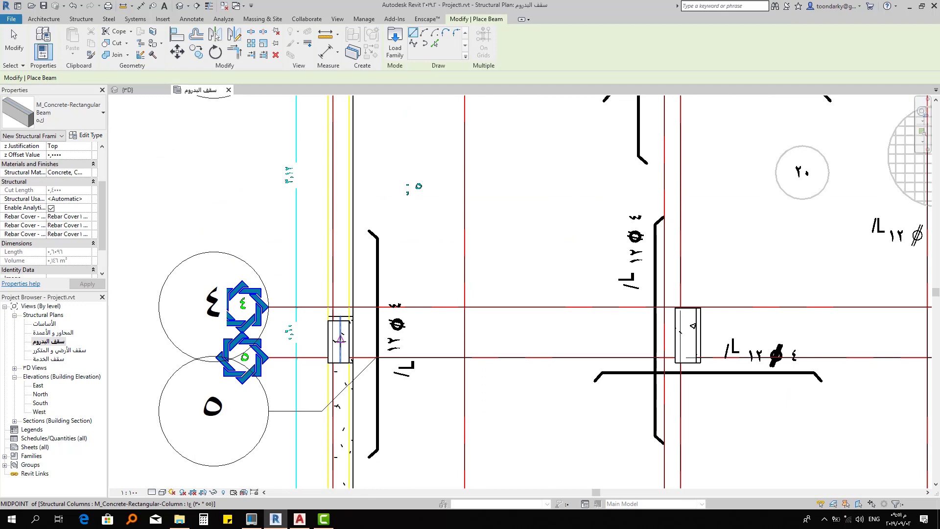
{"action": "left_click", "coordinate": [340, 339]}
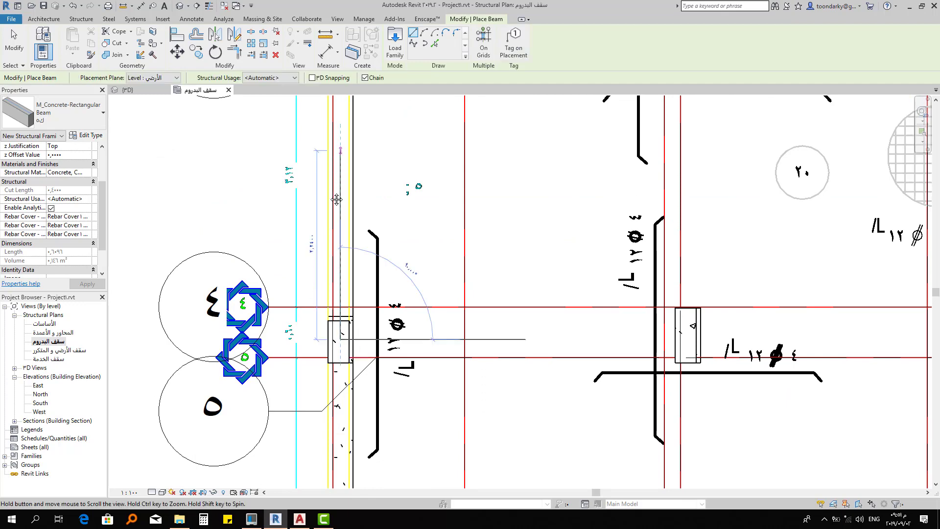
{"action": "middle_click_drag", "start_coordinate": [336, 199], "coordinate": [332, 426]}
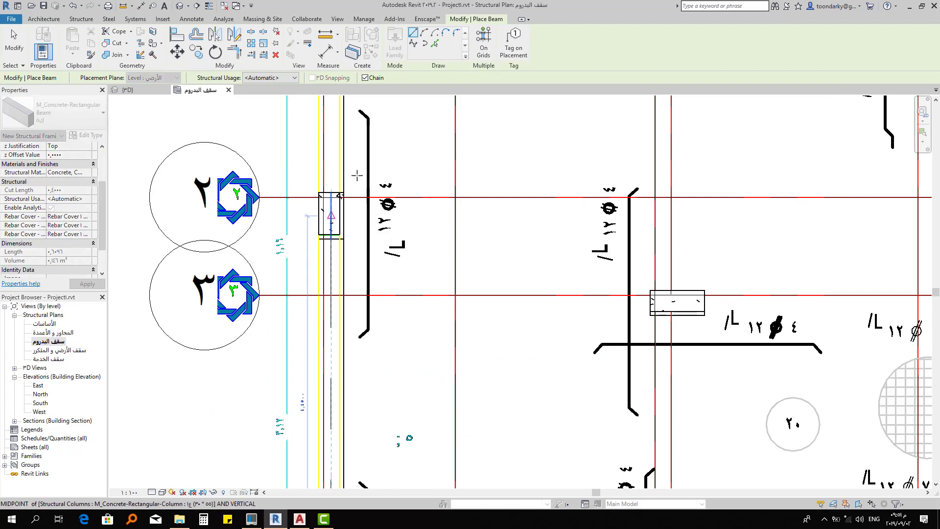
{"action": "middle_click_drag", "start_coordinate": [387, 282], "coordinate": [388, 459]}
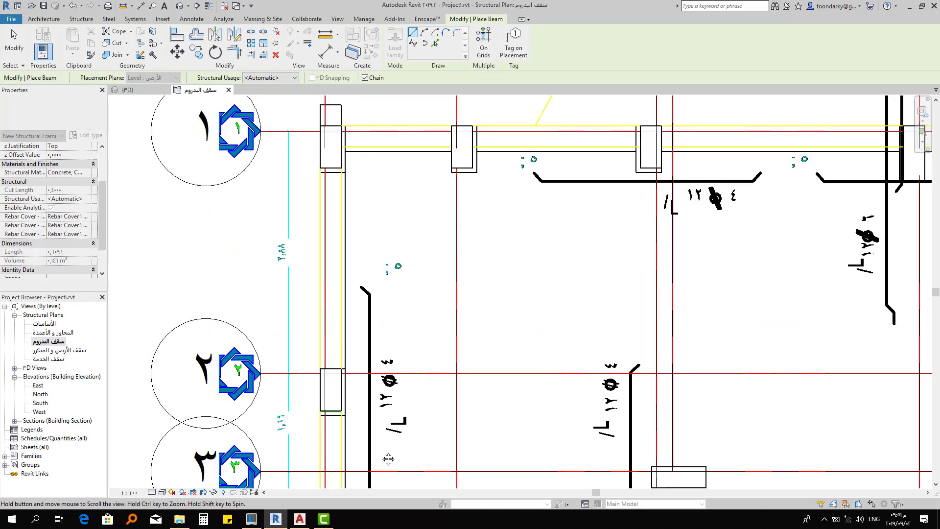
{"action": "middle_click_drag", "start_coordinate": [333, 141], "coordinate": [352, 253]}
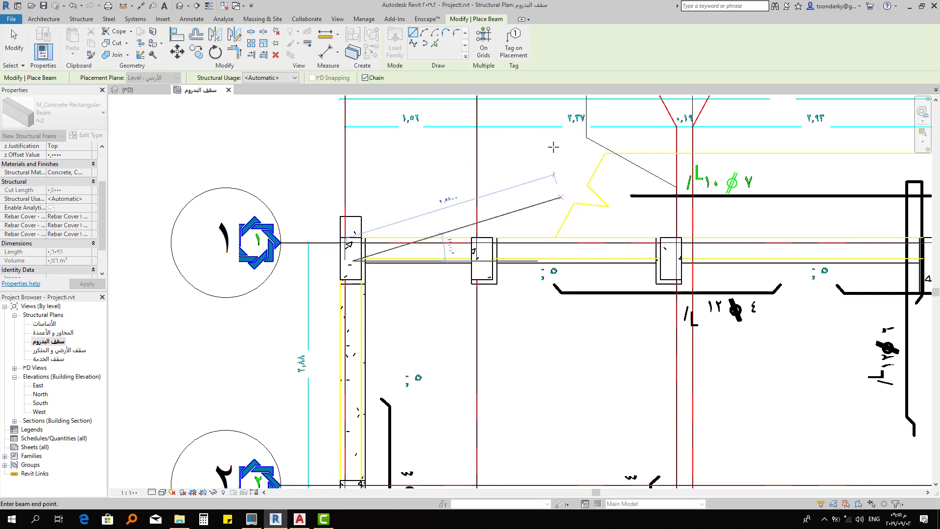
{"action": "key", "text": "Escape"}
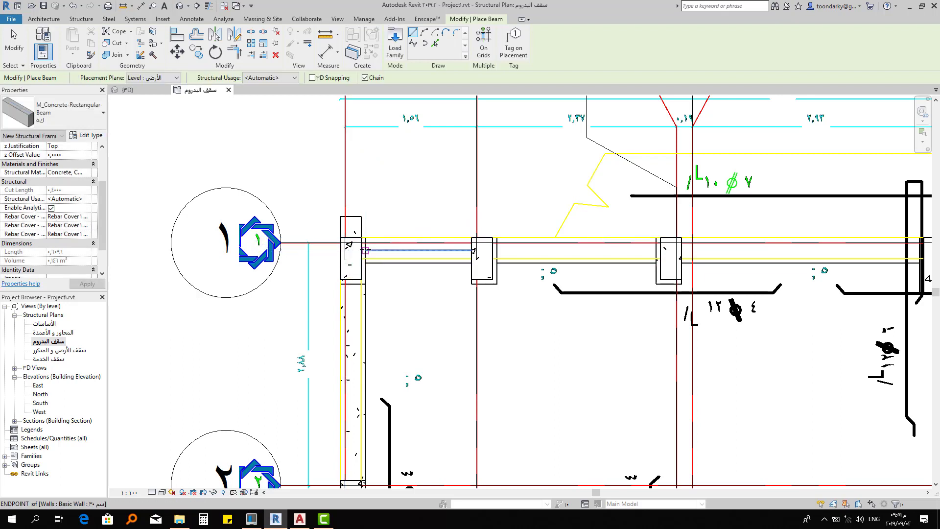
{"action": "scroll", "coordinate": [340, 251], "scroll_direction": "up", "scroll_amount": 2}
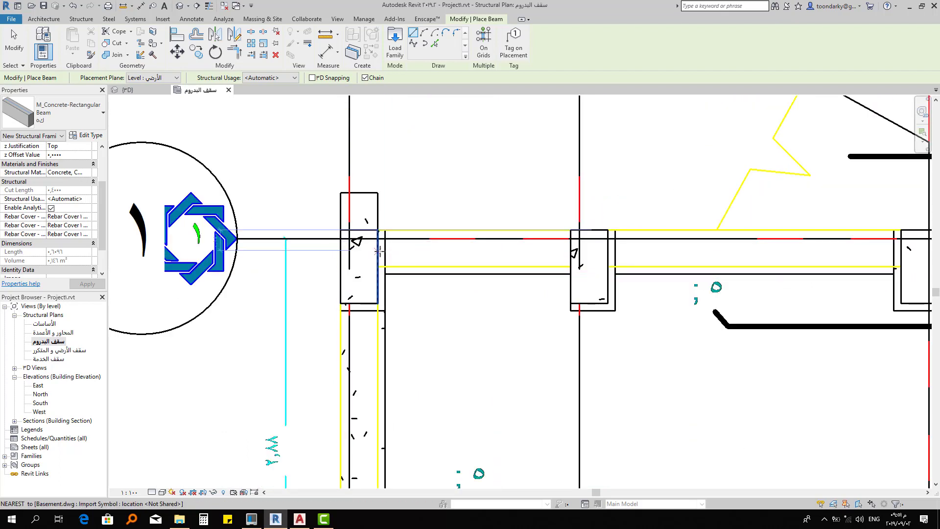
Chain beams along grid 1 from the left column through the middle to the far right column
{"action": "left_click", "coordinate": [351, 251]}
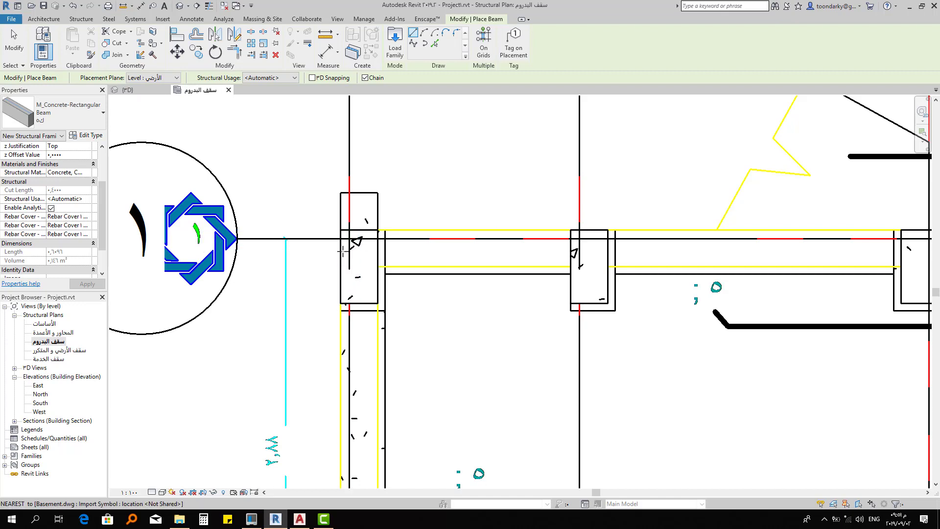
{"action": "scroll", "coordinate": [565, 254], "scroll_direction": "down", "scroll_amount": 1}
{"action": "scroll", "coordinate": [568, 254], "scroll_direction": "down", "scroll_amount": 1}
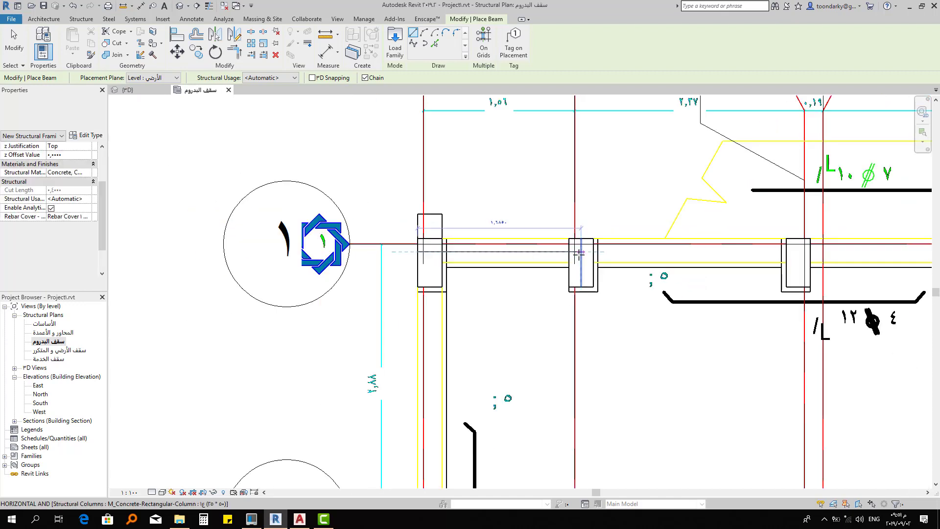
{"action": "left_click", "coordinate": [628, 251]}
{"action": "mouse_move", "coordinate": [548, 261]}
{"action": "middle_mouse_down"}
{"action": "mouse_move", "coordinate": [369, 255]}
{"action": "mouse_move", "coordinate": [422, 244]}
{"action": "middle_mouse_up"}
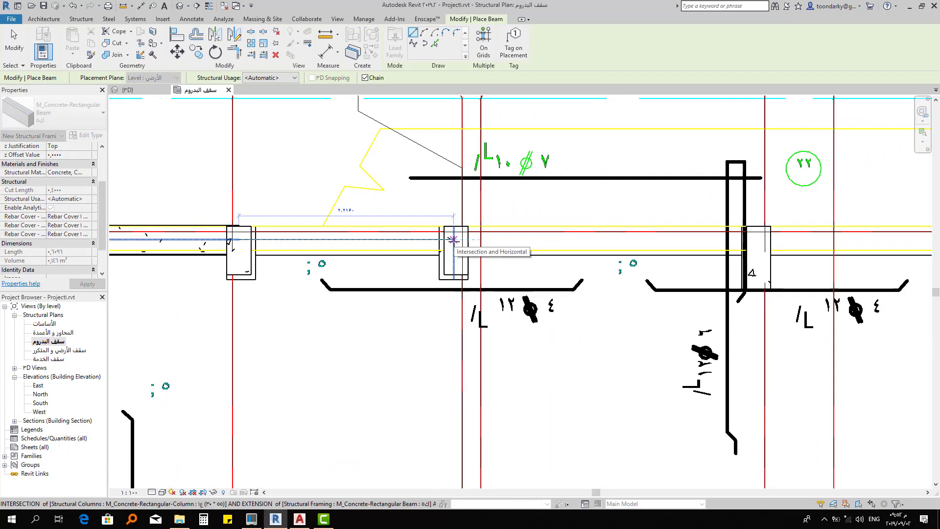
{"action": "left_click", "coordinate": [453, 240]}
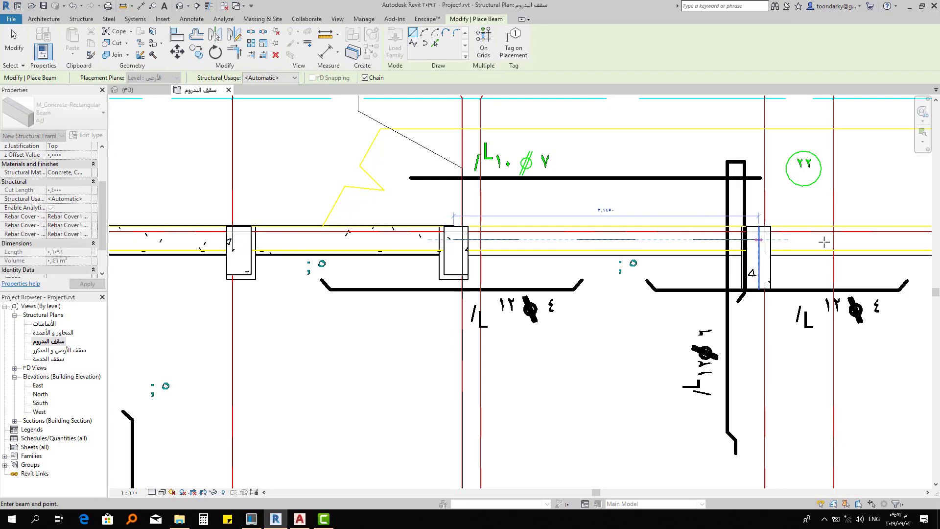
{"action": "left_click", "coordinate": [760, 239]}
{"action": "mouse_move", "coordinate": [747, 249]}
{"action": "middle_mouse_down"}
{"action": "mouse_move", "coordinate": [430, 244]}
{"action": "mouse_move", "coordinate": [462, 231]}
{"action": "middle_mouse_up"}
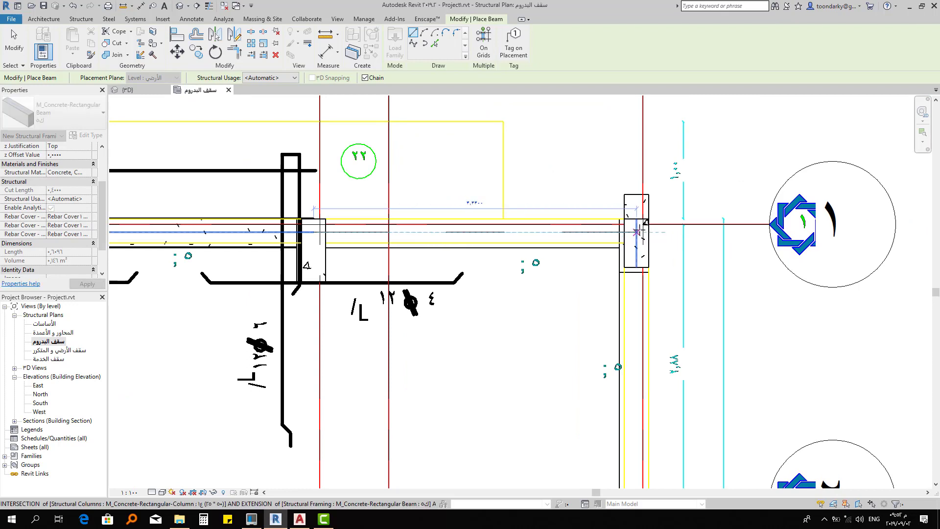
{"action": "left_click", "coordinate": [636, 232]}
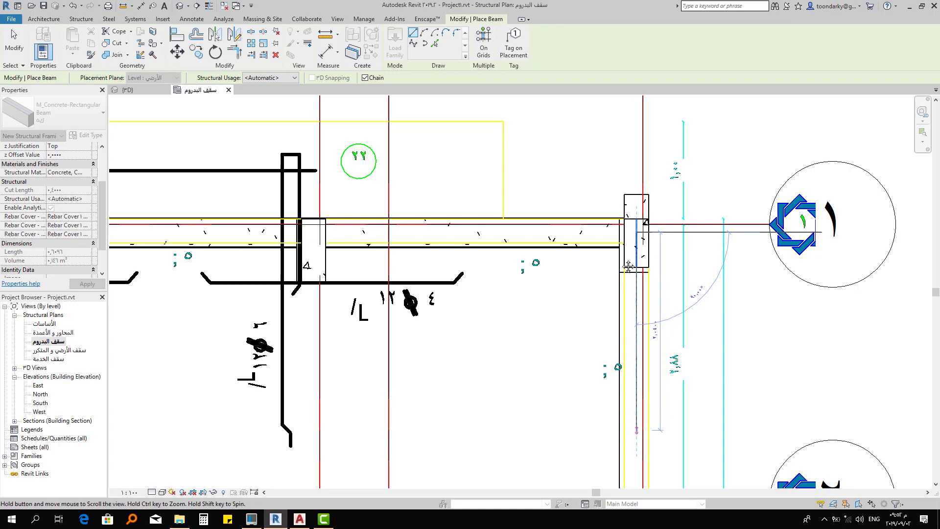
Chain beams along grid 6 from the right column to the left column and stop the chain
{"action": "middle_click_drag", "start_coordinate": [635, 306], "coordinate": [616, 60]}
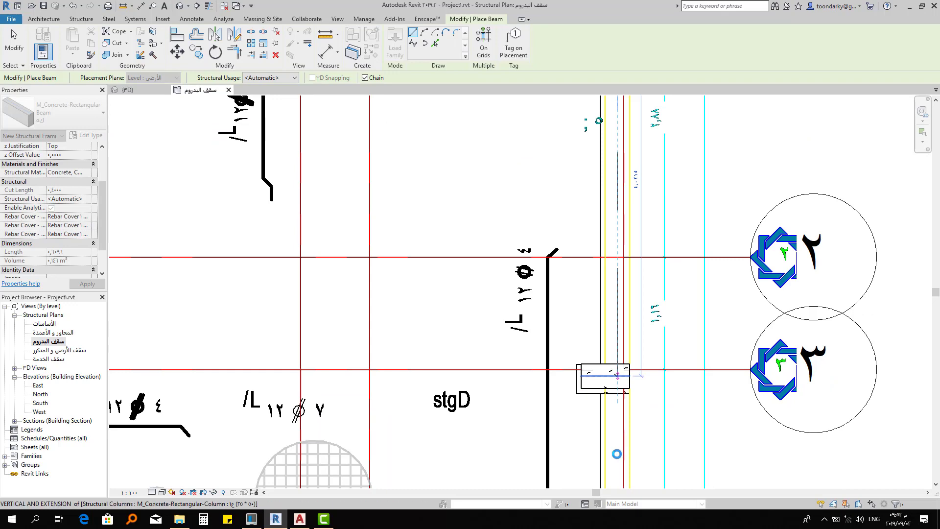
{"action": "middle_click_drag", "start_coordinate": [620, 370], "coordinate": [627, 43]}
{"action": "middle_click_drag", "start_coordinate": [619, 366], "coordinate": [623, 361]}
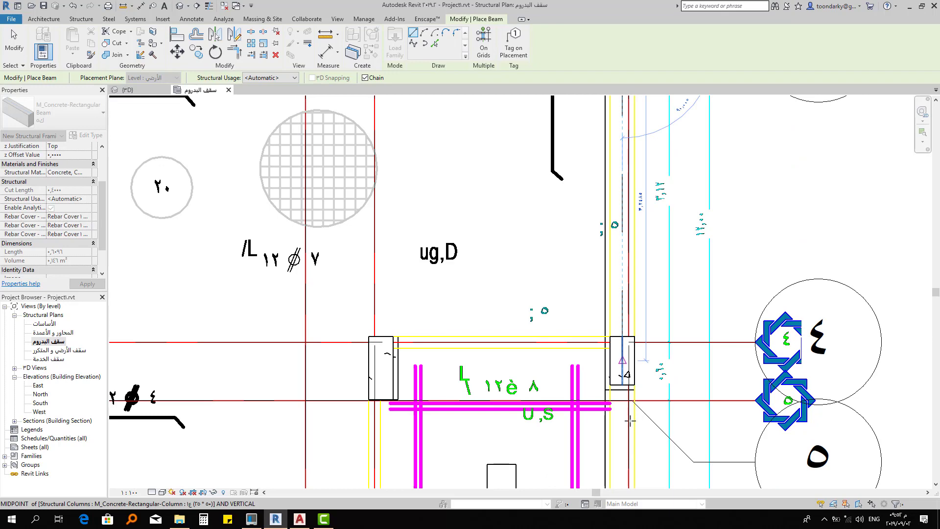
{"action": "middle_click_drag", "start_coordinate": [630, 420], "coordinate": [625, 120]}
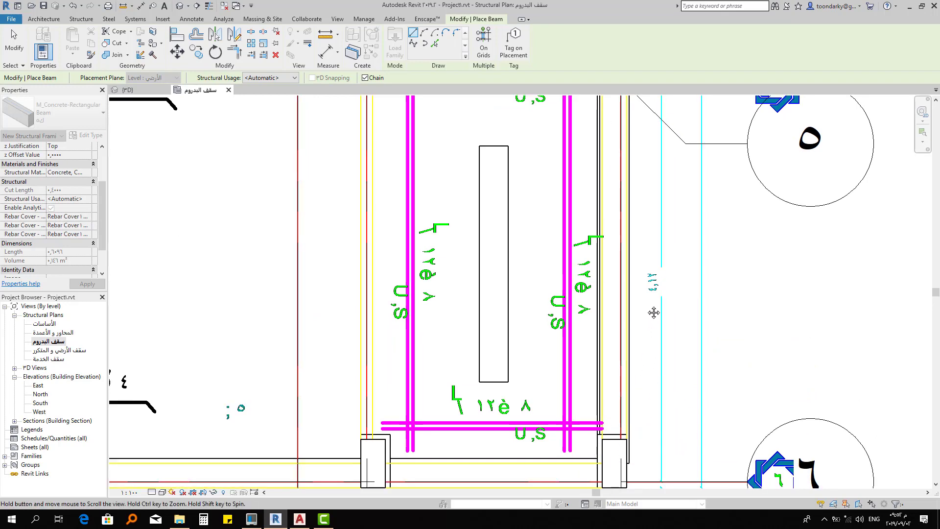
{"action": "middle_click_drag", "start_coordinate": [640, 433], "coordinate": [662, 264]}
{"action": "left_click", "coordinate": [632, 316]}
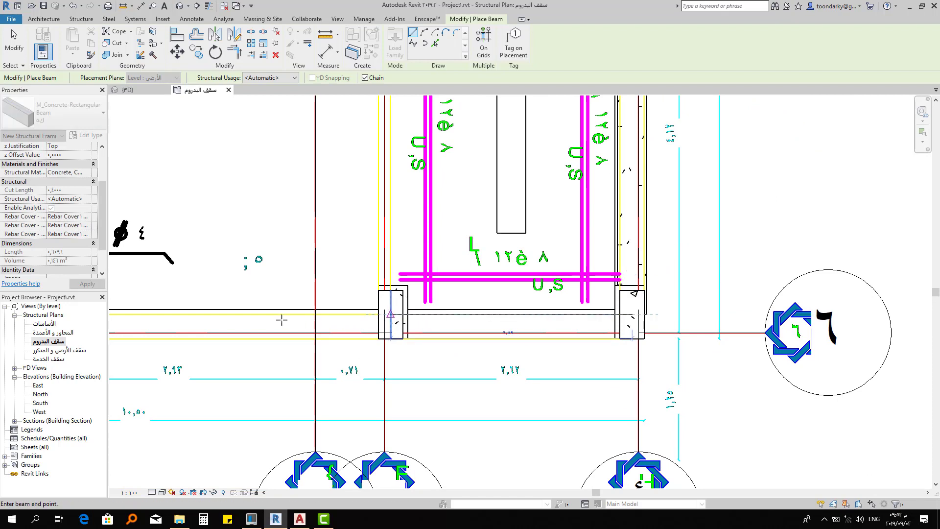
{"action": "middle_click_drag", "start_coordinate": [363, 322], "coordinate": [723, 330]}
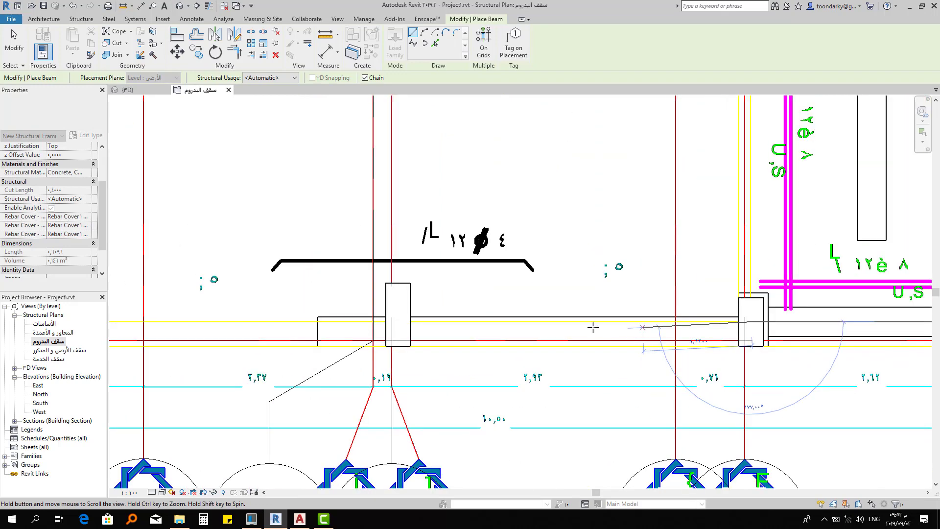
{"action": "left_click", "coordinate": [397, 321]}
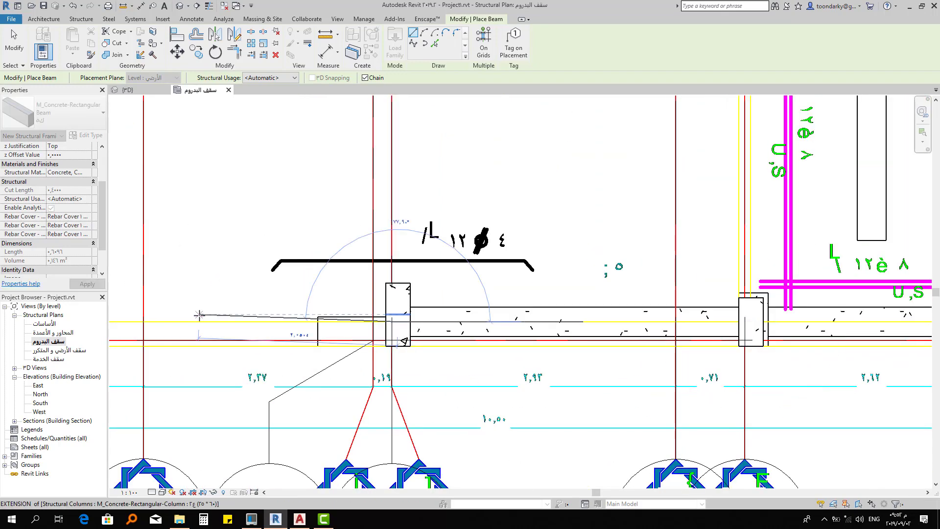
{"action": "middle_click_drag", "start_coordinate": [257, 319], "coordinate": [614, 319]}
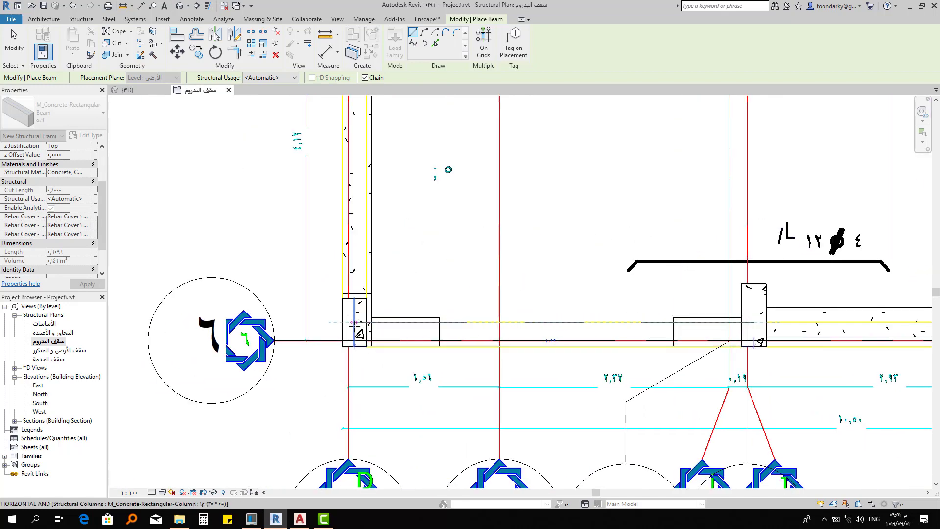
{"action": "left_click", "coordinate": [435, 309]}
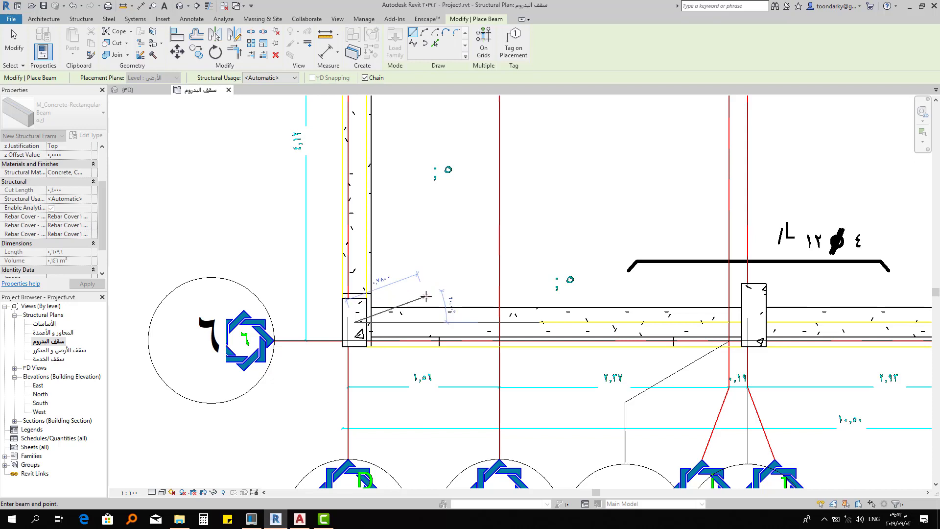
{"action": "key", "text": "Escape"}
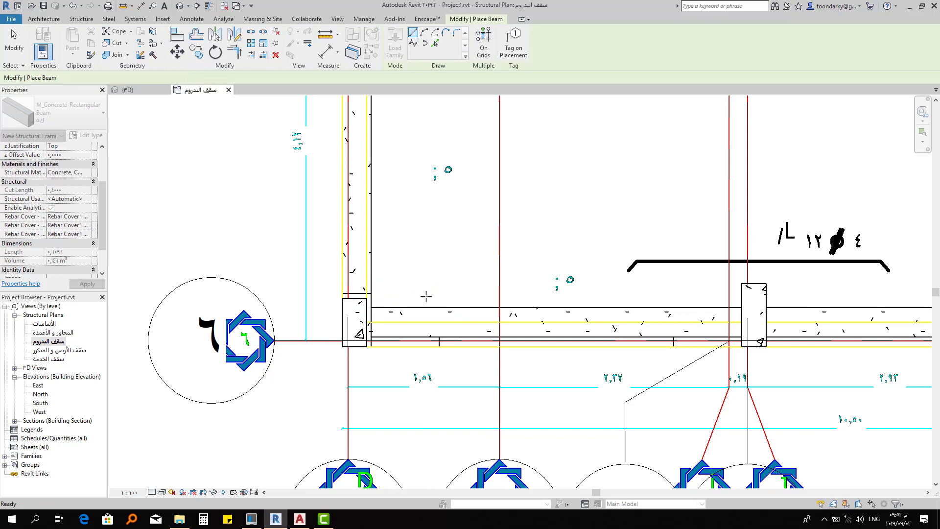
Exit the beam tool and hide the Basement.dwg underlay in this view
{"action": "key", "text": "Escape"}
{"action": "scroll", "coordinate": [421, 297], "scroll_direction": "up", "scroll_amount": 3, "text": "ctrl"}
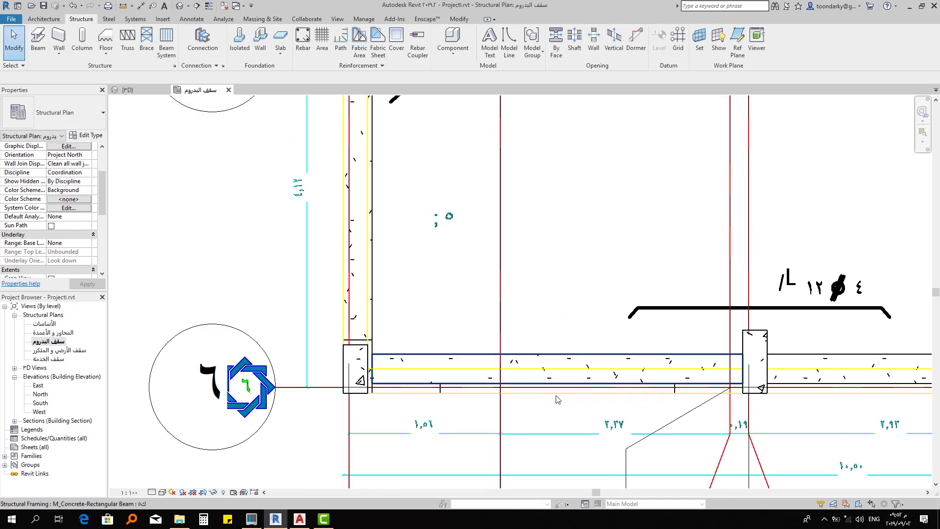
{"action": "left_click", "coordinate": [464, 437]}
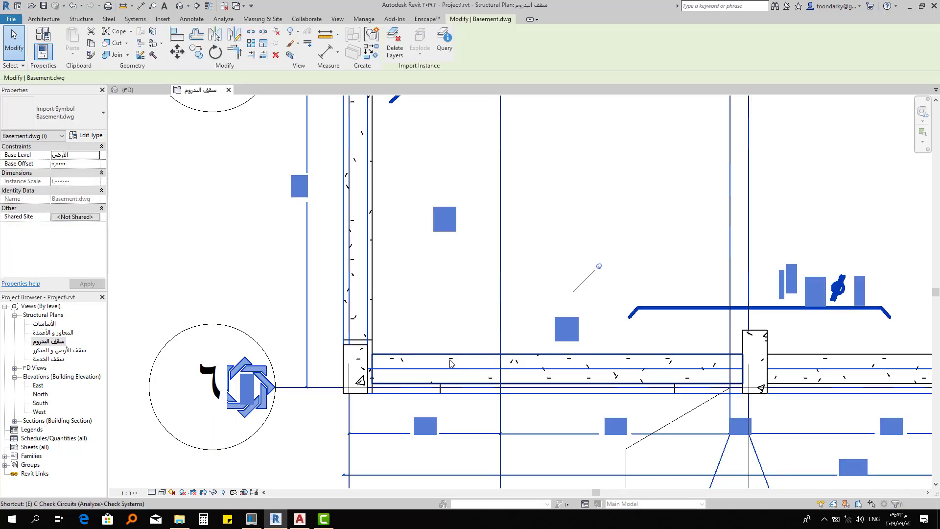
{"action": "key", "text": "Delete"}
{"action": "scroll", "coordinate": [421, 326], "scroll_direction": "up", "scroll_amount": 3, "text": "ctrl"}
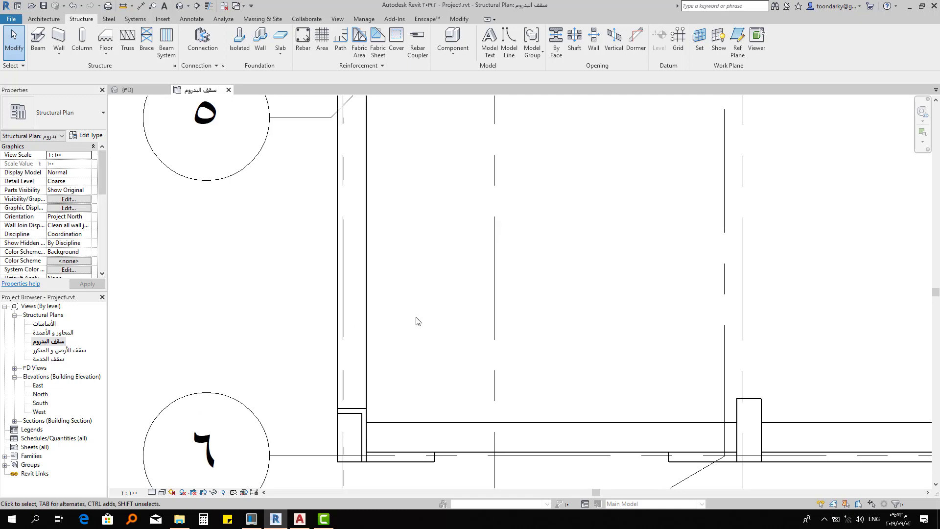
Align the beams along grid ٦ to the grid ٦ reference edge
{"action": "left_click", "coordinate": [449, 22]}
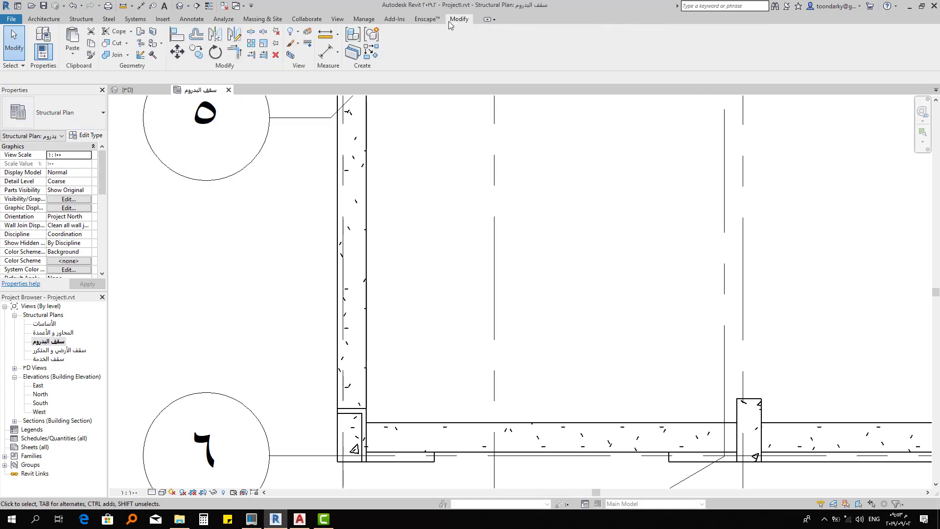
{"action": "left_click", "coordinate": [173, 36]}
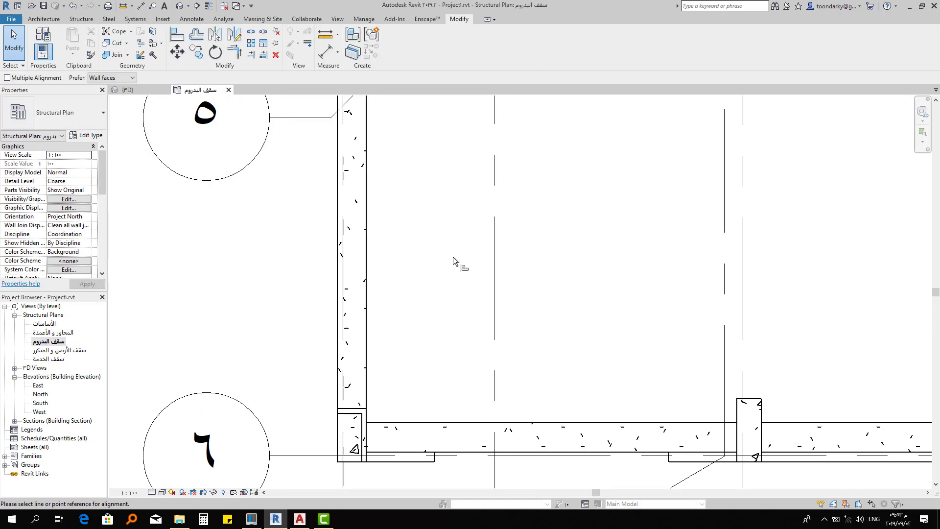
{"action": "middle_click_drag", "start_coordinate": [539, 291], "coordinate": [459, 186]}
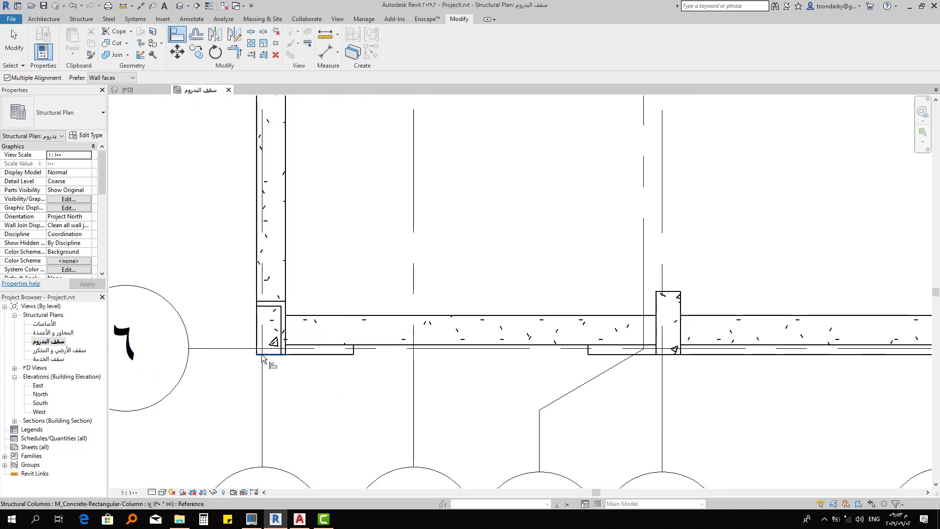
{"action": "left_click", "coordinate": [261, 354]}
{"action": "left_click", "coordinate": [400, 347]}
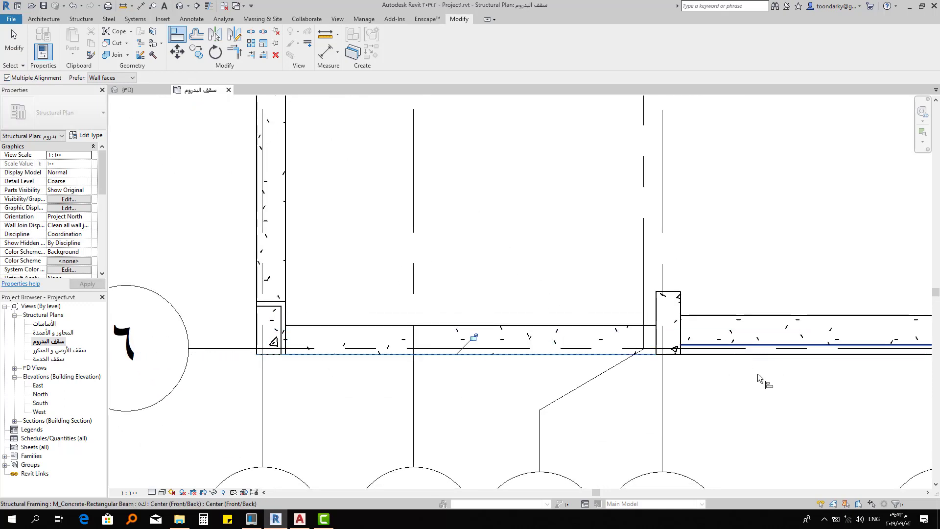
{"action": "middle_click_drag", "start_coordinate": [766, 382], "coordinate": [477, 350]}
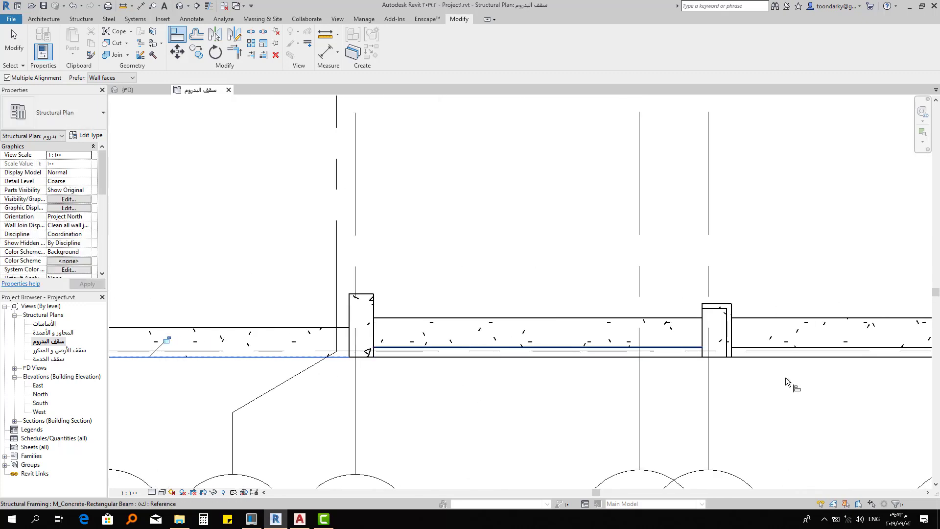
{"action": "middle_click_drag", "start_coordinate": [791, 384], "coordinate": [435, 384]}
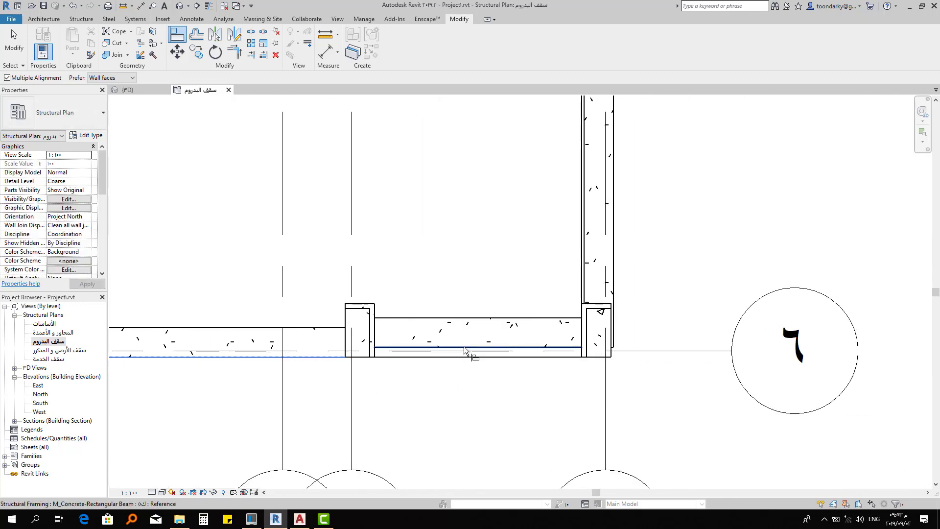
{"action": "left_click", "coordinate": [585, 351]}
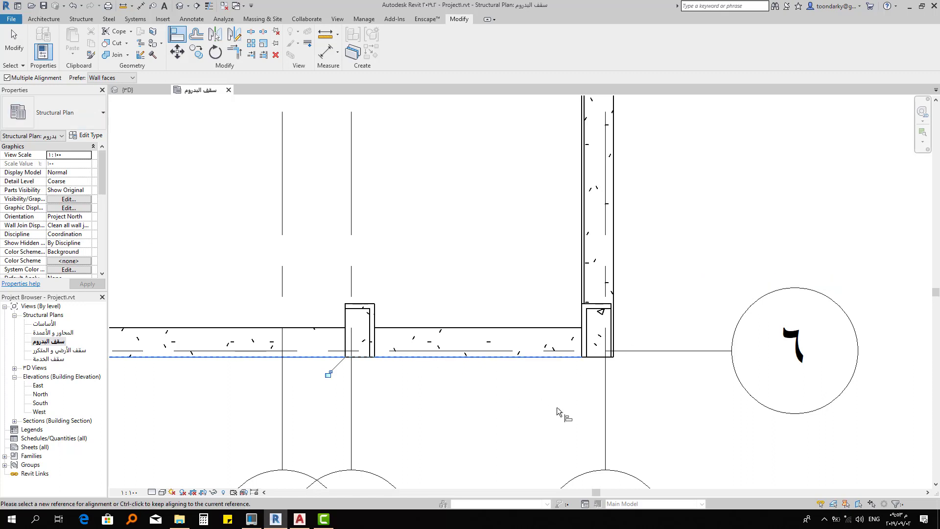
{"action": "key", "text": "Escape"}
Align the wall face flush with the column edge and follow it up to grid ١
{"action": "scroll", "coordinate": [618, 327], "scroll_direction": "up", "scroll_amount": 3}
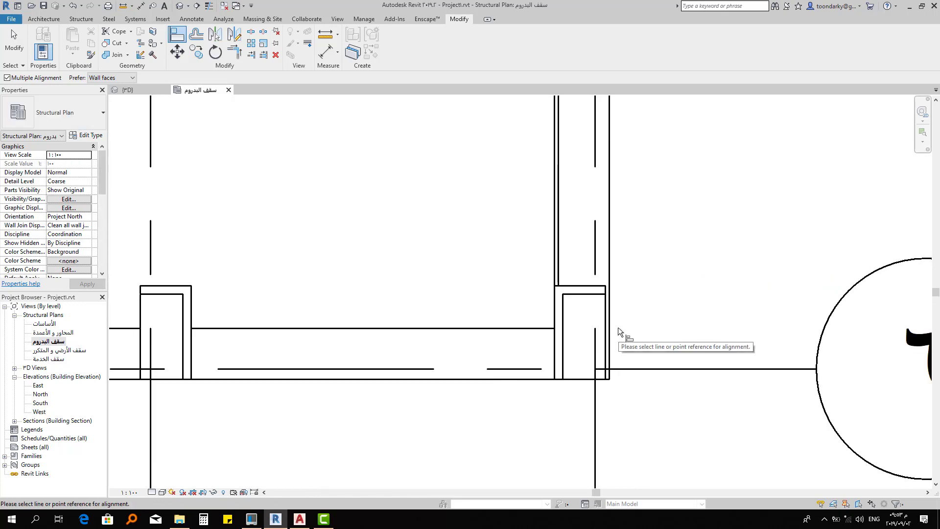
{"action": "scroll", "coordinate": [603, 290], "scroll_direction": "up", "scroll_amount": 2}
{"action": "left_click", "coordinate": [606, 294]}
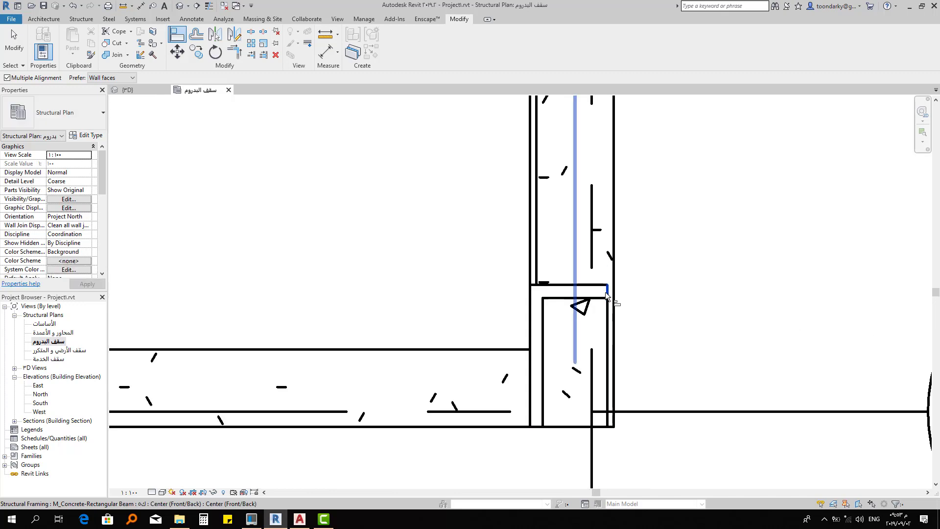
{"action": "left_click", "coordinate": [614, 252]}
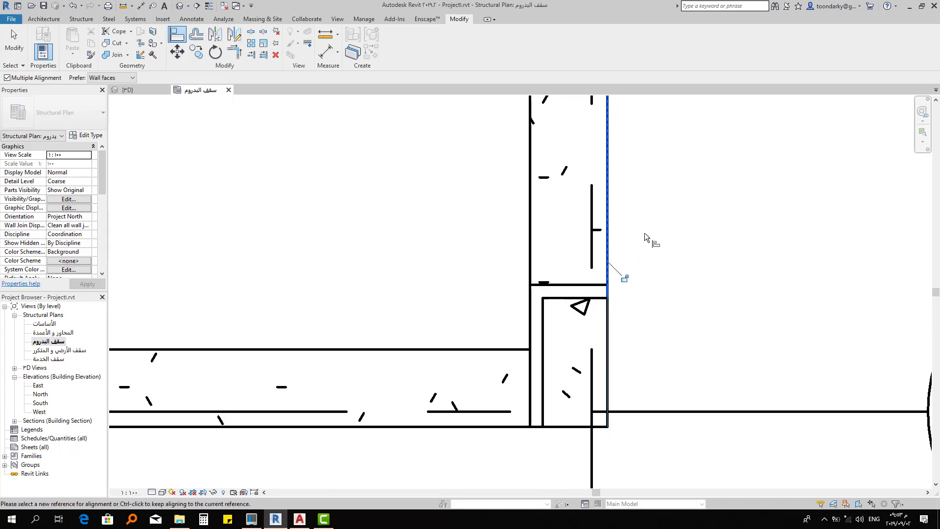
{"action": "scroll", "coordinate": [645, 233], "scroll_direction": "down", "scroll_amount": 3}
{"action": "middle_click_drag", "start_coordinate": [642, 228], "coordinate": [644, 284]}
{"action": "scroll", "coordinate": [637, 279], "scroll_direction": "down", "scroll_amount": 2}
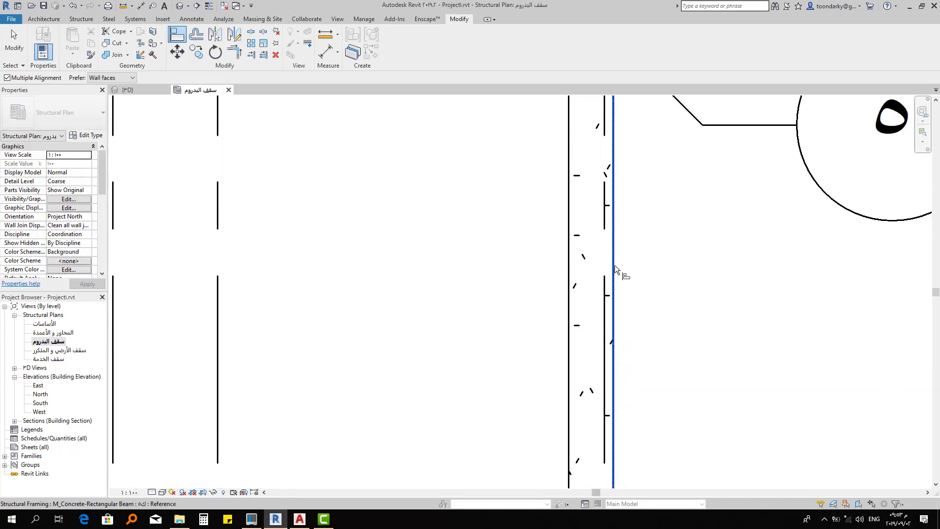
{"action": "scroll", "coordinate": [614, 265], "scroll_direction": "down", "scroll_amount": 1}
{"action": "middle_click_drag", "start_coordinate": [622, 246], "coordinate": [623, 443]}
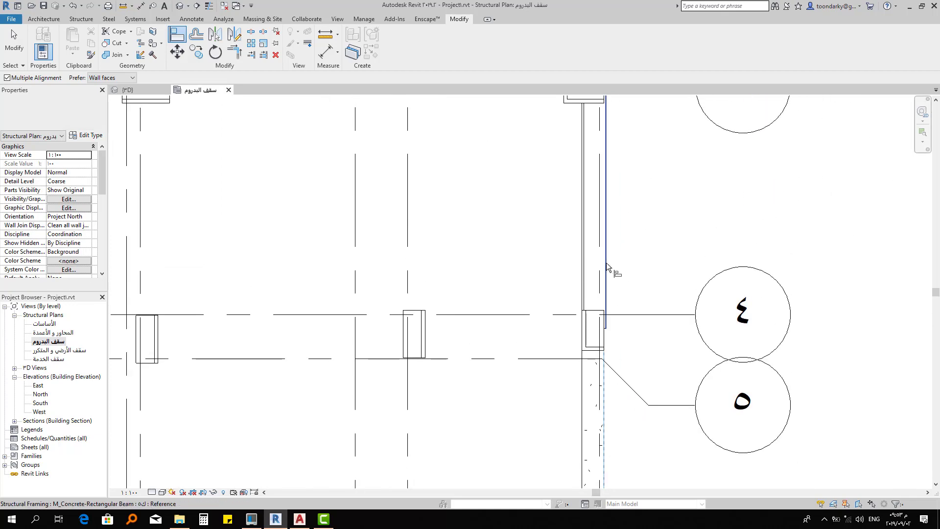
{"action": "middle_click_drag", "start_coordinate": [642, 188], "coordinate": [642, 458]}
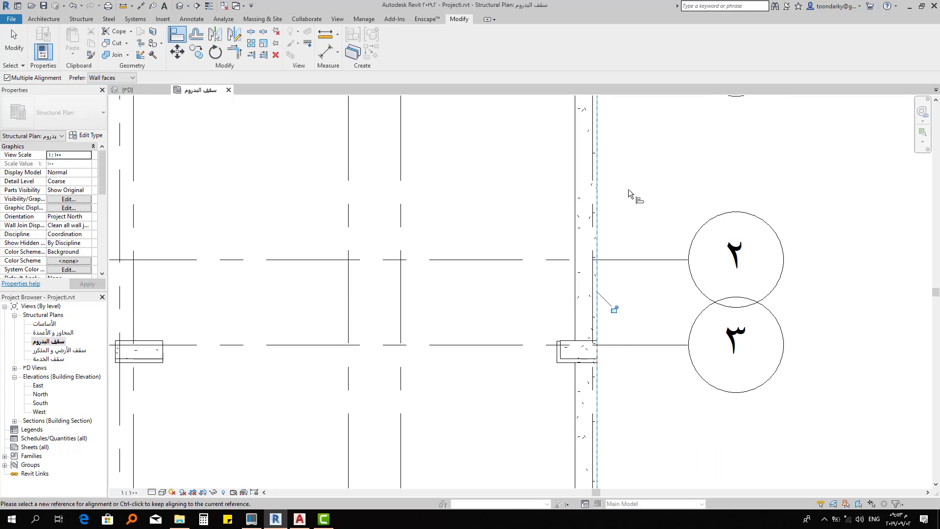
{"action": "middle_click_drag", "start_coordinate": [627, 189], "coordinate": [631, 435]}
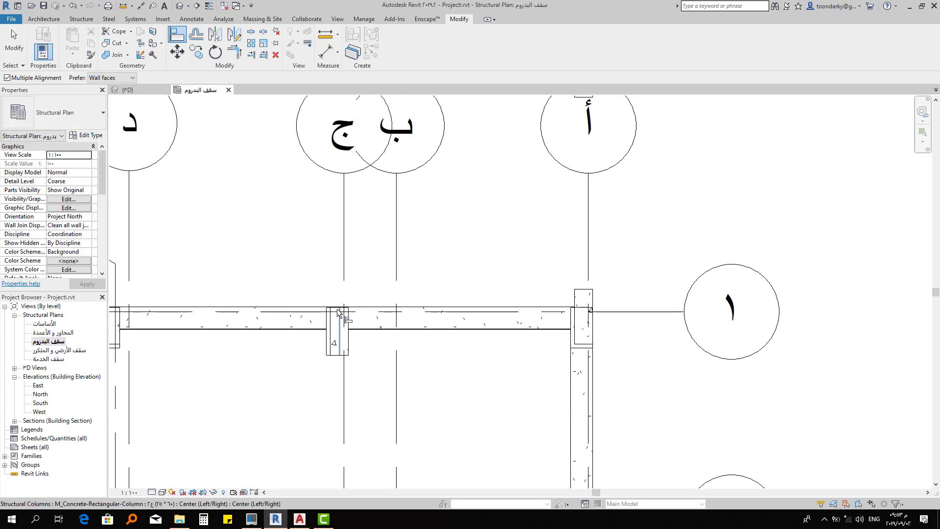
{"action": "scroll", "coordinate": [340, 305], "scroll_direction": "up", "scroll_amount": 3}
{"action": "scroll", "coordinate": [339, 307], "scroll_direction": "up", "scroll_amount": 3}
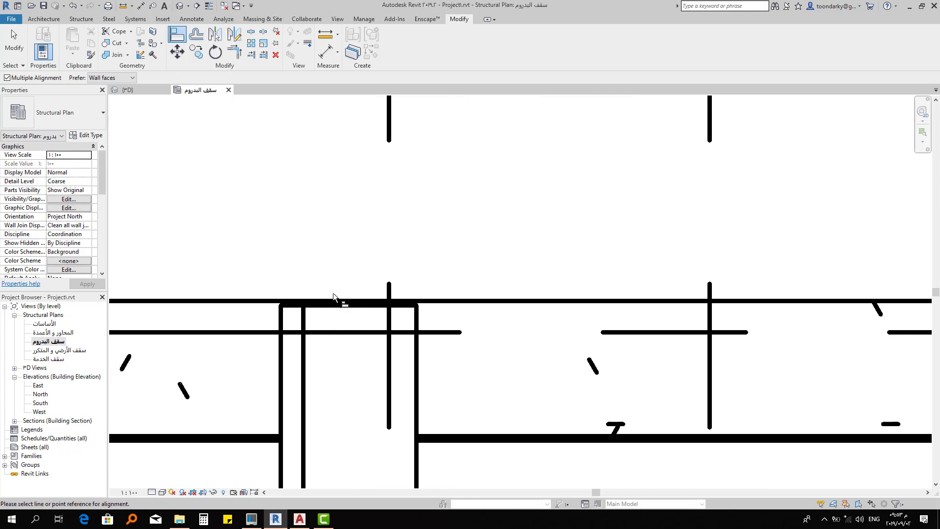
Turn on Thin Lines and align the grid ١ beam flush with the column's top edge
{"action": "left_click", "coordinate": [208, 7]}
{"action": "key", "text": "a"}
{"action": "key", "text": "l"}
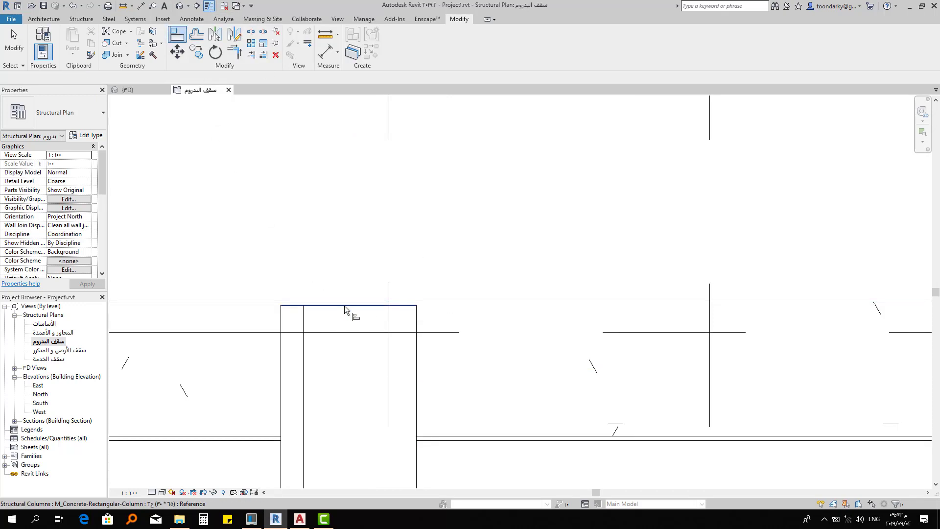
{"action": "left_click", "coordinate": [344, 305]}
{"action": "scroll", "coordinate": [460, 361], "scroll_direction": "down", "scroll_amount": 1}
{"action": "scroll", "coordinate": [463, 356], "scroll_direction": "down", "scroll_amount": 2}
{"action": "left_click", "coordinate": [647, 364]}
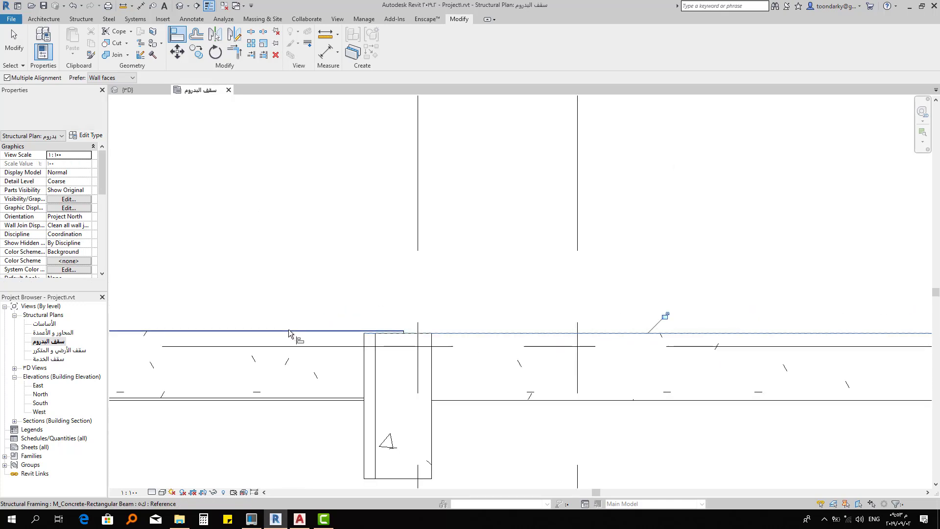
{"action": "scroll", "coordinate": [342, 297], "scroll_direction": "down", "scroll_amount": 2}
{"action": "scroll", "coordinate": [415, 289], "scroll_direction": "down", "scroll_amount": 1}
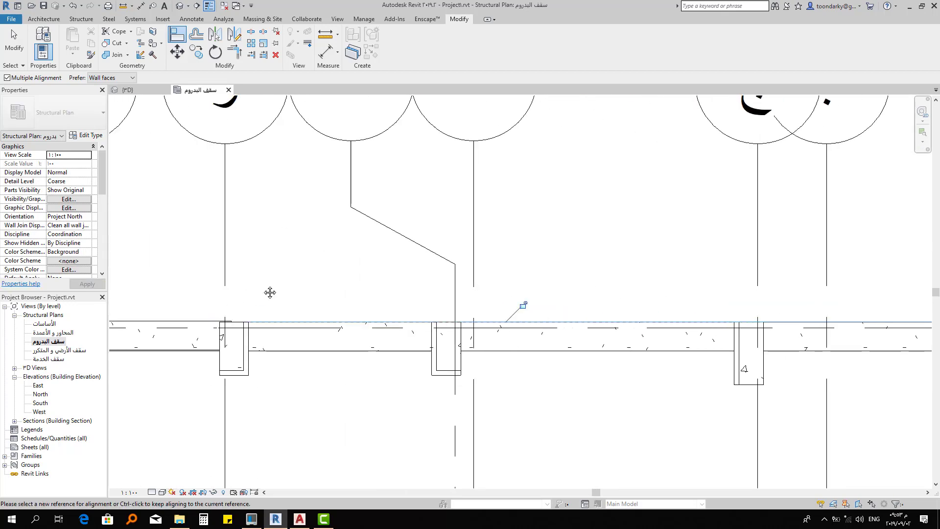
{"action": "middle_click_drag", "start_coordinate": [448, 292], "coordinate": [624, 292]}
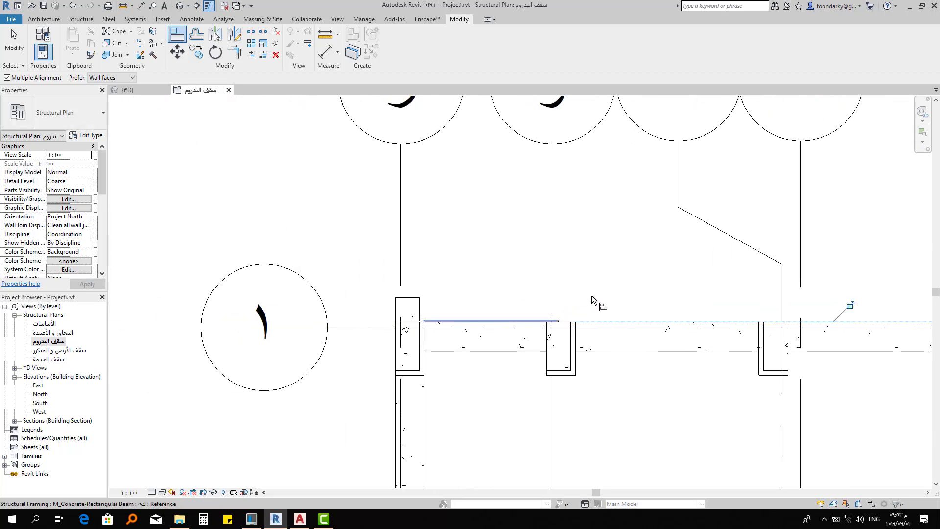
{"action": "scroll", "coordinate": [611, 295], "scroll_direction": "down", "scroll_amount": 2}
{"action": "scroll", "coordinate": [645, 349], "scroll_direction": "down", "scroll_amount": 1}
{"action": "scroll", "coordinate": [482, 264], "scroll_direction": "down", "scroll_amount": 1}
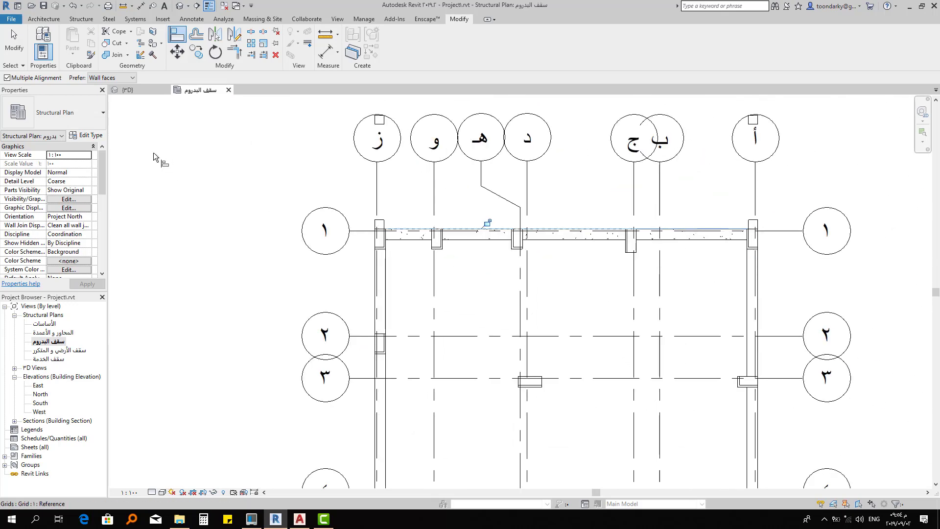
{"action": "left_click", "coordinate": [153, 156]}
Inspect the aligned beams in 3D, then return to the سقف البدروم plan with hidden elements revealed
{"action": "left_click", "coordinate": [140, 91]}
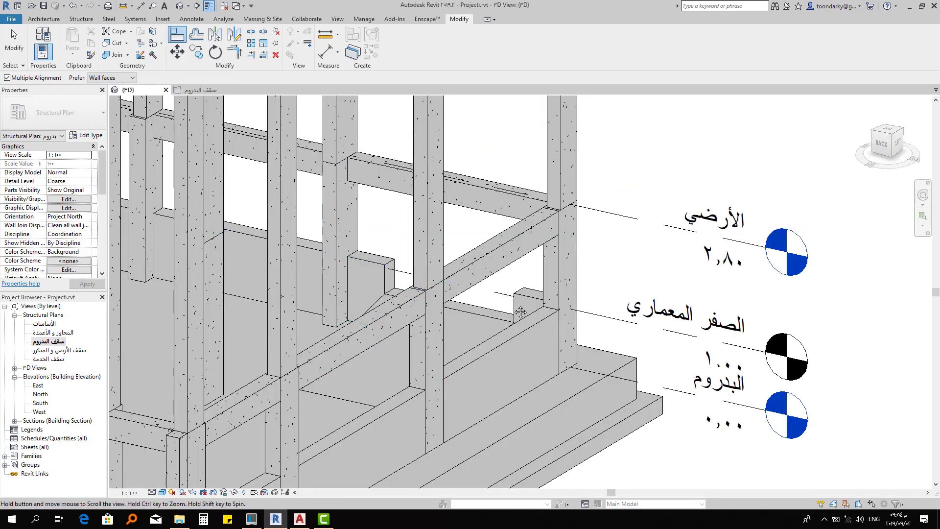
{"action": "mouse_move", "coordinate": [520, 312]}
{"action": "middle_mouse_down"}
{"action": "mouse_move", "coordinate": [627, 265]}
{"action": "mouse_move", "coordinate": [658, 296]}
{"action": "middle_mouse_up"}
{"action": "scroll", "coordinate": [614, 306], "scroll_direction": "down", "scroll_amount": 5}
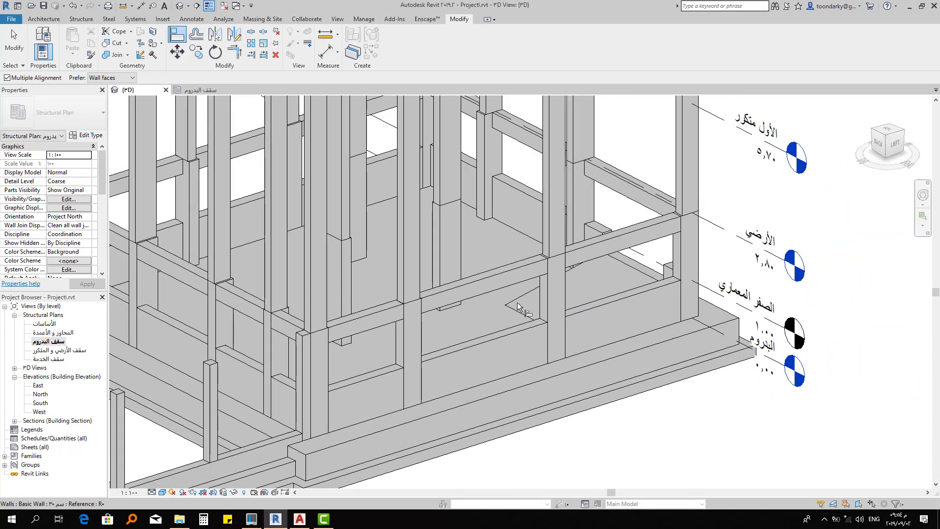
{"action": "scroll", "coordinate": [615, 346], "scroll_direction": "up", "scroll_amount": 1}
{"action": "scroll", "coordinate": [615, 346], "scroll_direction": "up", "scroll_amount": 3}
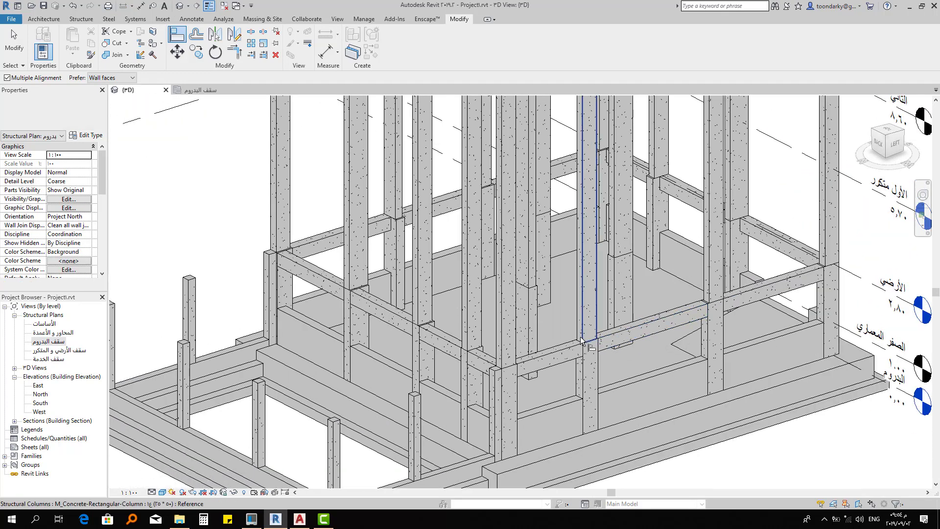
{"action": "left_click", "coordinate": [210, 90]}
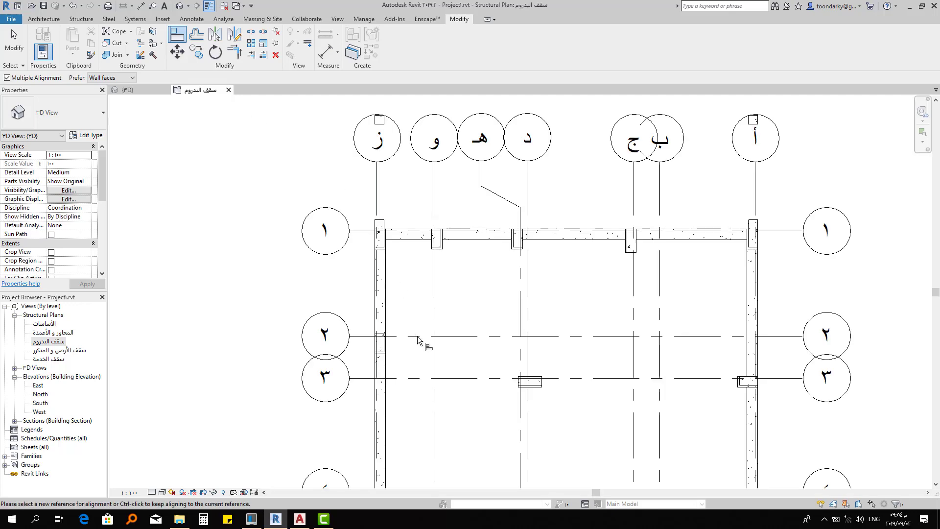
{"action": "middle_click_drag", "start_coordinate": [425, 344], "coordinate": [398, 273]}
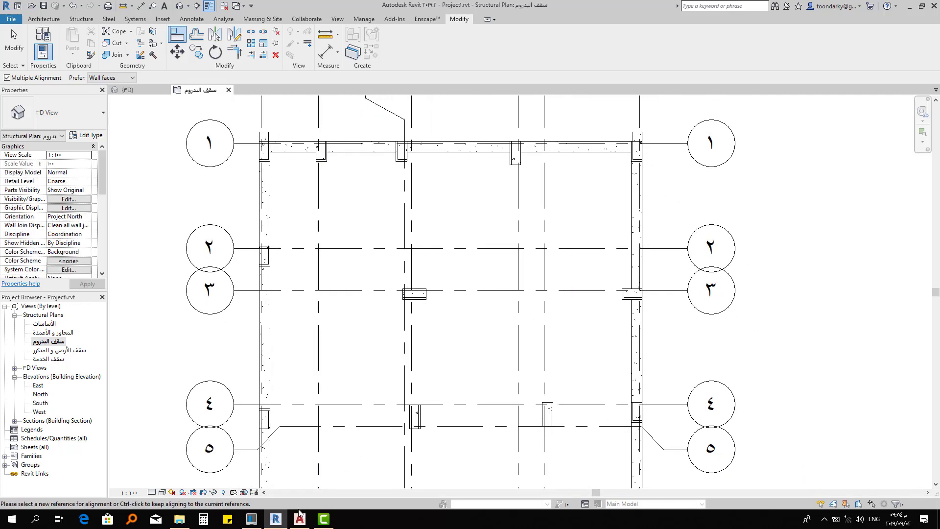
{"action": "left_click", "coordinate": [227, 492]}
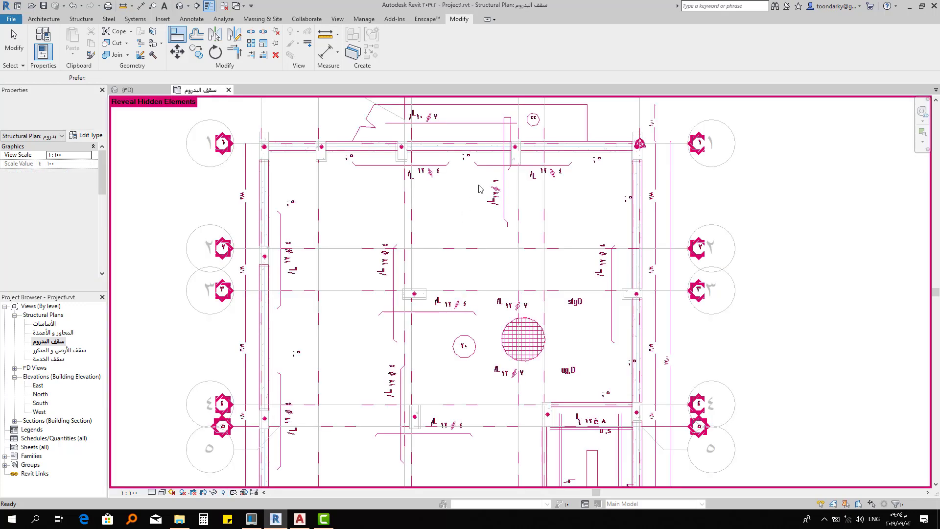
{"action": "key", "text": "a"}
{"action": "key", "text": "l"}
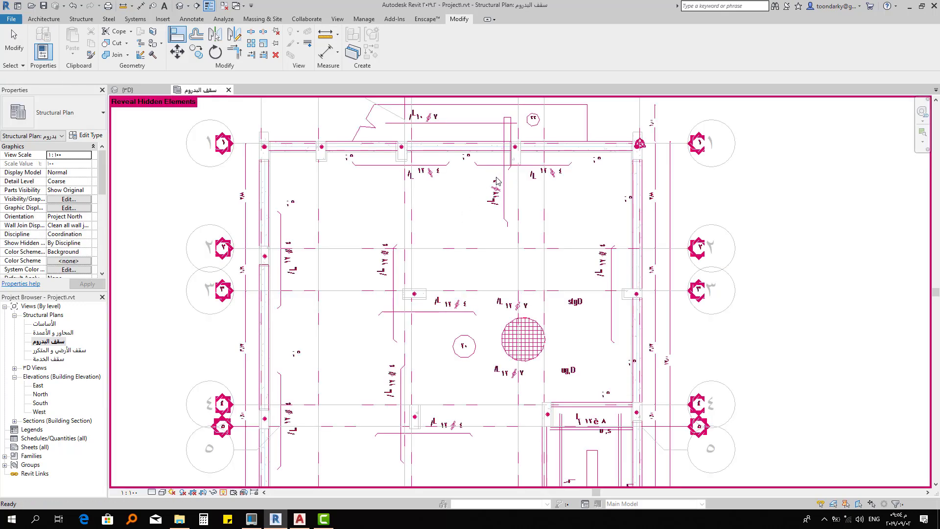
{"action": "key", "text": "Escape"}
{"action": "left_click", "coordinate": [484, 169]}
{"action": "key", "text": "Escape"}
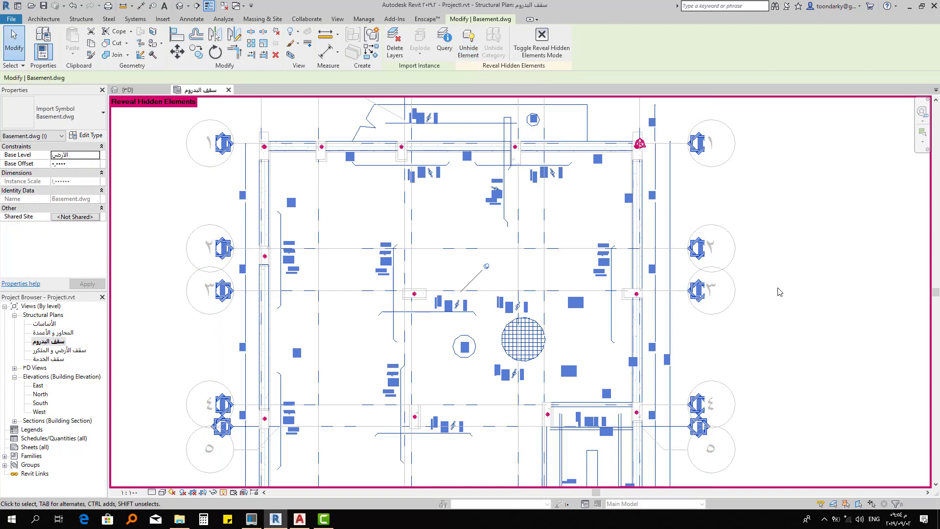
{"action": "left_click", "coordinate": [723, 353]}
{"action": "middle_click_drag", "start_coordinate": [679, 268], "coordinate": [490, 422]}
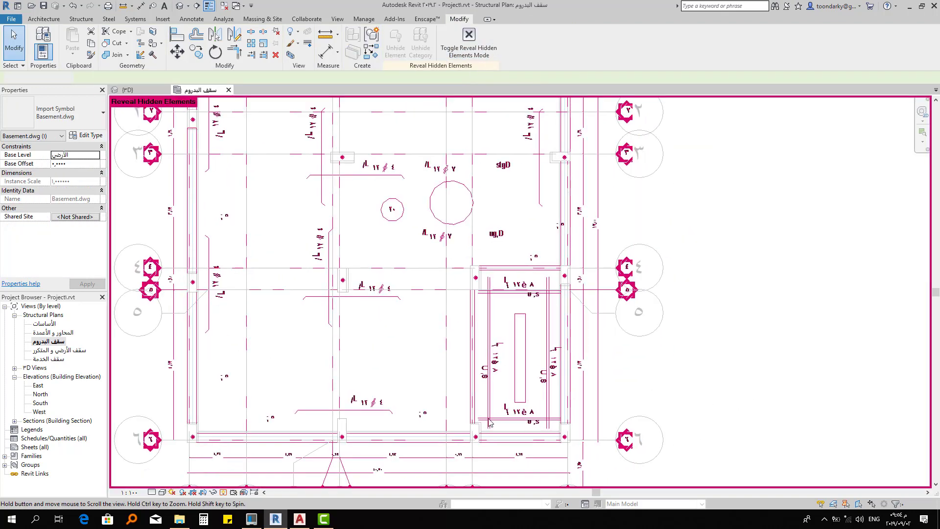
{"action": "scroll", "coordinate": [464, 430], "scroll_direction": "up", "scroll_amount": 1}
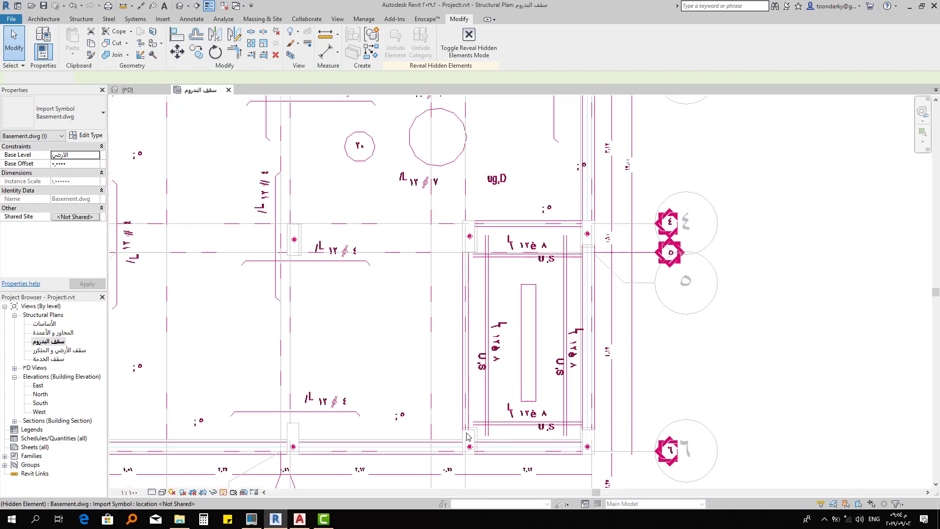
{"action": "scroll", "coordinate": [464, 430], "scroll_direction": "up", "scroll_amount": 2}
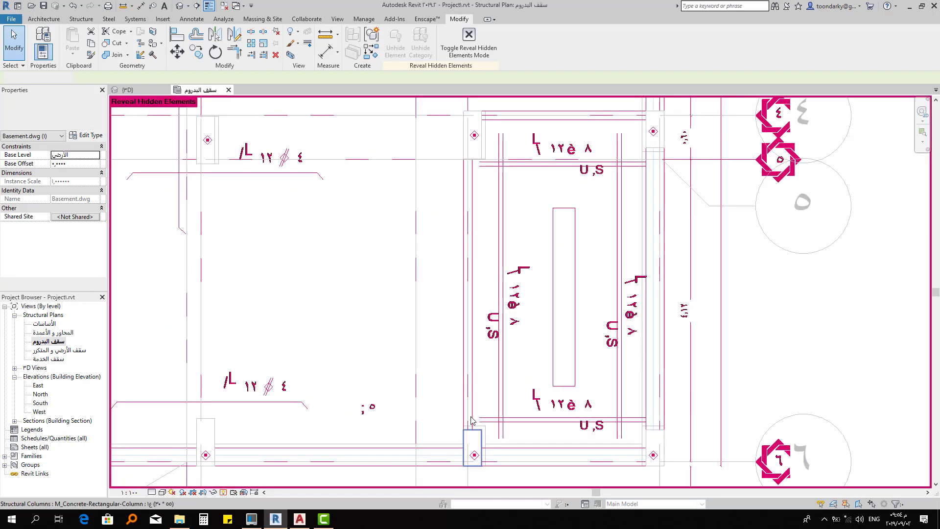
{"action": "key", "text": "Escape"}
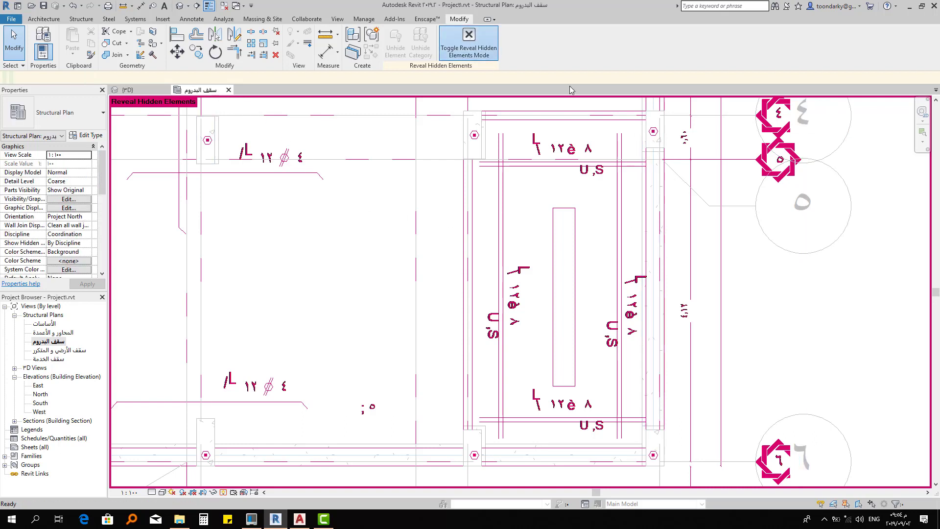
Start the Beam tool with the 1ك beam type selected
{"action": "scroll", "coordinate": [507, 233], "scroll_direction": "down", "scroll_amount": 1}
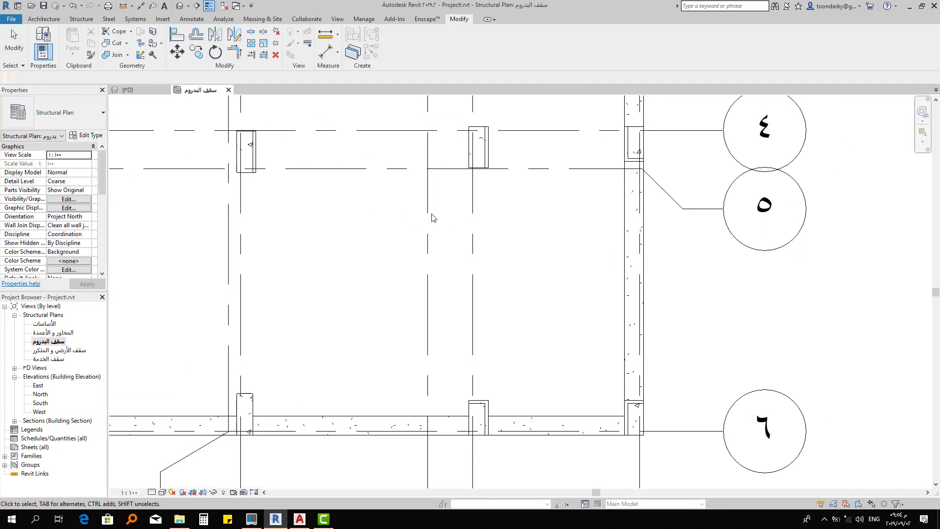
{"action": "left_click", "coordinate": [78, 20]}
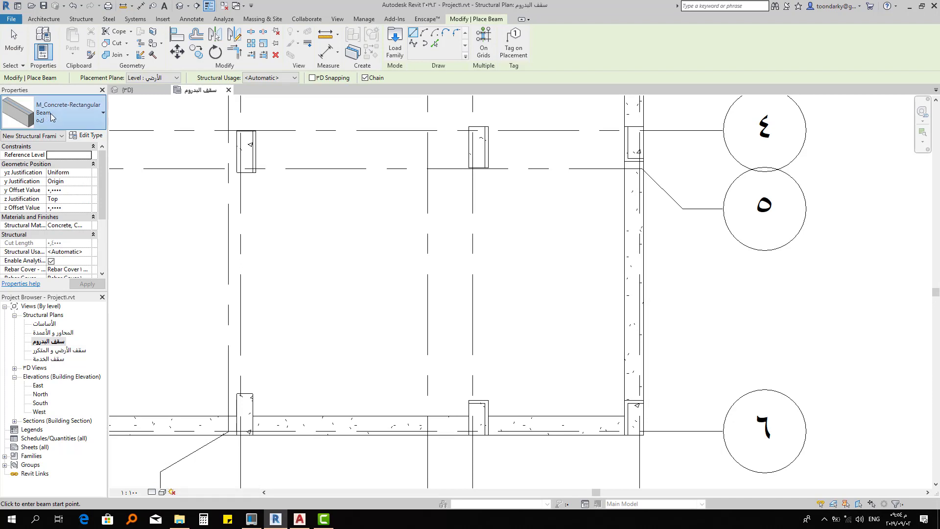
{"action": "left_click", "coordinate": [51, 117]}
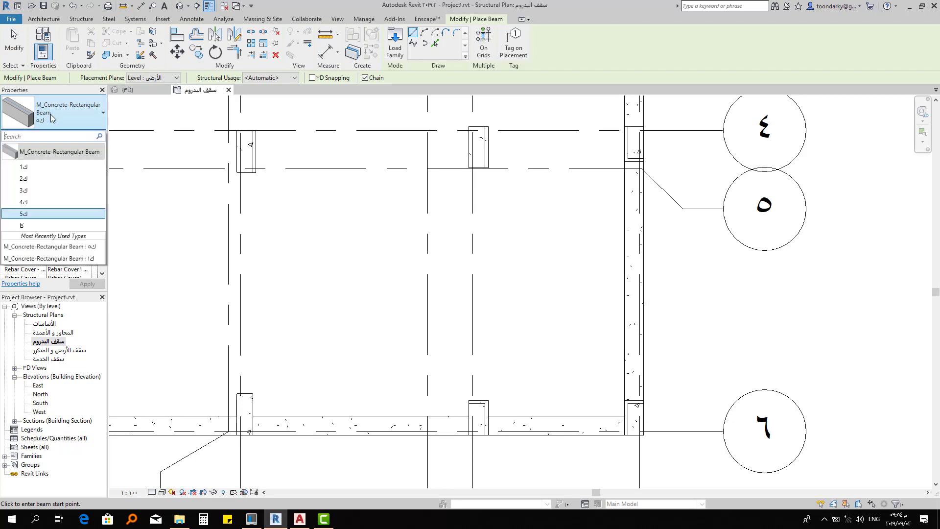
{"action": "left_click", "coordinate": [35, 167]}
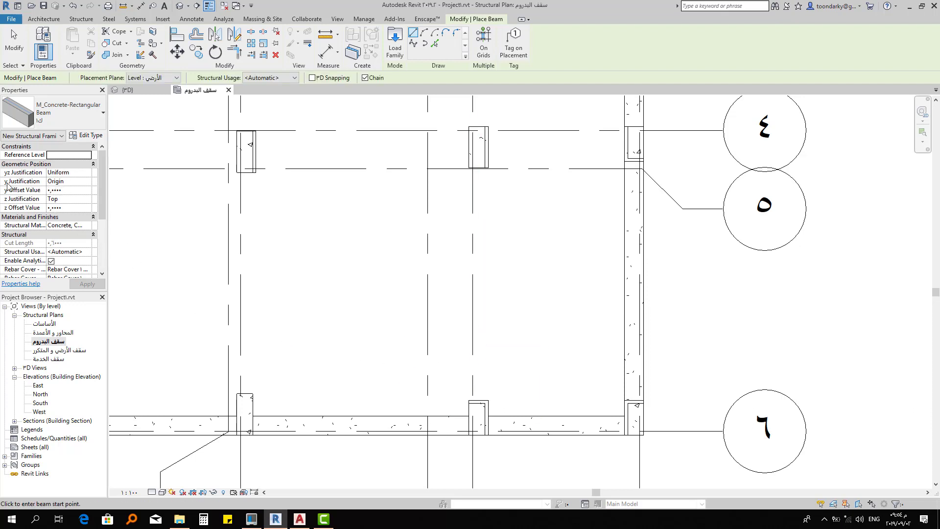
Place a 1ك beam along the grid between two columns, then view it in 3D
{"action": "scroll", "coordinate": [473, 421], "scroll_direction": "up", "scroll_amount": 2}
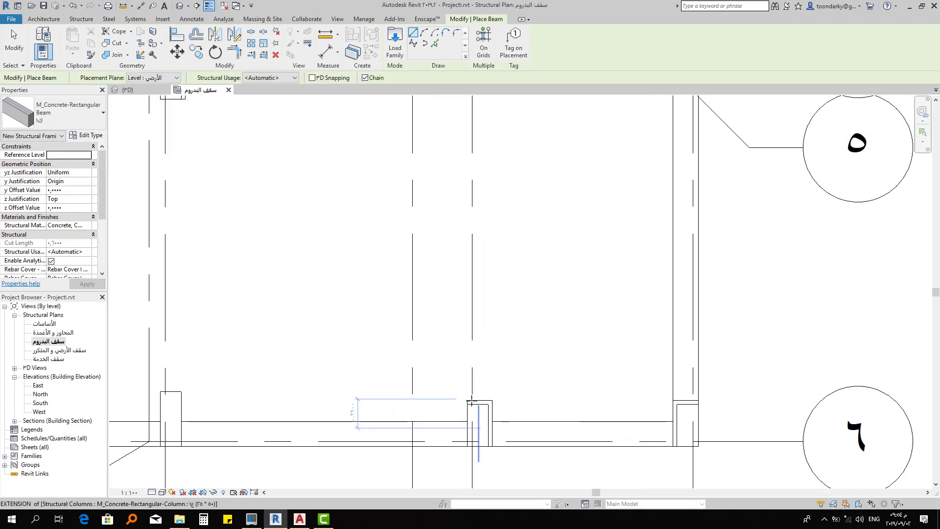
{"action": "scroll", "coordinate": [472, 440], "scroll_direction": "up", "scroll_amount": 1}
{"action": "left_click", "coordinate": [471, 454]}
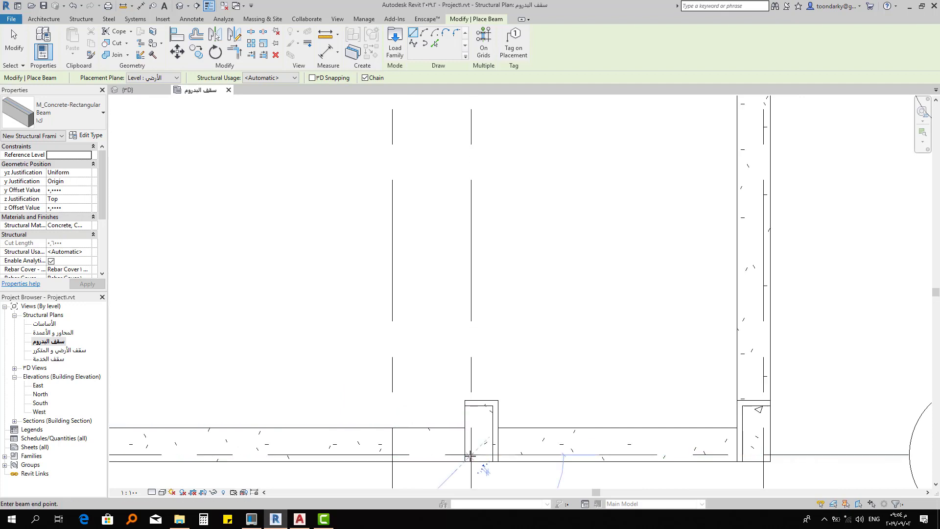
{"action": "scroll", "coordinate": [471, 239], "scroll_direction": "down", "scroll_amount": 2}
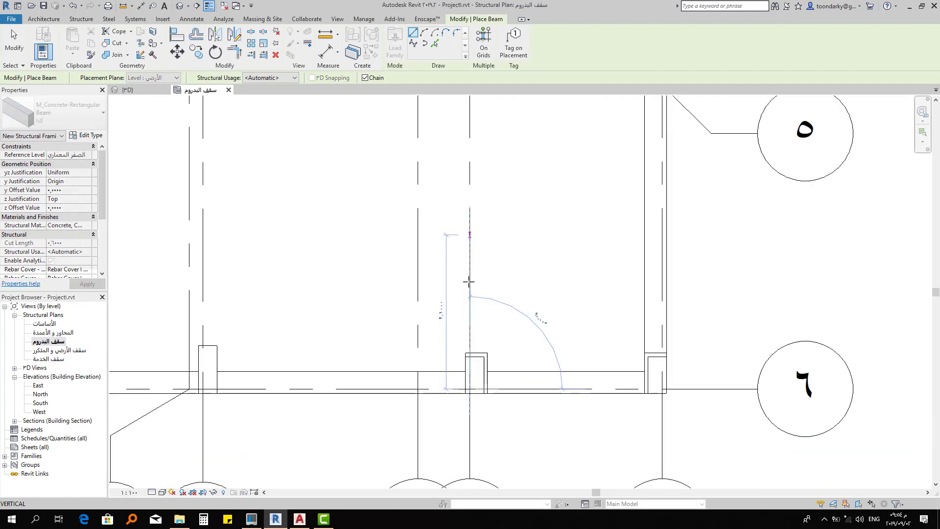
{"action": "middle_click_drag", "start_coordinate": [466, 279], "coordinate": [469, 414]}
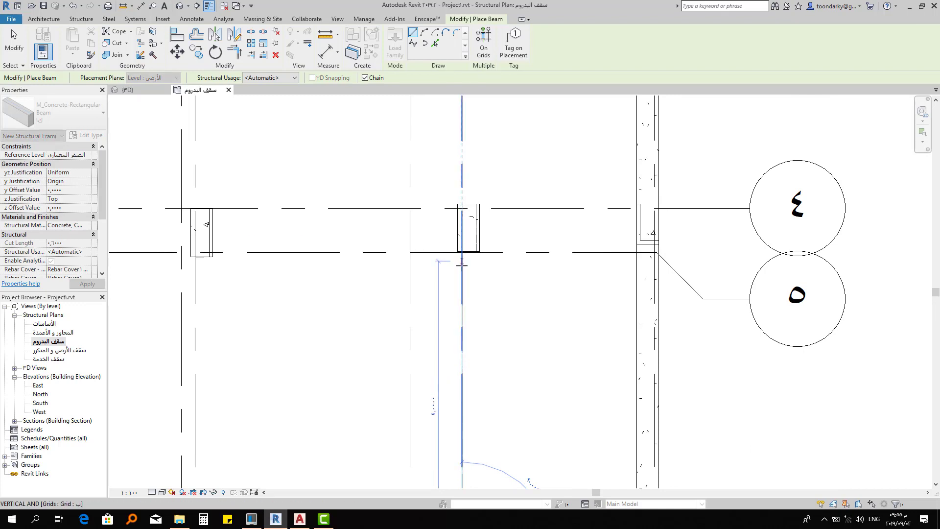
{"action": "scroll", "coordinate": [461, 230], "scroll_direction": "up", "scroll_amount": 1}
{"action": "scroll", "coordinate": [460, 244], "scroll_direction": "up", "scroll_amount": 3}
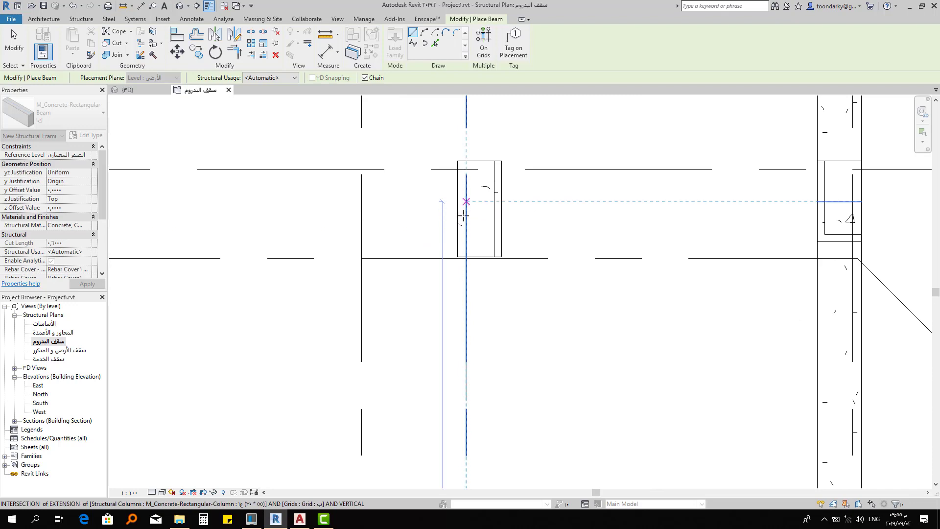
{"action": "left_click", "coordinate": [466, 201]}
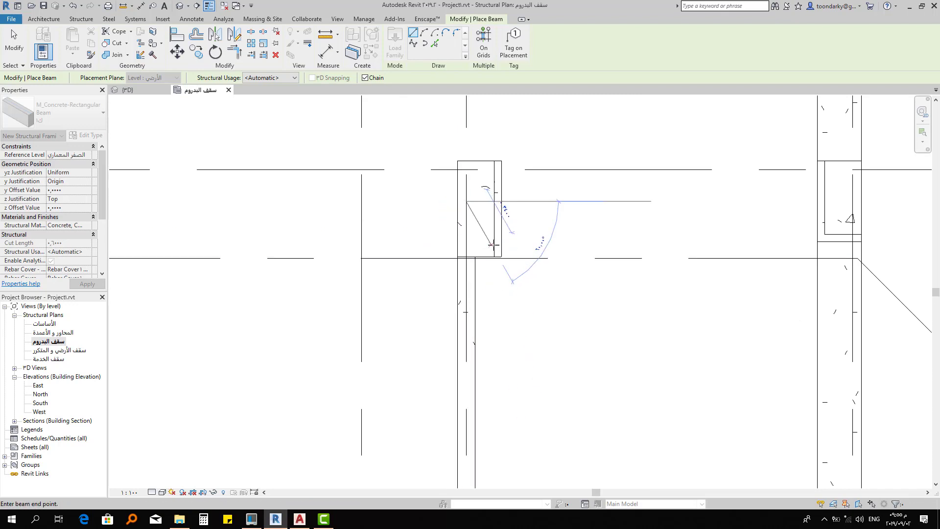
{"action": "key", "text": "Escape"}
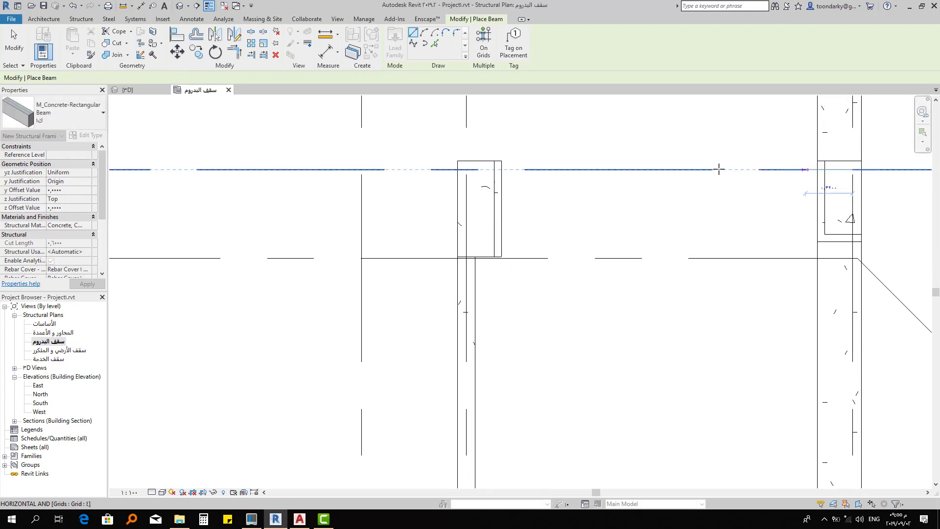
{"action": "left_click", "coordinate": [525, 229]}
{"action": "key", "text": "Escape"}
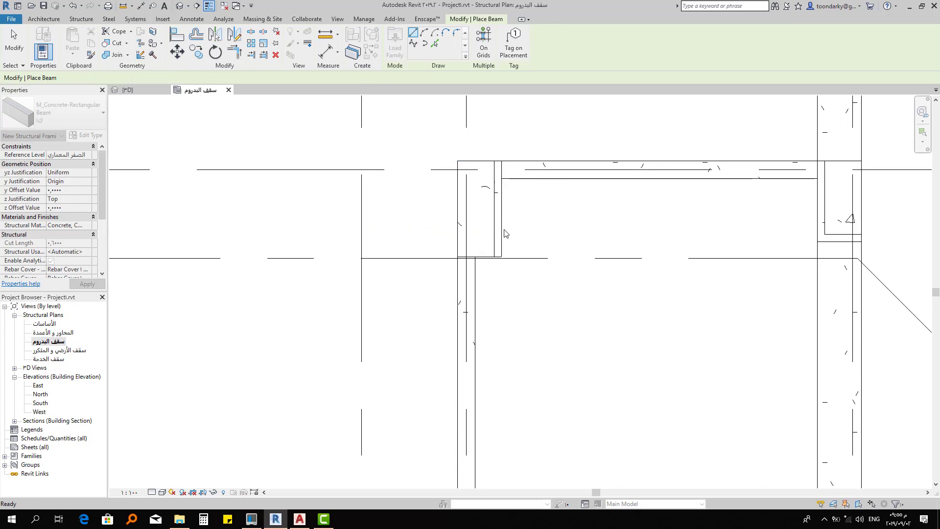
{"action": "key", "text": "Escape"}
{"action": "left_click", "coordinate": [127, 89]}
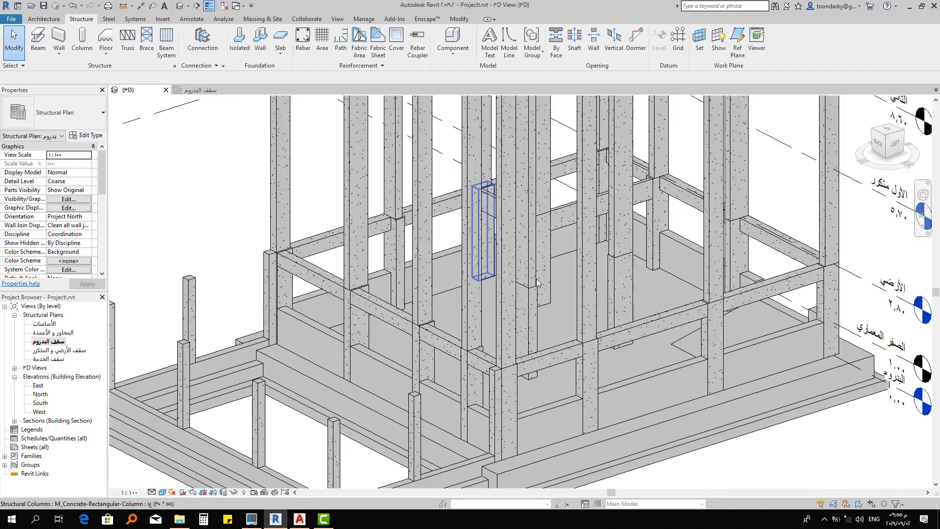
Orient the 3D view to Structural Plan: سقف البدروم via the ViewCube and orbit to look from above
{"action": "mouse_move", "coordinate": [712, 331]}
{"action": "middle_mouse_down", "text": "shift"}
{"action": "mouse_move", "coordinate": [493, 314]}
{"action": "mouse_move", "coordinate": [422, 331]}
{"action": "middle_mouse_up", "text": "shift"}
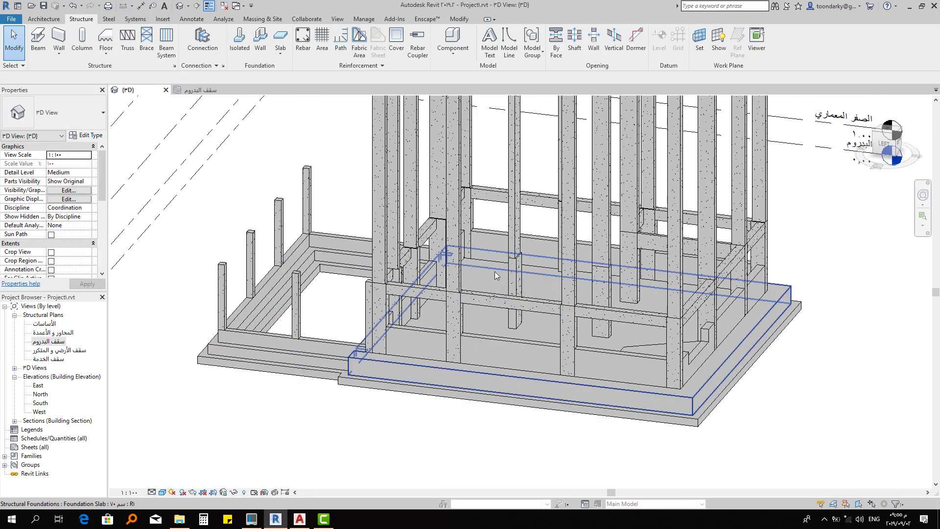
{"action": "middle_click_drag", "start_coordinate": [528, 287], "coordinate": [446, 292]}
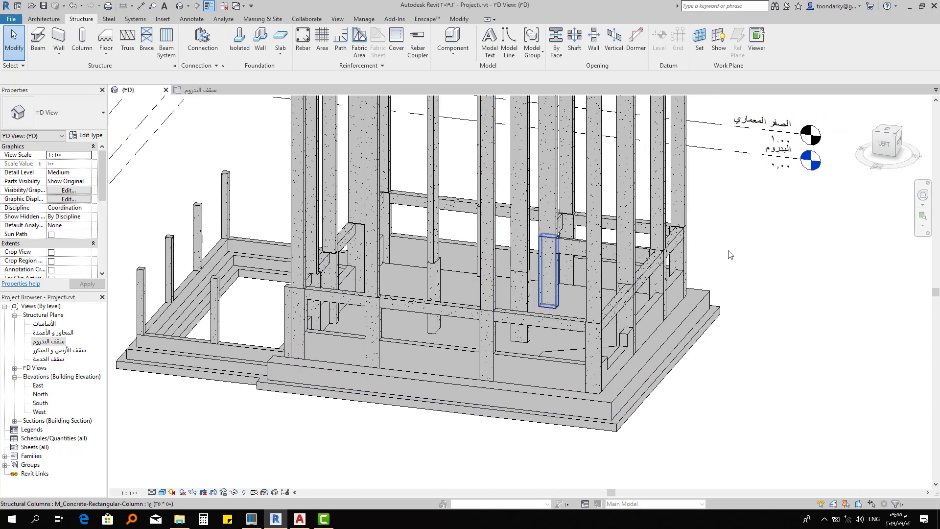
{"action": "right_click", "coordinate": [890, 148]}
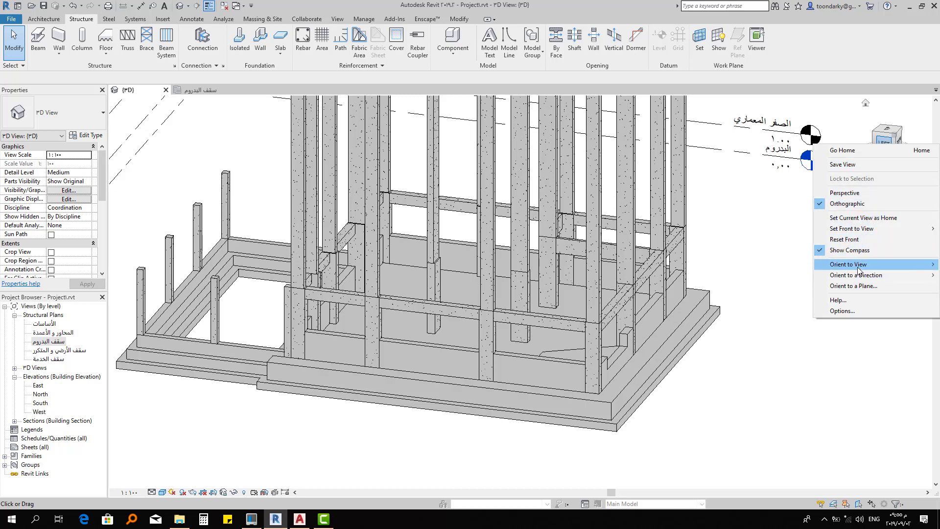
{"action": "mouse_move", "coordinate": [848, 263]}
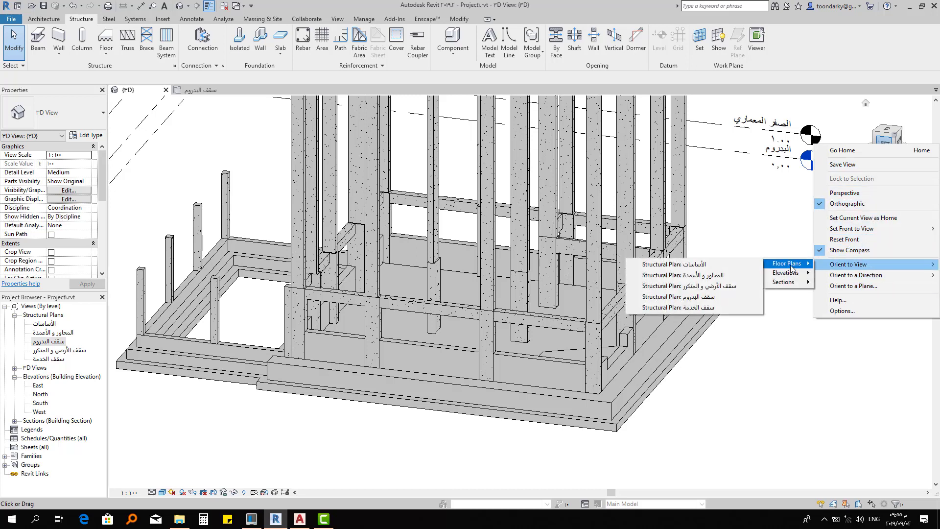
{"action": "left_click", "coordinate": [713, 301]}
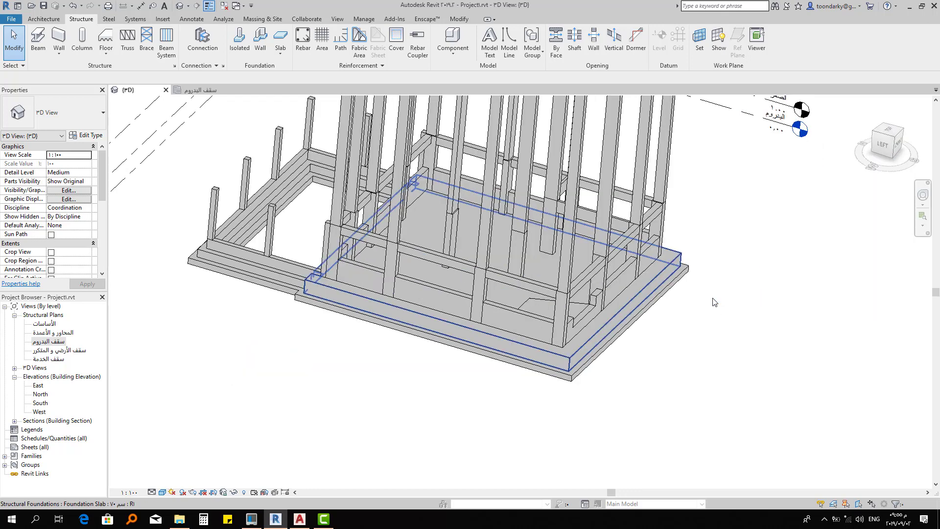
{"action": "middle_click_drag", "start_coordinate": [713, 301], "coordinate": [684, 301], "text": "shift"}
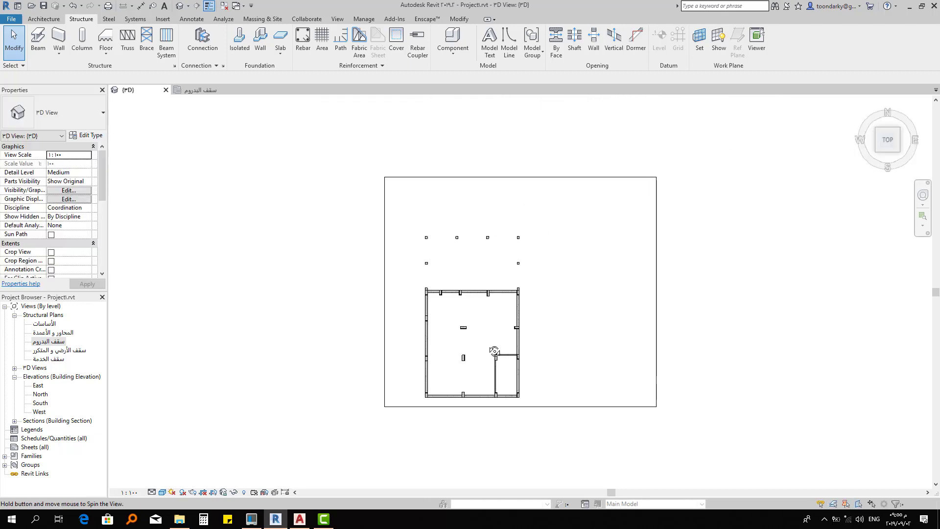
Enlarge the 3D section box to reveal the foundations and base slab beneath the beams
{"action": "mouse_move", "coordinate": [488, 342]}
{"action": "middle_mouse_down", "text": "shift"}
{"action": "mouse_move", "coordinate": [541, 271]}
{"action": "mouse_move", "coordinate": [545, 115]}
{"action": "mouse_move", "coordinate": [520, 90]}
{"action": "mouse_move", "coordinate": [525, 246]}
{"action": "mouse_move", "coordinate": [510, 386]}
{"action": "mouse_move", "coordinate": [494, 351]}
{"action": "middle_mouse_up", "text": "shift"}
{"action": "scroll", "coordinate": [588, 386], "scroll_direction": "up", "scroll_amount": 1}
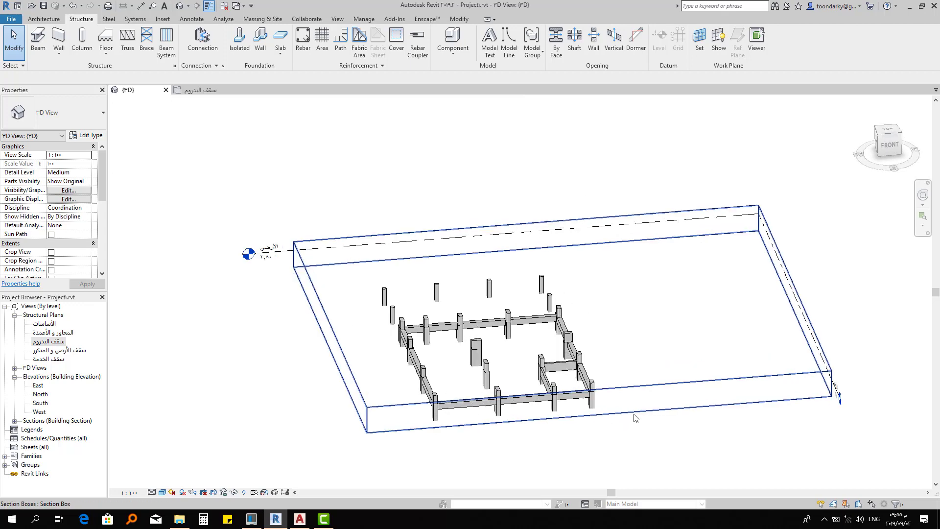
{"action": "scroll", "coordinate": [587, 387], "scroll_direction": "up", "scroll_amount": 1}
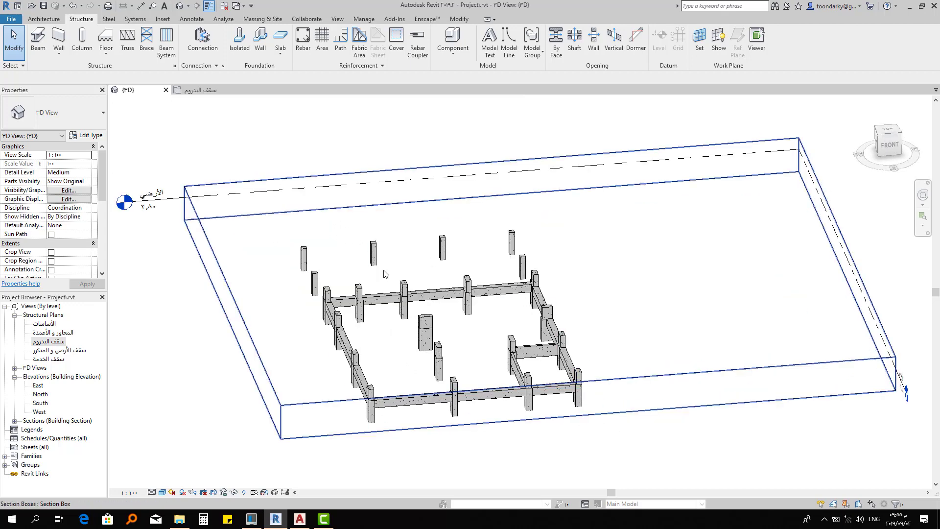
{"action": "mouse_move", "coordinate": [383, 269]}
{"action": "middle_mouse_down", "text": "shift"}
{"action": "mouse_move", "coordinate": [489, 313]}
{"action": "mouse_move", "coordinate": [535, 280]}
{"action": "middle_mouse_up", "text": "shift"}
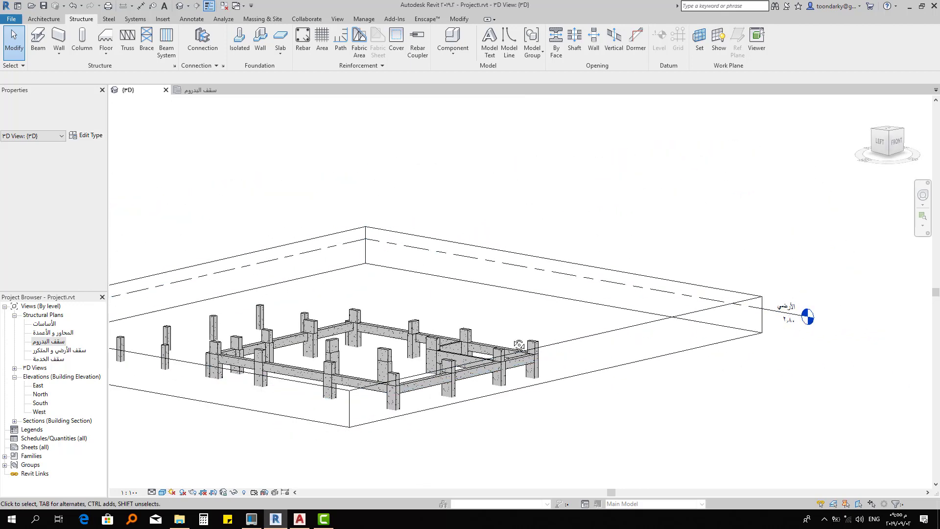
{"action": "middle_click_drag", "start_coordinate": [519, 345], "coordinate": [495, 410], "text": "shift"}
{"action": "left_click", "coordinate": [506, 367]}
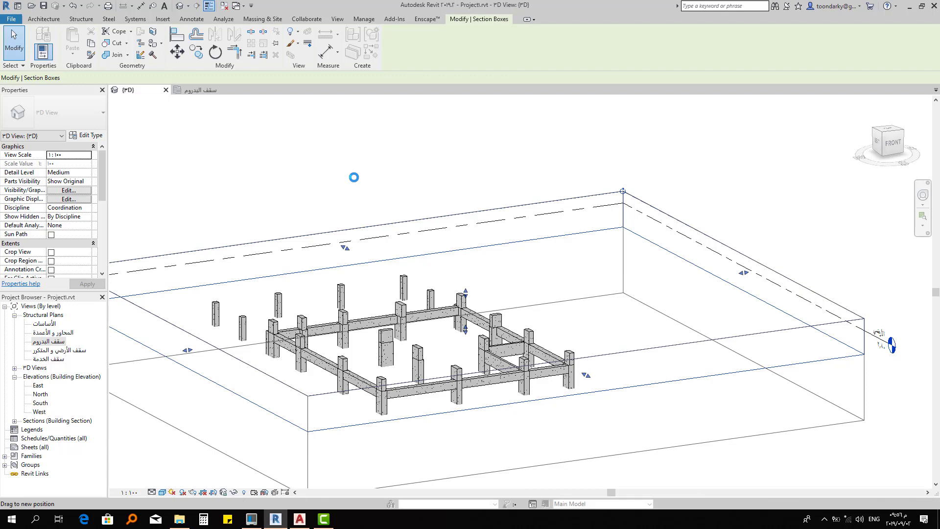
{"action": "left_click", "coordinate": [381, 169]}
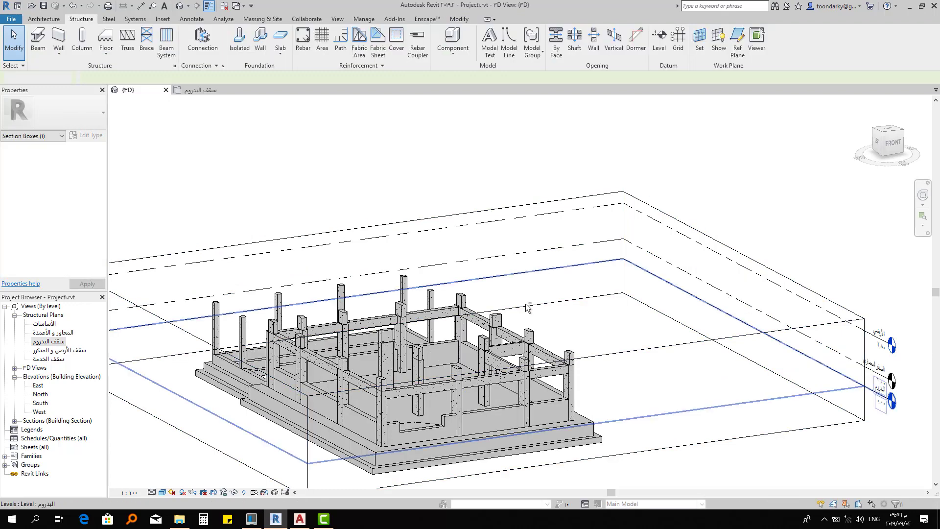
{"action": "middle_click_drag", "start_coordinate": [381, 170], "coordinate": [615, 384], "text": "shift"}
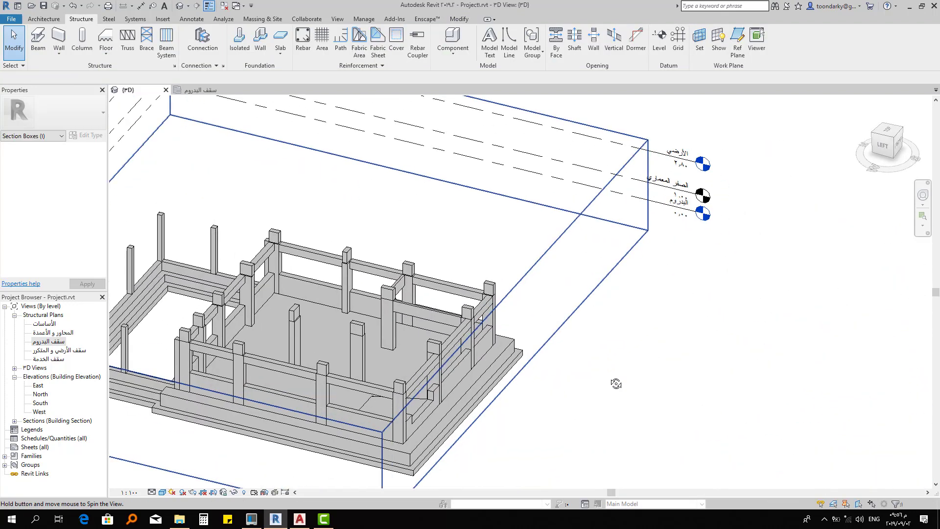
{"action": "mouse_move", "coordinate": [505, 329]}
{"action": "middle_mouse_down"}
{"action": "mouse_move", "coordinate": [540, 305]}
{"action": "mouse_move", "coordinate": [550, 319]}
{"action": "middle_mouse_up"}
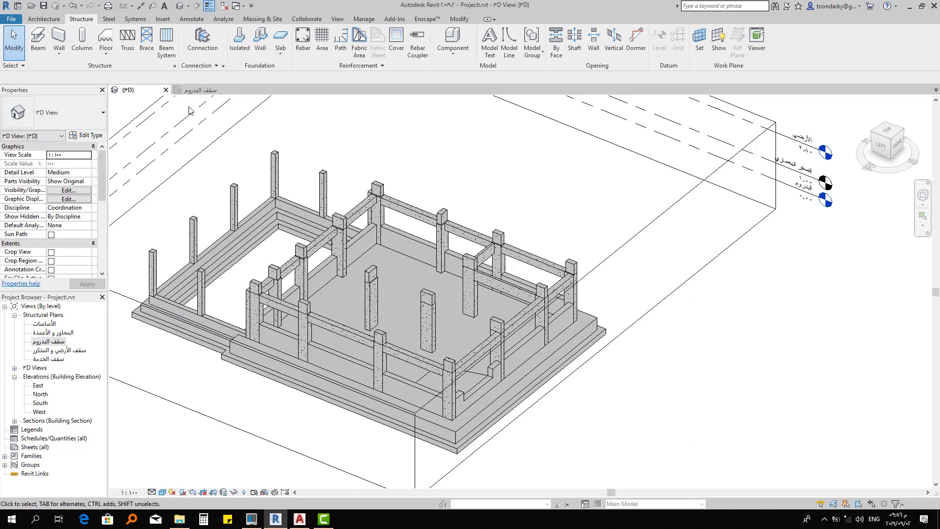
Return to the سقف البدروم structural plan and centre the column grid in view
{"action": "left_click", "coordinate": [198, 90]}
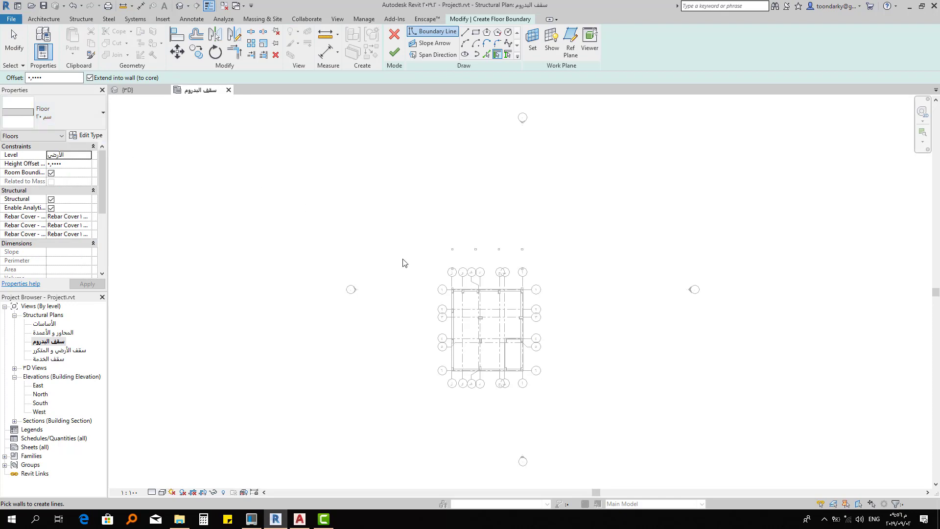
{"action": "scroll", "coordinate": [477, 391], "scroll_direction": "up", "scroll_amount": 4}
{"action": "scroll", "coordinate": [474, 390], "scroll_direction": "up", "scroll_amount": 2}
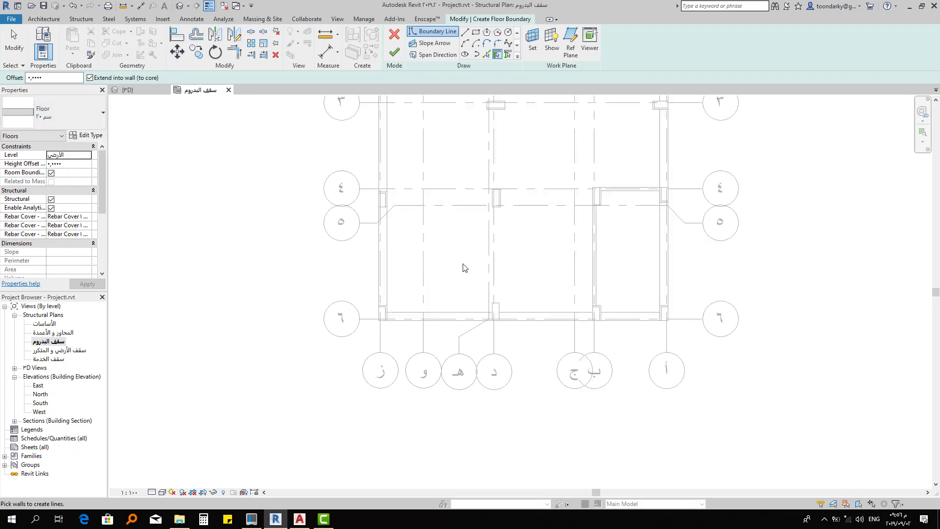
{"action": "middle_click_drag", "start_coordinate": [464, 267], "coordinate": [417, 291]}
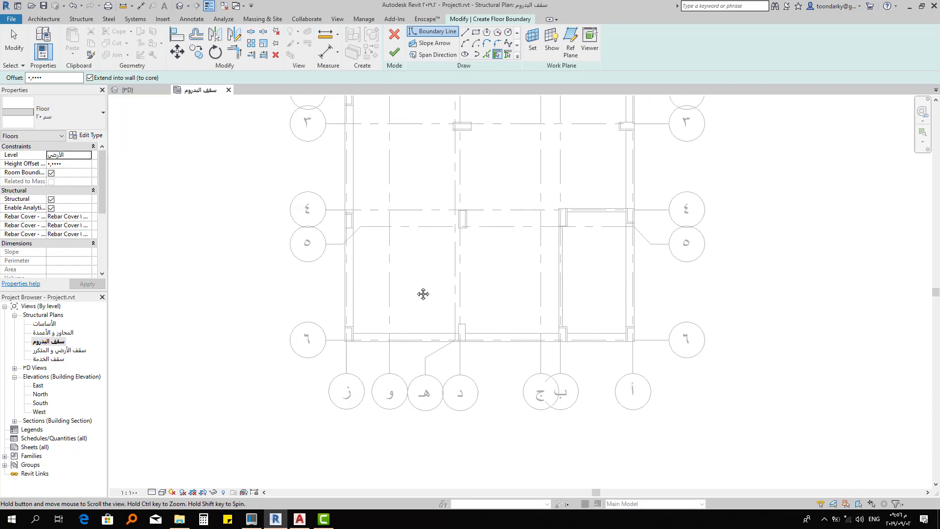
Sketch a rectangular floor boundary from grid ز/٦ to the opposite column corner
{"action": "left_click", "coordinate": [464, 34]}
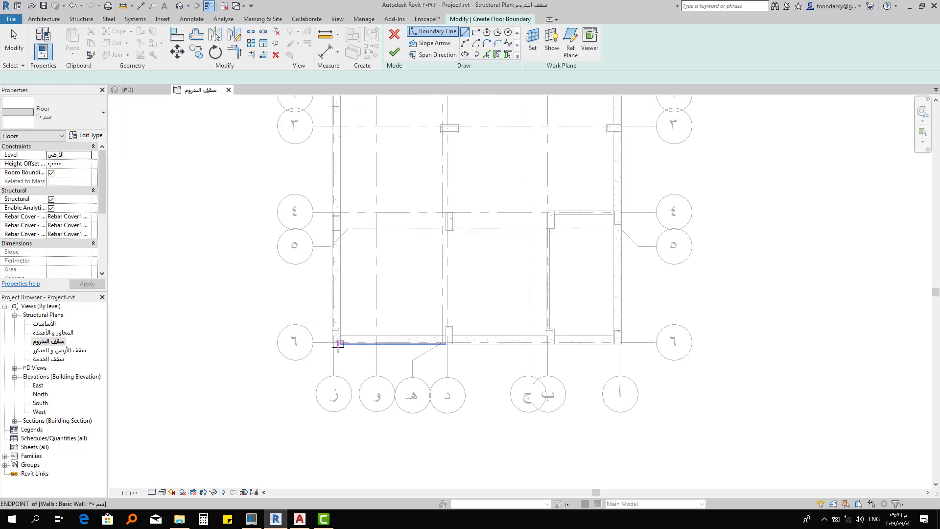
{"action": "scroll", "coordinate": [337, 344], "scroll_direction": "up", "scroll_amount": 2}
{"action": "scroll", "coordinate": [338, 348], "scroll_direction": "up", "scroll_amount": 1}
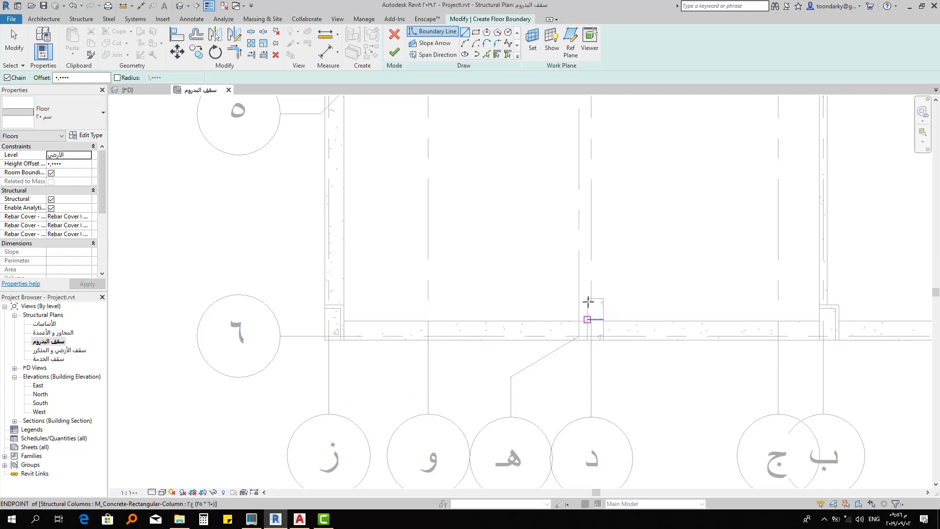
{"action": "left_click", "coordinate": [476, 32]}
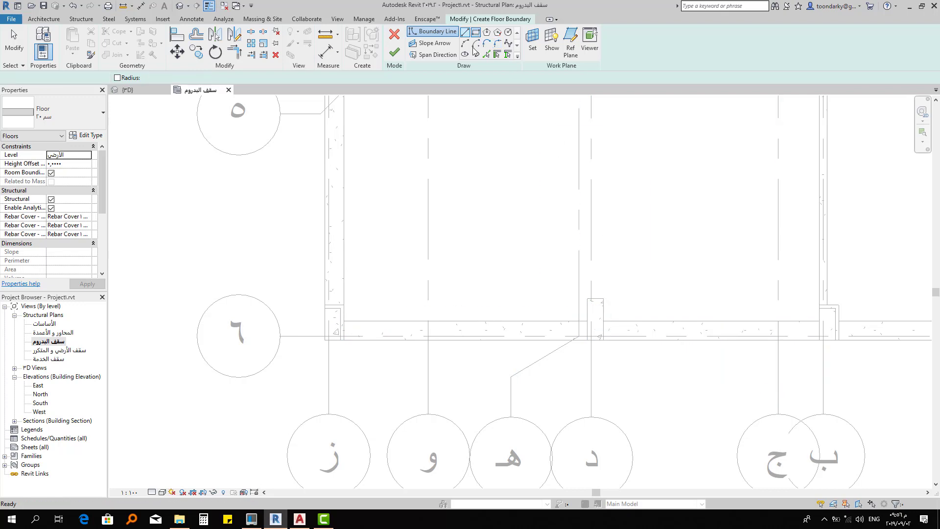
{"action": "left_click", "coordinate": [325, 339]}
{"action": "scroll", "coordinate": [568, 223], "scroll_direction": "down", "scroll_amount": 2}
{"action": "scroll", "coordinate": [650, 178], "scroll_direction": "down", "scroll_amount": 2}
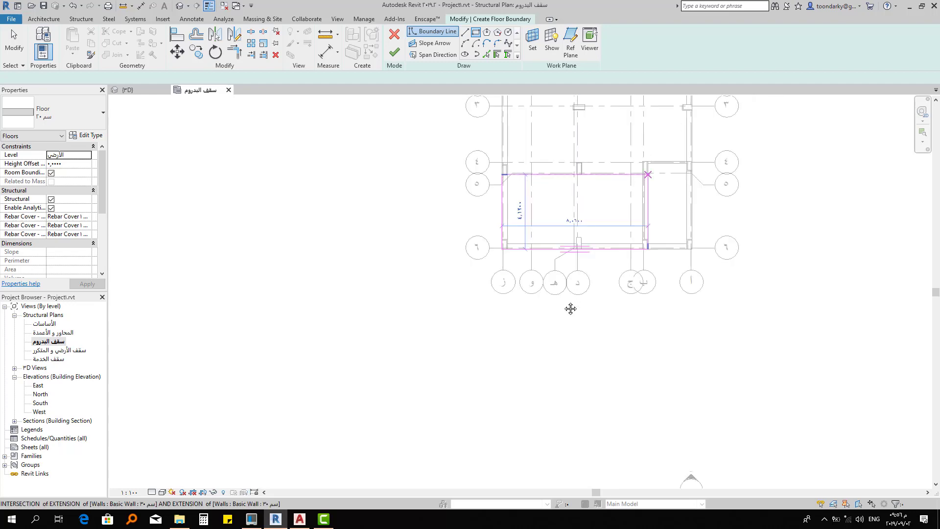
{"action": "scroll", "coordinate": [568, 309], "scroll_direction": "down", "scroll_amount": 1}
{"action": "scroll", "coordinate": [585, 182], "scroll_direction": "up", "scroll_amount": 2}
{"action": "scroll", "coordinate": [612, 142], "scroll_direction": "up", "scroll_amount": 3}
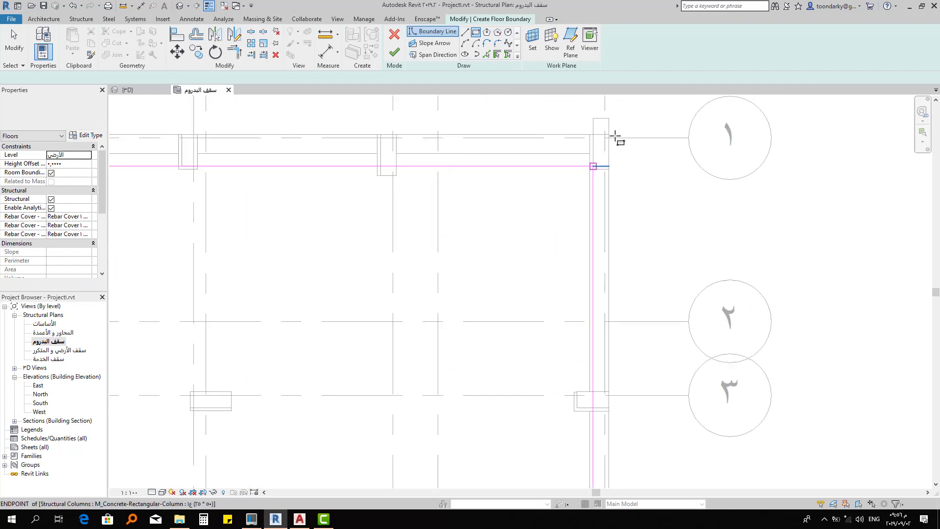
{"action": "left_click", "coordinate": [609, 134]}
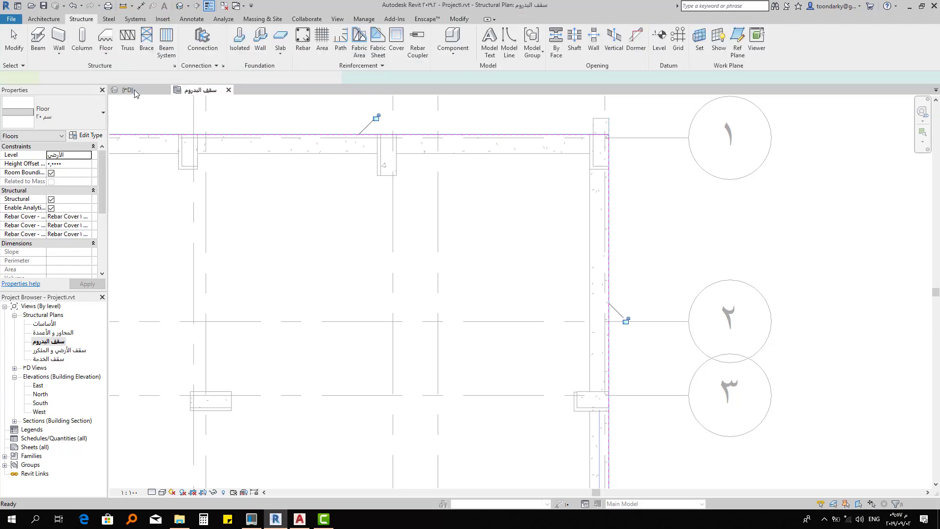
Inspect the new floor slab in the 3D view, selecting it and then clearing the selection
{"action": "left_click", "coordinate": [135, 93]}
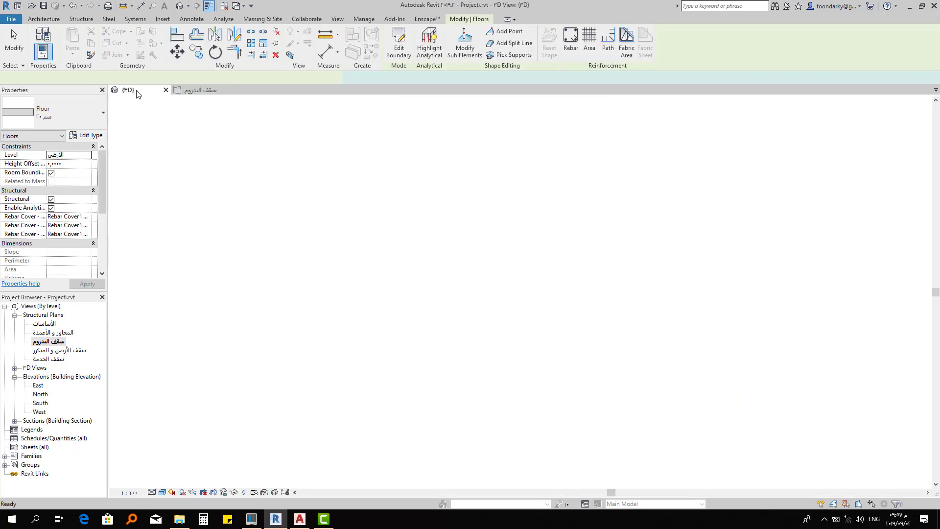
{"action": "left_click", "coordinate": [567, 369]}
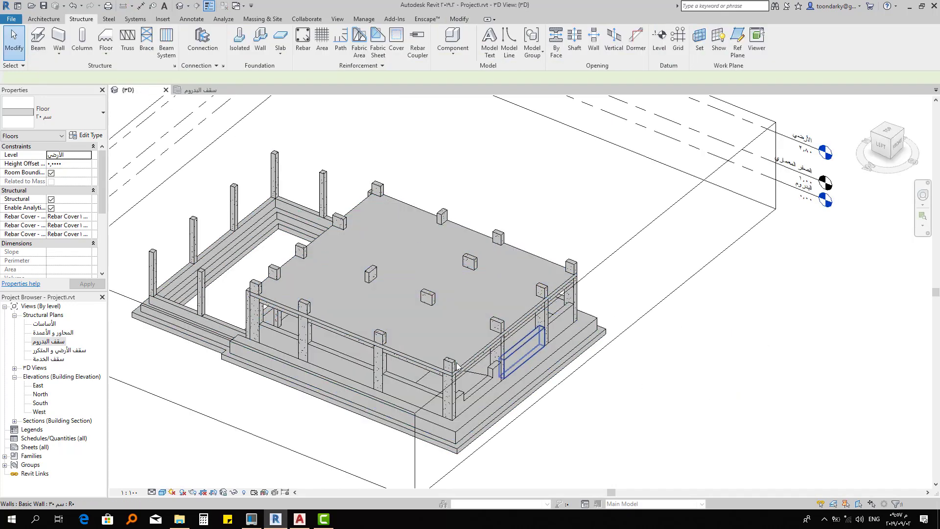
{"action": "scroll", "coordinate": [447, 372], "scroll_direction": "up", "scroll_amount": 3}
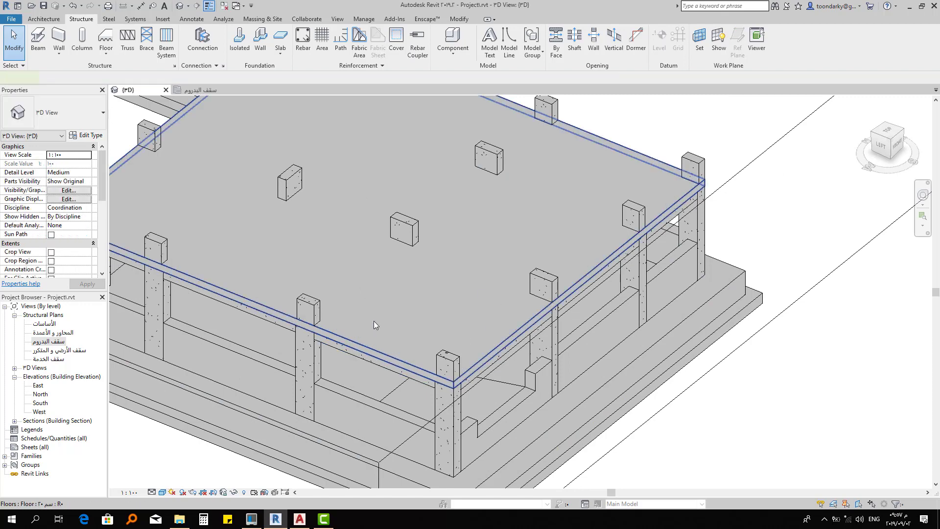
{"action": "left_click", "coordinate": [454, 382]}
{"action": "scroll", "coordinate": [409, 383], "scroll_direction": "up", "scroll_amount": 3}
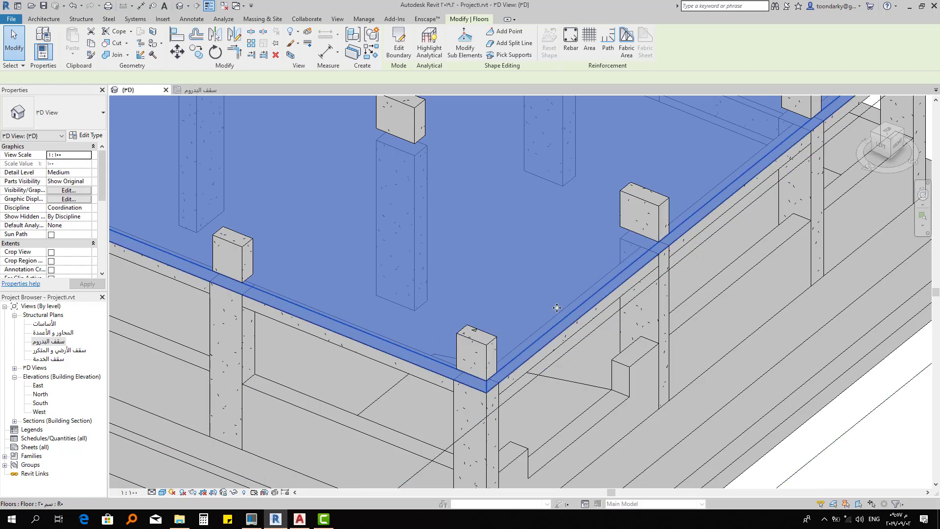
{"action": "left_click", "coordinate": [235, 286]}
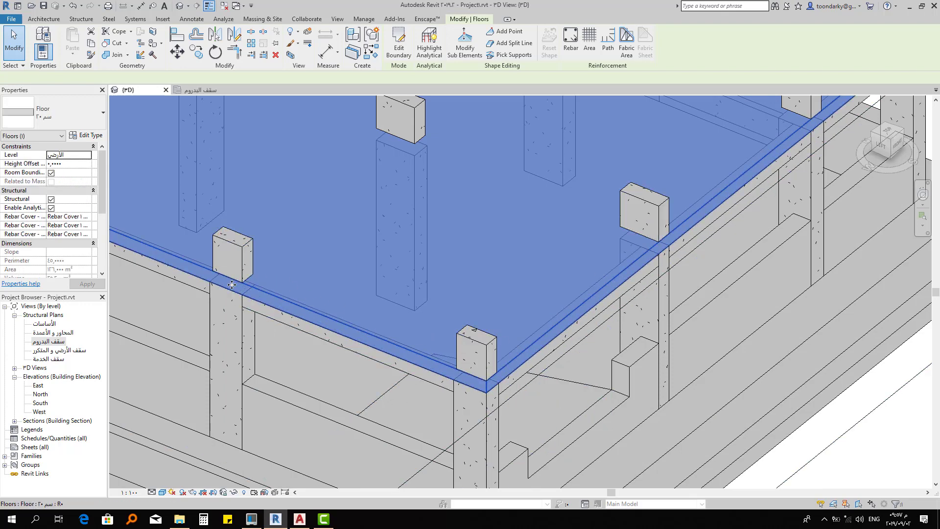
{"action": "scroll", "coordinate": [235, 287], "scroll_direction": "up", "scroll_amount": 3}
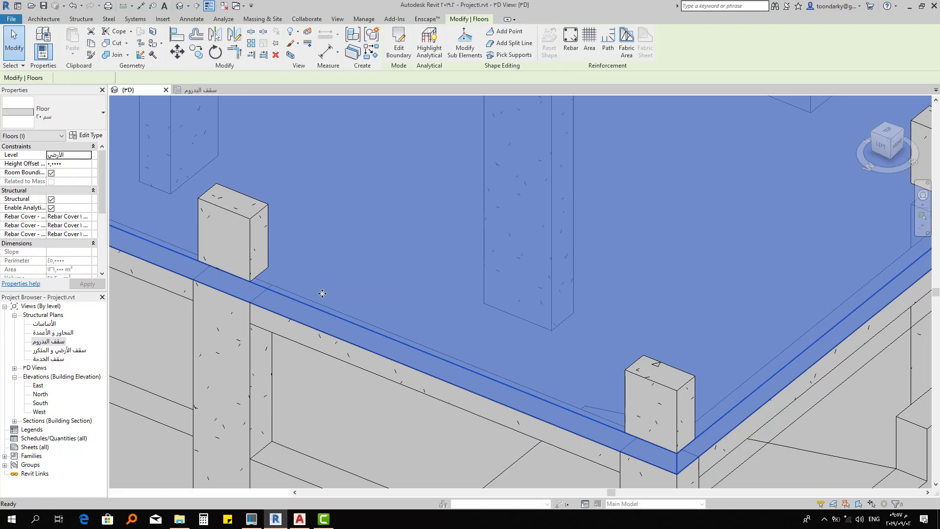
{"action": "key", "text": "Escape"}
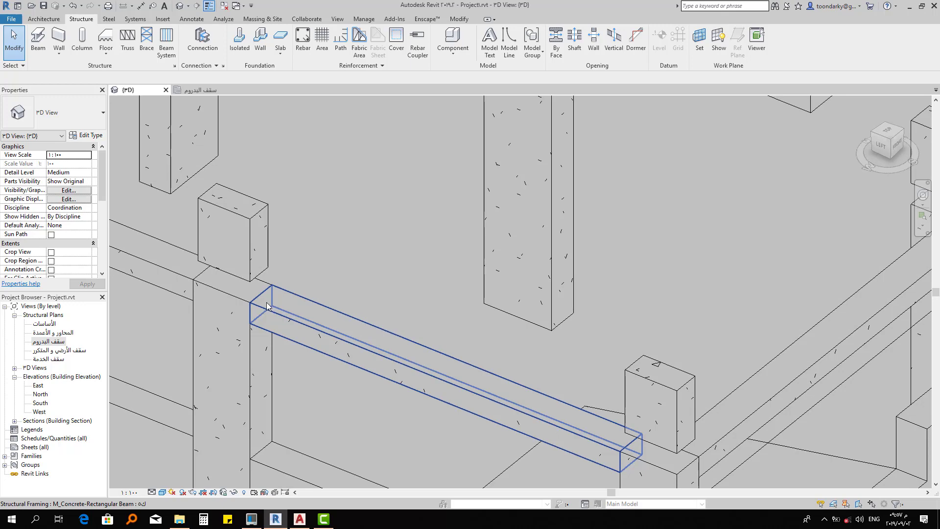
{"action": "scroll", "coordinate": [548, 323], "scroll_direction": "down", "scroll_amount": 3}
{"action": "scroll", "coordinate": [547, 314], "scroll_direction": "down", "scroll_amount": 2}
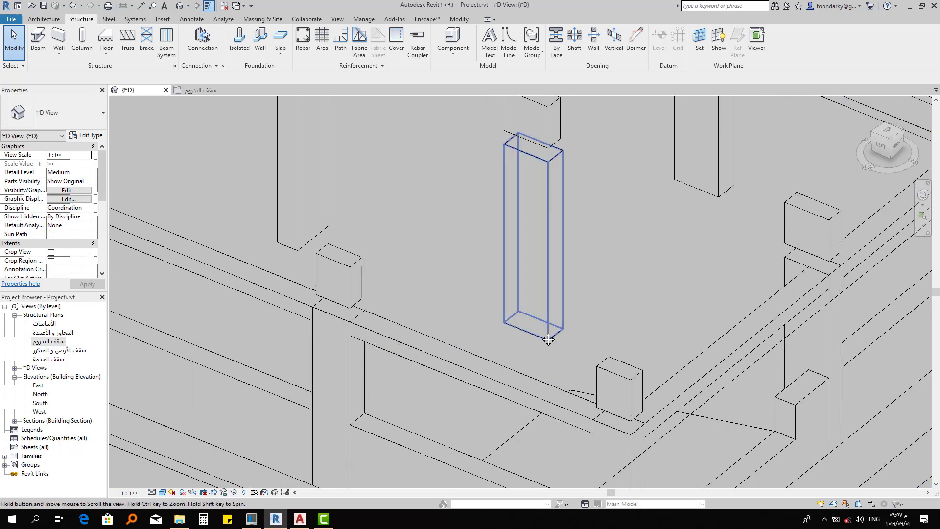
{"action": "scroll", "coordinate": [516, 330], "scroll_direction": "down", "scroll_amount": 2}
{"action": "scroll", "coordinate": [492, 329], "scroll_direction": "down", "scroll_amount": 2}
{"action": "scroll", "coordinate": [491, 329], "scroll_direction": "down", "scroll_amount": 1}
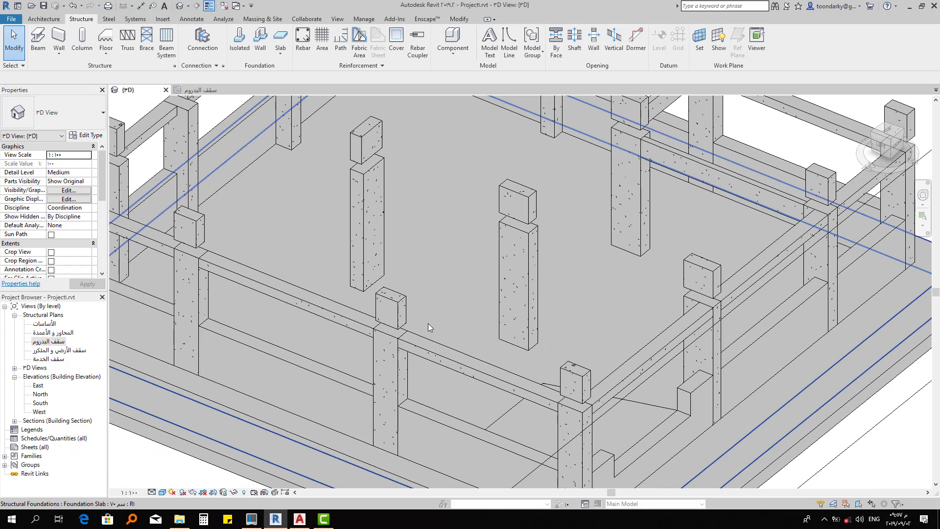
Back in the سقف البدروم plan, show rows 4 and 5, then select and deselect the slab
{"action": "left_click", "coordinate": [193, 91]}
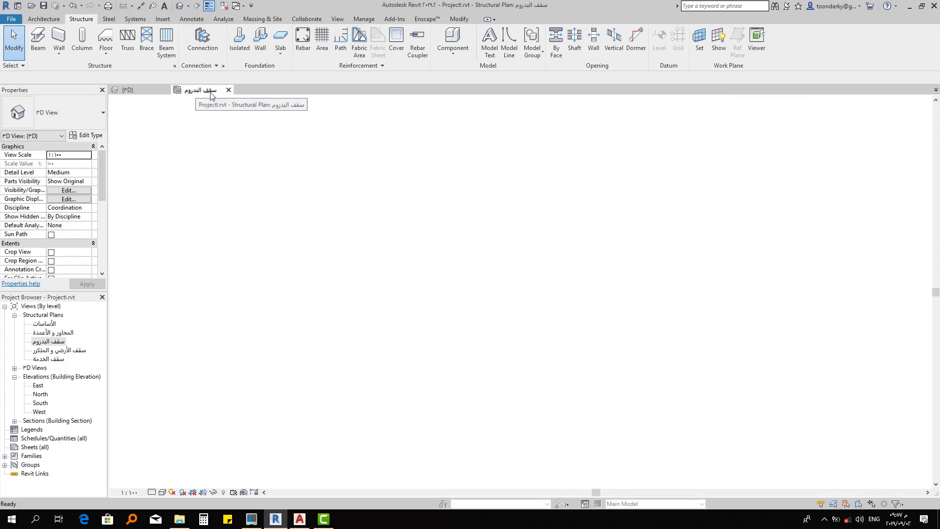
{"action": "scroll", "coordinate": [411, 279], "scroll_direction": "down", "scroll_amount": 1}
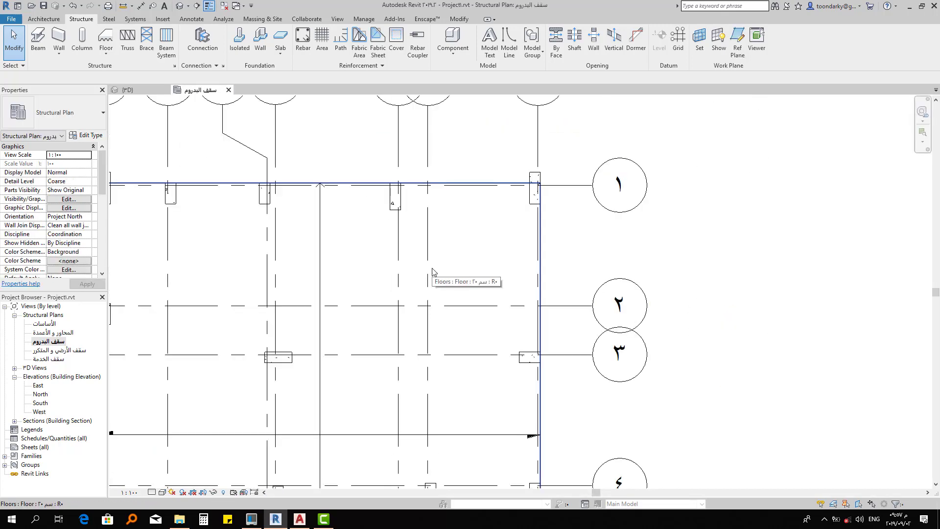
{"action": "scroll", "coordinate": [445, 260], "scroll_direction": "down", "scroll_amount": 1}
{"action": "middle_click_drag", "start_coordinate": [445, 261], "coordinate": [526, 220]}
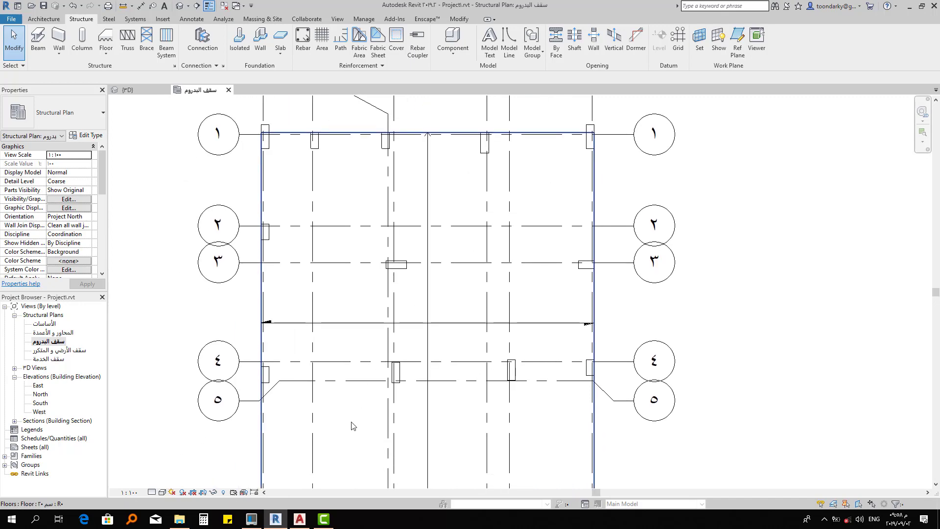
{"action": "left_click", "coordinate": [353, 408]}
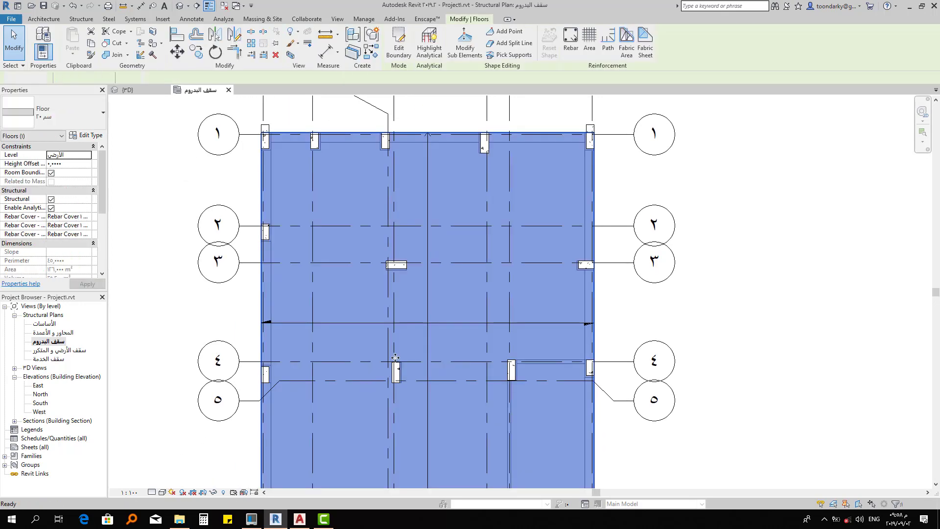
{"action": "key", "text": "Escape"}
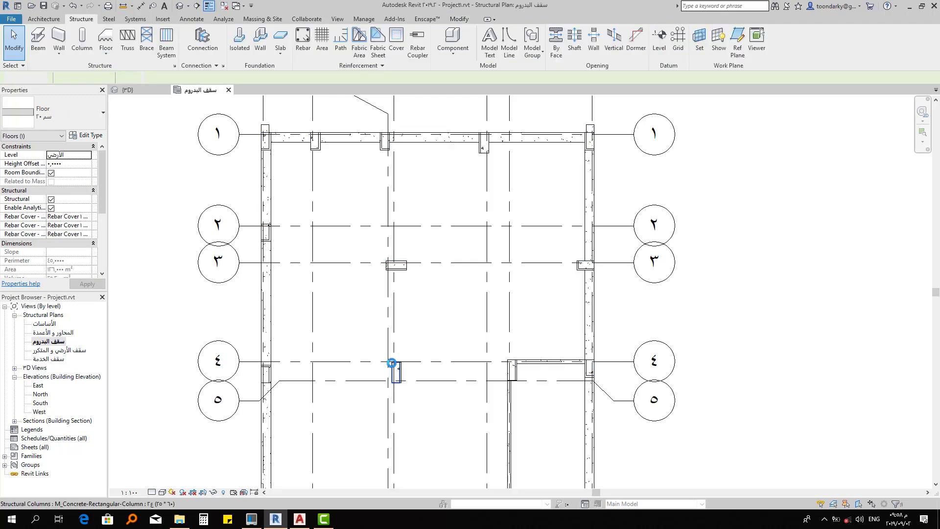
{"action": "scroll", "coordinate": [360, 371], "scroll_direction": "down", "scroll_amount": 2}
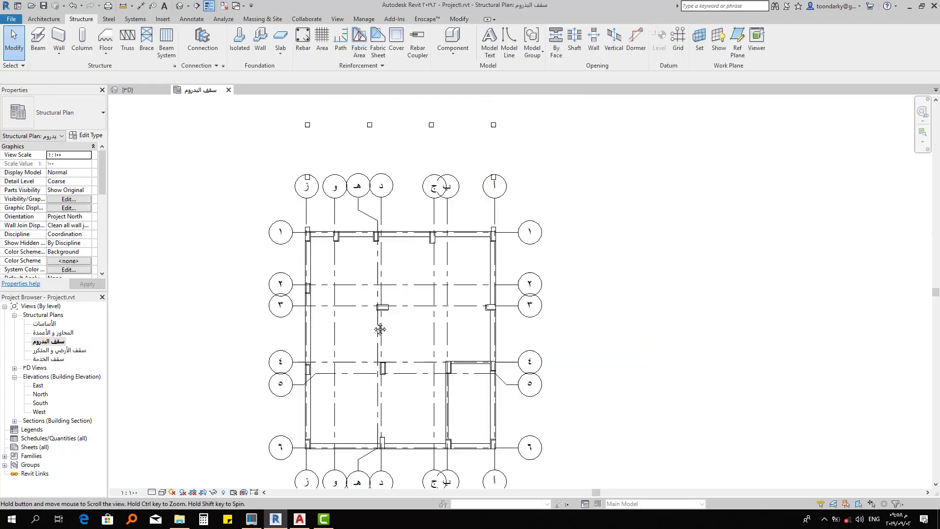
{"action": "scroll", "coordinate": [377, 329], "scroll_direction": "down", "scroll_amount": 1}
{"action": "scroll", "coordinate": [306, 332], "scroll_direction": "up", "scroll_amount": 4}
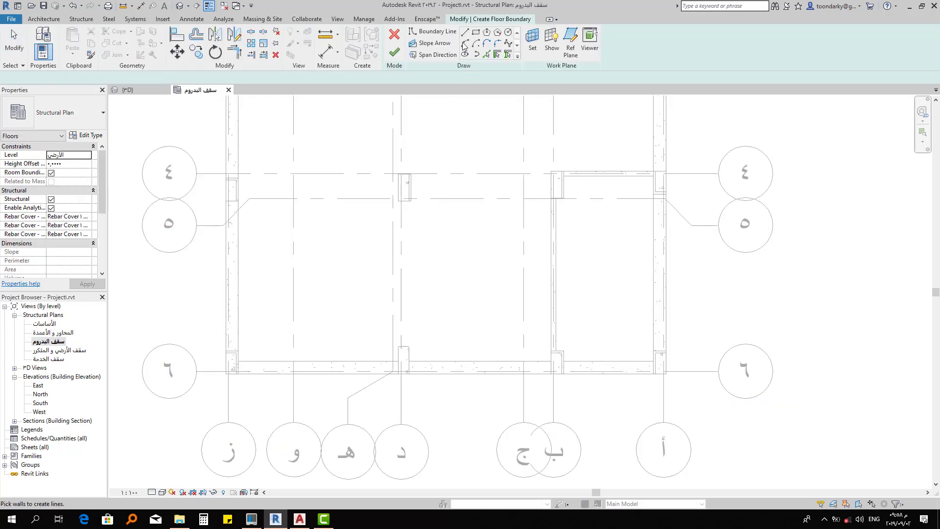
Switch to Line drawing and start the slab boundary at the beam endpoint
{"action": "left_click", "coordinate": [463, 32]}
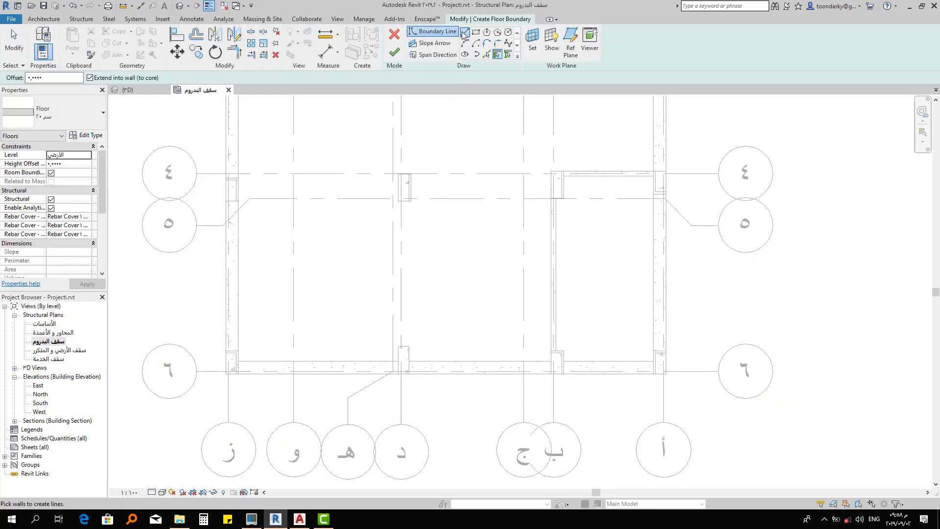
{"action": "scroll", "coordinate": [239, 366], "scroll_direction": "up", "scroll_amount": 2}
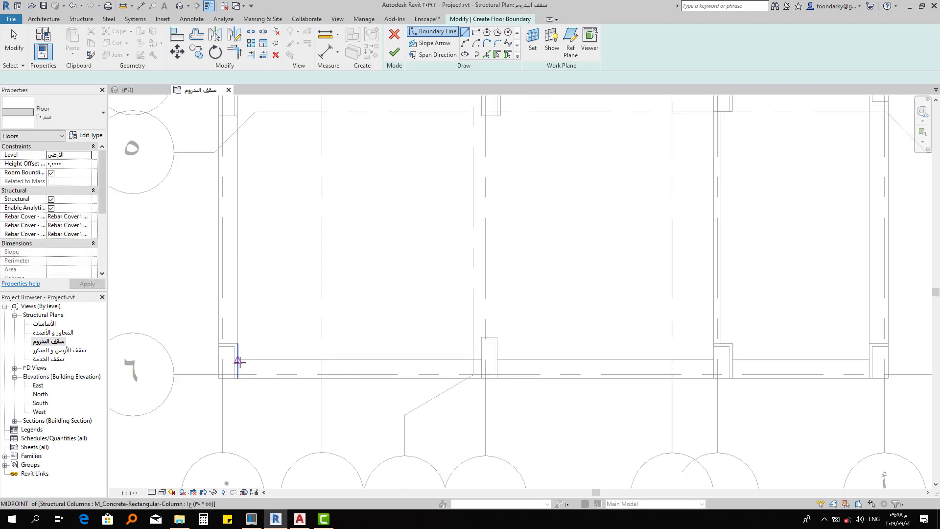
{"action": "left_click", "coordinate": [239, 361]}
{"action": "key", "text": "Escape"}
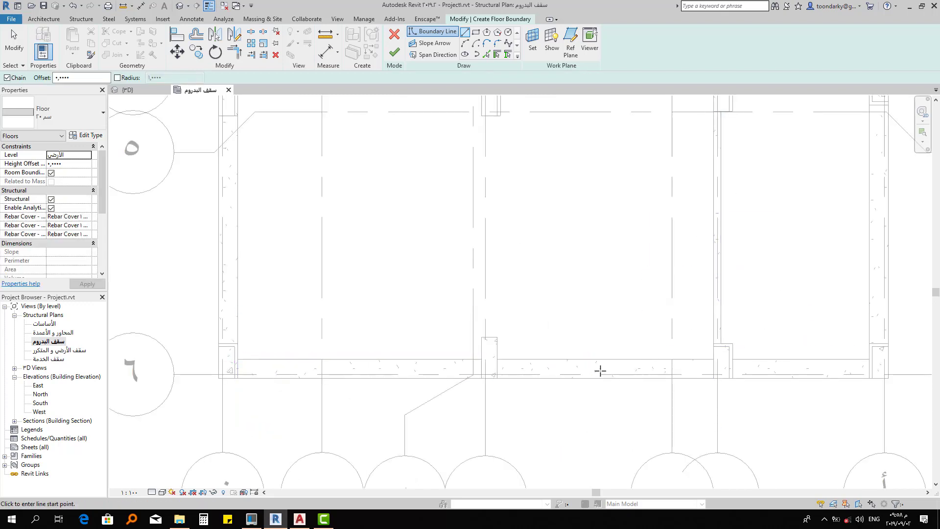
{"action": "middle_click_drag", "start_coordinate": [362, 216], "coordinate": [372, 247]}
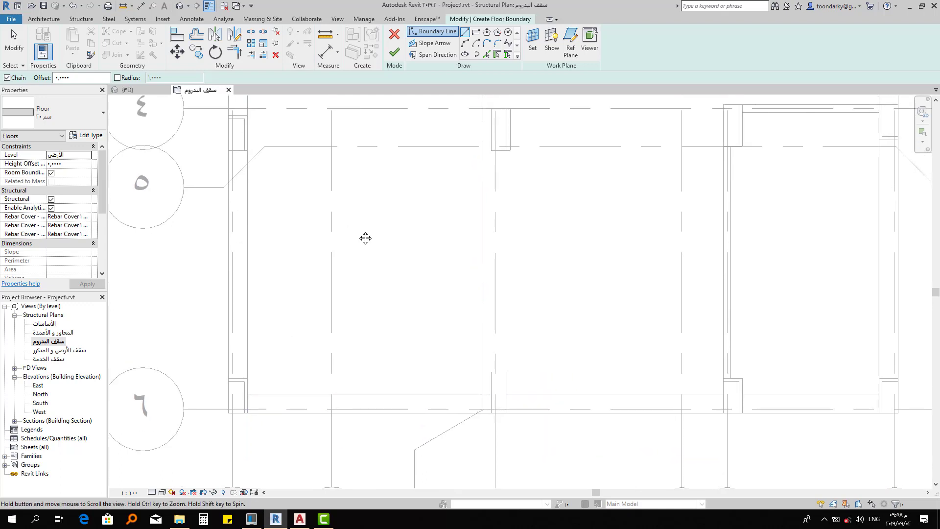
{"action": "scroll", "coordinate": [242, 389], "scroll_direction": "up", "scroll_amount": 3}
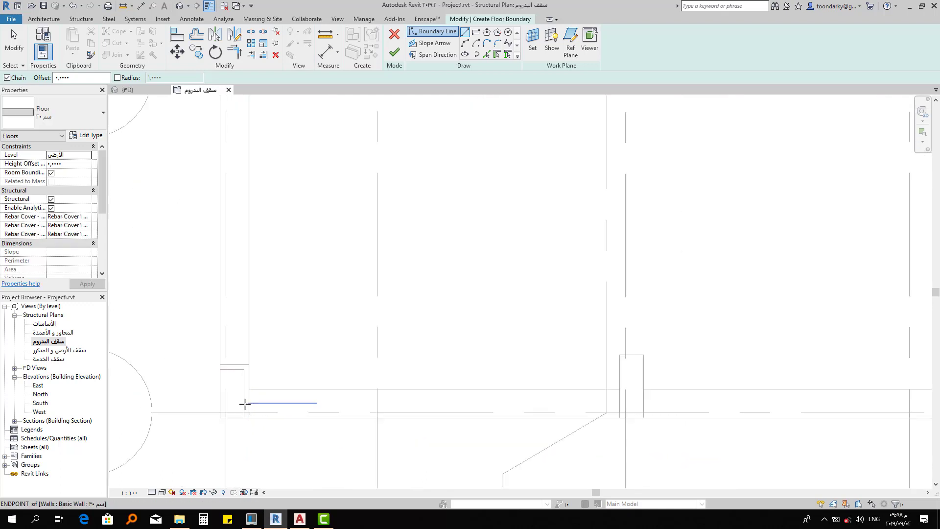
{"action": "left_click", "coordinate": [249, 387]}
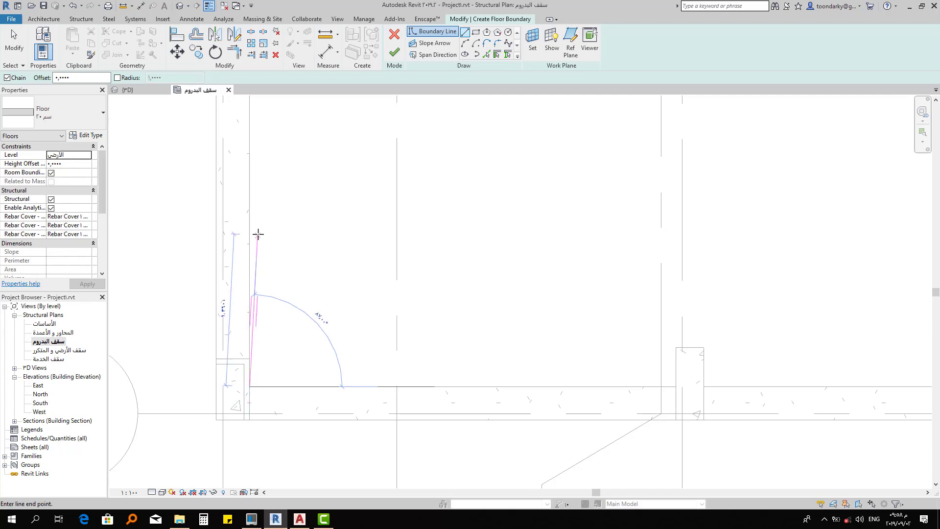
{"action": "scroll", "coordinate": [260, 243], "scroll_direction": "down", "scroll_amount": 2}
{"action": "mouse_move", "coordinate": [262, 252]}
{"action": "middle_mouse_down"}
{"action": "mouse_move", "coordinate": [305, 428]}
{"action": "mouse_move", "coordinate": [303, 276]}
{"action": "middle_mouse_up"}
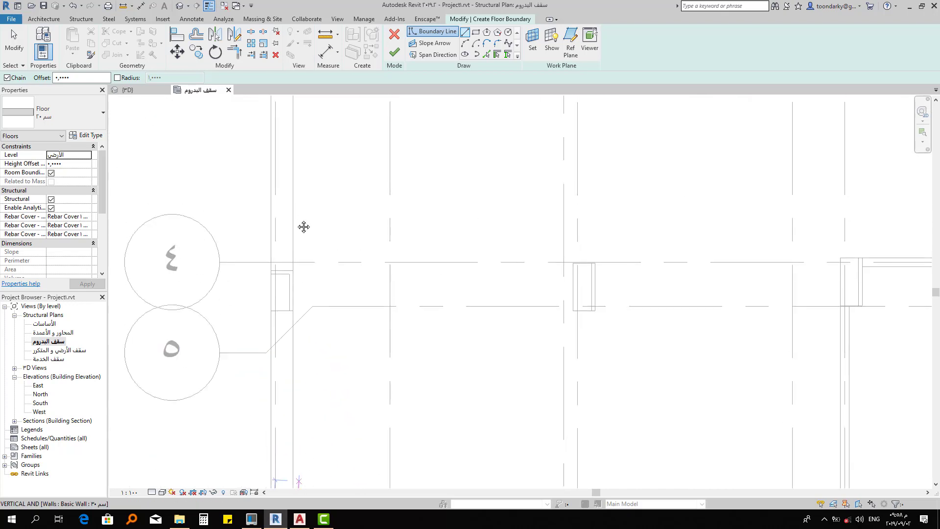
{"action": "middle_click_drag", "start_coordinate": [303, 227], "coordinate": [291, 465]}
{"action": "mouse_move", "coordinate": [304, 184]}
{"action": "middle_mouse_down"}
{"action": "mouse_move", "coordinate": [308, 342]}
{"action": "mouse_move", "coordinate": [294, 380]}
{"action": "middle_mouse_up"}
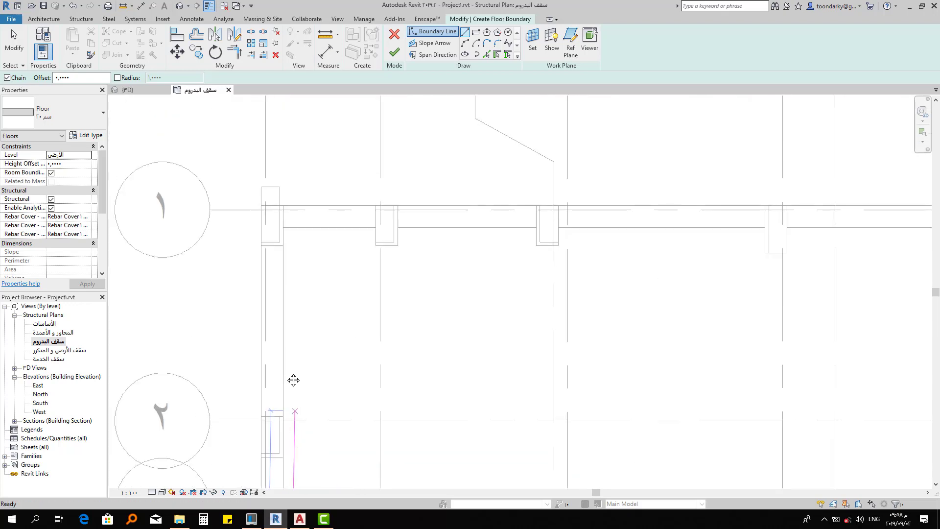
{"action": "scroll", "coordinate": [285, 226], "scroll_direction": "up", "scroll_amount": 2}
Draw the top boundary edge, then edges at the wall and column corners near grids 4 and 5
{"action": "left_click", "coordinate": [276, 261]}
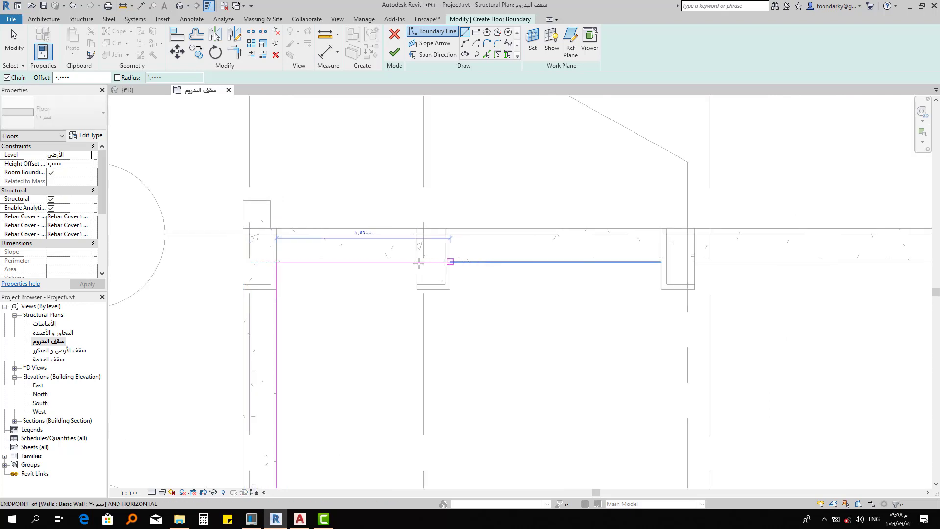
{"action": "left_click", "coordinate": [444, 261]}
{"action": "left_click", "coordinate": [695, 261]}
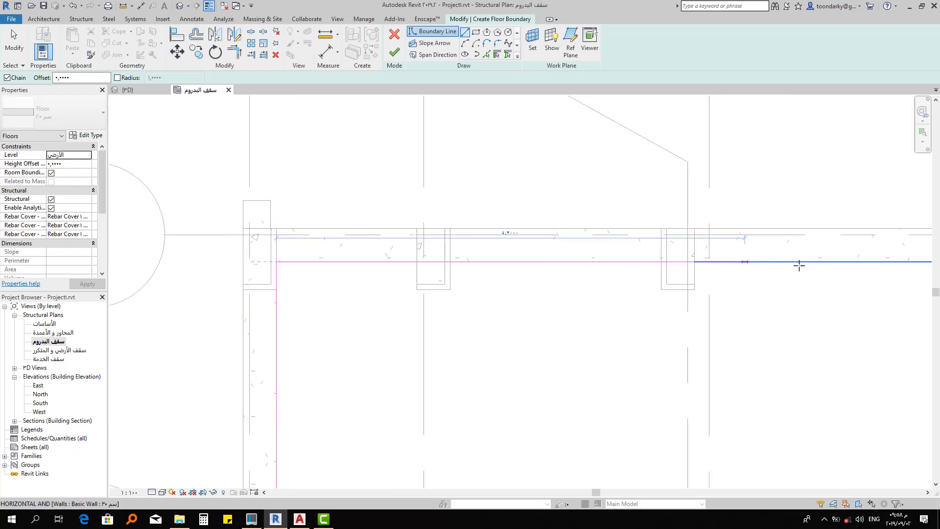
{"action": "middle_click_drag", "start_coordinate": [649, 271], "coordinate": [348, 266]}
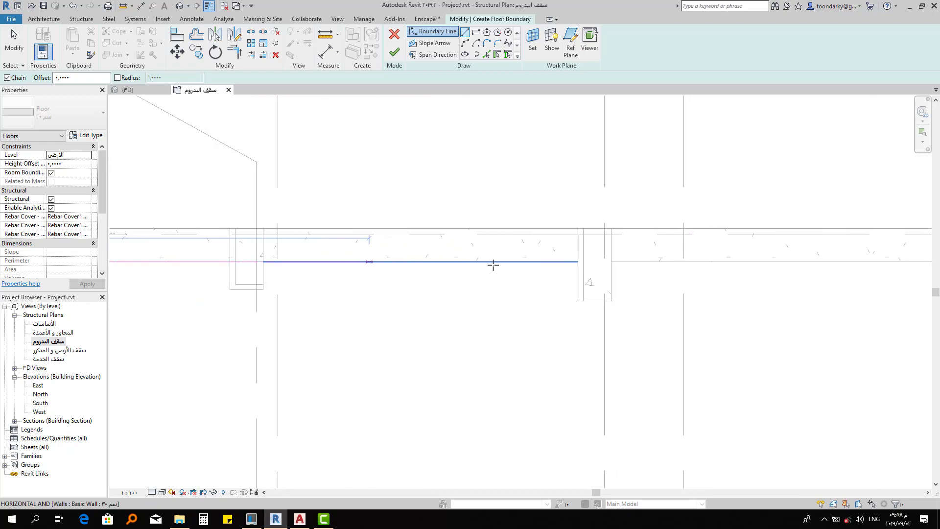
{"action": "middle_click_drag", "start_coordinate": [513, 290], "coordinate": [495, 262]}
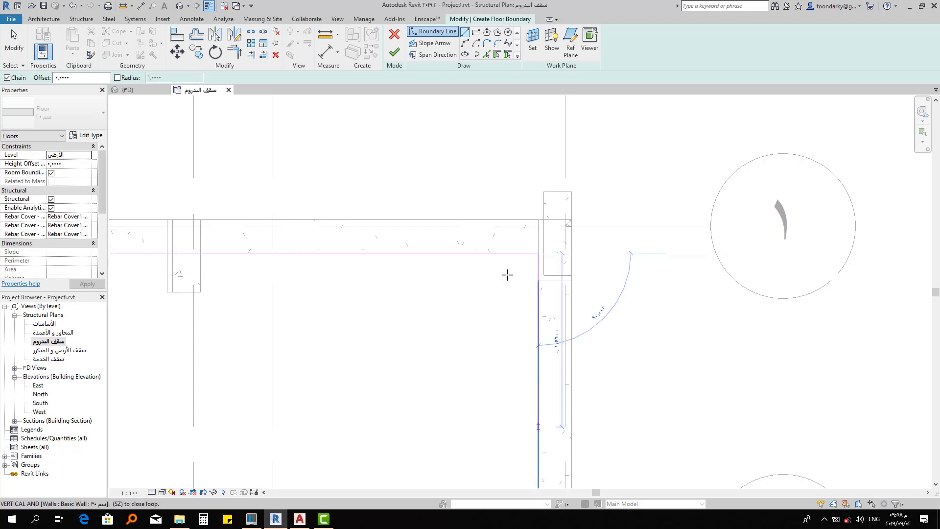
{"action": "scroll", "coordinate": [507, 274], "scroll_direction": "down", "scroll_amount": 2}
{"action": "middle_click_drag", "start_coordinate": [537, 324], "coordinate": [541, 288]}
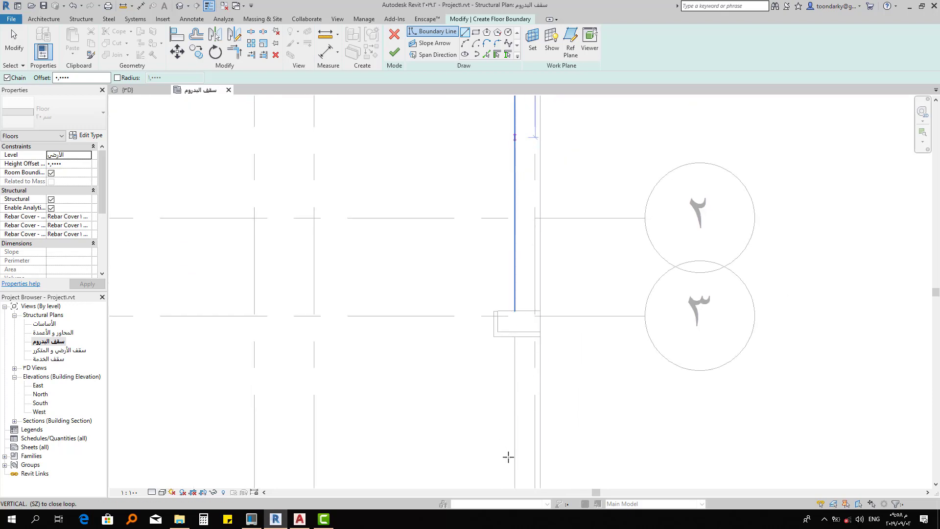
{"action": "middle_click_drag", "start_coordinate": [504, 367], "coordinate": [491, 122]}
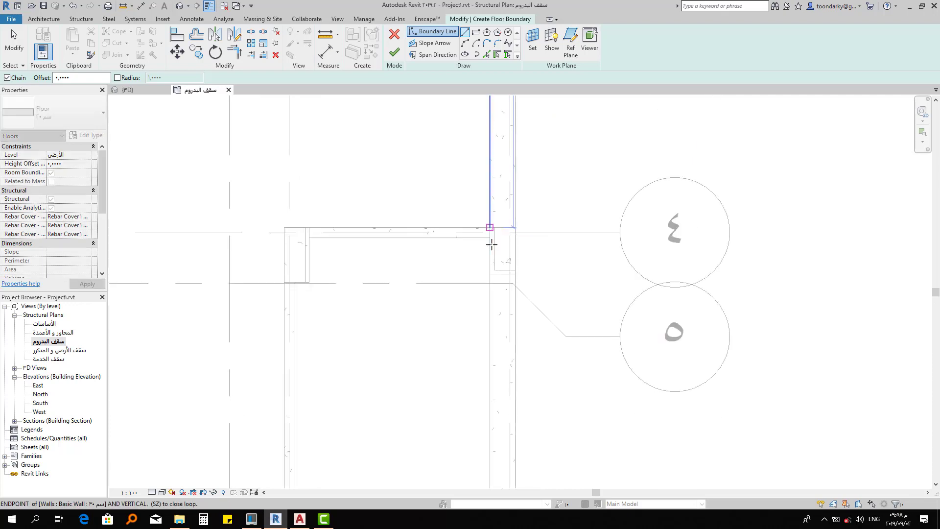
{"action": "left_click", "coordinate": [489, 227]}
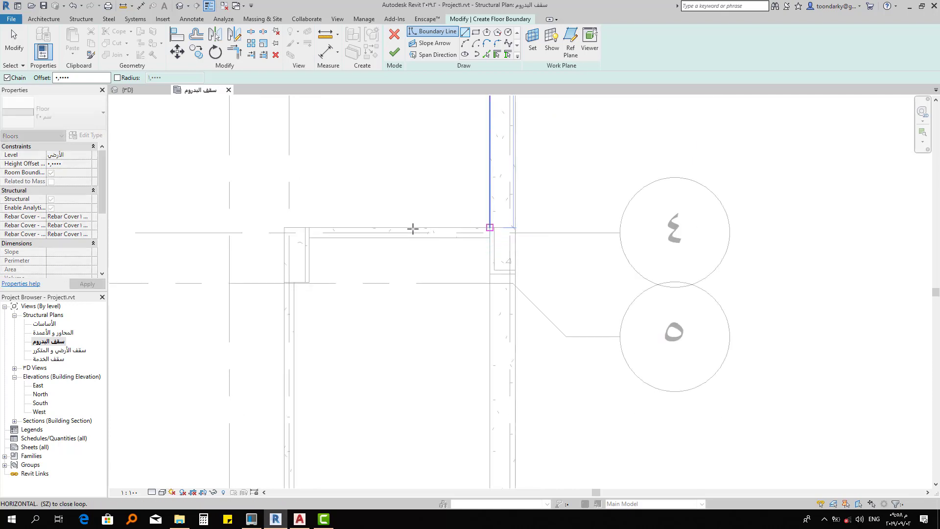
{"action": "left_click", "coordinate": [284, 227]}
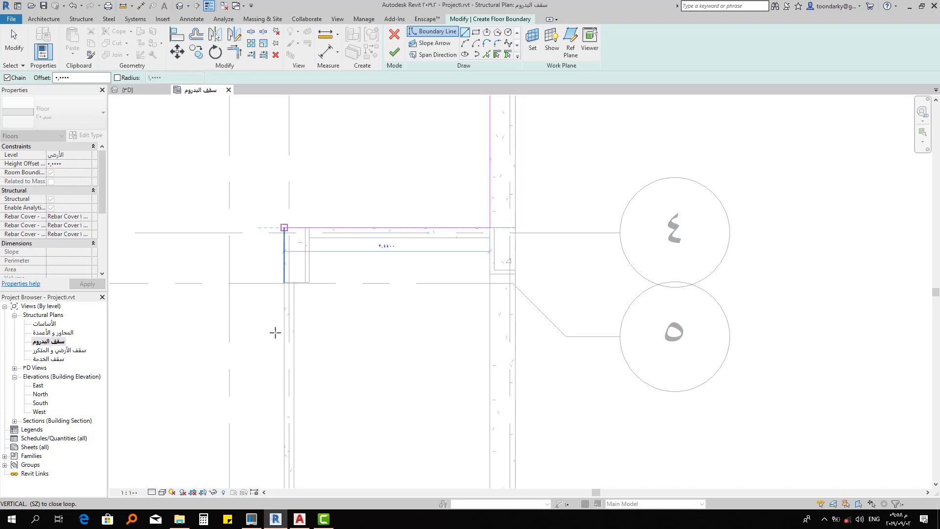
Close the boundary loop at its start and finish the floor slab
{"action": "mouse_move", "coordinate": [334, 390]}
{"action": "middle_mouse_down"}
{"action": "mouse_move", "coordinate": [394, 197]}
{"action": "mouse_move", "coordinate": [435, 158]}
{"action": "middle_mouse_up"}
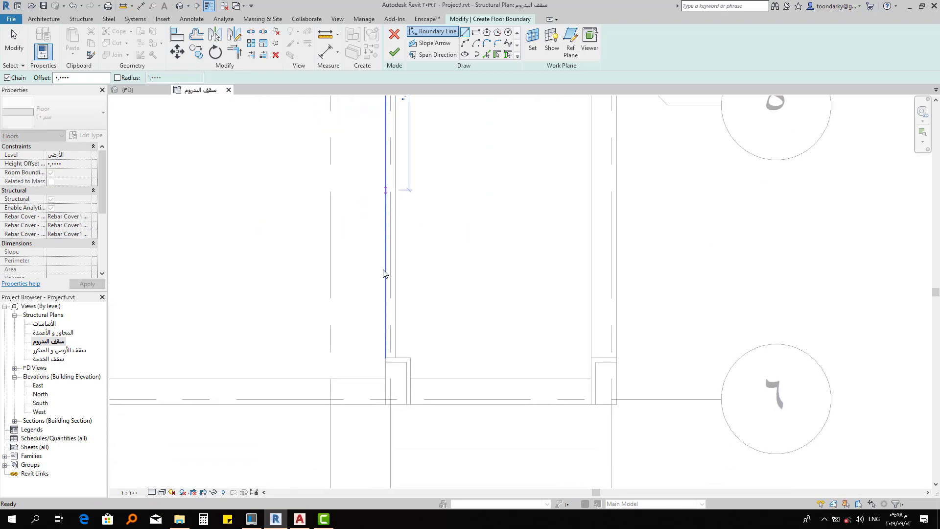
{"action": "left_click", "coordinate": [379, 379]}
{"action": "middle_click_drag", "start_coordinate": [215, 367], "coordinate": [670, 365]}
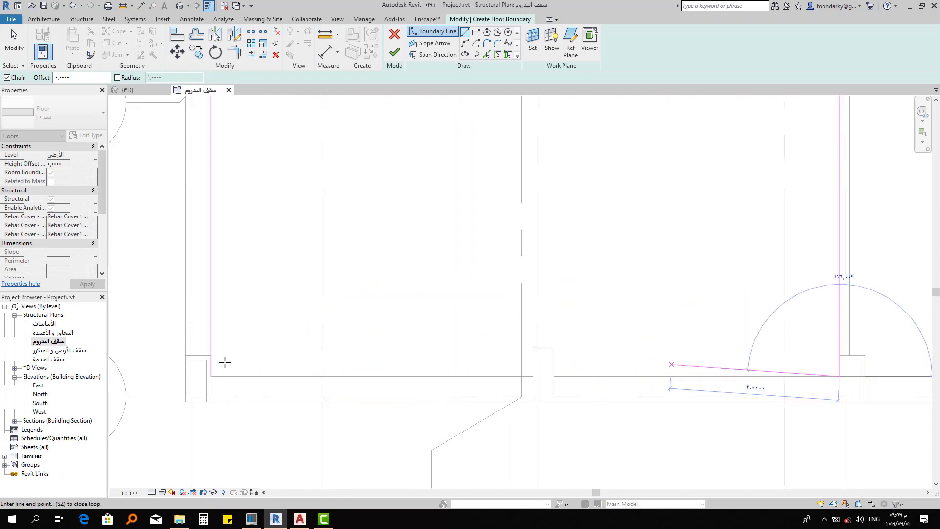
{"action": "left_click", "coordinate": [211, 376]}
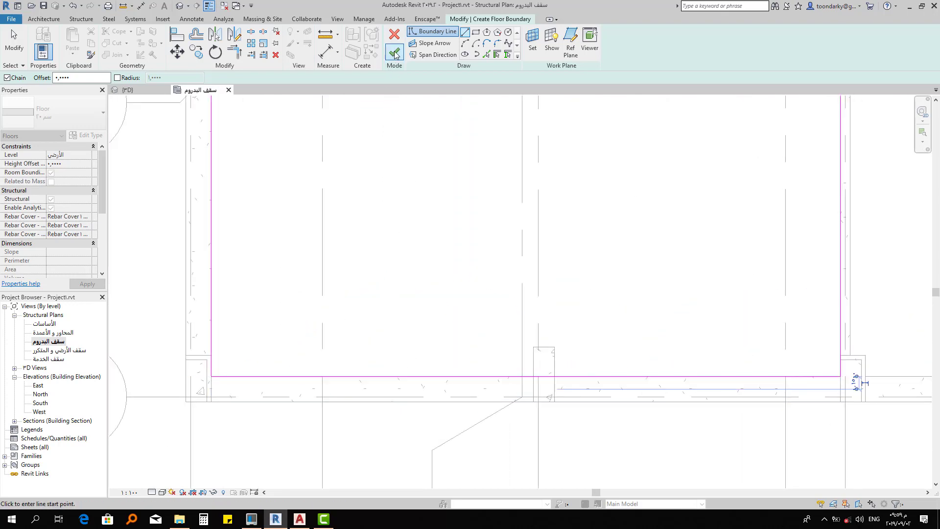
{"action": "left_click", "coordinate": [396, 53]}
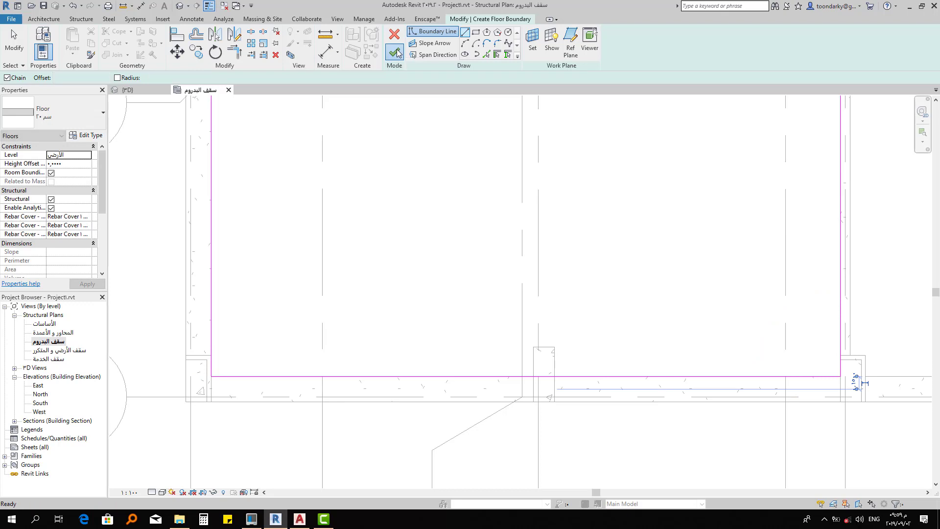
Select the new floor slab and check its right edge
{"action": "left_click", "coordinate": [685, 232]}
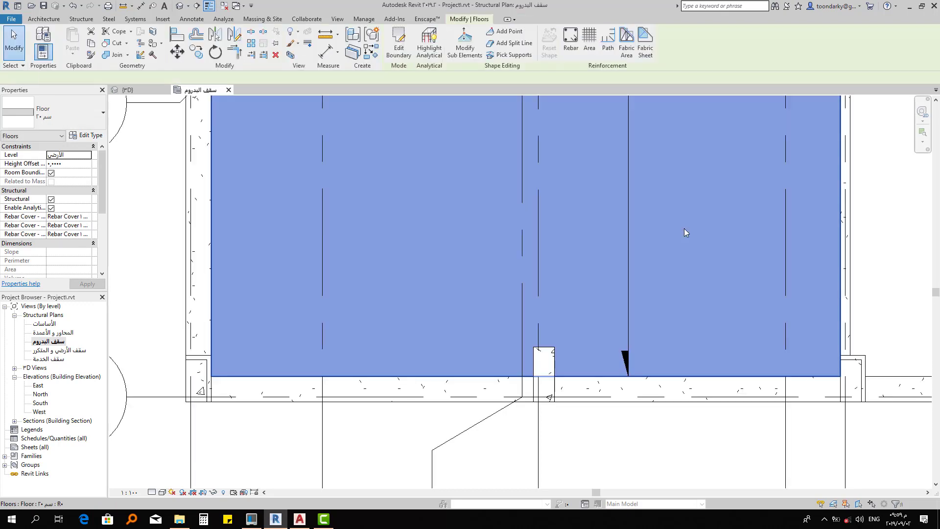
{"action": "scroll", "coordinate": [504, 351], "scroll_direction": "up", "scroll_amount": 2}
{"action": "scroll", "coordinate": [496, 340], "scroll_direction": "up", "scroll_amount": 2}
{"action": "scroll", "coordinate": [497, 340], "scroll_direction": "down", "scroll_amount": 1}
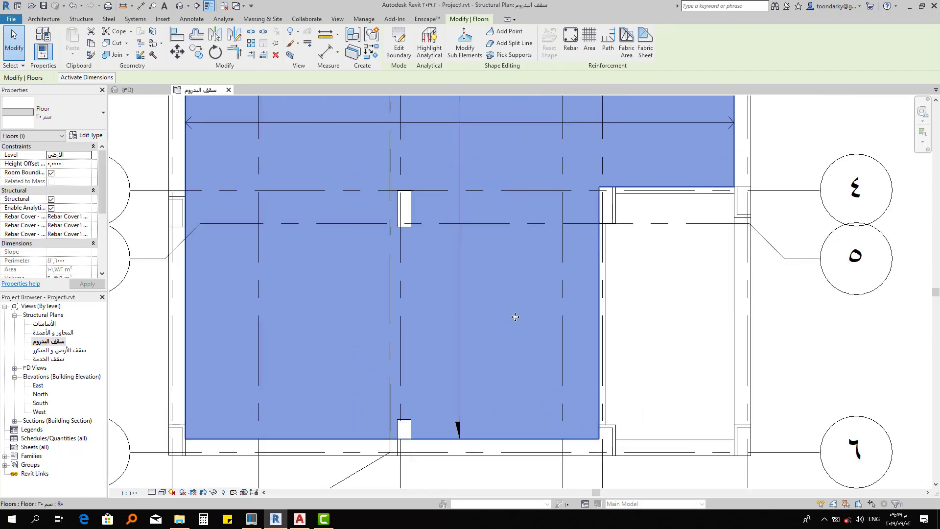
{"action": "scroll", "coordinate": [512, 314], "scroll_direction": "down", "scroll_amount": 1}
{"action": "middle_click_drag", "start_coordinate": [644, 277], "coordinate": [598, 280]}
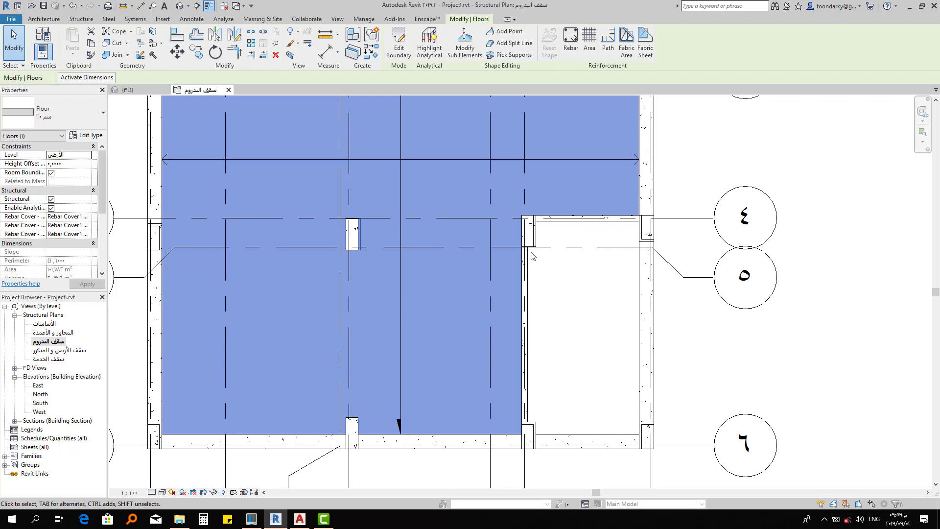
Zoom out of the plan and open the {3D} view of the model
{"action": "scroll", "coordinate": [719, 181], "scroll_direction": "down", "scroll_amount": 2}
{"action": "middle_click_drag", "start_coordinate": [732, 194], "coordinate": [735, 227]}
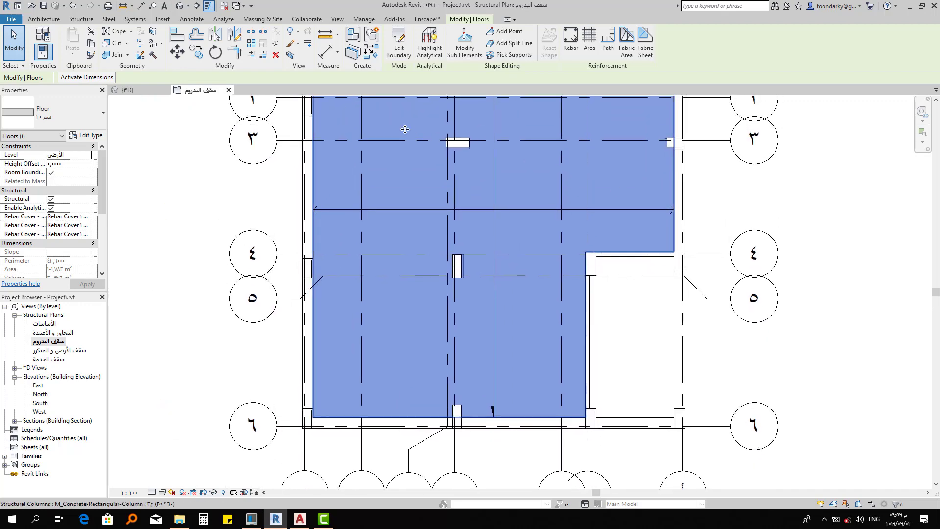
{"action": "left_click", "coordinate": [179, 7]}
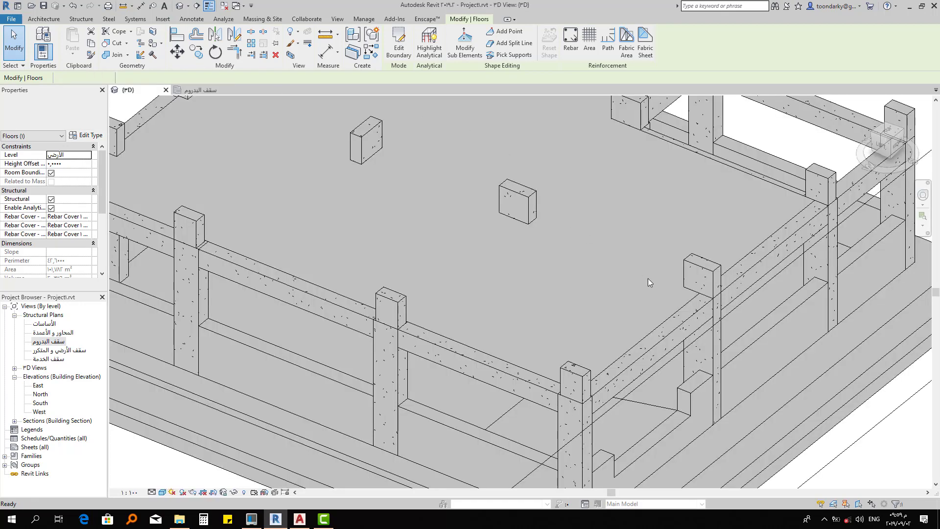
Zoom around the 3D model and select the ceiling floor slab to review it
{"action": "scroll", "coordinate": [648, 278], "scroll_direction": "down", "scroll_amount": 2}
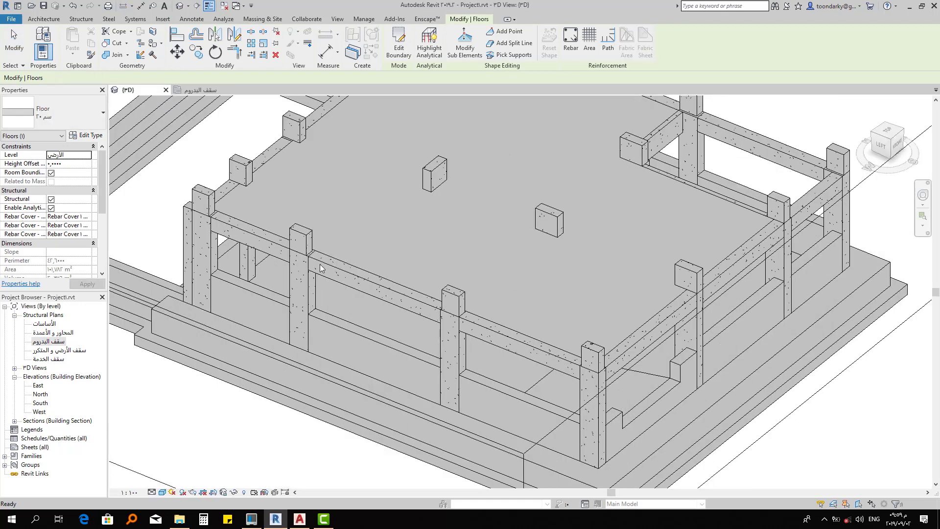
{"action": "scroll", "coordinate": [320, 267], "scroll_direction": "up", "scroll_amount": 3}
{"action": "key", "text": "Escape"}
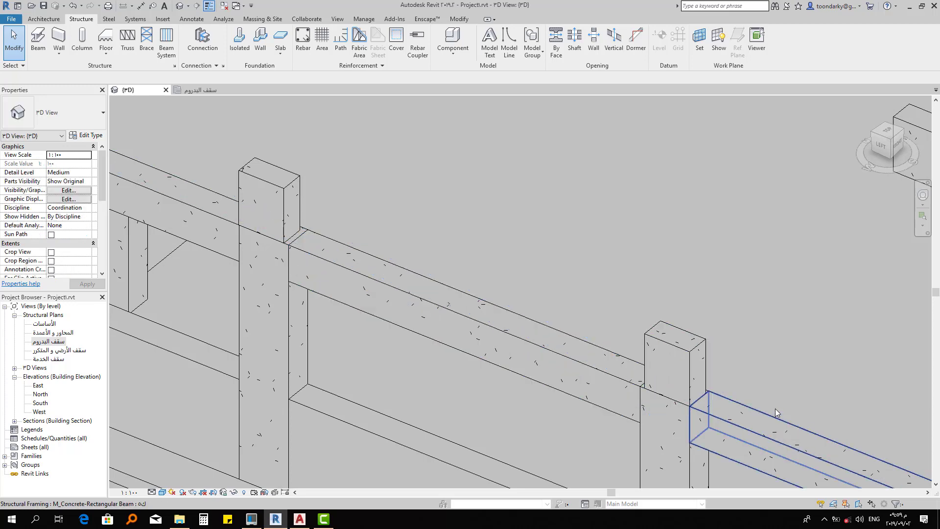
{"action": "scroll", "coordinate": [774, 408], "scroll_direction": "down", "scroll_amount": 5}
{"action": "scroll", "coordinate": [688, 236], "scroll_direction": "up", "scroll_amount": 3}
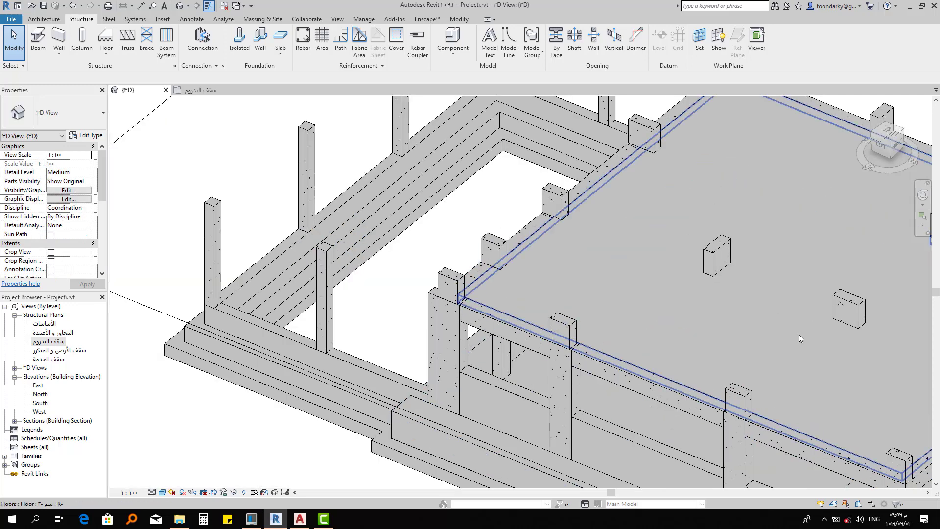
{"action": "left_click", "coordinate": [644, 334]}
{"action": "scroll", "coordinate": [644, 334], "scroll_direction": "down", "scroll_amount": 3}
{"action": "scroll", "coordinate": [529, 353], "scroll_direction": "up", "scroll_amount": 2}
{"action": "scroll", "coordinate": [550, 319], "scroll_direction": "up", "scroll_amount": 1}
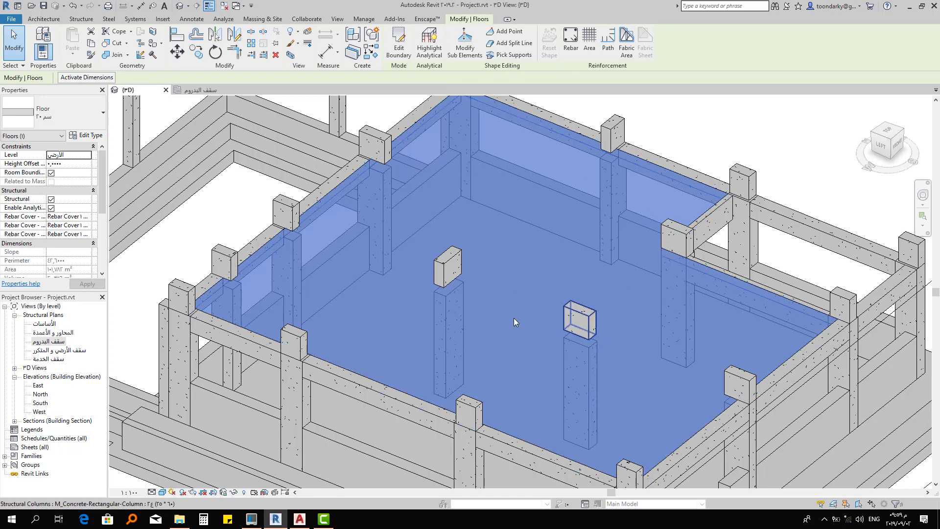
View the whole slab, deselect it, and switch to the AutoCAD drawing رخصة 189 جديد.dwg
{"action": "scroll", "coordinate": [449, 290], "scroll_direction": "up", "scroll_amount": 2}
{"action": "scroll", "coordinate": [449, 290], "scroll_direction": "up", "scroll_amount": 2}
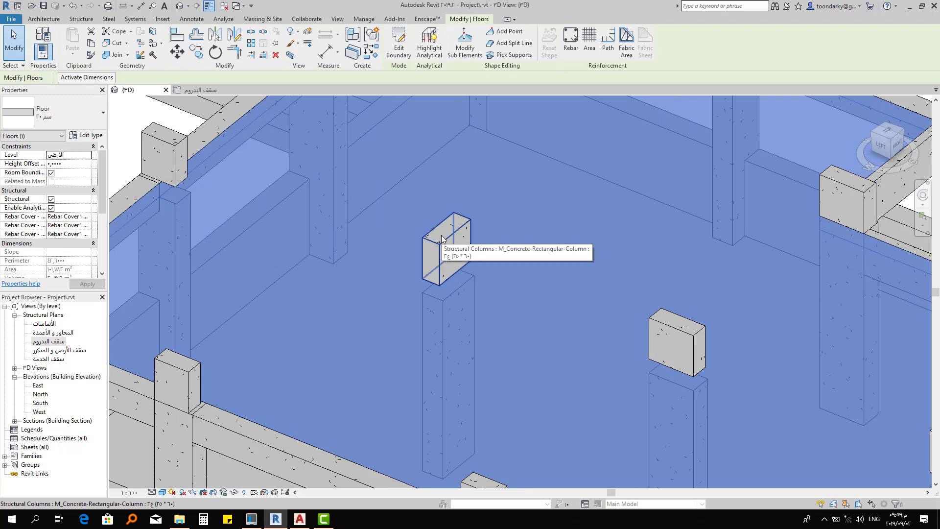
{"action": "scroll", "coordinate": [679, 281], "scroll_direction": "down", "scroll_amount": 2}
{"action": "scroll", "coordinate": [684, 263], "scroll_direction": "down", "scroll_amount": 2}
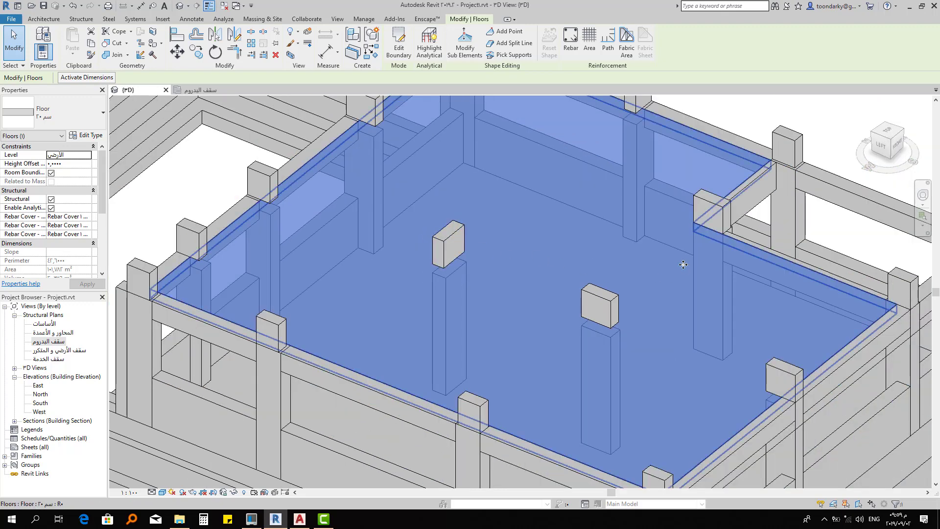
{"action": "scroll", "coordinate": [635, 274], "scroll_direction": "down", "scroll_amount": 1}
{"action": "middle_click_drag", "start_coordinate": [635, 274], "coordinate": [635, 276]}
{"action": "scroll", "coordinate": [635, 276], "scroll_direction": "down", "scroll_amount": 1}
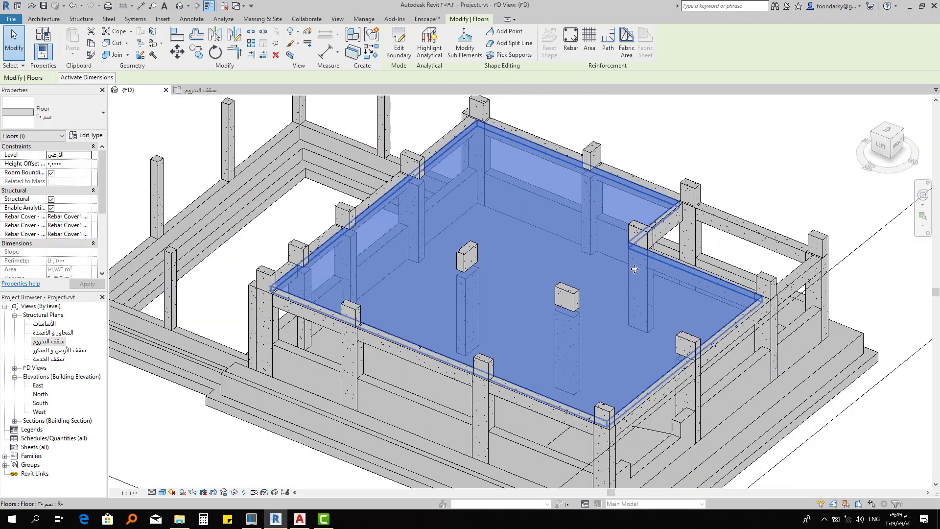
{"action": "left_click", "coordinate": [790, 205]}
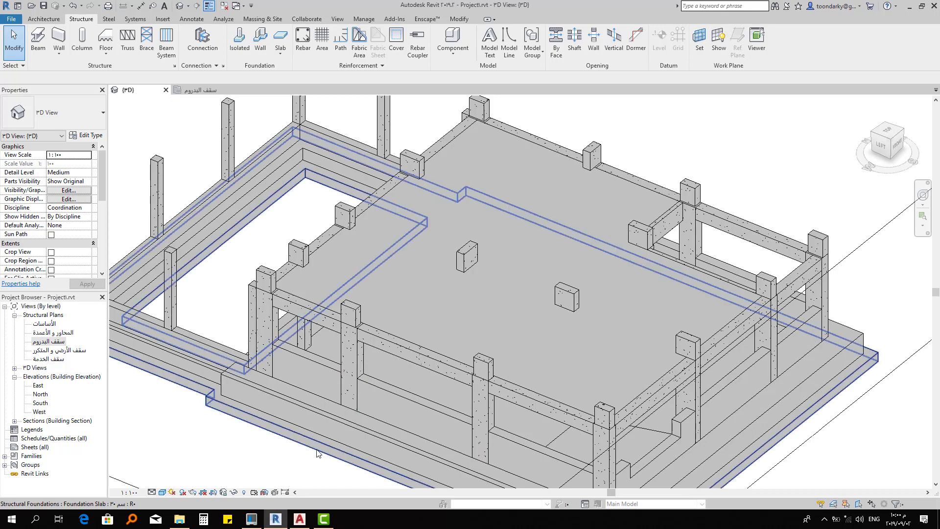
{"action": "left_click", "coordinate": [299, 519]}
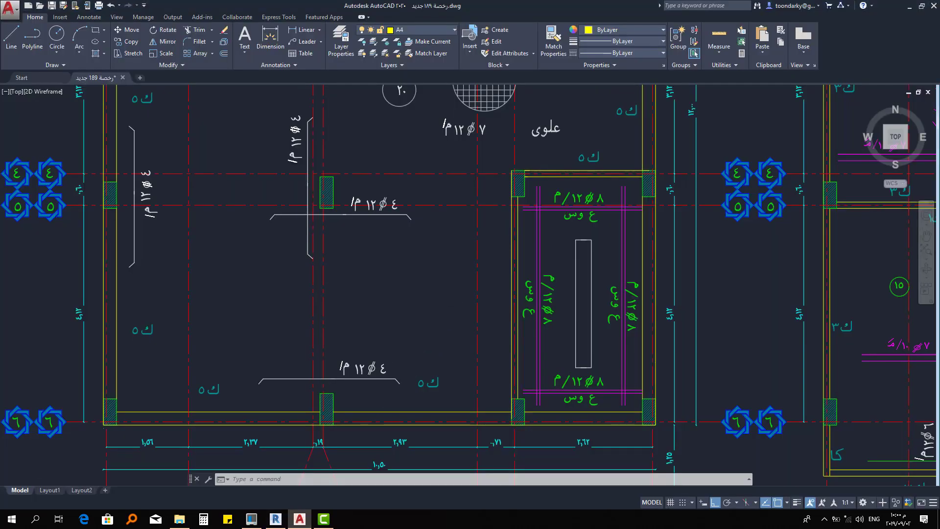
{"action": "scroll", "coordinate": [532, 273], "scroll_direction": "down", "scroll_amount": 5}
{"action": "scroll", "coordinate": [532, 273], "scroll_direction": "up", "scroll_amount": 1}
{"action": "scroll", "coordinate": [532, 273], "scroll_direction": "up", "scroll_amount": 2}
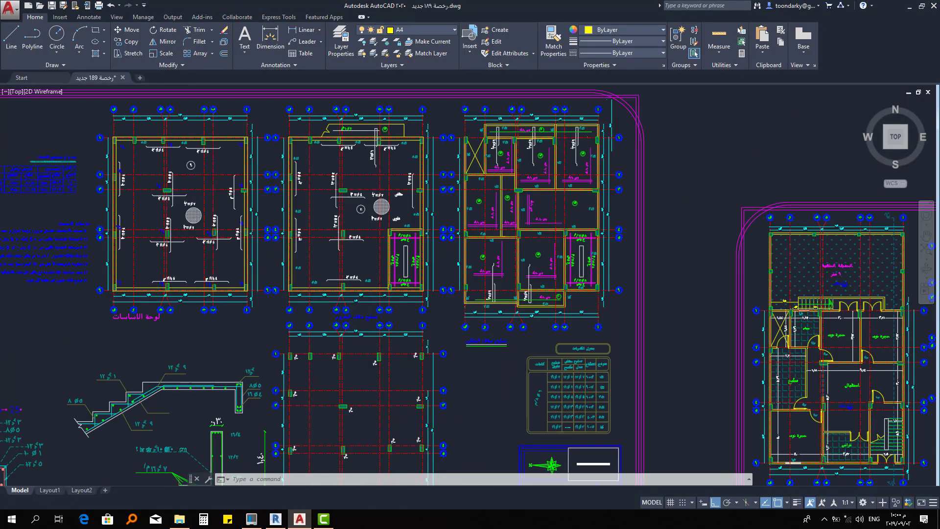
{"action": "scroll", "coordinate": [532, 273], "scroll_direction": "up", "scroll_amount": 4}
{"action": "scroll", "coordinate": [532, 272], "scroll_direction": "down", "scroll_amount": 2}
{"action": "scroll", "coordinate": [497, 336], "scroll_direction": "up", "scroll_amount": 1}
{"action": "scroll", "coordinate": [512, 324], "scroll_direction": "up", "scroll_amount": 1}
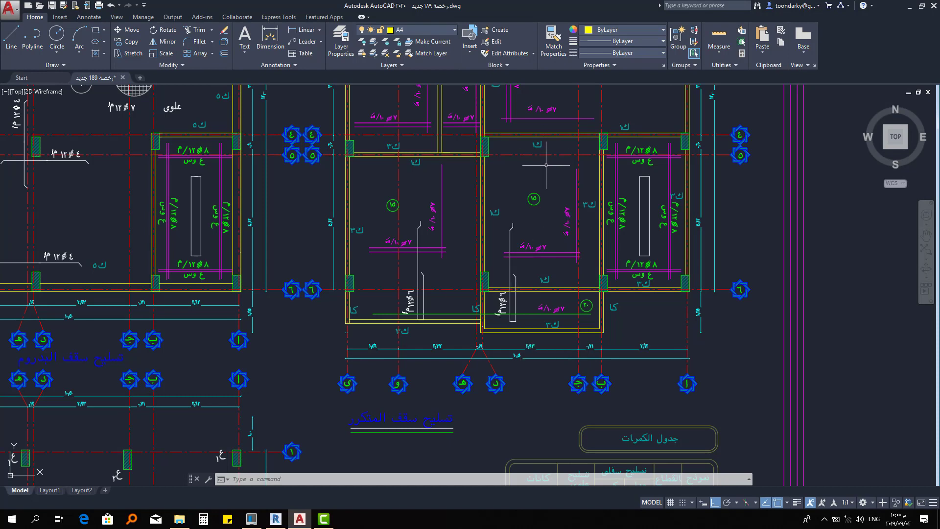
{"action": "middle_click_drag", "start_coordinate": [545, 165], "coordinate": [478, 289]}
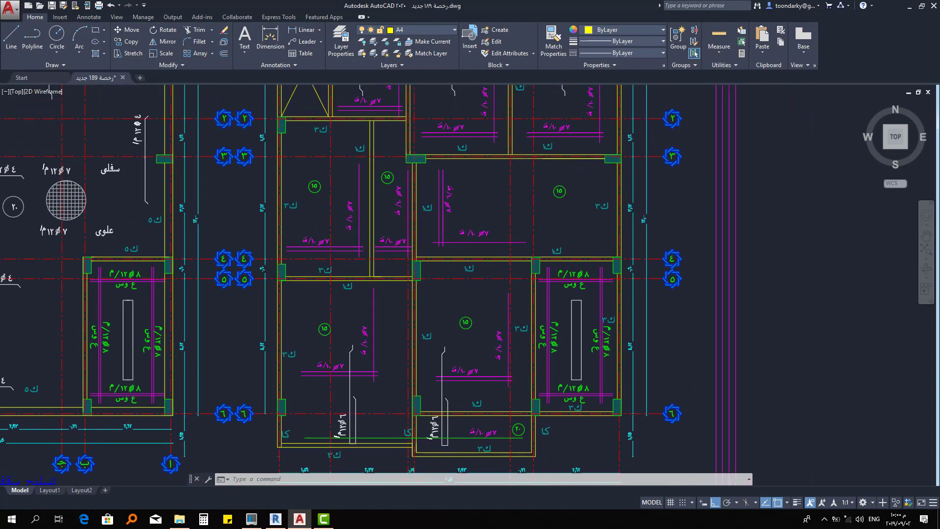
{"action": "scroll", "coordinate": [451, 211], "scroll_direction": "down", "scroll_amount": 3}
{"action": "scroll", "coordinate": [452, 212], "scroll_direction": "up", "scroll_amount": 1}
{"action": "scroll", "coordinate": [452, 211], "scroll_direction": "up", "scroll_amount": 2}
{"action": "scroll", "coordinate": [452, 211], "scroll_direction": "up", "scroll_amount": 2}
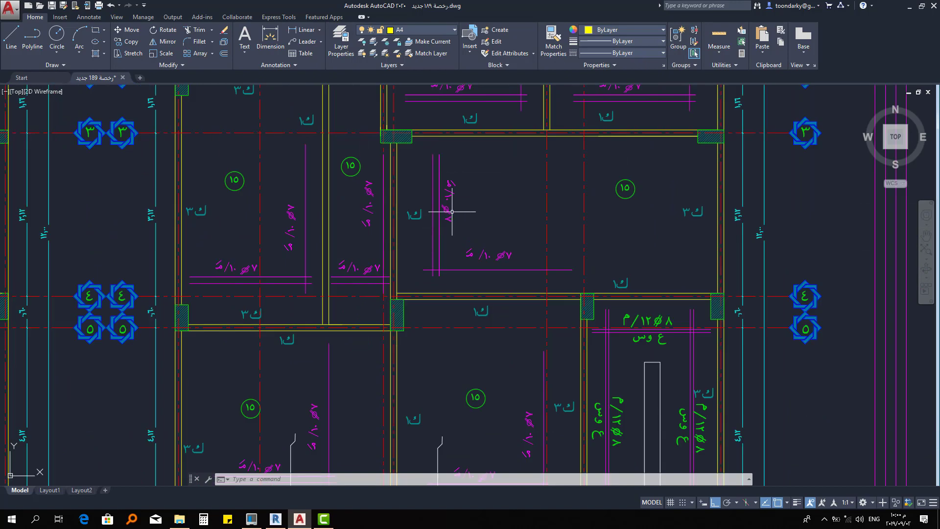
{"action": "middle_click_drag", "start_coordinate": [452, 211], "coordinate": [463, 277]}
{"action": "scroll", "coordinate": [287, 155], "scroll_direction": "down", "scroll_amount": 2}
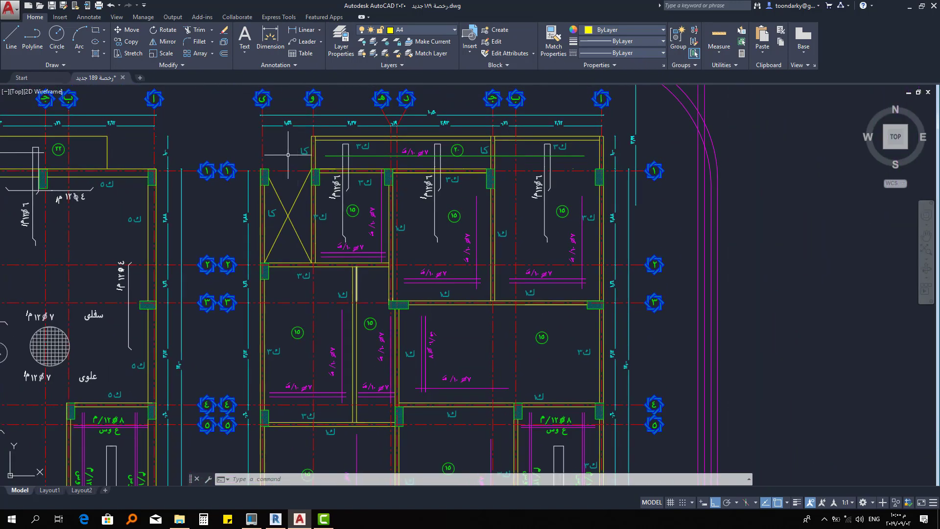
{"action": "scroll", "coordinate": [288, 155], "scroll_direction": "up", "scroll_amount": 2}
{"action": "mouse_move", "coordinate": [630, 288]}
{"action": "middle_mouse_down"}
{"action": "mouse_move", "coordinate": [422, 255]}
{"action": "mouse_move", "coordinate": [470, 216]}
{"action": "middle_mouse_up"}
{"action": "scroll", "coordinate": [395, 256], "scroll_direction": "down", "scroll_amount": 2}
{"action": "scroll", "coordinate": [450, 346], "scroll_direction": "down", "scroll_amount": 1}
{"action": "scroll", "coordinate": [451, 346], "scroll_direction": "up", "scroll_amount": 3}
{"action": "middle_click_drag", "start_coordinate": [450, 346], "coordinate": [520, 239]}
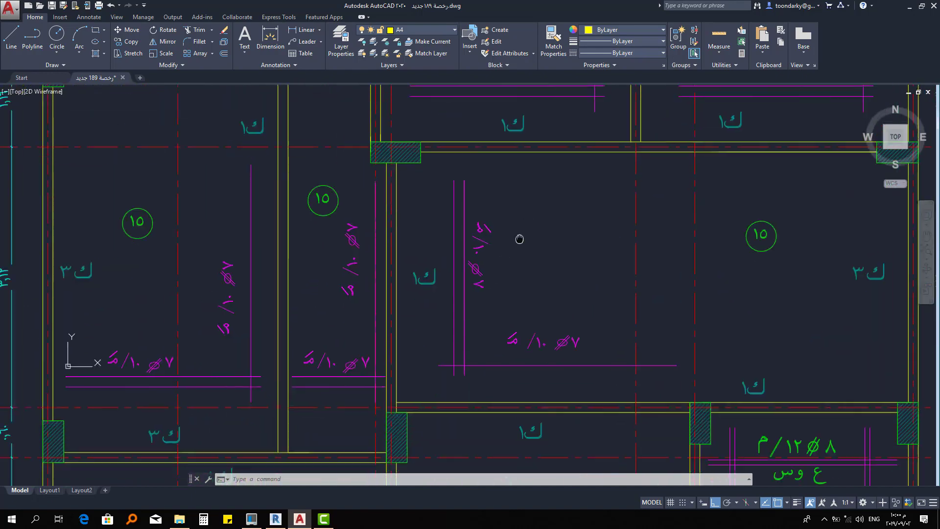
{"action": "scroll", "coordinate": [538, 250], "scroll_direction": "down", "scroll_amount": 1}
{"action": "scroll", "coordinate": [361, 279], "scroll_direction": "down", "scroll_amount": 2}
{"action": "scroll", "coordinate": [509, 203], "scroll_direction": "up", "scroll_amount": 2}
{"action": "mouse_move", "coordinate": [510, 204]}
{"action": "middle_mouse_down"}
{"action": "mouse_move", "coordinate": [510, 366]}
{"action": "mouse_move", "coordinate": [468, 216]}
{"action": "middle_mouse_up"}
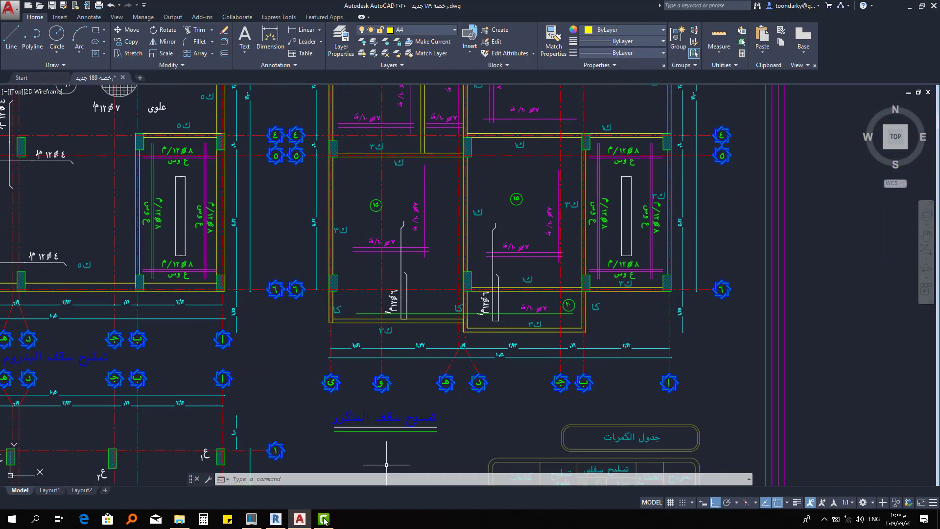
Return to the Revit 3D model and pan it to the left
{"action": "left_click", "coordinate": [275, 518]}
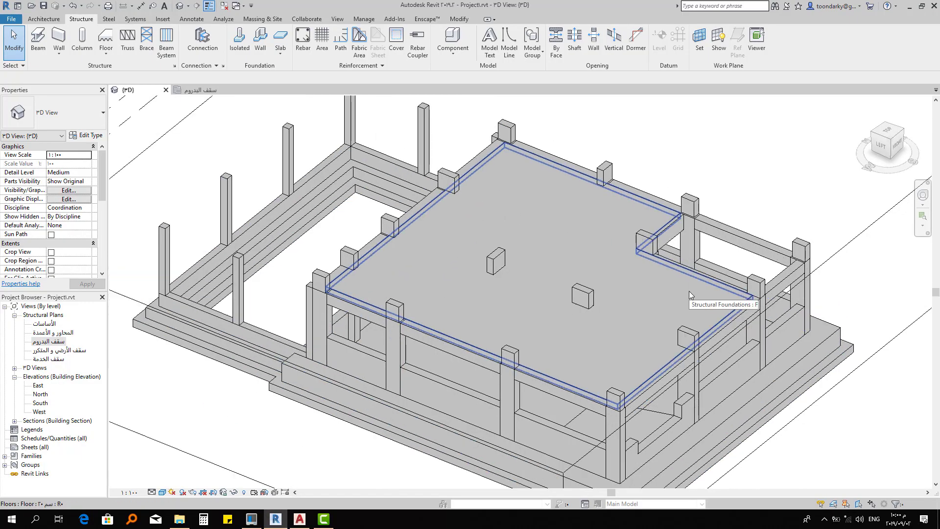
{"action": "mouse_move", "coordinate": [688, 295]}
{"action": "middle_mouse_down"}
{"action": "mouse_move", "coordinate": [559, 305]}
{"action": "mouse_move", "coordinate": [621, 250]}
{"action": "mouse_move", "coordinate": [634, 256]}
{"action": "middle_mouse_up"}
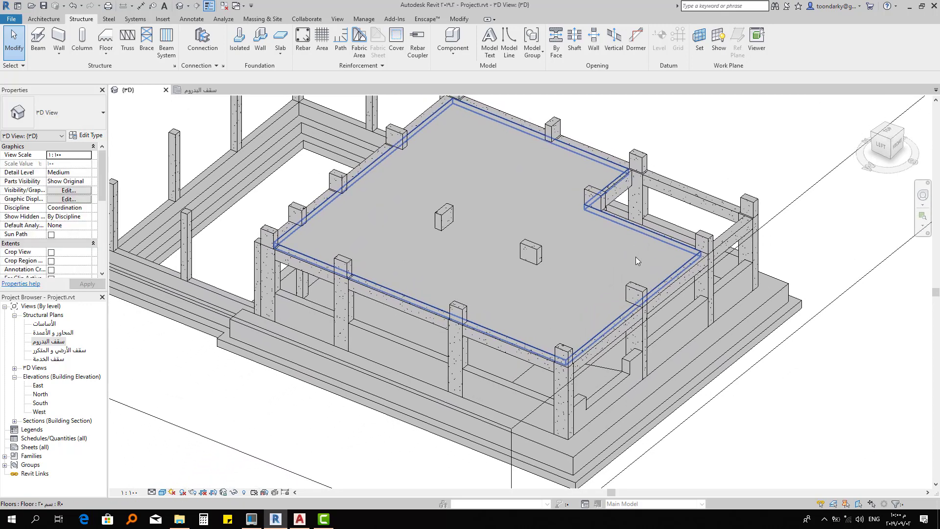
Open the سقف الأرضي و المتكرر structural plan and start the VV visibility overrides
{"action": "double_click", "coordinate": [69, 352]}
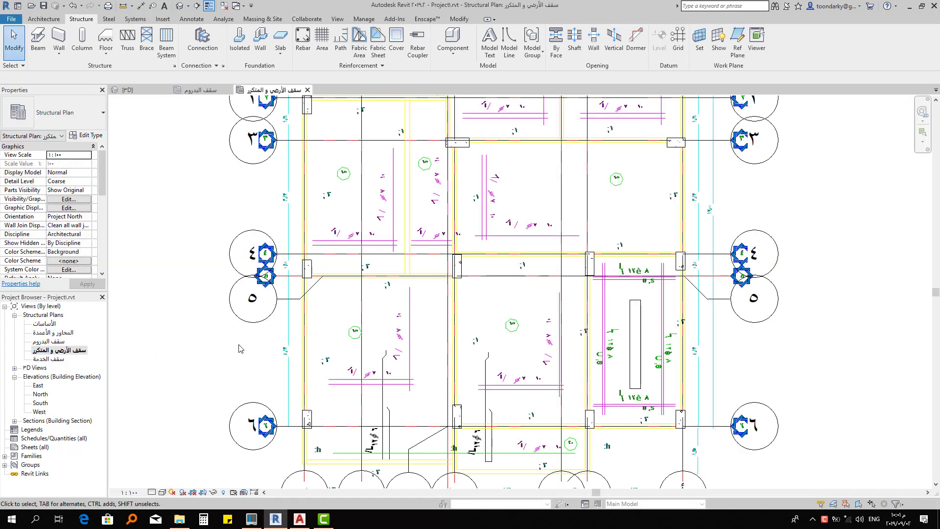
{"action": "middle_click_drag", "start_coordinate": [434, 173], "coordinate": [402, 263]}
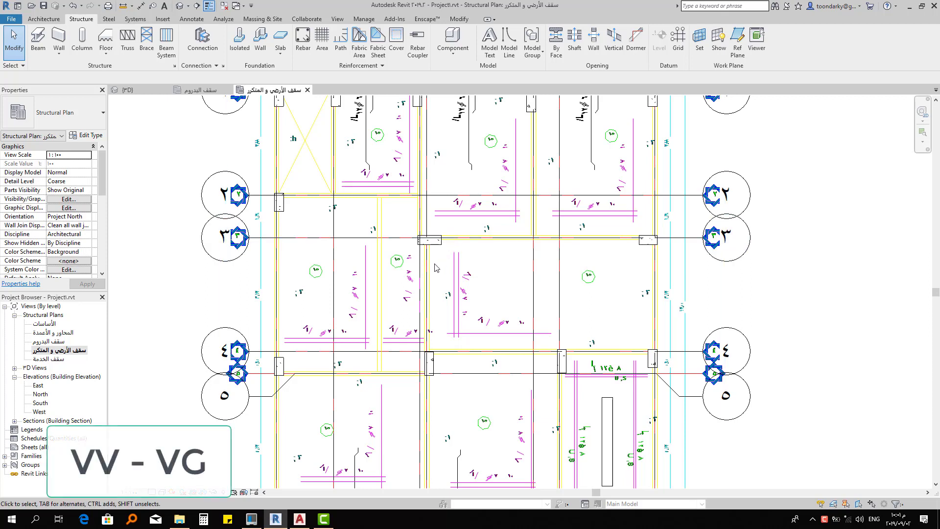
{"action": "key", "text": "v"}
{"action": "key", "text": "v"}
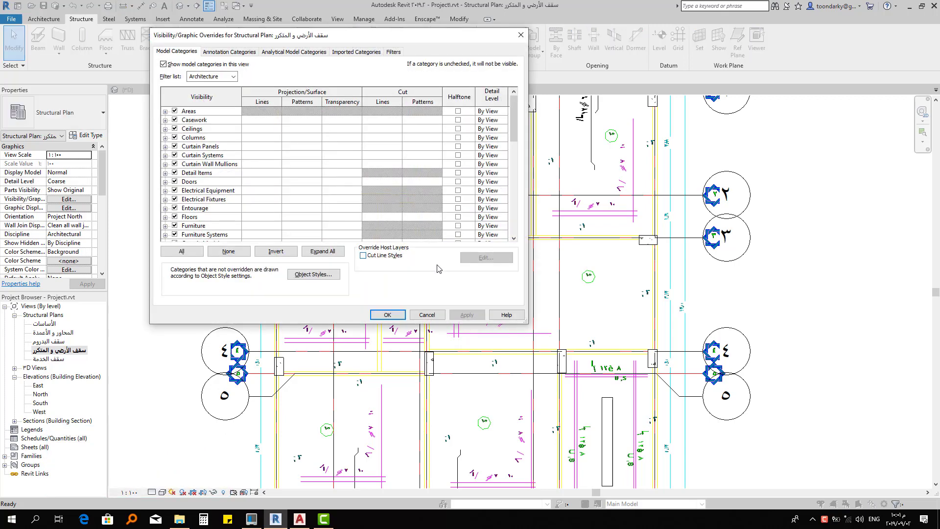
Browse repeated.dwg's layers under Imported Categories, then cancel without changes
{"action": "left_click", "coordinate": [349, 52]}
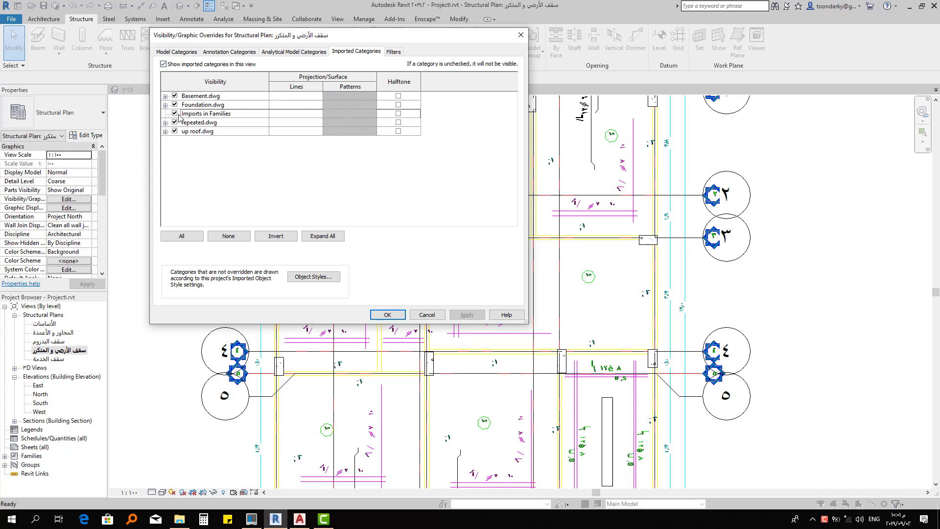
{"action": "left_click", "coordinate": [165, 123]}
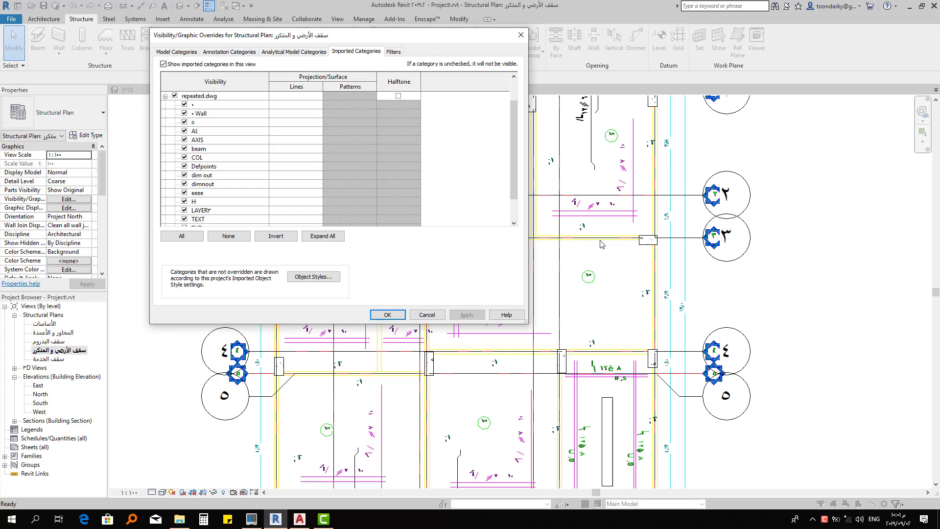
{"action": "scroll", "coordinate": [342, 206], "scroll_direction": "down", "scroll_amount": 2}
{"action": "scroll", "coordinate": [237, 197], "scroll_direction": "down", "scroll_amount": 1}
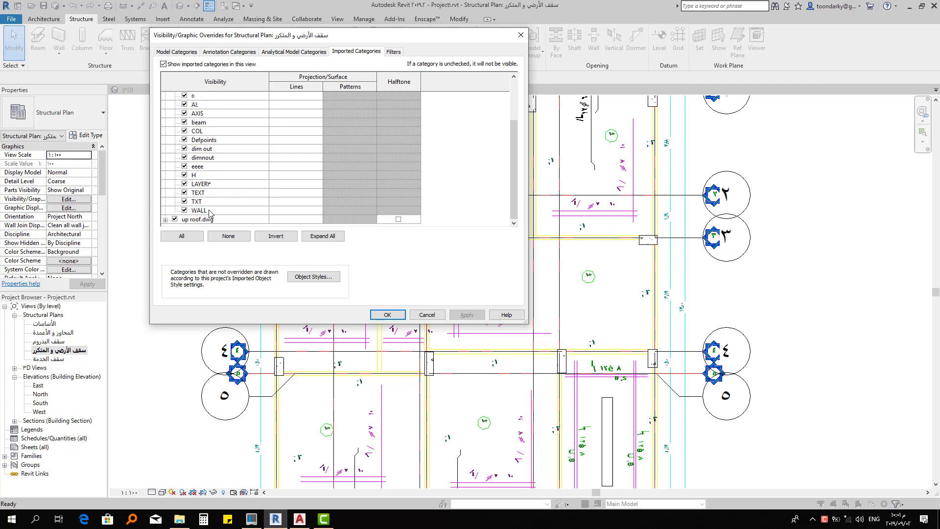
{"action": "scroll", "coordinate": [221, 209], "scroll_direction": "up", "scroll_amount": 2}
{"action": "scroll", "coordinate": [239, 206], "scroll_direction": "down", "scroll_amount": 1}
{"action": "scroll", "coordinate": [259, 200], "scroll_direction": "down", "scroll_amount": 1}
{"action": "scroll", "coordinate": [277, 194], "scroll_direction": "up", "scroll_amount": 2}
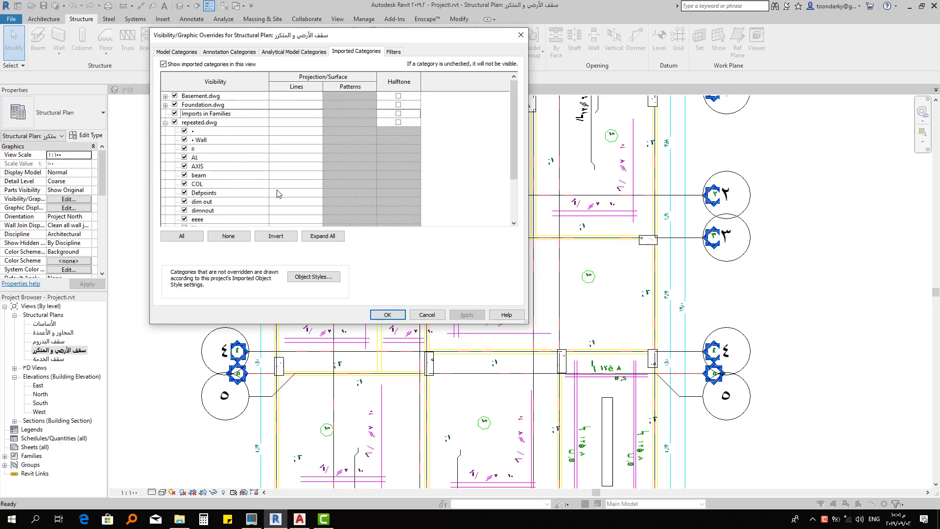
{"action": "left_click", "coordinate": [439, 317]}
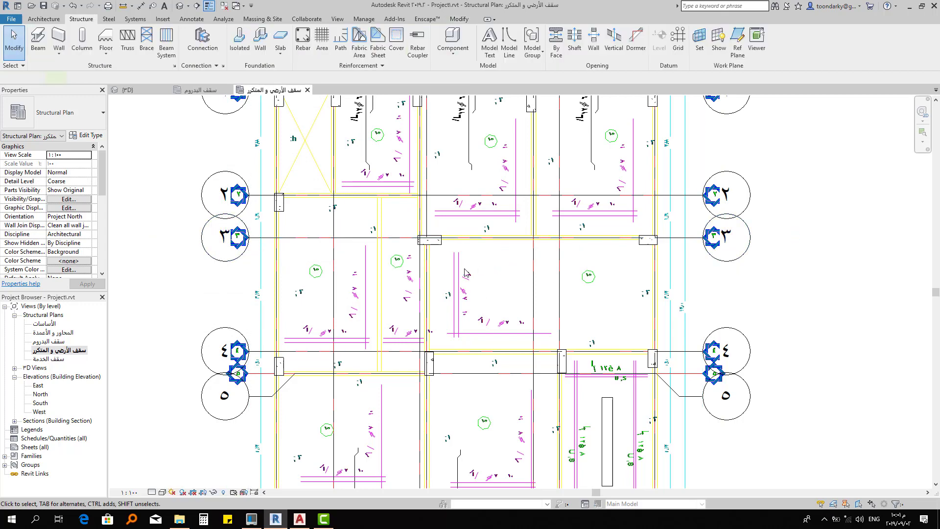
{"action": "left_click", "coordinate": [546, 295]}
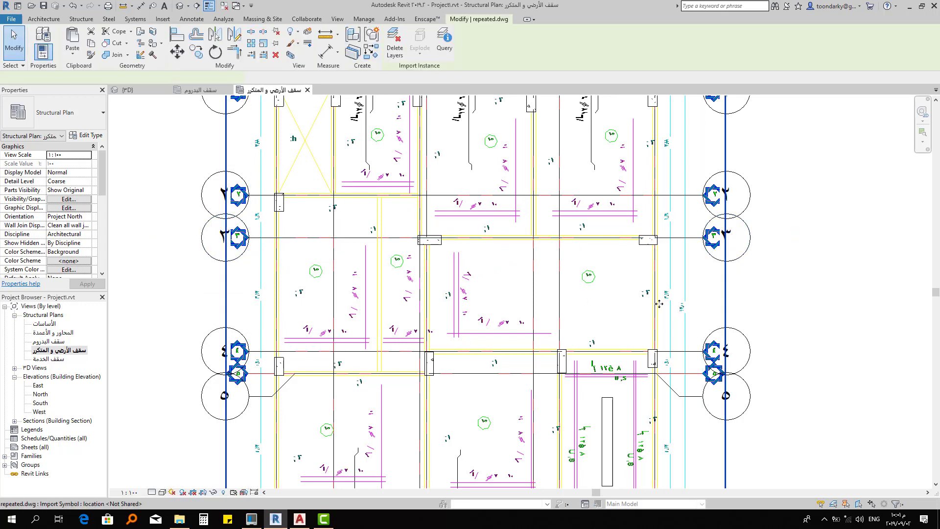
{"action": "left_click", "coordinate": [450, 52]}
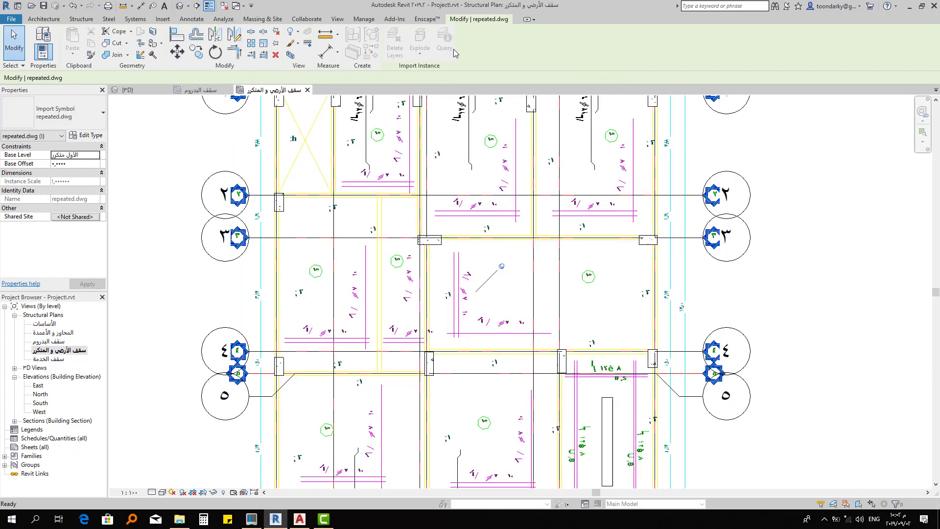
{"action": "left_click", "coordinate": [280, 281]}
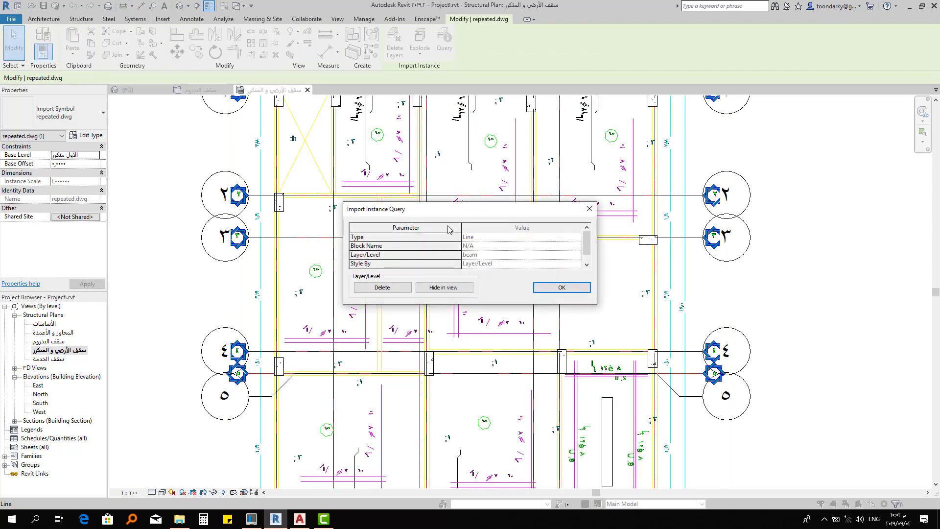
{"action": "left_click_drag", "start_coordinate": [461, 208], "coordinate": [460, 198]}
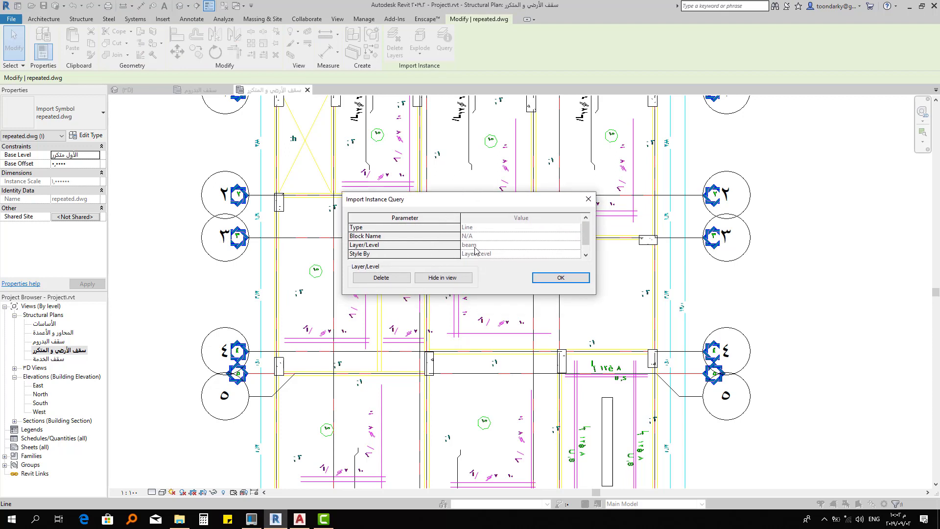
{"action": "left_click", "coordinate": [556, 277]}
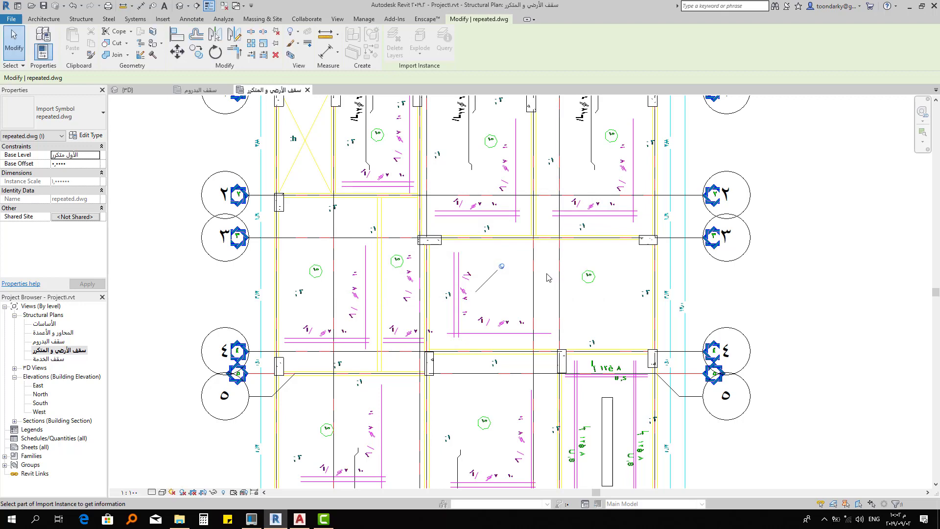
{"action": "key", "text": "Escape"}
{"action": "key", "text": "Escape"}
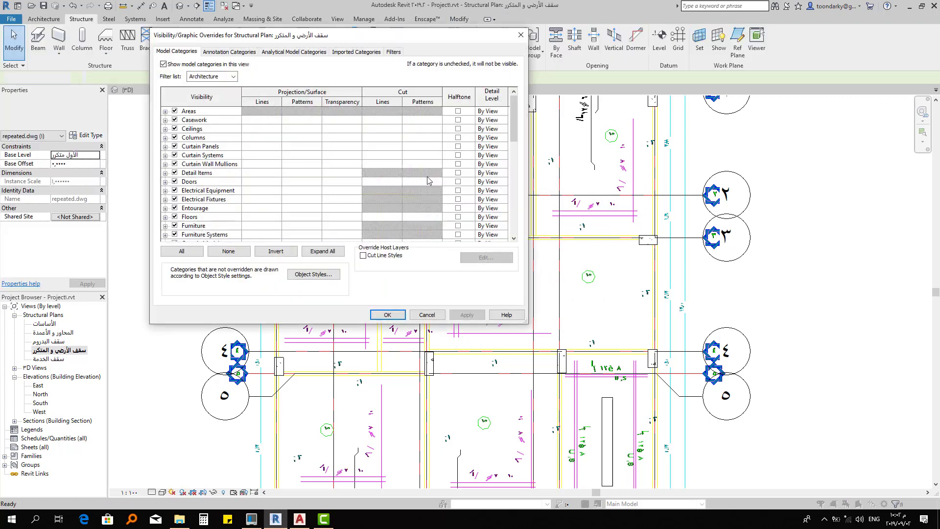
Override the line colour of repeated.dwg's beam layer to Red and apply it
{"action": "left_click", "coordinate": [358, 53]}
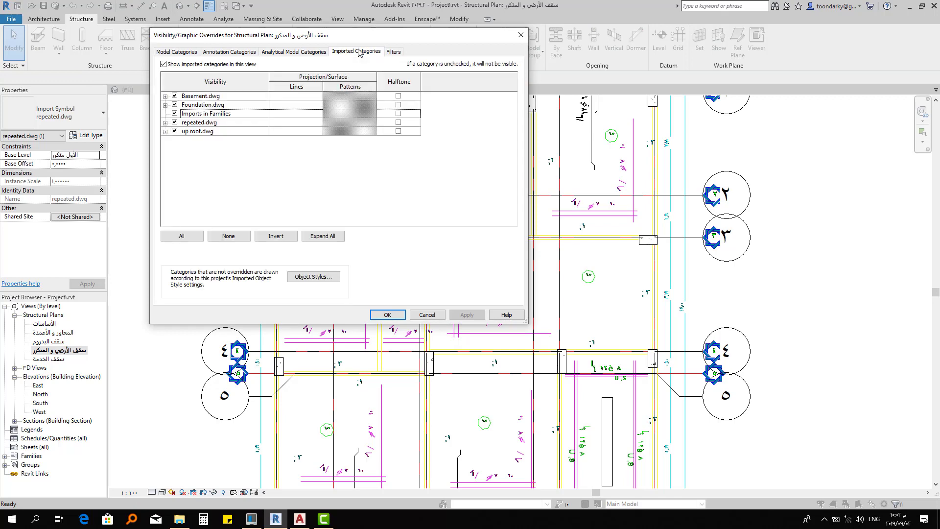
{"action": "left_click", "coordinate": [165, 123]}
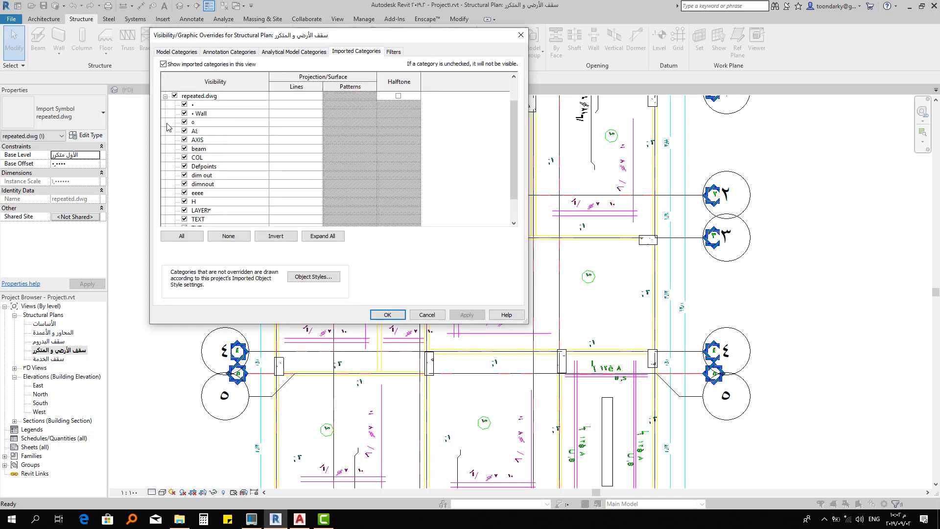
{"action": "left_click", "coordinate": [208, 149]}
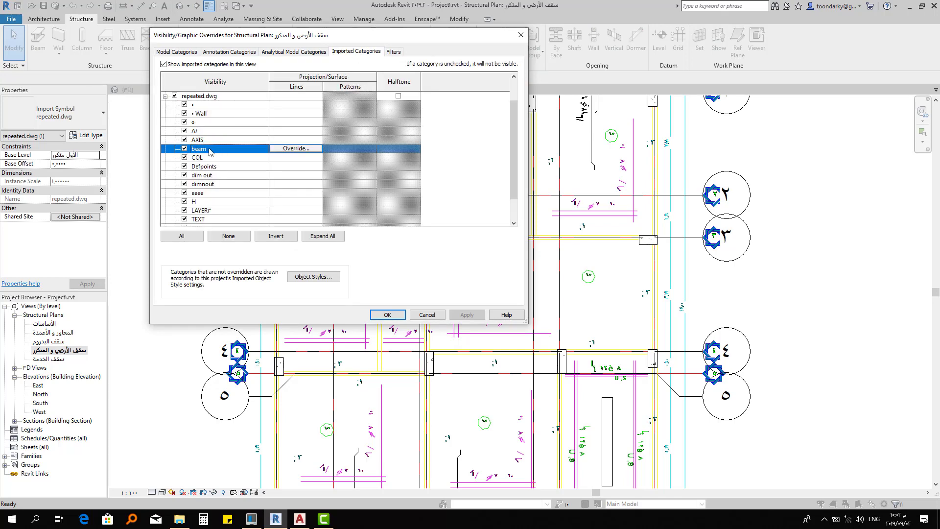
{"action": "left_click", "coordinate": [305, 148]}
{"action": "left_click_drag", "start_coordinate": [360, 130], "coordinate": [549, 125]}
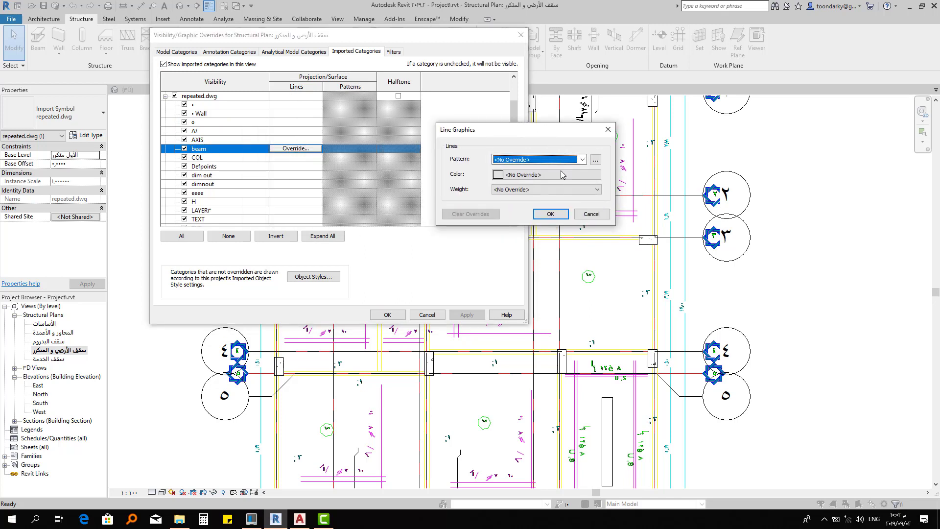
{"action": "left_click", "coordinate": [561, 175]}
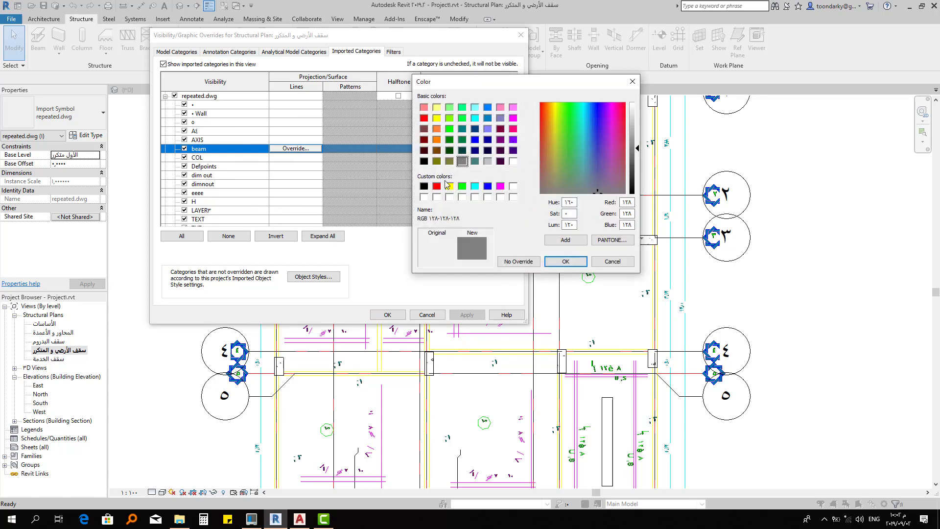
{"action": "left_click", "coordinate": [436, 186]}
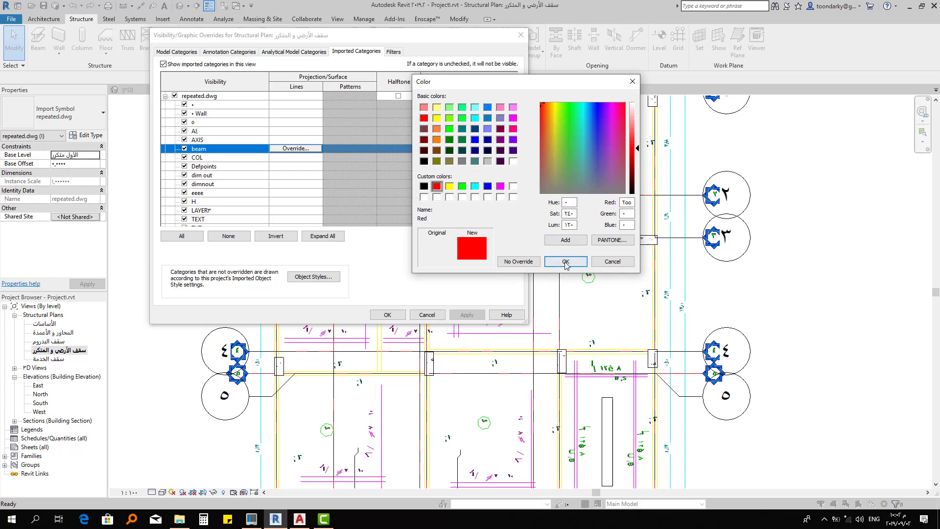
{"action": "key", "text": "Return"}
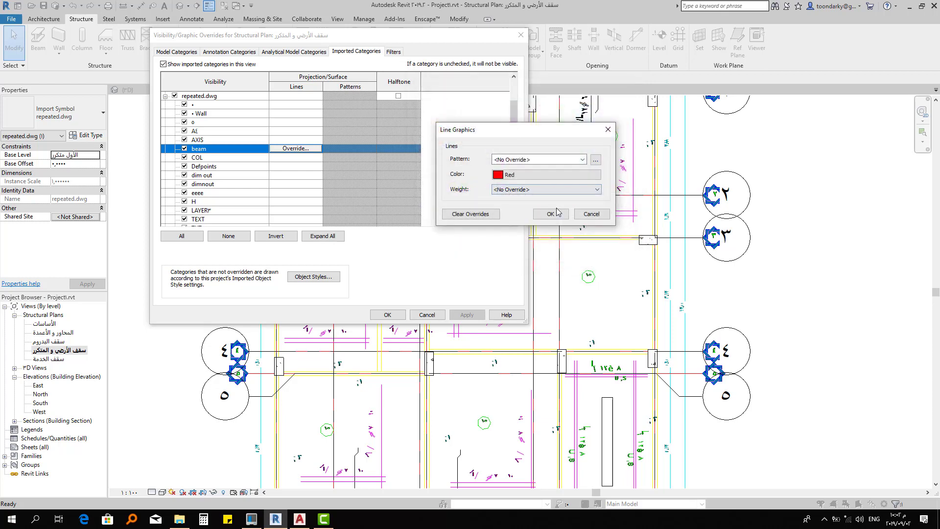
{"action": "left_click", "coordinate": [550, 214]}
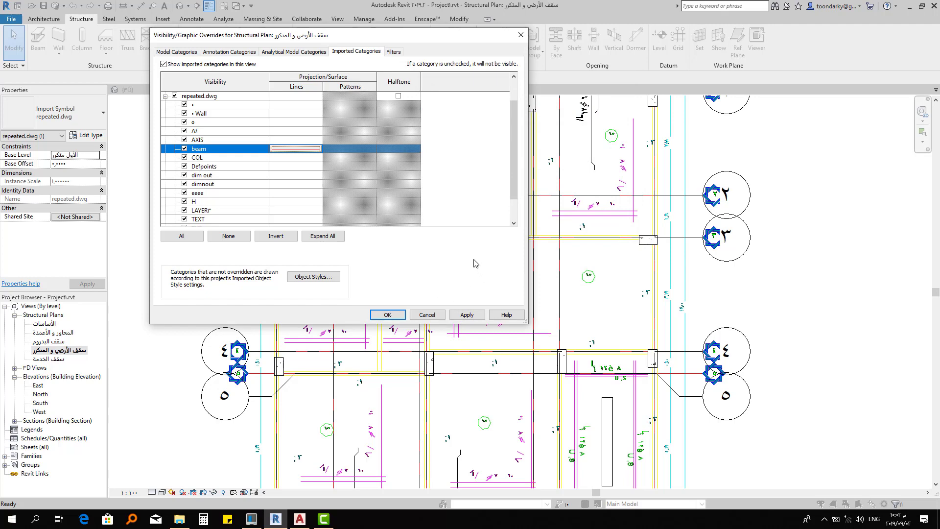
{"action": "left_click", "coordinate": [394, 314]}
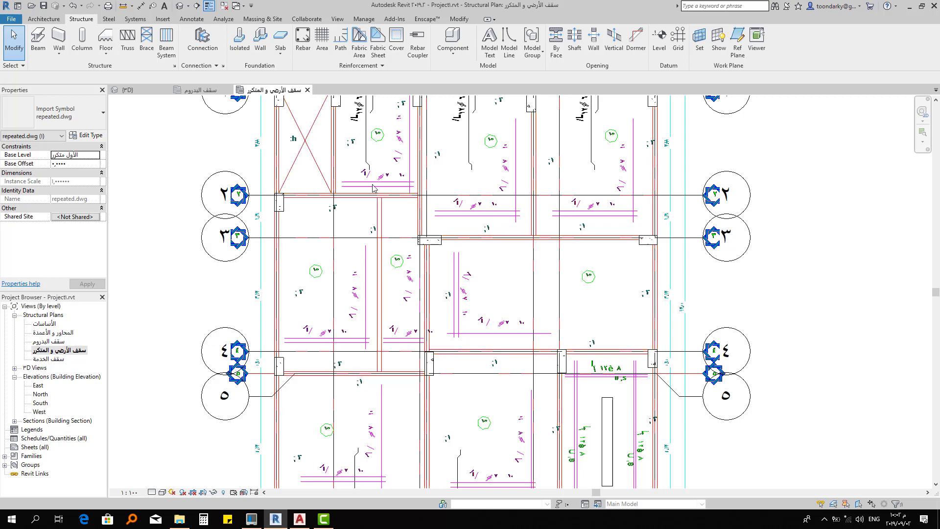
Pan to the lettered grid bubbles, clear the selection, and switch to AutoCAD
{"action": "middle_click_drag", "start_coordinate": [428, 230], "coordinate": [462, 118]}
{"action": "middle_click_drag", "start_coordinate": [447, 151], "coordinate": [458, 113]}
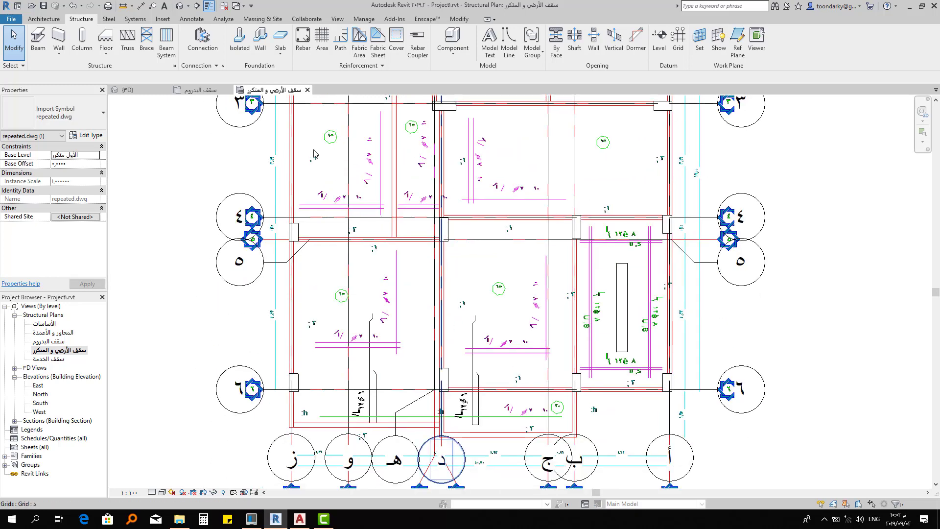
{"action": "key", "text": "Escape"}
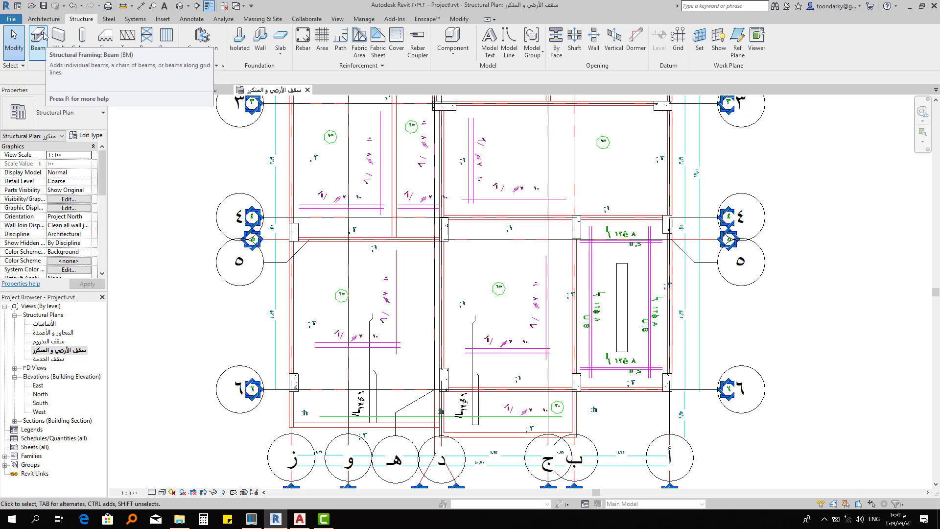
{"action": "left_click", "coordinate": [299, 519]}
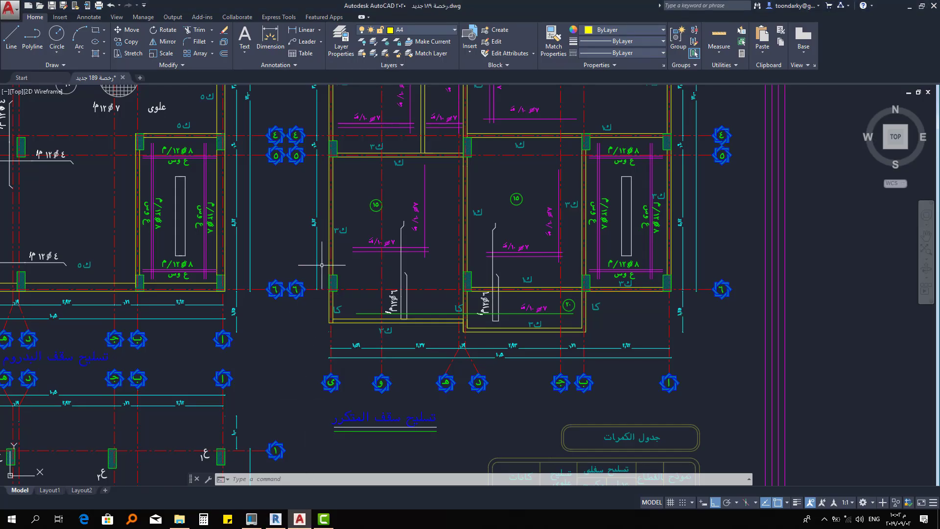
Pan and zoom the AutoCAD drawing to check the middle-bay beams, then return to Revit
{"action": "middle_click_drag", "start_coordinate": [322, 264], "coordinate": [324, 332]}
{"action": "scroll", "coordinate": [364, 314], "scroll_direction": "up", "scroll_amount": 4}
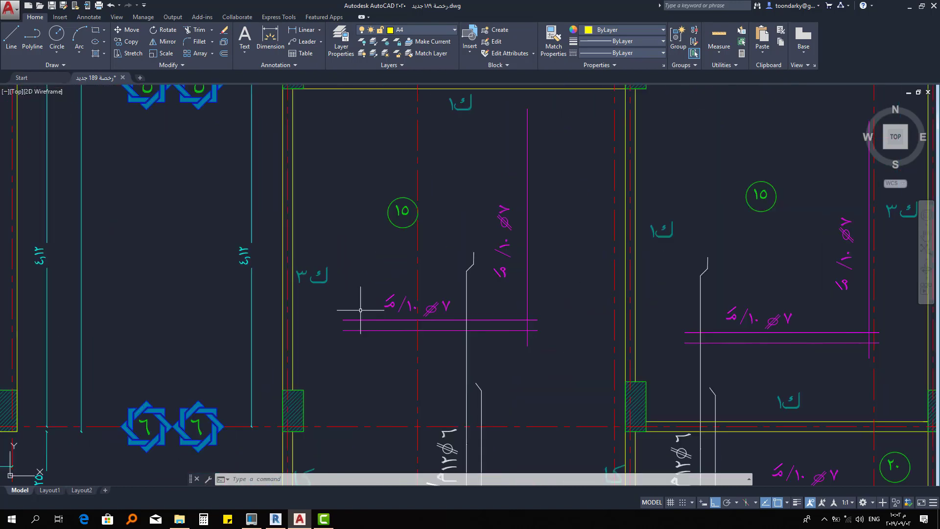
{"action": "scroll", "coordinate": [361, 310], "scroll_direction": "down", "scroll_amount": 2}
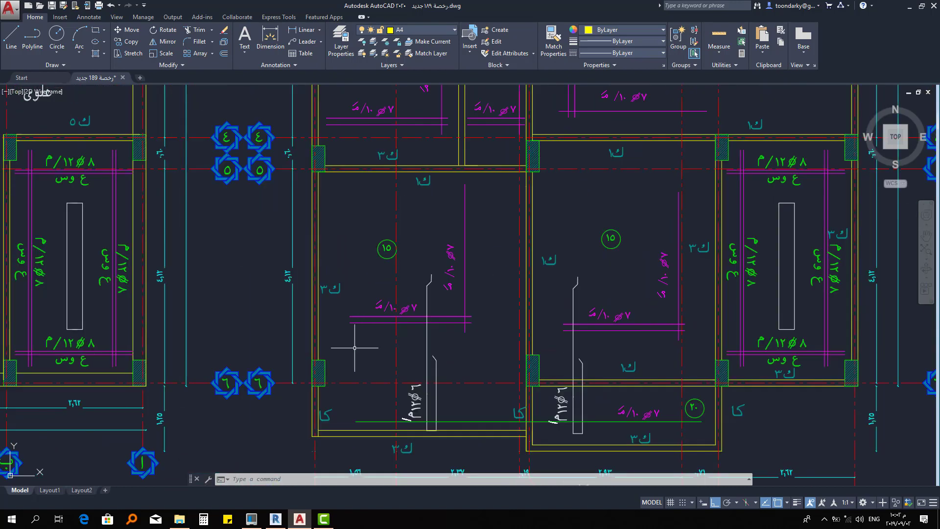
{"action": "left_click", "coordinate": [275, 519]}
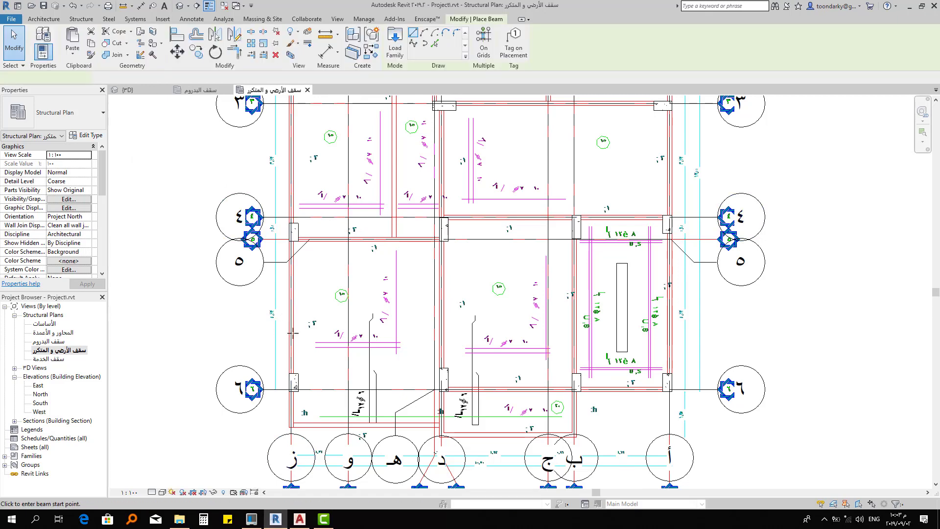
Zoom the Revit plan and cross-check the beam layout in the AutoCAD drawing
{"action": "scroll", "coordinate": [292, 333], "scroll_direction": "up", "scroll_amount": 1}
{"action": "scroll", "coordinate": [303, 319], "scroll_direction": "up", "scroll_amount": 1}
{"action": "scroll", "coordinate": [306, 317], "scroll_direction": "up", "scroll_amount": 3}
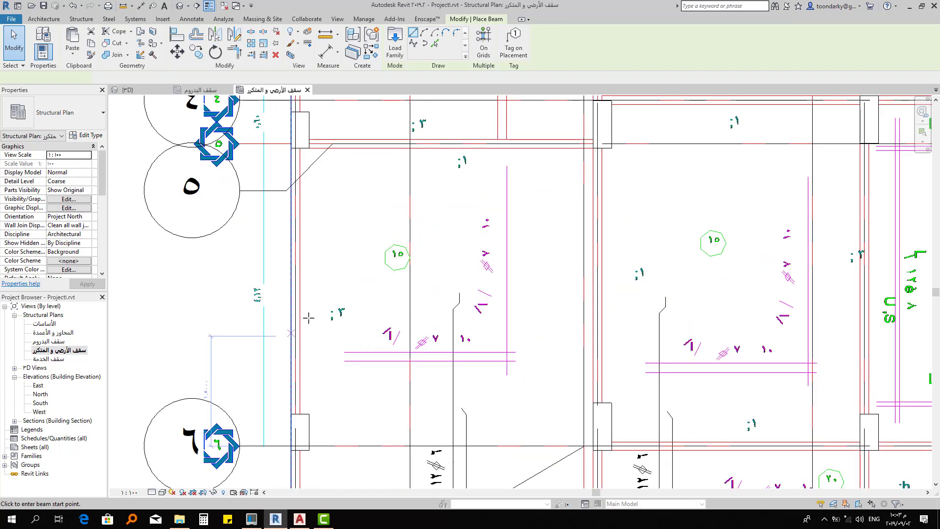
{"action": "scroll", "coordinate": [313, 316], "scroll_direction": "up", "scroll_amount": 3}
{"action": "scroll", "coordinate": [352, 309], "scroll_direction": "up", "scroll_amount": 2}
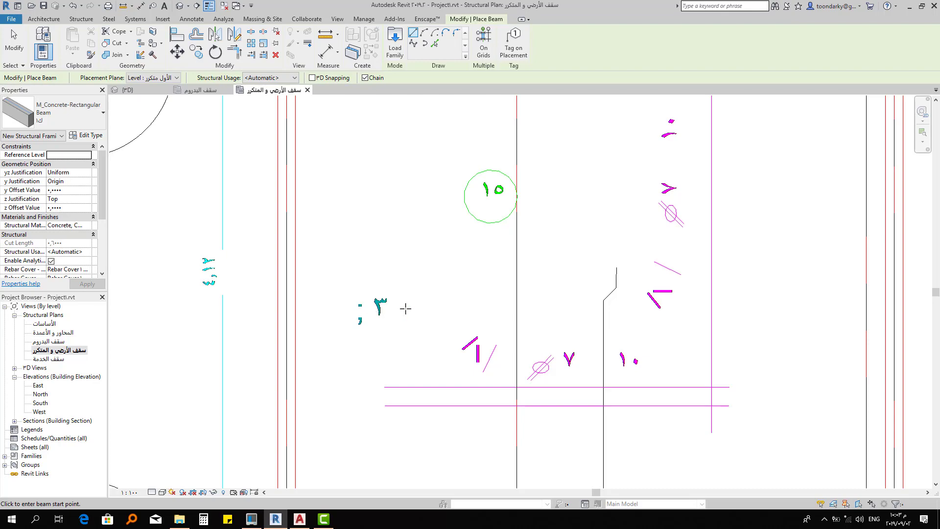
{"action": "left_click", "coordinate": [300, 519]}
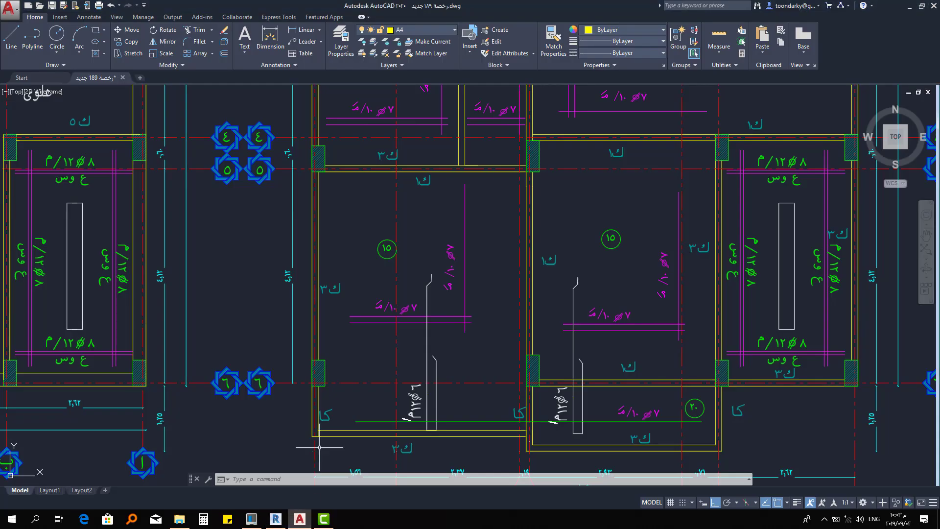
{"action": "left_click", "coordinate": [275, 518]}
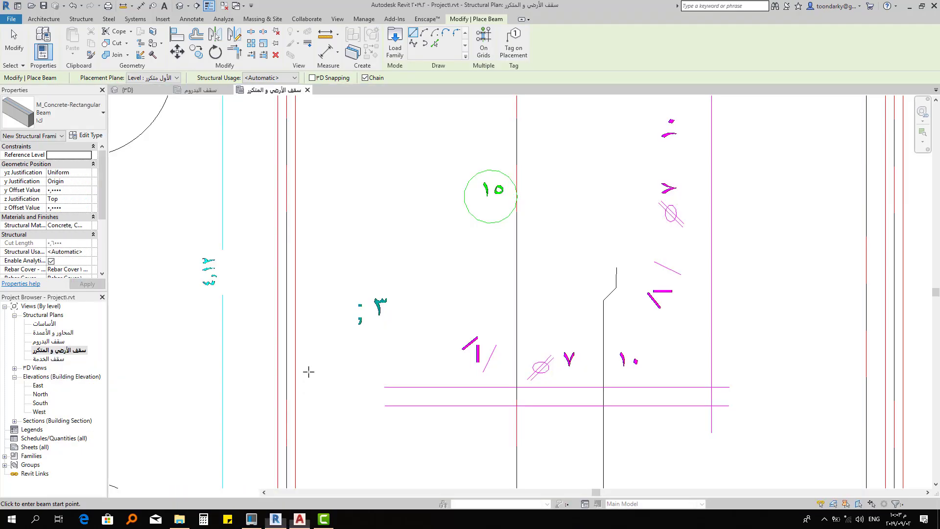
{"action": "scroll", "coordinate": [311, 301], "scroll_direction": "down", "scroll_amount": 1}
{"action": "scroll", "coordinate": [311, 300], "scroll_direction": "down", "scroll_amount": 1}
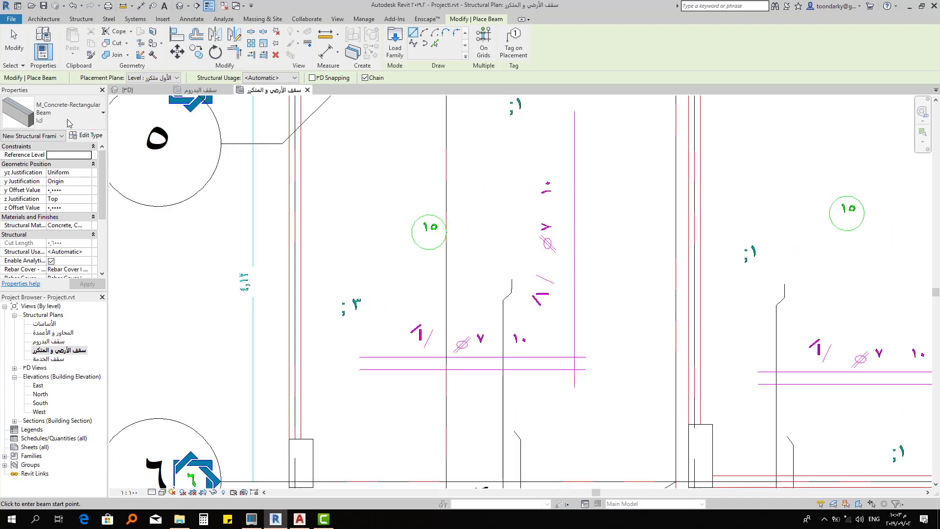
Draw a ك3 beam from the column corner up to the grid 4–5 intersection
{"action": "left_click", "coordinate": [54, 113]}
{"action": "left_click", "coordinate": [50, 190]}
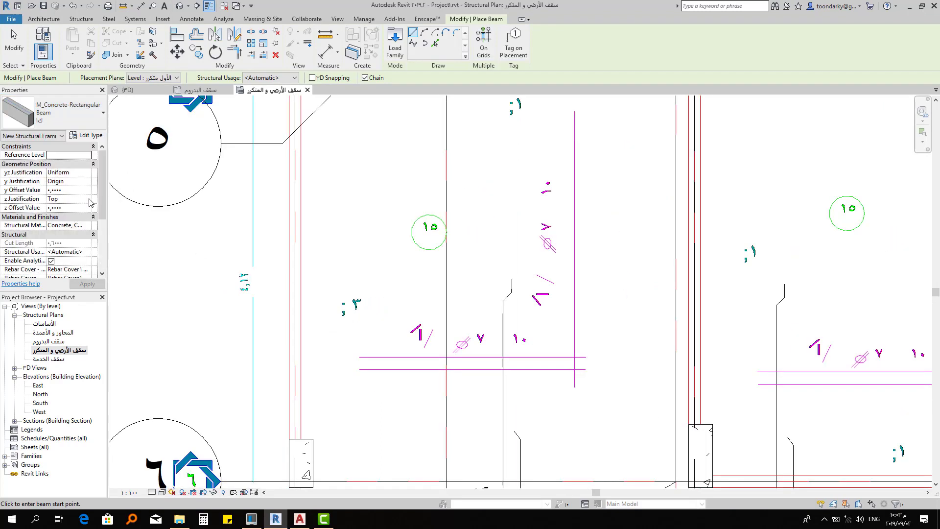
{"action": "left_click", "coordinate": [294, 439]}
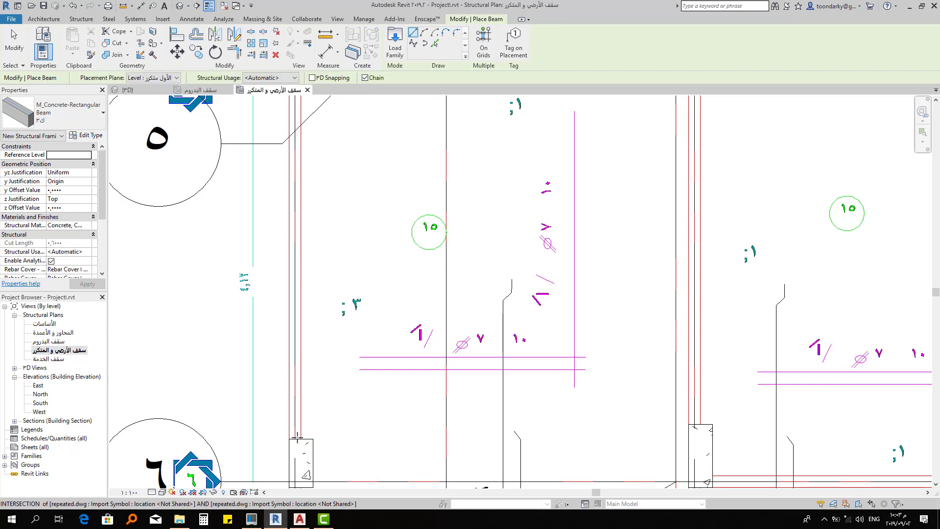
{"action": "middle_click_drag", "start_coordinate": [299, 179], "coordinate": [308, 322]}
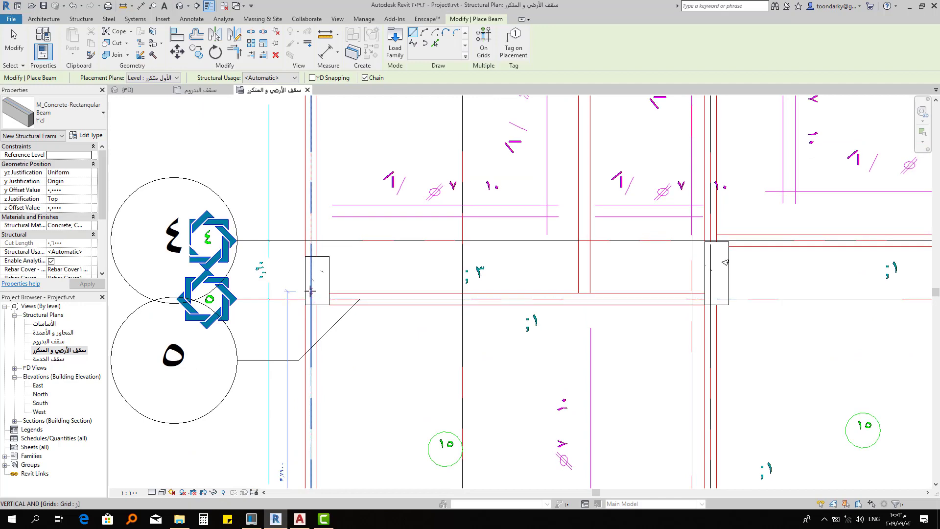
{"action": "left_click", "coordinate": [312, 298]}
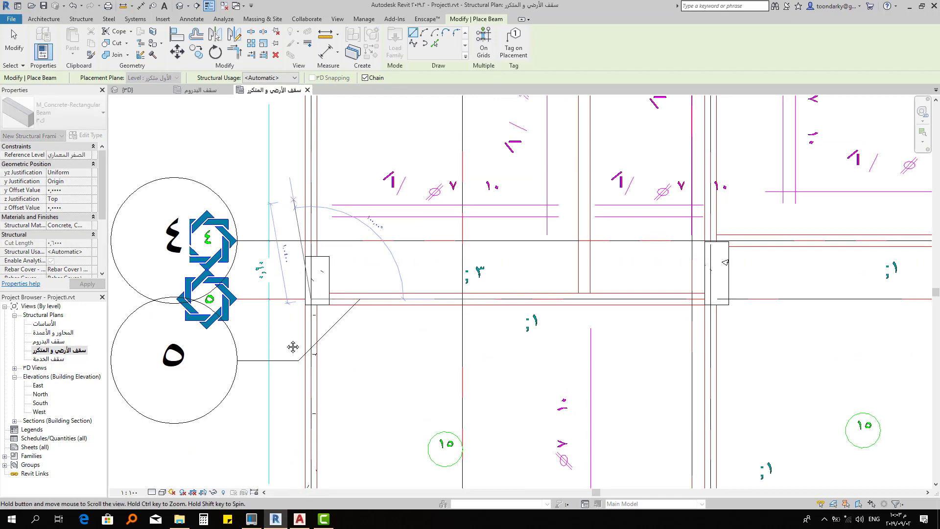
Pan up to grid 2 and start the next ك3 beam at its intersection
{"action": "middle_click_drag", "start_coordinate": [293, 346], "coordinate": [289, 422]}
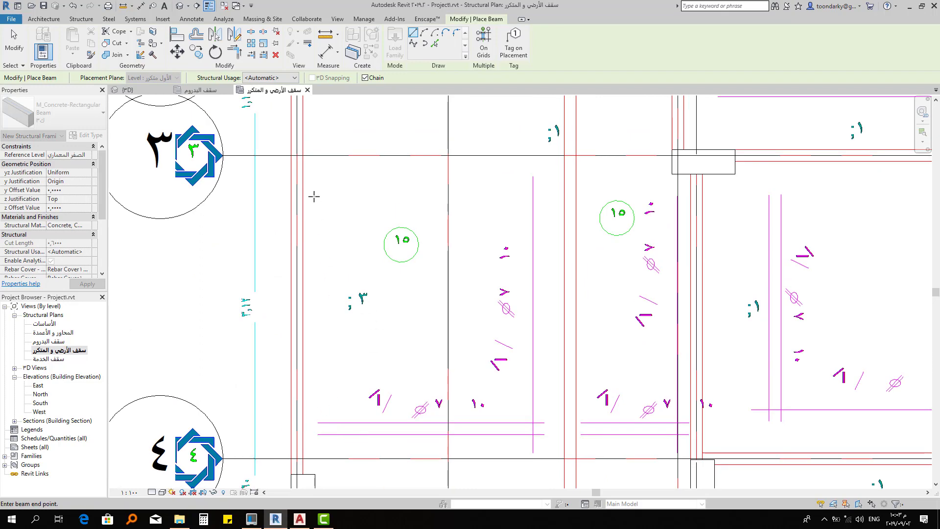
{"action": "middle_click_drag", "start_coordinate": [314, 196], "coordinate": [335, 413]}
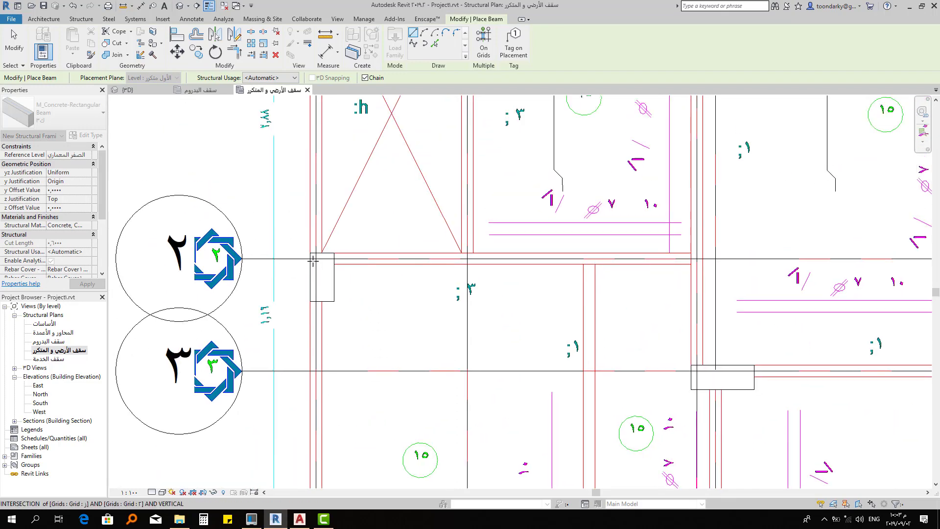
{"action": "left_click", "coordinate": [315, 258]}
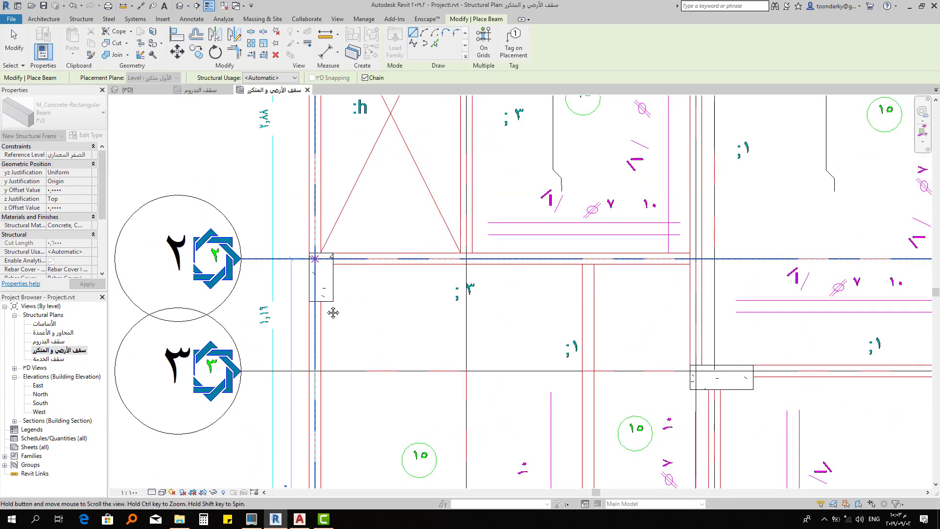
{"action": "middle_click_drag", "start_coordinate": [331, 311], "coordinate": [321, 387]}
Read the beam label of the bay near grid 2 in AutoCAD, then go back to Revit
{"action": "scroll", "coordinate": [331, 310], "scroll_direction": "down", "scroll_amount": 3}
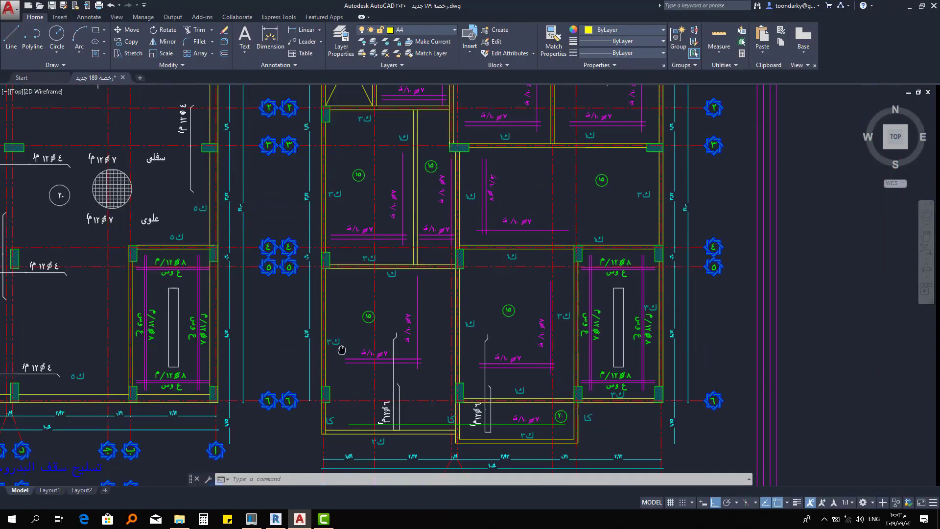
{"action": "middle_click_drag", "start_coordinate": [337, 274], "coordinate": [341, 309]}
{"action": "scroll", "coordinate": [343, 244], "scroll_direction": "up", "scroll_amount": 3}
{"action": "scroll", "coordinate": [364, 188], "scroll_direction": "up", "scroll_amount": 3}
{"action": "middle_click_drag", "start_coordinate": [364, 187], "coordinate": [332, 200]}
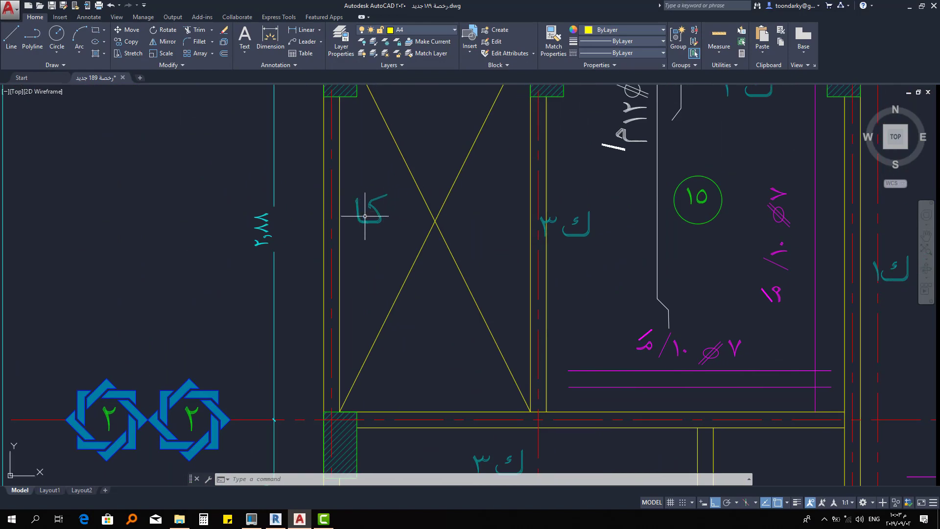
{"action": "left_click", "coordinate": [324, 518]}
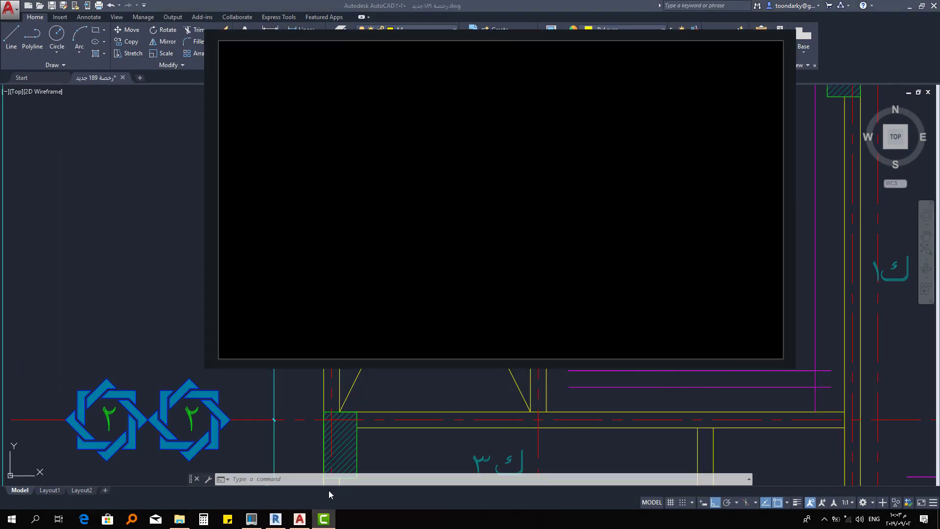
{"action": "left_click", "coordinate": [275, 519]}
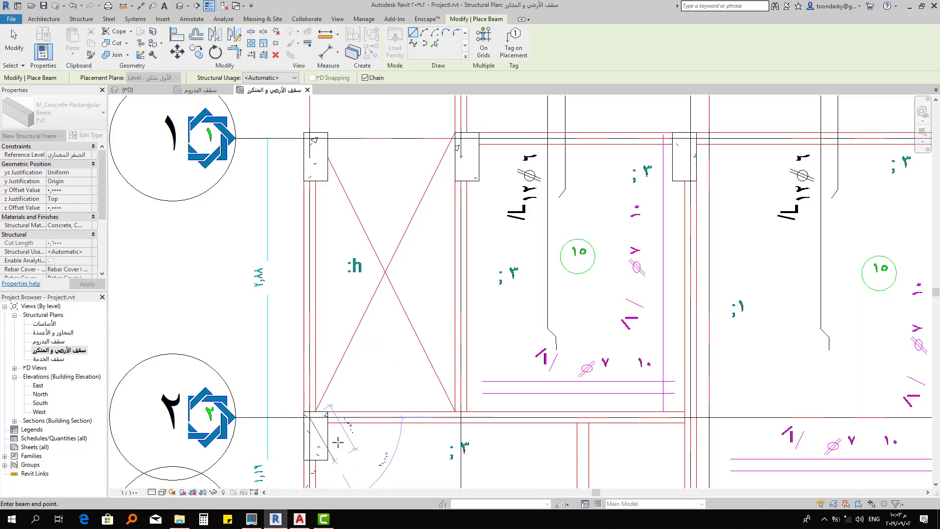
Finish the ك3 beam on the left column line and switch the beam type to plain ك
{"action": "left_click", "coordinate": [309, 260]}
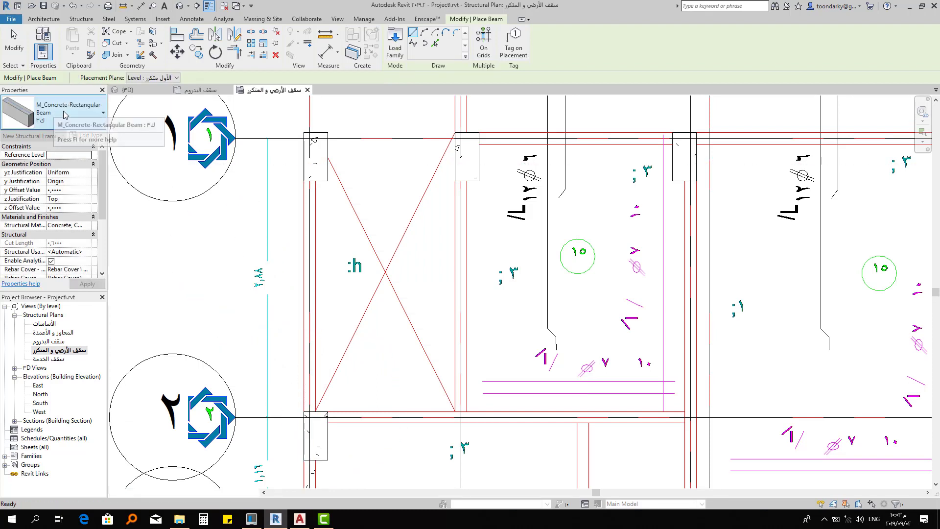
{"action": "left_click", "coordinate": [60, 113]}
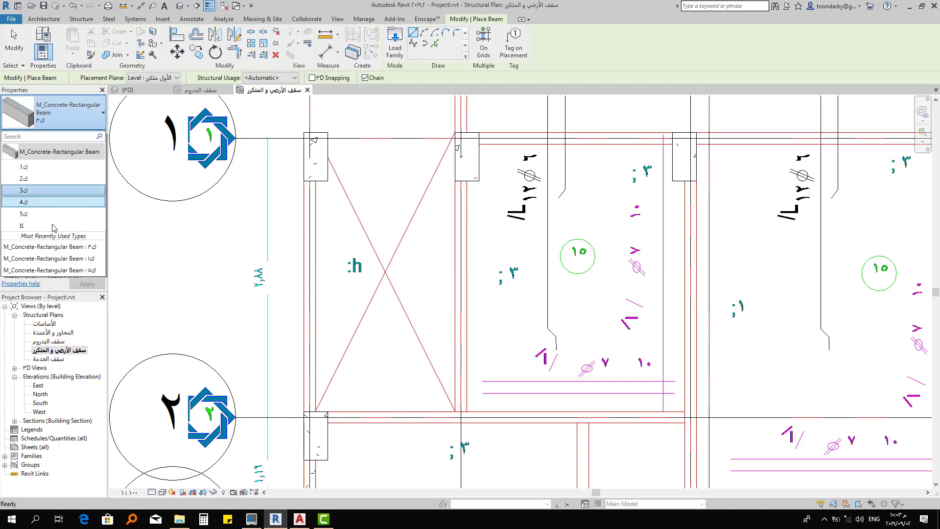
{"action": "left_click", "coordinate": [53, 226]}
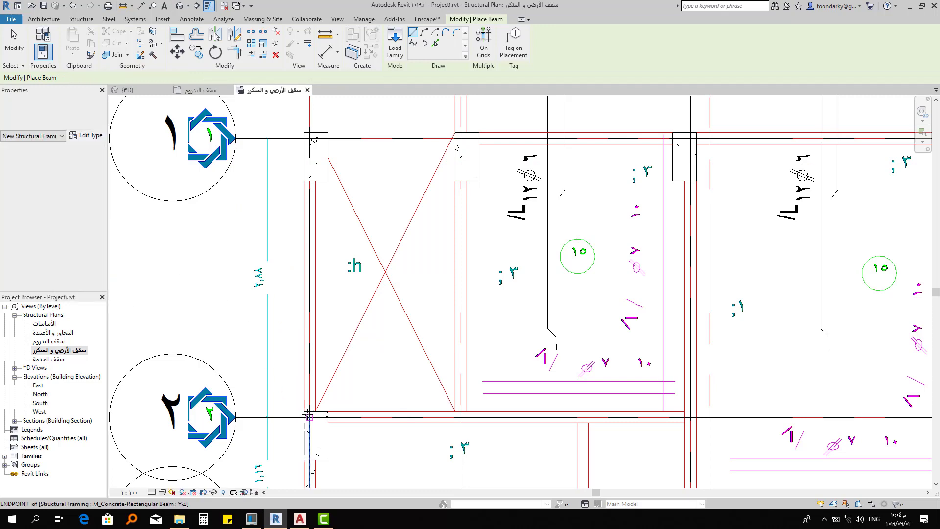
Draw a ك beam from the grid 2 column to the grid 1 column
{"action": "left_click", "coordinate": [309, 412]}
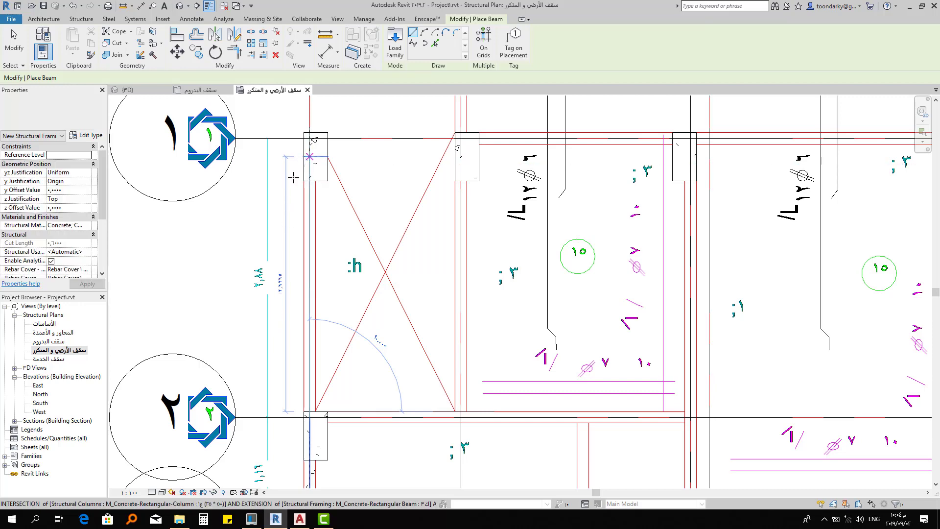
{"action": "left_click", "coordinate": [278, 194]}
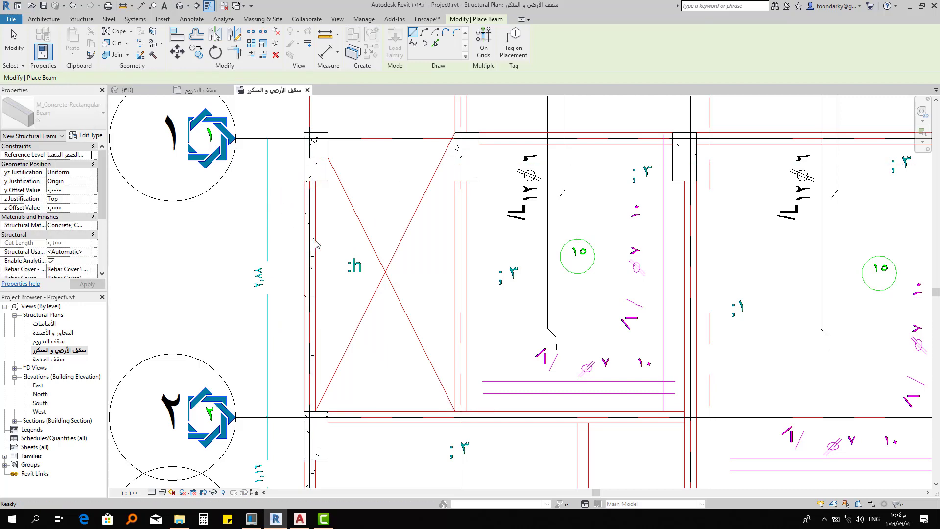
{"action": "scroll", "coordinate": [347, 283], "scroll_direction": "down", "scroll_amount": 2}
{"action": "middle_click_drag", "start_coordinate": [137, 176], "coordinate": [68, 125]}
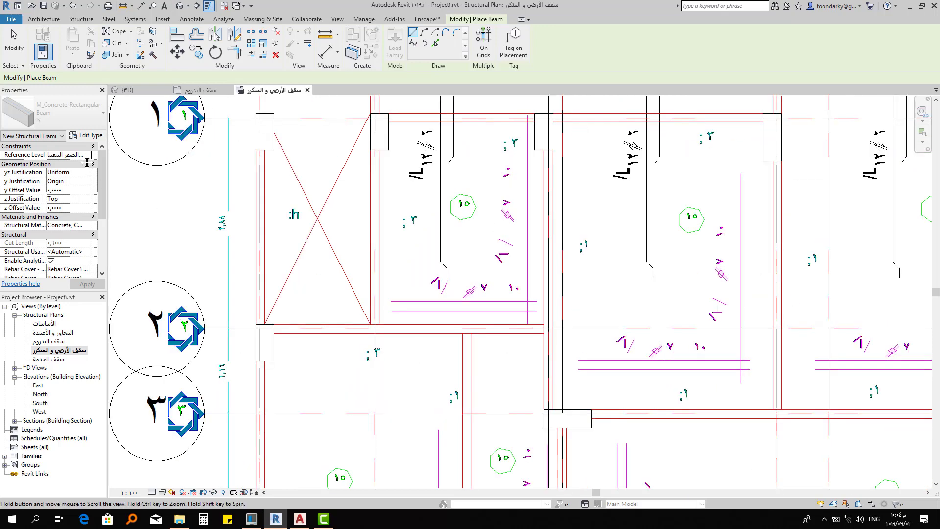
Draw a ك3 beam along grid 2 between two column intersections
{"action": "left_click", "coordinate": [69, 120]}
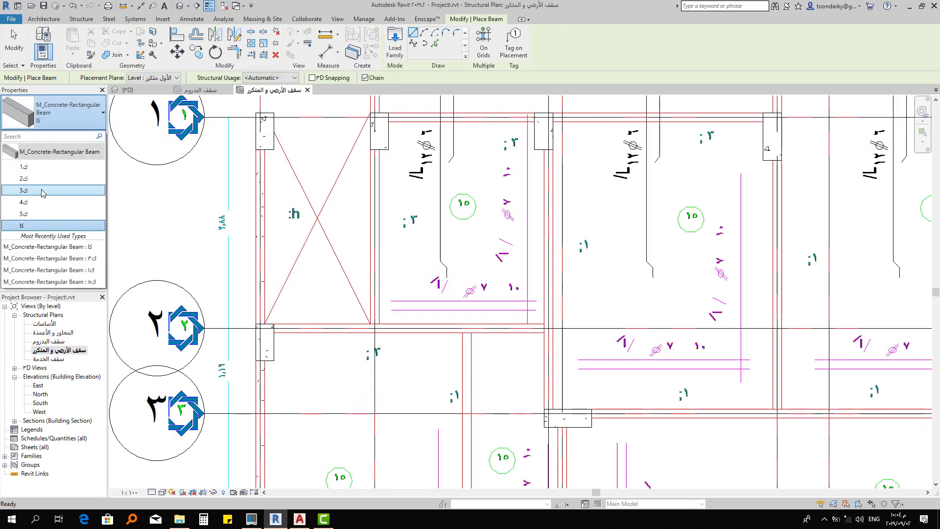
{"action": "left_click", "coordinate": [43, 191]}
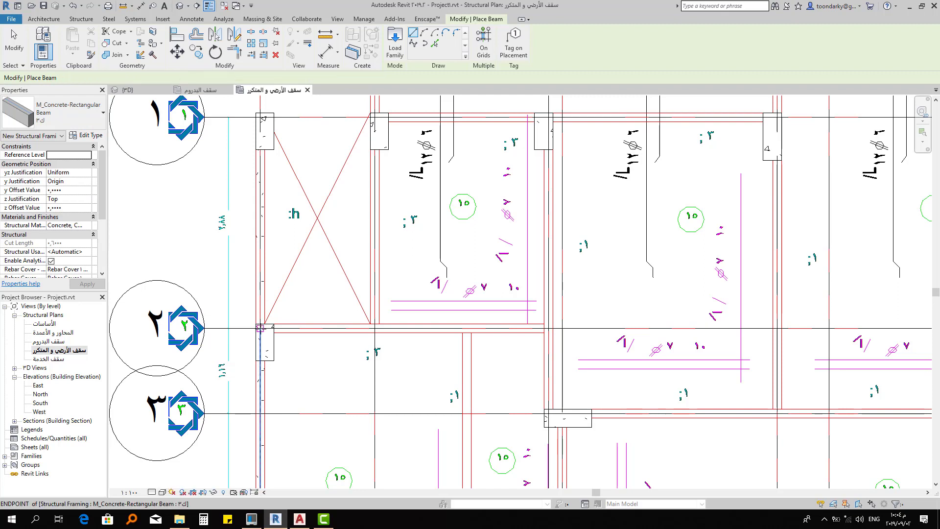
{"action": "left_click", "coordinate": [271, 327]}
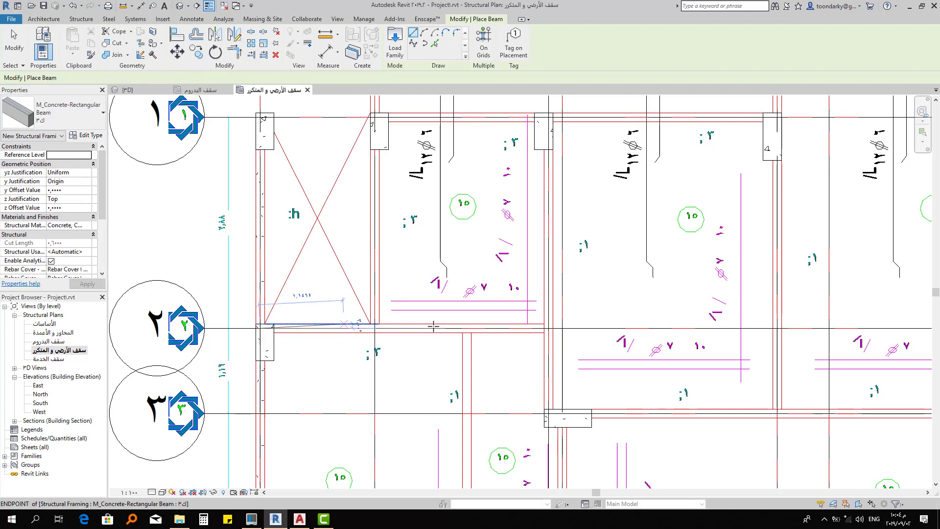
{"action": "left_click", "coordinate": [548, 328]}
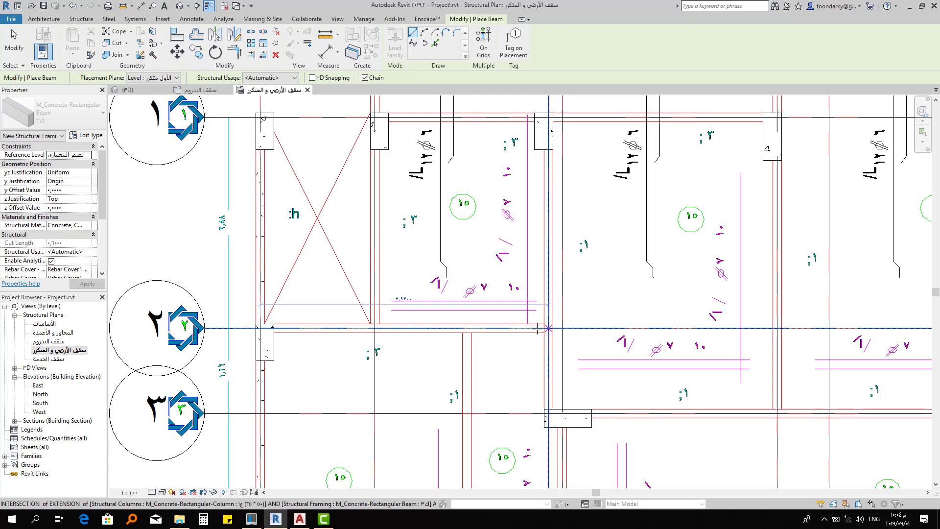
Add a ك3 beam running up from grid 2 to the grid 1 intersection
{"action": "left_click", "coordinate": [374, 328]}
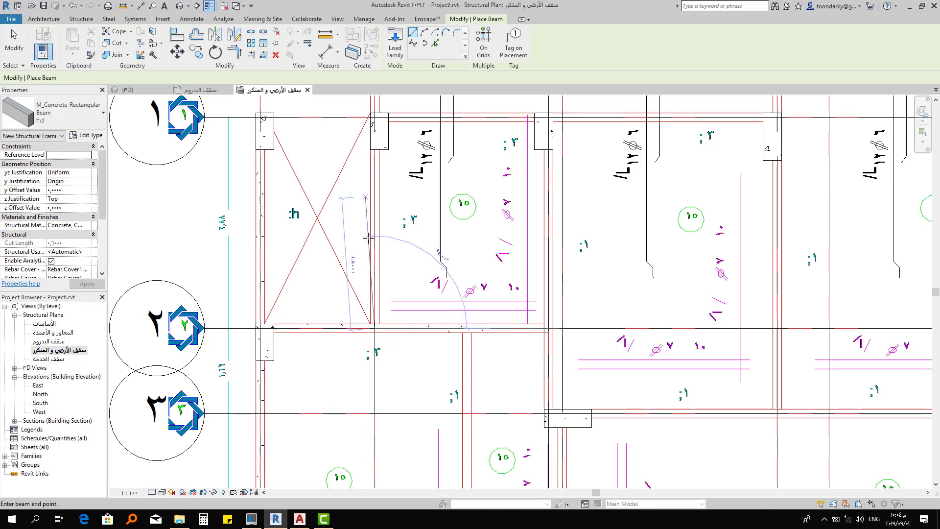
{"action": "scroll", "coordinate": [367, 336], "scroll_direction": "up", "scroll_amount": 1, "text": "ctrl"}
{"action": "scroll", "coordinate": [367, 336], "scroll_direction": "up", "scroll_amount": 1, "text": "ctrl"}
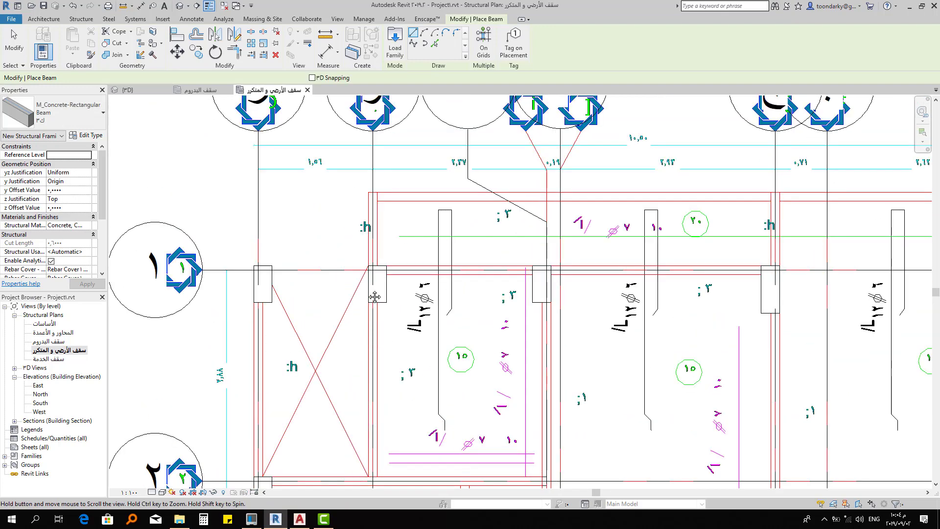
{"action": "left_click", "coordinate": [374, 269]}
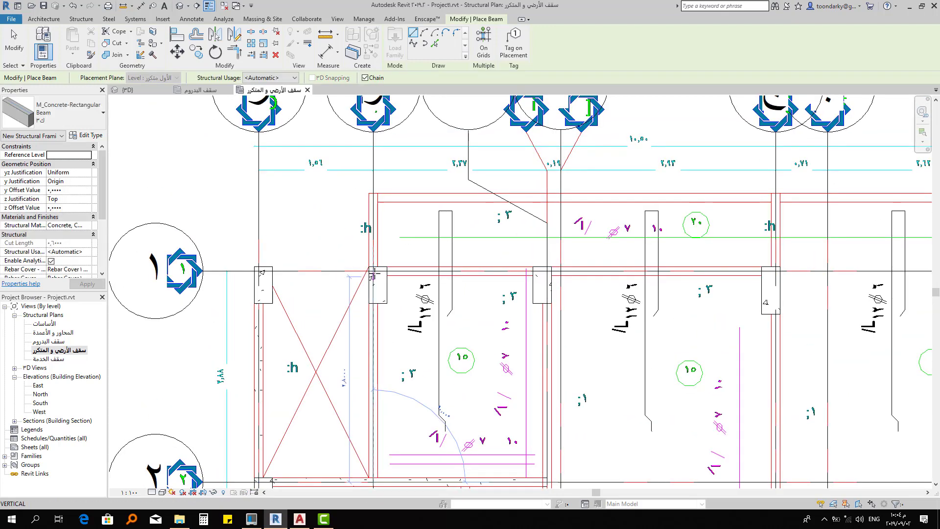
{"action": "scroll", "coordinate": [373, 270], "scroll_direction": "up", "scroll_amount": 1}
{"action": "scroll", "coordinate": [372, 270], "scroll_direction": "up", "scroll_amount": 1}
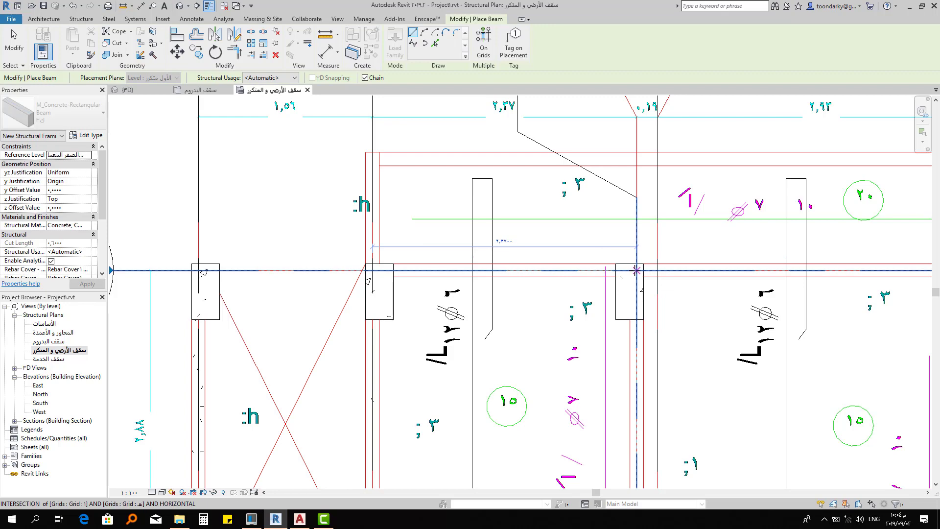
{"action": "middle_click_drag", "start_coordinate": [666, 279], "coordinate": [482, 269]}
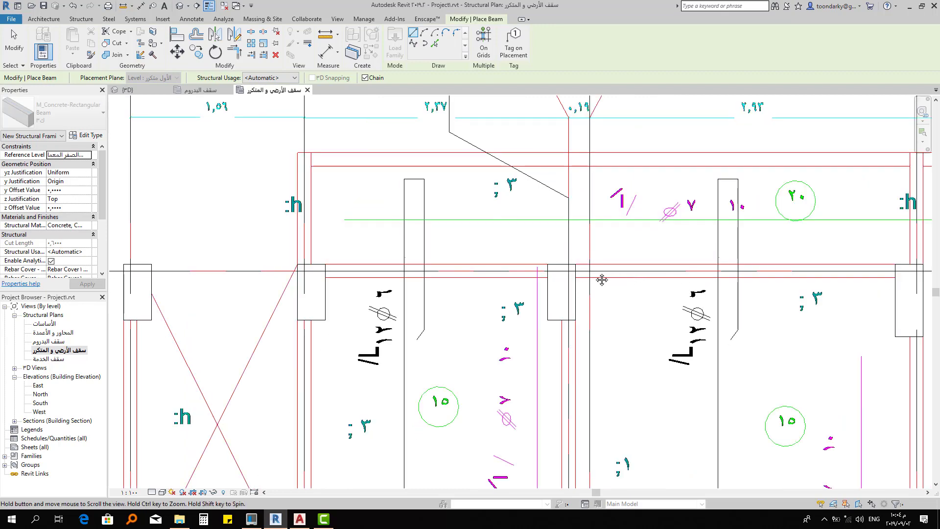
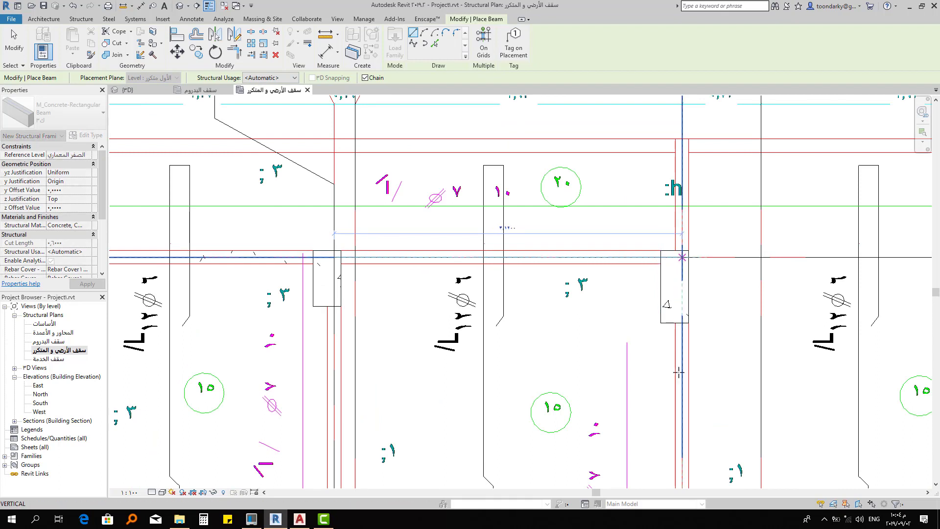
End the chained beam at the column intersection and stop beam drawing
{"action": "left_click", "coordinate": [681, 284]}
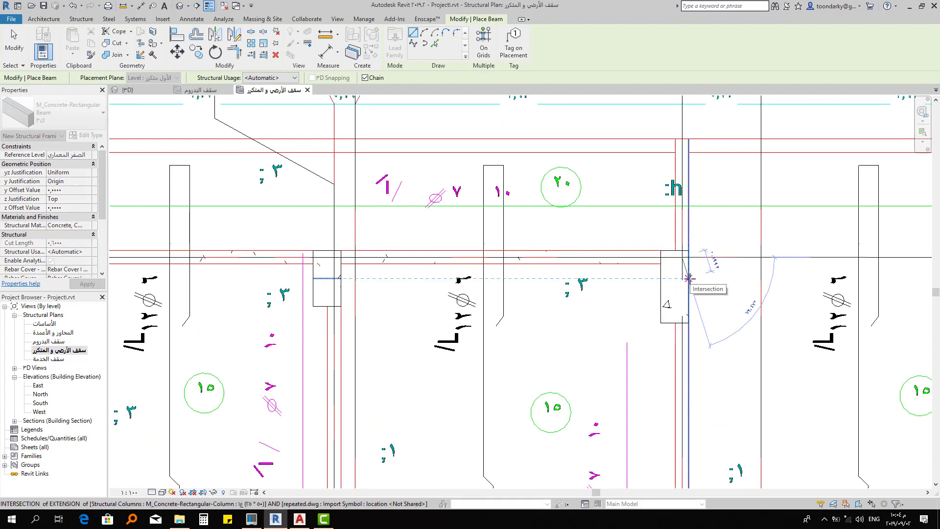
{"action": "key", "text": "Escape"}
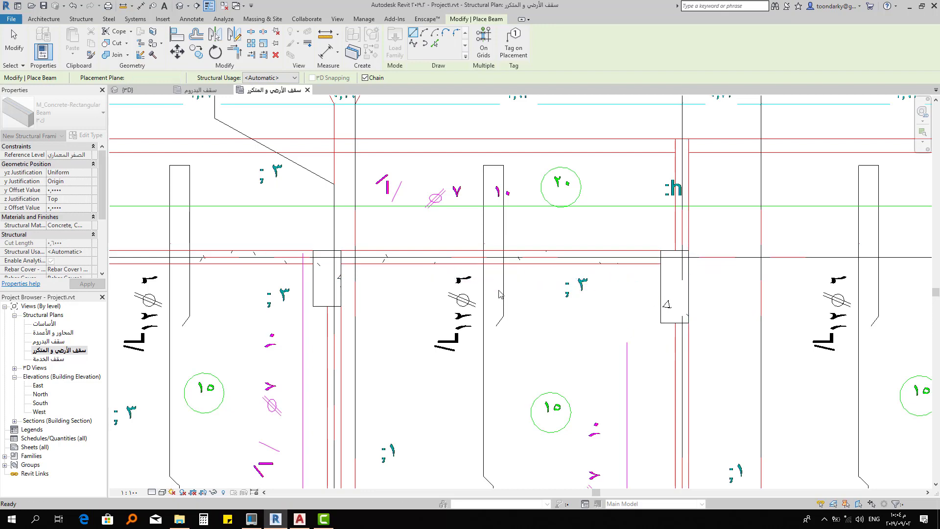
{"action": "scroll", "coordinate": [499, 291], "scroll_direction": "down", "scroll_amount": 2}
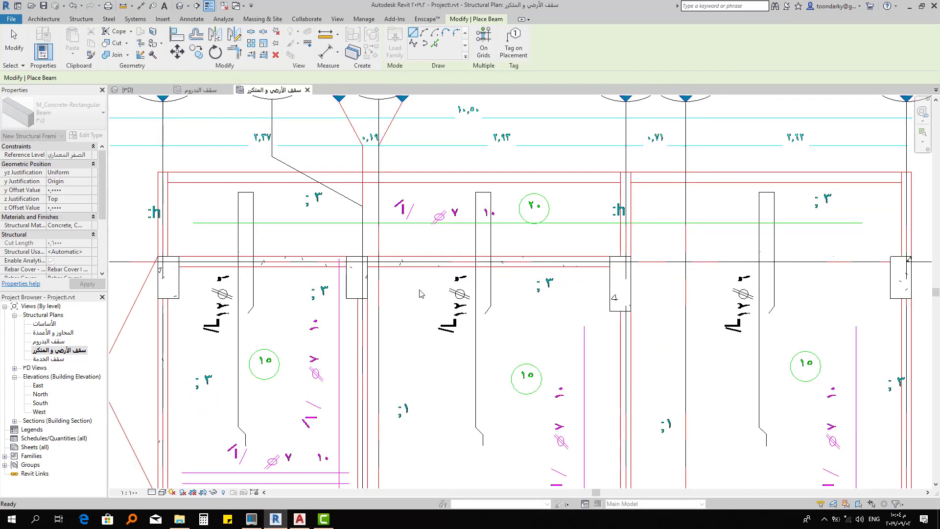
{"action": "scroll", "coordinate": [449, 283], "scroll_direction": "down", "scroll_amount": 2}
{"action": "scroll", "coordinate": [213, 425], "scroll_direction": "up", "scroll_amount": 2}
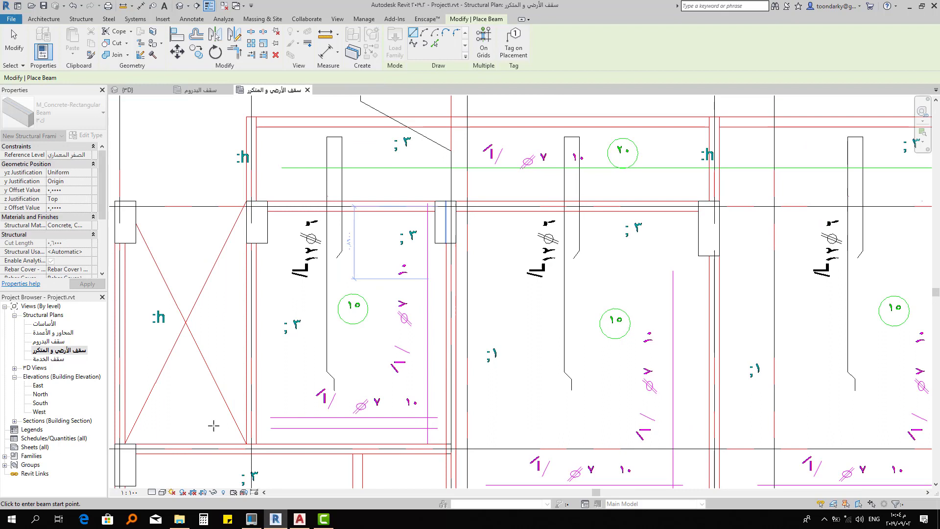
Set the plan's visual style to Consistent Colors so framing shows solid grey
{"action": "left_click", "coordinate": [162, 493]}
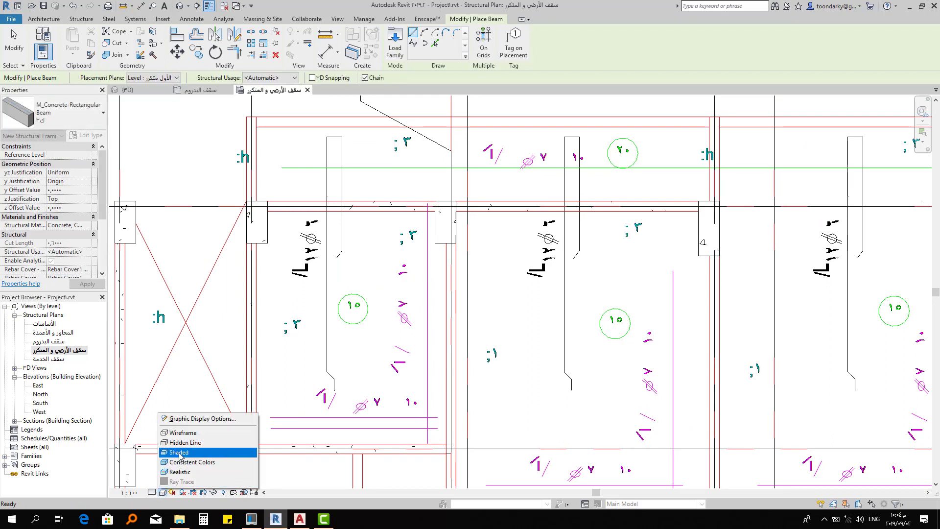
{"action": "left_click", "coordinate": [188, 463]}
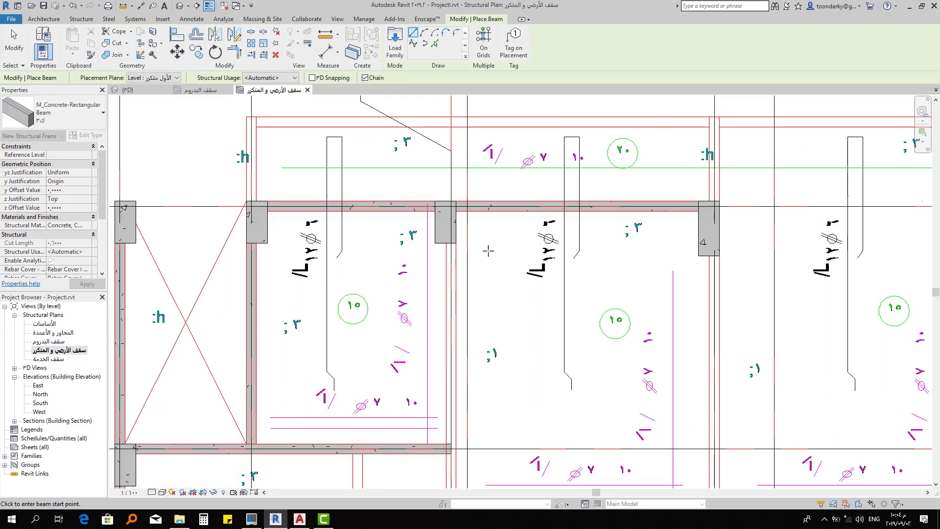
{"action": "middle_click_drag", "start_coordinate": [431, 179], "coordinate": [431, 232]}
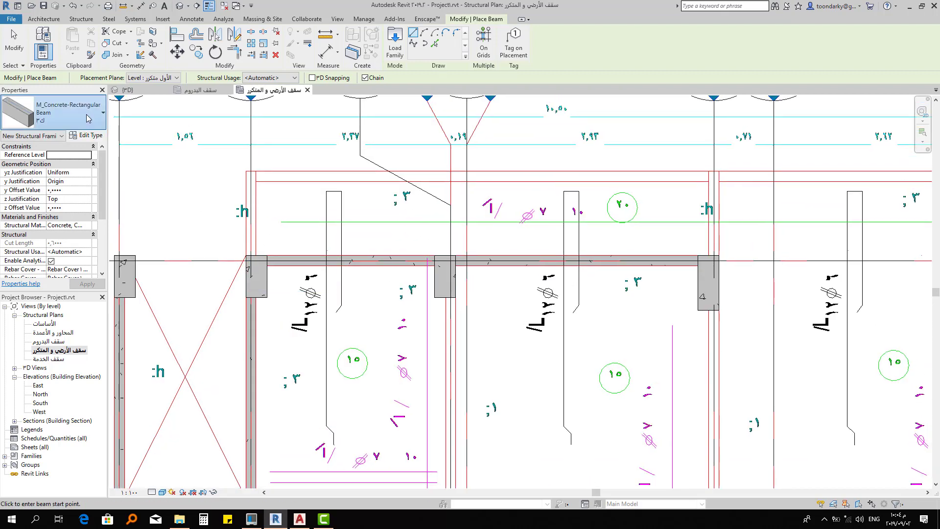
Choose the كا concrete beam type and draw a vertical beam from the main beam to the top edge
{"action": "left_click", "coordinate": [69, 114]}
{"action": "left_click", "coordinate": [43, 214]}
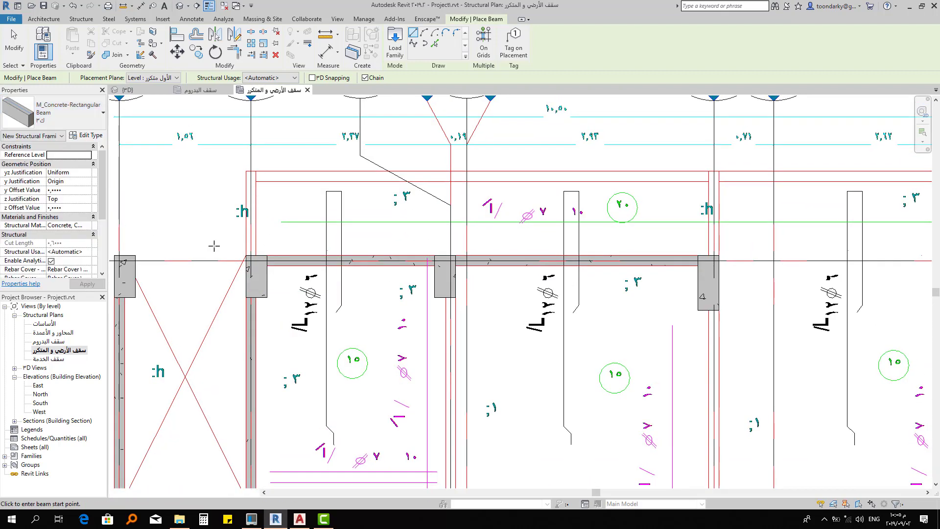
{"action": "left_click", "coordinate": [250, 260]}
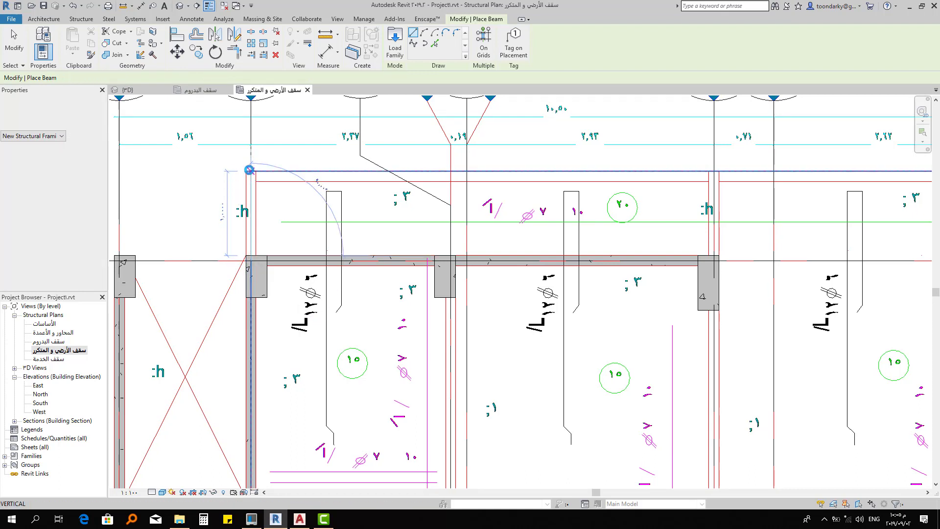
{"action": "left_click", "coordinate": [249, 169]}
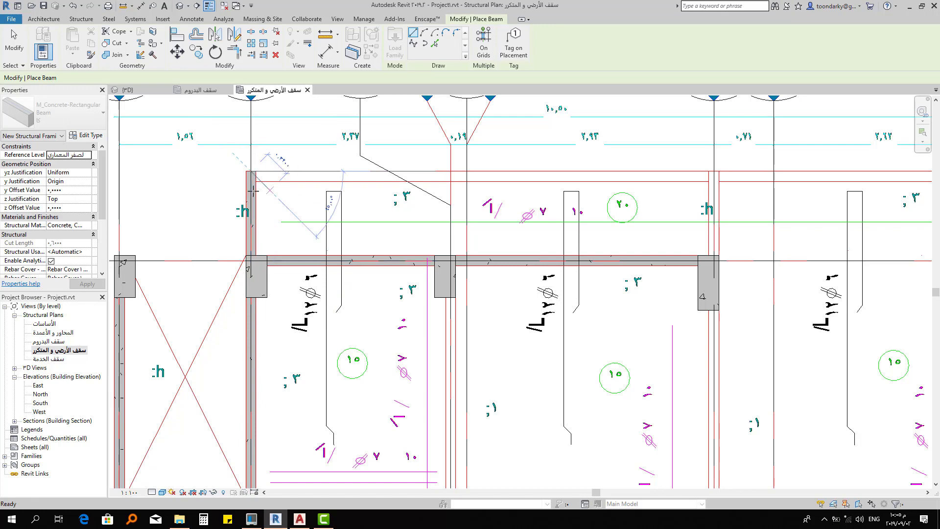
{"action": "key", "text": "Escape"}
{"action": "key", "text": "Escape"}
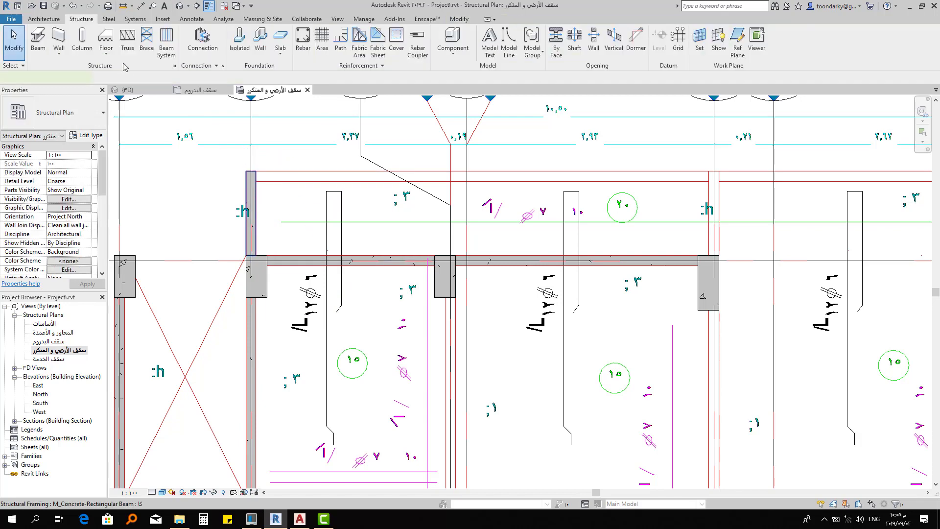
Copy the short vertical beam to the next column to the right
{"action": "left_click", "coordinate": [255, 236]}
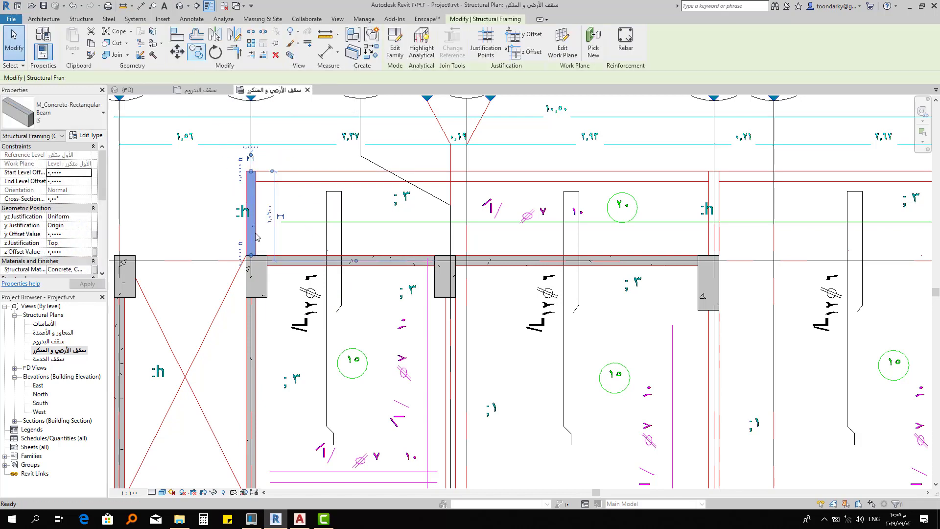
{"action": "left_click_drag", "start_coordinate": [257, 237], "coordinate": [253, 260]}
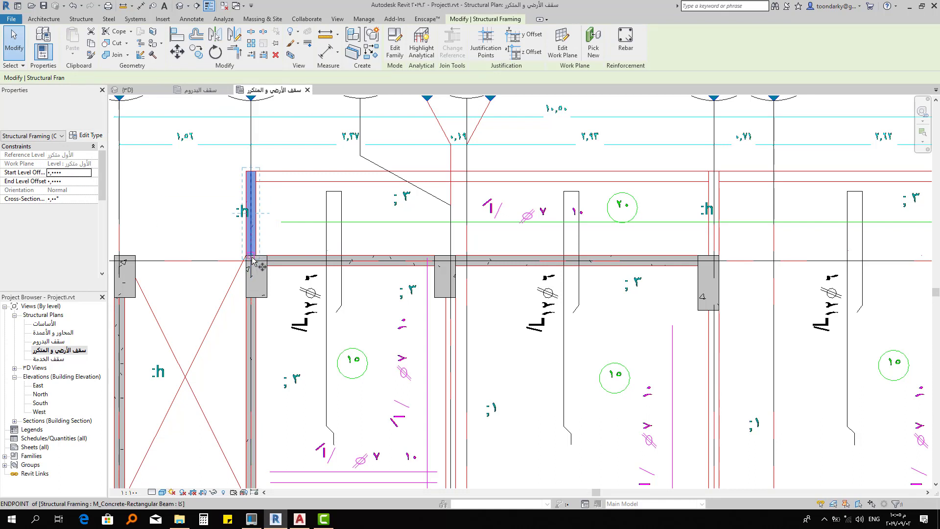
{"action": "left_click_drag", "start_coordinate": [252, 259], "coordinate": [713, 255]}
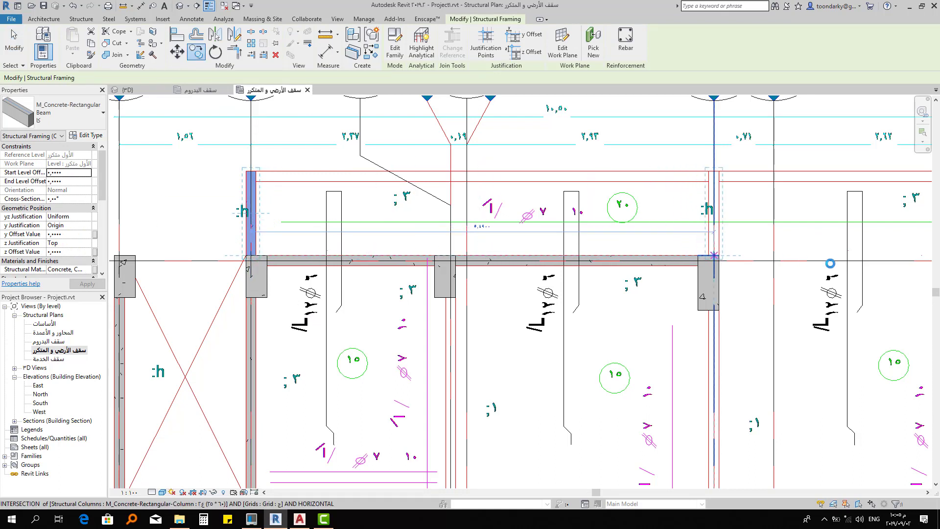
{"action": "middle_click_drag", "start_coordinate": [783, 272], "coordinate": [419, 290]}
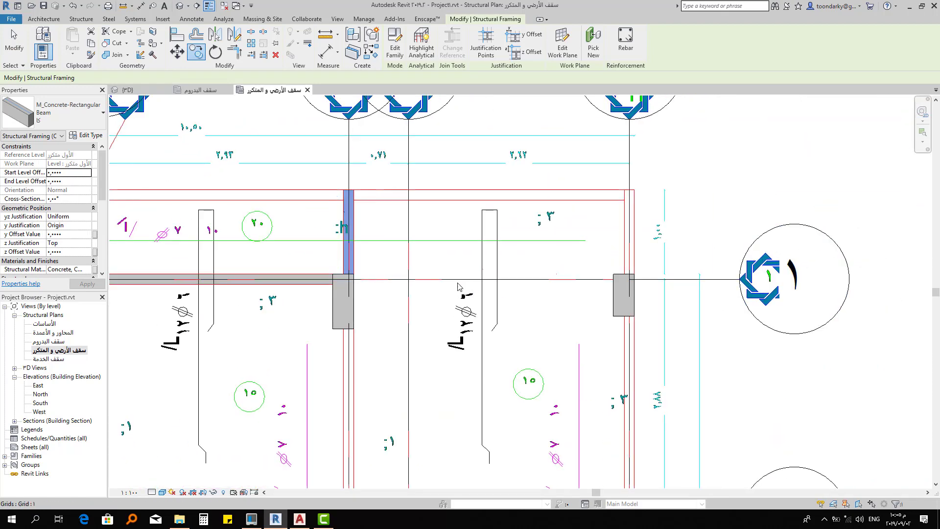
Copy the short beam again from its lower end to the far-right column intersection
{"action": "left_click", "coordinate": [195, 52]}
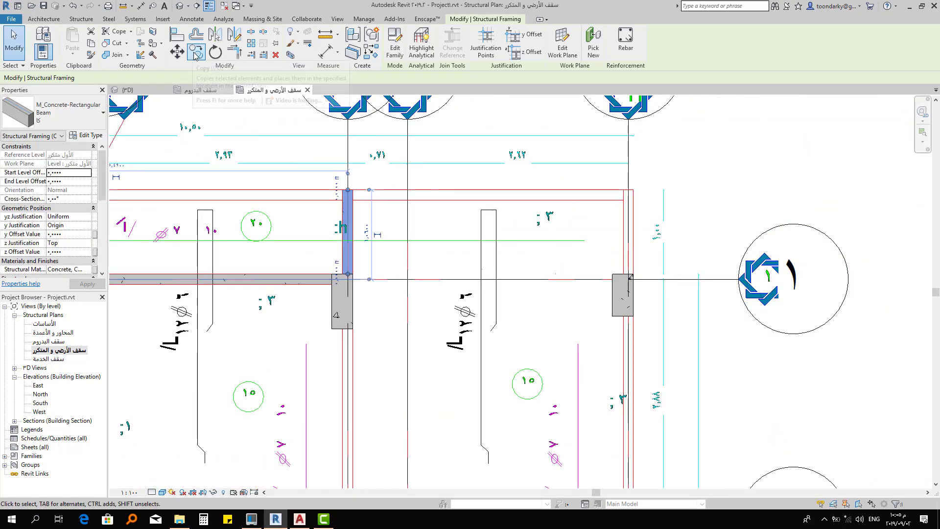
{"action": "left_click", "coordinate": [347, 274]}
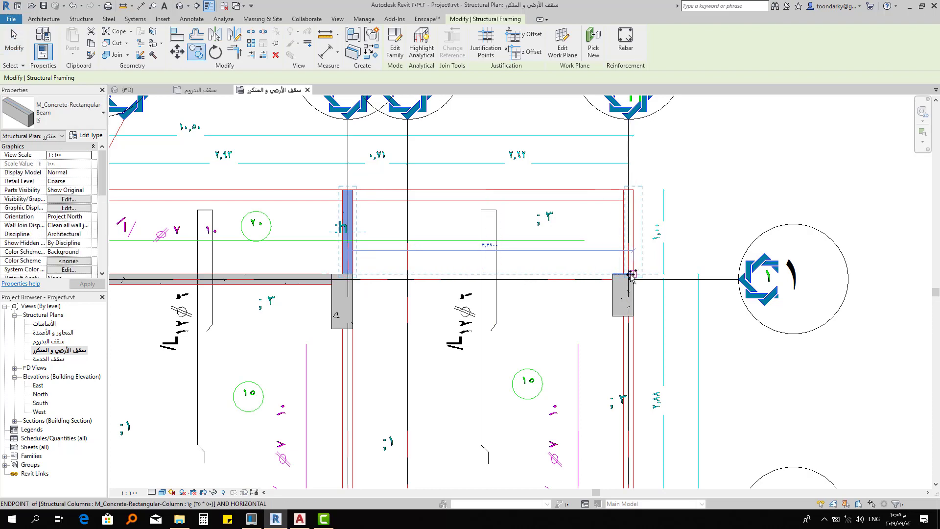
{"action": "left_click", "coordinate": [630, 275]}
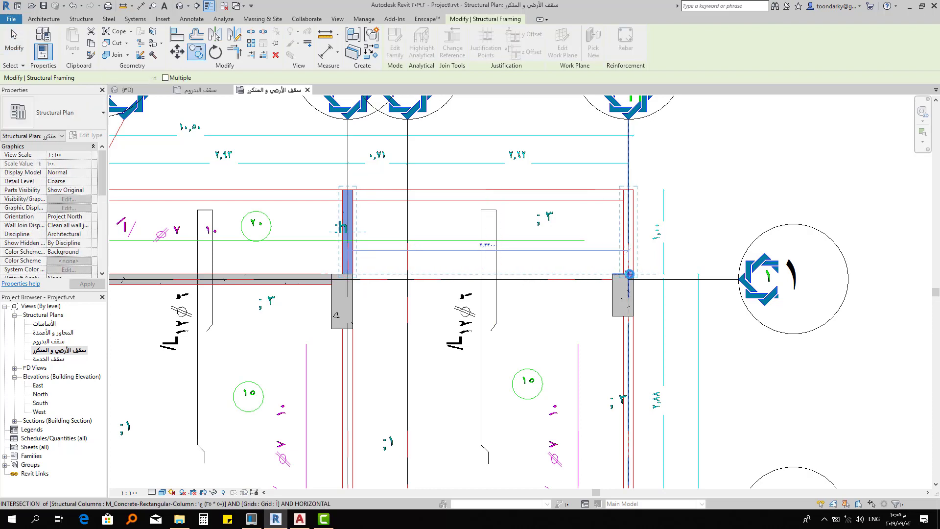
{"action": "left_click", "coordinate": [630, 274]}
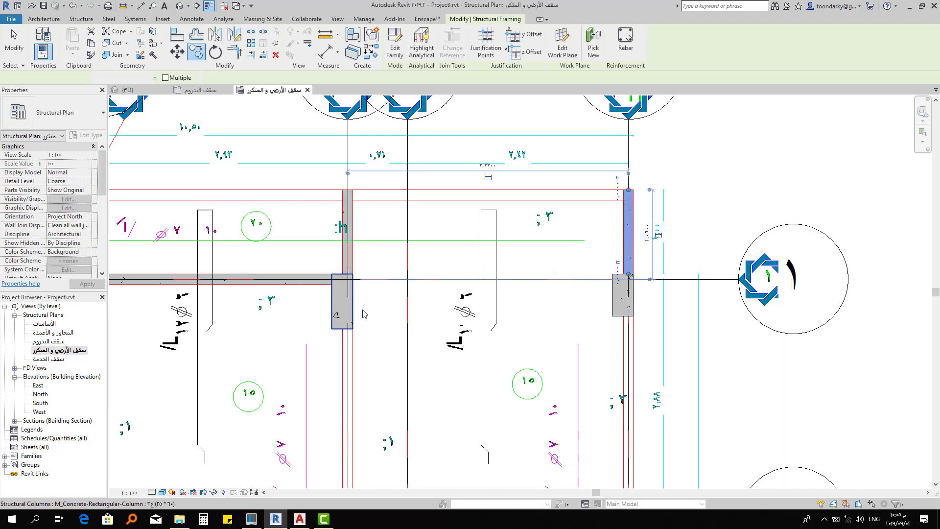
Pan back to the left-hand bays and start the Structure > Beam tool
{"action": "middle_click_drag", "start_coordinate": [499, 319], "coordinate": [646, 323]}
{"action": "middle_click_drag", "start_coordinate": [563, 323], "coordinate": [711, 331]}
{"action": "middle_click_drag", "start_coordinate": [294, 309], "coordinate": [442, 311]}
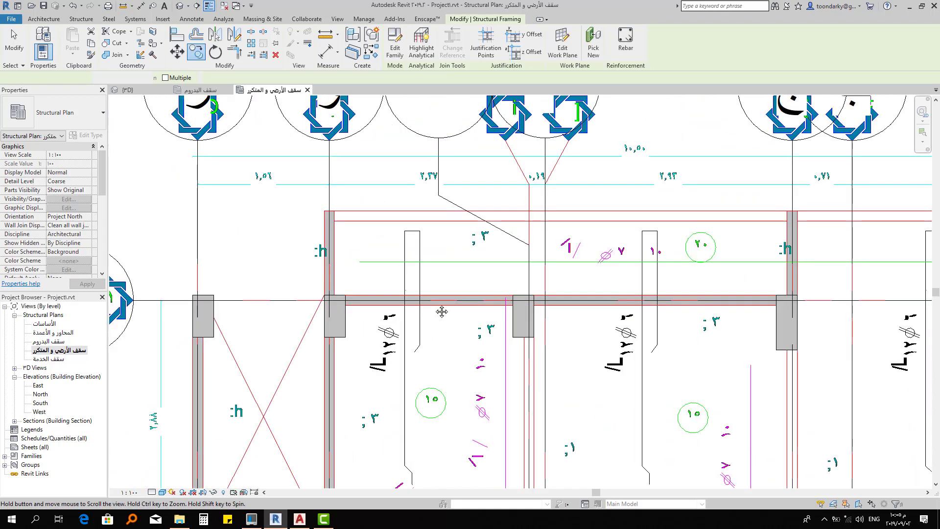
{"action": "left_click", "coordinate": [81, 18]}
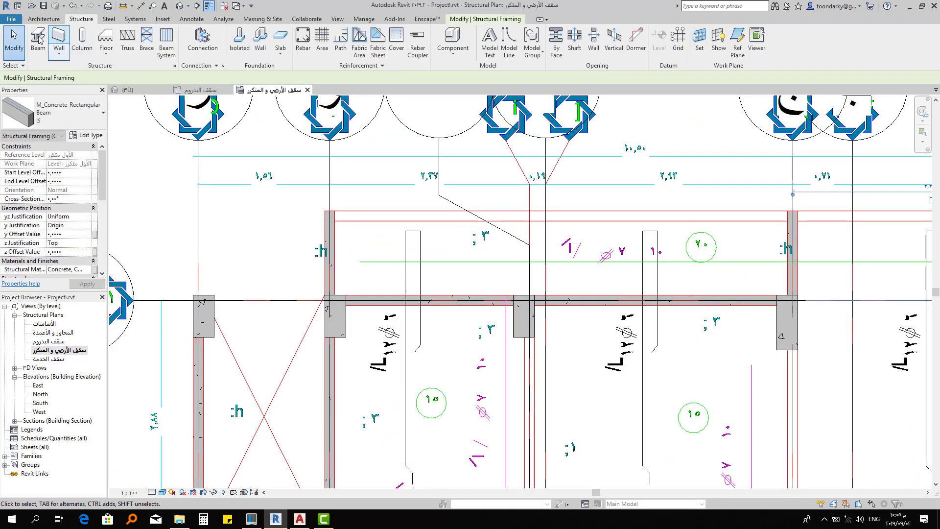
{"action": "left_click", "coordinate": [39, 40]}
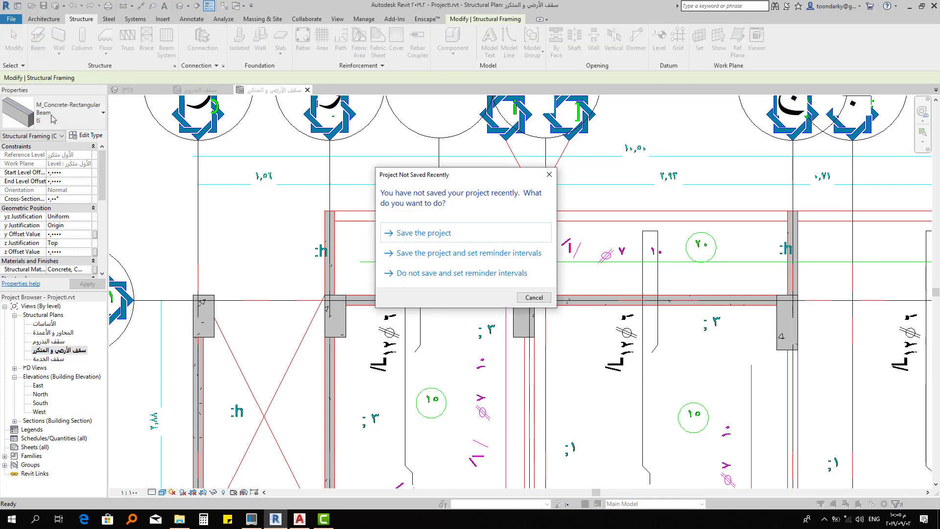
Dismiss the save reminder and pick the ك3 concrete beam type
{"action": "key", "text": "Escape"}
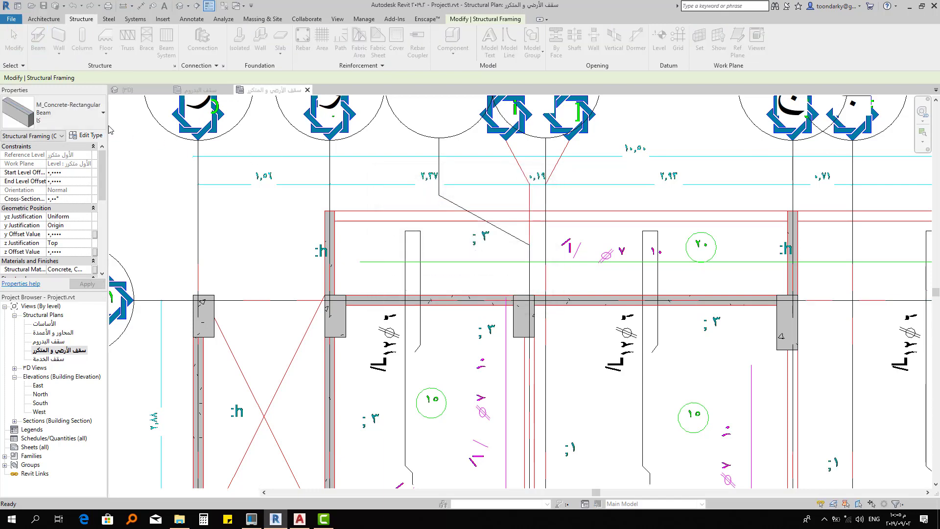
{"action": "left_click", "coordinate": [63, 122]}
{"action": "scroll", "coordinate": [54, 186], "scroll_direction": "up", "scroll_amount": 2}
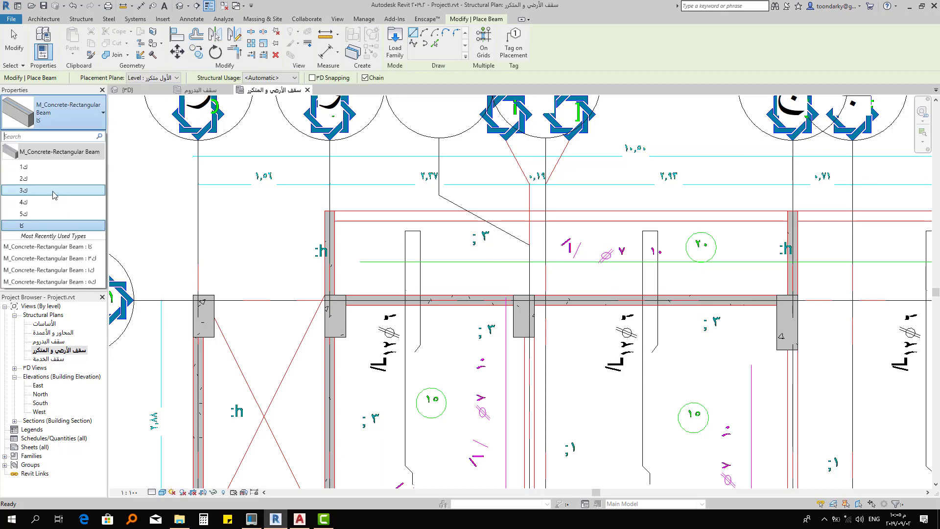
{"action": "left_click", "coordinate": [29, 192]}
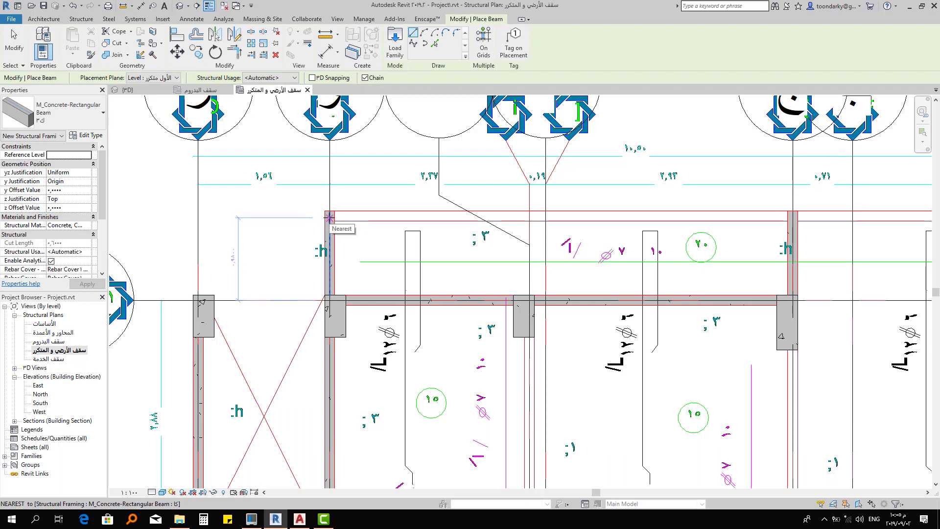
Draw a beam along the top edge between the short vertical beams' top ends
{"action": "middle_click_drag", "start_coordinate": [565, 225], "coordinate": [330, 227]}
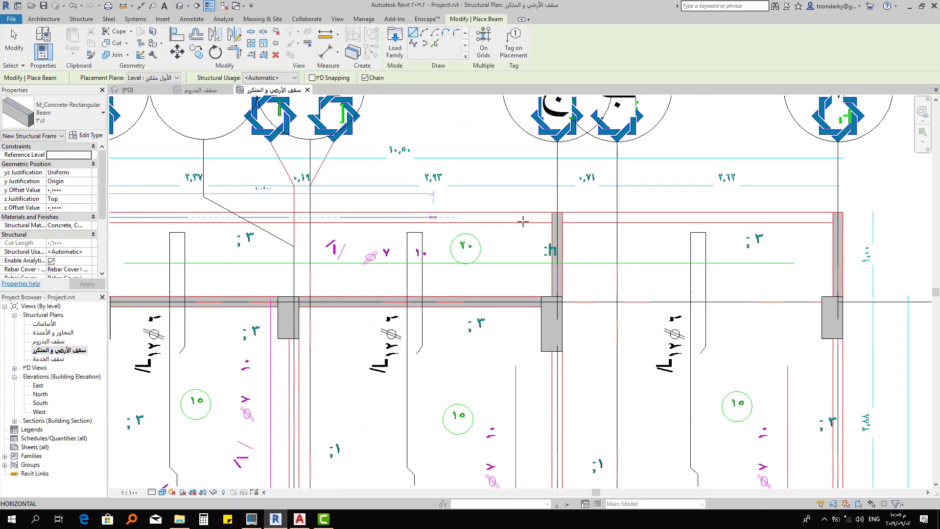
{"action": "left_click", "coordinate": [557, 216]}
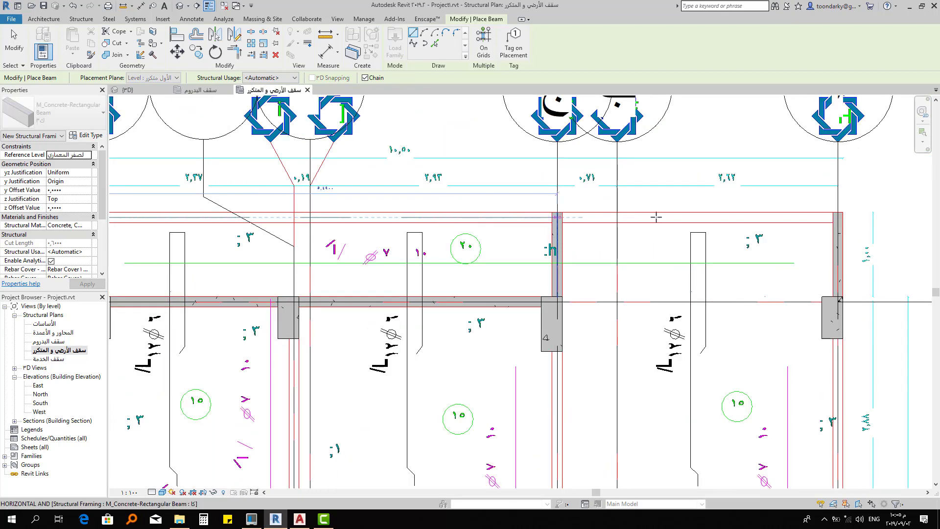
{"action": "left_click", "coordinate": [839, 215]}
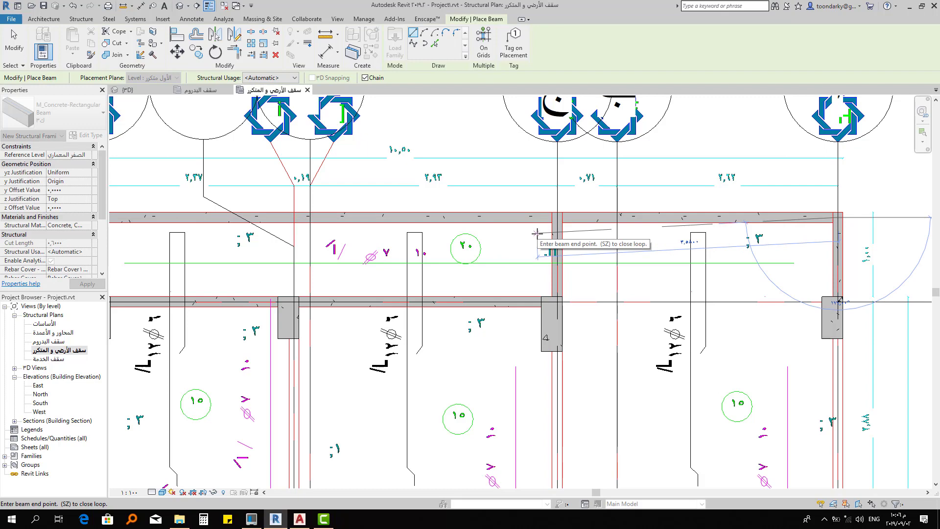
Draw a beam along grid أ from the grid ٣ column to grid ٤
{"action": "middle_click_drag", "start_coordinate": [698, 404], "coordinate": [755, 353]}
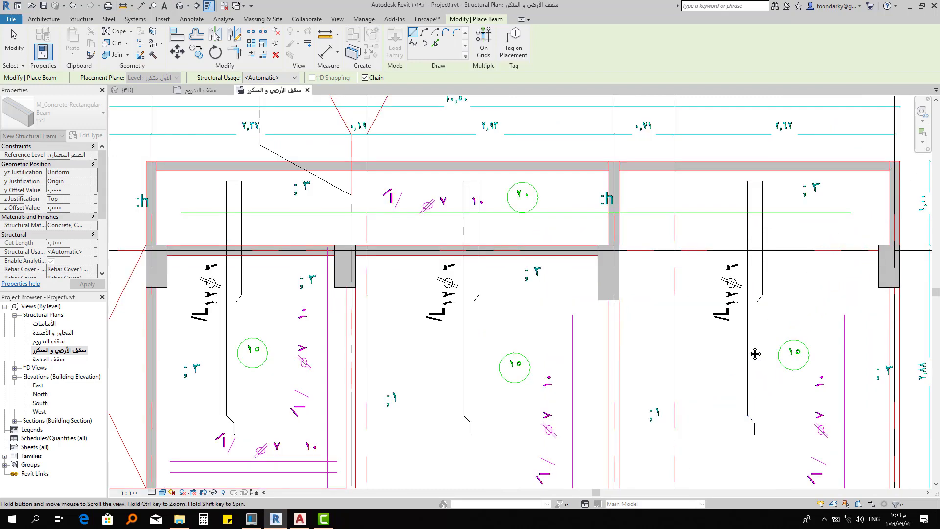
{"action": "scroll", "coordinate": [731, 337], "scroll_direction": "down", "scroll_amount": 2}
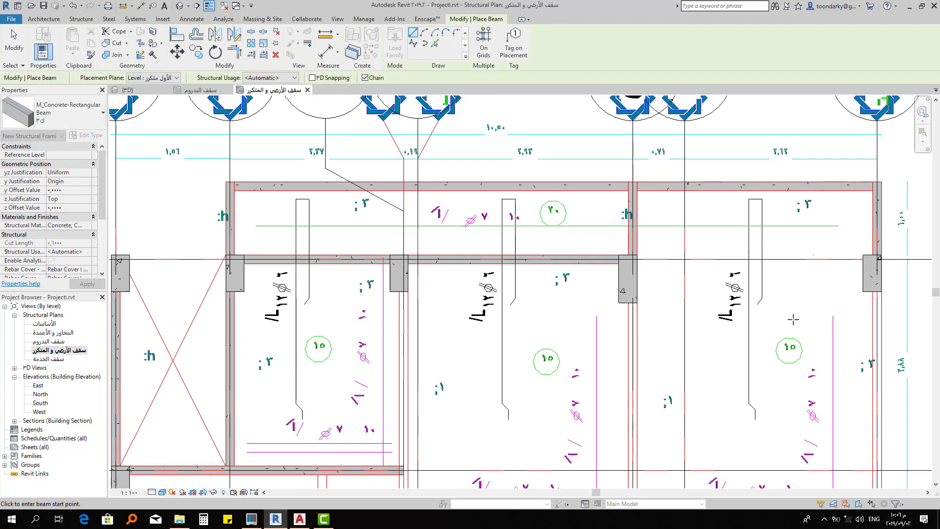
{"action": "middle_click_drag", "start_coordinate": [690, 307], "coordinate": [513, 266]}
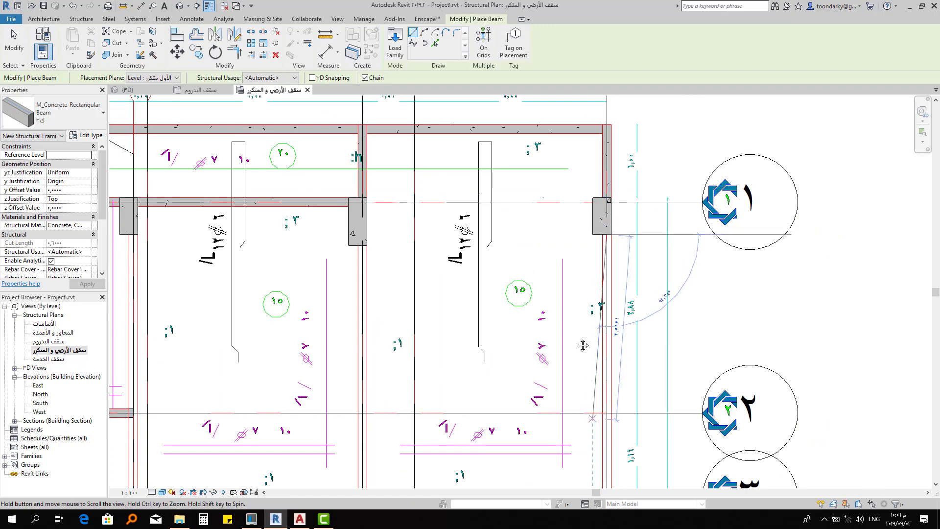
{"action": "middle_click_drag", "start_coordinate": [585, 343], "coordinate": [550, 67]}
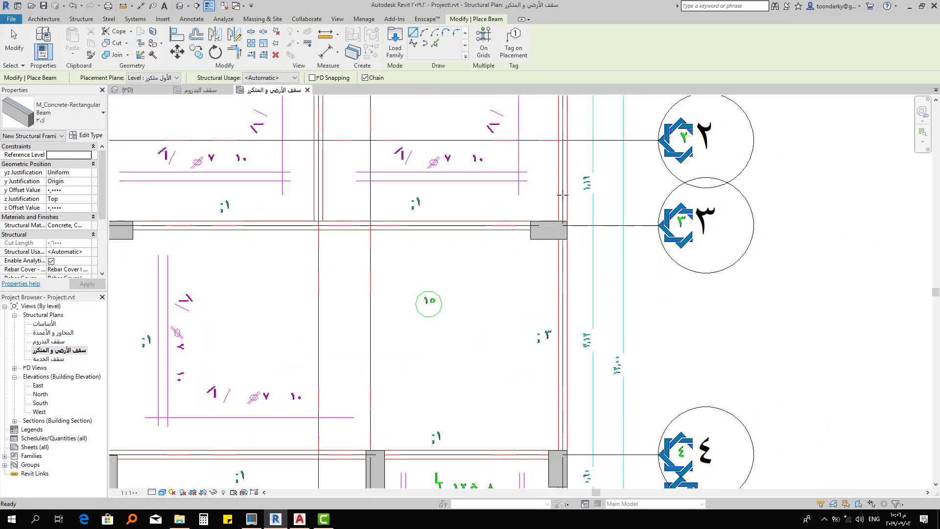
{"action": "left_click", "coordinate": [563, 222]}
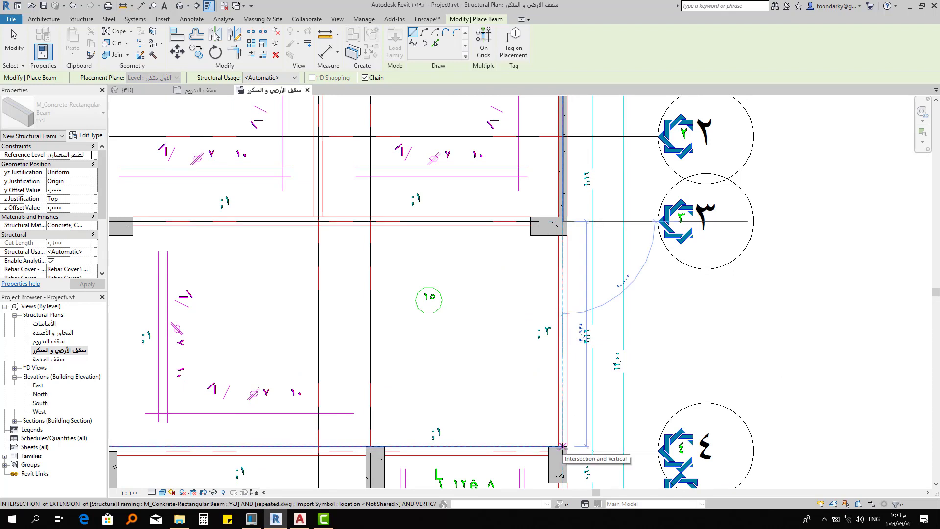
{"action": "left_click", "coordinate": [557, 417]}
Continue the beam down grid أ to grid ٦, then along grid ٦ to the next column
{"action": "middle_click_drag", "start_coordinate": [576, 262], "coordinate": [649, 143]}
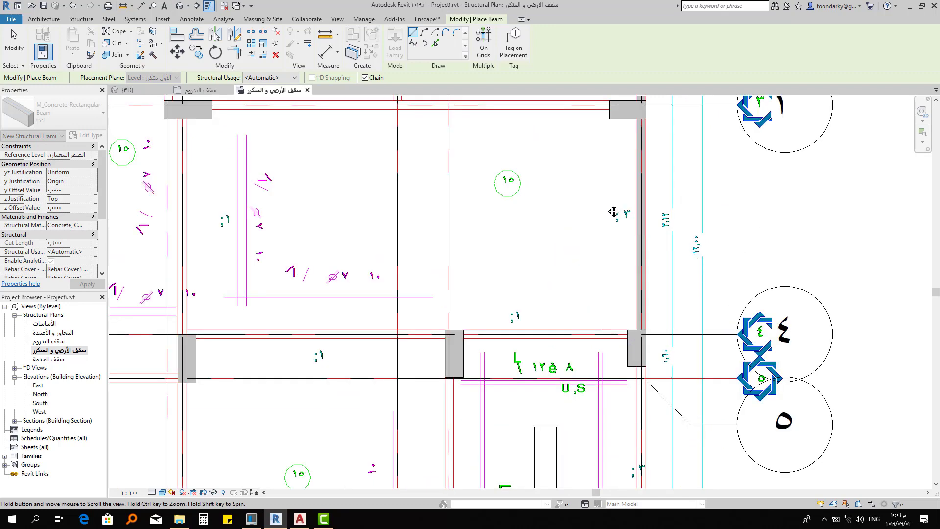
{"action": "mouse_move", "coordinate": [586, 362]}
{"action": "middle_mouse_down"}
{"action": "mouse_move", "coordinate": [641, 301]}
{"action": "mouse_move", "coordinate": [612, 274]}
{"action": "middle_mouse_up"}
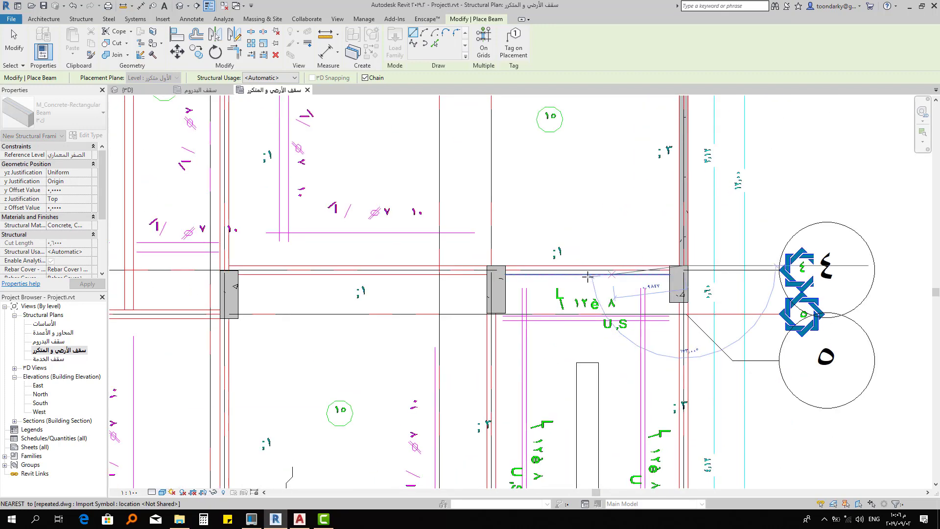
{"action": "middle_click_drag", "start_coordinate": [518, 151], "coordinate": [419, 98]}
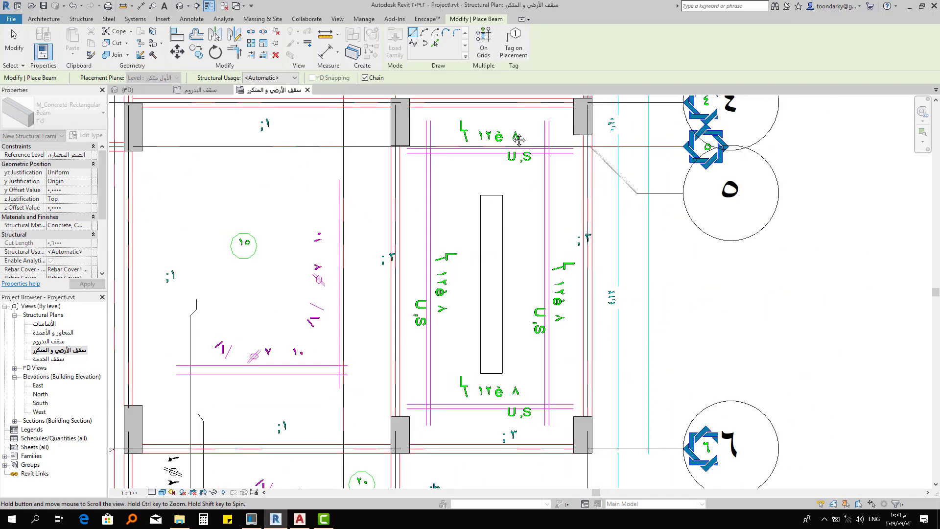
{"action": "middle_click_drag", "start_coordinate": [589, 404], "coordinate": [523, 270]}
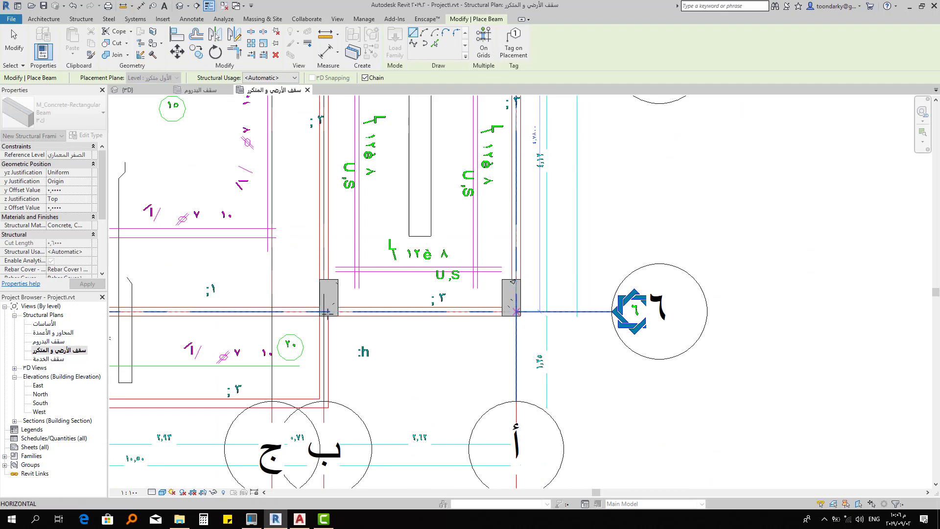
{"action": "left_click", "coordinate": [516, 311]}
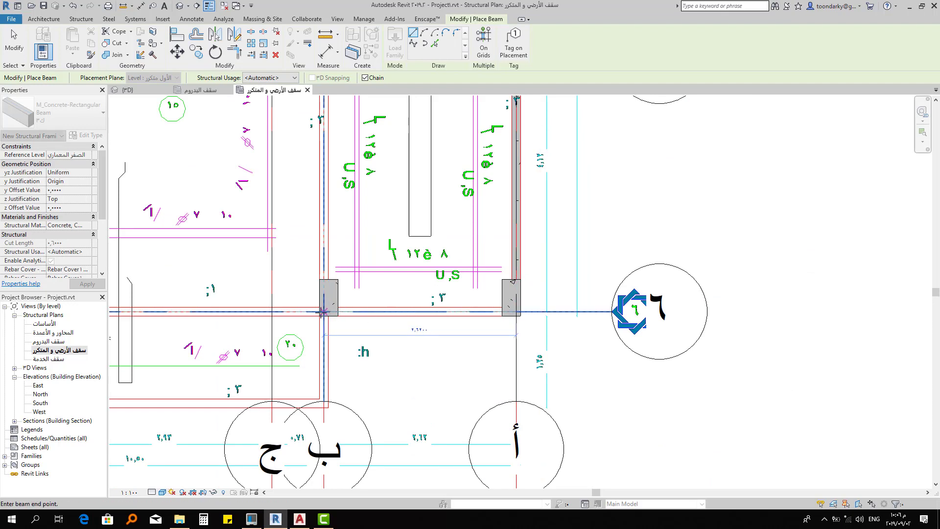
{"action": "left_click", "coordinate": [323, 311]}
{"action": "key", "text": "Escape"}
{"action": "key", "text": "Escape"}
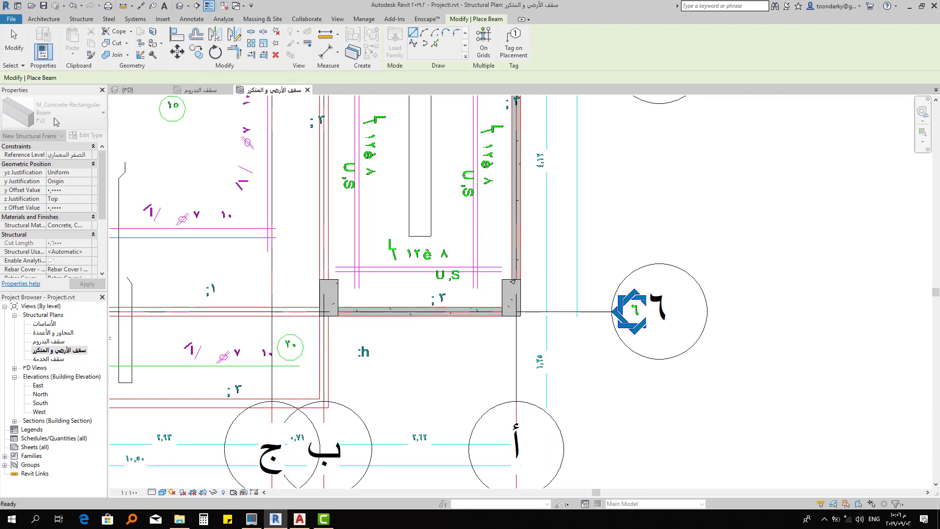
Switch beam type and draw a vertical beam from the grid ٦ column to the grid below
{"action": "left_click", "coordinate": [55, 121]}
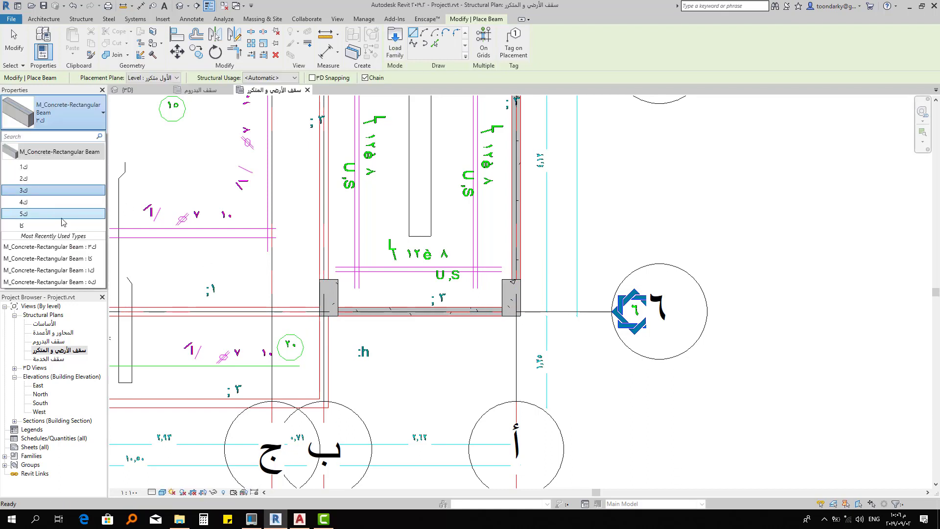
{"action": "left_click", "coordinate": [62, 226]}
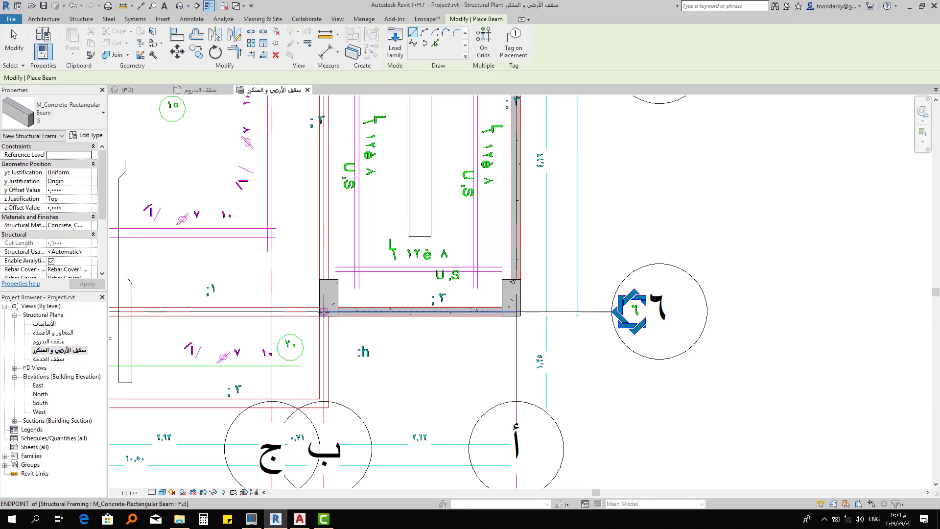
{"action": "left_click", "coordinate": [327, 337]}
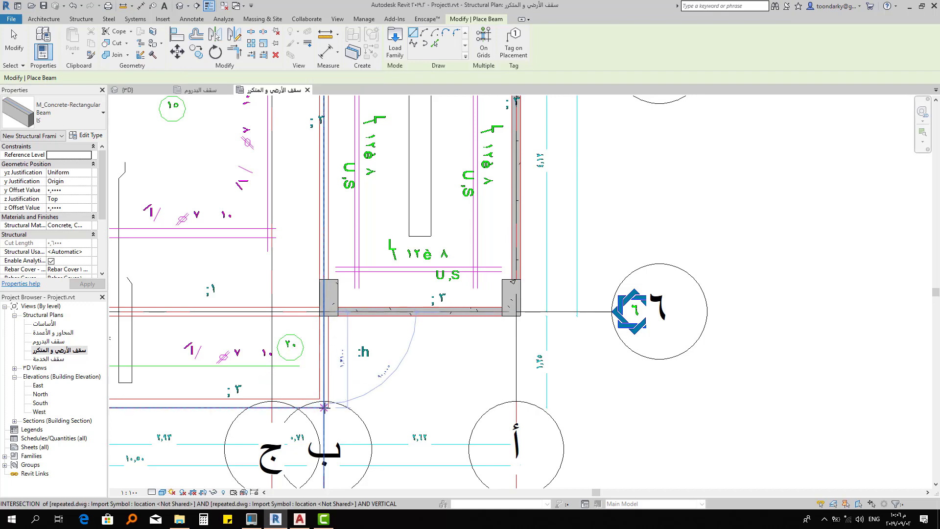
{"action": "left_click", "coordinate": [425, 376]}
Draw a beam along grid د near grids ز, و and هـ
{"action": "scroll", "coordinate": [426, 376], "scroll_direction": "down", "scroll_amount": 1}
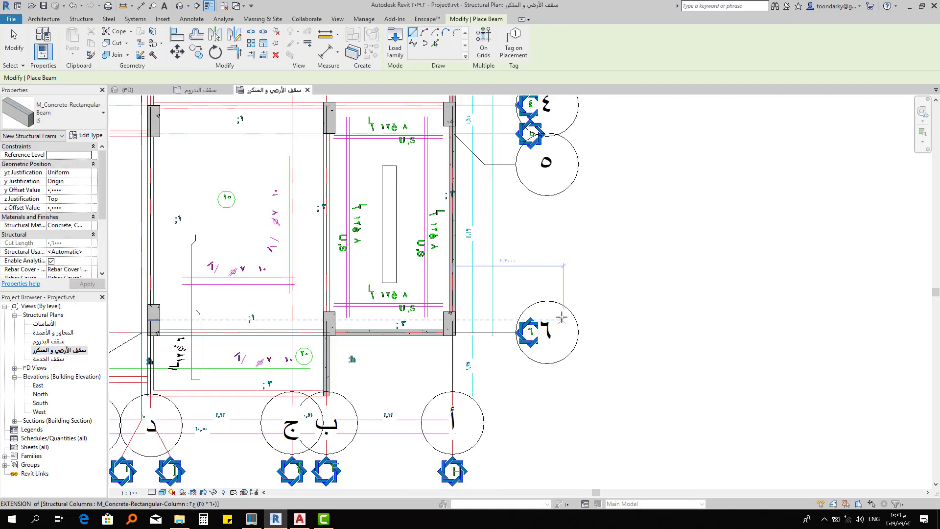
{"action": "middle_click_drag", "start_coordinate": [268, 303], "coordinate": [475, 314]}
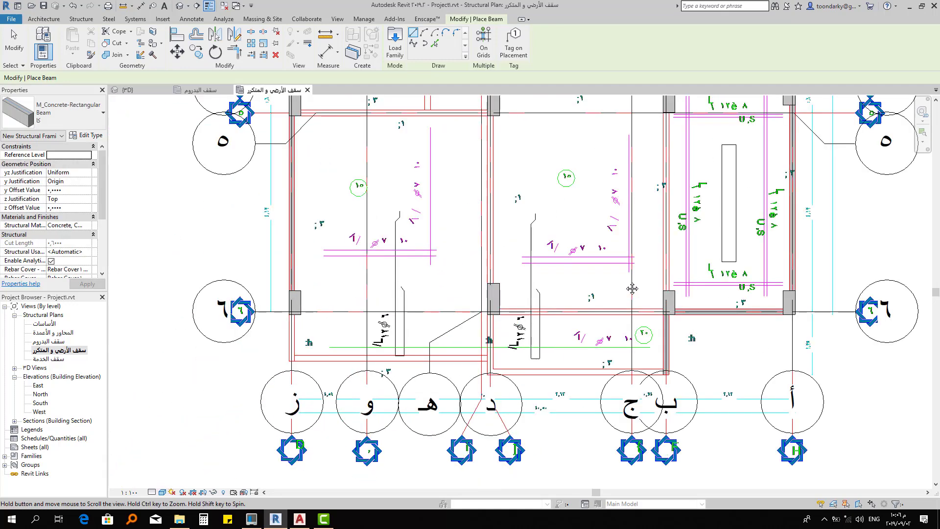
{"action": "scroll", "coordinate": [504, 337], "scroll_direction": "up", "scroll_amount": 2}
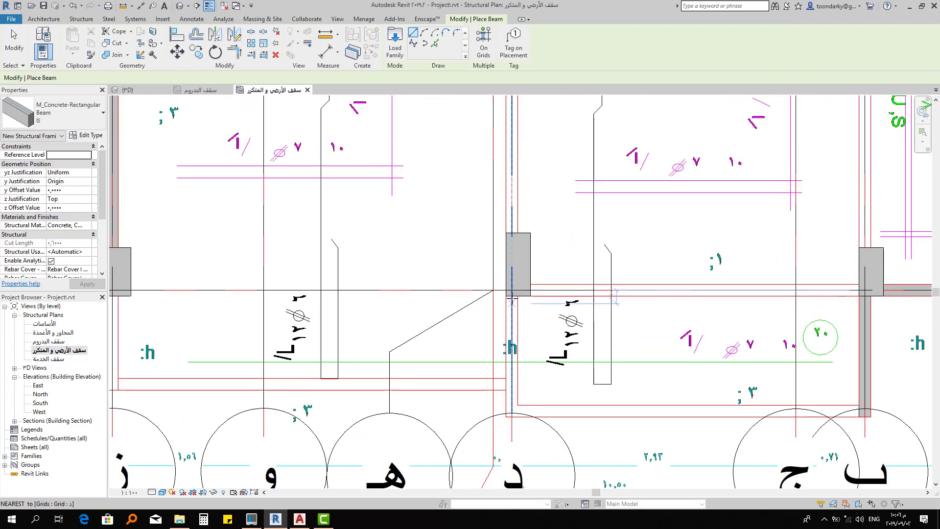
{"action": "left_click", "coordinate": [512, 294]}
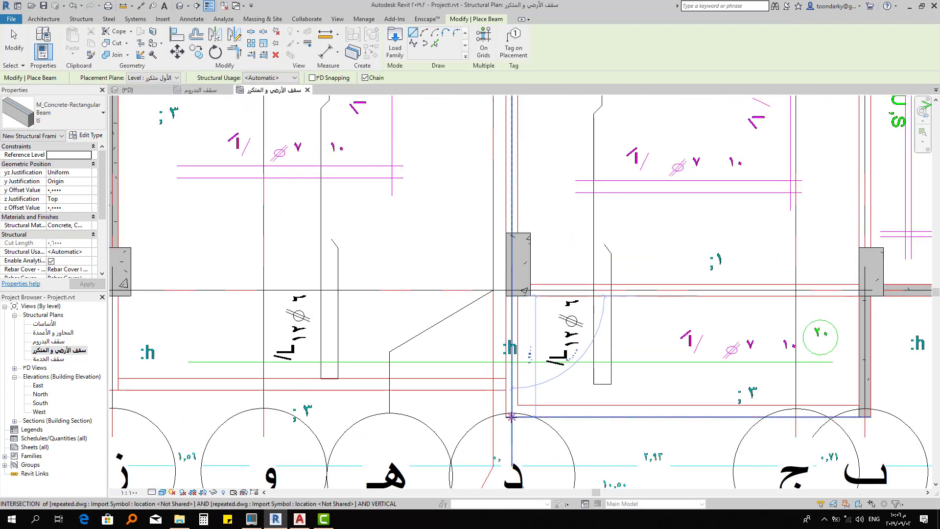
{"action": "left_click", "coordinate": [435, 399]}
{"action": "key", "text": "Escape"}
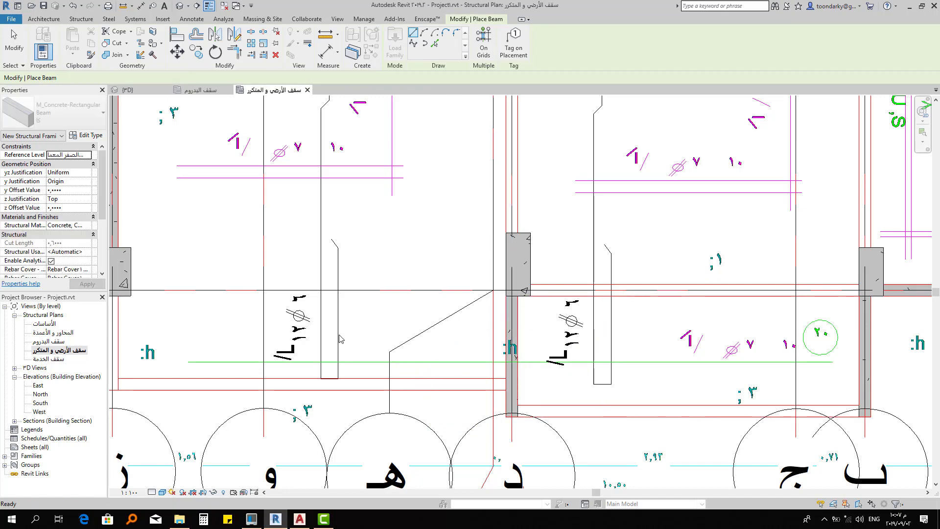
Draw a vertical beam from the left grid ٦ column down to the bottom edge
{"action": "middle_click_drag", "start_coordinate": [405, 335], "coordinate": [574, 335]}
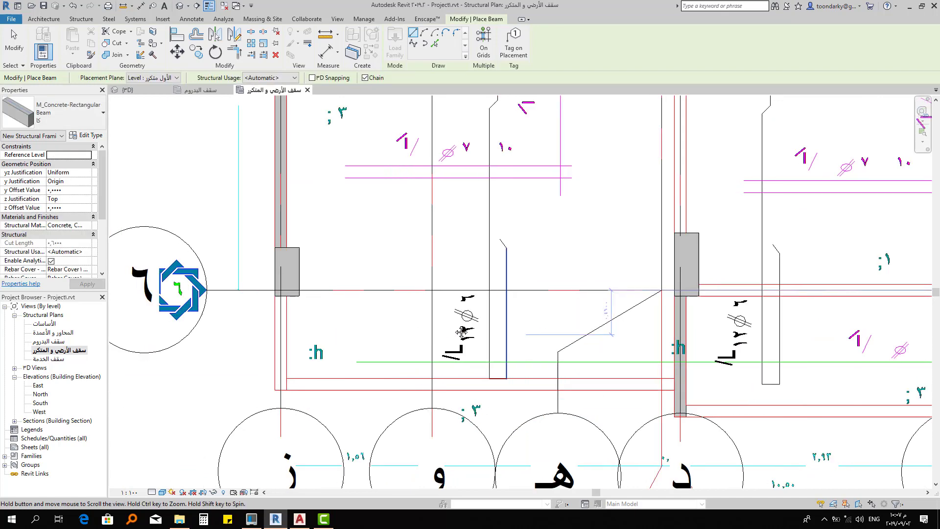
{"action": "left_click", "coordinate": [281, 296]}
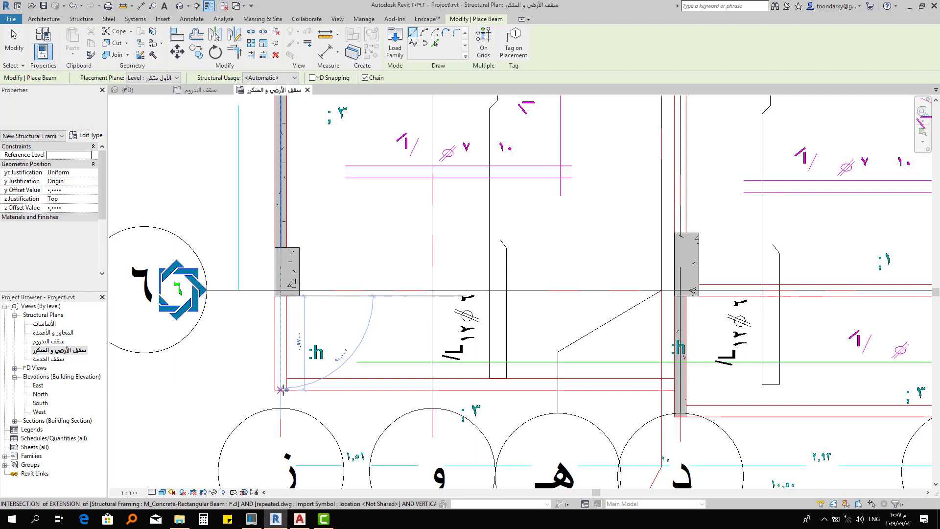
{"action": "left_click", "coordinate": [341, 337]}
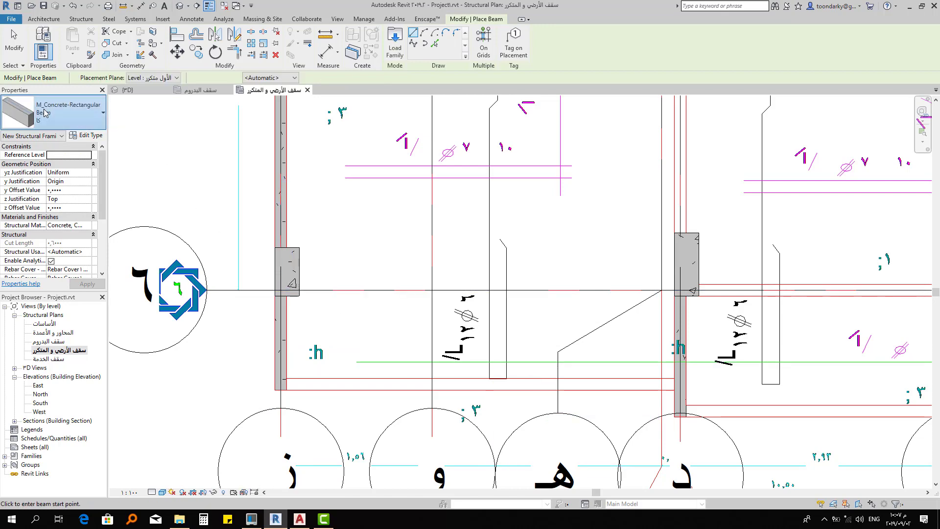
With another beam type, draw the bottom-edge beam from the lower-left corner to the grid د column
{"action": "left_click", "coordinate": [45, 113]}
{"action": "left_click", "coordinate": [58, 213]}
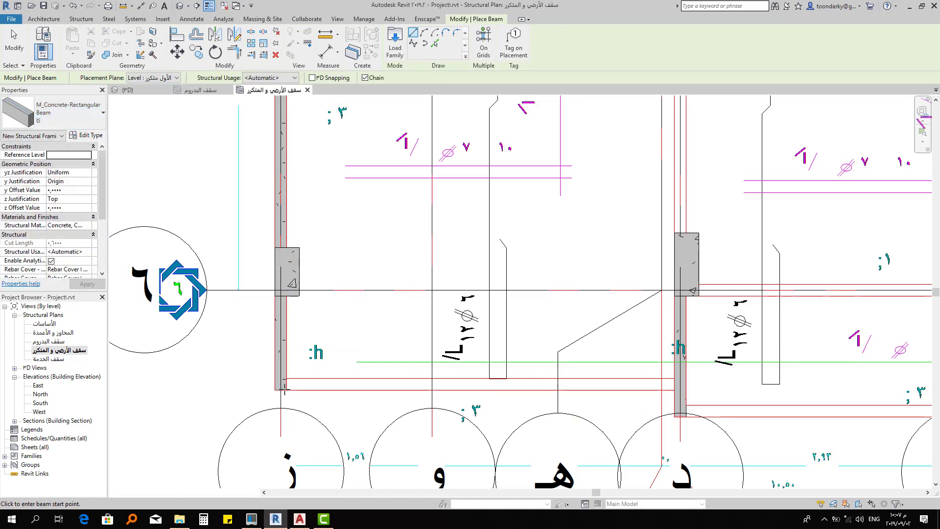
{"action": "left_click", "coordinate": [280, 385]}
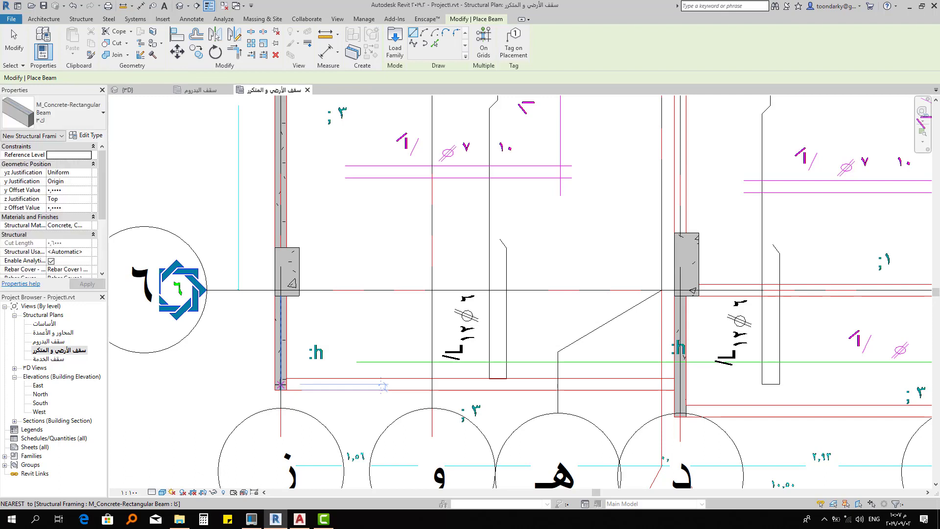
{"action": "left_click", "coordinate": [588, 397]}
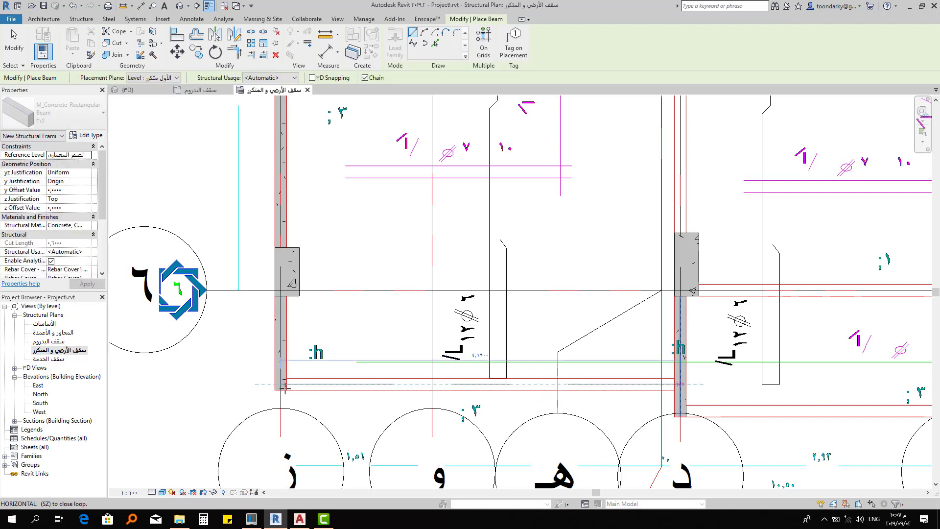
{"action": "left_click", "coordinate": [680, 385]}
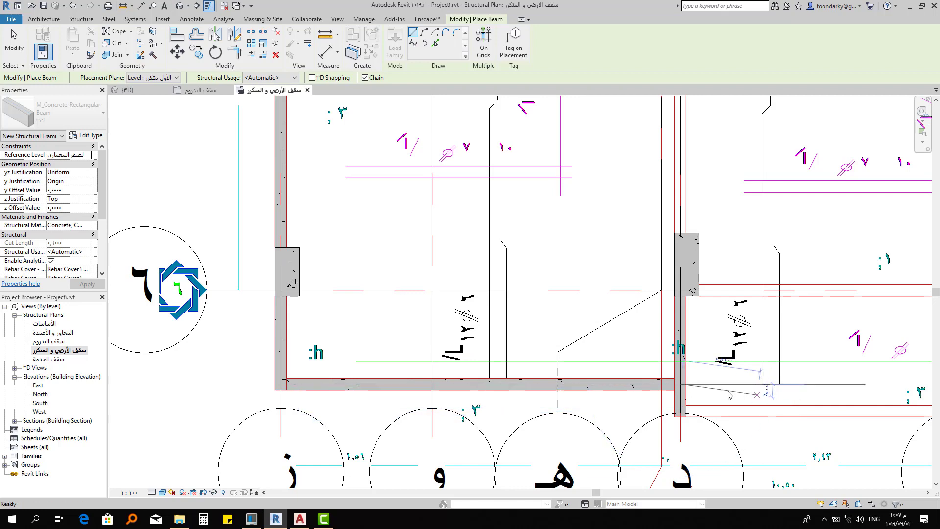
{"action": "key", "text": "Escape"}
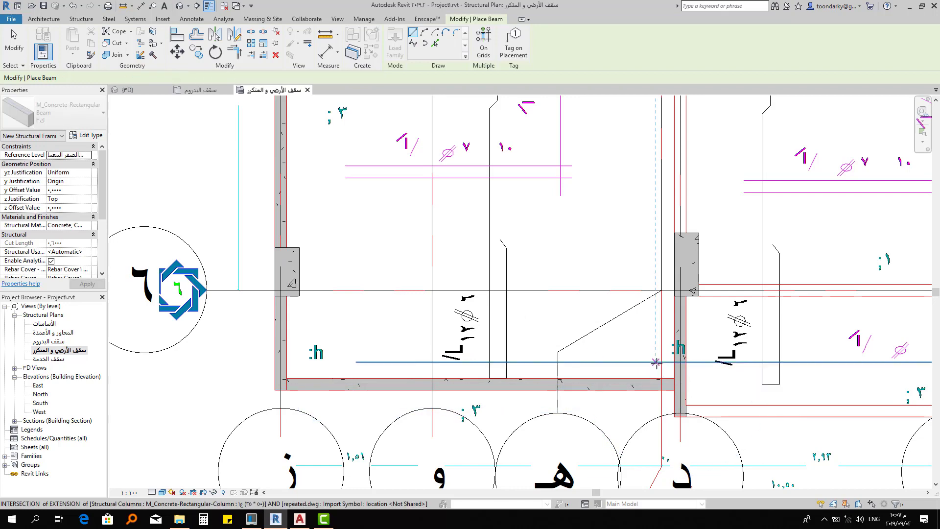
Draw a beam from the grid د column bottom across to the right column at grid ب
{"action": "middle_click_drag", "start_coordinate": [680, 404], "coordinate": [466, 313]}
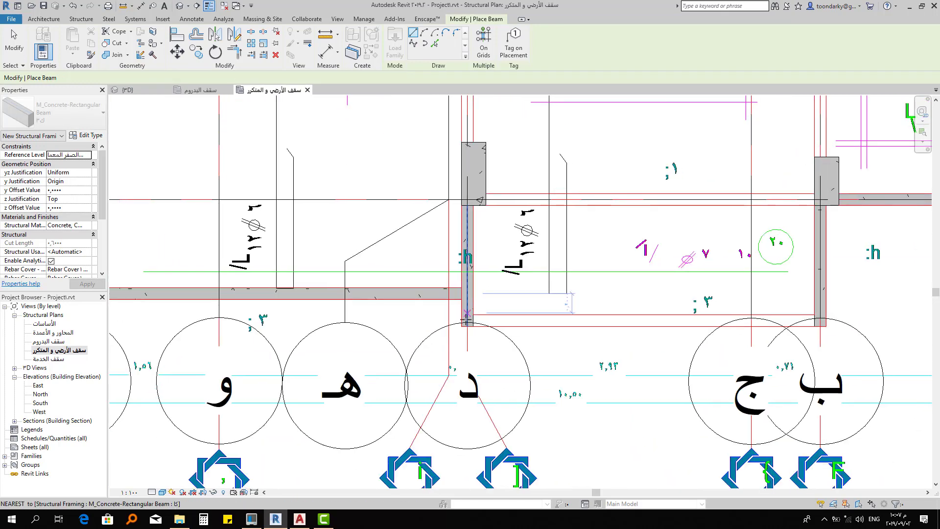
{"action": "left_click", "coordinate": [467, 321]}
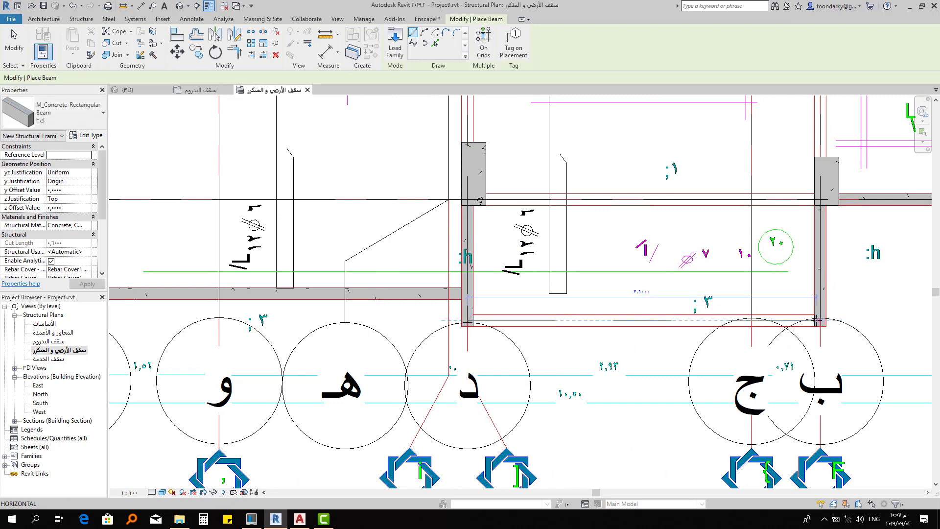
{"action": "left_click", "coordinate": [820, 321]}
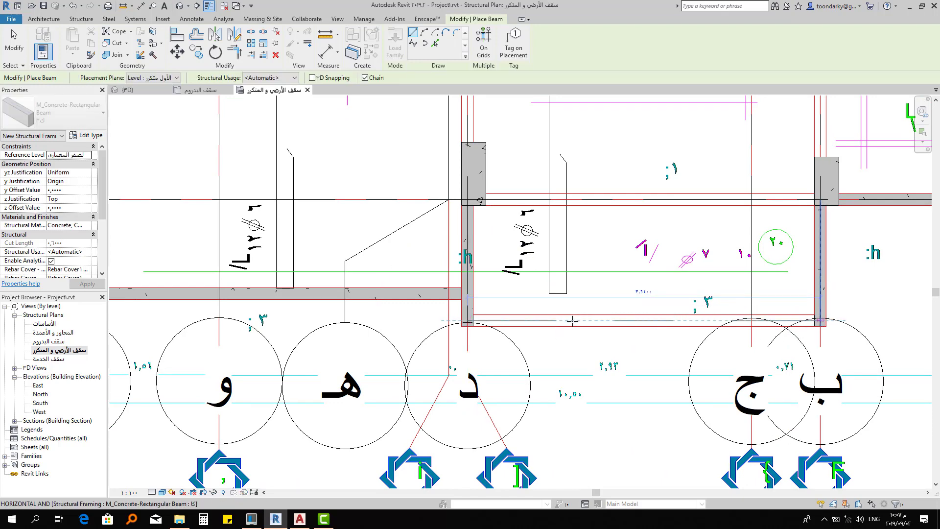
{"action": "key", "text": "Escape"}
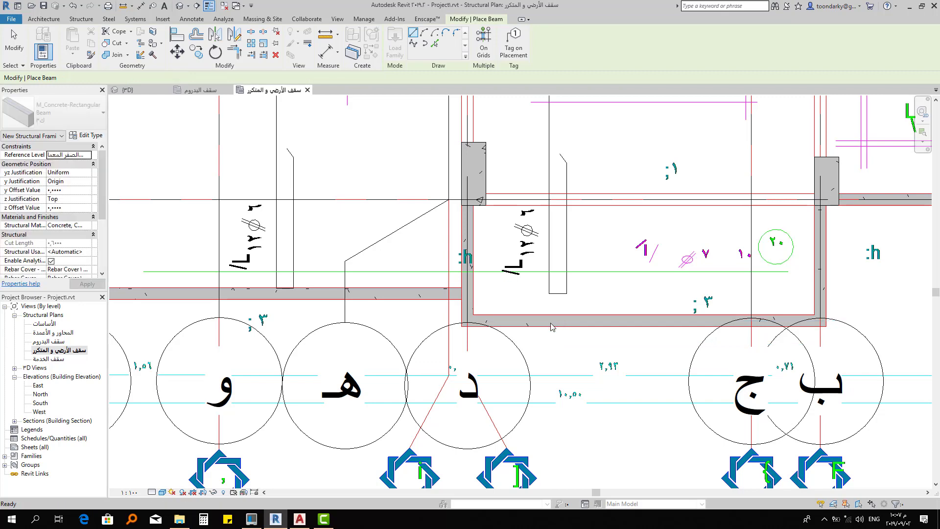
{"action": "key", "text": "Escape"}
{"action": "scroll", "coordinate": [550, 324], "scroll_direction": "up", "scroll_amount": 5}
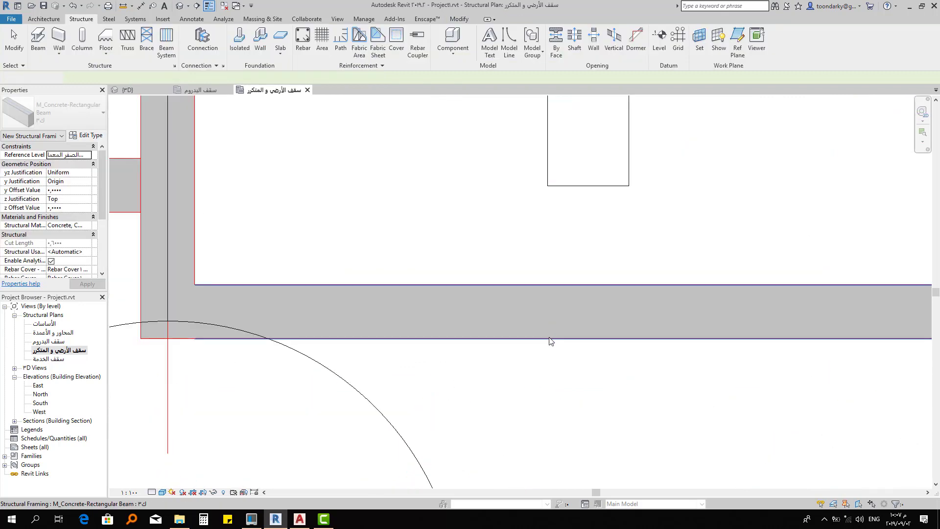
Switch the plan's visual style to Wireframe and zoom around the framing
{"action": "left_click", "coordinate": [162, 492]}
{"action": "left_click", "coordinate": [186, 433]}
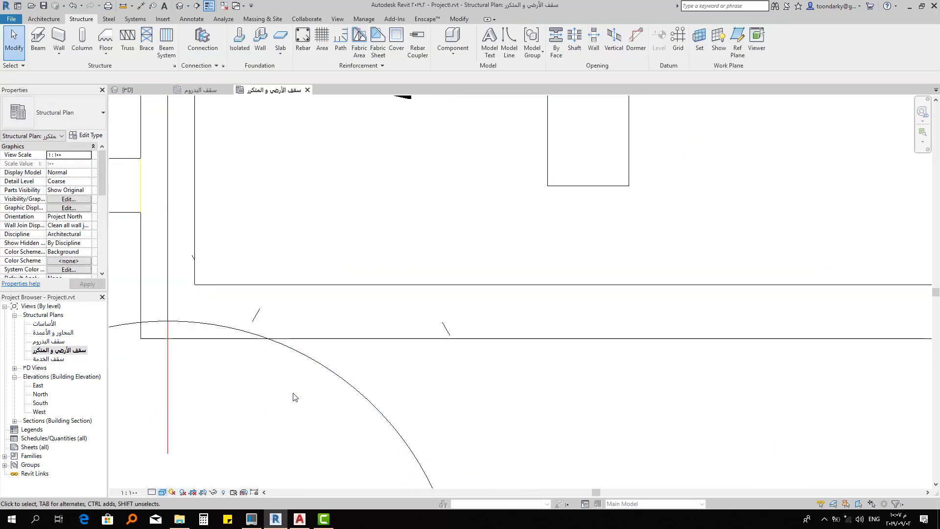
{"action": "scroll", "coordinate": [294, 292], "scroll_direction": "up", "scroll_amount": 2}
{"action": "scroll", "coordinate": [301, 279], "scroll_direction": "up", "scroll_amount": 2}
{"action": "scroll", "coordinate": [308, 290], "scroll_direction": "up", "scroll_amount": 2}
{"action": "scroll", "coordinate": [307, 291], "scroll_direction": "up", "scroll_amount": 2}
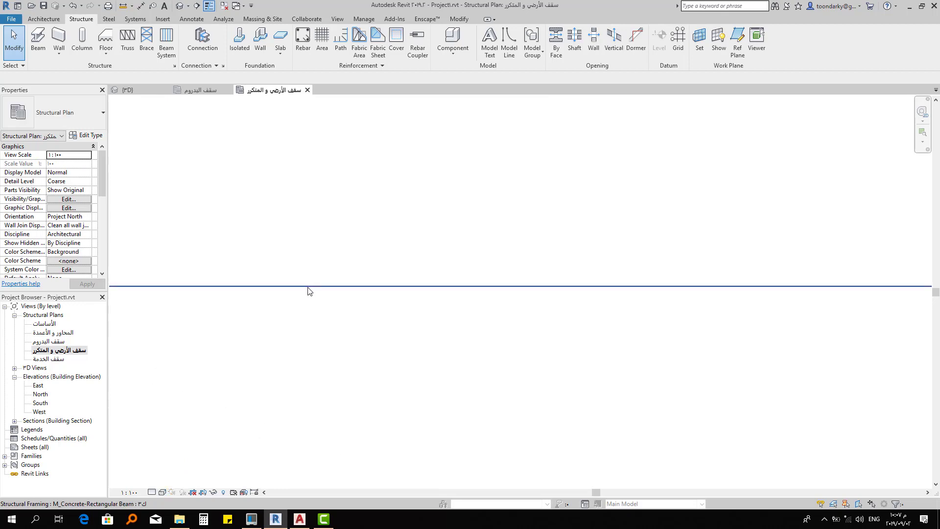
{"action": "scroll", "coordinate": [306, 286], "scroll_direction": "down", "scroll_amount": 2}
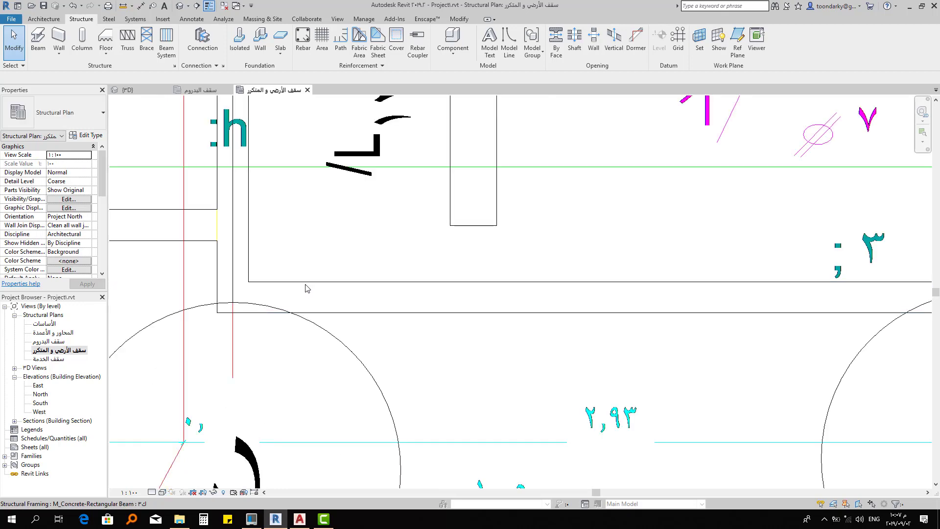
{"action": "scroll", "coordinate": [203, 275], "scroll_direction": "down", "scroll_amount": 3}
{"action": "scroll", "coordinate": [204, 275], "scroll_direction": "down", "scroll_amount": 2}
{"action": "scroll", "coordinate": [211, 279], "scroll_direction": "up", "scroll_amount": 2}
{"action": "scroll", "coordinate": [214, 280], "scroll_direction": "up", "scroll_amount": 2}
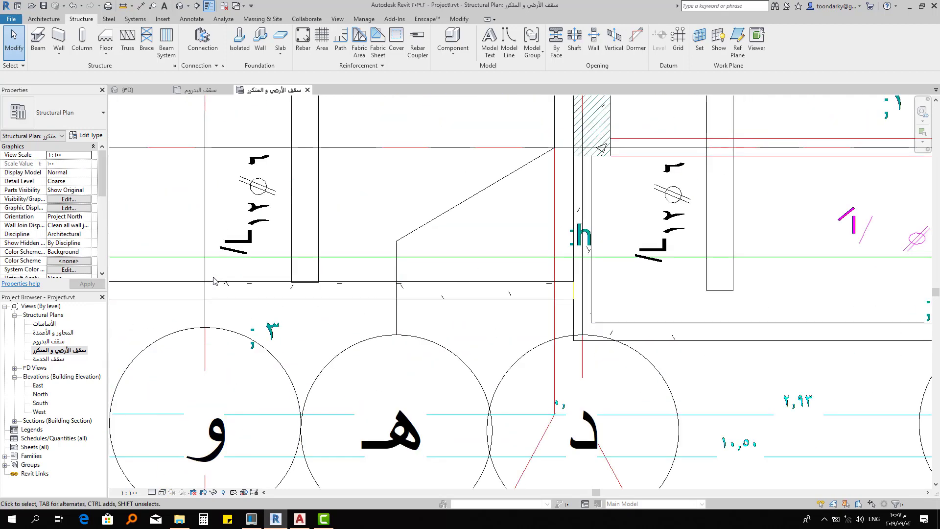
{"action": "scroll", "coordinate": [284, 307], "scroll_direction": "down", "scroll_amount": 2}
Pan and zoom to inspect the grid heads and the area around grids 2 to 5
{"action": "middle_click_drag", "start_coordinate": [175, 144], "coordinate": [385, 273]}
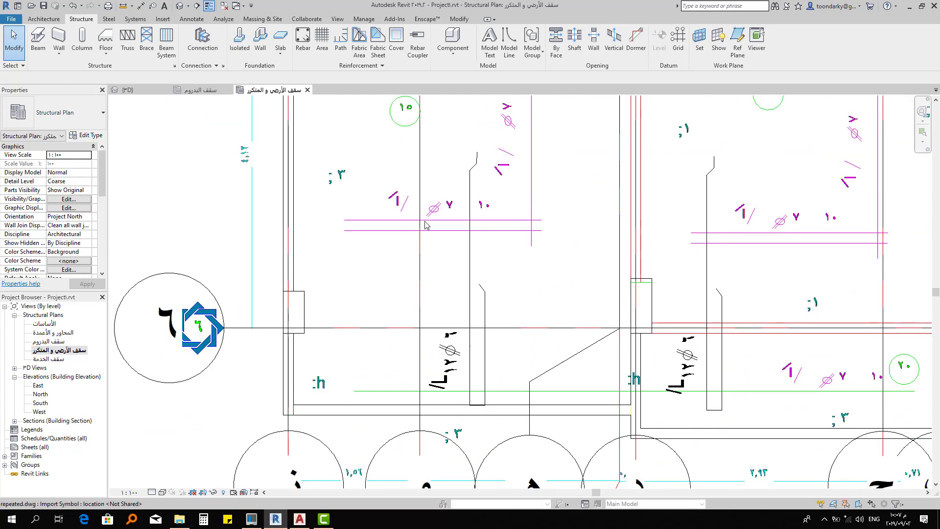
{"action": "scroll", "coordinate": [447, 188], "scroll_direction": "down", "scroll_amount": 3}
{"action": "scroll", "coordinate": [446, 187], "scroll_direction": "up", "scroll_amount": 2}
{"action": "mouse_move", "coordinate": [446, 188]}
{"action": "middle_mouse_down"}
{"action": "mouse_move", "coordinate": [446, 247]}
{"action": "mouse_move", "coordinate": [325, 282]}
{"action": "middle_mouse_up"}
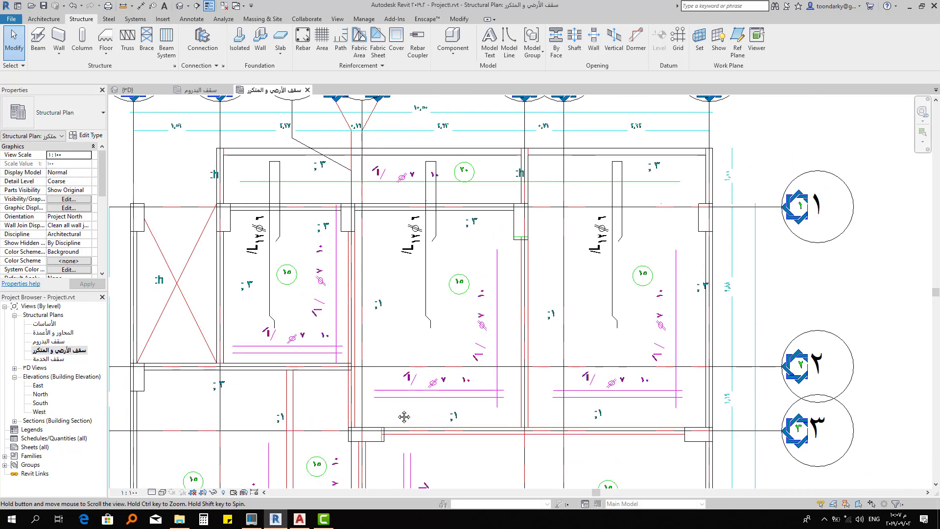
{"action": "scroll", "coordinate": [217, 147], "scroll_direction": "up", "scroll_amount": 1}
{"action": "scroll", "coordinate": [220, 150], "scroll_direction": "up", "scroll_amount": 4}
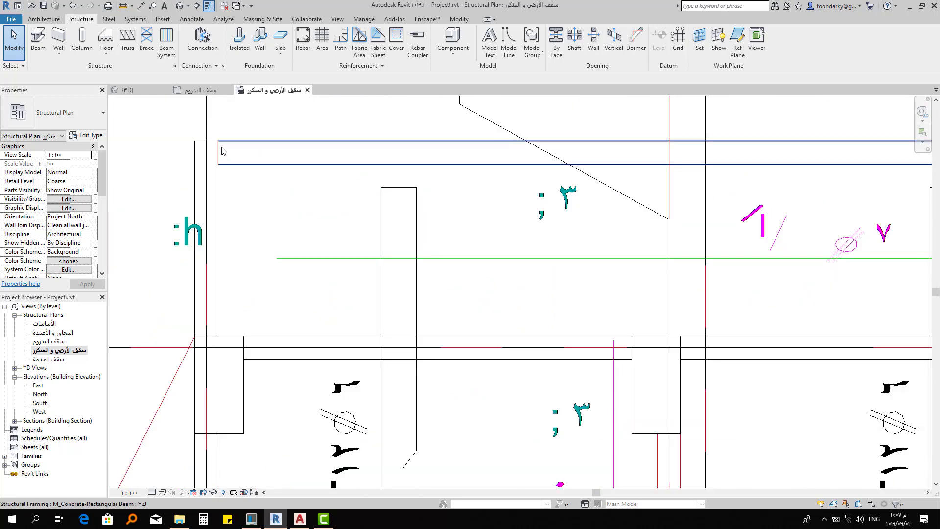
{"action": "scroll", "coordinate": [217, 146], "scroll_direction": "up", "scroll_amount": 4}
{"action": "scroll", "coordinate": [218, 145], "scroll_direction": "up", "scroll_amount": 1}
{"action": "scroll", "coordinate": [215, 155], "scroll_direction": "down", "scroll_amount": 3}
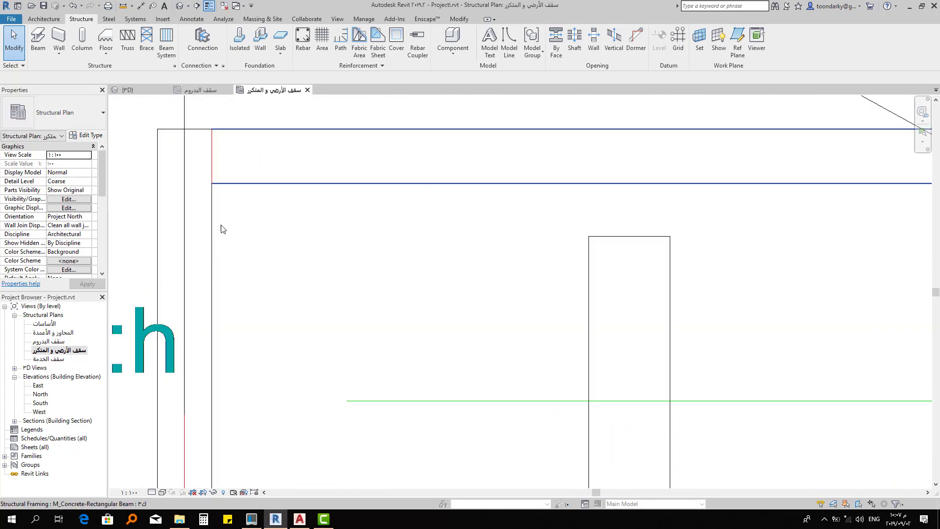
{"action": "scroll", "coordinate": [215, 156], "scroll_direction": "down", "scroll_amount": 3}
{"action": "scroll", "coordinate": [206, 375], "scroll_direction": "down", "scroll_amount": 3}
Return the plan to Shaded visual style and begin placing a new structural beam
{"action": "left_click", "coordinate": [162, 492]}
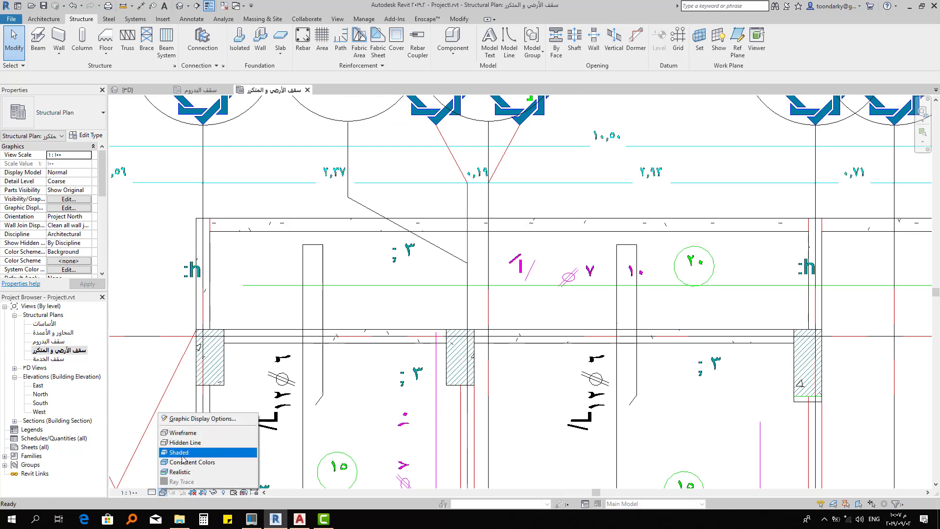
{"action": "left_click", "coordinate": [178, 452]}
{"action": "scroll", "coordinate": [480, 301], "scroll_direction": "down", "scroll_amount": 2}
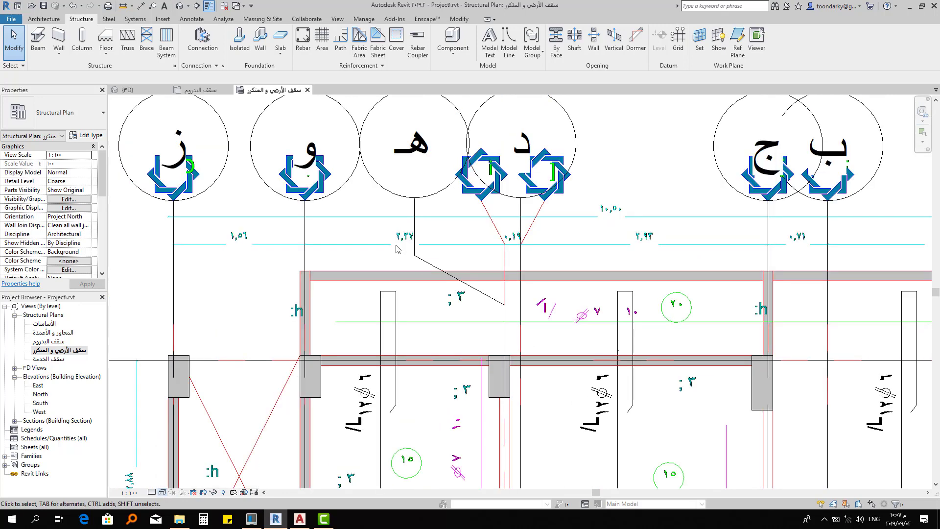
{"action": "scroll", "coordinate": [342, 205], "scroll_direction": "down", "scroll_amount": 1}
{"action": "scroll", "coordinate": [343, 200], "scroll_direction": "up", "scroll_amount": 2}
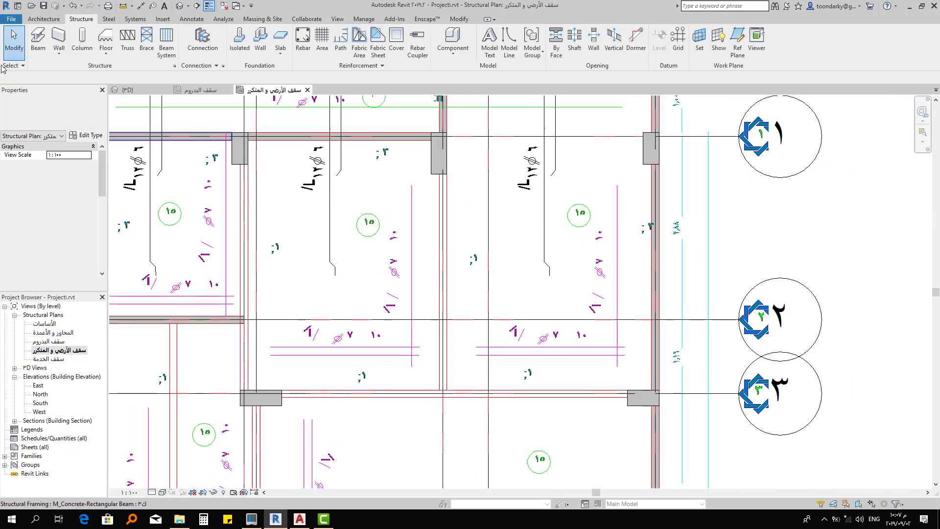
{"action": "left_click", "coordinate": [38, 42]}
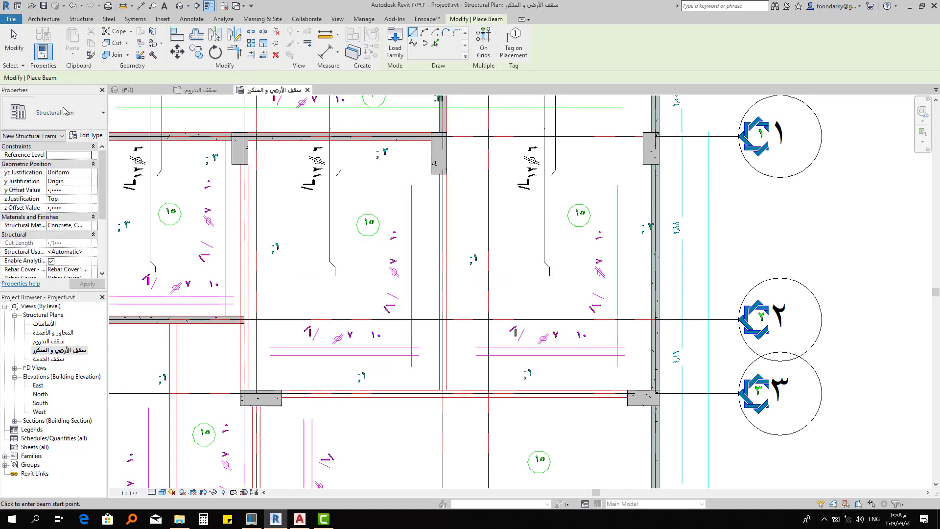
Pick the concrete rectangular beam type and draw a vertical beam from the column down to grid 3
{"action": "left_click", "coordinate": [64, 110]}
{"action": "left_click", "coordinate": [49, 151]}
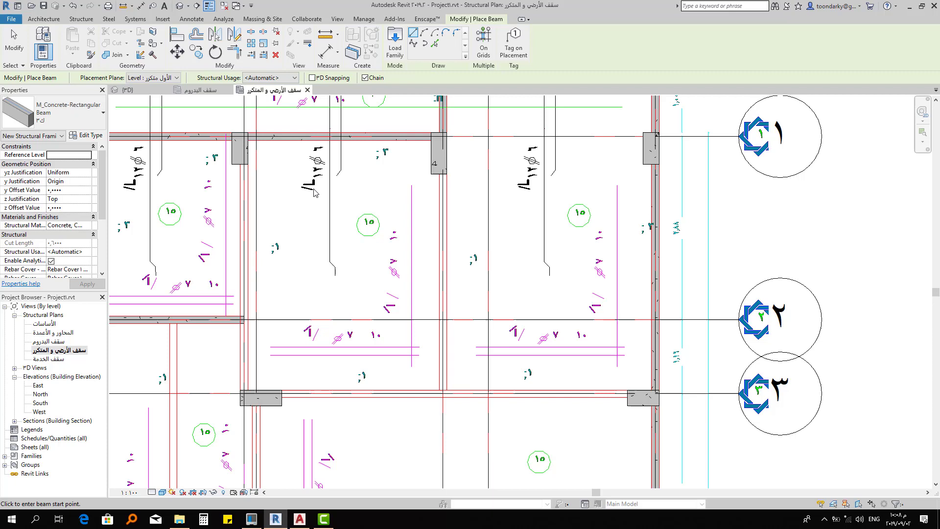
{"action": "left_click", "coordinate": [445, 172]}
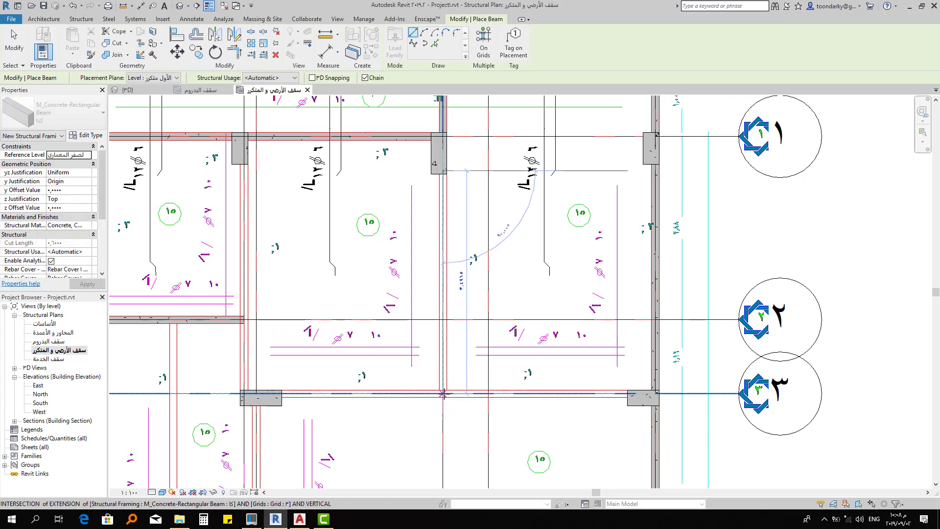
{"action": "left_click", "coordinate": [443, 393]}
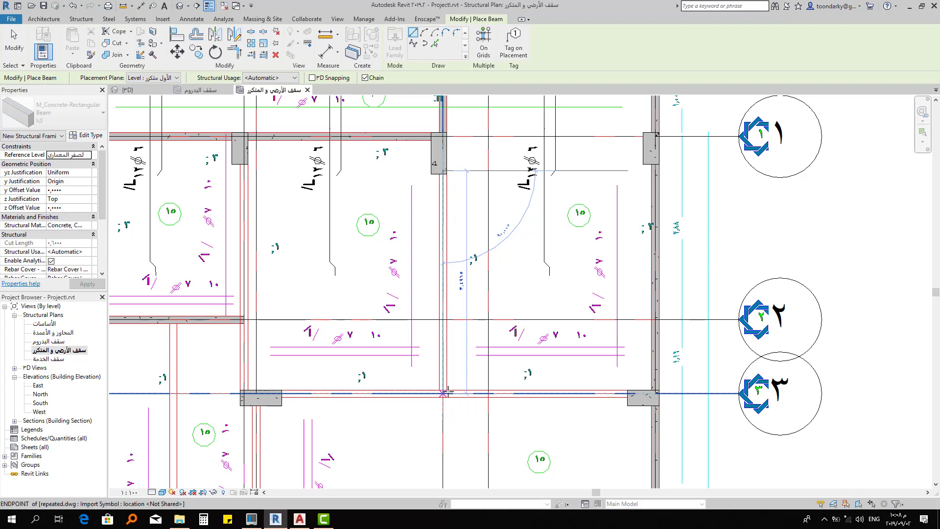
{"action": "left_click", "coordinate": [445, 392]}
{"action": "key", "text": "Escape"}
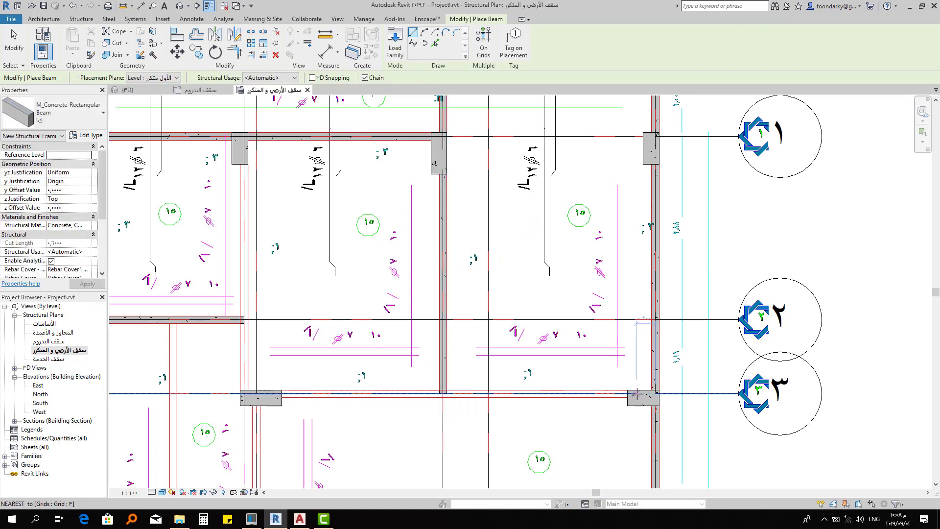
Draw a horizontal beam along grid 3 to the column and a vertical beam between two columns
{"action": "left_click", "coordinate": [631, 394]}
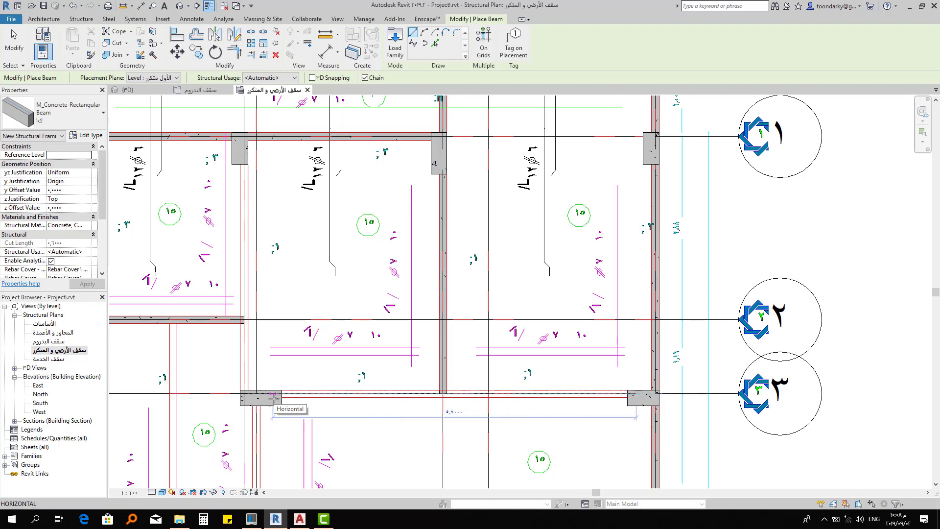
{"action": "left_click", "coordinate": [274, 397]}
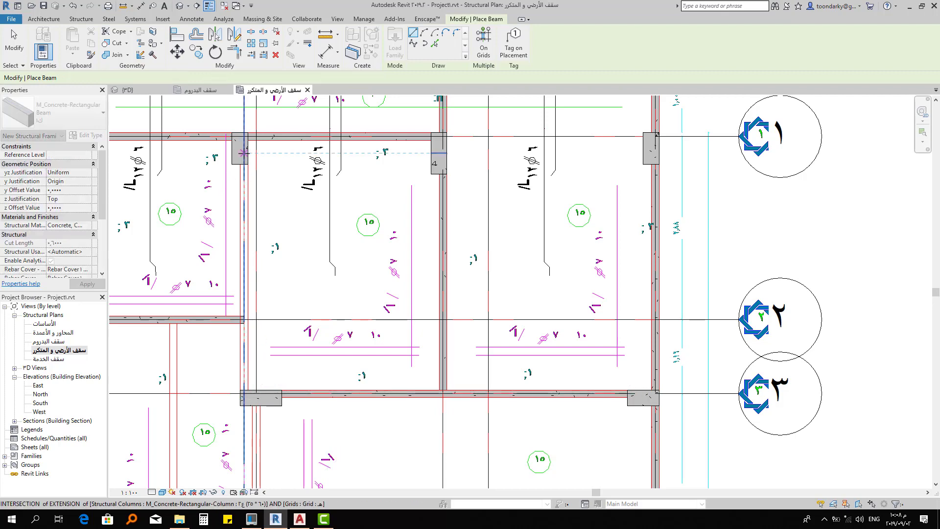
{"action": "left_click", "coordinate": [243, 153]}
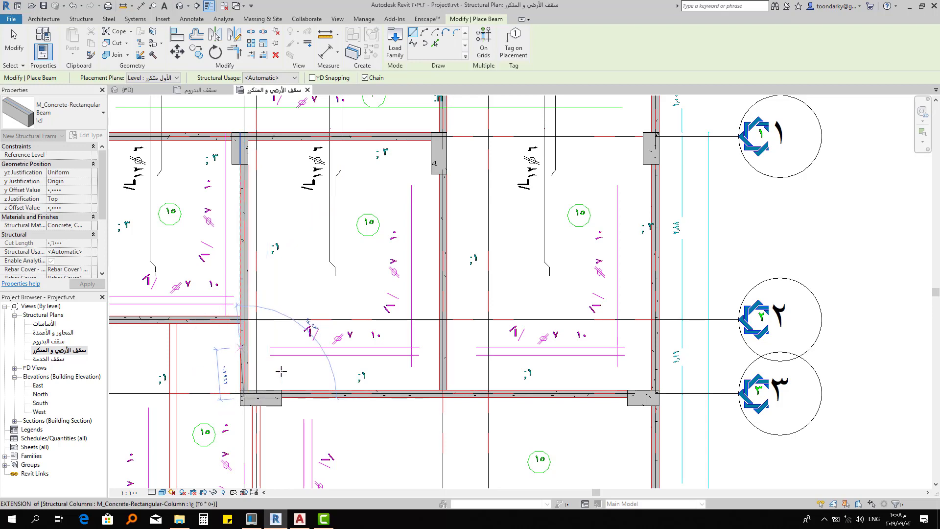
{"action": "scroll", "coordinate": [240, 351], "scroll_direction": "down", "scroll_amount": 1}
{"action": "scroll", "coordinate": [384, 268], "scroll_direction": "down", "scroll_amount": 2}
{"action": "scroll", "coordinate": [390, 331], "scroll_direction": "up", "scroll_amount": 1}
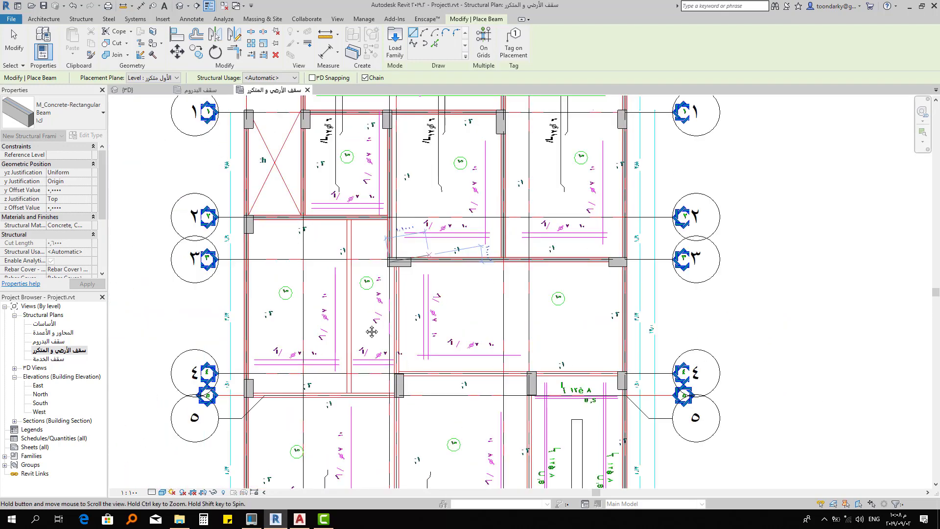
{"action": "scroll", "coordinate": [400, 276], "scroll_direction": "up", "scroll_amount": 1}
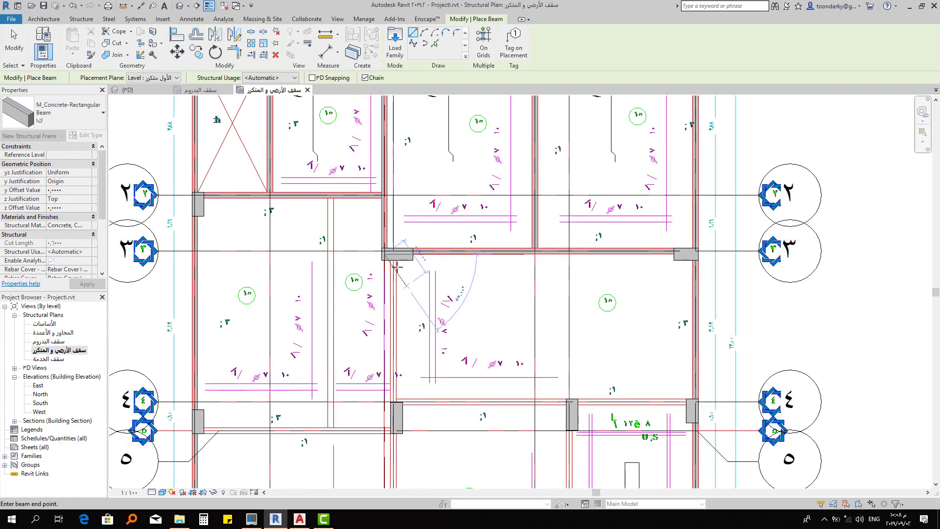
{"action": "scroll", "coordinate": [391, 267], "scroll_direction": "up", "scroll_amount": 1}
{"action": "scroll", "coordinate": [390, 264], "scroll_direction": "up", "scroll_amount": 2}
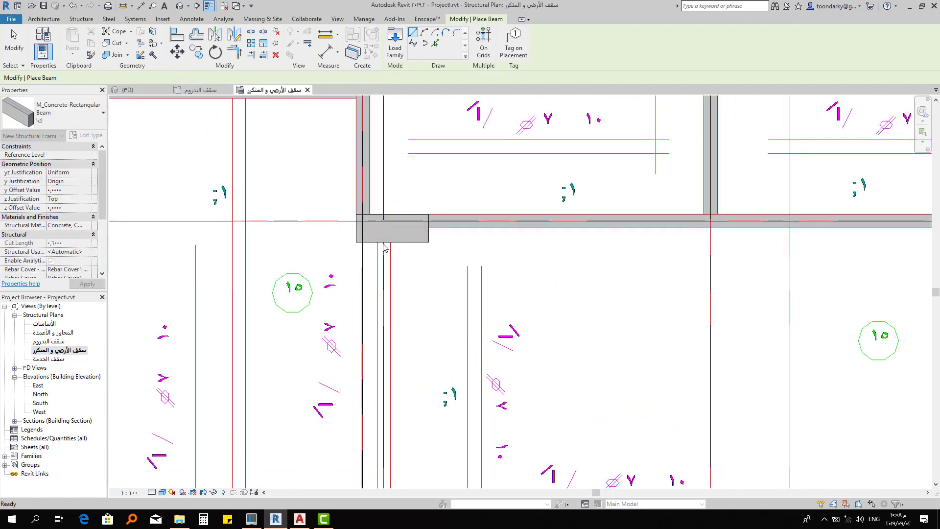
{"action": "left_click", "coordinate": [383, 228]}
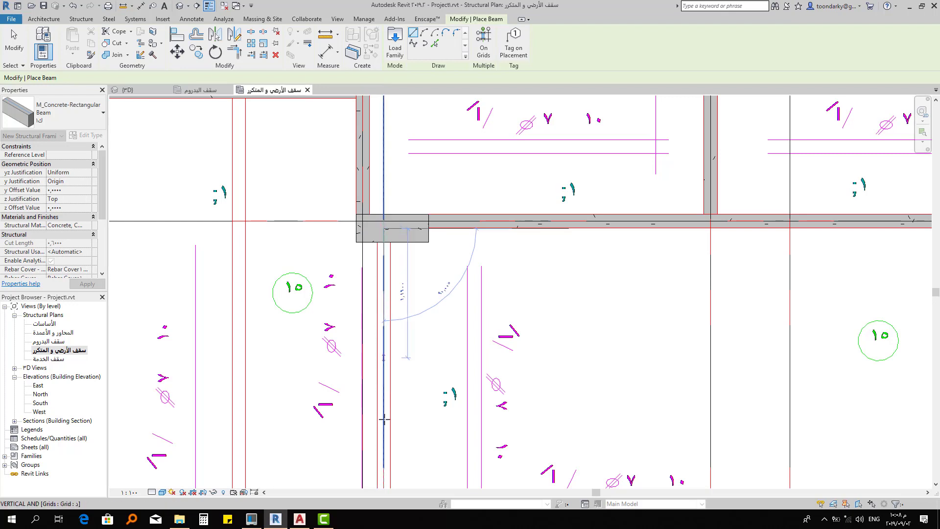
{"action": "middle_click_drag", "start_coordinate": [379, 291], "coordinate": [380, 218]}
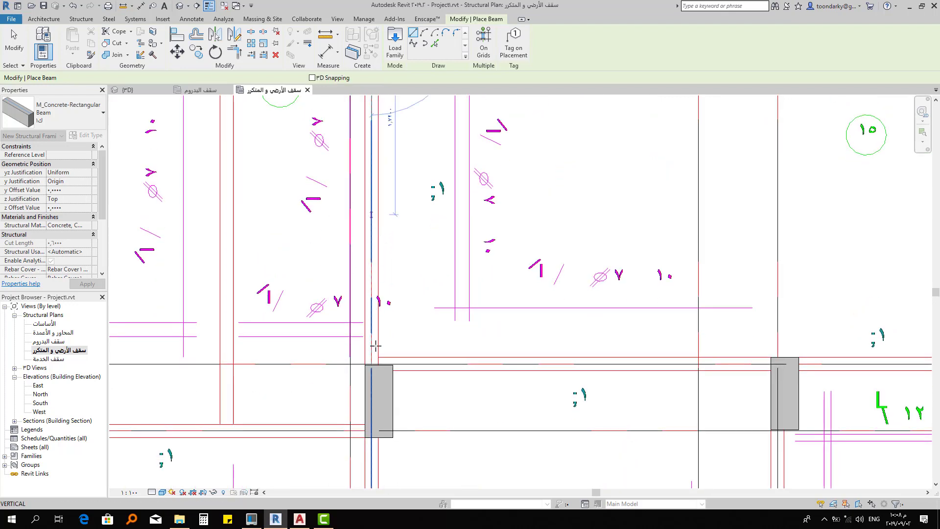
{"action": "left_click", "coordinate": [375, 374]}
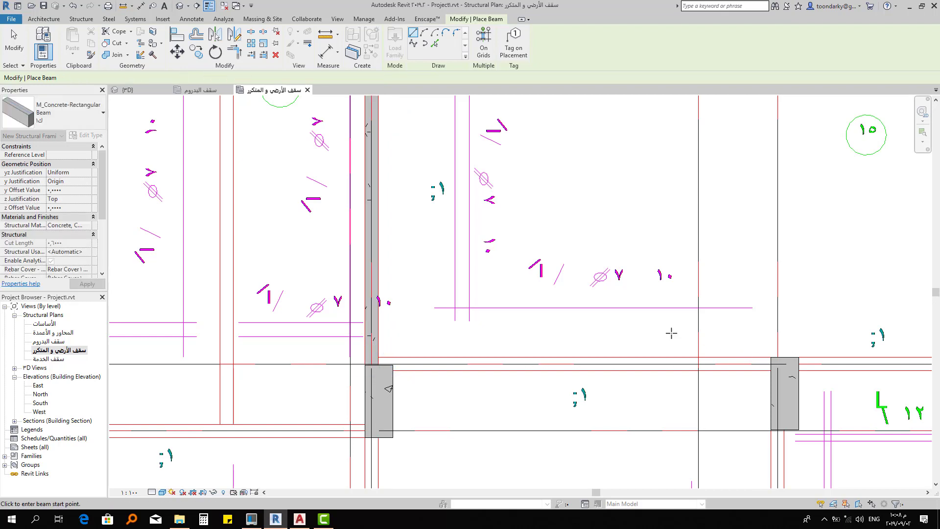
In the next bay right, draw a beam from the right grid intersection to the left one
{"action": "scroll", "coordinate": [671, 333], "scroll_direction": "down", "scroll_amount": 1}
{"action": "scroll", "coordinate": [724, 331], "scroll_direction": "down", "scroll_amount": 1}
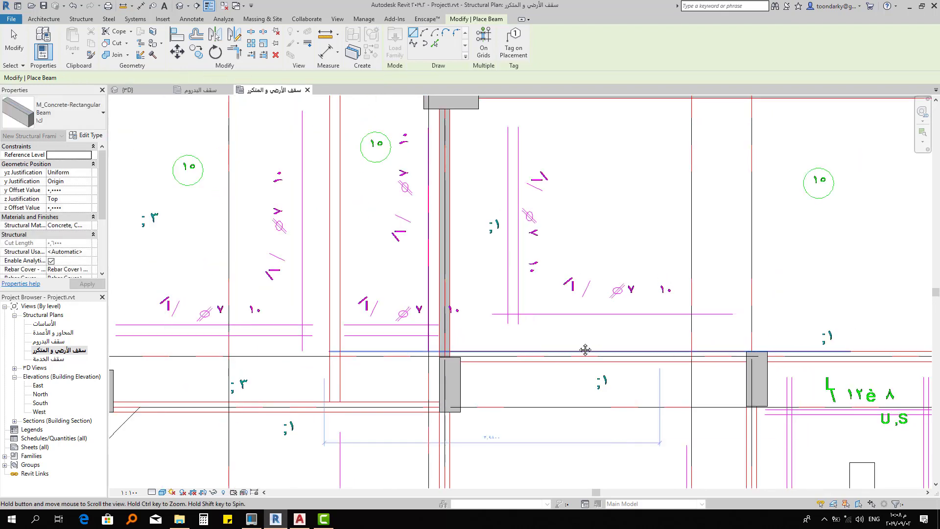
{"action": "middle_click_drag", "start_coordinate": [583, 348], "coordinate": [318, 345]}
{"action": "scroll", "coordinate": [549, 372], "scroll_direction": "up", "scroll_amount": 1}
{"action": "scroll", "coordinate": [607, 343], "scroll_direction": "up", "scroll_amount": 2}
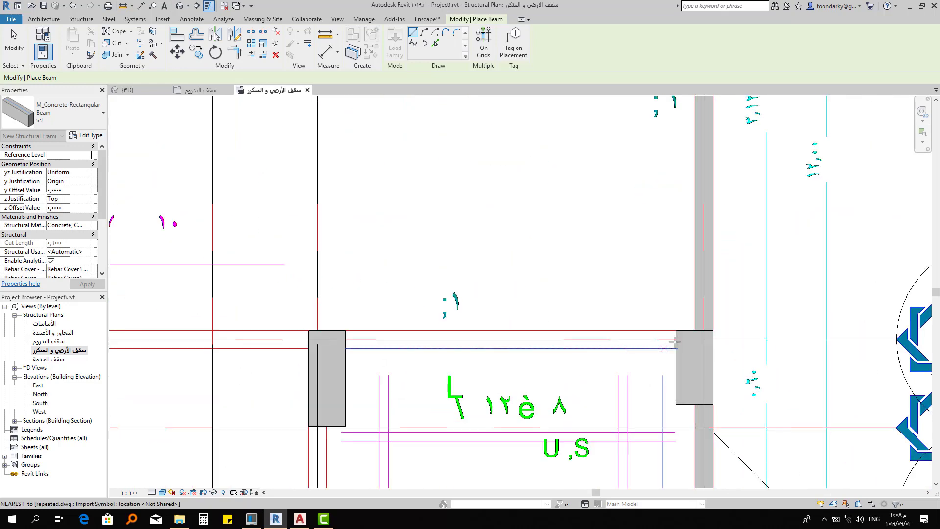
{"action": "left_click", "coordinate": [684, 339]}
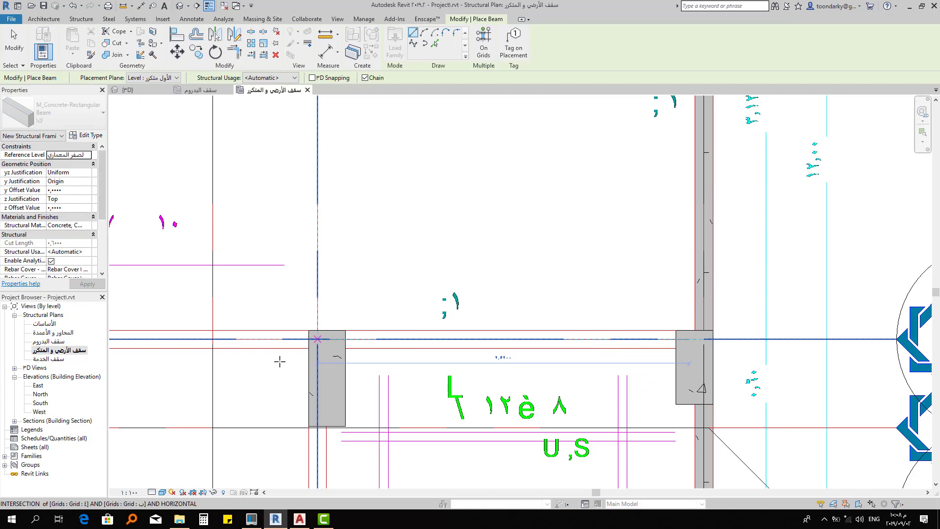
{"action": "middle_click_drag", "start_coordinate": [305, 369], "coordinate": [790, 371]}
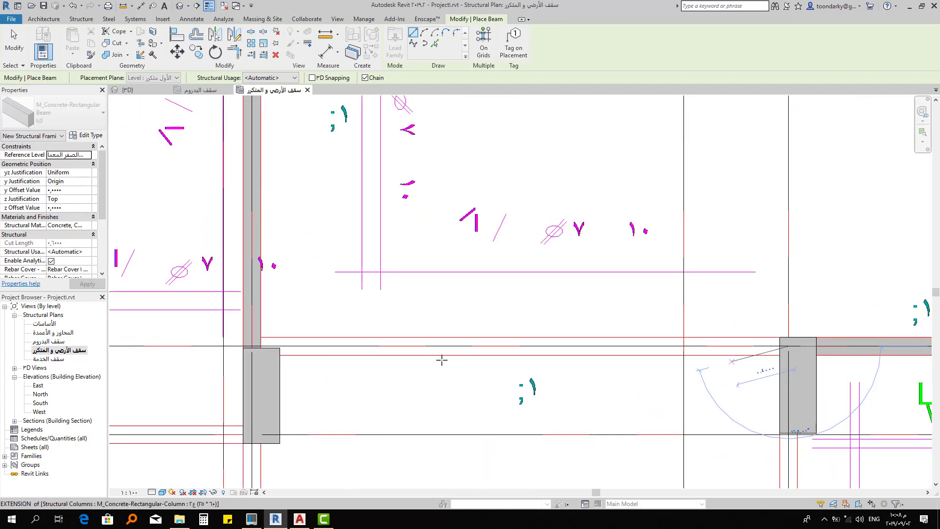
{"action": "left_click", "coordinate": [251, 345]}
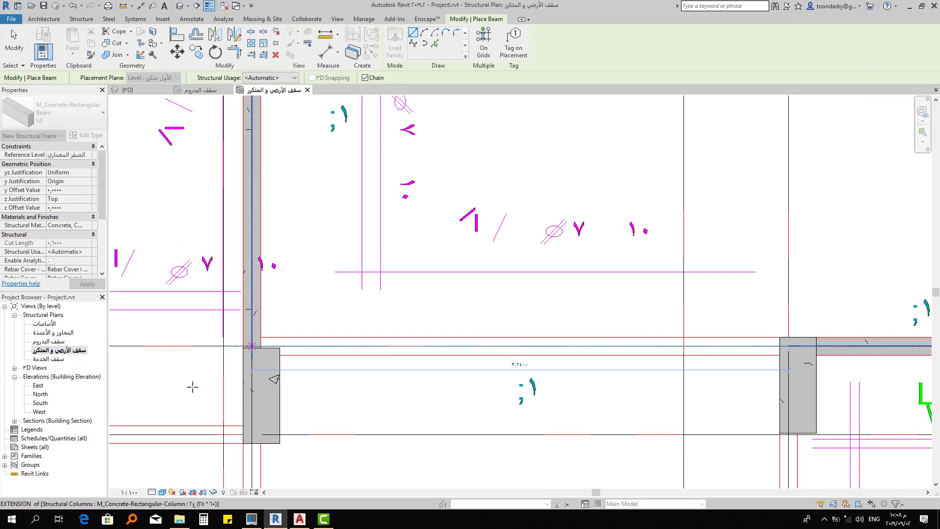
{"action": "key", "text": "Escape"}
{"action": "key", "text": "Escape"}
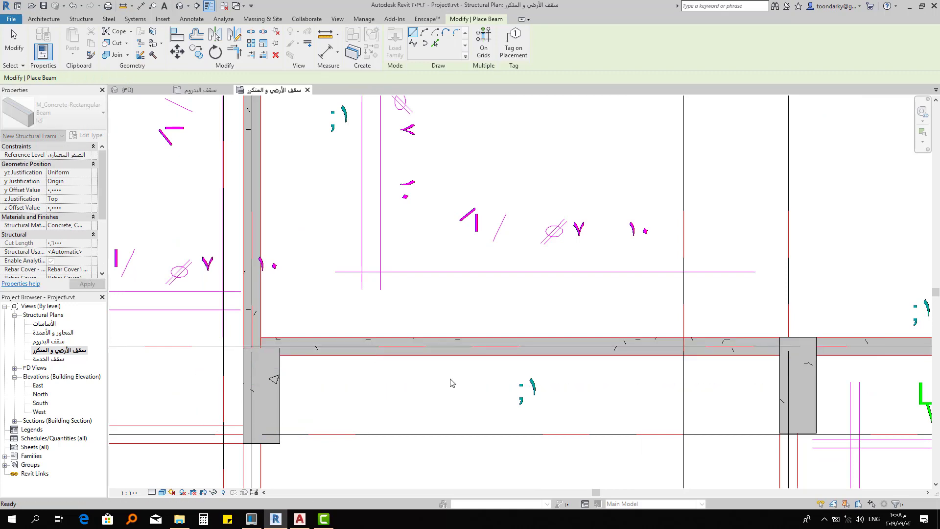
Start a beam at the grid 5 column, then cancel the unfinished beam
{"action": "scroll", "coordinate": [436, 396], "scroll_direction": "down", "scroll_amount": 1}
{"action": "scroll", "coordinate": [434, 406], "scroll_direction": "down", "scroll_amount": 1}
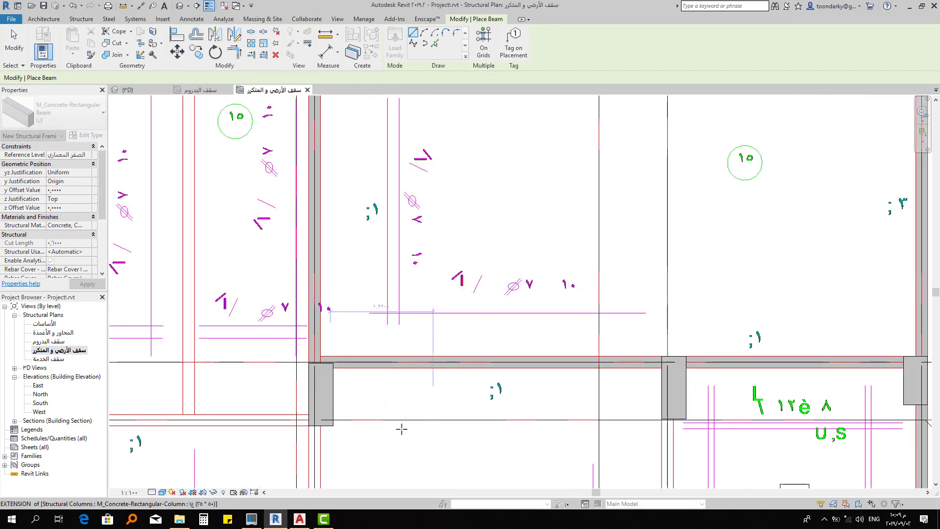
{"action": "scroll", "coordinate": [401, 429], "scroll_direction": "down", "scroll_amount": 1}
{"action": "scroll", "coordinate": [463, 404], "scroll_direction": "down", "scroll_amount": 1}
{"action": "scroll", "coordinate": [463, 405], "scroll_direction": "down", "scroll_amount": 1}
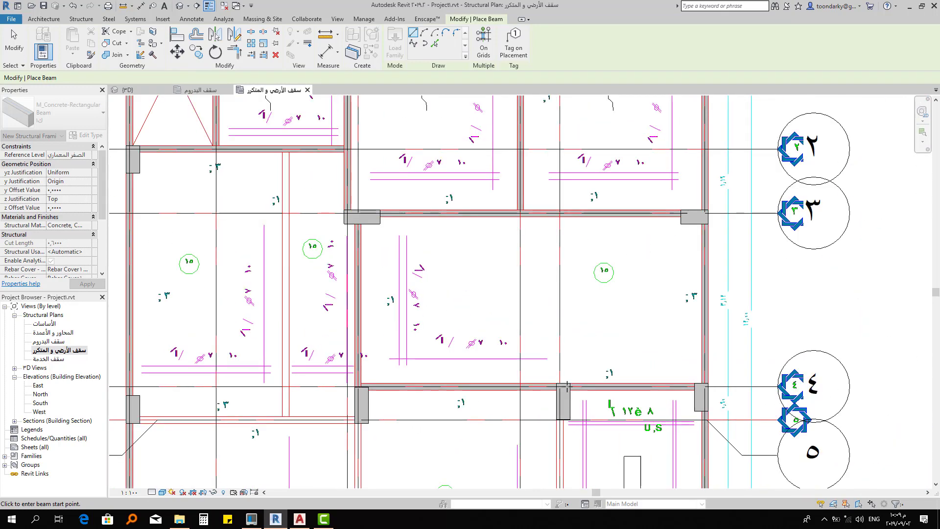
{"action": "scroll", "coordinate": [460, 399], "scroll_direction": "down", "scroll_amount": 1}
{"action": "middle_click_drag", "start_coordinate": [360, 392], "coordinate": [570, 393]}
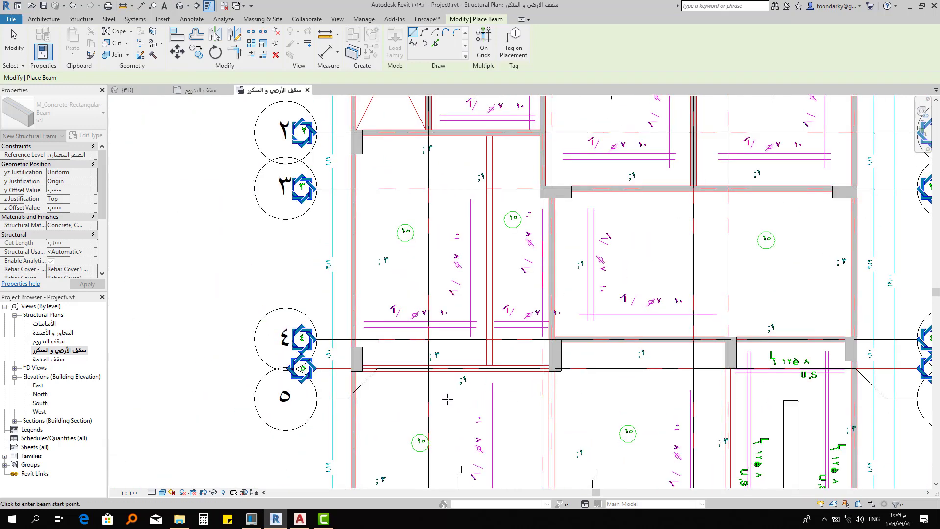
{"action": "scroll", "coordinate": [433, 394], "scroll_direction": "up", "scroll_amount": 1}
{"action": "scroll", "coordinate": [432, 394], "scroll_direction": "up", "scroll_amount": 1}
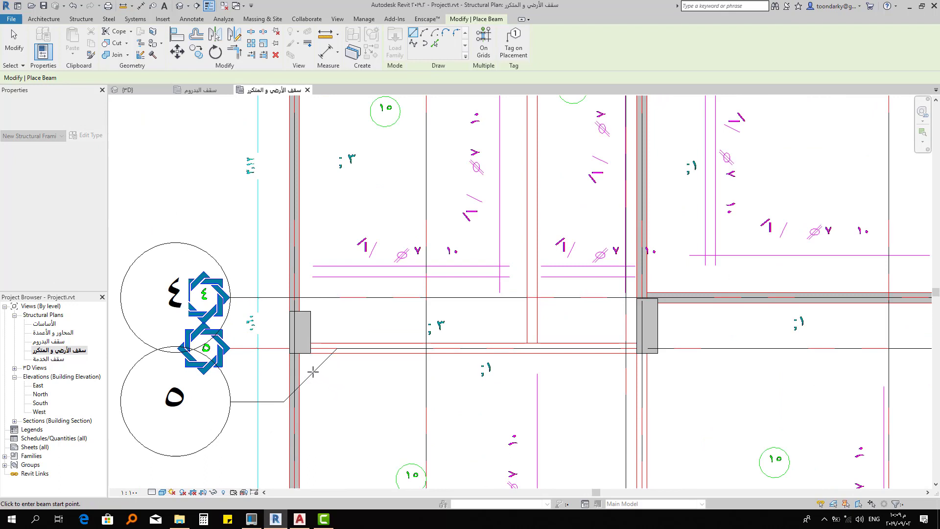
{"action": "left_click", "coordinate": [341, 348]}
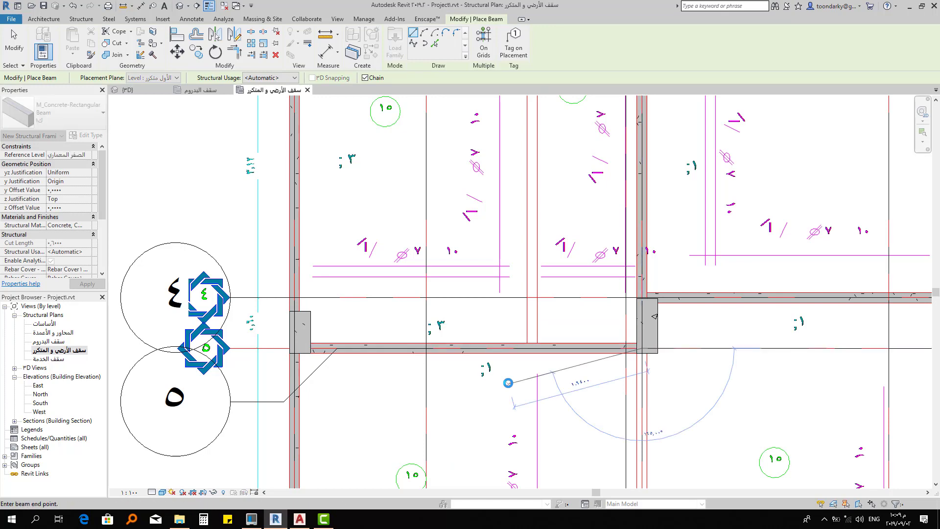
{"action": "scroll", "coordinate": [518, 401], "scroll_direction": "down", "scroll_amount": 1}
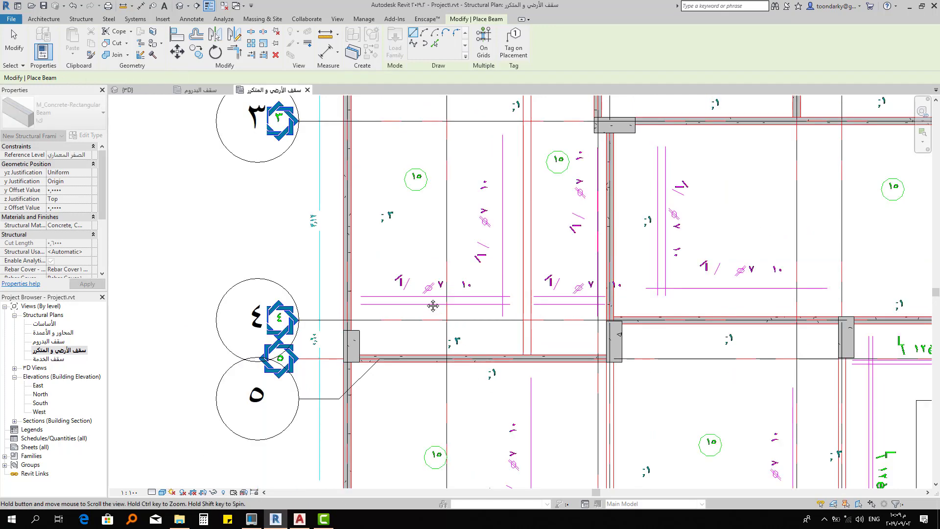
{"action": "middle_click_drag", "start_coordinate": [432, 306], "coordinate": [416, 251]}
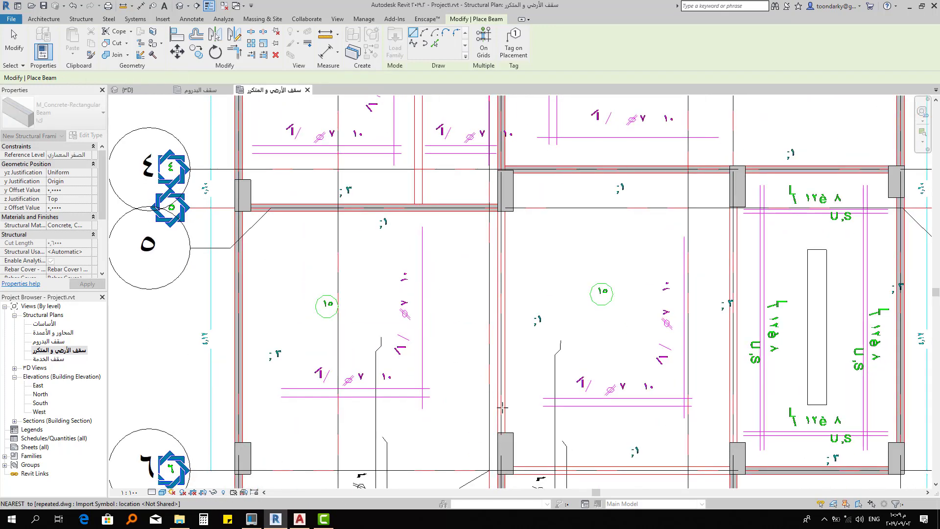
{"action": "left_click", "coordinate": [505, 434]}
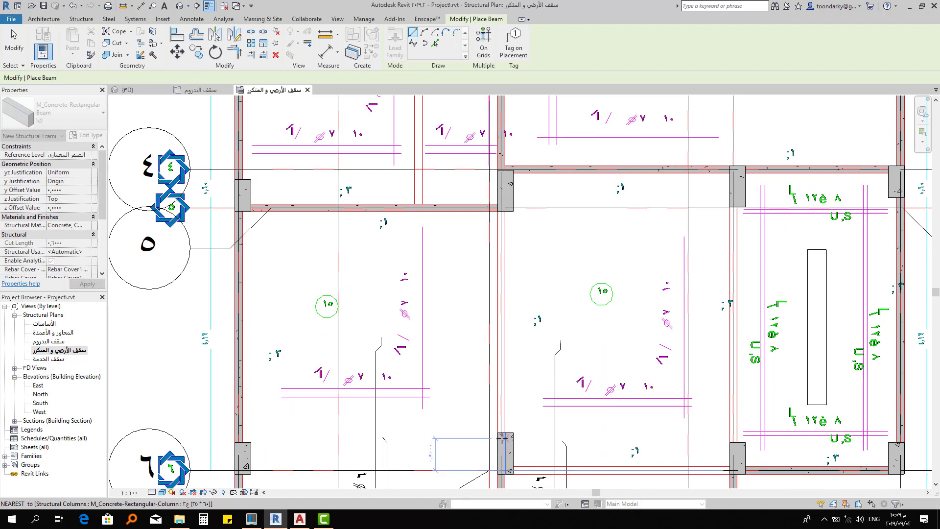
{"action": "key", "text": "Escape"}
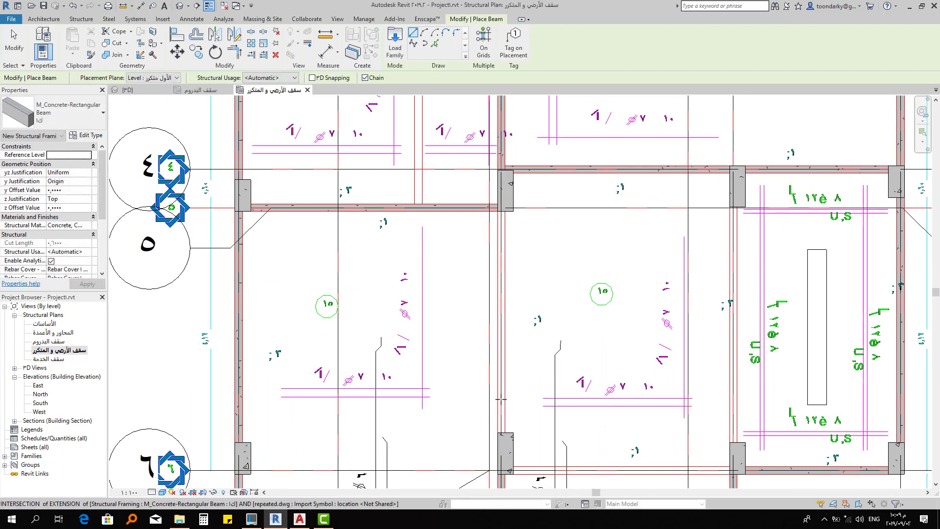
Draw a beam from the column corner near grid 6 up to the grid 5 beam
{"action": "left_click", "coordinate": [503, 435]}
{"action": "left_click", "coordinate": [501, 207]}
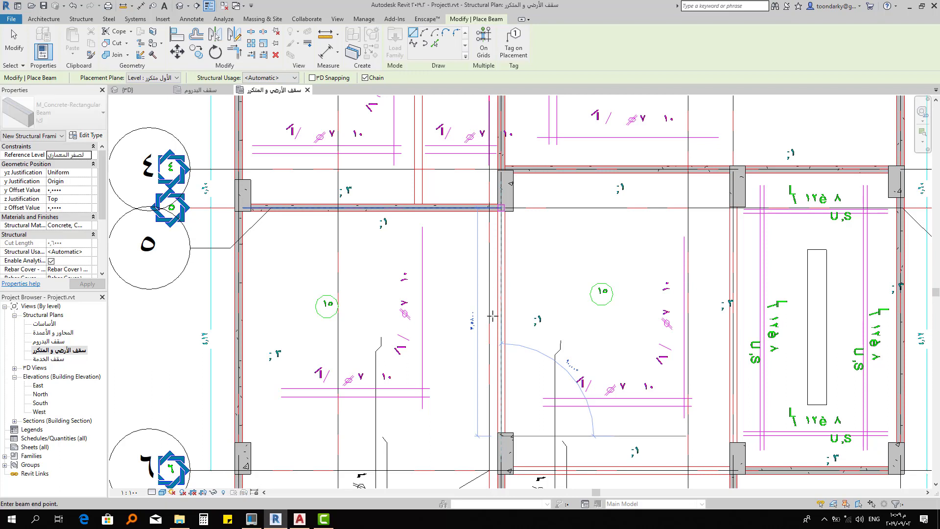
{"action": "key", "text": "Escape"}
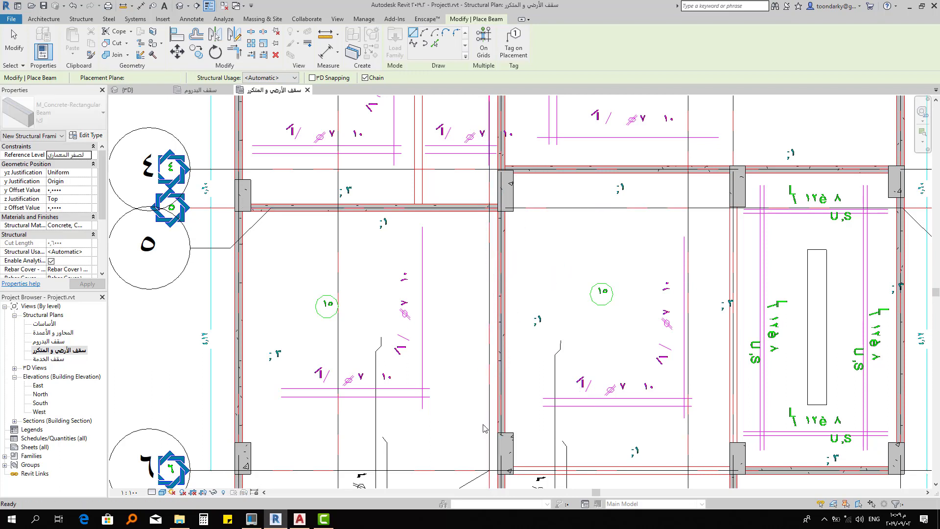
{"action": "key", "text": "Escape"}
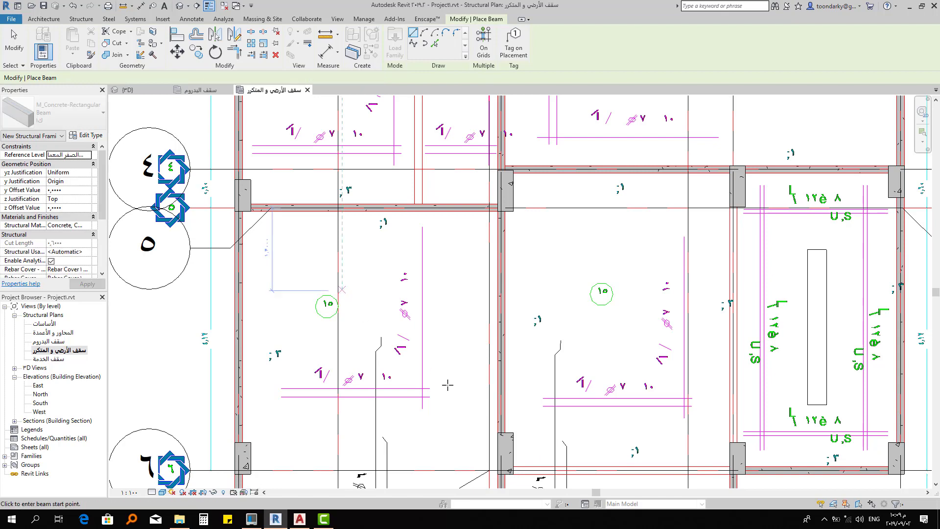
{"action": "middle_click_drag", "start_coordinate": [350, 309], "coordinate": [236, 213]}
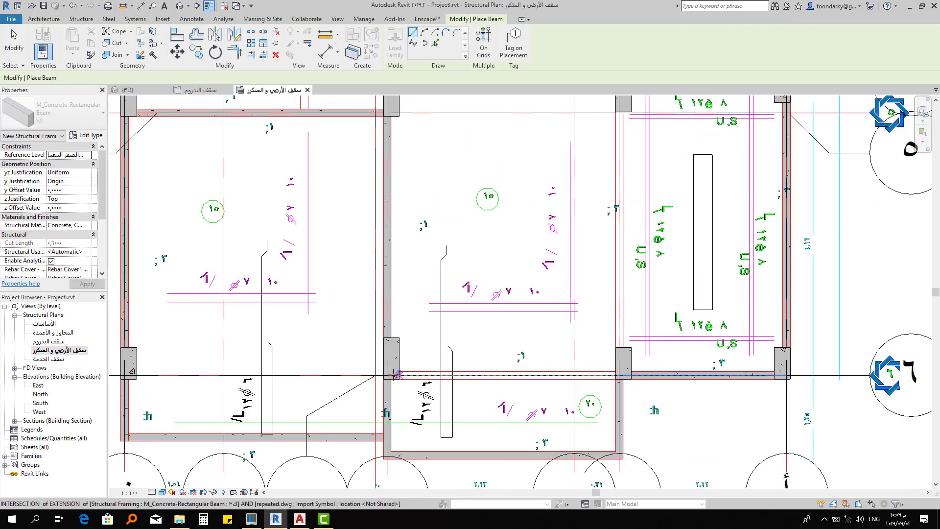
{"action": "left_click", "coordinate": [387, 375]}
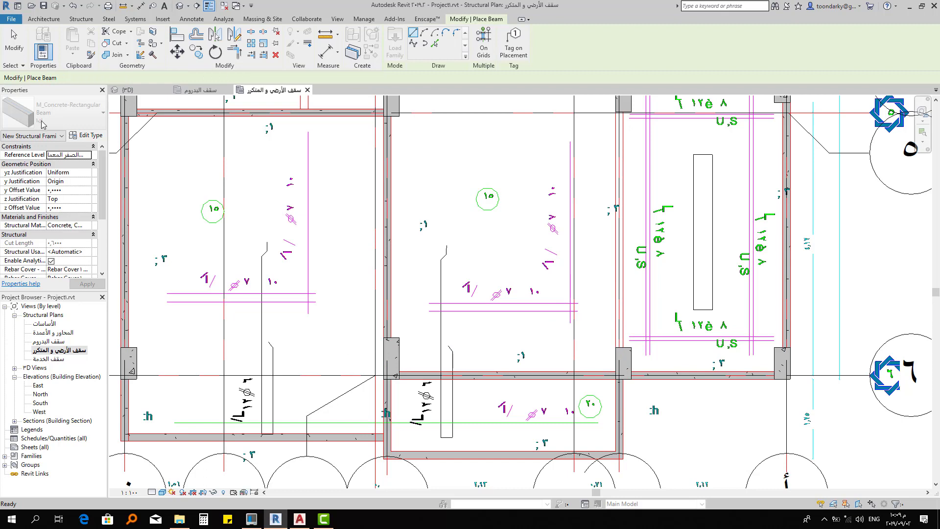
Switch to a different beam size and draw a vertical beam down from the column top
{"action": "left_click", "coordinate": [54, 113]}
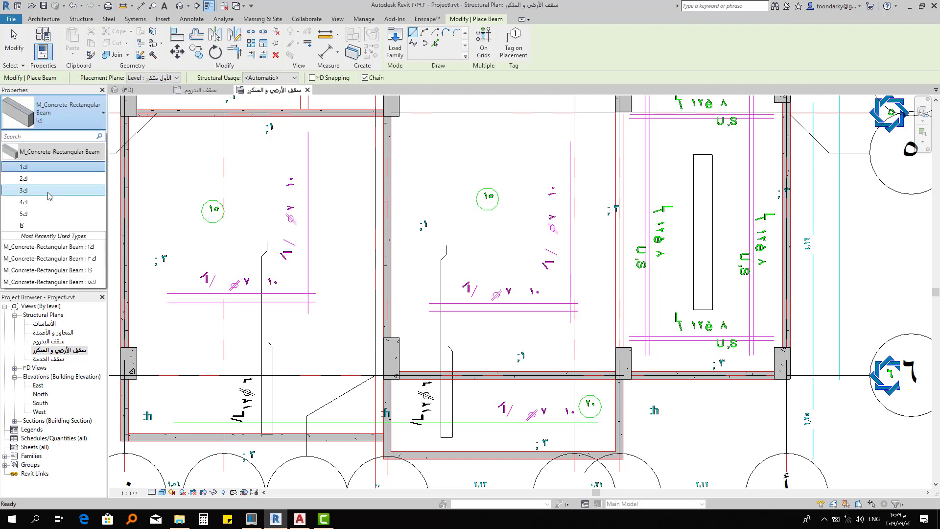
{"action": "left_click", "coordinate": [19, 190]}
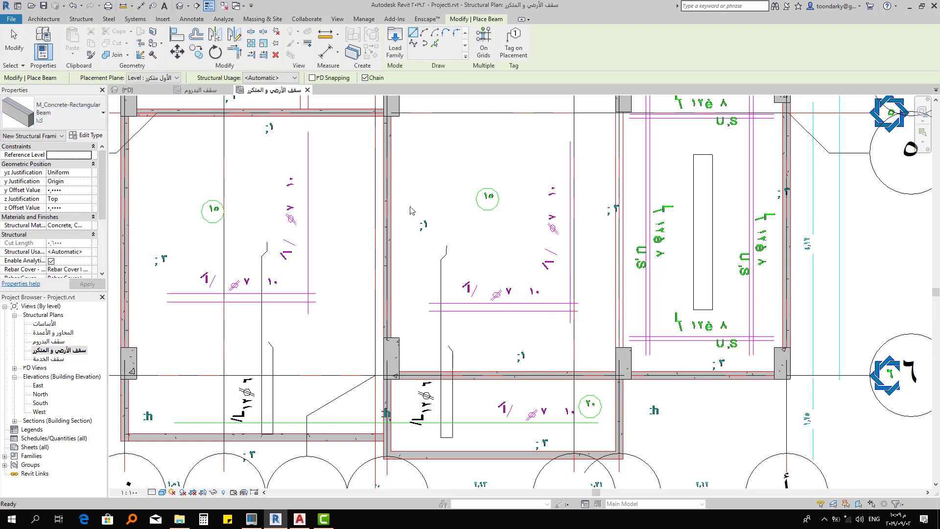
{"action": "left_click", "coordinate": [622, 105]}
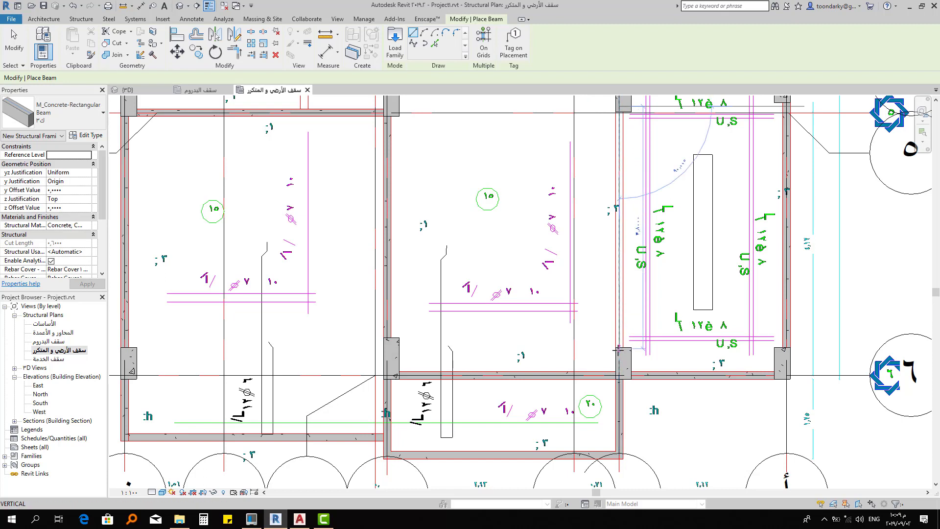
{"action": "left_click", "coordinate": [461, 320]}
{"action": "key", "text": "Escape"}
{"action": "key", "text": "Escape"}
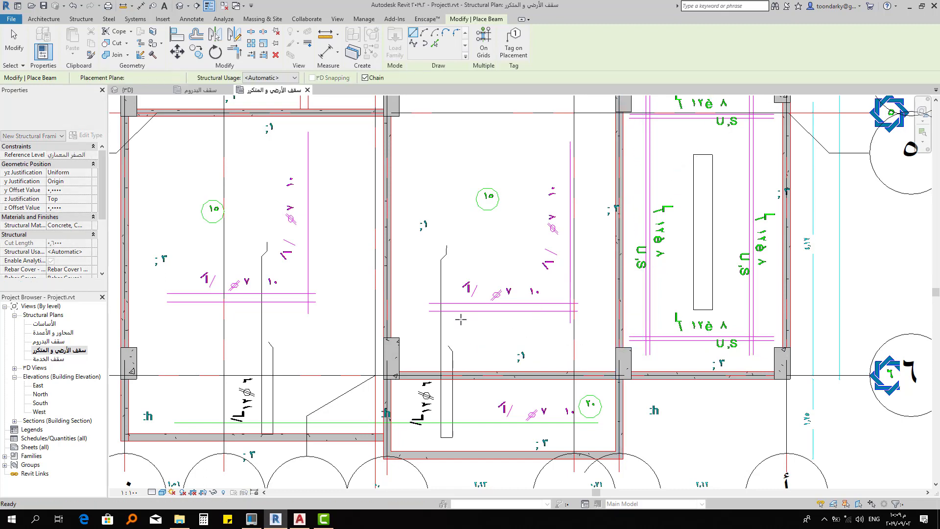
{"action": "scroll", "coordinate": [461, 301], "scroll_direction": "down", "scroll_amount": 2}
{"action": "scroll", "coordinate": [477, 244], "scroll_direction": "down", "scroll_amount": 1}
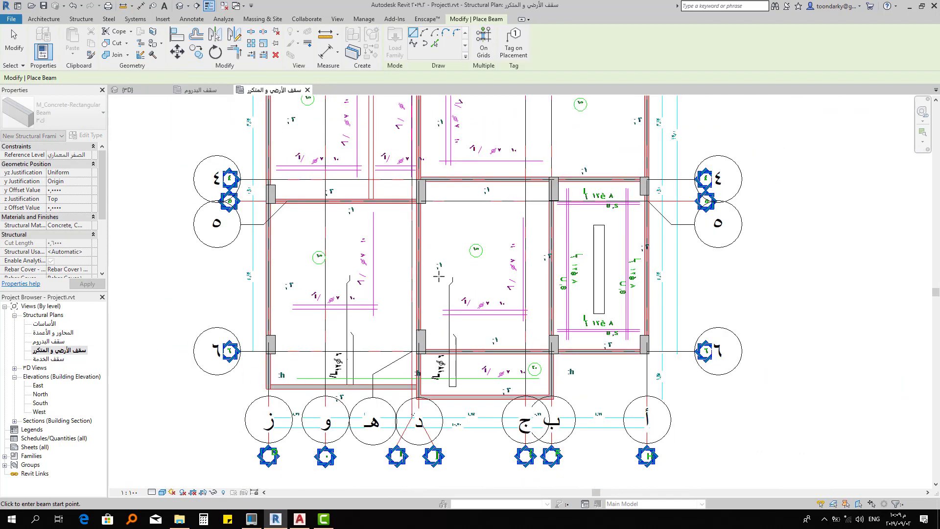
{"action": "mouse_move", "coordinate": [469, 293]}
{"action": "middle_mouse_down"}
{"action": "mouse_move", "coordinate": [476, 364]}
{"action": "mouse_move", "coordinate": [457, 350]}
{"action": "middle_mouse_up"}
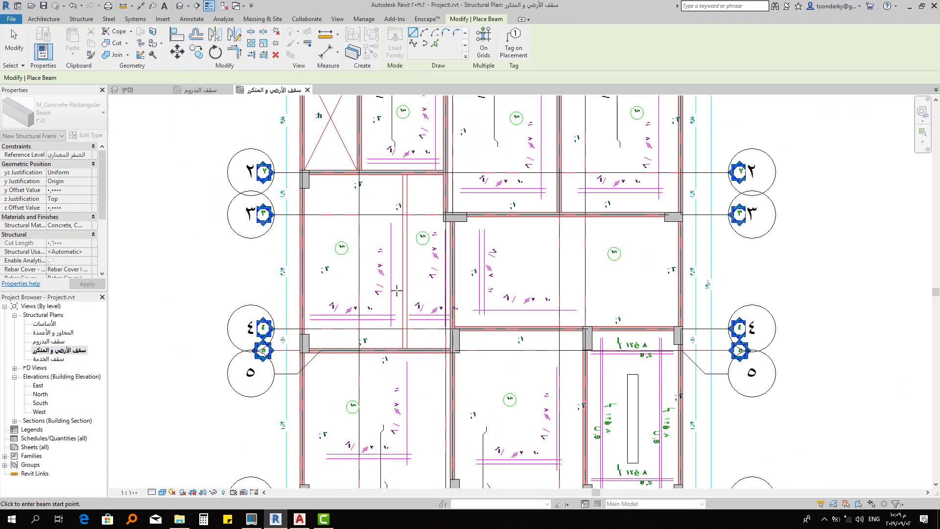
{"action": "scroll", "coordinate": [397, 291], "scroll_direction": "up", "scroll_amount": 2}
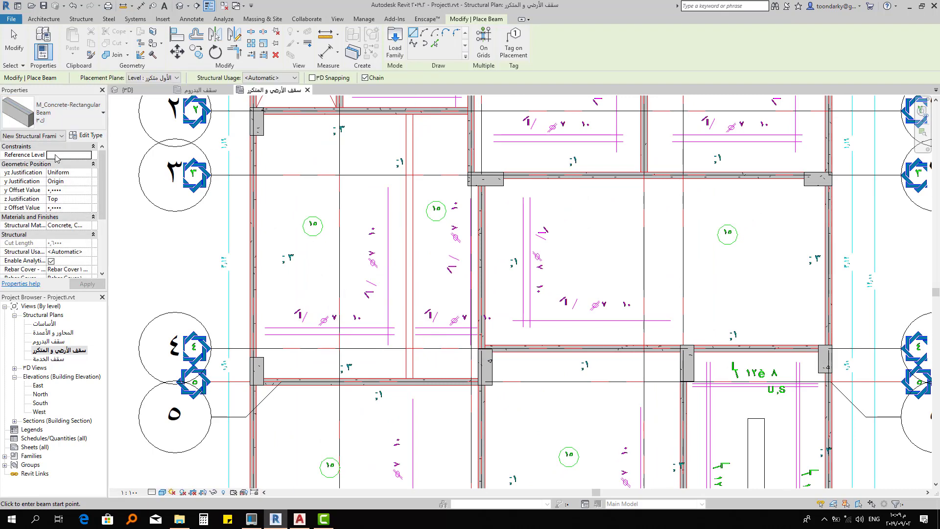
Choose another beam type and draw a vertical beam from the grid 2 beam to the grid 4 beam
{"action": "left_click", "coordinate": [51, 123]}
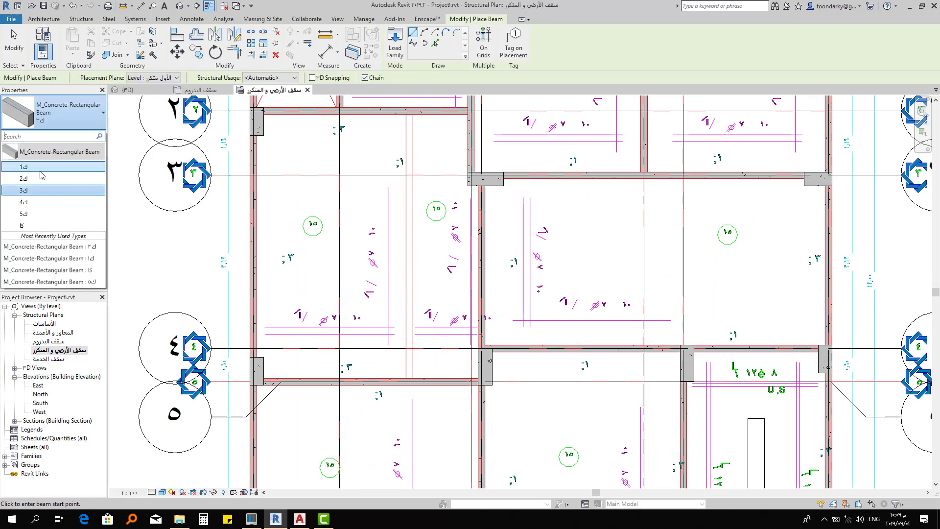
{"action": "left_click", "coordinate": [41, 169]}
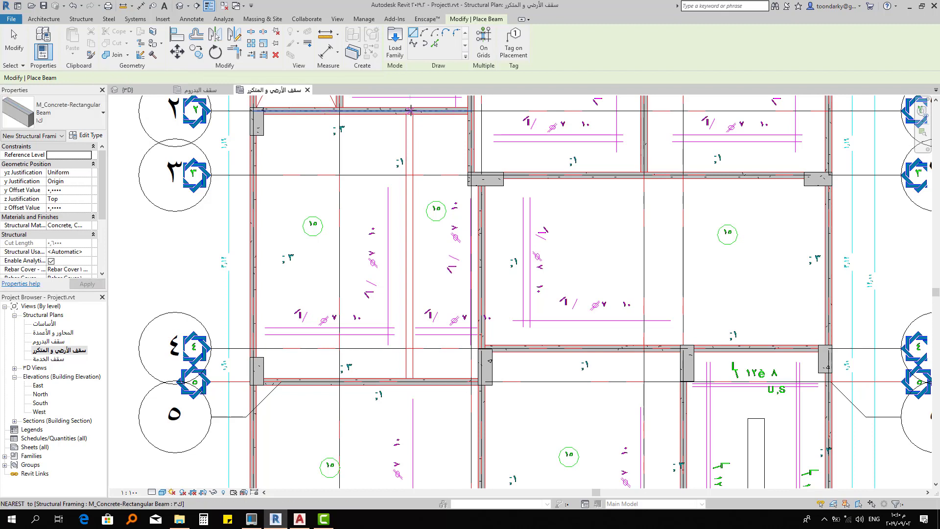
{"action": "left_click", "coordinate": [418, 111]}
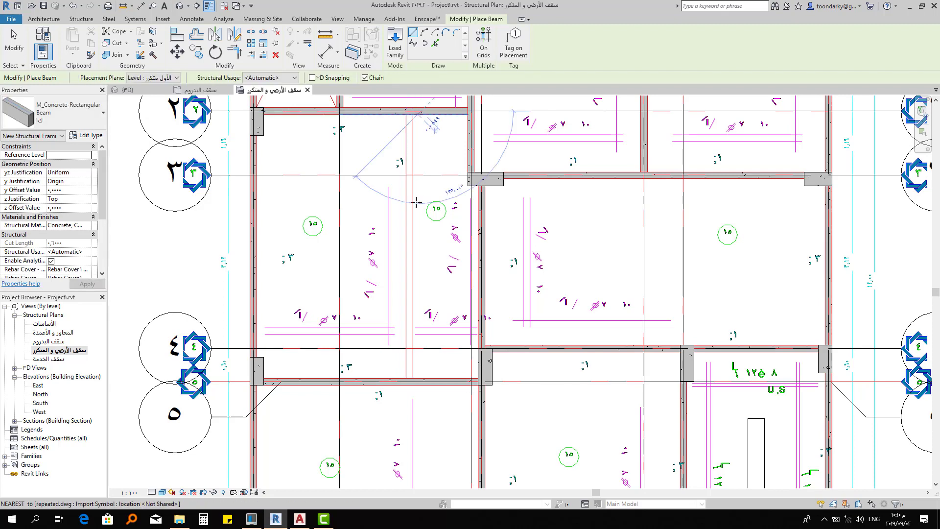
{"action": "left_click", "coordinate": [424, 381]}
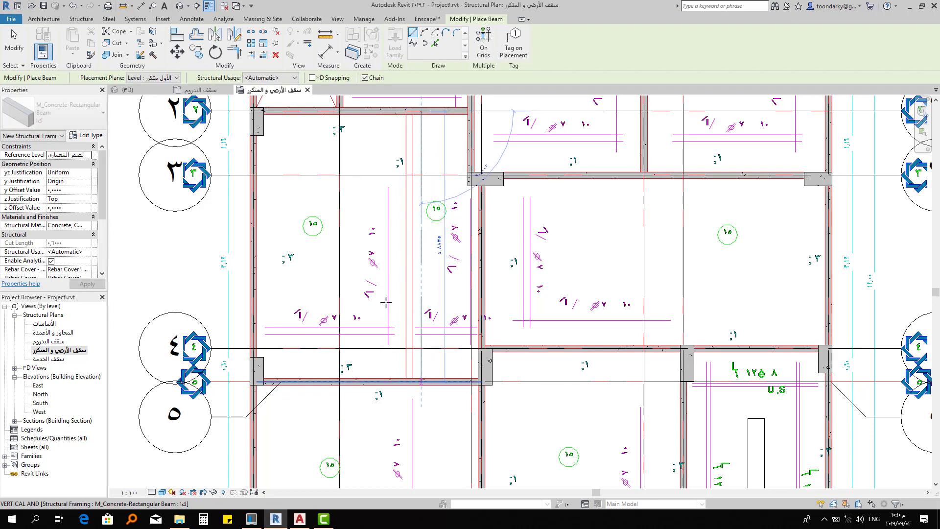
{"action": "key", "text": "Escape"}
{"action": "key", "text": "Escape"}
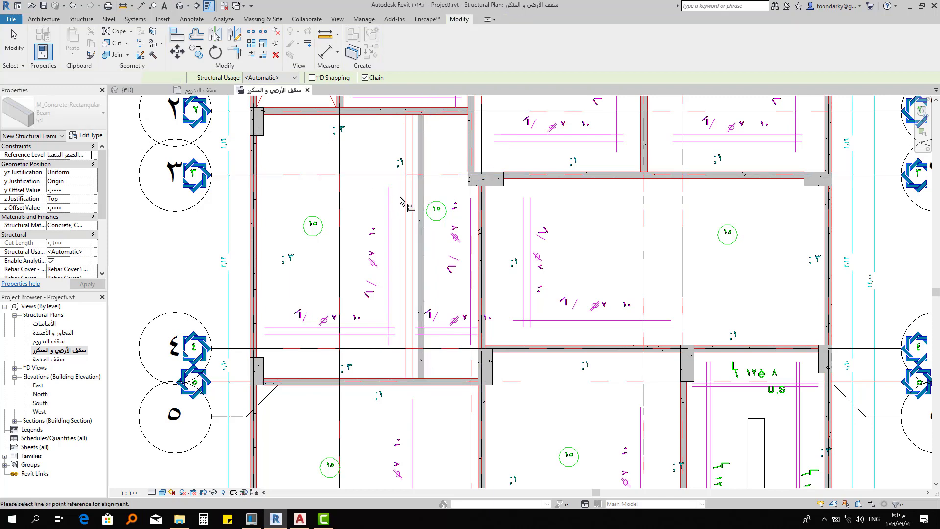
Align the new vertical beam in the left bay to its reference line using AL
{"action": "key", "text": "a"}
{"action": "key", "text": "l"}
{"action": "left_click", "coordinate": [406, 200]}
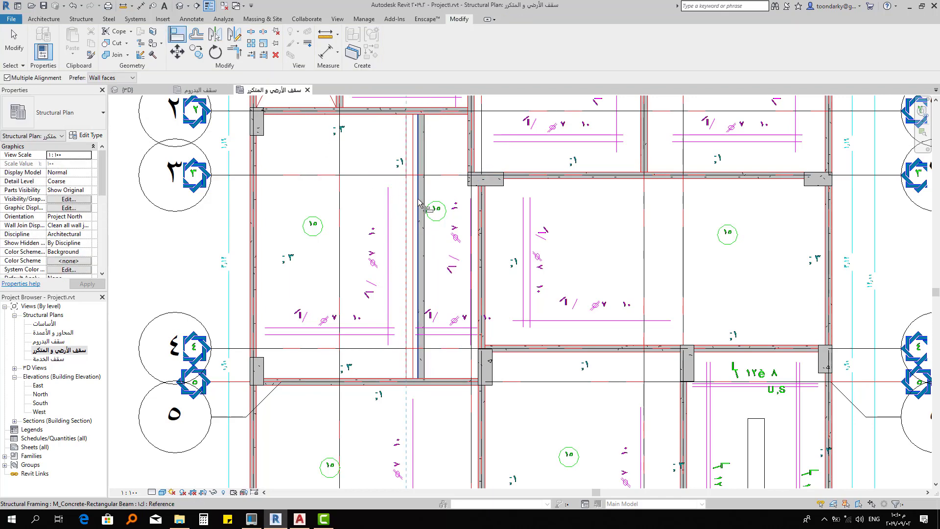
{"action": "left_click", "coordinate": [417, 195]}
Bring grids 1 to 6 into view and align the thin interior wall to its reference
{"action": "scroll", "coordinate": [439, 206], "scroll_direction": "down", "scroll_amount": 2}
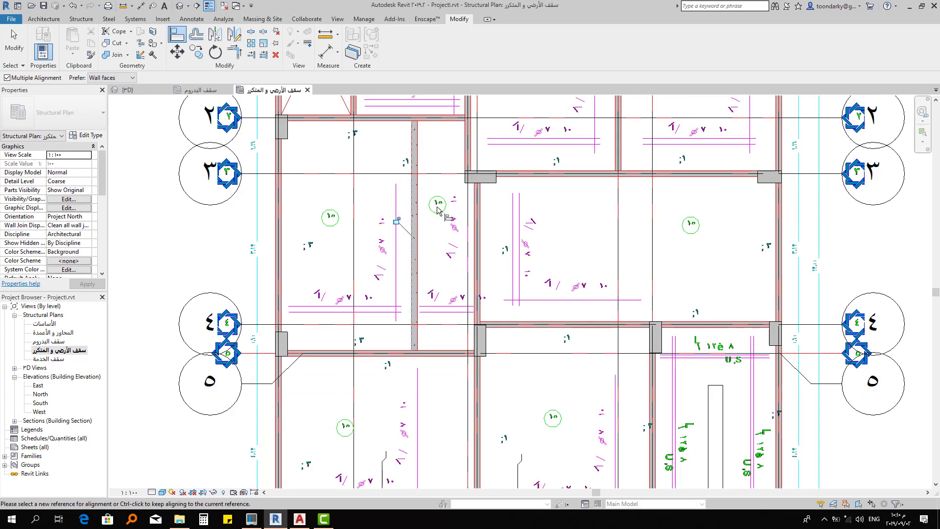
{"action": "scroll", "coordinate": [438, 245], "scroll_direction": "down", "scroll_amount": 2}
{"action": "middle_click_drag", "start_coordinate": [437, 253], "coordinate": [430, 309]}
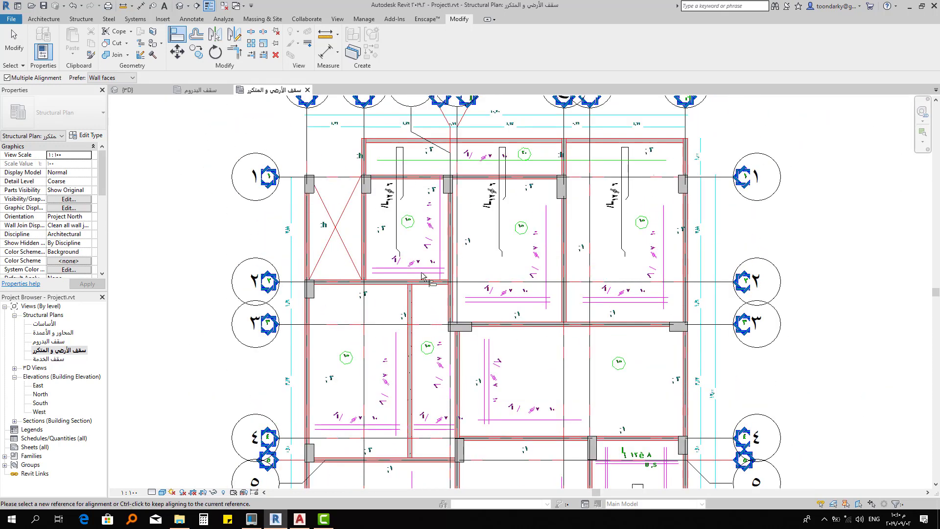
{"action": "scroll", "coordinate": [422, 276], "scroll_direction": "down", "scroll_amount": 1}
{"action": "middle_click_drag", "start_coordinate": [422, 277], "coordinate": [411, 232]}
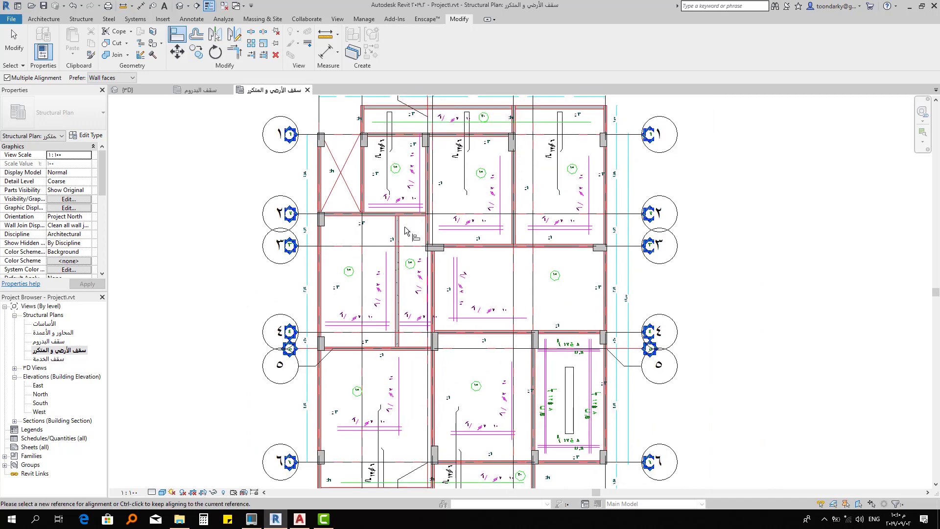
{"action": "scroll", "coordinate": [402, 231], "scroll_direction": "down", "scroll_amount": 1}
{"action": "left_click", "coordinate": [400, 227]}
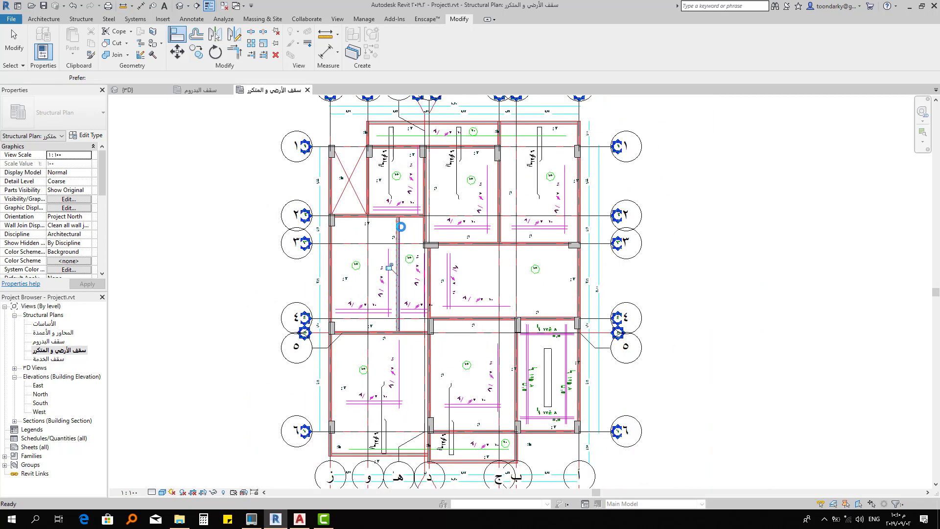
{"action": "left_click", "coordinate": [154, 87]}
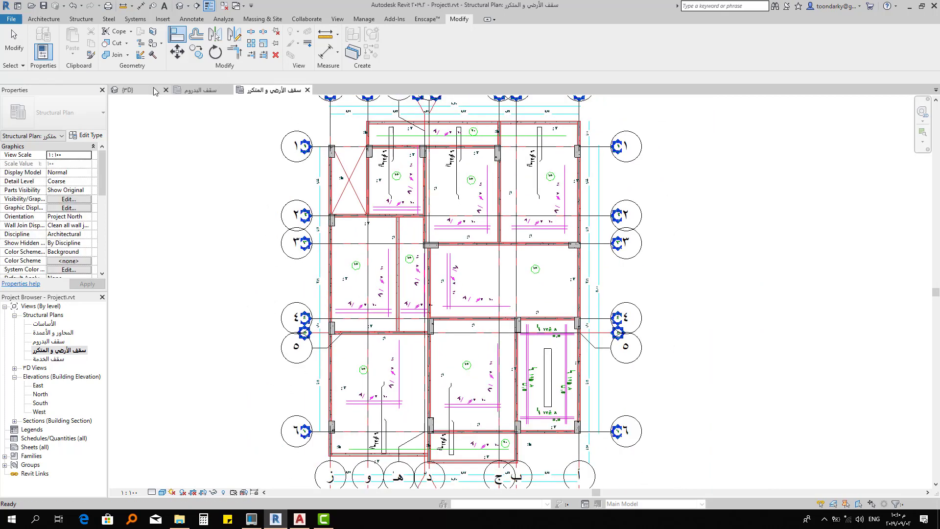
{"action": "scroll", "coordinate": [541, 210], "scroll_direction": "down", "scroll_amount": 4}
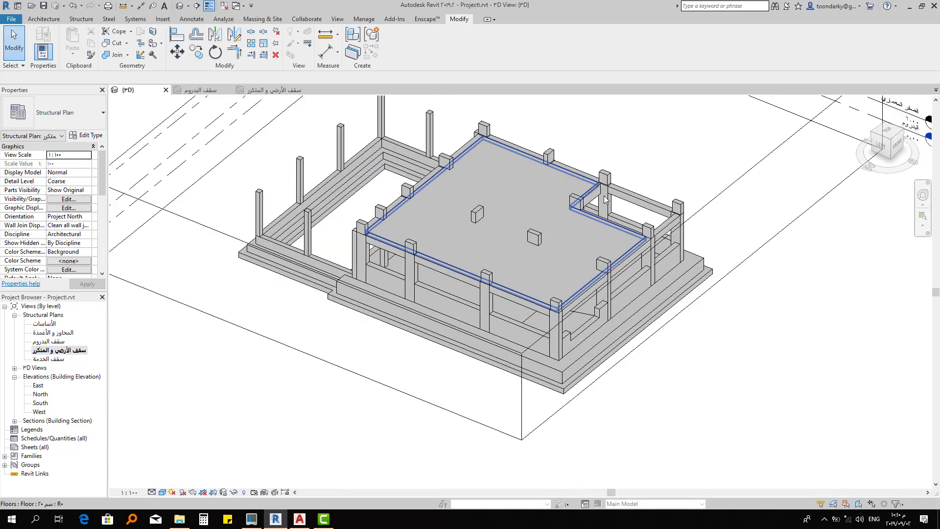
{"action": "right_click", "coordinate": [887, 143]}
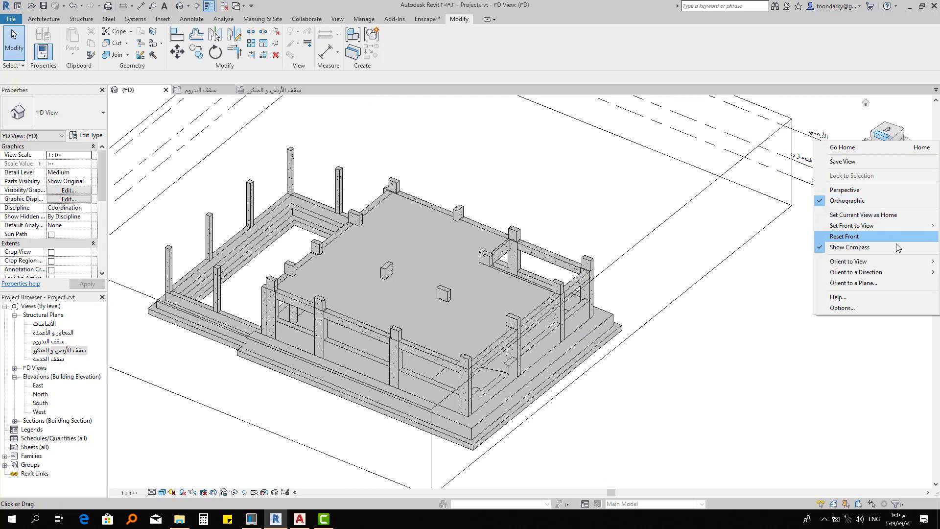
{"action": "mouse_move", "coordinate": [785, 260]}
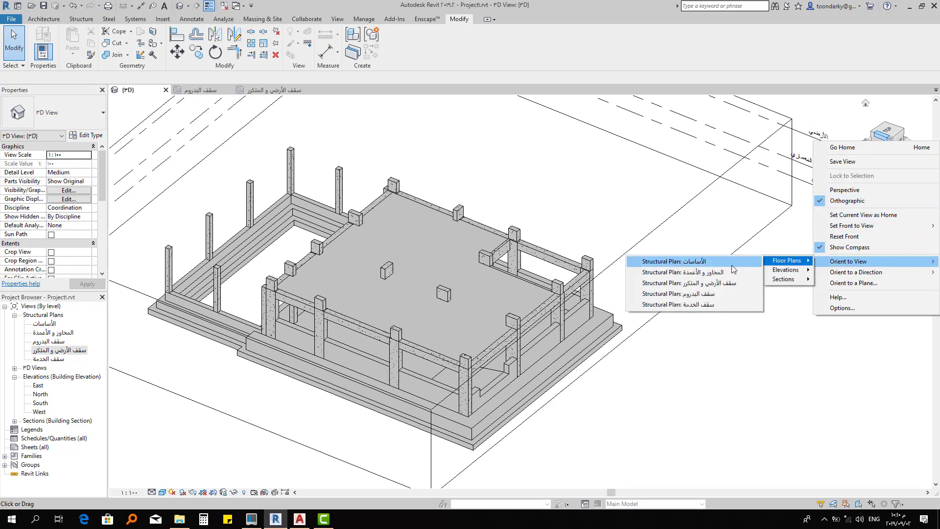
{"action": "left_click", "coordinate": [724, 283]}
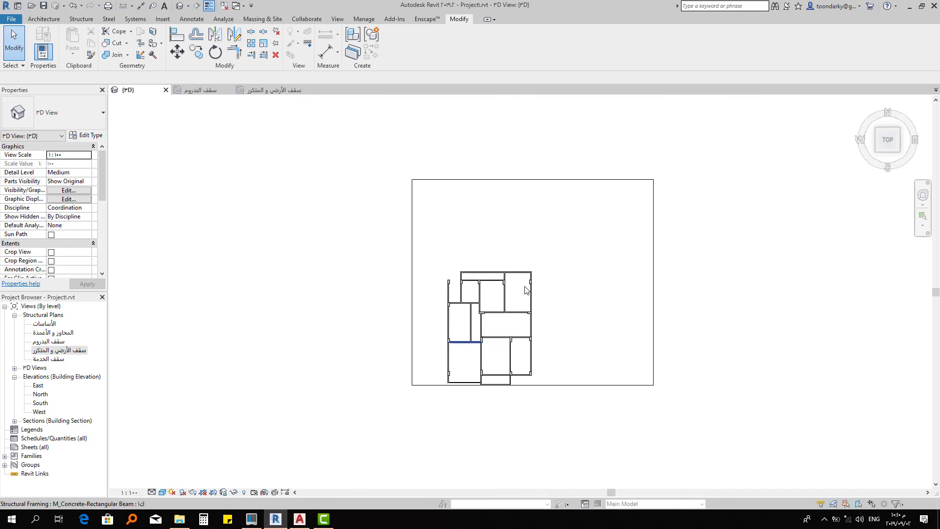
{"action": "mouse_move", "coordinate": [448, 384]}
{"action": "middle_mouse_down", "text": "shift"}
{"action": "mouse_move", "coordinate": [506, 313]}
{"action": "mouse_move", "coordinate": [429, 330]}
{"action": "middle_mouse_up", "text": "shift"}
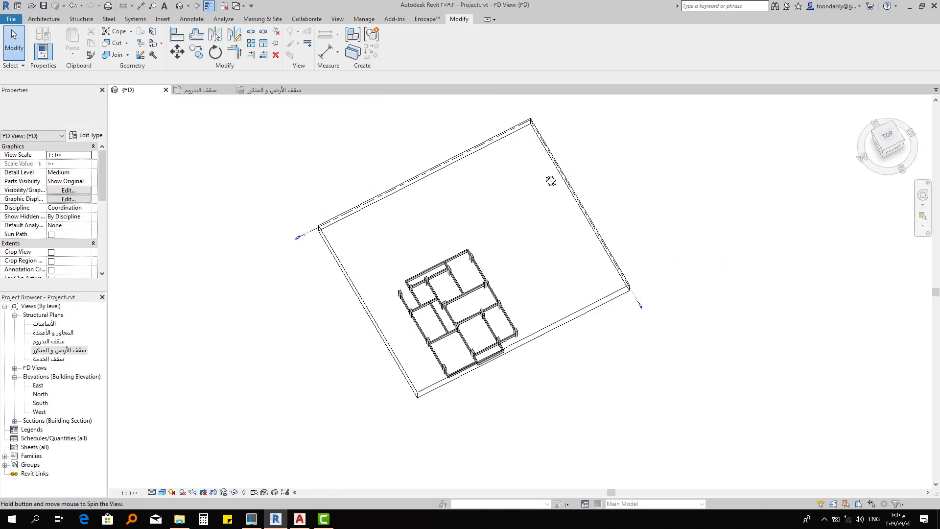
{"action": "scroll", "coordinate": [429, 330], "scroll_direction": "up", "scroll_amount": 4}
{"action": "scroll", "coordinate": [429, 329], "scroll_direction": "up", "scroll_amount": 1}
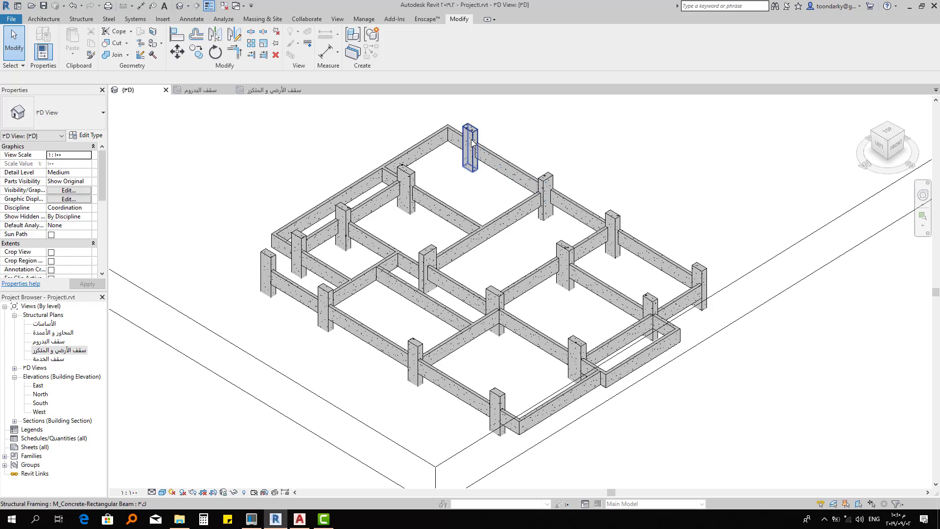
{"action": "mouse_move", "coordinate": [537, 168]}
{"action": "middle_mouse_down", "text": "shift"}
{"action": "mouse_move", "coordinate": [637, 304]}
{"action": "mouse_move", "coordinate": [645, 301]}
{"action": "middle_mouse_up", "text": "shift"}
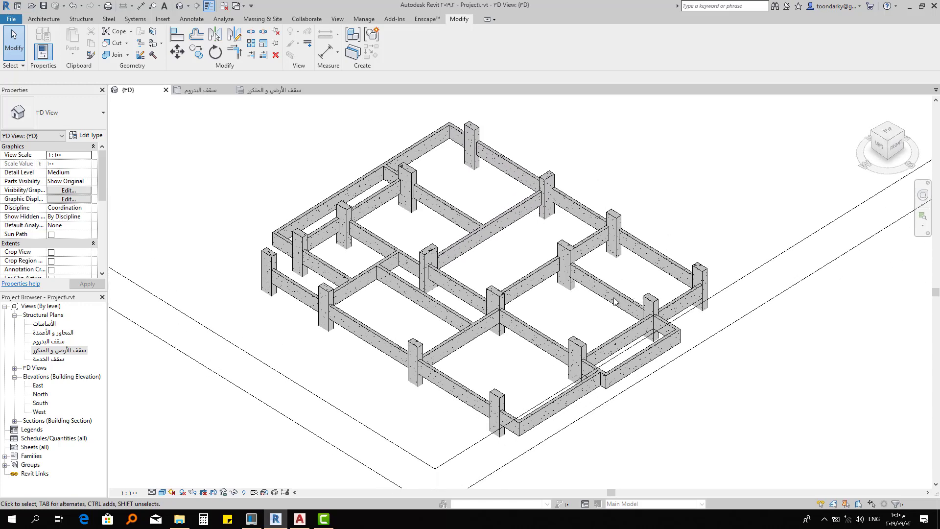
{"action": "left_click", "coordinate": [239, 93]}
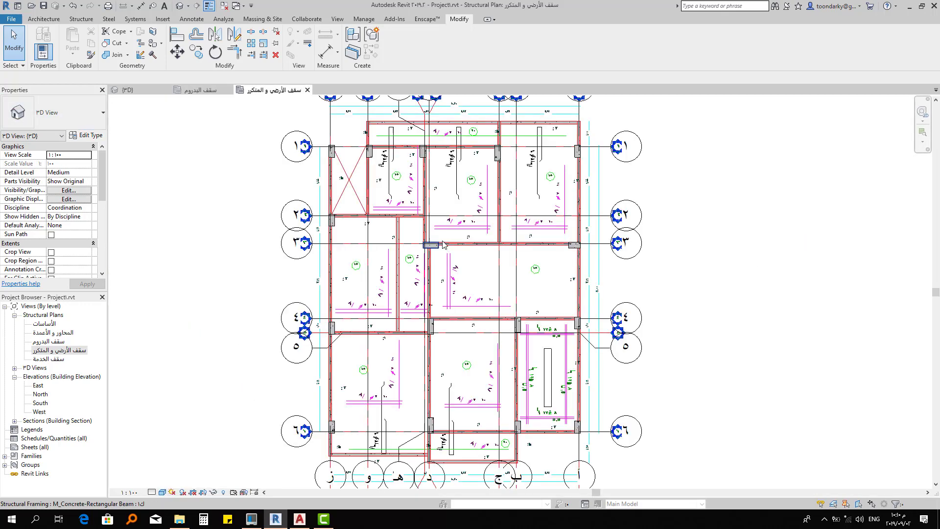
{"action": "middle_click_drag", "start_coordinate": [431, 279], "coordinate": [424, 256]}
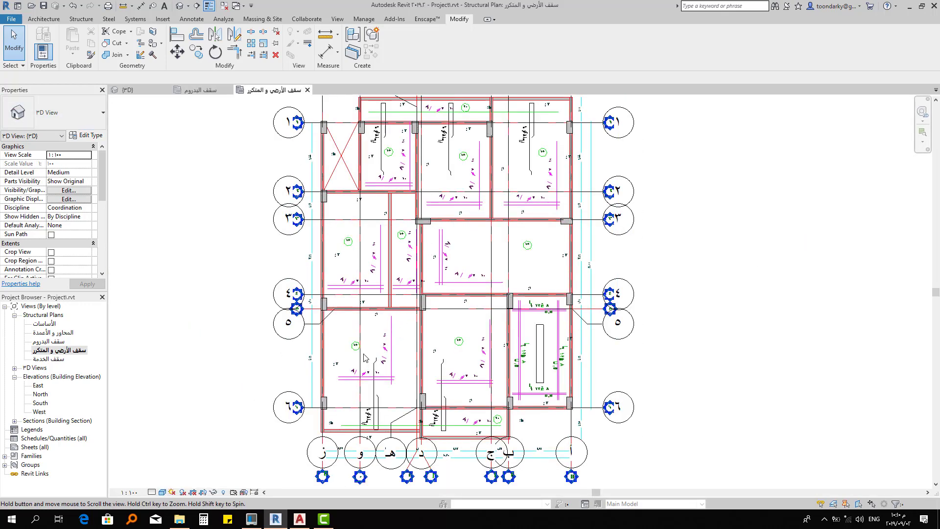
{"action": "scroll", "coordinate": [321, 335], "scroll_direction": "up", "scroll_amount": 1}
Start a structural floor of the current type using the Line boundary tool
{"action": "scroll", "coordinate": [319, 322], "scroll_direction": "up", "scroll_amount": 1}
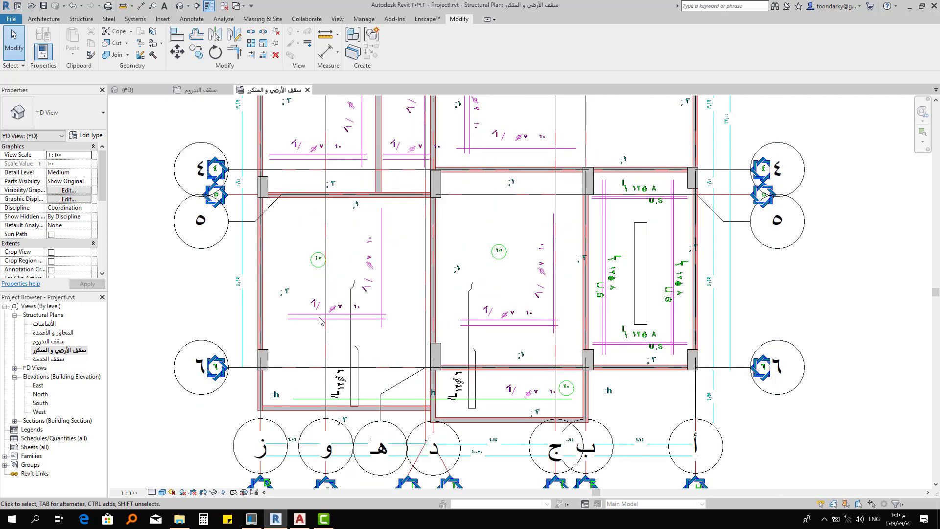
{"action": "scroll", "coordinate": [308, 318], "scroll_direction": "up", "scroll_amount": 1}
{"action": "scroll", "coordinate": [309, 317], "scroll_direction": "up", "scroll_amount": 1}
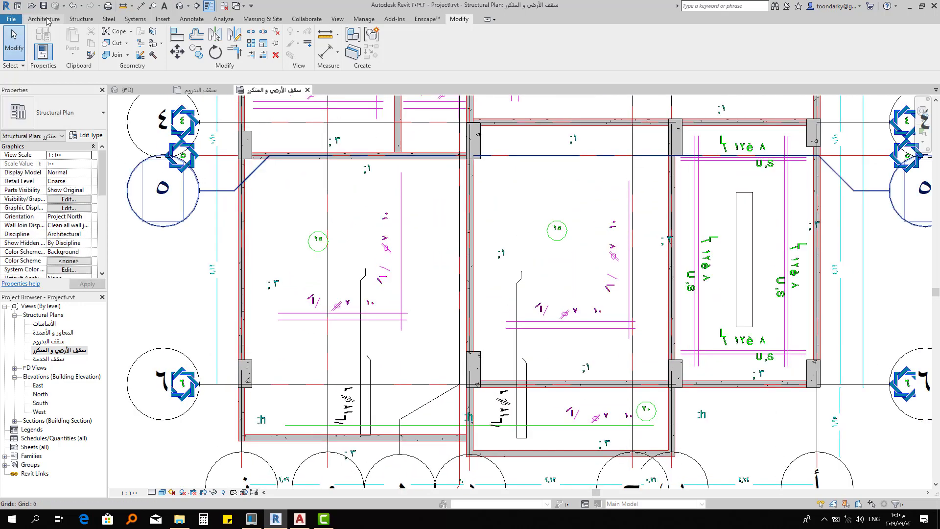
{"action": "left_click", "coordinate": [76, 19]}
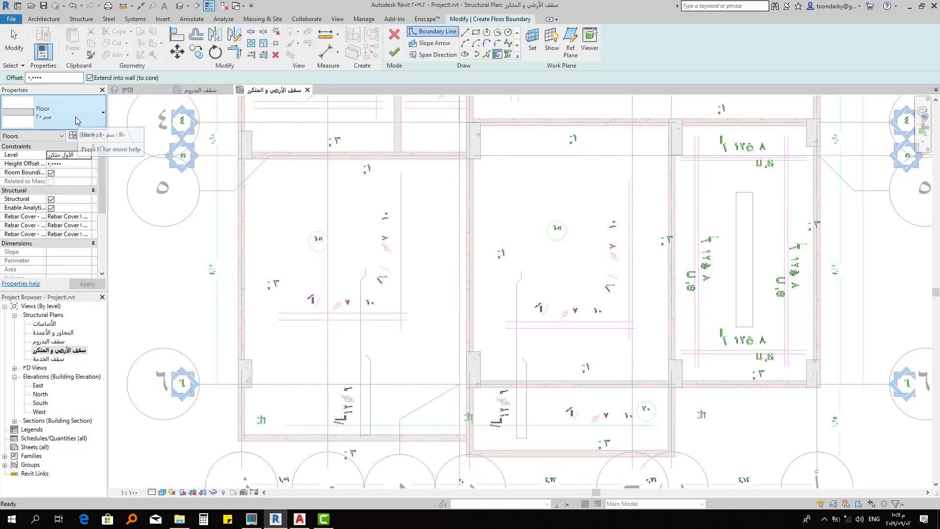
{"action": "left_click", "coordinate": [76, 120]}
{"action": "left_click", "coordinate": [54, 167]}
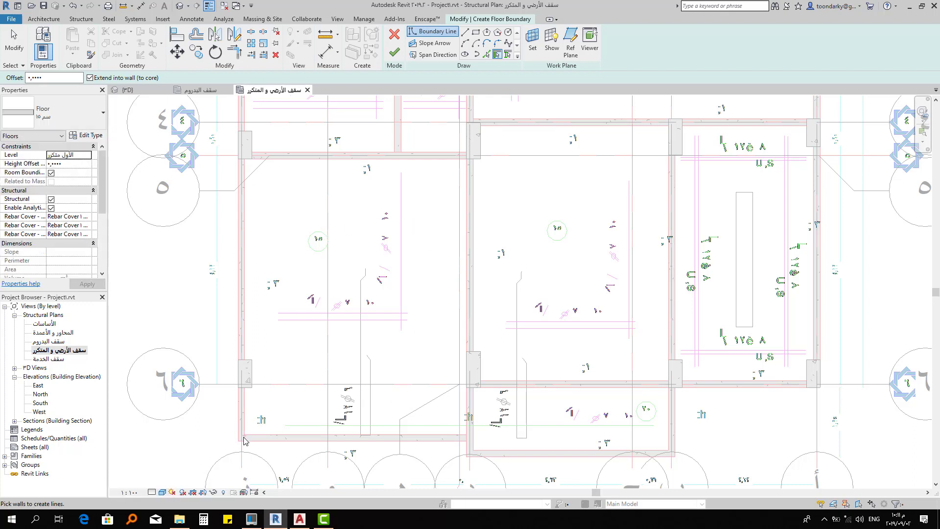
{"action": "scroll", "coordinate": [243, 440], "scroll_direction": "up", "scroll_amount": 1}
{"action": "scroll", "coordinate": [246, 433], "scroll_direction": "up", "scroll_amount": 1}
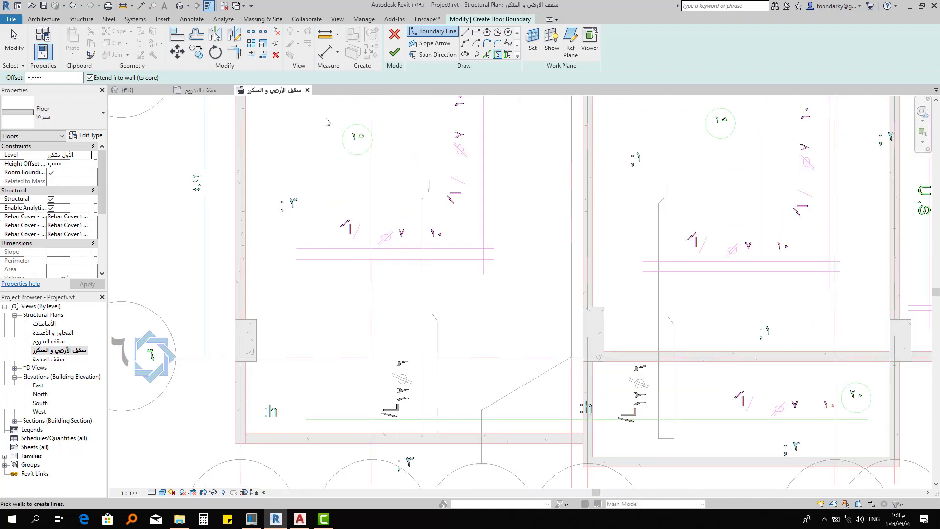
{"action": "left_click", "coordinate": [466, 34]}
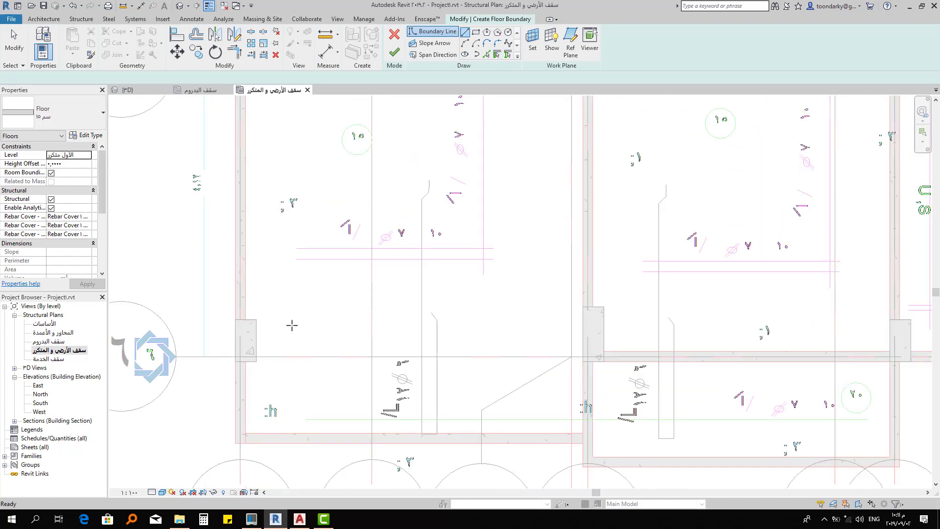
Sketch the slab boundary from the bay's bottom-left corner up the left beam to the top corner
{"action": "left_click", "coordinate": [245, 433]}
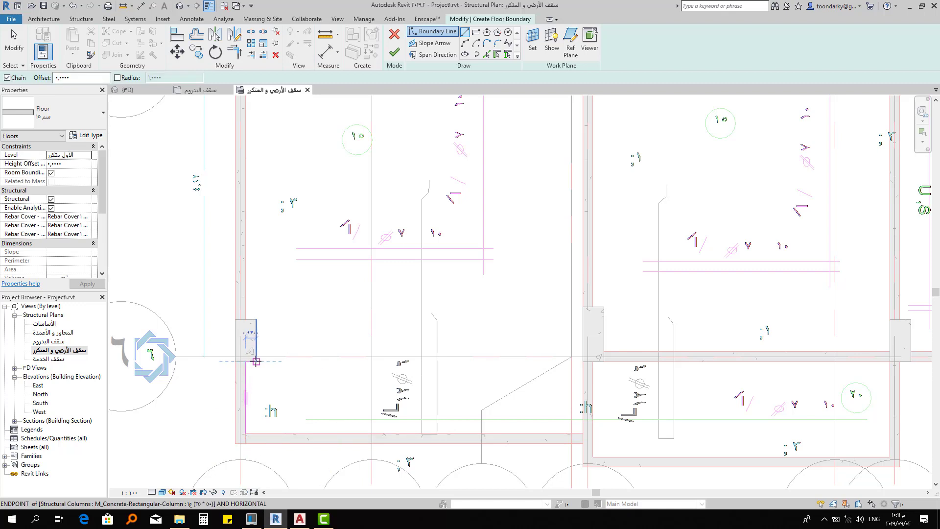
{"action": "left_click", "coordinate": [255, 361]}
{"action": "left_click", "coordinate": [246, 320]}
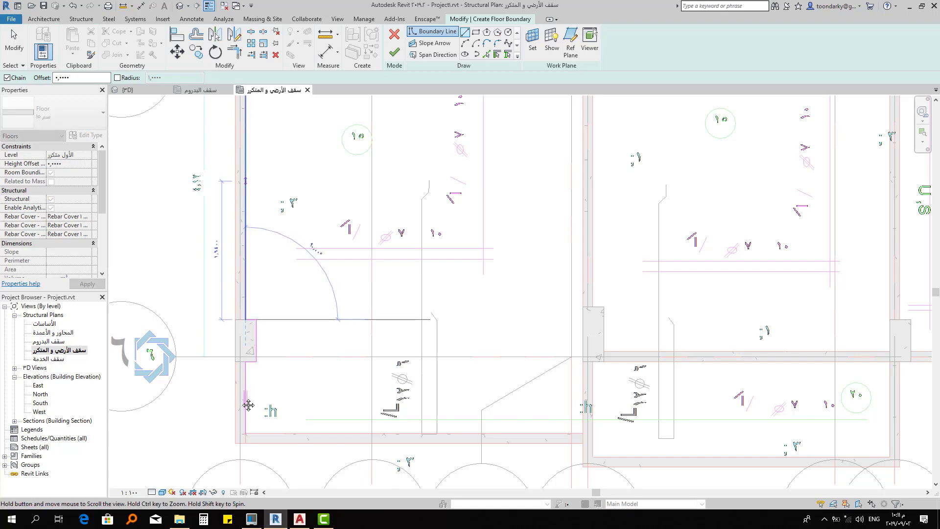
{"action": "scroll", "coordinate": [245, 399], "scroll_direction": "up", "scroll_amount": 1, "text": "ctrl"}
{"action": "scroll", "coordinate": [243, 343], "scroll_direction": "up", "scroll_amount": 1, "text": "ctrl"}
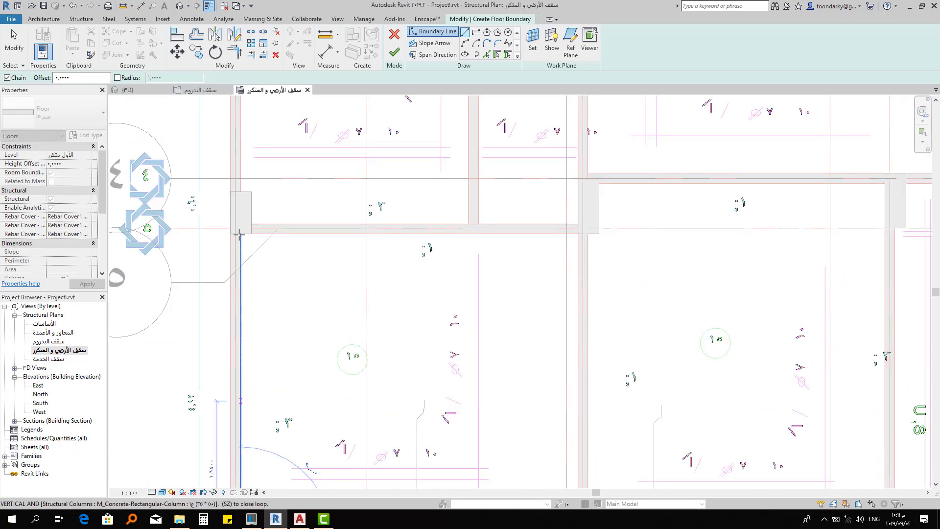
{"action": "middle_click_drag", "start_coordinate": [241, 239], "coordinate": [238, 244]}
{"action": "left_click", "coordinate": [238, 239]}
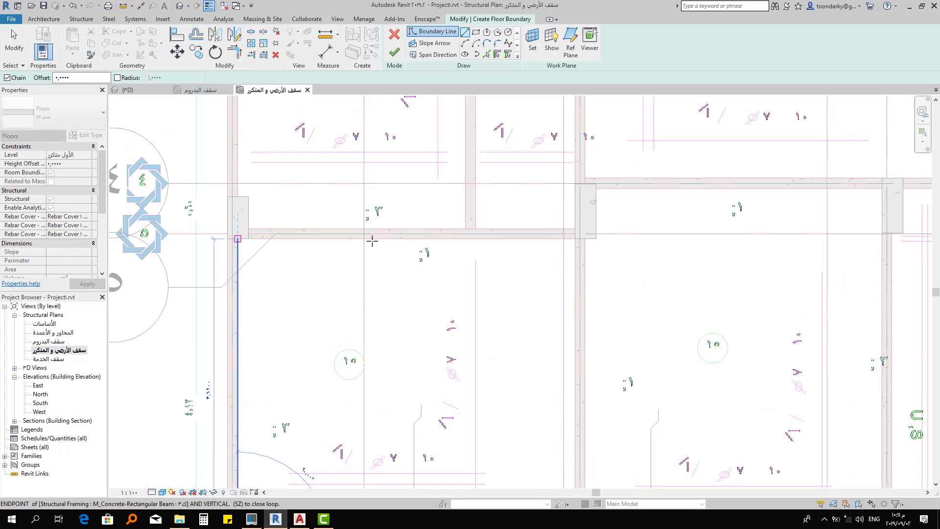
Close the boundary along the top, right and bottom beams and finish the 15 cm floor
{"action": "left_click", "coordinate": [572, 315]}
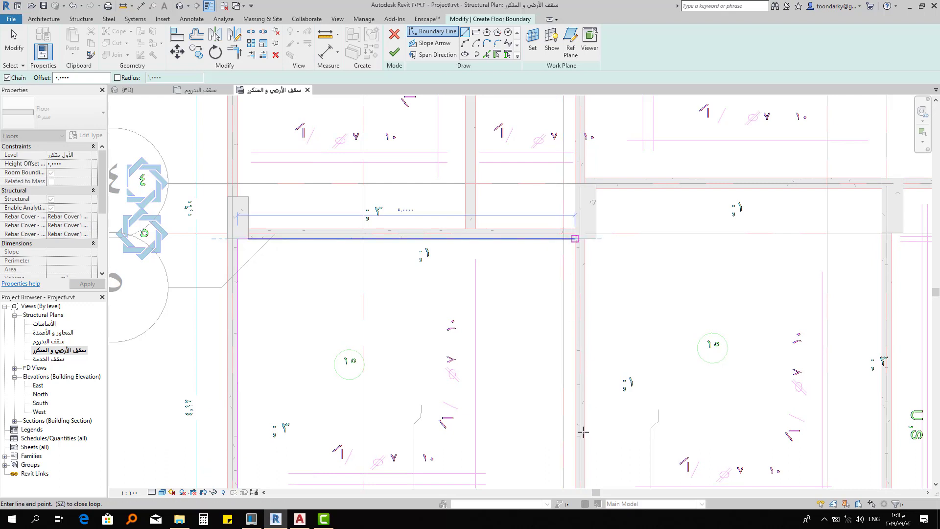
{"action": "middle_click_drag", "start_coordinate": [574, 469], "coordinate": [535, 273]}
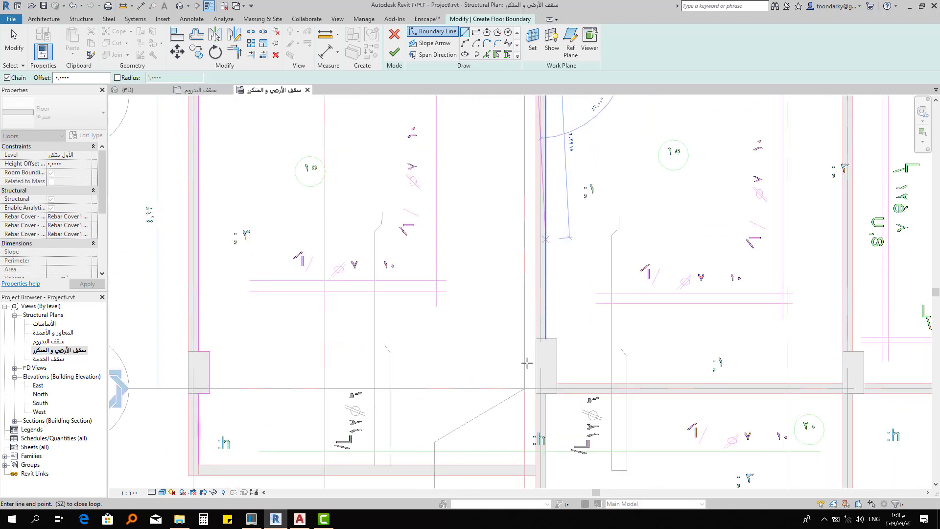
{"action": "left_click", "coordinate": [535, 464]}
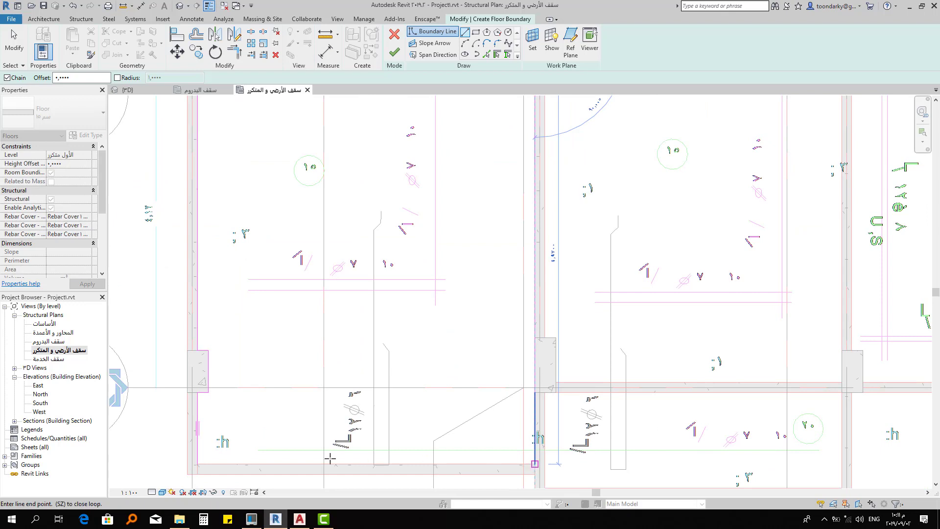
{"action": "left_click", "coordinate": [204, 463]}
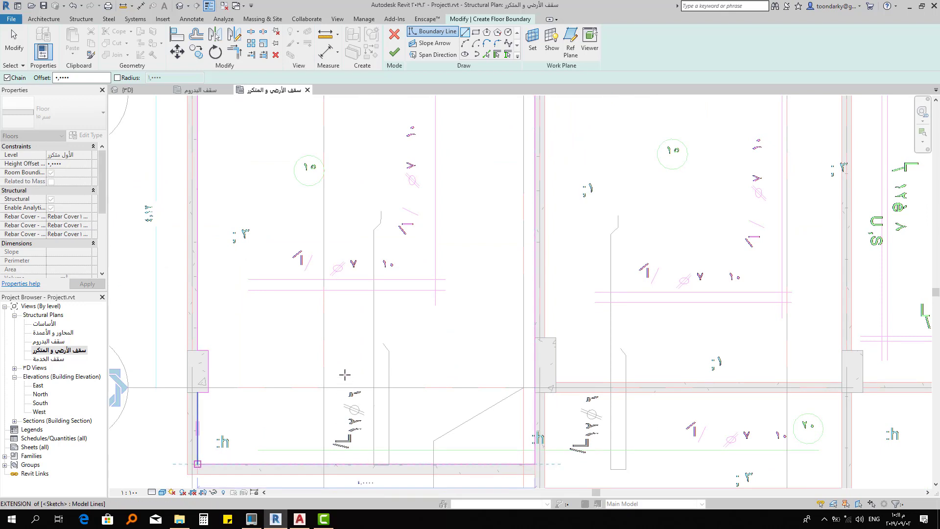
{"action": "scroll", "coordinate": [411, 396], "scroll_direction": "down", "scroll_amount": 2}
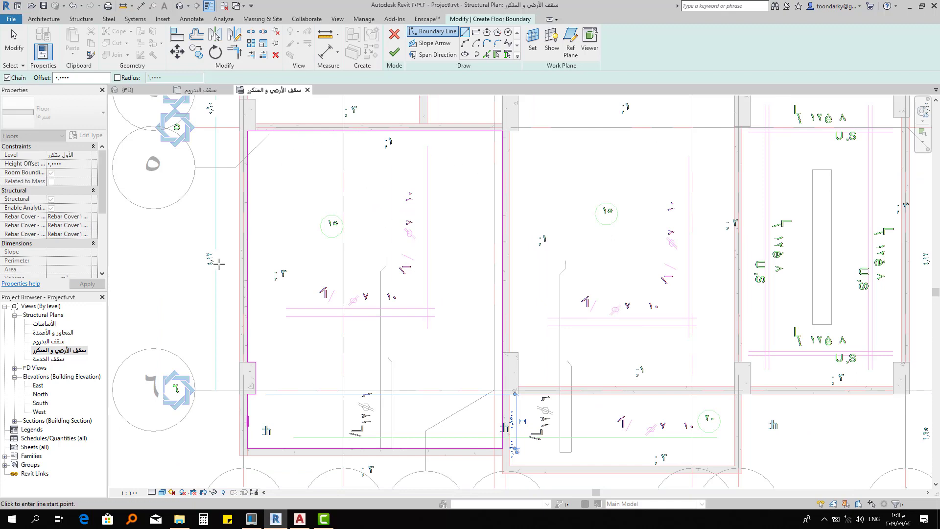
{"action": "scroll", "coordinate": [253, 207], "scroll_direction": "up", "scroll_amount": 1}
{"action": "scroll", "coordinate": [252, 207], "scroll_direction": "up", "scroll_amount": 2}
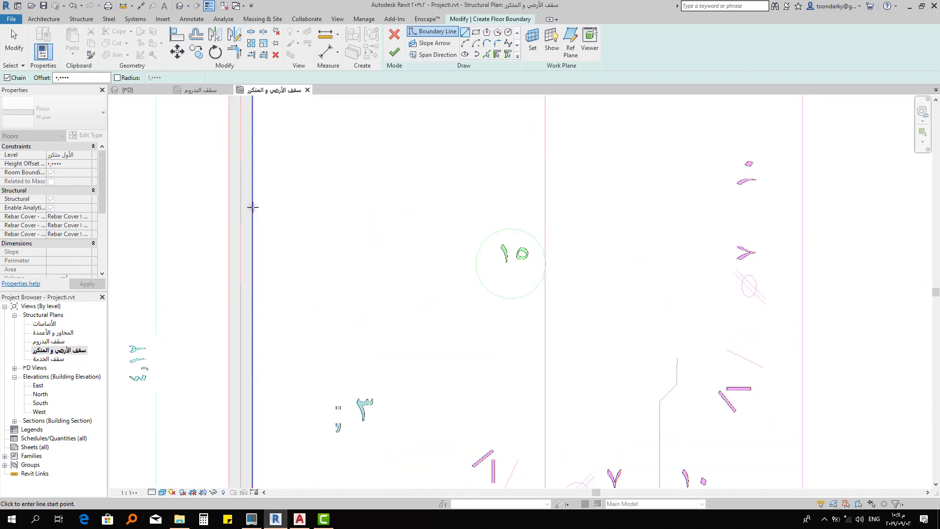
{"action": "scroll", "coordinate": [253, 207], "scroll_direction": "down", "scroll_amount": 1}
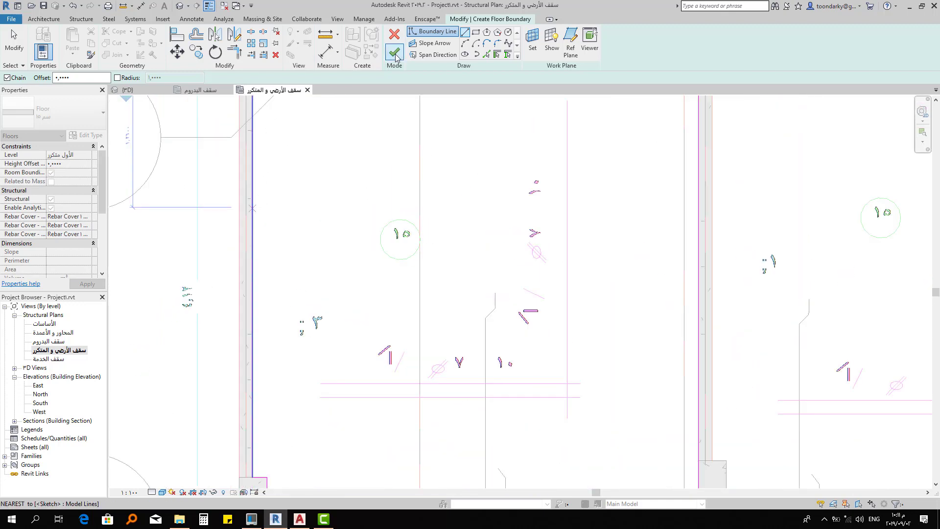
{"action": "left_click", "coordinate": [395, 55]}
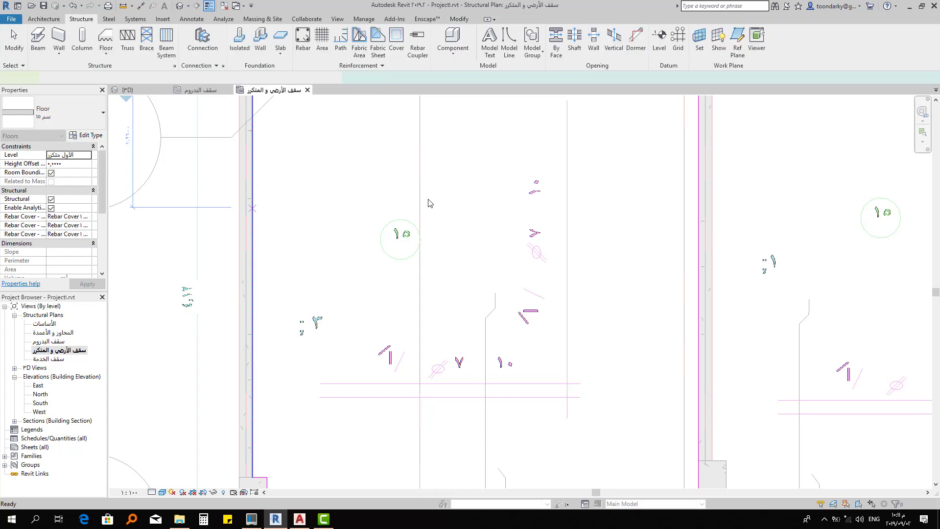
Bring the right-hand bays into view and start a new floor with Create Similar
{"action": "scroll", "coordinate": [699, 193], "scroll_direction": "down", "scroll_amount": 1}
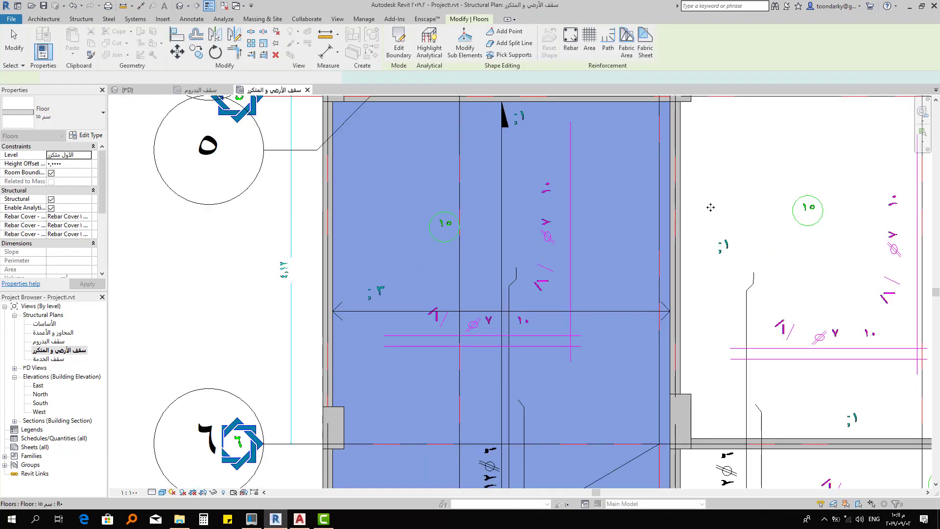
{"action": "scroll", "coordinate": [678, 210], "scroll_direction": "down", "scroll_amount": 1}
{"action": "middle_click_drag", "start_coordinate": [563, 204], "coordinate": [493, 196]}
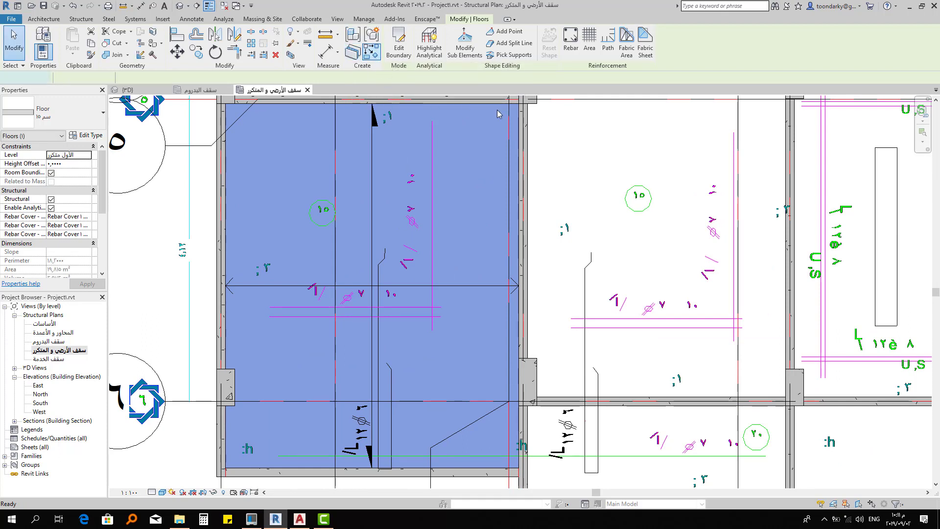
{"action": "left_click", "coordinate": [399, 42]}
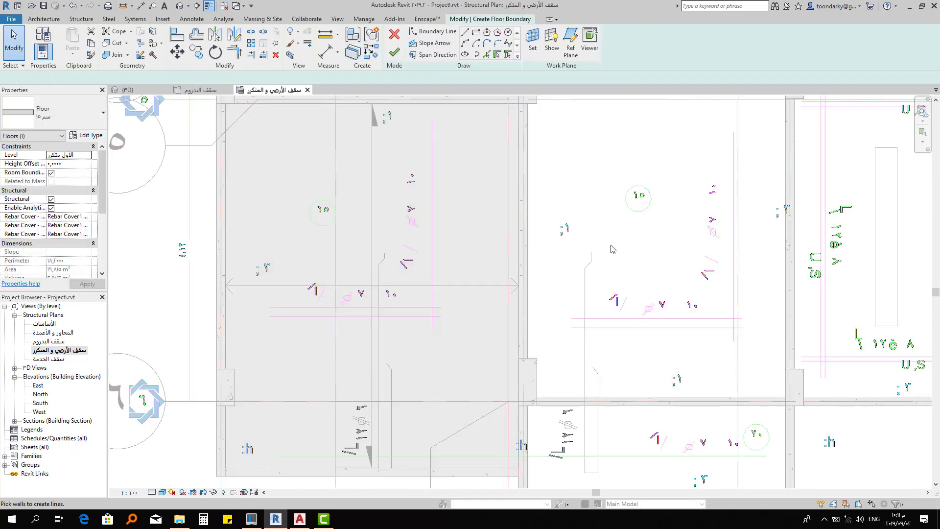
With straight boundary lines, sketch from the bay's column corner up to and along the top beam
{"action": "scroll", "coordinate": [646, 236], "scroll_direction": "down", "scroll_amount": 1}
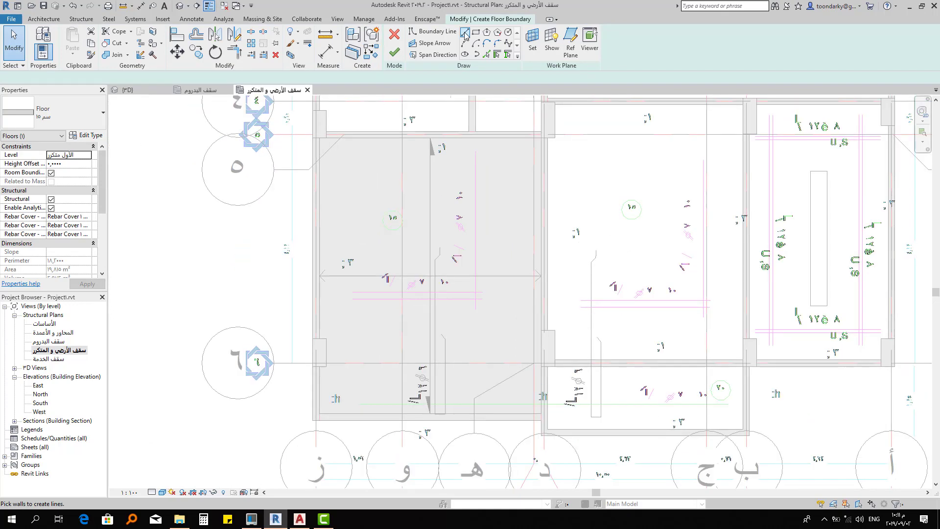
{"action": "left_click", "coordinate": [465, 34]}
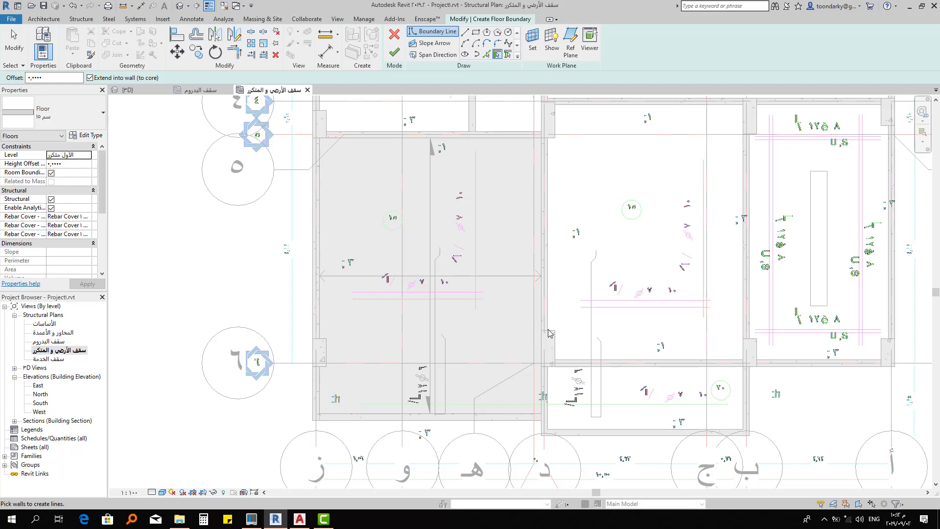
{"action": "left_click", "coordinate": [467, 32]}
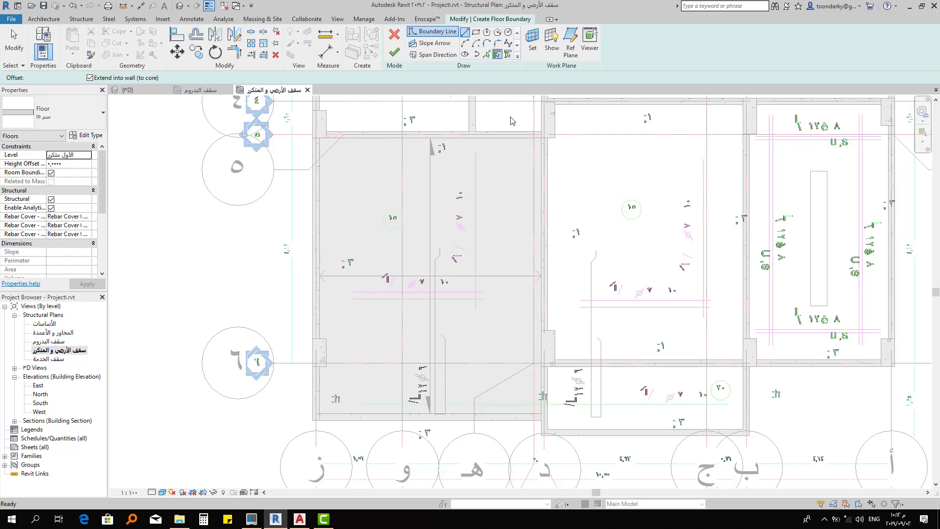
{"action": "left_click", "coordinate": [548, 329]}
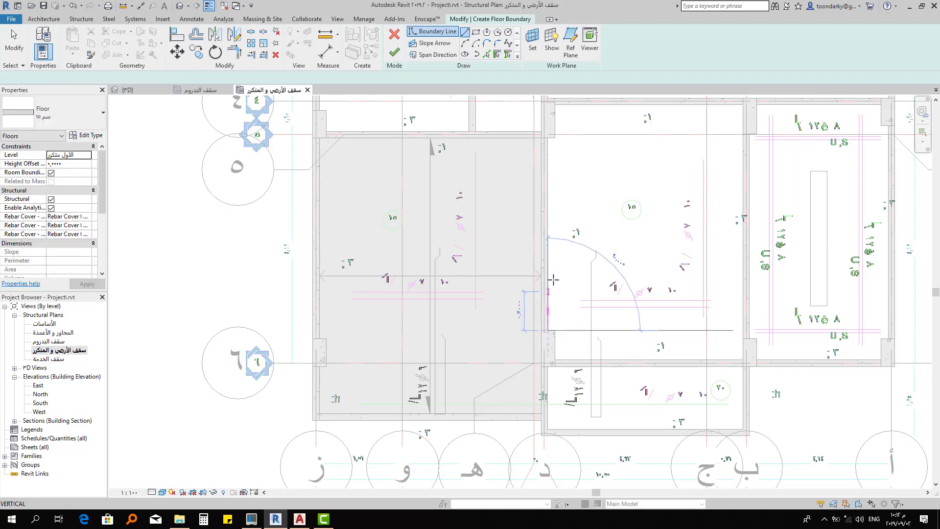
{"action": "scroll", "coordinate": [550, 251], "scroll_direction": "up", "scroll_amount": 2}
{"action": "scroll", "coordinate": [550, 230], "scroll_direction": "up", "scroll_amount": 3}
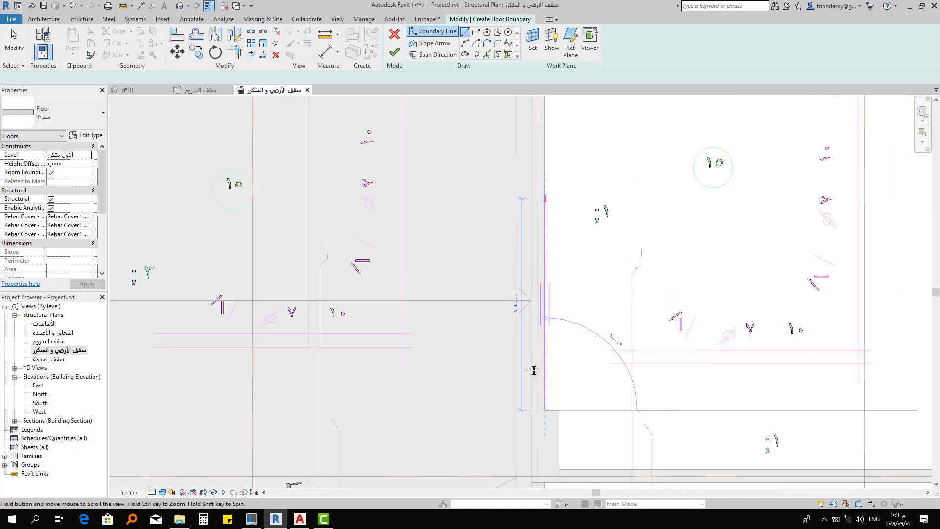
{"action": "middle_click_drag", "start_coordinate": [533, 369], "coordinate": [524, 398]}
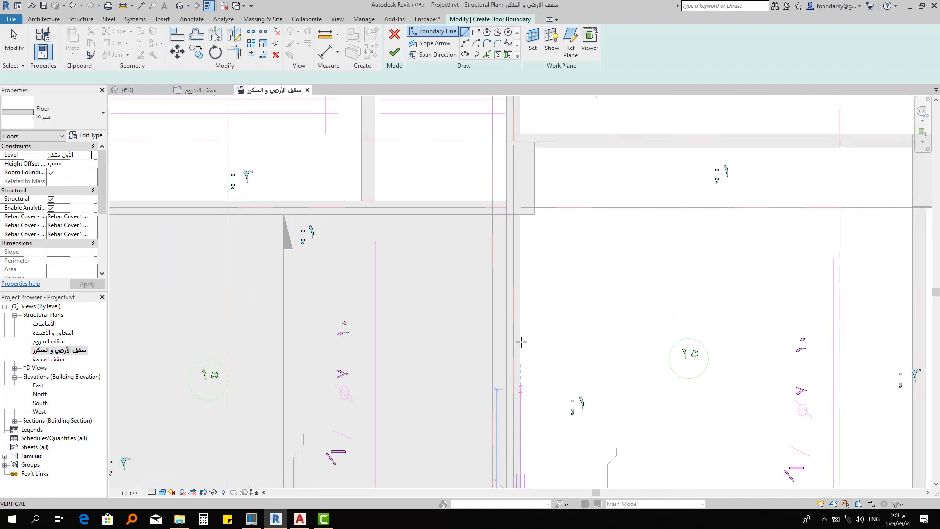
{"action": "left_click", "coordinate": [521, 214]}
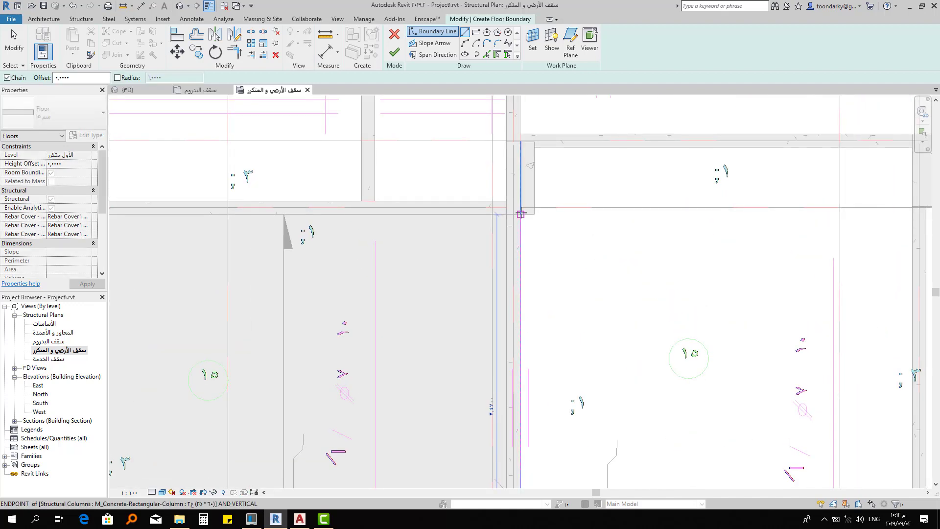
{"action": "left_click", "coordinate": [534, 214]}
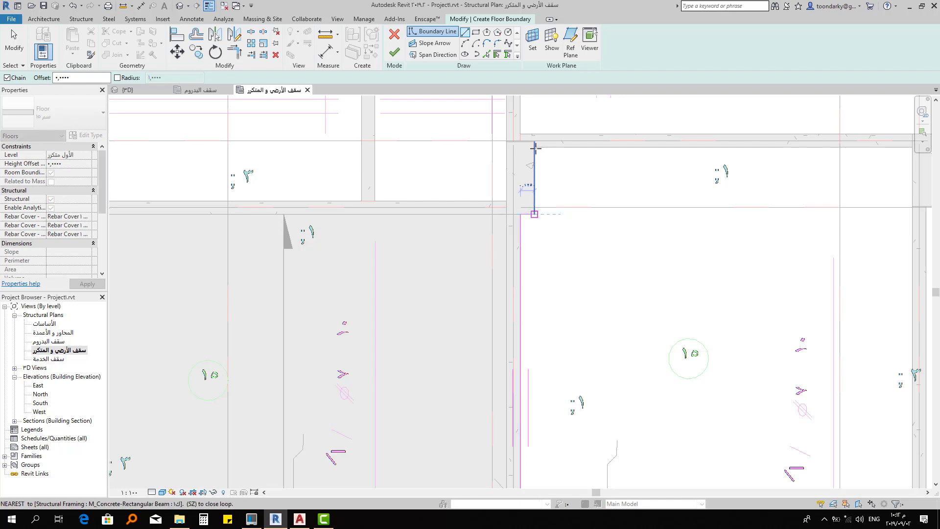
{"action": "left_click", "coordinate": [762, 164]}
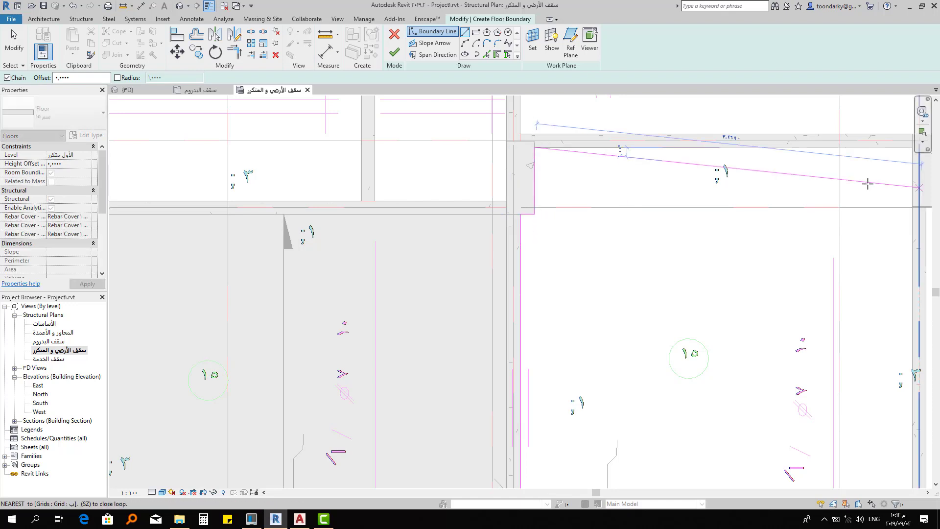
{"action": "left_click", "coordinate": [899, 152]}
Close the boundary along the right and bottom beams around the column, then exit the sketch
{"action": "middle_click_drag", "start_coordinate": [933, 160], "coordinate": [697, 183]}
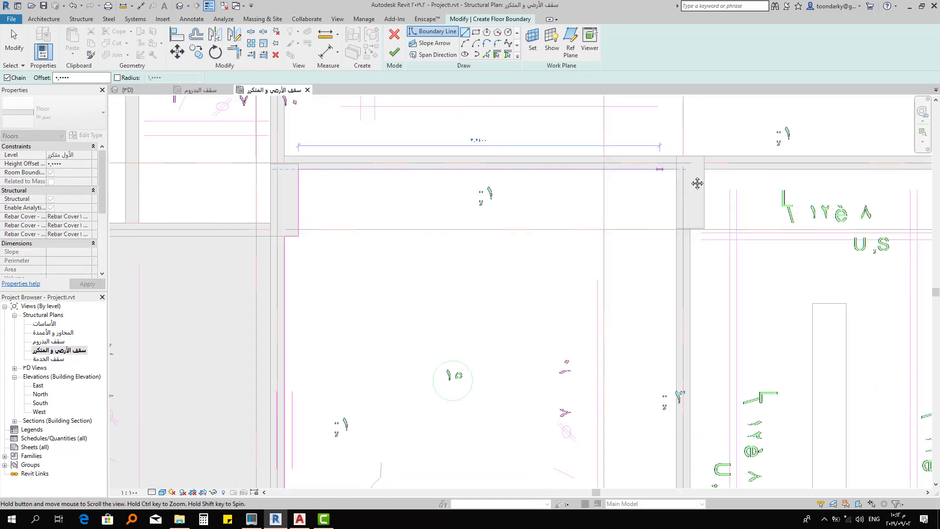
{"action": "left_click", "coordinate": [676, 168]}
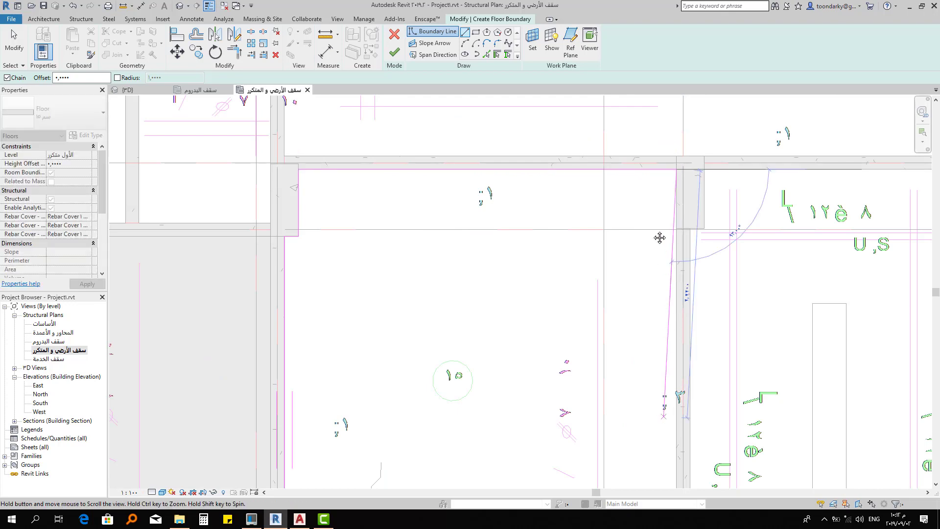
{"action": "middle_click_drag", "start_coordinate": [657, 237], "coordinate": [641, 92]}
{"action": "middle_click_drag", "start_coordinate": [639, 484], "coordinate": [636, 263]}
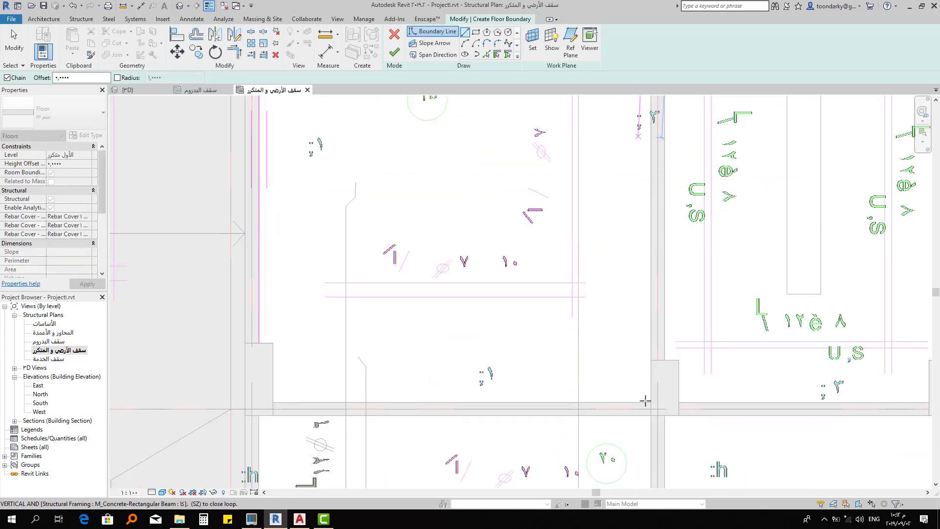
{"action": "middle_click_drag", "start_coordinate": [651, 401], "coordinate": [647, 346]}
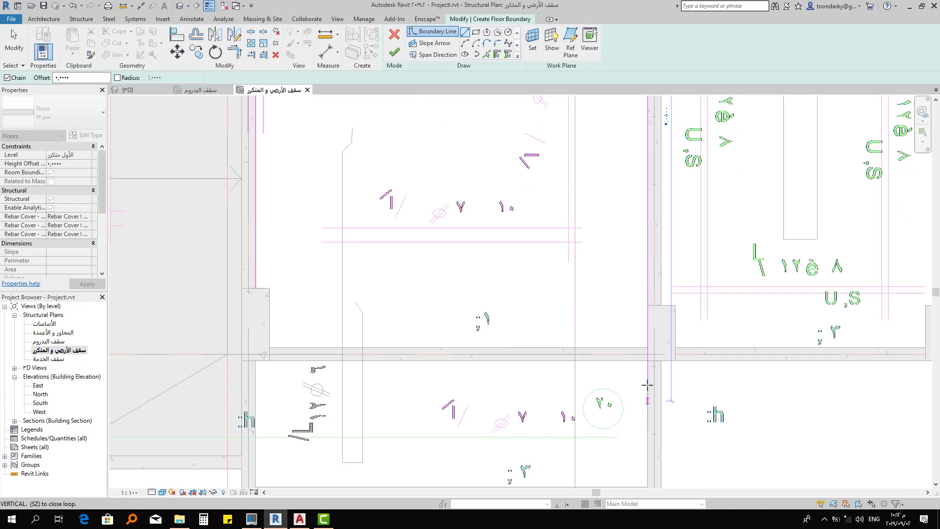
{"action": "left_click", "coordinate": [648, 346]}
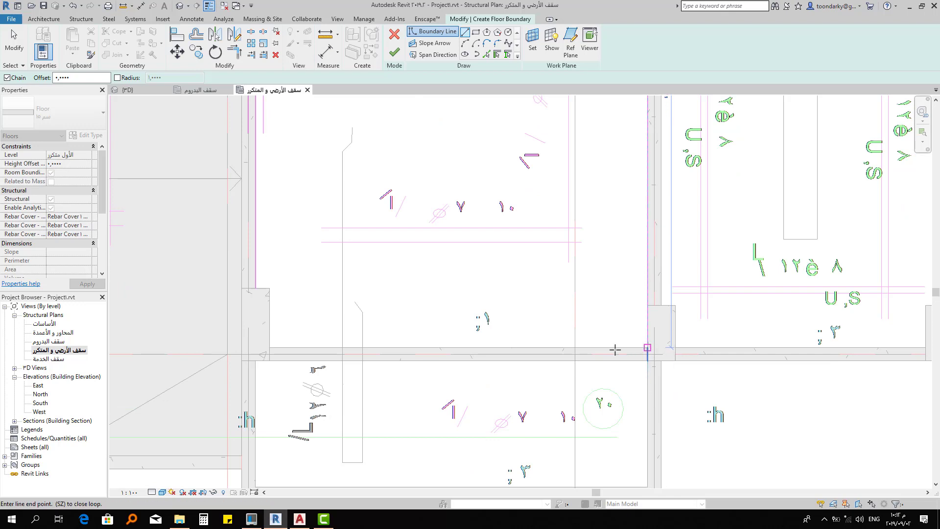
{"action": "left_click", "coordinate": [269, 347]}
{"action": "left_click", "coordinate": [267, 290]}
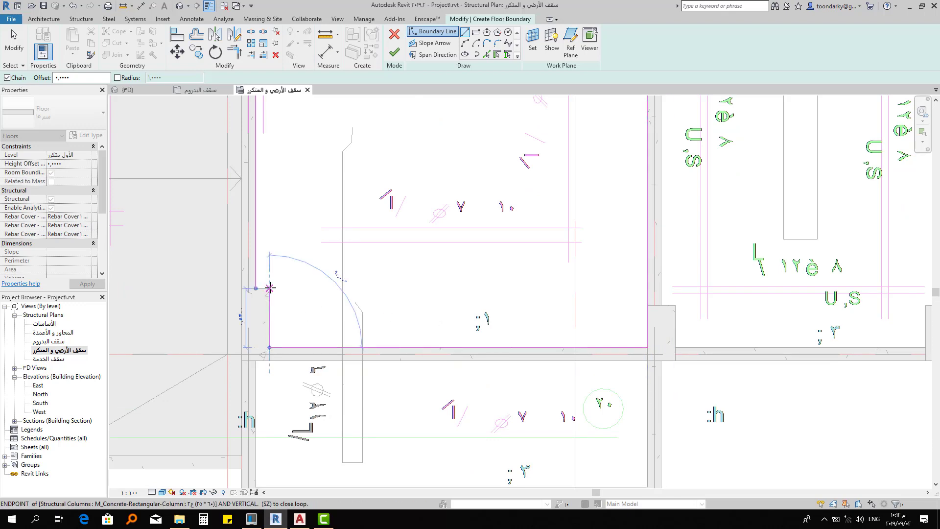
{"action": "left_click", "coordinate": [262, 287]}
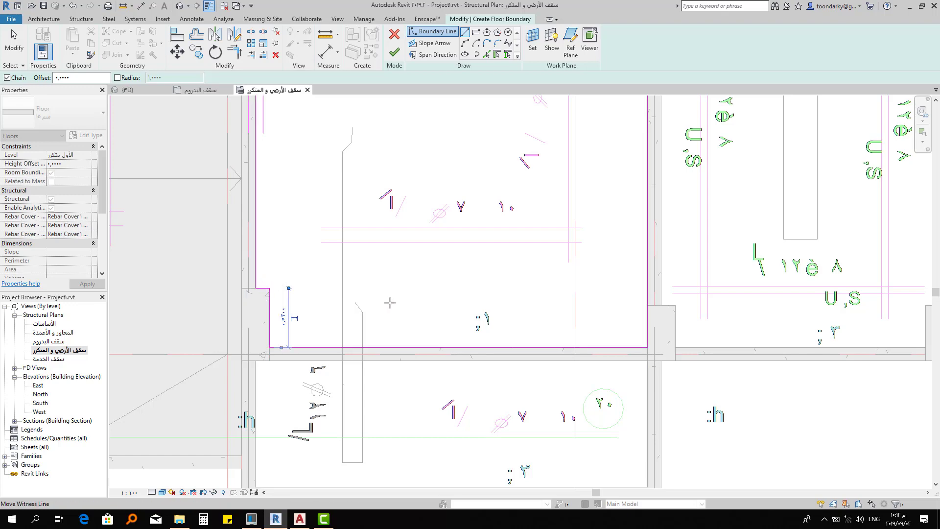
{"action": "scroll", "coordinate": [419, 332], "scroll_direction": "down", "scroll_amount": 1}
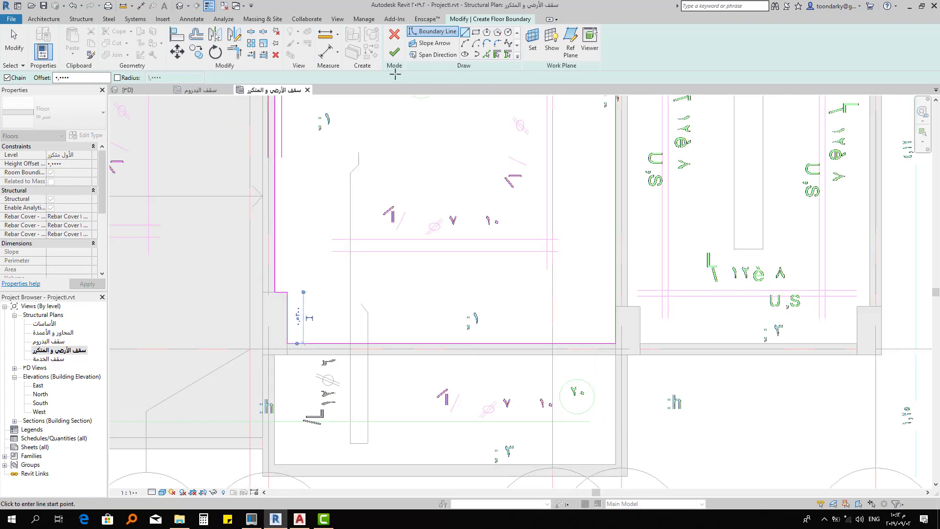
{"action": "scroll", "coordinate": [410, 326], "scroll_direction": "down", "scroll_amount": 1}
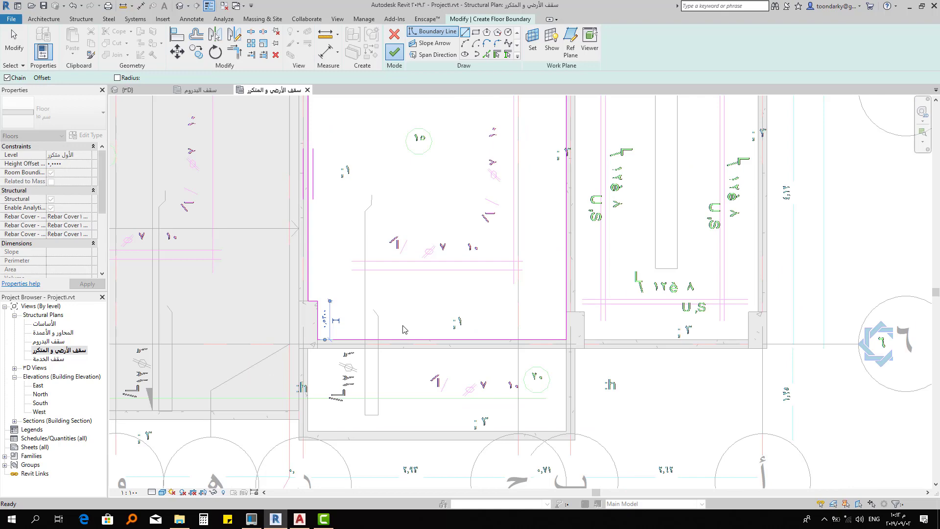
{"action": "key", "text": "Escape"}
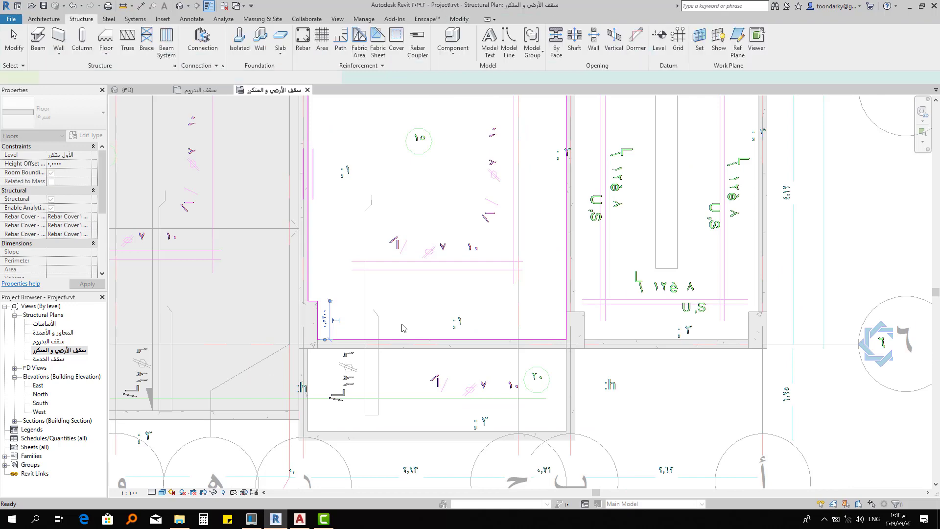
Select the newly created floor slab, clear the selection, then reselect it
{"action": "left_click", "coordinate": [402, 328]}
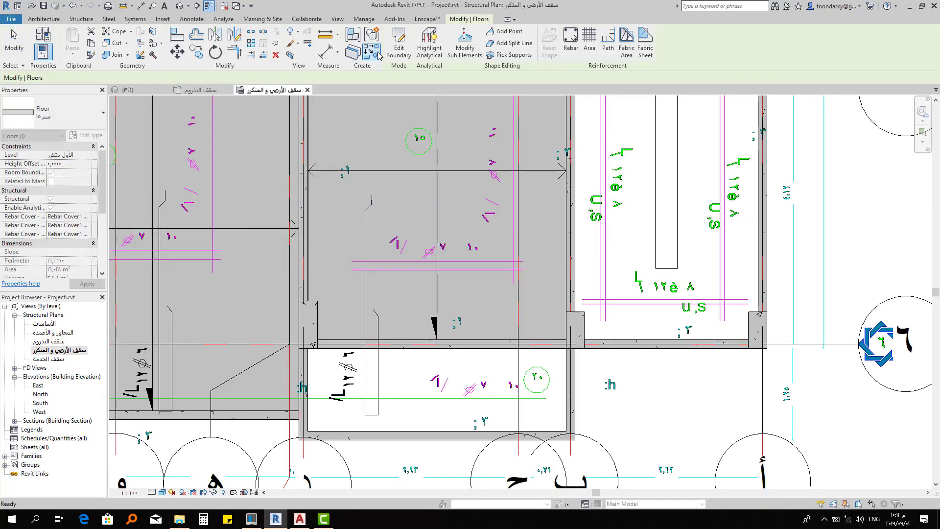
{"action": "key", "text": "Escape"}
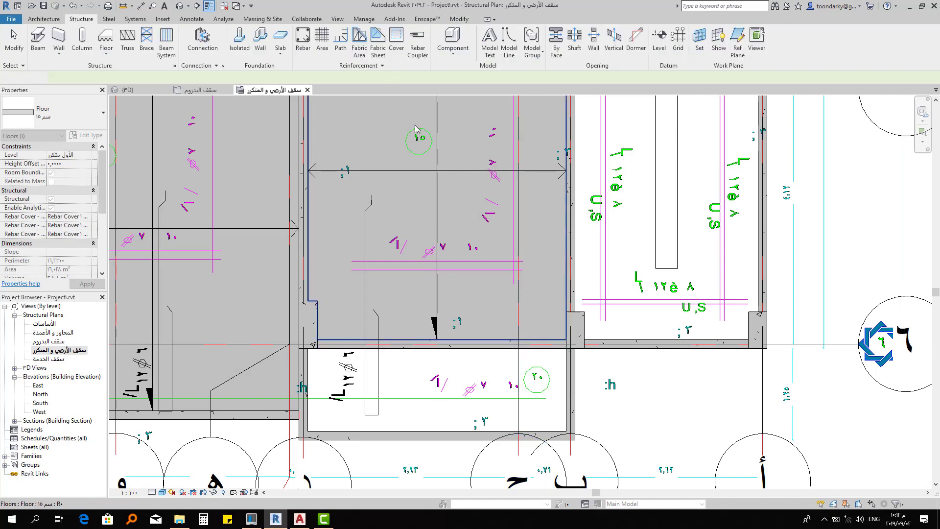
{"action": "left_click", "coordinate": [400, 192]}
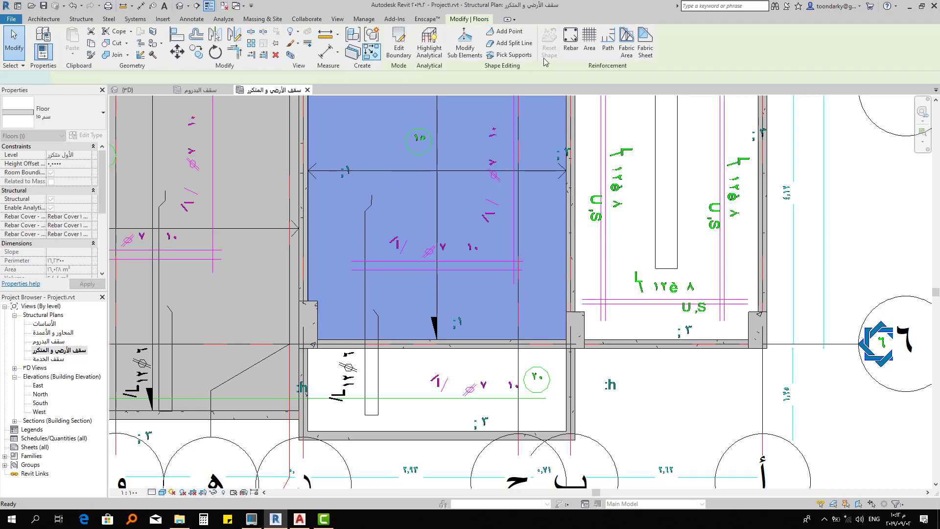
Start another floor like the selected one and draw its vertical edge at the beam end
{"action": "key", "text": "e"}
{"action": "key", "text": "b"}
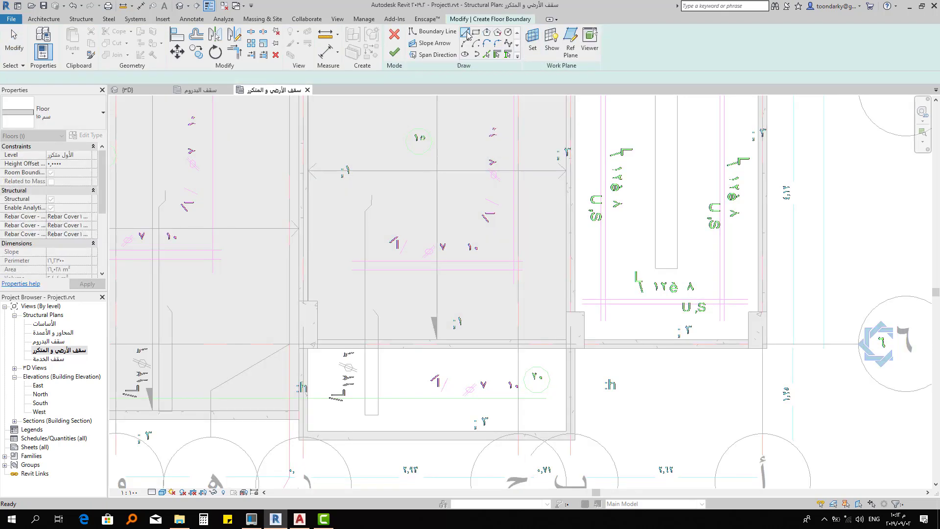
{"action": "scroll", "coordinate": [568, 356], "scroll_direction": "up", "scroll_amount": 1}
{"action": "scroll", "coordinate": [568, 356], "scroll_direction": "up", "scroll_amount": 2}
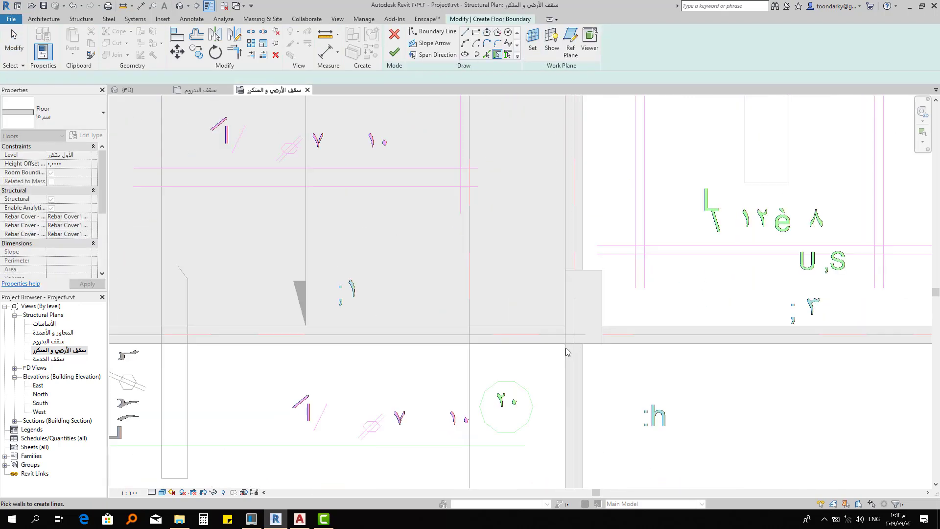
{"action": "left_click", "coordinate": [464, 32]}
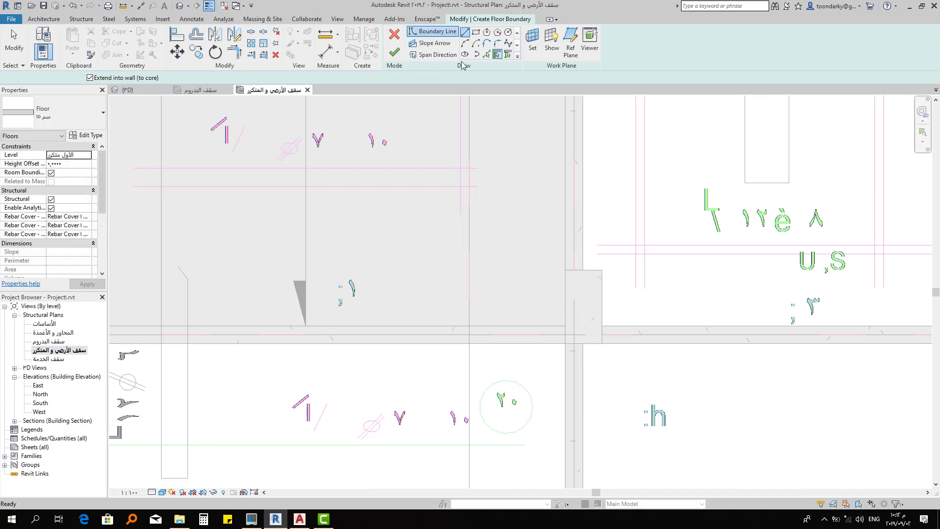
{"action": "left_click", "coordinate": [567, 343]}
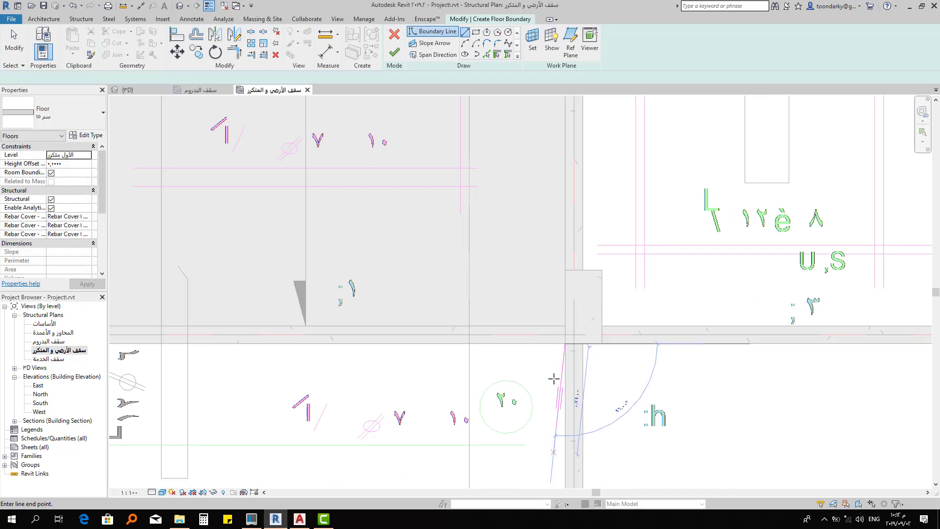
{"action": "middle_click_drag", "start_coordinate": [563, 381], "coordinate": [577, 259]}
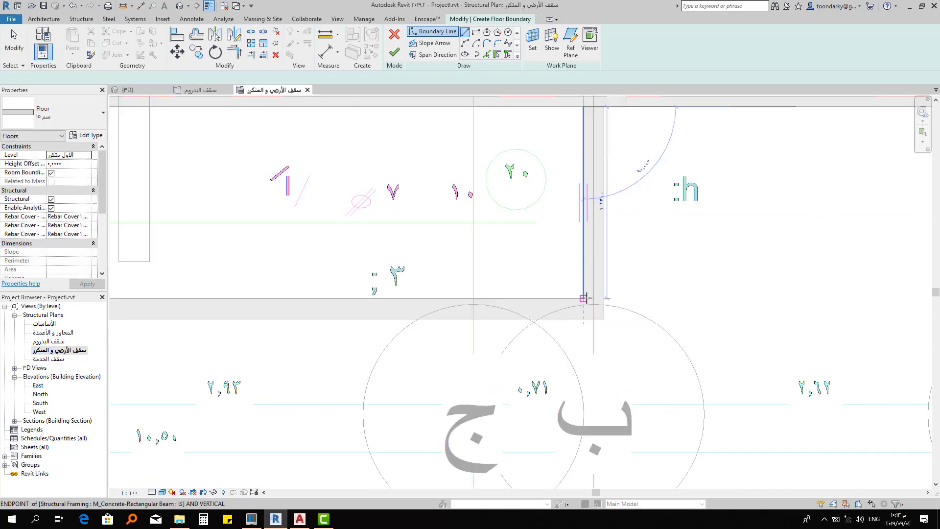
{"action": "left_click", "coordinate": [583, 298]}
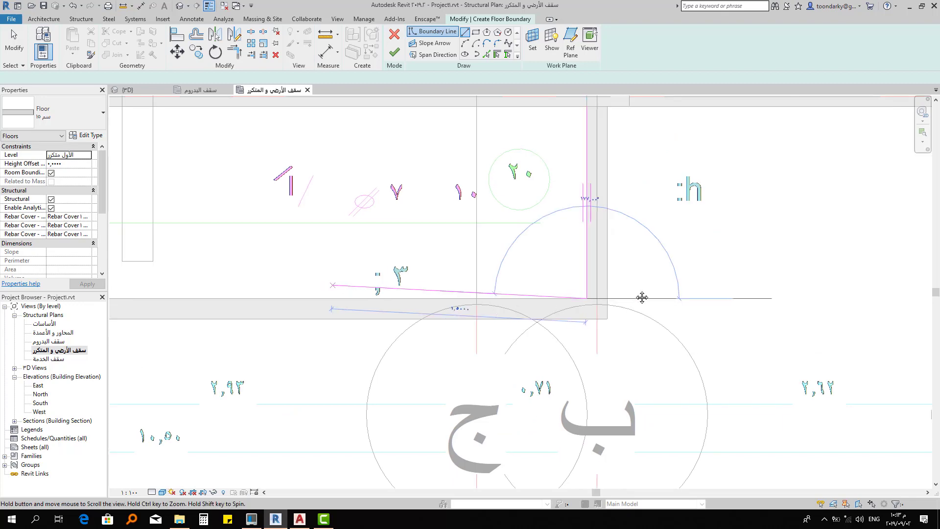
Draw the bottom, left and top edges to close the narrow bay's boundary, then finish the slab
{"action": "middle_click_drag", "start_coordinate": [263, 308], "coordinate": [590, 310]}
{"action": "middle_click_drag", "start_coordinate": [301, 308], "coordinate": [315, 301]}
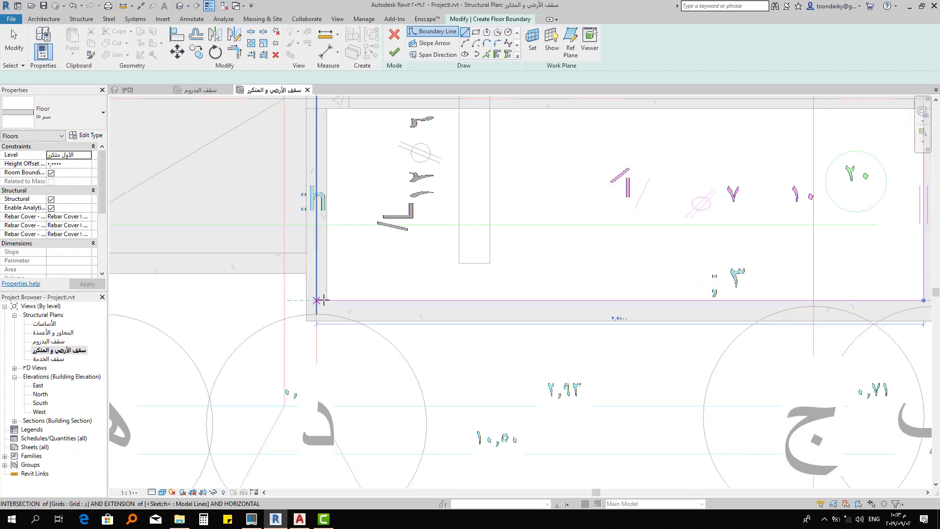
{"action": "left_click", "coordinate": [328, 149]}
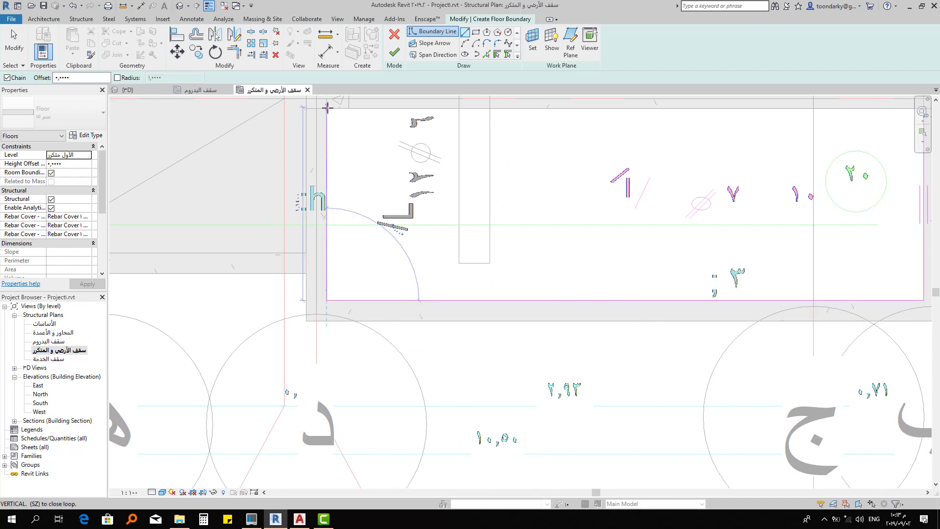
{"action": "left_click", "coordinate": [327, 108]}
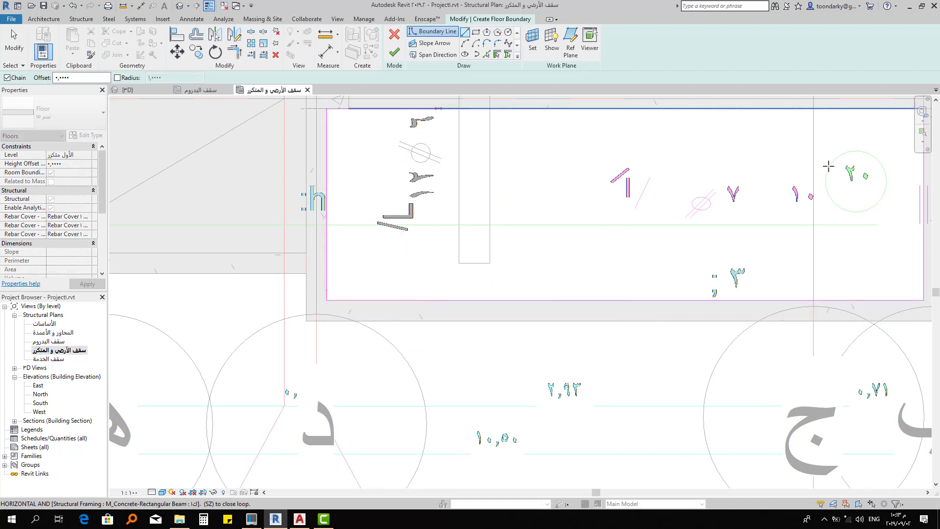
{"action": "middle_click_drag", "start_coordinate": [416, 168], "coordinate": [30, 168]}
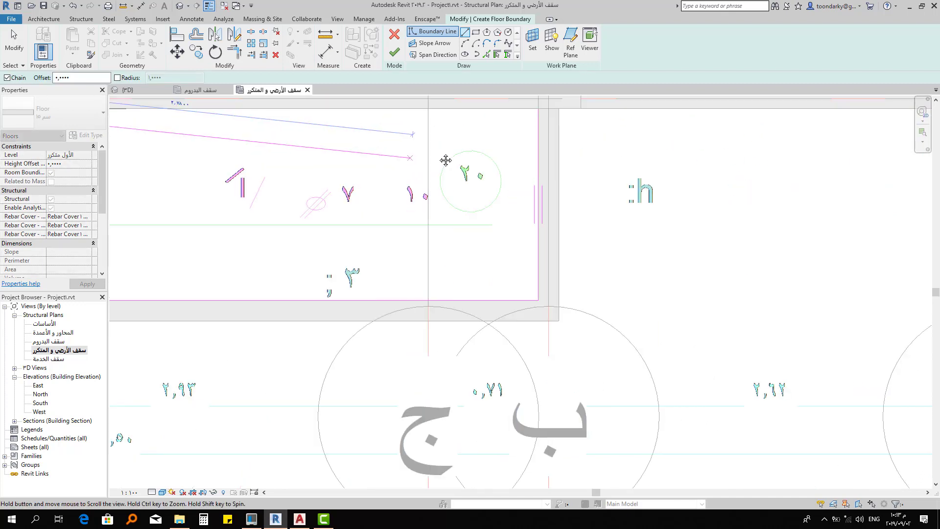
{"action": "left_click", "coordinate": [537, 108]}
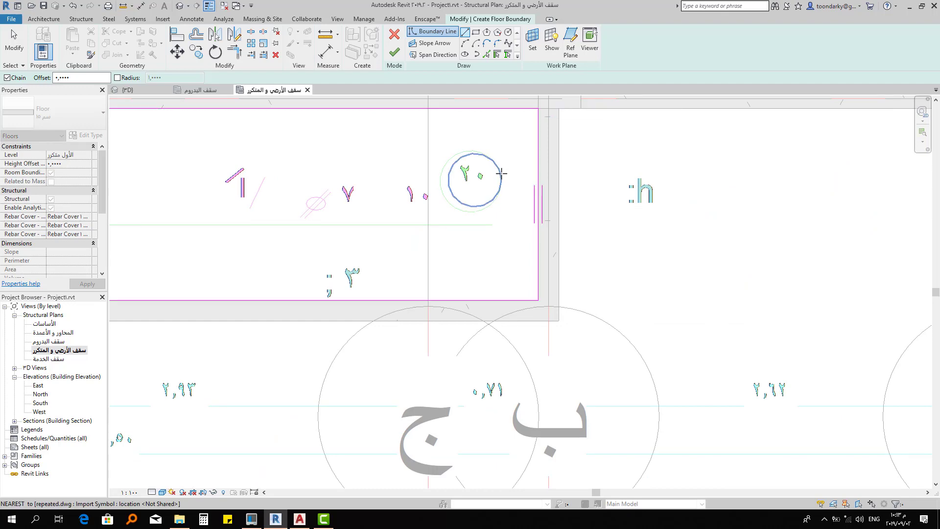
{"action": "scroll", "coordinate": [496, 164], "scroll_direction": "down", "scroll_amount": 1}
{"action": "scroll", "coordinate": [498, 153], "scroll_direction": "down", "scroll_amount": 1}
{"action": "scroll", "coordinate": [508, 262], "scroll_direction": "down", "scroll_amount": 2}
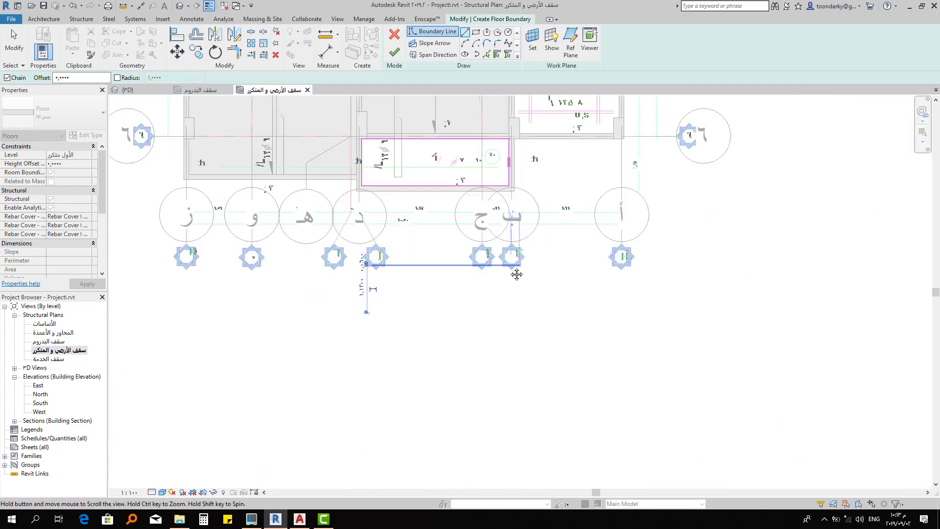
{"action": "middle_click_drag", "start_coordinate": [516, 272], "coordinate": [516, 400]}
{"action": "key", "text": "Escape"}
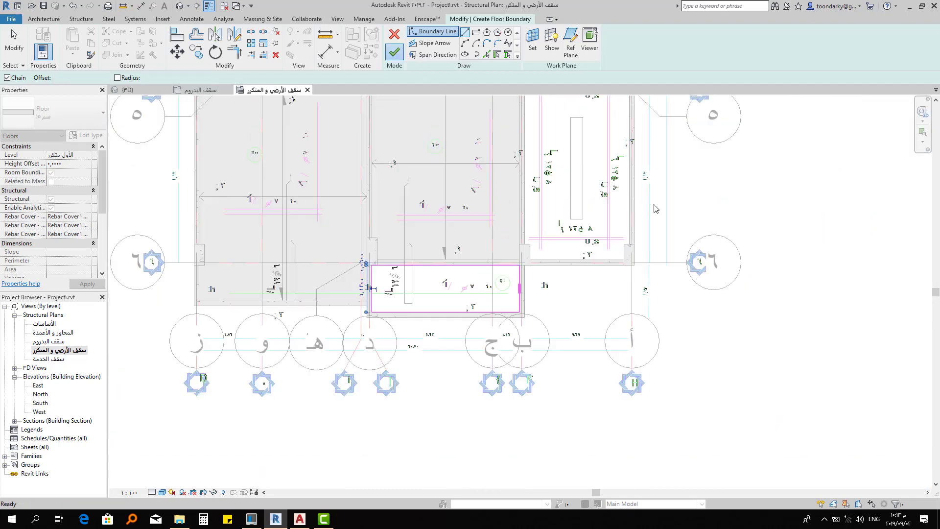
{"action": "key", "text": "Escape"}
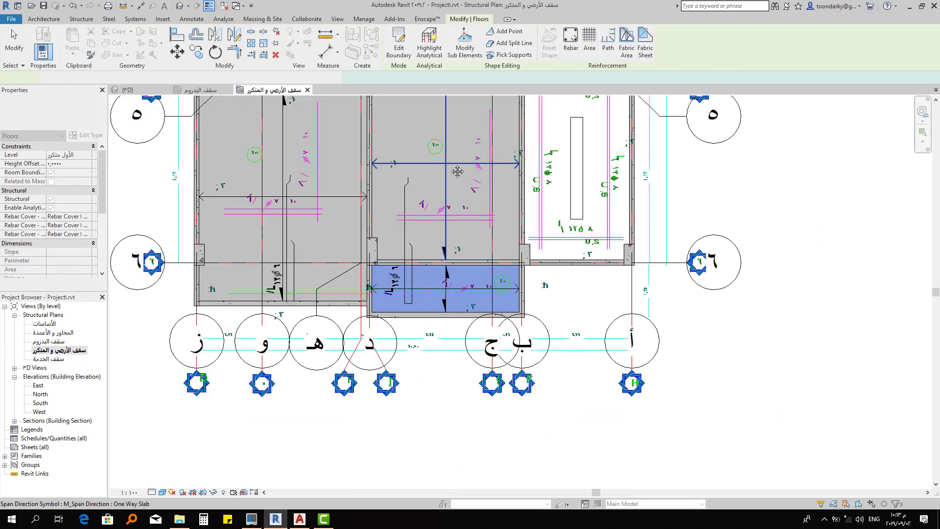
Start a similar floor and draw its right edge from the grid ٢ beam down to grid ٤
{"action": "middle_click_drag", "start_coordinate": [468, 428], "coordinate": [474, 506]}
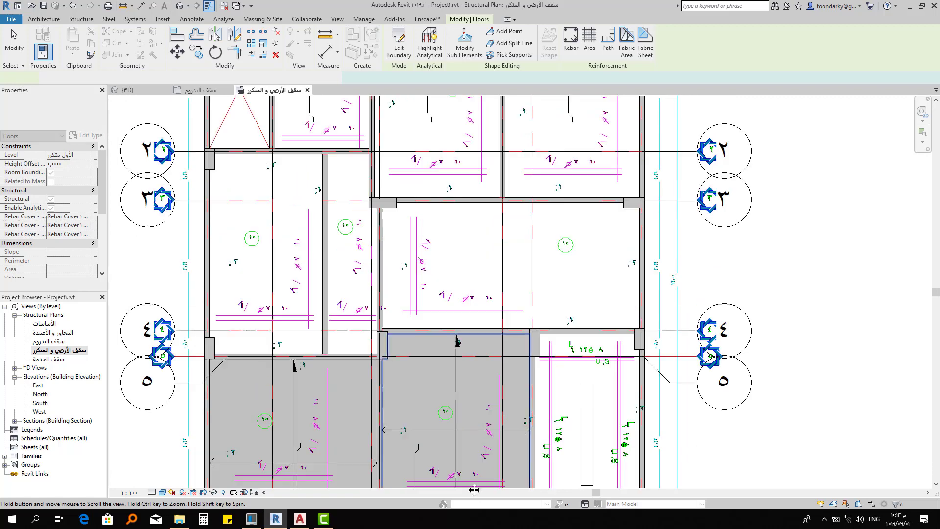
{"action": "middle_click_drag", "start_coordinate": [459, 350], "coordinate": [465, 427]}
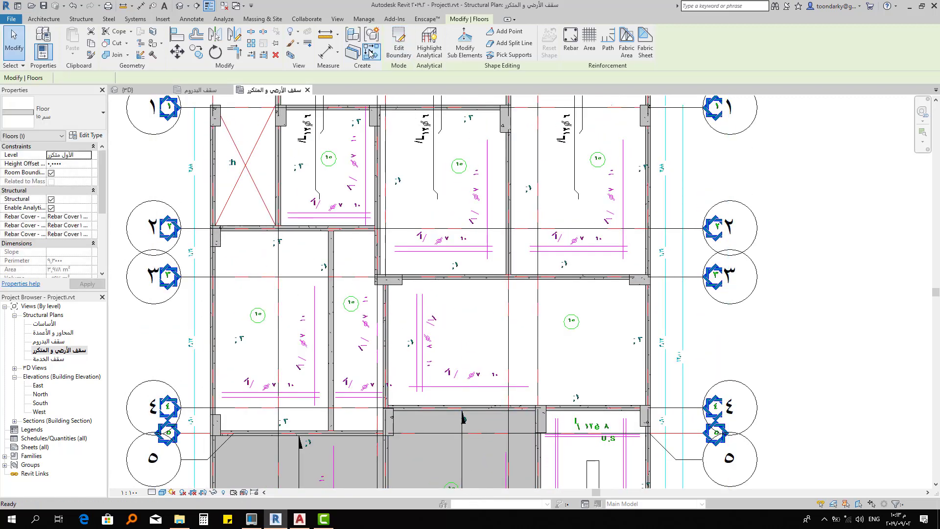
{"action": "left_click", "coordinate": [399, 43]}
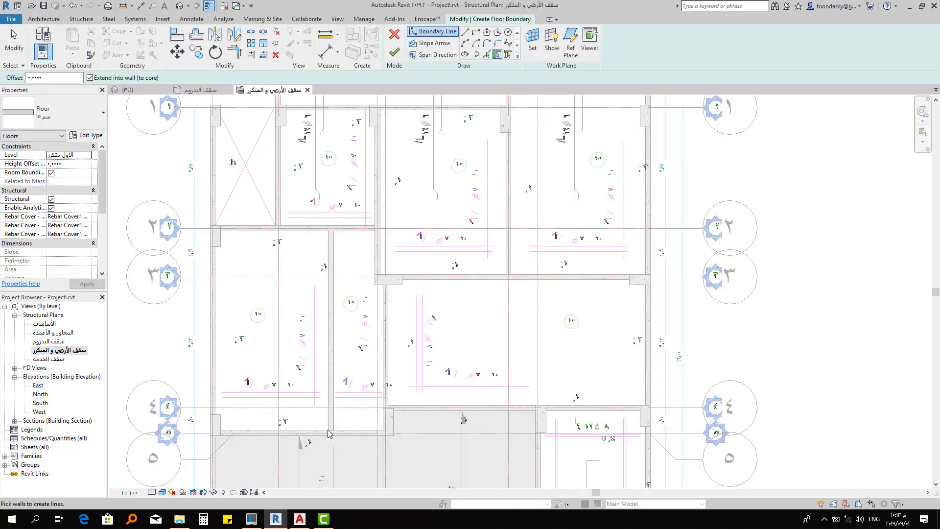
{"action": "left_click", "coordinate": [465, 32]}
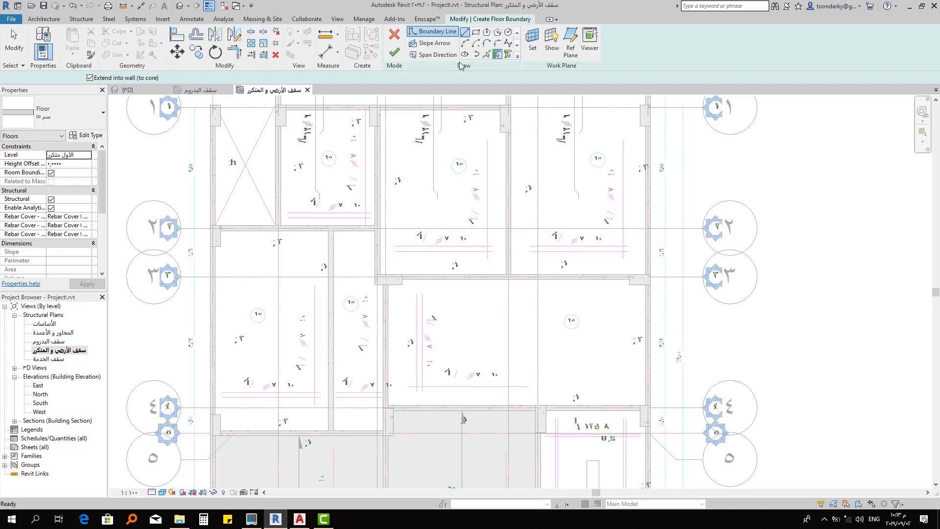
{"action": "left_click", "coordinate": [328, 231]}
{"action": "left_click", "coordinate": [328, 431]}
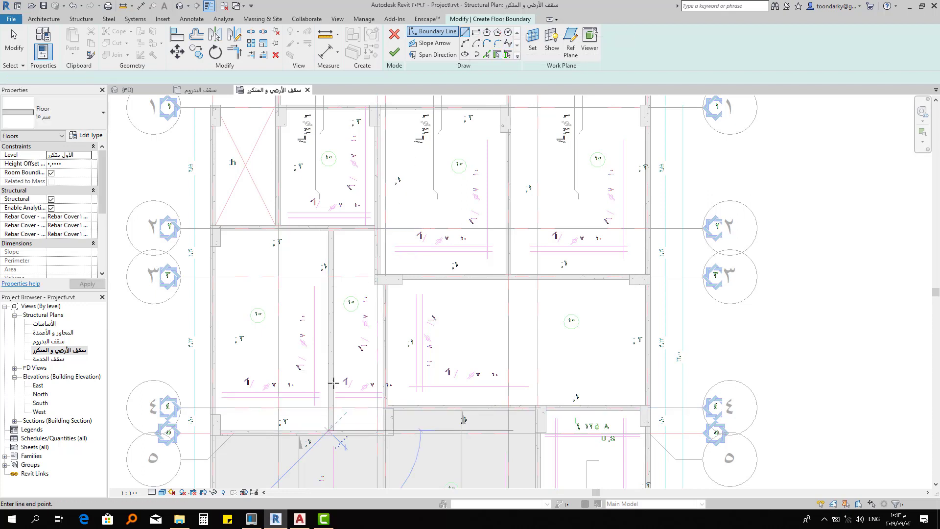
Trace the top, left and bottom beam edges to close the left-bay loop and finish the floor
{"action": "left_click", "coordinate": [312, 232]}
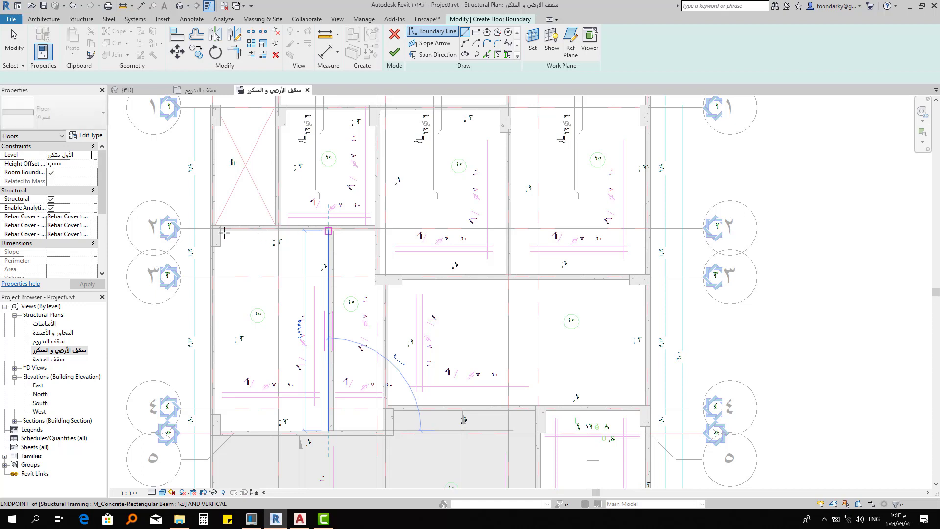
{"action": "left_click", "coordinate": [221, 231]}
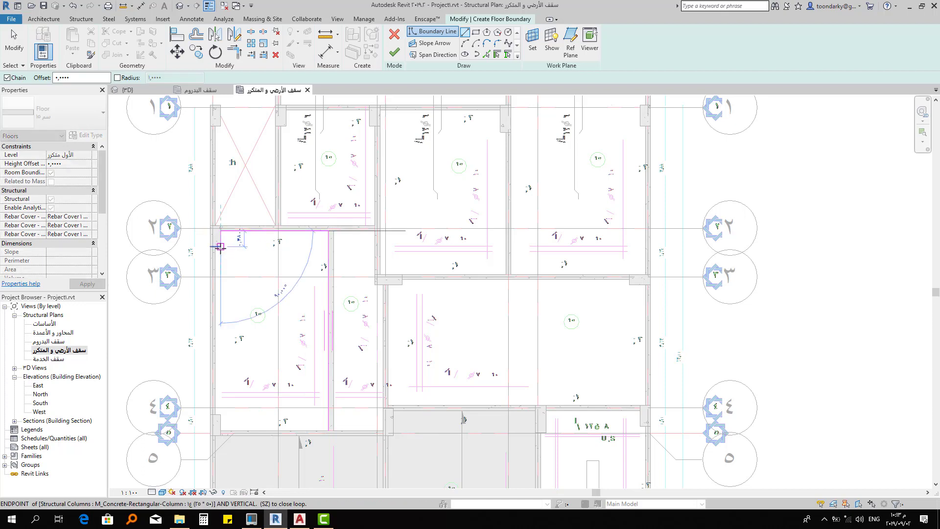
{"action": "left_click", "coordinate": [215, 246]}
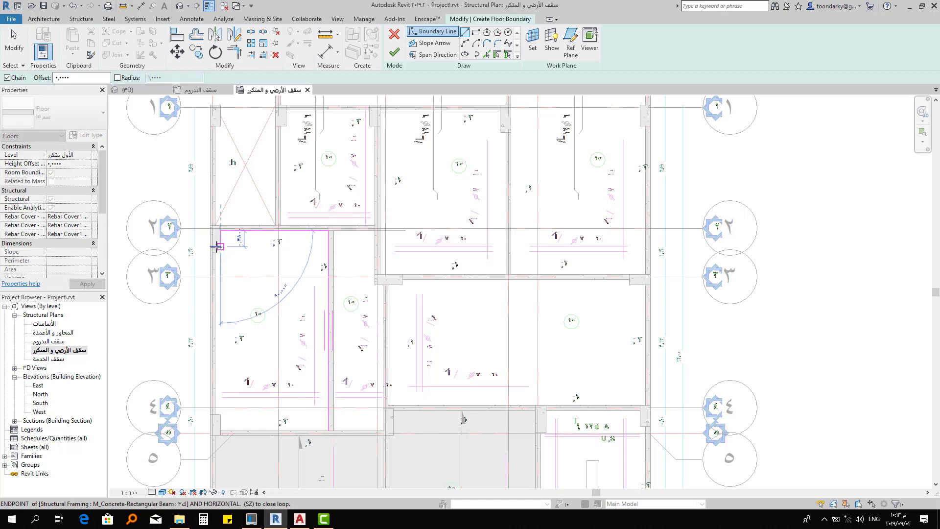
{"action": "left_click", "coordinate": [215, 414]}
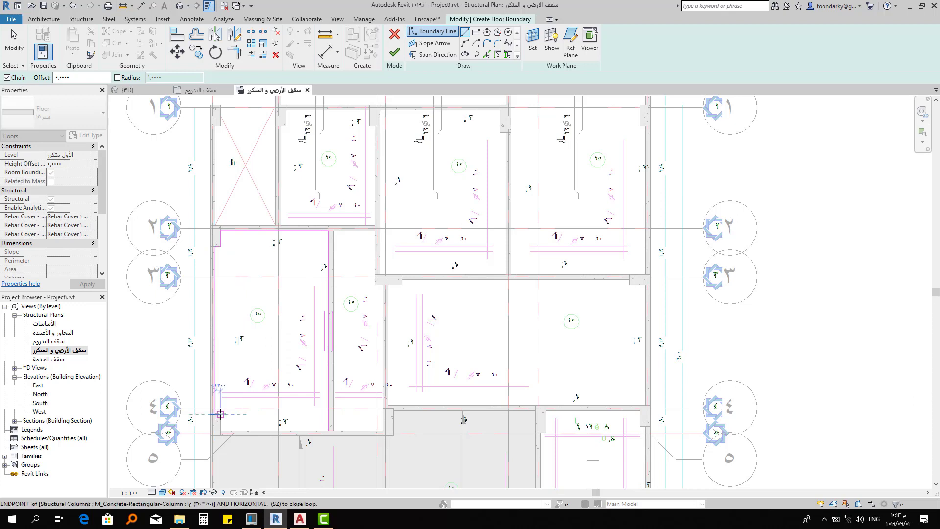
{"action": "left_click", "coordinate": [220, 430]}
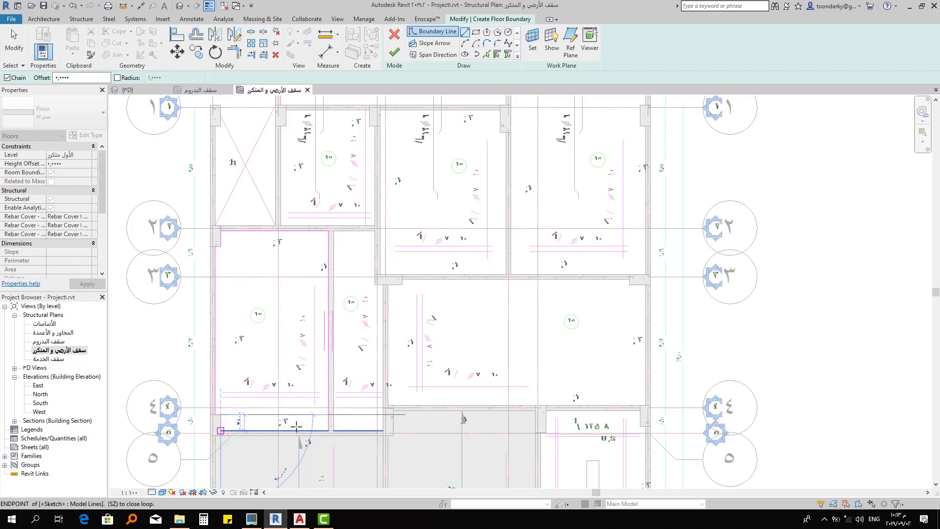
{"action": "left_click", "coordinate": [328, 430]}
{"action": "left_click", "coordinate": [328, 408]}
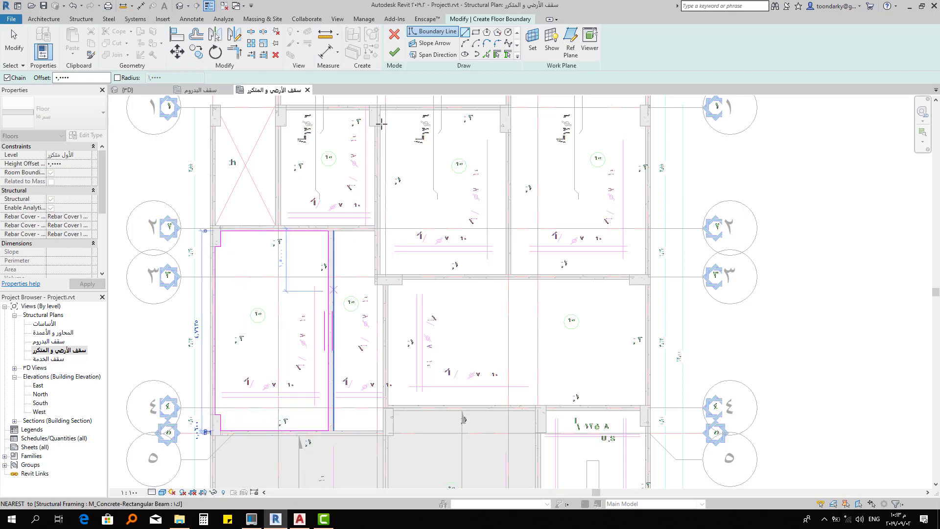
{"action": "left_click", "coordinate": [394, 59]}
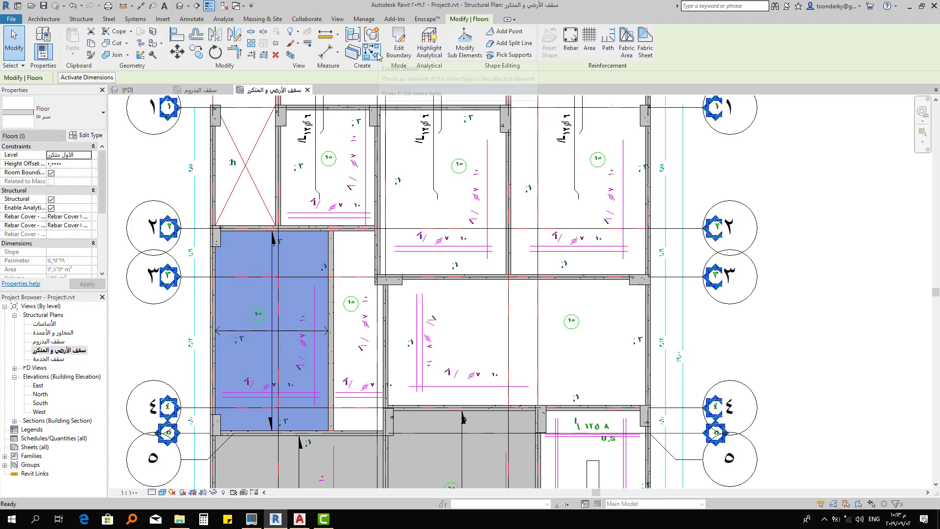
{"action": "left_click", "coordinate": [372, 52]}
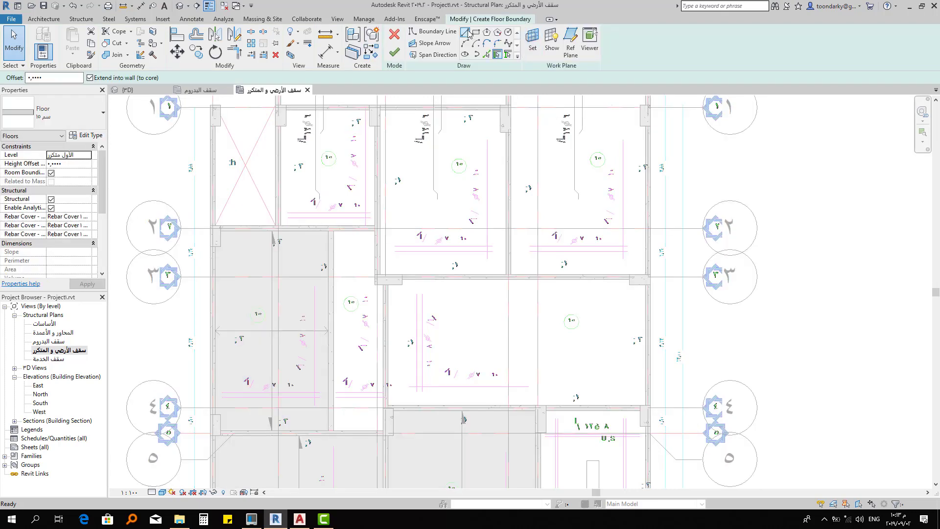
Outline the narrow bay between grids ٢ and ٤, stepping around the column, and finish the slab
{"action": "left_click", "coordinate": [466, 33]}
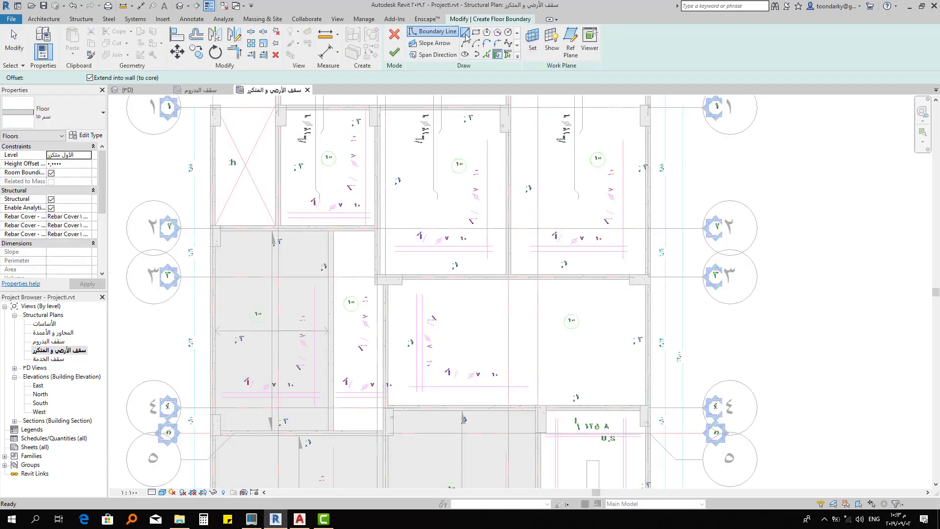
{"action": "left_click", "coordinate": [328, 230]}
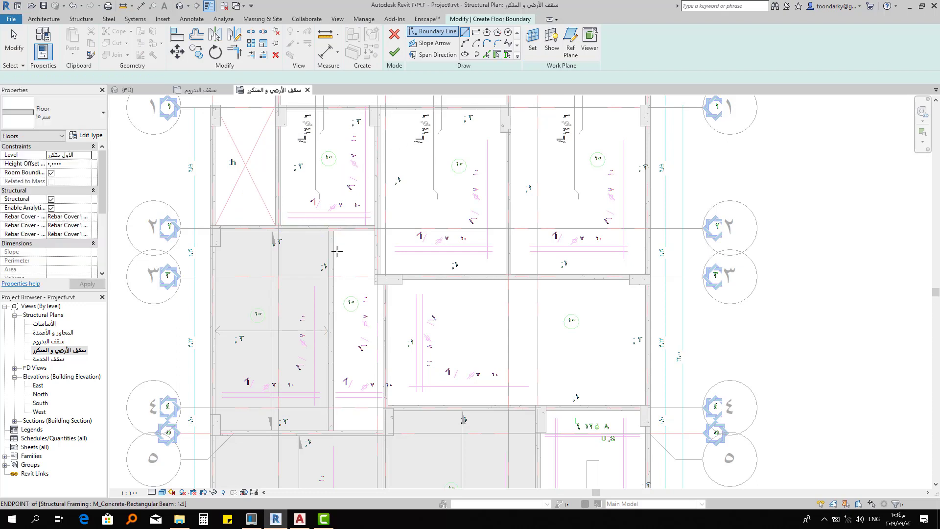
{"action": "left_click", "coordinate": [333, 431]}
{"action": "left_click", "coordinate": [382, 430]}
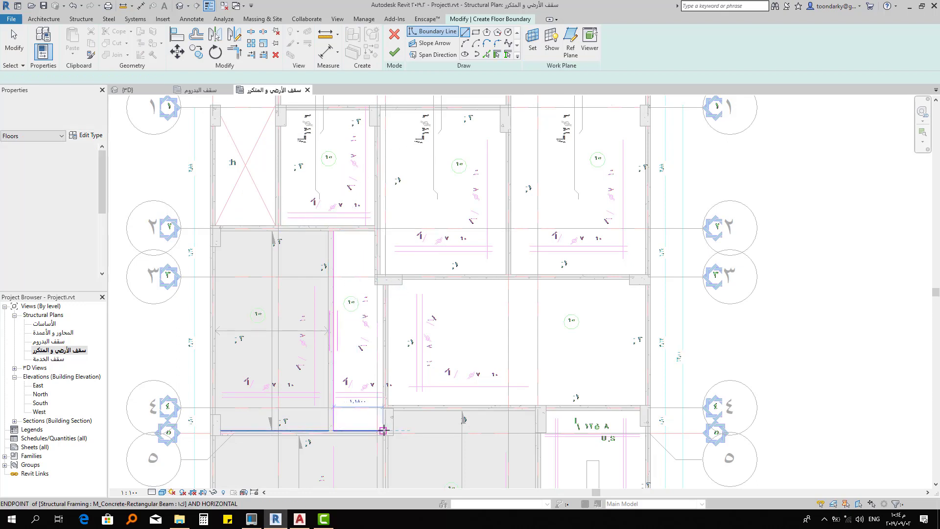
{"action": "left_click", "coordinate": [380, 283]}
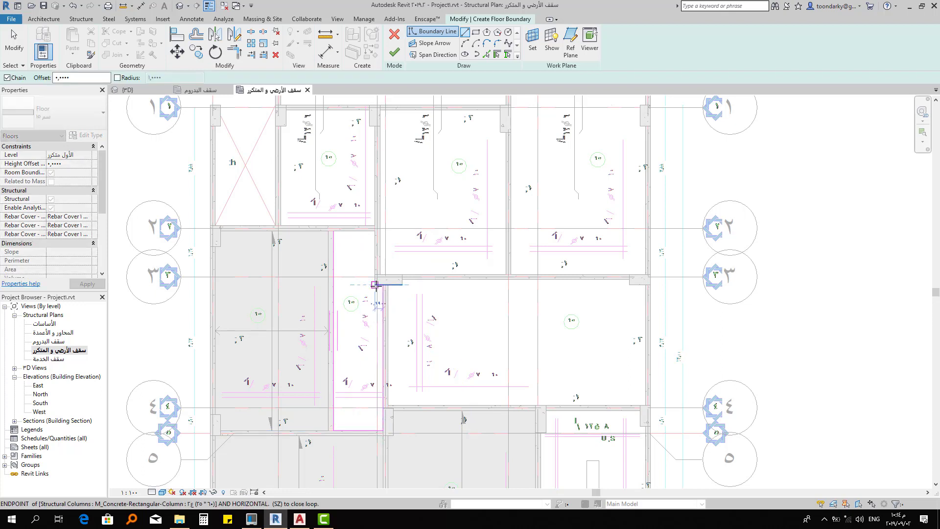
{"action": "left_click", "coordinate": [375, 284]}
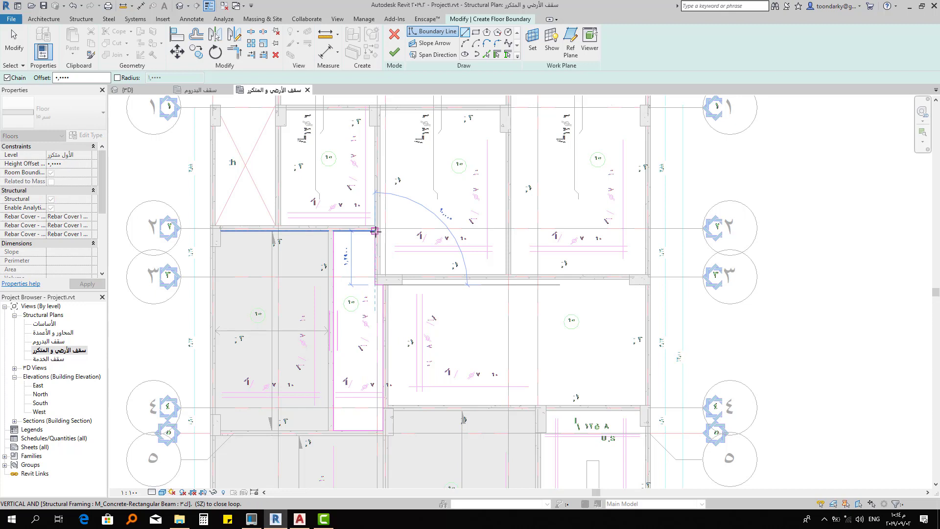
{"action": "left_click", "coordinate": [374, 231]}
{"action": "left_click", "coordinate": [333, 230]}
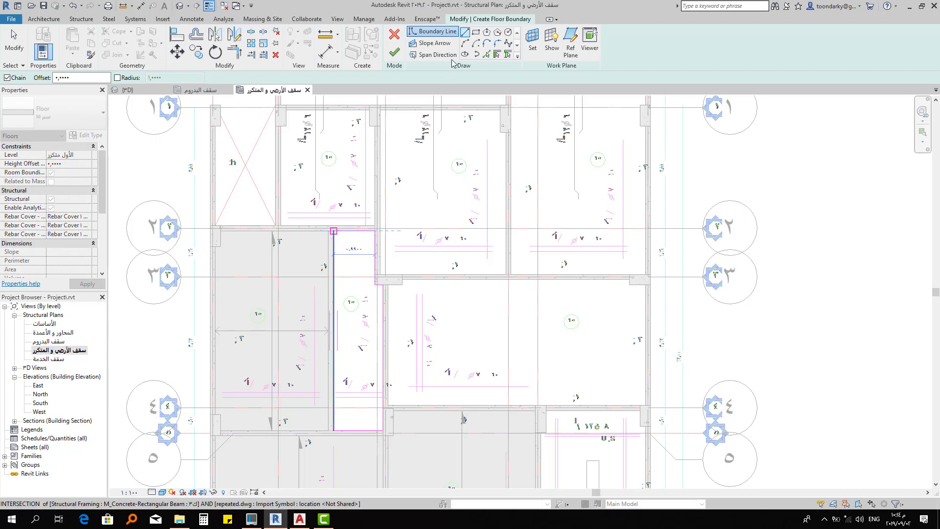
{"action": "key", "text": "Escape"}
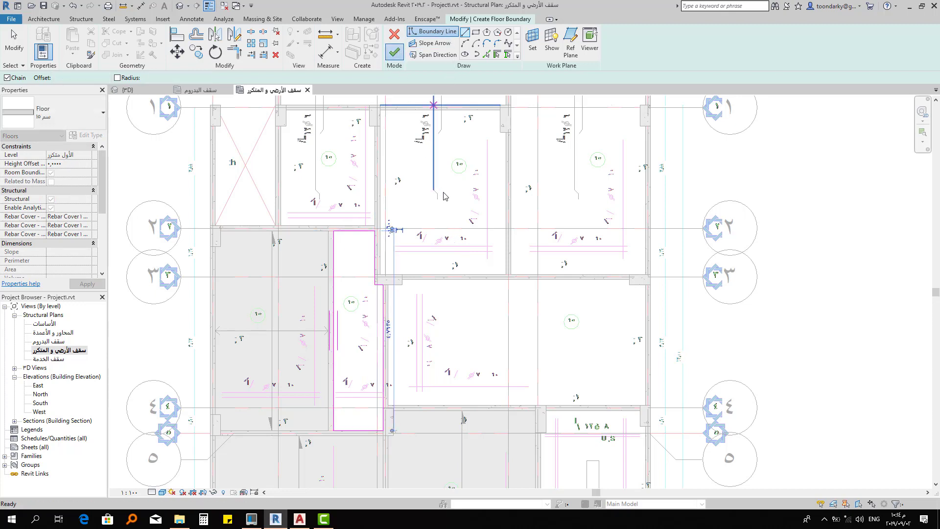
{"action": "left_click", "coordinate": [394, 52]}
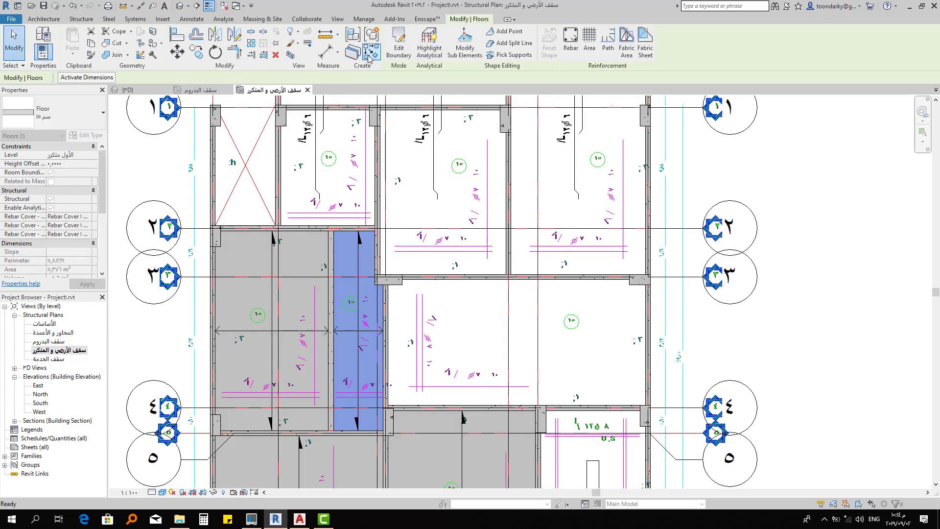
Trace a closed boundary along the grid 4, right-side, grid 3 and left beams, then finish the slab
{"action": "double_click", "coordinate": [539, 413]}
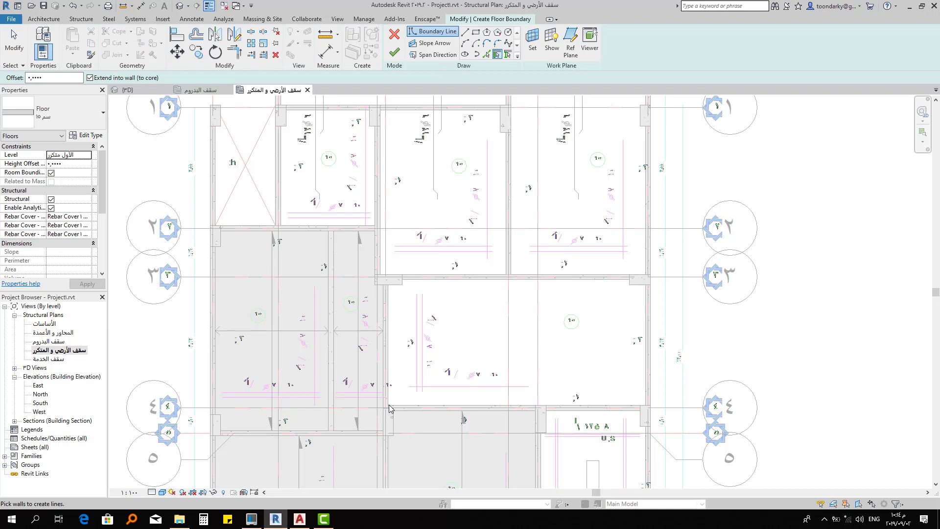
{"action": "left_click", "coordinate": [465, 34]}
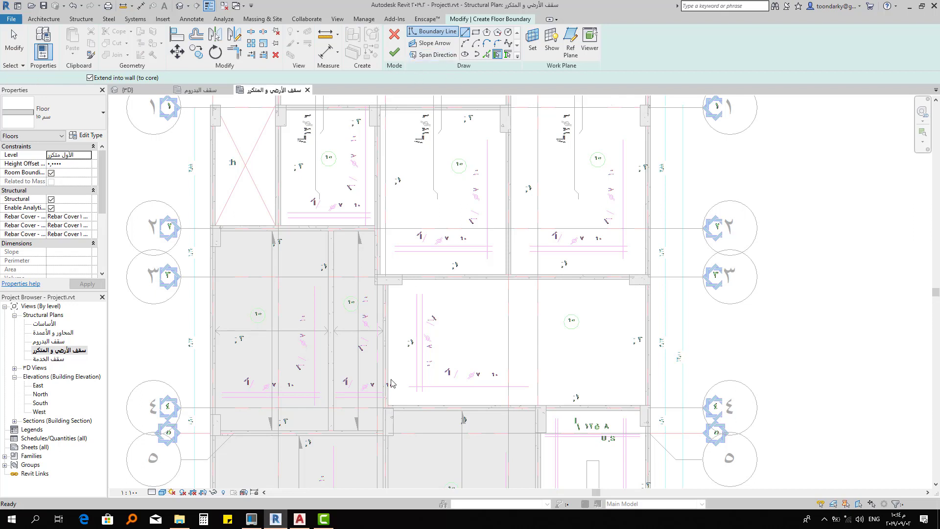
{"action": "left_click", "coordinate": [387, 405]}
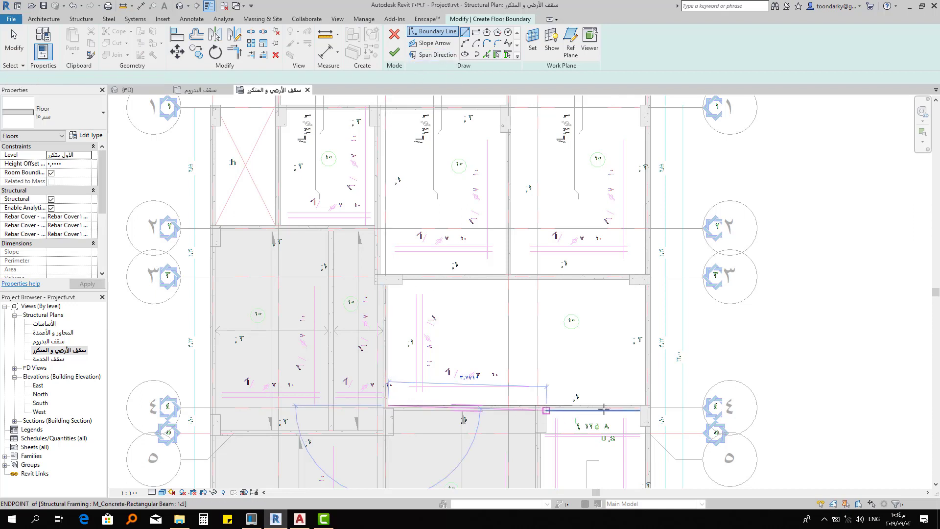
{"action": "left_click", "coordinate": [648, 391]}
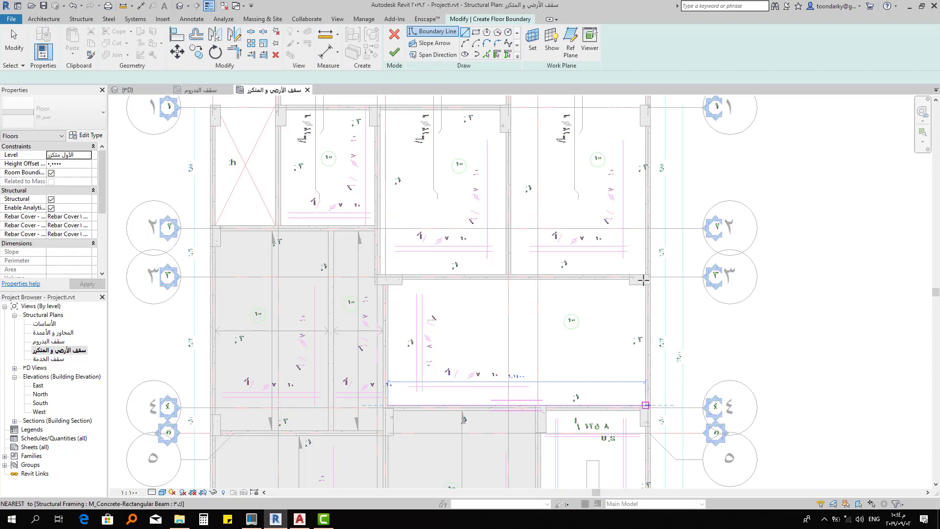
{"action": "left_click", "coordinate": [635, 286]}
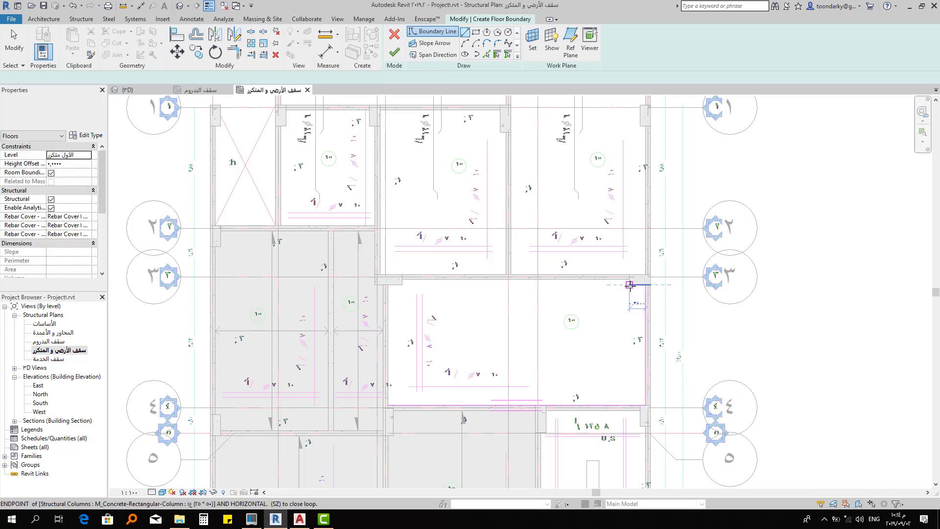
{"action": "left_click", "coordinate": [630, 280]}
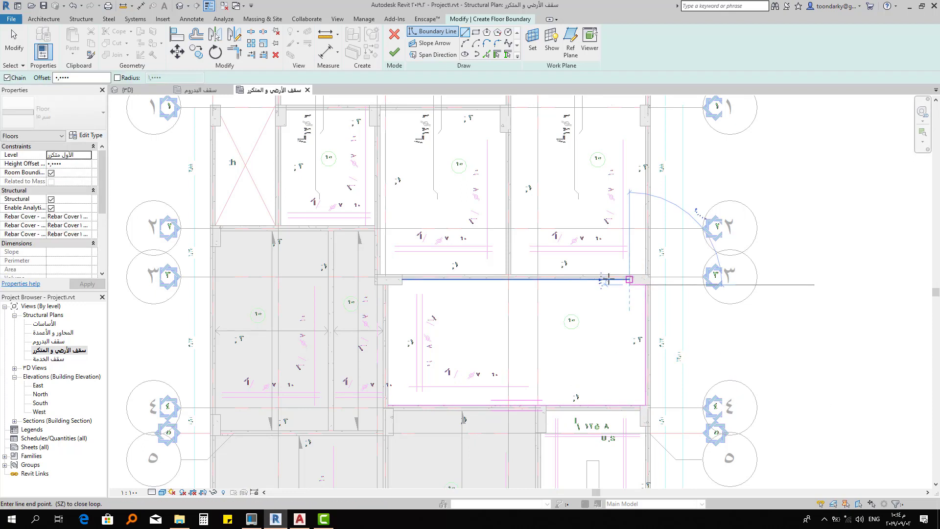
{"action": "left_click", "coordinate": [402, 279]}
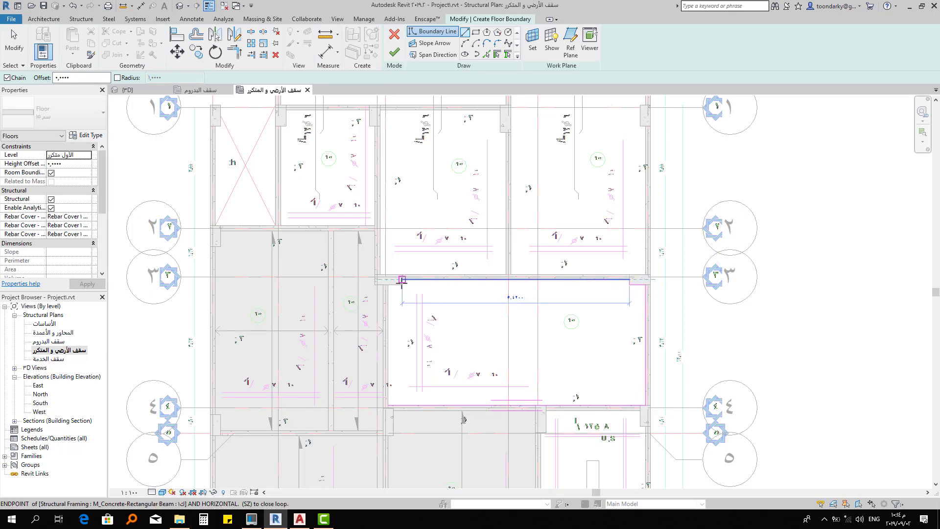
{"action": "left_click", "coordinate": [402, 282]}
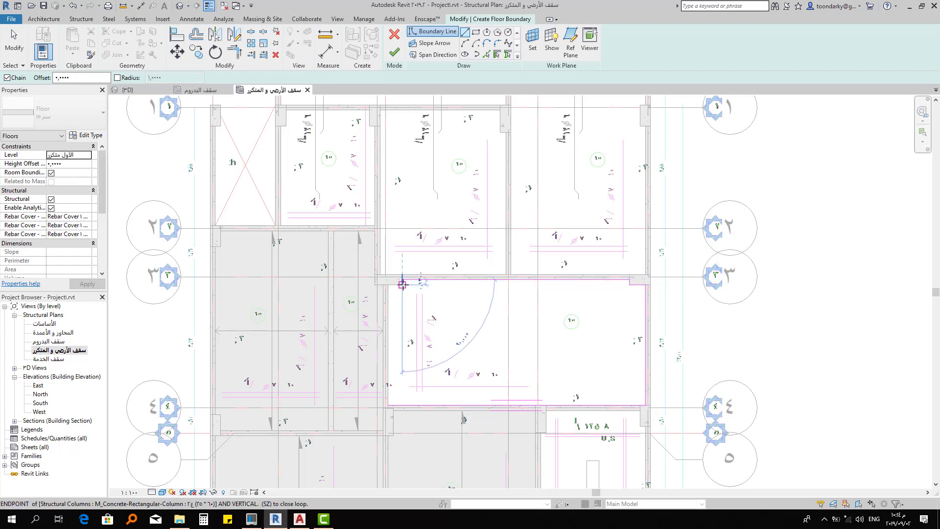
{"action": "left_click", "coordinate": [402, 284]}
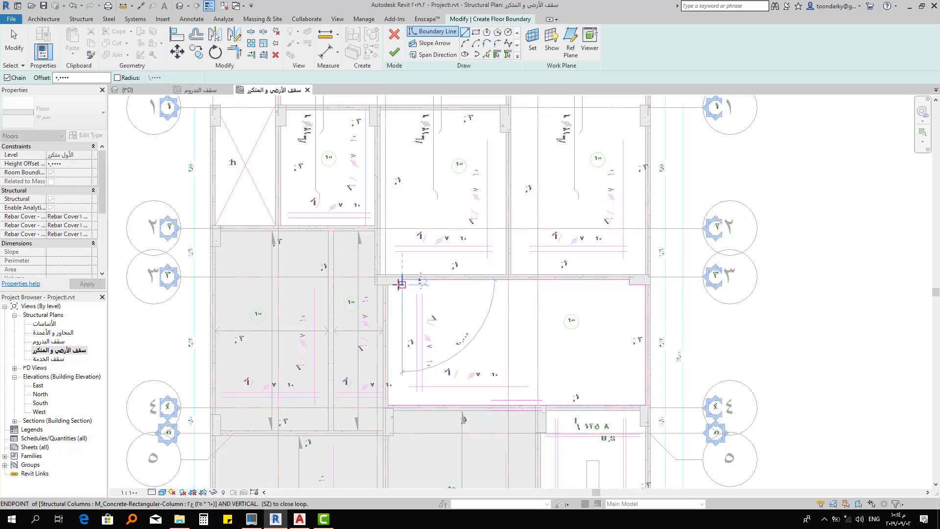
{"action": "left_click", "coordinate": [387, 404]}
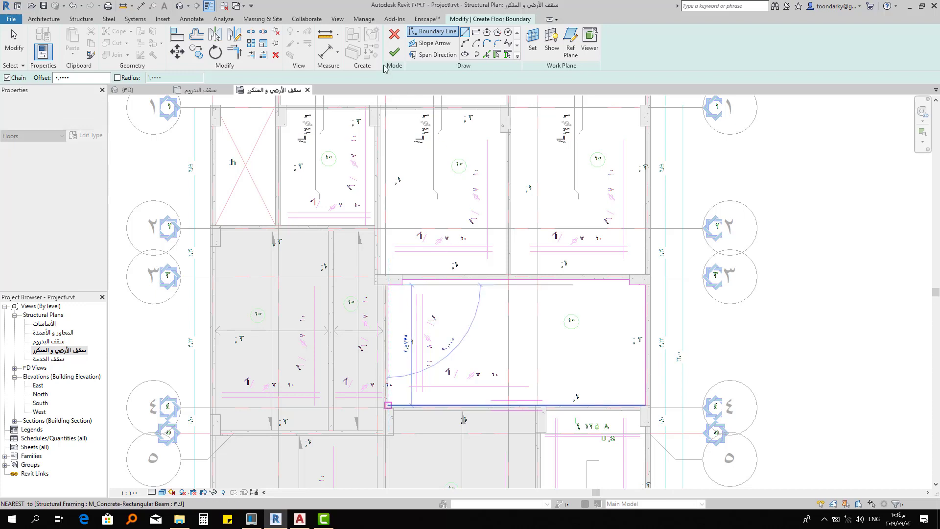
{"action": "key", "text": "Escape"}
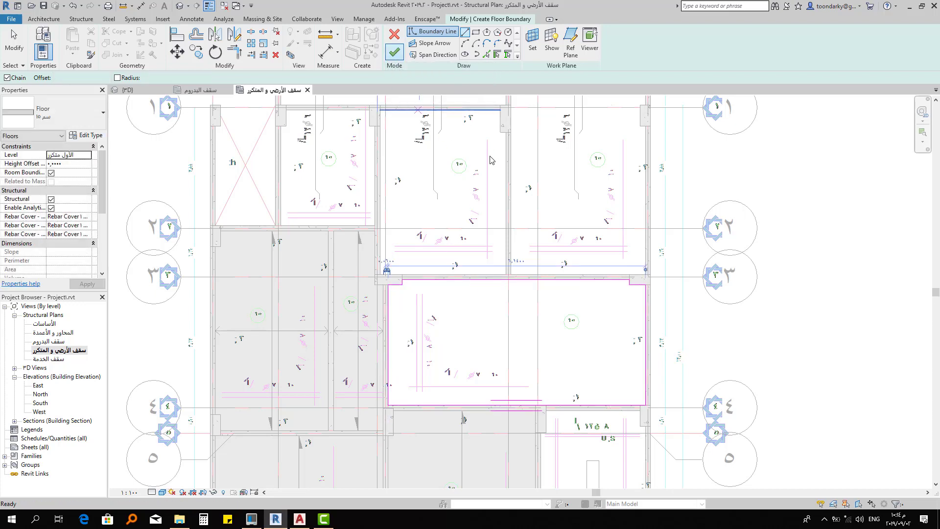
{"action": "key", "text": "Escape"}
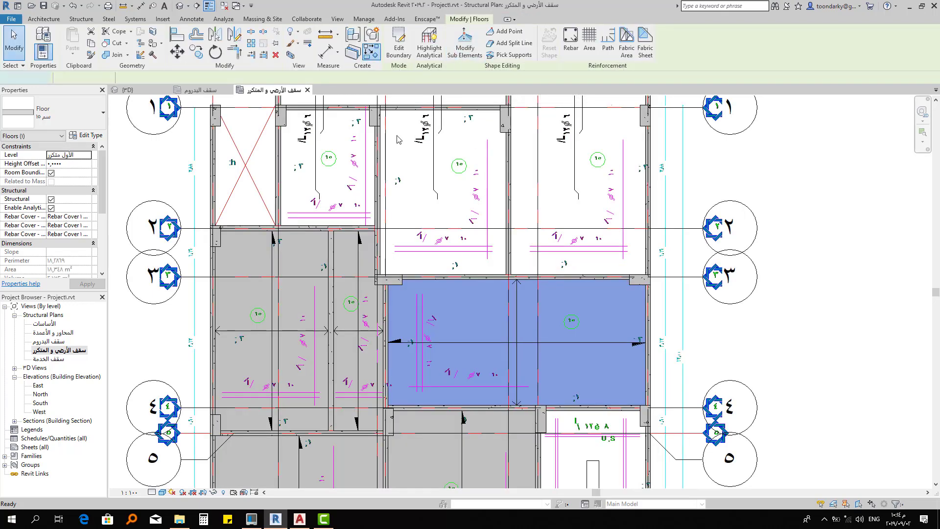
Start a new floor and begin the top bay's boundary along its left beam ends
{"action": "left_click", "coordinate": [399, 45]}
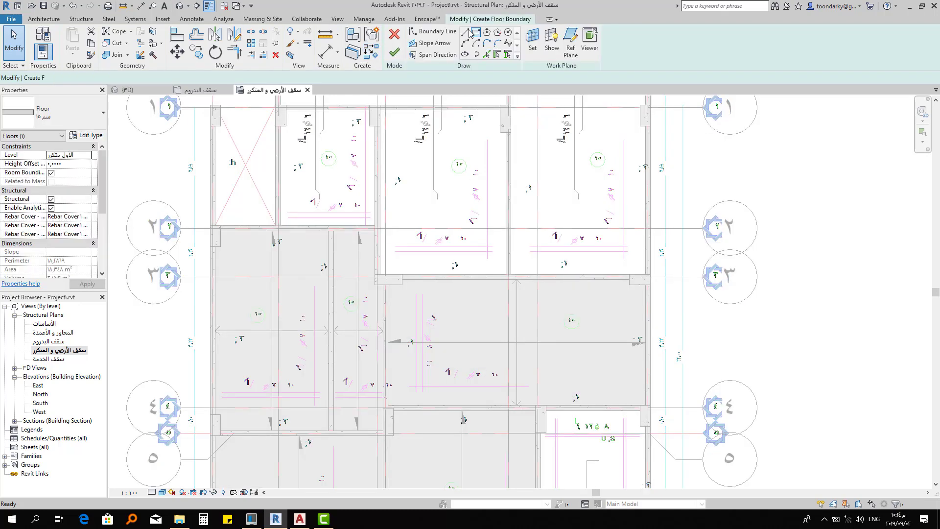
{"action": "left_click", "coordinate": [280, 126]}
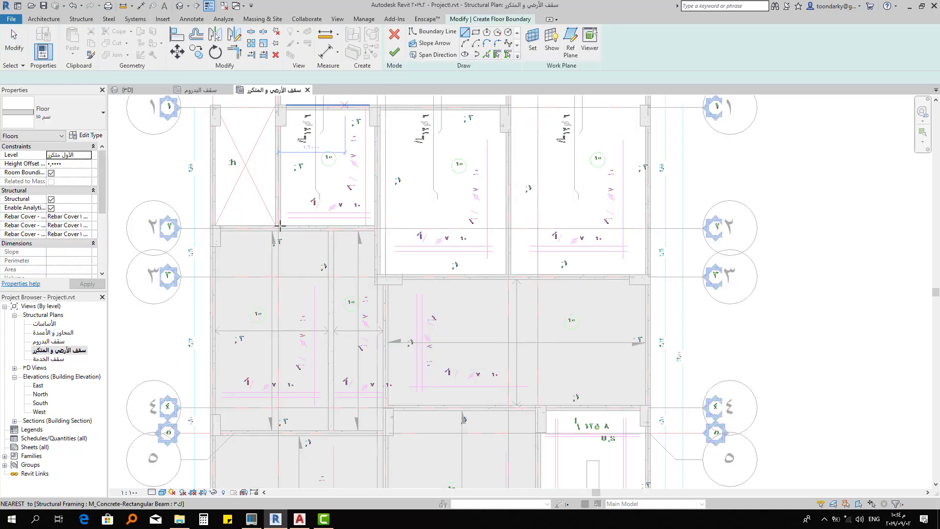
{"action": "left_click", "coordinate": [281, 225]}
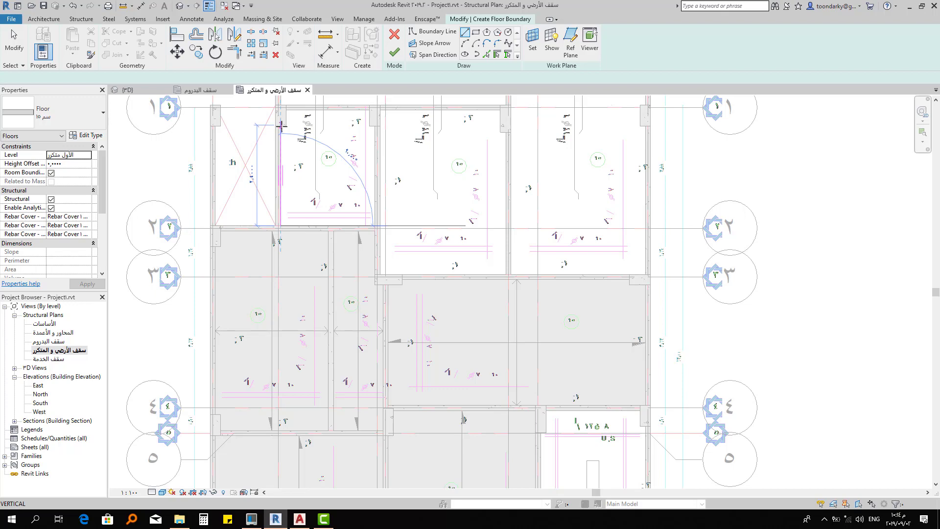
{"action": "left_click", "coordinate": [282, 127]}
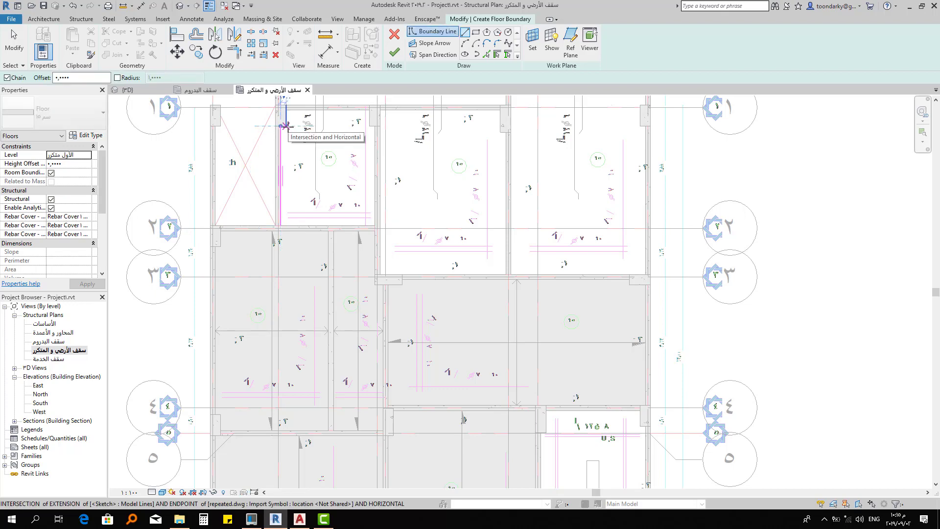
{"action": "scroll", "coordinate": [286, 126], "scroll_direction": "up", "scroll_amount": 3}
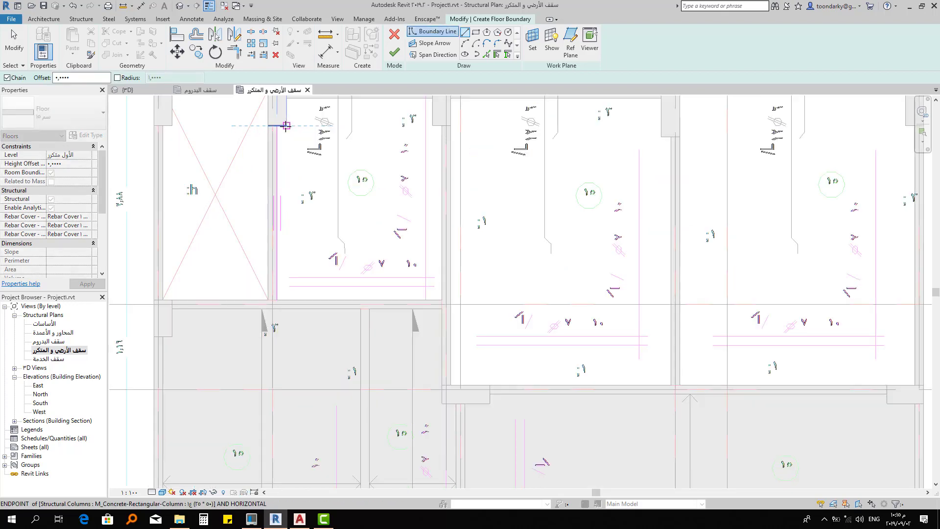
{"action": "scroll", "coordinate": [285, 125], "scroll_direction": "up", "scroll_amount": 1}
{"action": "left_click", "coordinate": [287, 126]}
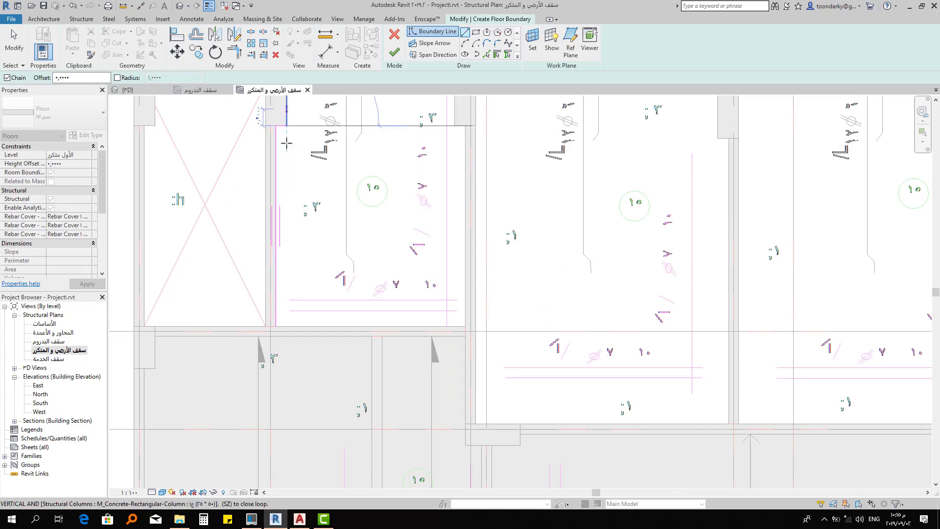
Run the boundary along the top beam and down beside the right column to close the loop
{"action": "mouse_move", "coordinate": [286, 143]}
{"action": "middle_mouse_down"}
{"action": "mouse_move", "coordinate": [290, 234]}
{"action": "mouse_move", "coordinate": [282, 217]}
{"action": "middle_mouse_up"}
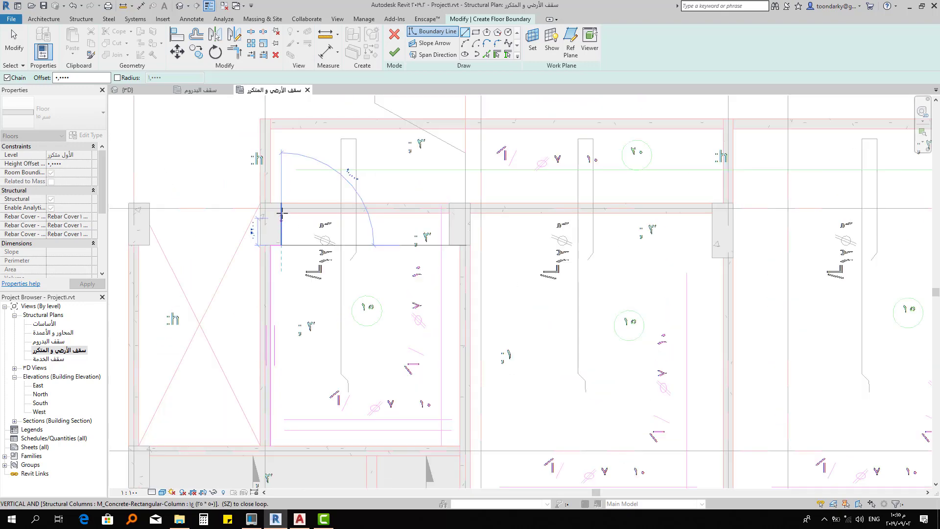
{"action": "left_click", "coordinate": [281, 213]}
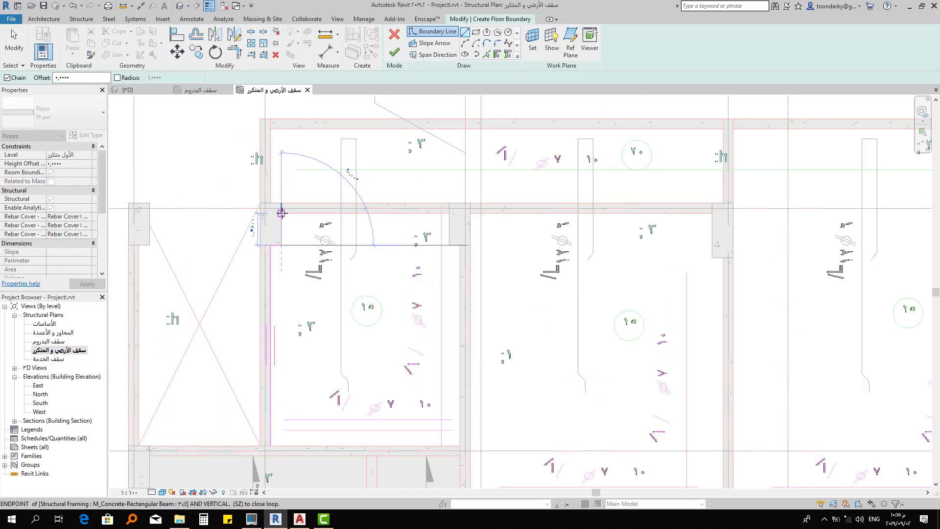
{"action": "left_click", "coordinate": [449, 213]}
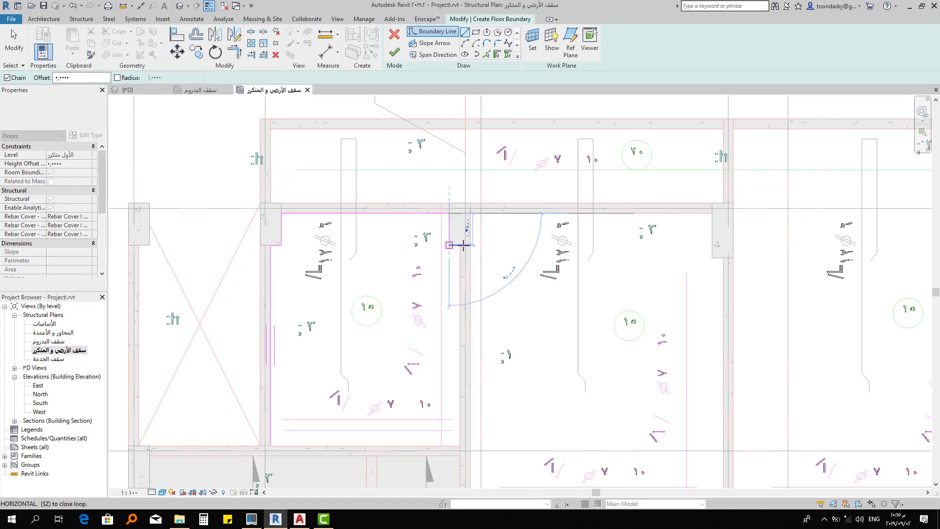
{"action": "left_click", "coordinate": [449, 245]}
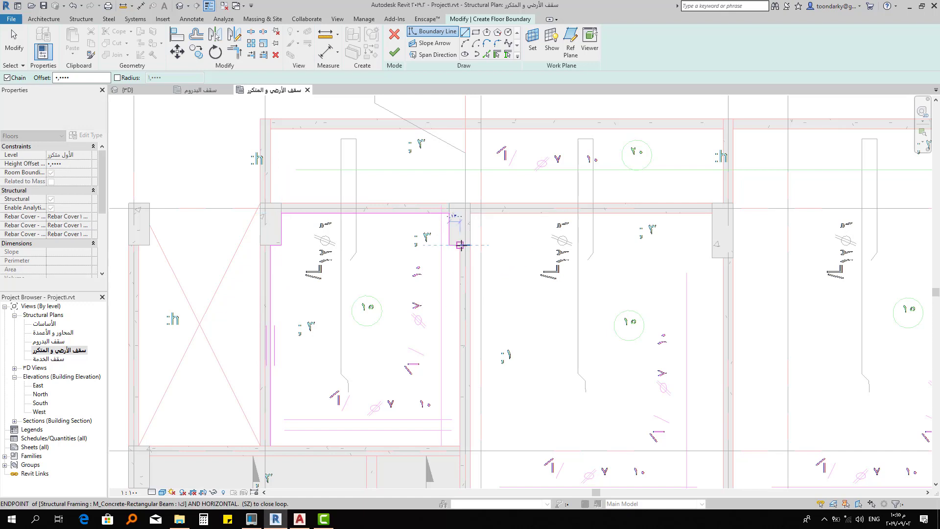
{"action": "left_click", "coordinate": [460, 446]}
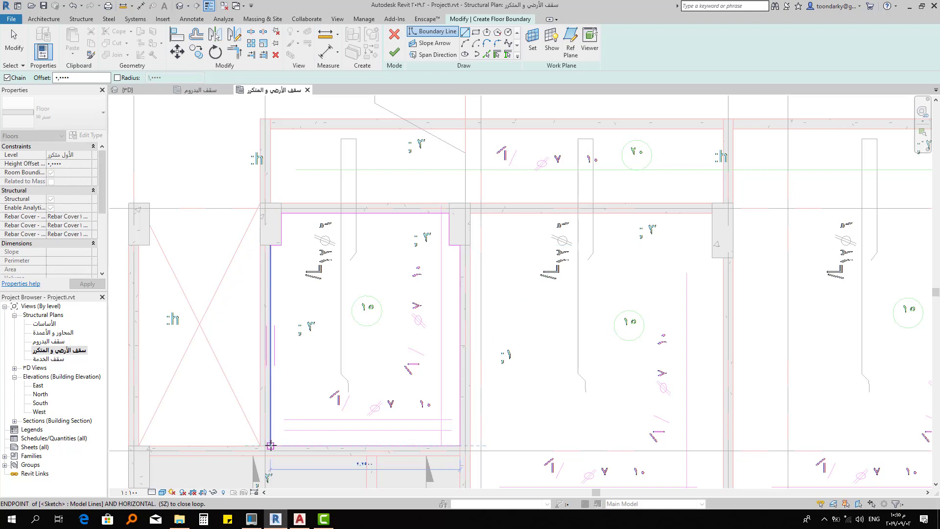
{"action": "key", "text": "Escape"}
{"action": "key", "text": "Escape"}
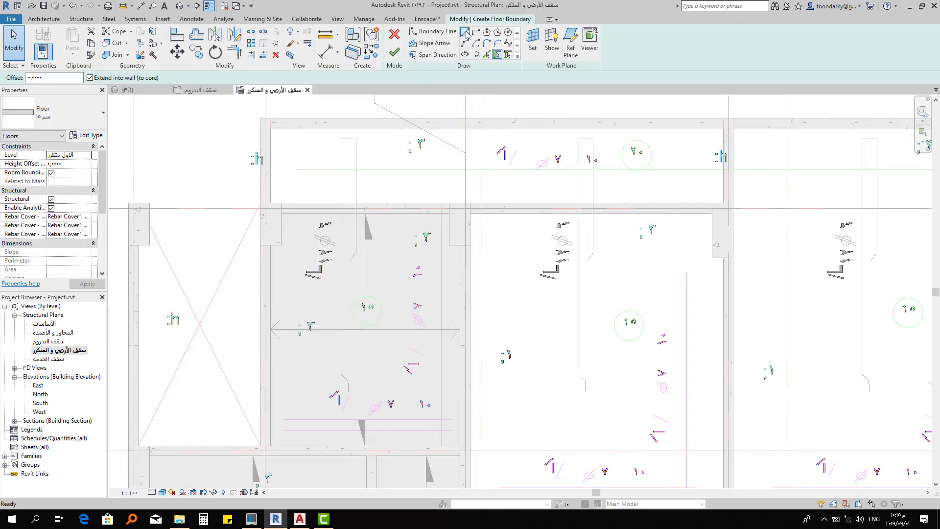
{"action": "left_click", "coordinate": [466, 33]}
Trace the next bay's boundary from the top beam around the column and back, then finish the slab
{"action": "left_click", "coordinate": [471, 212]}
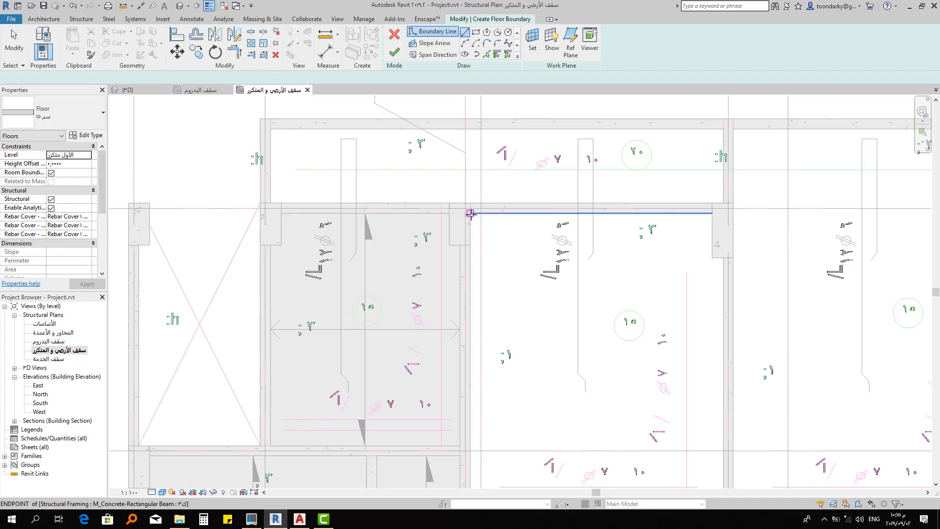
{"action": "left_click", "coordinate": [711, 214]}
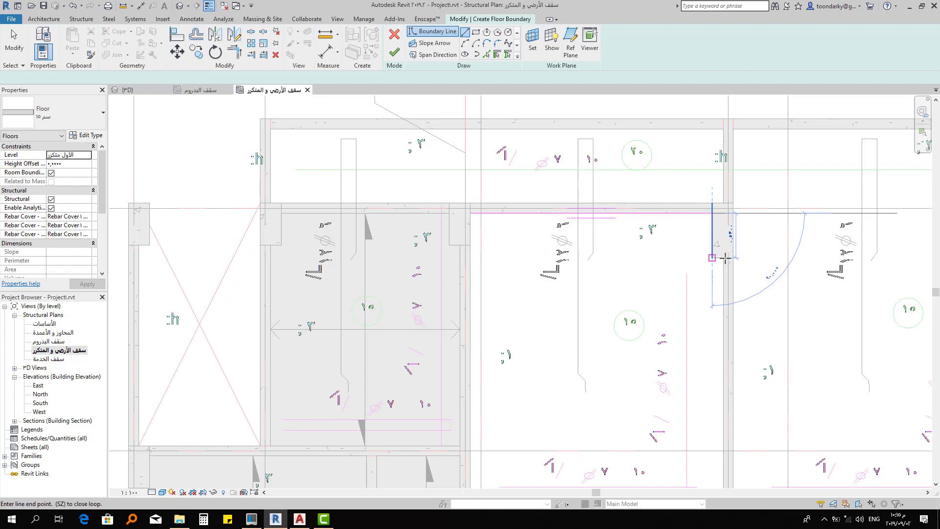
{"action": "left_click", "coordinate": [712, 258]}
{"action": "left_click", "coordinate": [723, 258]}
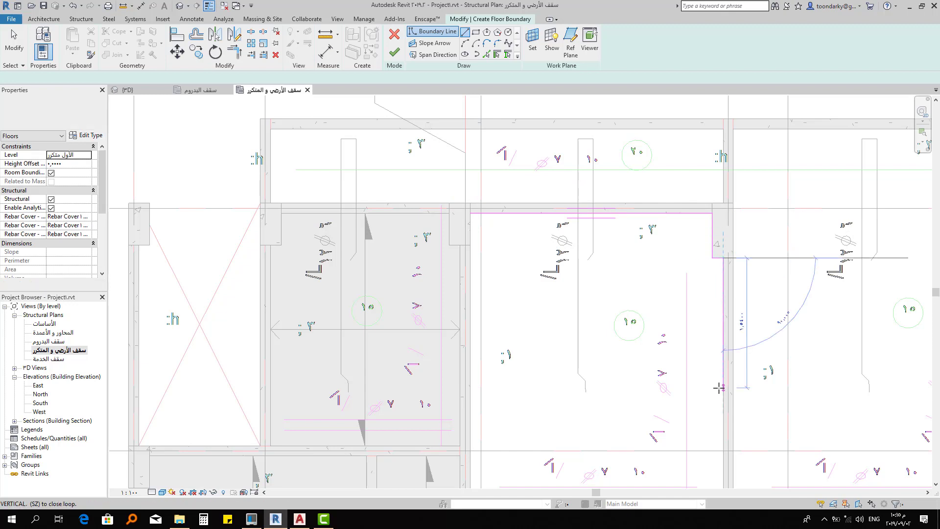
{"action": "middle_click_drag", "start_coordinate": [710, 265], "coordinate": [688, 118]}
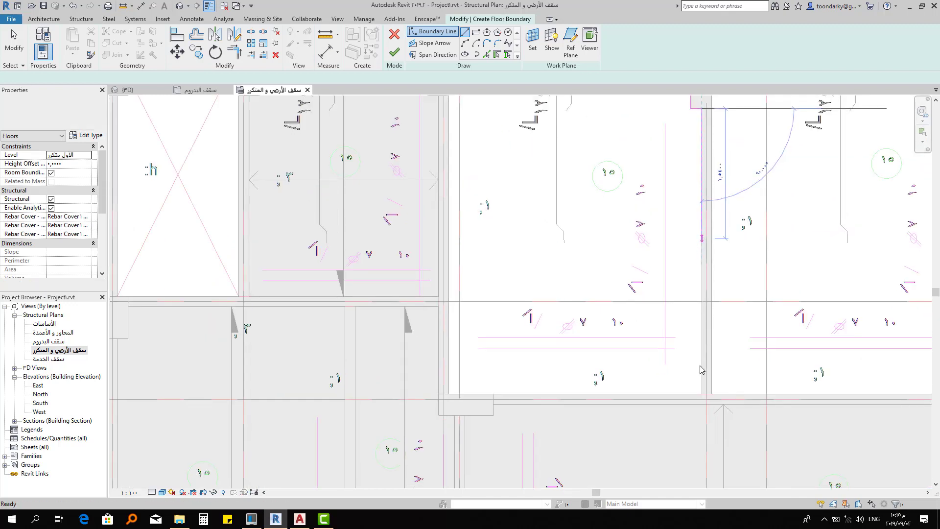
{"action": "left_click", "coordinate": [700, 393]}
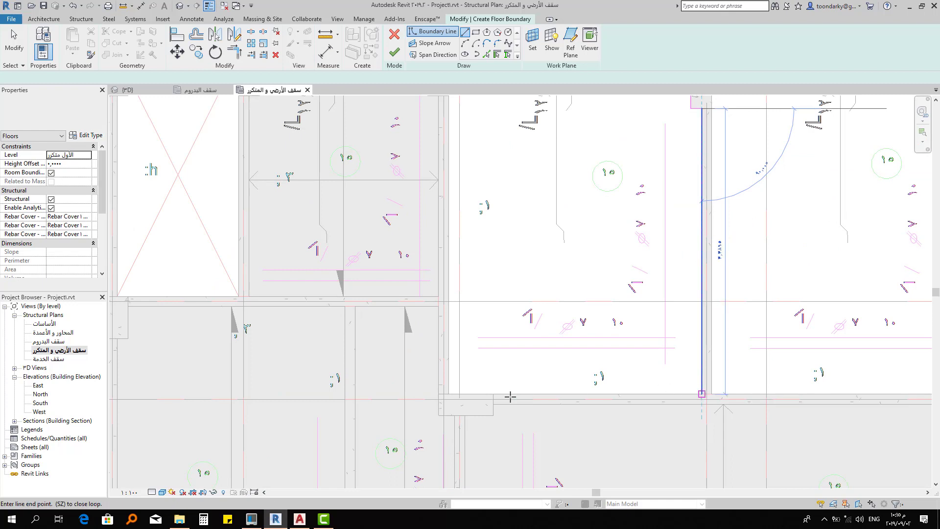
{"action": "left_click", "coordinate": [457, 160]}
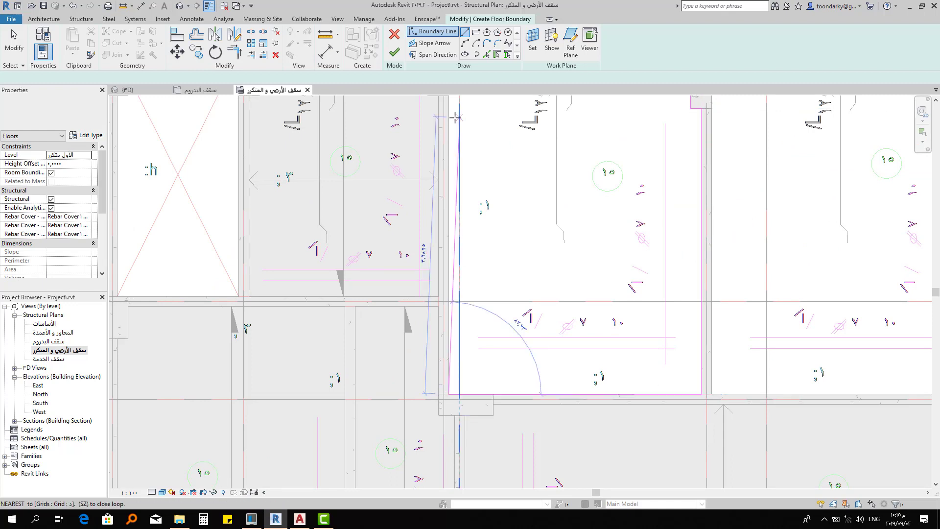
{"action": "middle_click_drag", "start_coordinate": [462, 267], "coordinate": [464, 279]}
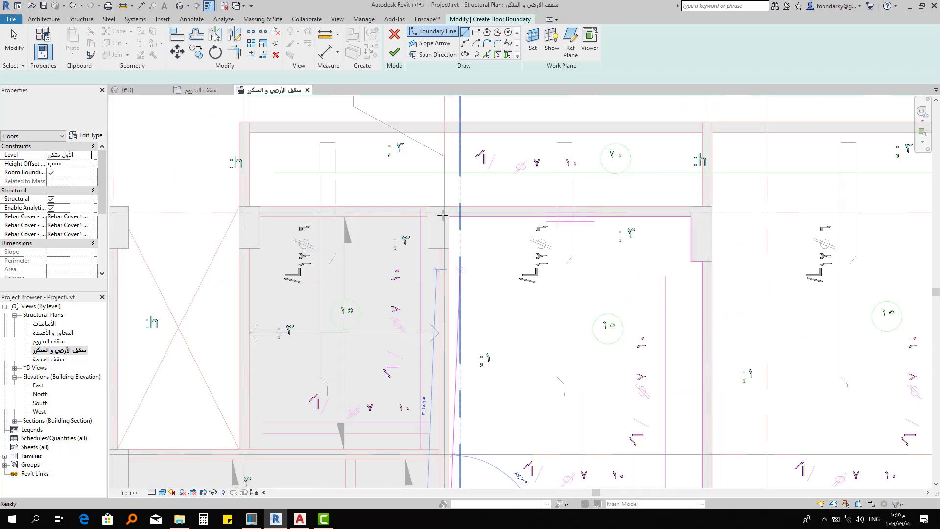
{"action": "left_click", "coordinate": [448, 216]}
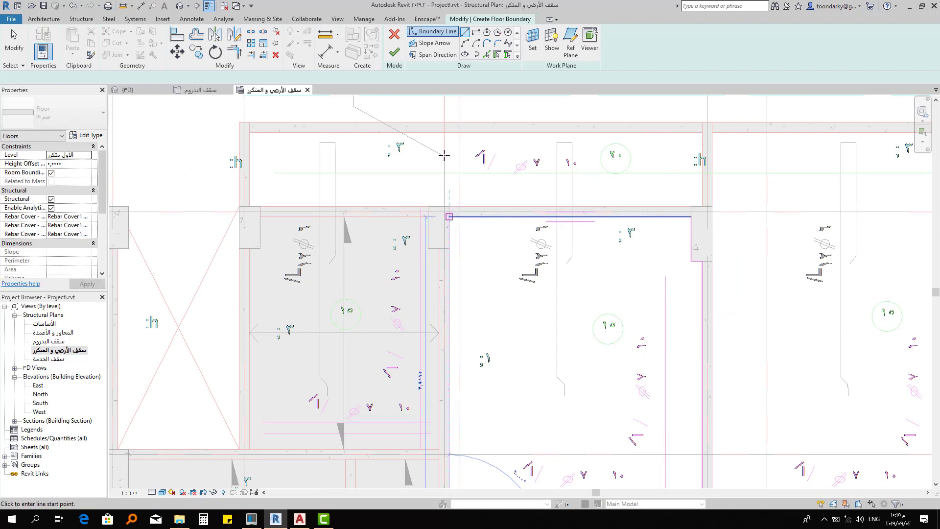
{"action": "left_click", "coordinate": [394, 53]}
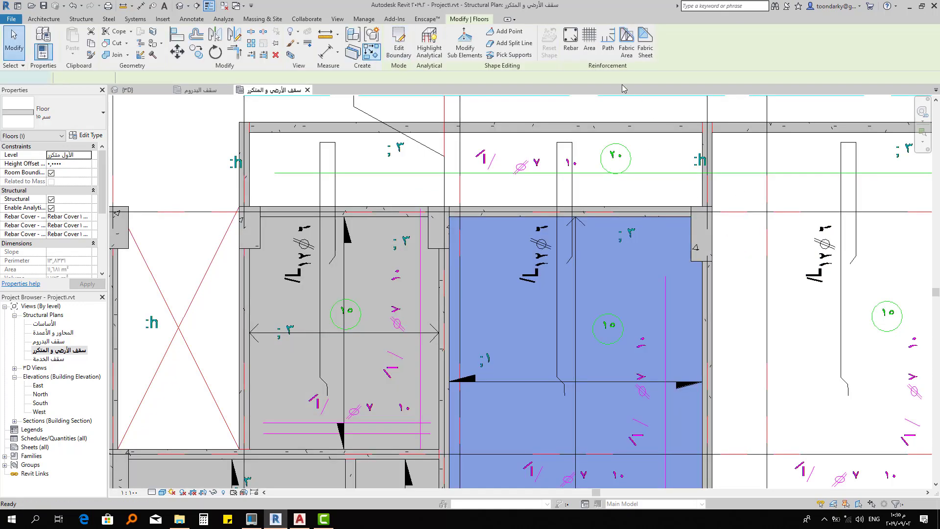
Sketch a rectangular floor boundary over the narrow strip along the plan's top beam line
{"action": "left_click", "coordinate": [399, 44]}
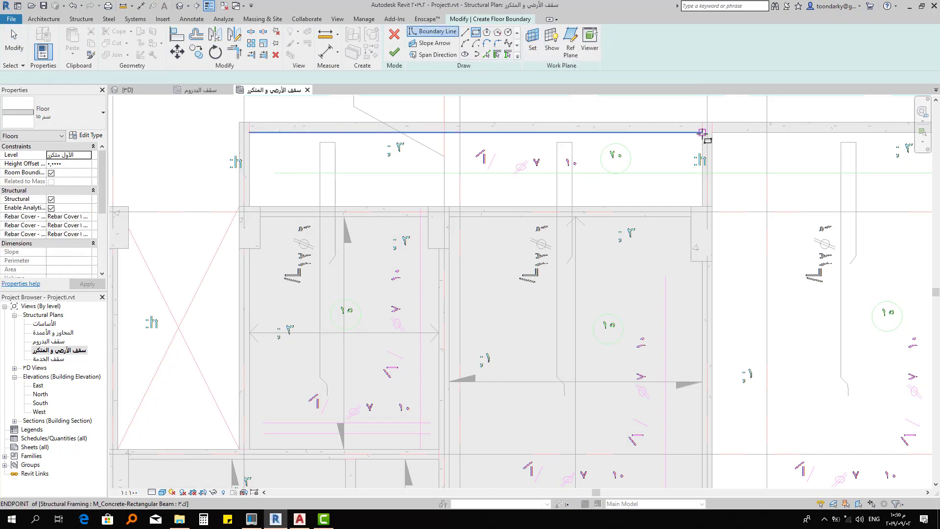
{"action": "left_click", "coordinate": [702, 132]}
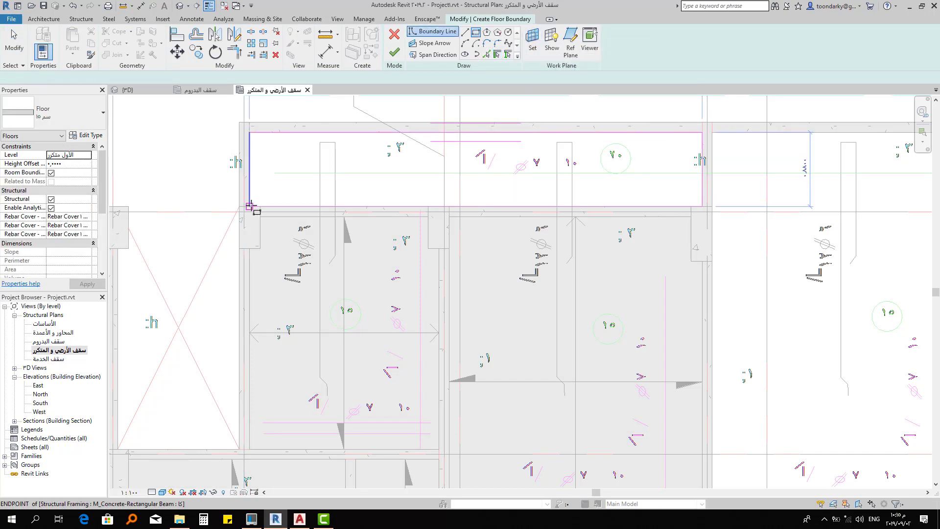
{"action": "left_click", "coordinate": [250, 206]}
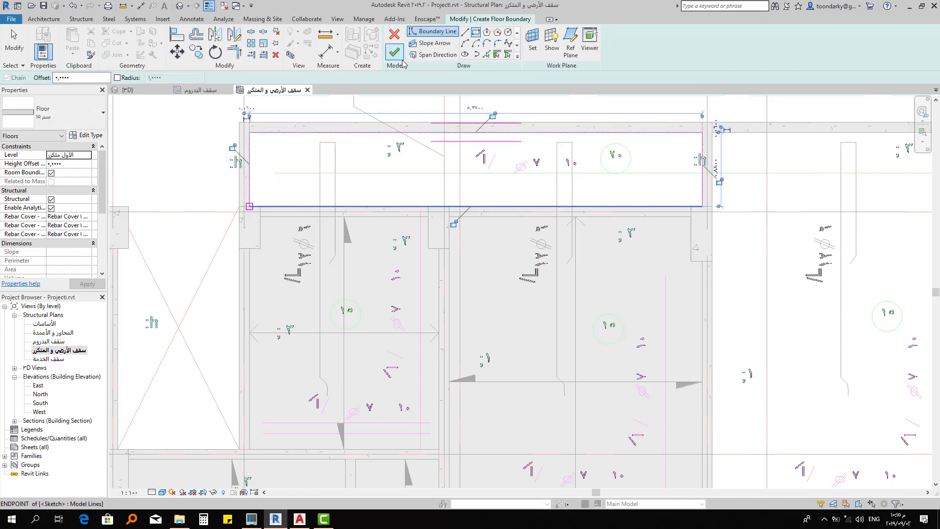
{"action": "key", "text": "Escape"}
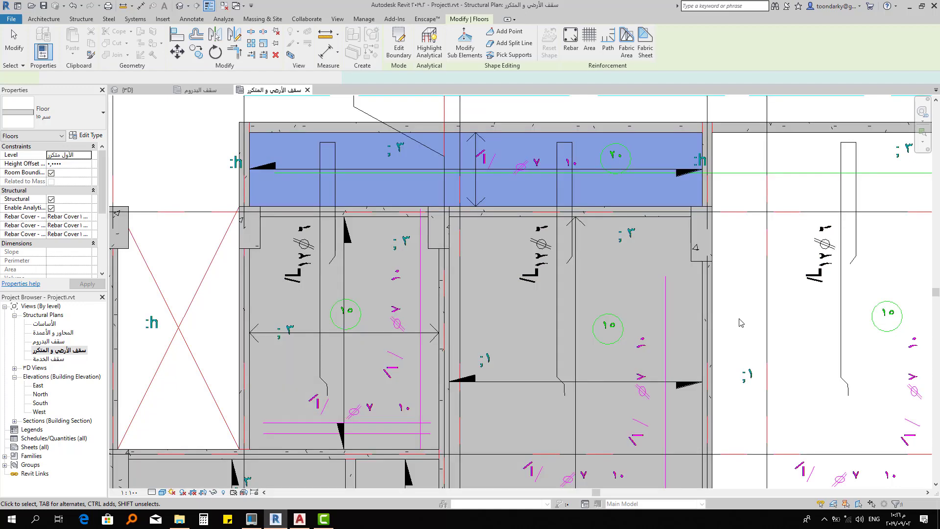
{"action": "mouse_move", "coordinate": [740, 326]}
{"action": "middle_mouse_down"}
{"action": "mouse_move", "coordinate": [457, 207]}
{"action": "mouse_move", "coordinate": [455, 235]}
{"action": "middle_mouse_up"}
{"action": "scroll", "coordinate": [457, 207], "scroll_direction": "up", "scroll_amount": 2}
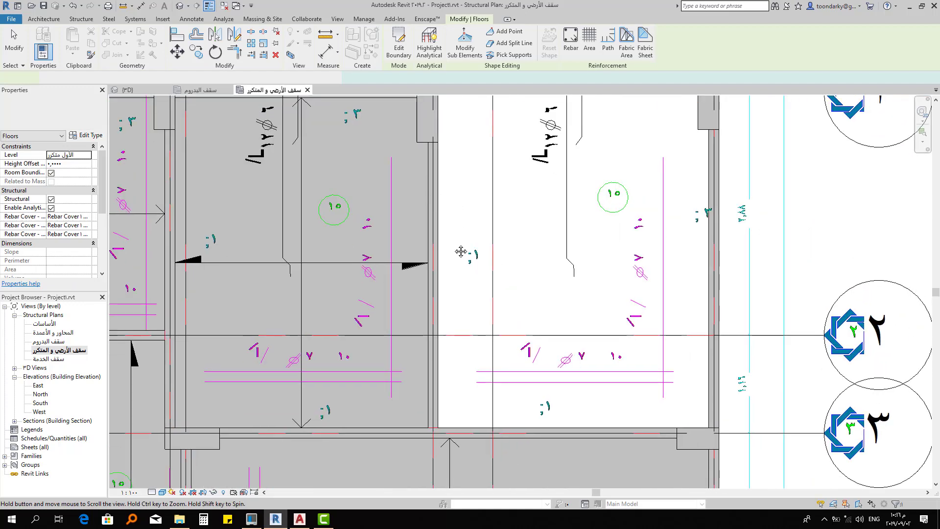
Create a floor like an existing one and draw the bottom and right edges around the column corner
{"action": "scroll", "coordinate": [420, 168], "scroll_direction": "down", "scroll_amount": 1}
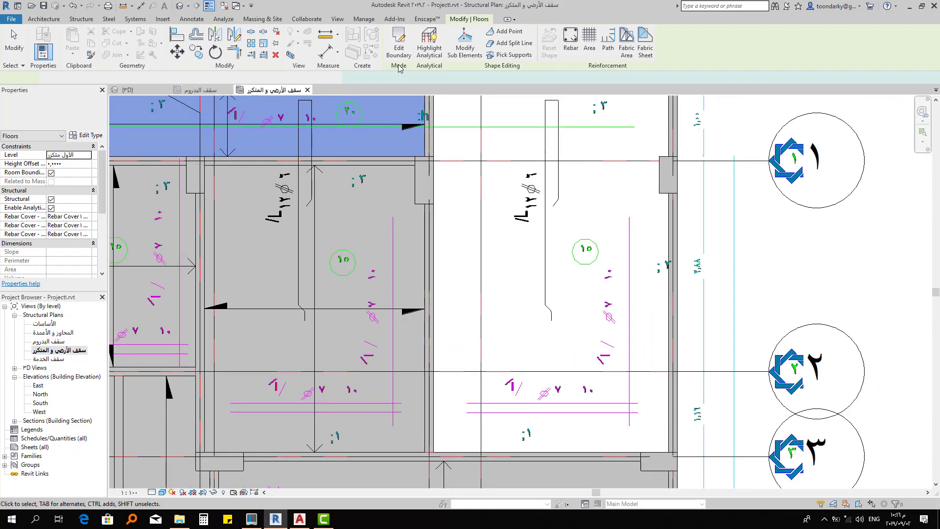
{"action": "left_click", "coordinate": [420, 168]}
{"action": "left_click", "coordinate": [371, 52]}
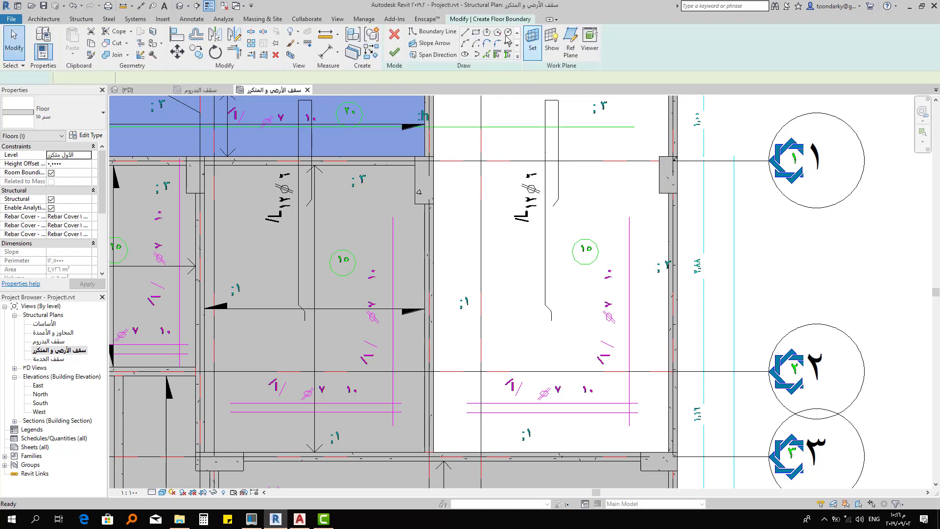
{"action": "left_click", "coordinate": [399, 47]}
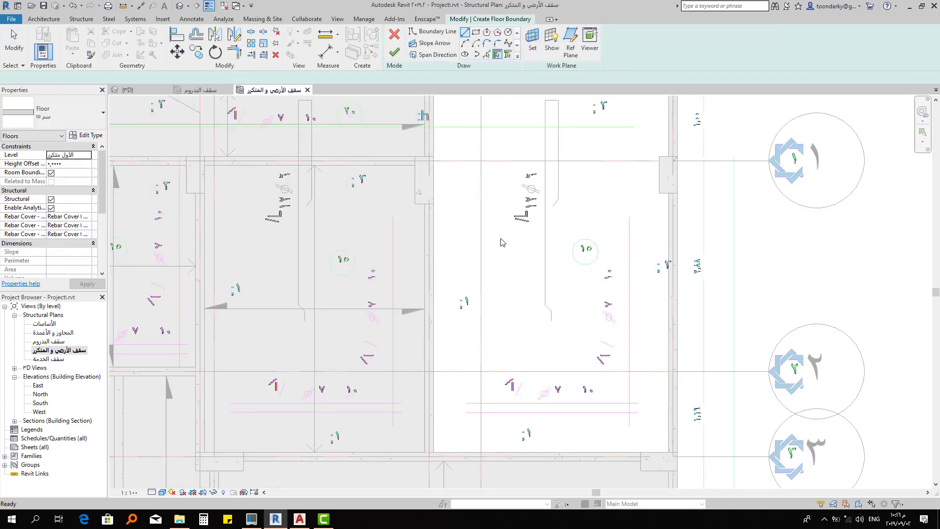
{"action": "left_click", "coordinate": [433, 452]}
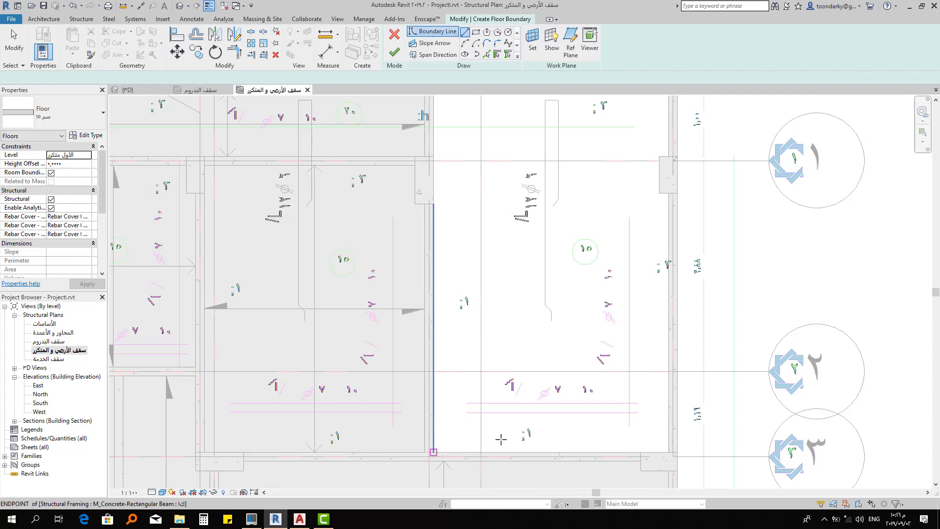
{"action": "left_click", "coordinate": [668, 452]}
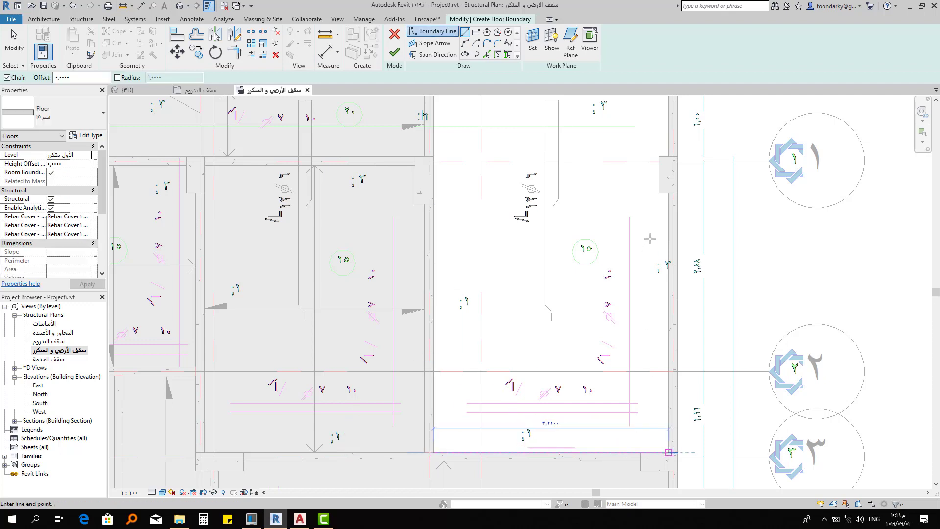
{"action": "left_click", "coordinate": [668, 193]}
{"action": "left_click", "coordinate": [659, 157]}
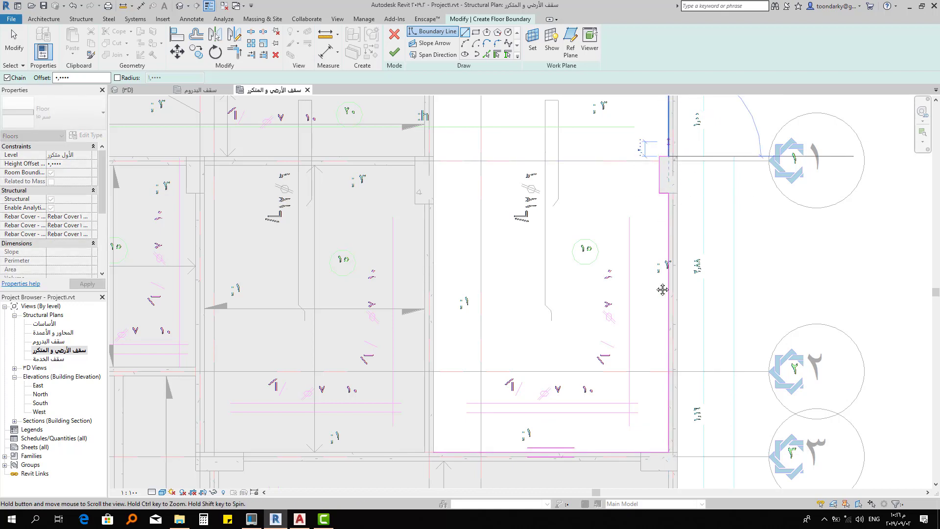
Draw the top and left edges to close the bay between grids ١ and ٢, then finish the slab
{"action": "middle_click_drag", "start_coordinate": [673, 217], "coordinate": [656, 381]}
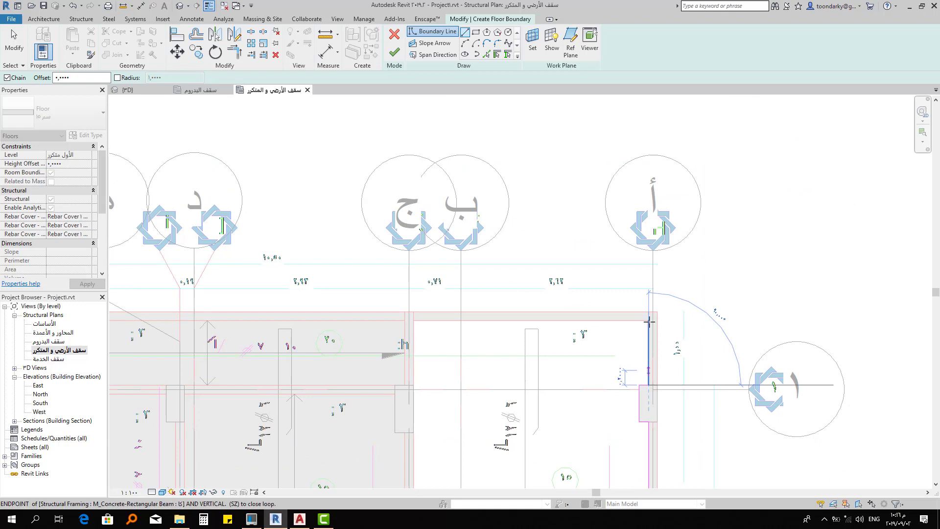
{"action": "left_click", "coordinate": [619, 324]}
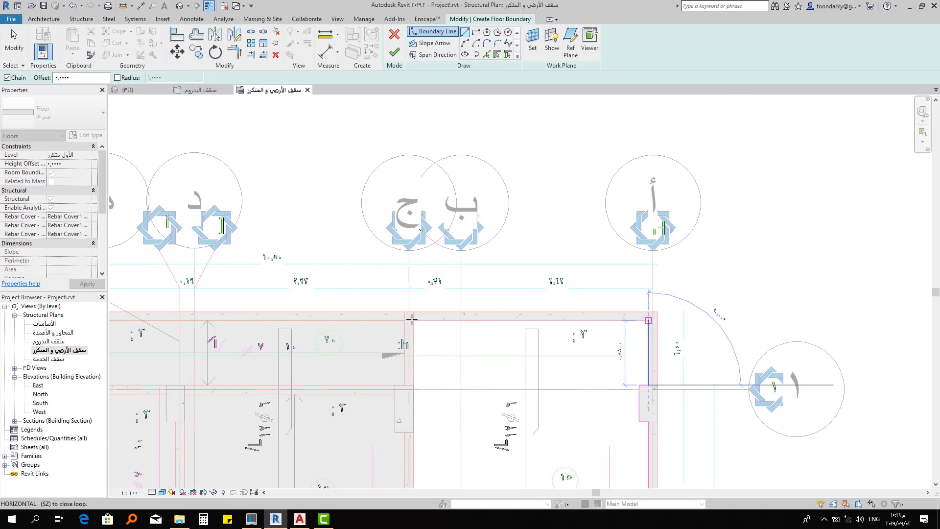
{"action": "left_click", "coordinate": [413, 420]}
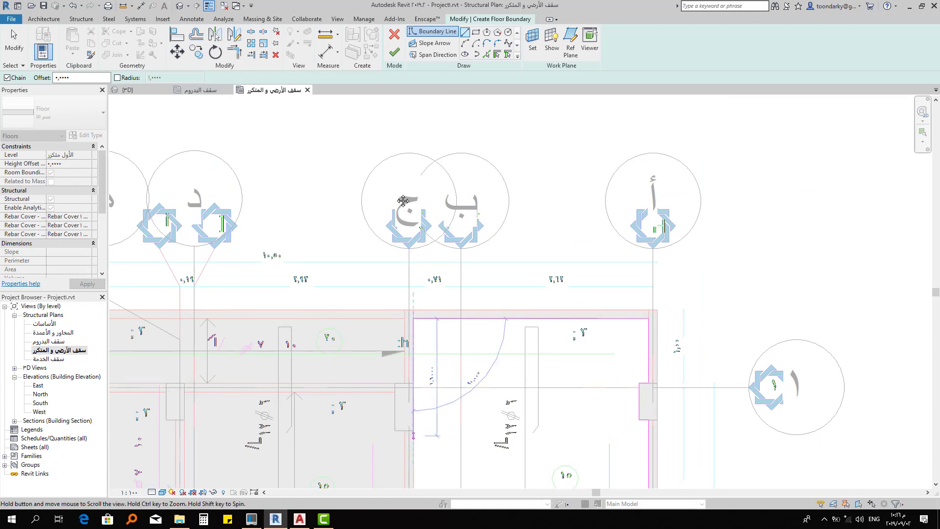
{"action": "middle_click_drag", "start_coordinate": [415, 436], "coordinate": [398, 265]}
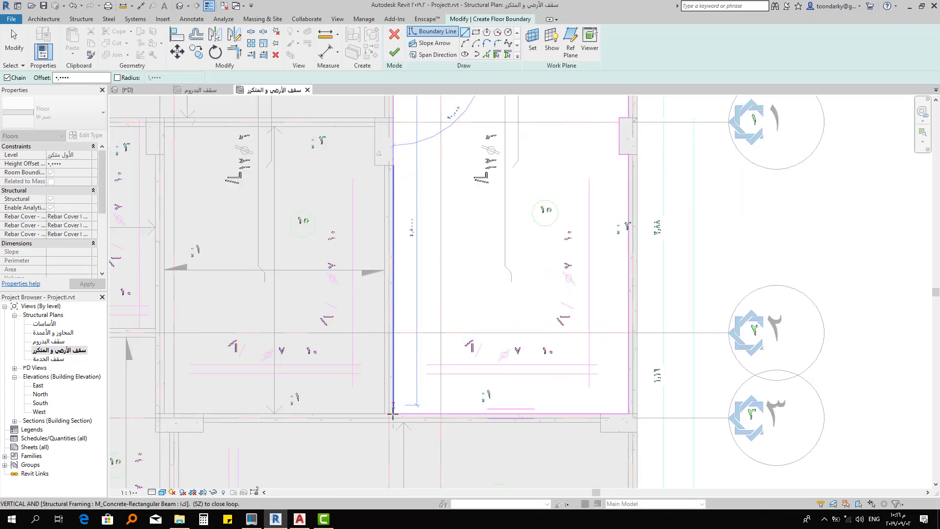
{"action": "left_click", "coordinate": [393, 414]}
{"action": "left_click", "coordinate": [394, 52]}
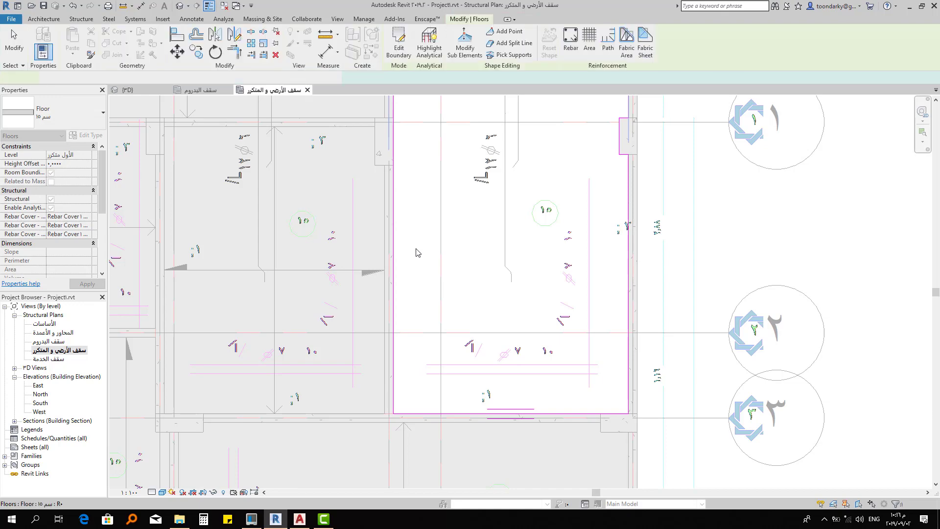
{"action": "scroll", "coordinate": [416, 252], "scroll_direction": "down", "scroll_amount": 3}
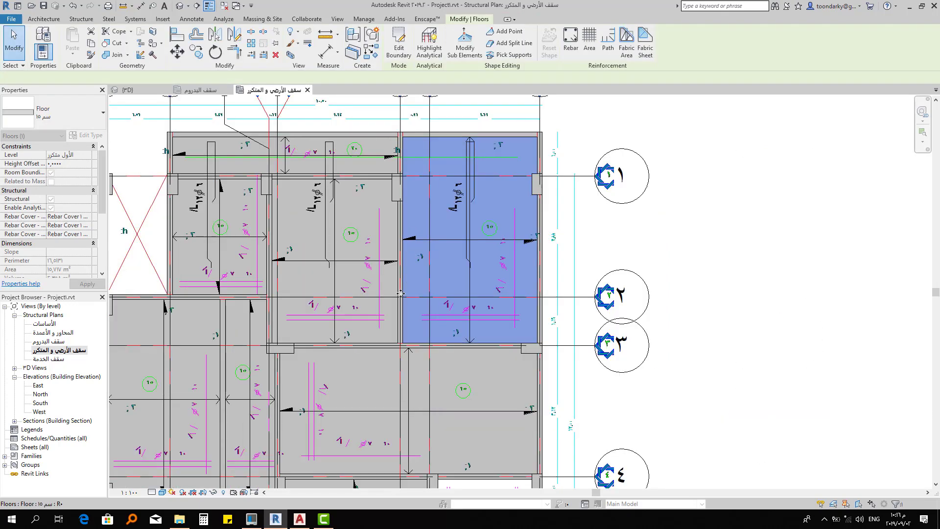
{"action": "mouse_move", "coordinate": [423, 277]}
{"action": "middle_mouse_down"}
{"action": "mouse_move", "coordinate": [448, 213]}
{"action": "mouse_move", "coordinate": [433, 215]}
{"action": "middle_mouse_up"}
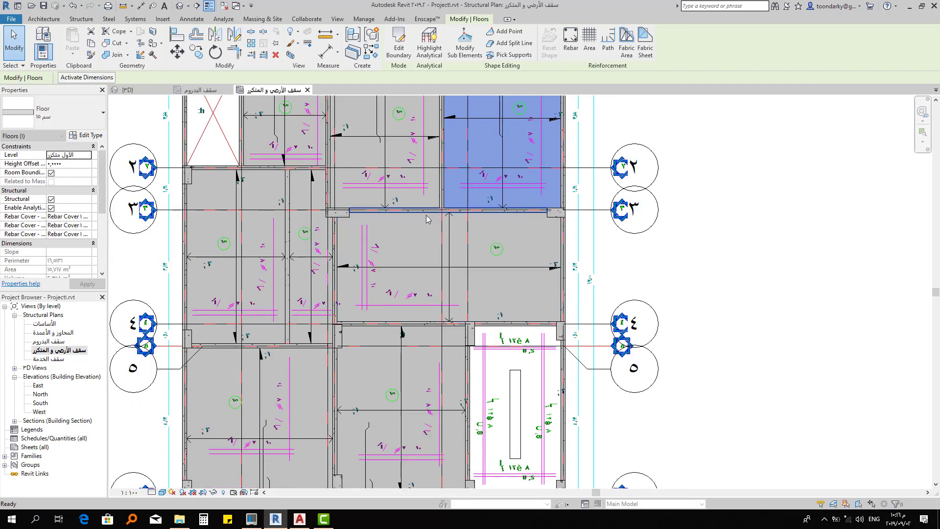
{"action": "key", "text": "z"}
{"action": "key", "text": "f"}
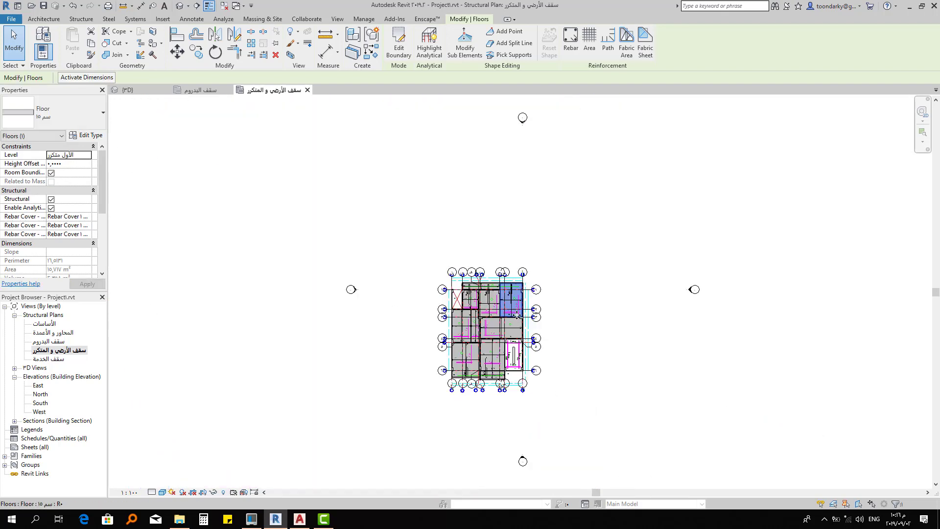
{"action": "scroll", "coordinate": [475, 318], "scroll_direction": "up", "scroll_amount": 3}
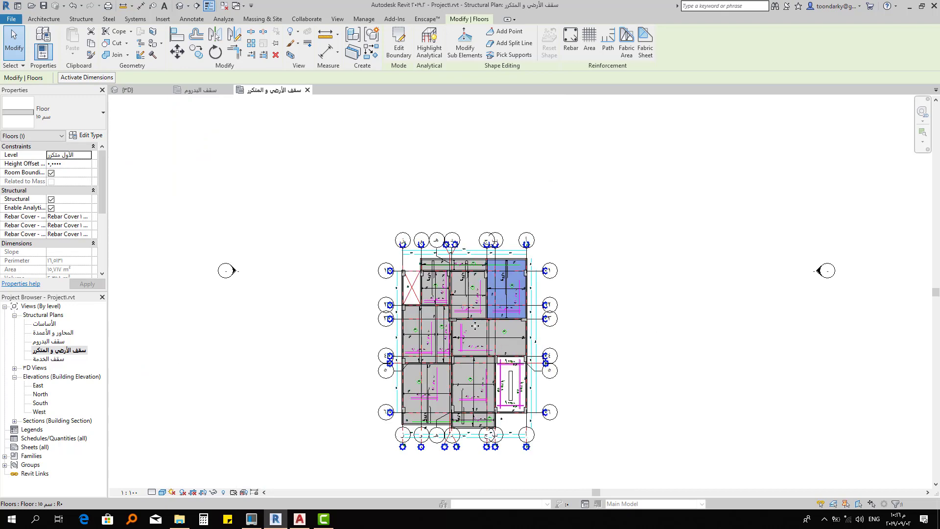
{"action": "scroll", "coordinate": [475, 325], "scroll_direction": "up", "scroll_amount": 2}
{"action": "scroll", "coordinate": [440, 333], "scroll_direction": "up", "scroll_amount": 3}
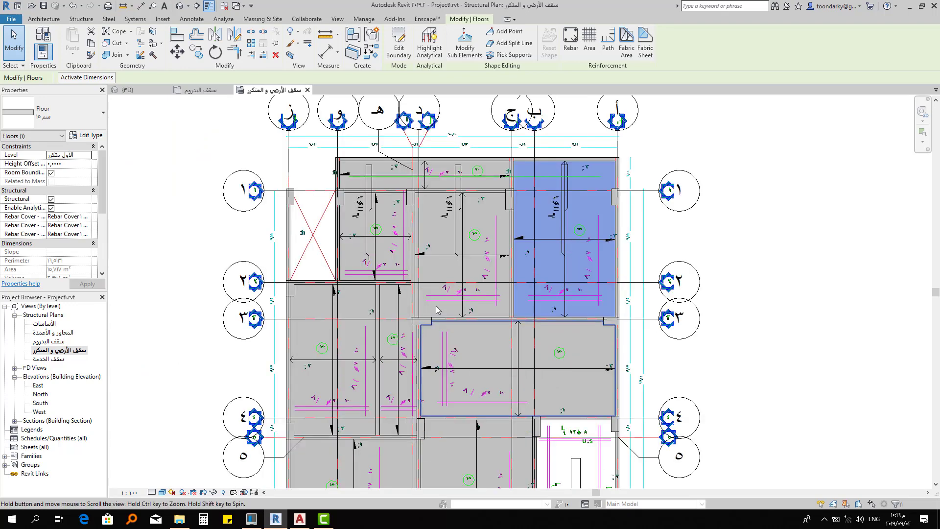
{"action": "middle_click_drag", "start_coordinate": [444, 308], "coordinate": [444, 309]}
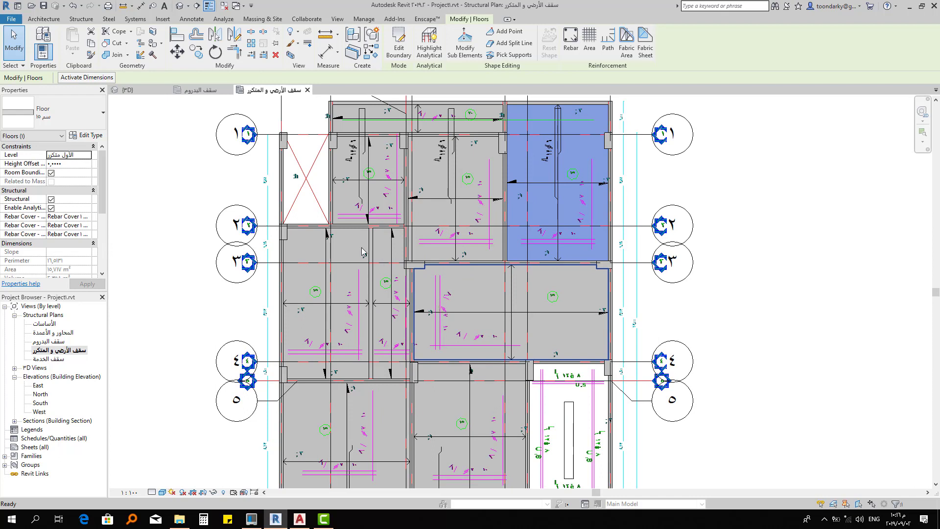
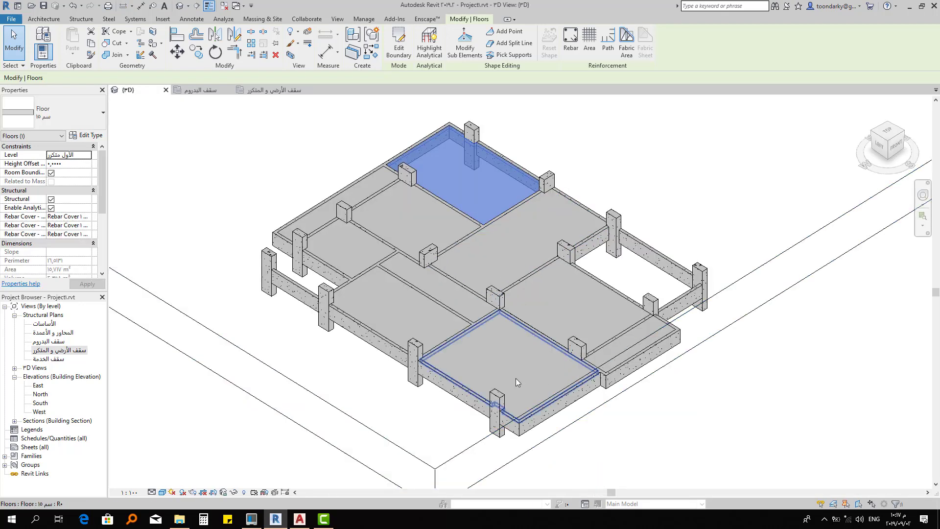
Turn off the 3D section box to show the full frame, then open the سقف الأرضي و المتكرر plan
{"action": "left_click", "coordinate": [662, 190]}
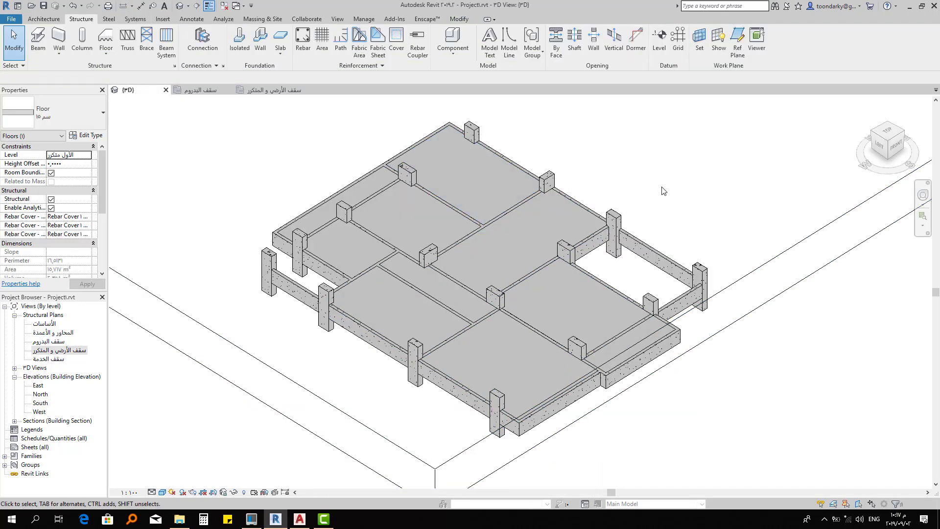
{"action": "mouse_move", "coordinate": [599, 289]}
{"action": "middle_mouse_down", "text": "shift"}
{"action": "mouse_move", "coordinate": [480, 115]}
{"action": "mouse_move", "coordinate": [646, 332]}
{"action": "middle_mouse_up", "text": "shift"}
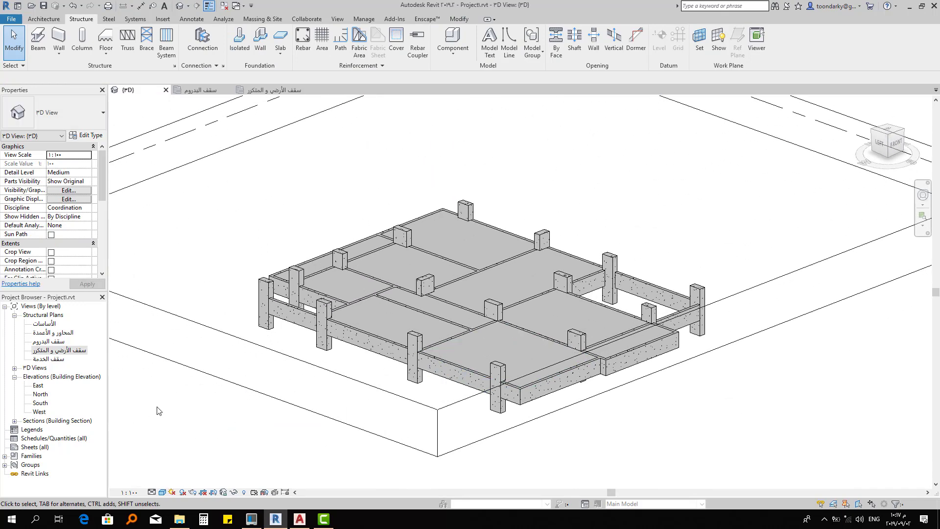
{"action": "scroll", "coordinate": [102, 195], "scroll_direction": "down", "scroll_amount": 2}
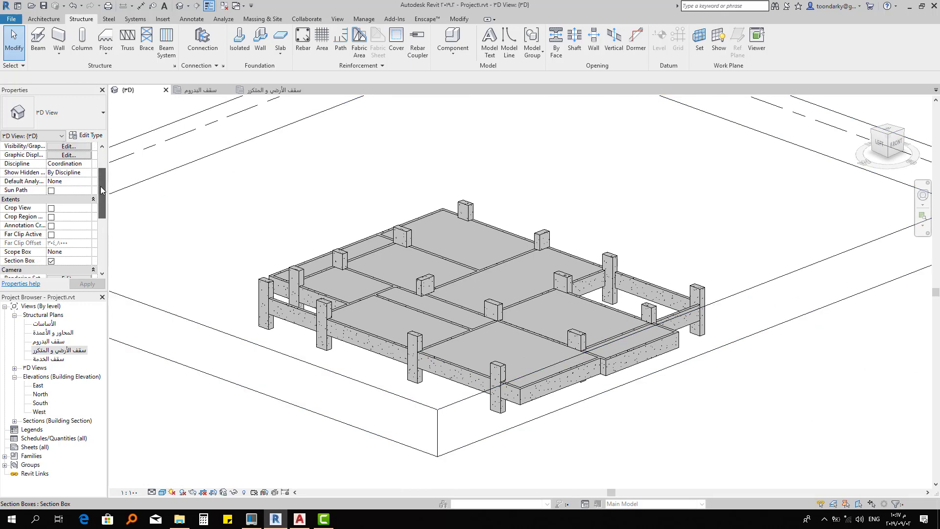
{"action": "scroll", "coordinate": [102, 196], "scroll_direction": "down", "scroll_amount": 1}
{"action": "left_click", "coordinate": [51, 244]}
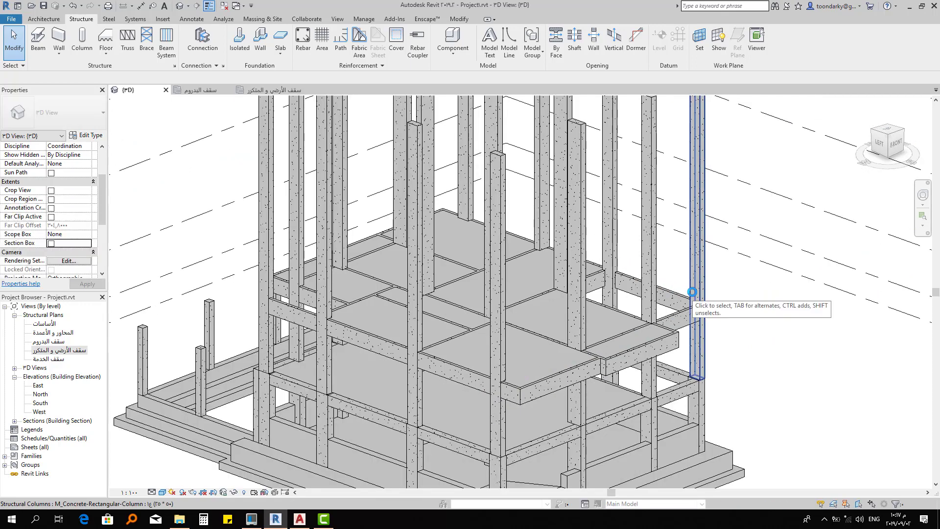
{"action": "mouse_move", "coordinate": [691, 292]}
{"action": "middle_mouse_down", "text": "shift"}
{"action": "mouse_move", "coordinate": [771, 378]}
{"action": "mouse_move", "coordinate": [682, 359]}
{"action": "mouse_move", "coordinate": [711, 323]}
{"action": "middle_mouse_up", "text": "shift"}
{"action": "scroll", "coordinate": [771, 378], "scroll_direction": "down", "scroll_amount": 2}
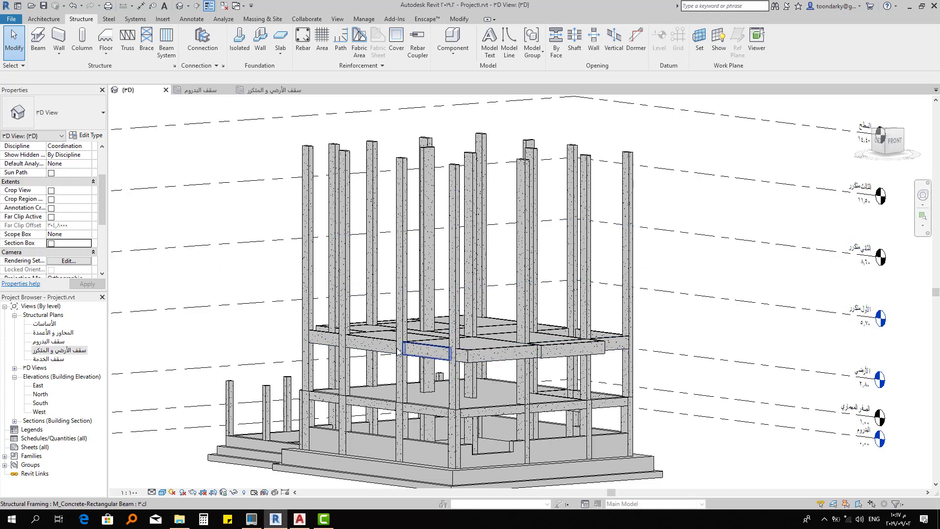
{"action": "double_click", "coordinate": [60, 350]}
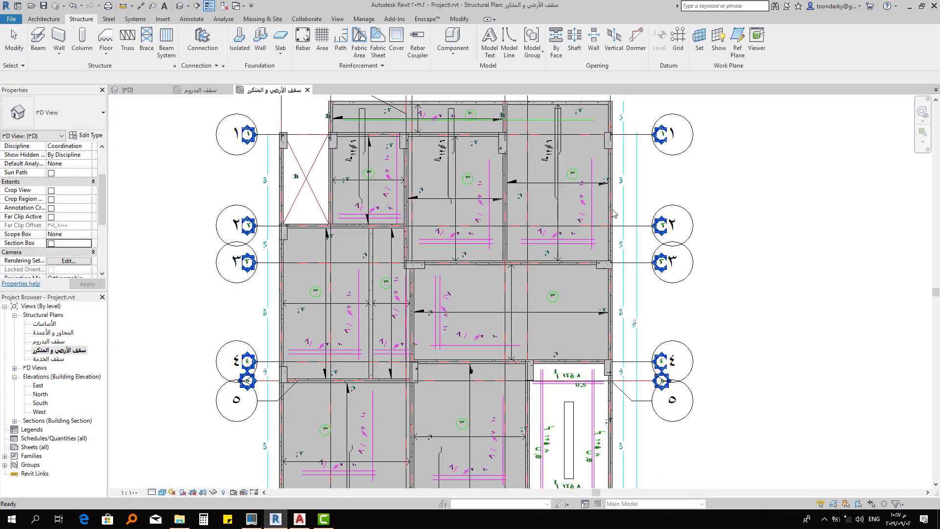
Window-select the whole plan and filter it to Floors and both Structural Framing categories only
{"action": "scroll", "coordinate": [614, 214], "scroll_direction": "down", "scroll_amount": 1}
{"action": "scroll", "coordinate": [645, 126], "scroll_direction": "down", "scroll_amount": 2}
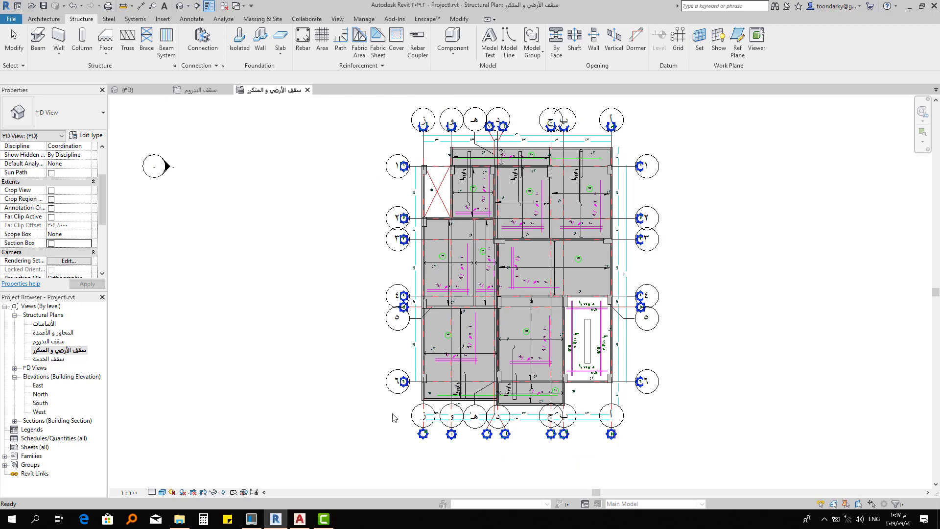
{"action": "mouse_move", "coordinate": [646, 121]}
{"action": "left_mouse_down"}
{"action": "mouse_move", "coordinate": [398, 439]}
{"action": "mouse_move", "coordinate": [420, 415]}
{"action": "left_mouse_up"}
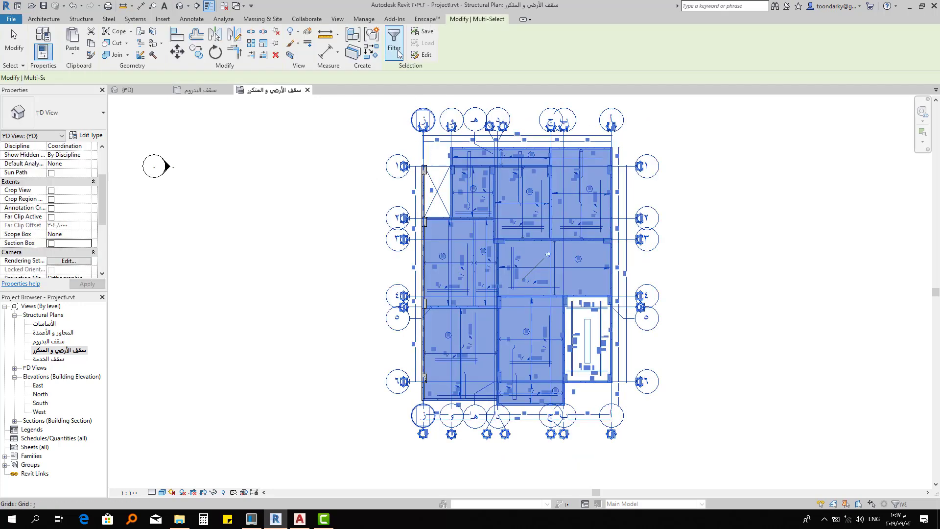
{"action": "left_click", "coordinate": [394, 39]}
{"action": "left_click", "coordinate": [430, 120]}
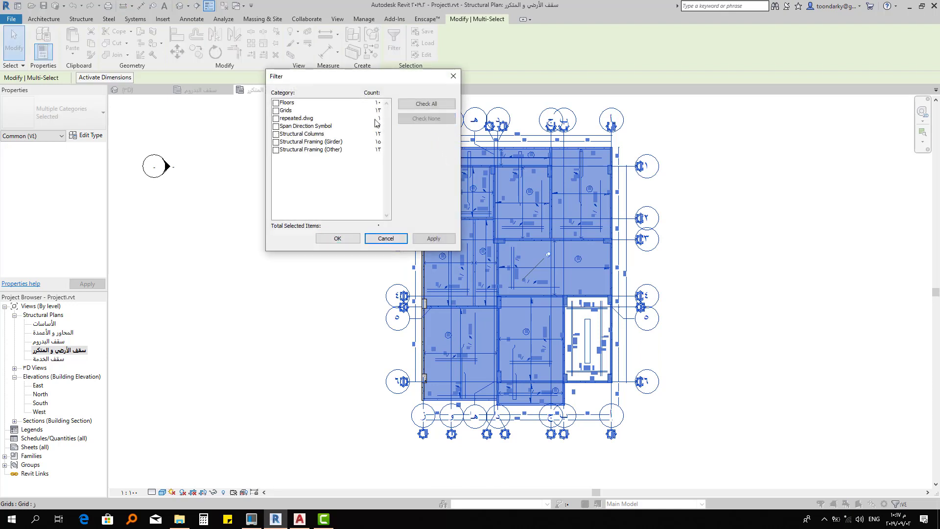
{"action": "left_click", "coordinate": [285, 105]}
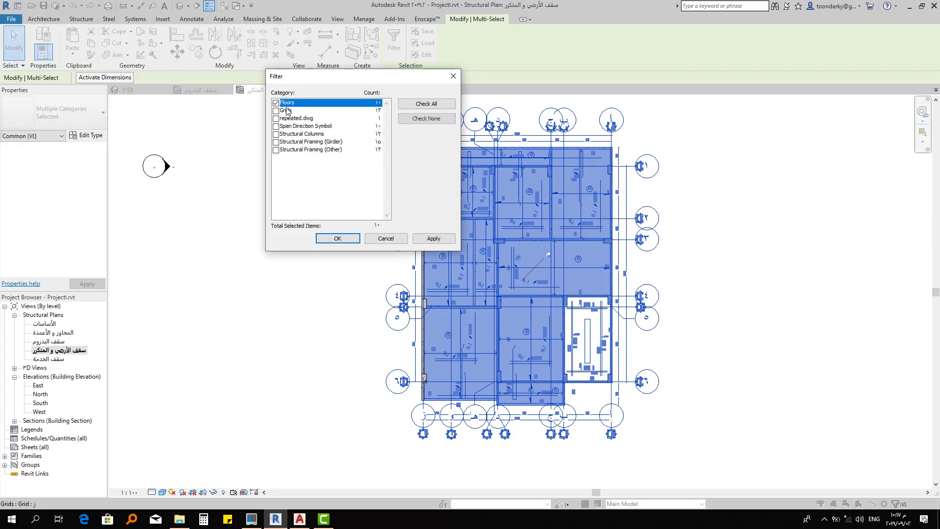
{"action": "left_click", "coordinate": [293, 143]}
{"action": "left_click", "coordinate": [294, 150]}
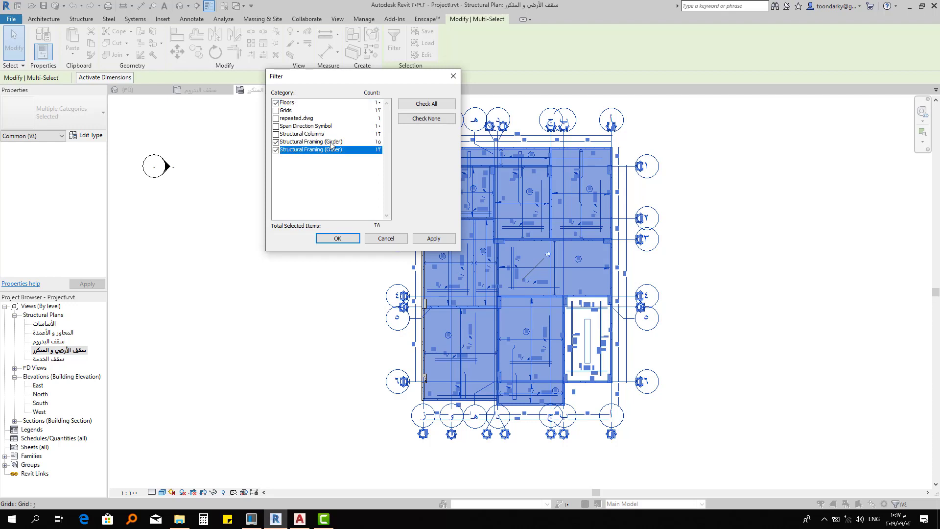
{"action": "left_click", "coordinate": [337, 238]}
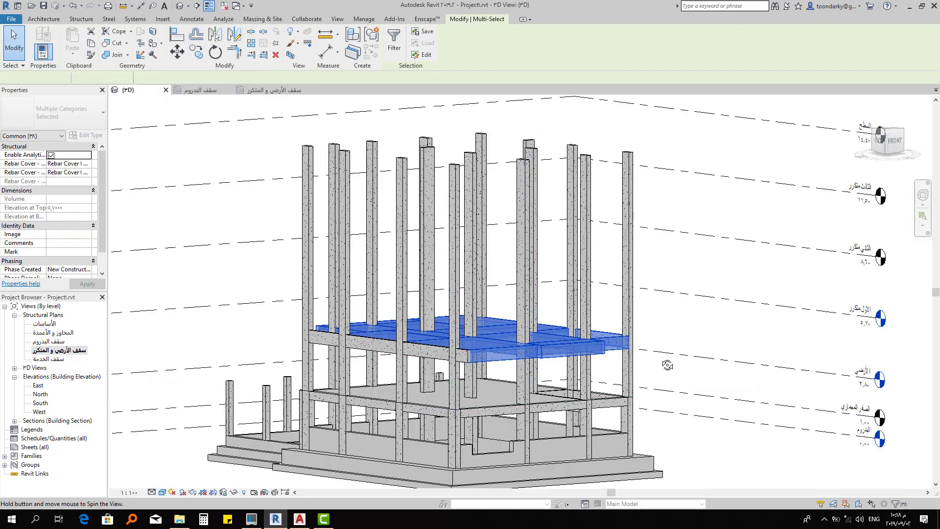
Crossing-select the الأول متكرر storey in 3D and filter it to floors and structural framing only
{"action": "mouse_move", "coordinate": [663, 361]}
{"action": "middle_mouse_down", "text": "shift"}
{"action": "mouse_move", "coordinate": [645, 393]}
{"action": "mouse_move", "coordinate": [661, 399]}
{"action": "middle_mouse_up", "text": "shift"}
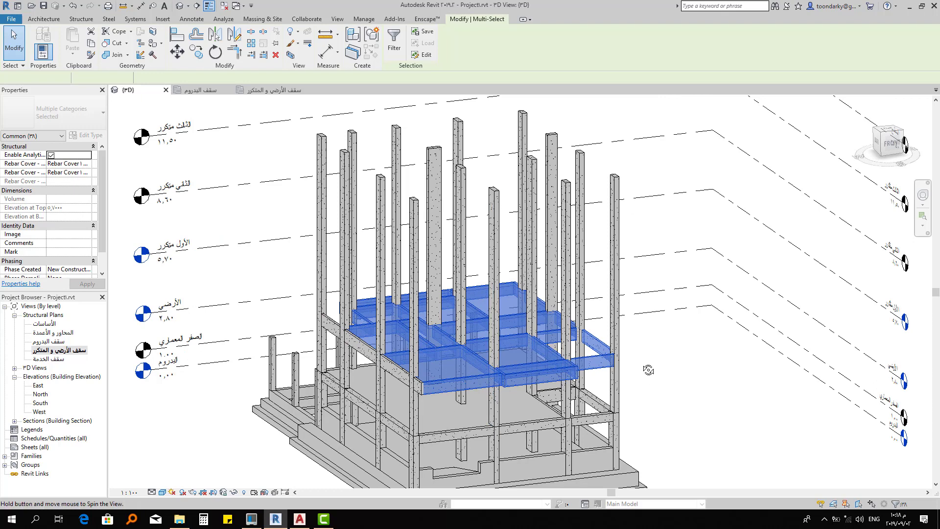
{"action": "mouse_move", "coordinate": [646, 370]}
{"action": "middle_mouse_down", "text": "shift"}
{"action": "mouse_move", "coordinate": [604, 307]}
{"action": "mouse_move", "coordinate": [635, 320]}
{"action": "middle_mouse_up", "text": "shift"}
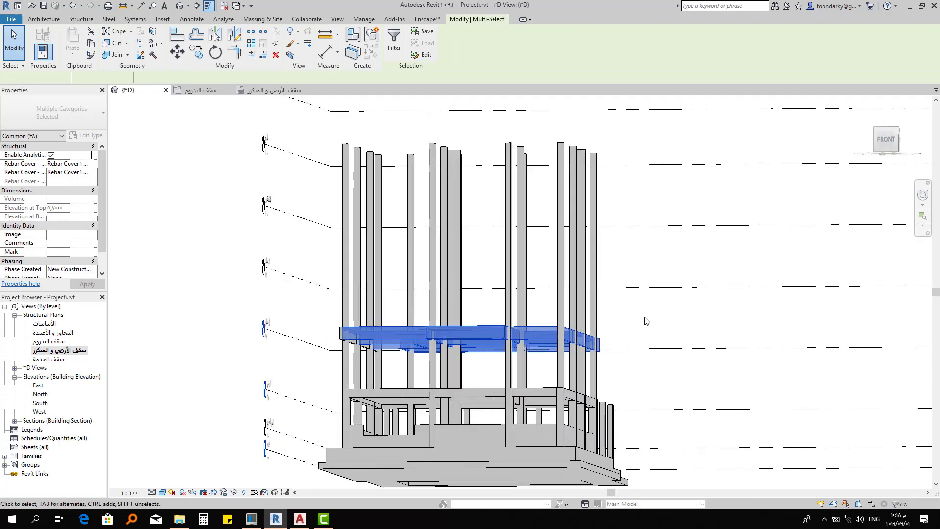
{"action": "left_click_drag", "start_coordinate": [658, 309], "coordinate": [300, 368]}
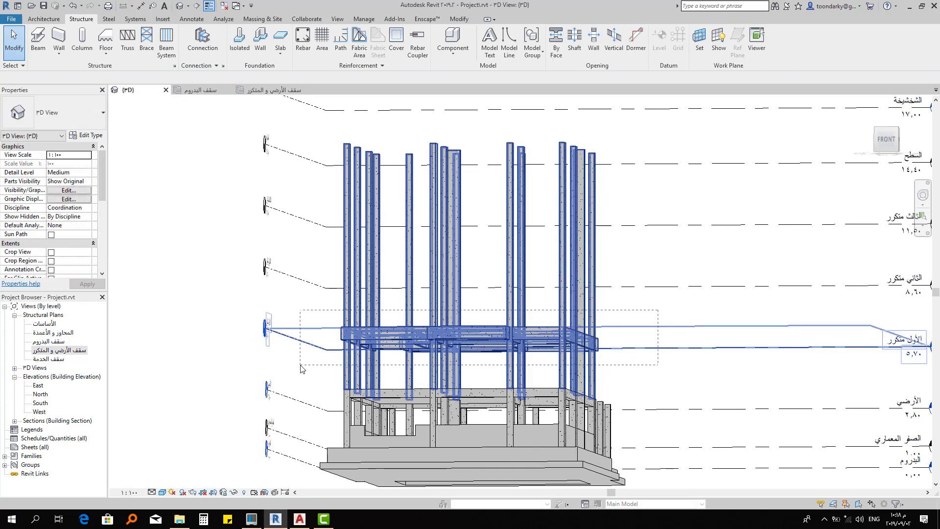
{"action": "left_click_drag", "start_coordinate": [429, 343], "coordinate": [301, 365]}
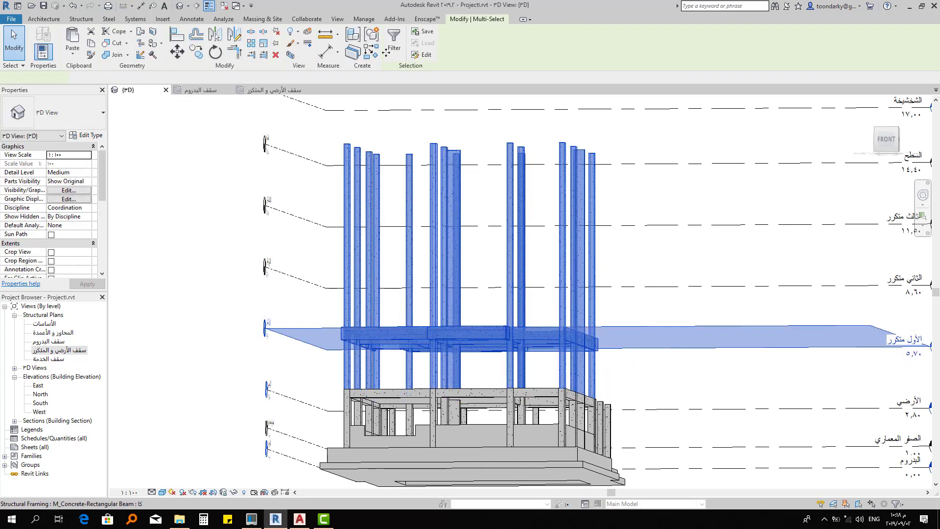
{"action": "left_click", "coordinate": [387, 37]}
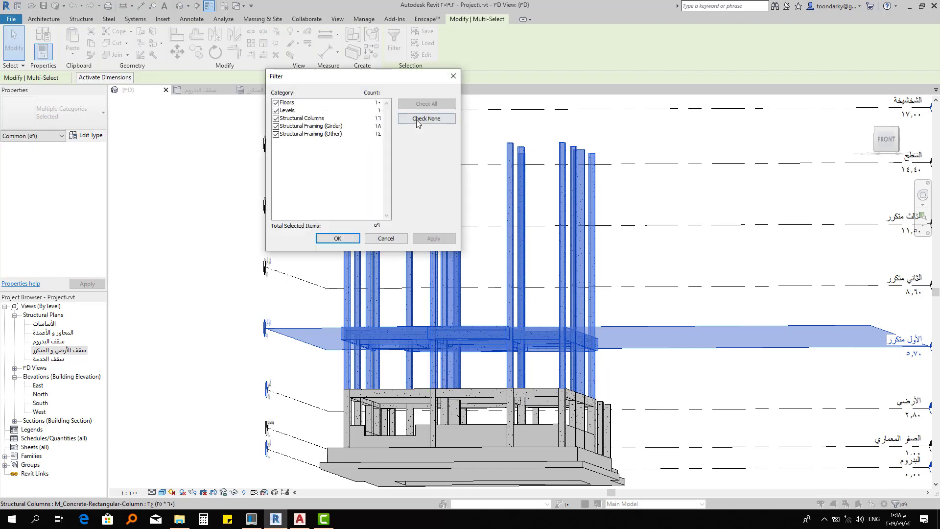
{"action": "left_click", "coordinate": [310, 133]}
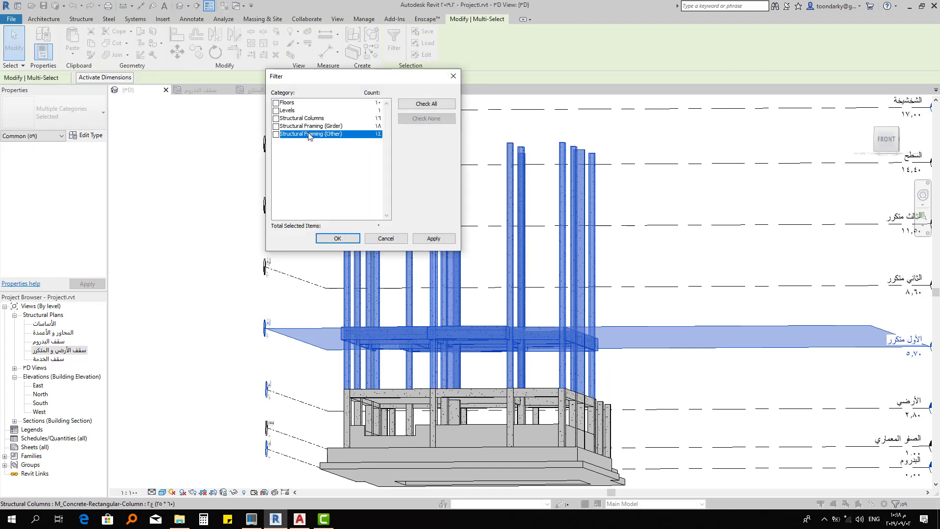
{"action": "left_click", "coordinate": [293, 103]}
{"action": "left_click", "coordinate": [349, 239]}
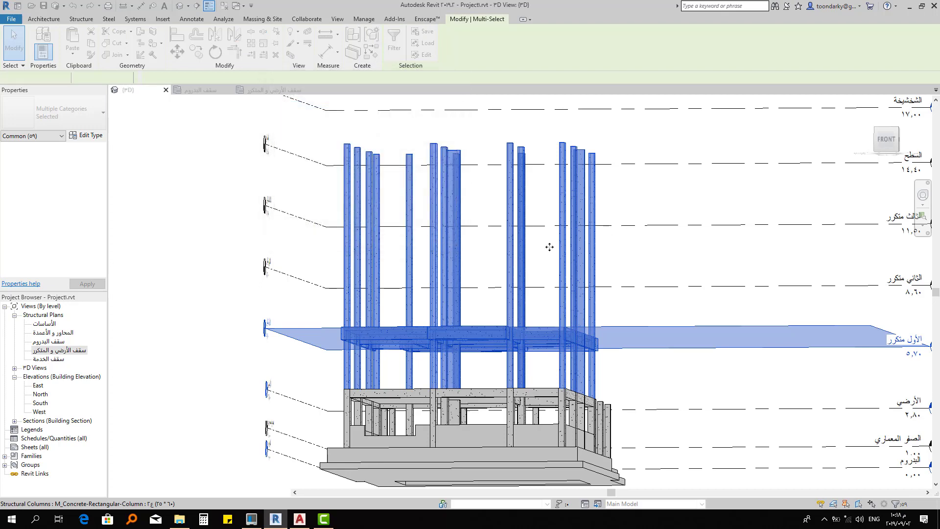
{"action": "mouse_move", "coordinate": [416, 290]}
{"action": "middle_mouse_down", "text": "shift"}
{"action": "mouse_move", "coordinate": [513, 385]}
{"action": "mouse_move", "coordinate": [504, 385]}
{"action": "middle_mouse_up", "text": "shift"}
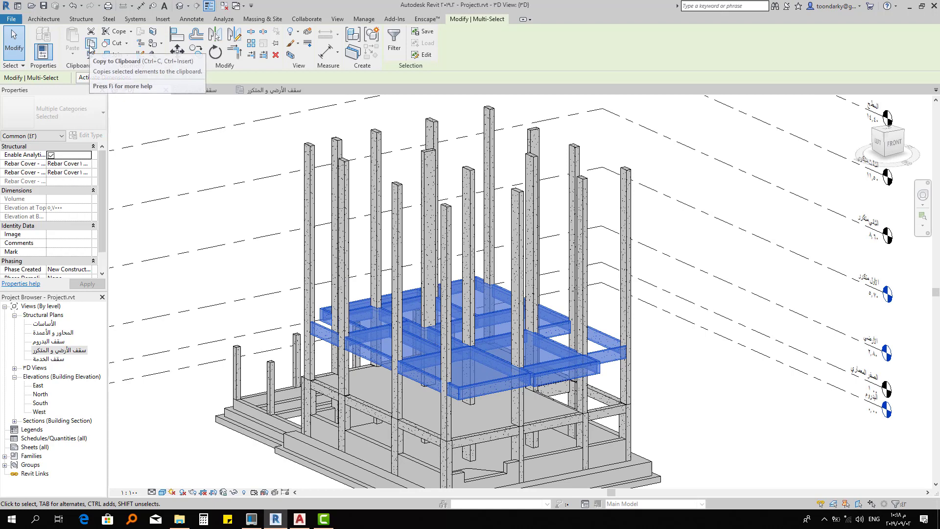
Copy the slabs and beams and paste them aligned to الثاني متكرر, الثالث متكرر and السطح
{"action": "left_click", "coordinate": [91, 45]}
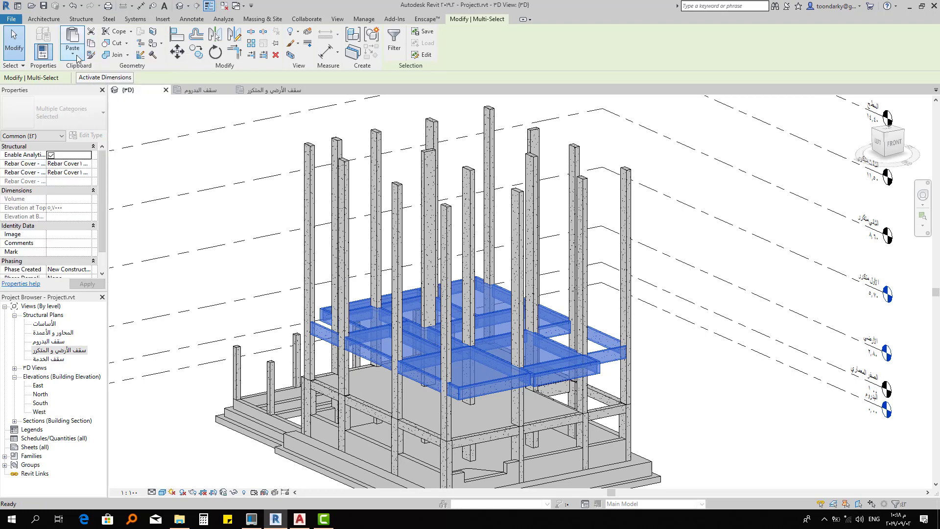
{"action": "left_click", "coordinate": [77, 58]}
{"action": "left_click", "coordinate": [98, 147]}
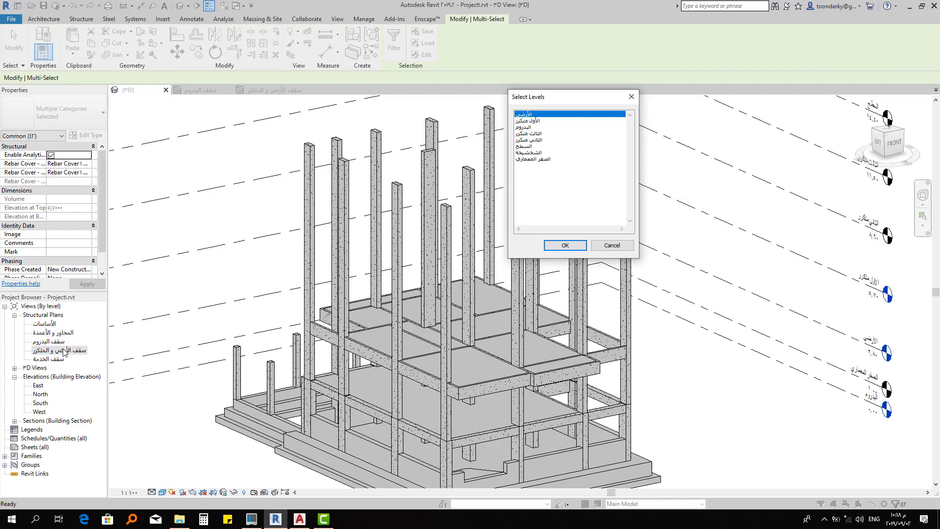
{"action": "left_click", "coordinate": [542, 140]}
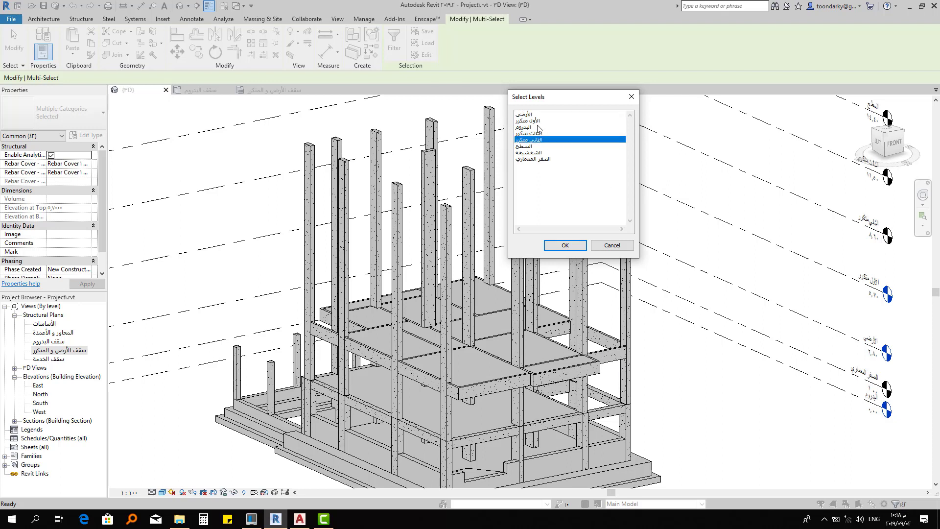
{"action": "left_click", "coordinate": [540, 134], "text": "ctrl"}
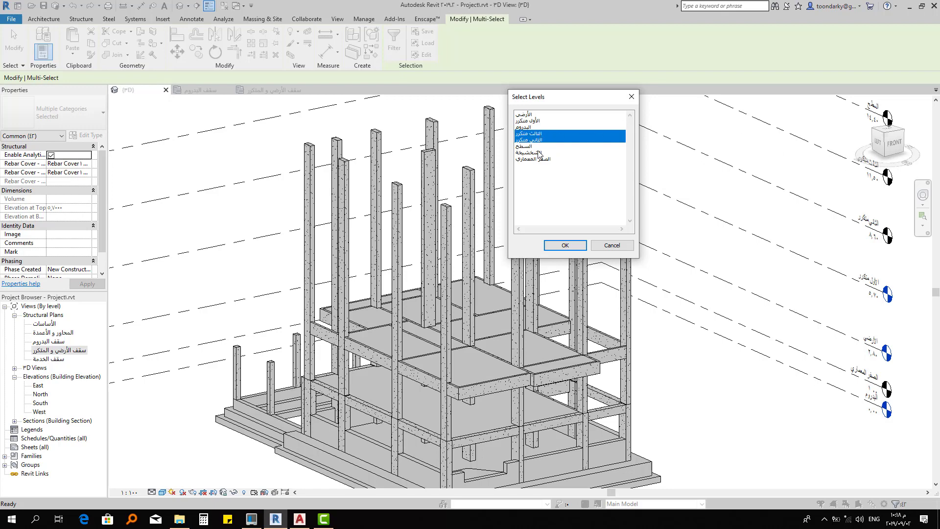
{"action": "left_click", "coordinate": [540, 146], "text": "ctrl"}
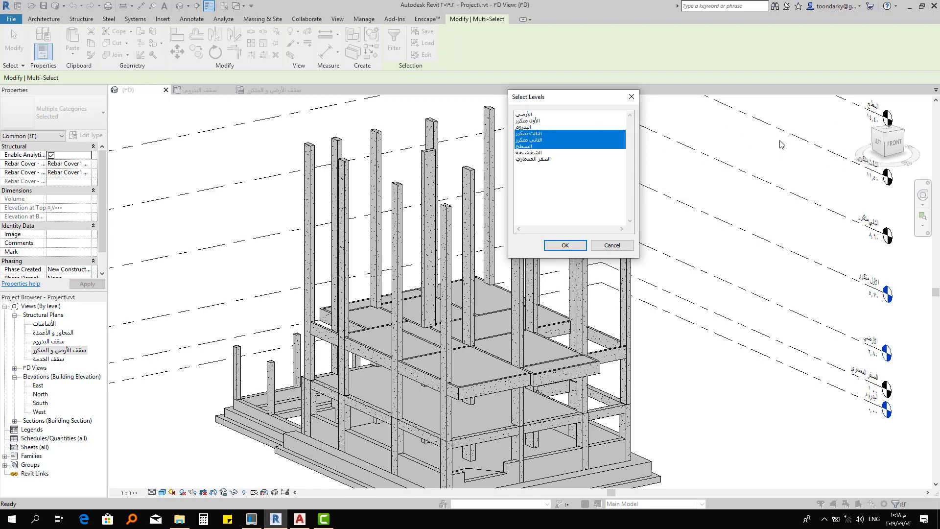
{"action": "left_click", "coordinate": [565, 245]}
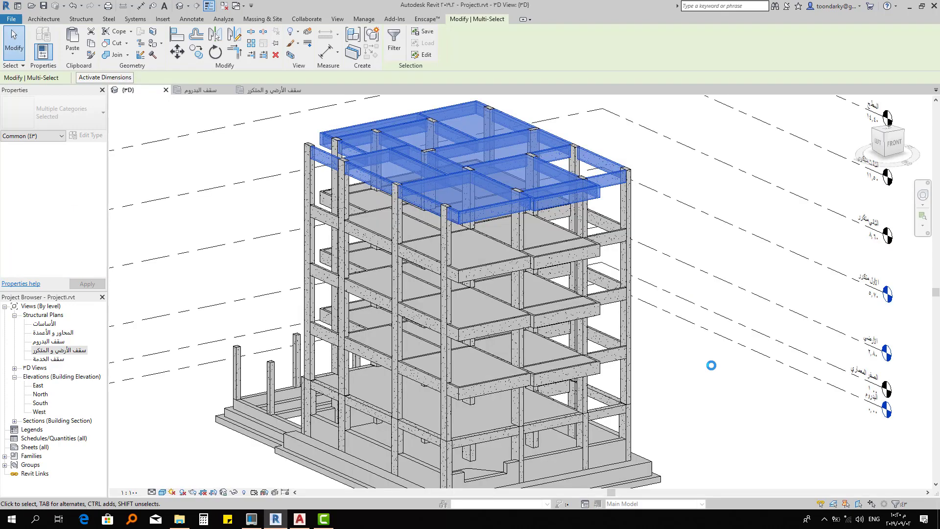
Clear the selection and orbit to inspect the slabs and beams on every upper storey
{"action": "left_click", "coordinate": [677, 237]}
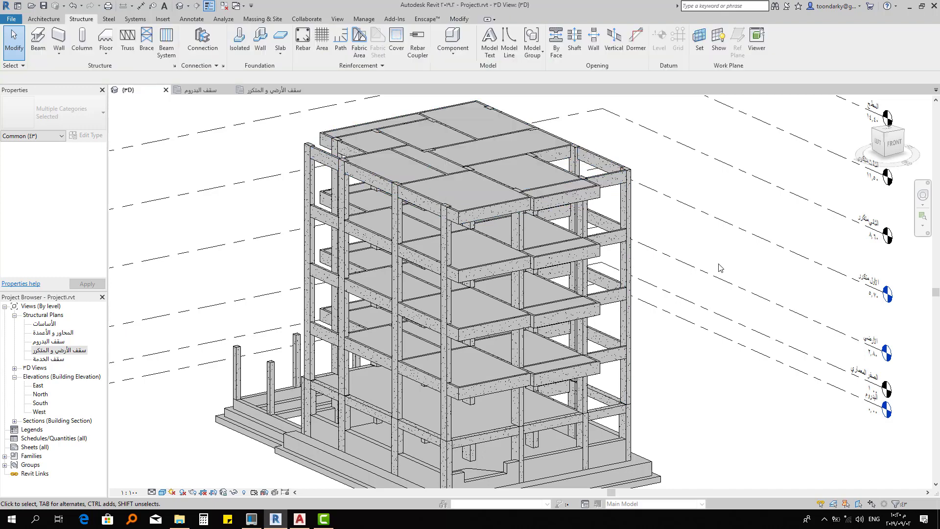
{"action": "scroll", "coordinate": [590, 336], "scroll_direction": "down", "scroll_amount": 2}
{"action": "scroll", "coordinate": [595, 335], "scroll_direction": "down", "scroll_amount": 2}
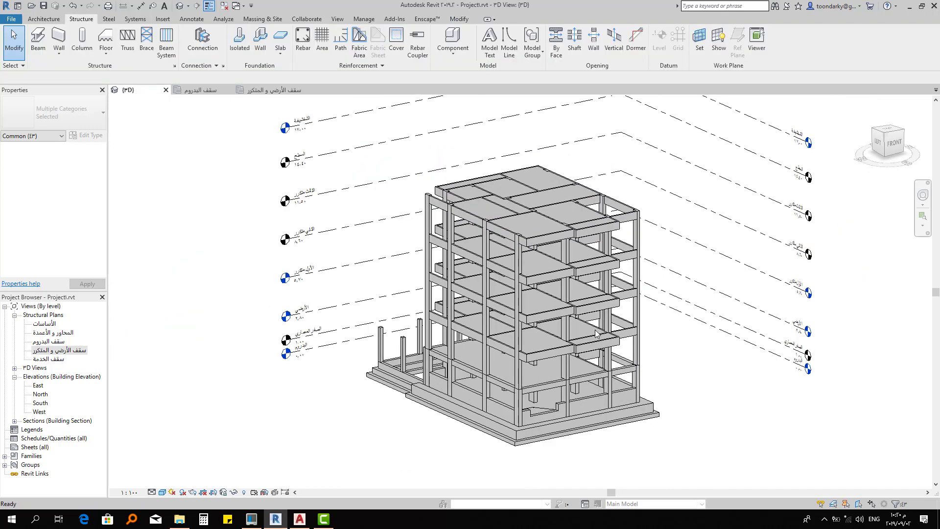
{"action": "mouse_move", "coordinate": [629, 338]}
{"action": "middle_mouse_down", "text": "shift"}
{"action": "mouse_move", "coordinate": [696, 343]}
{"action": "mouse_move", "coordinate": [606, 329]}
{"action": "mouse_move", "coordinate": [537, 300]}
{"action": "mouse_move", "coordinate": [472, 294]}
{"action": "mouse_move", "coordinate": [501, 304]}
{"action": "mouse_move", "coordinate": [552, 245]}
{"action": "middle_mouse_up", "text": "shift"}
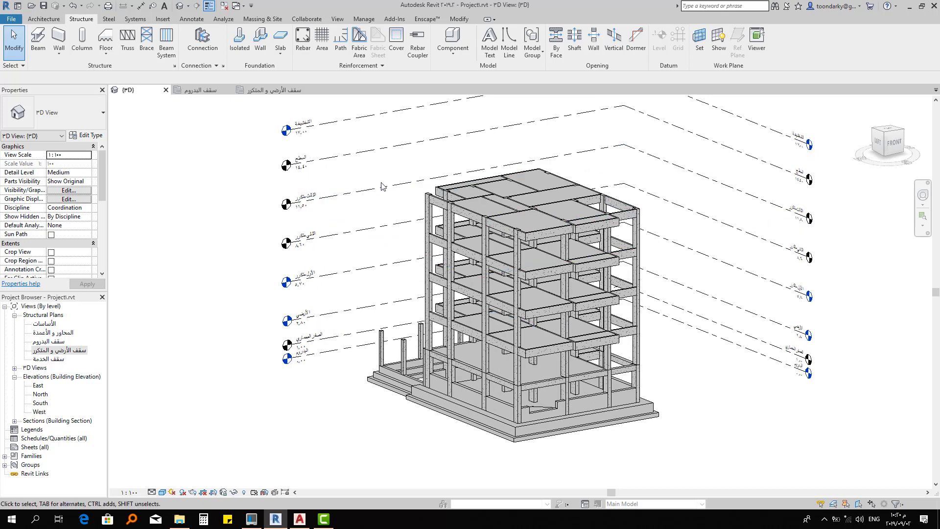
Open the سقف الخدمة plan and zoom and pan to the bays near grids ٤ to ٦
{"action": "left_click", "coordinate": [56, 362]}
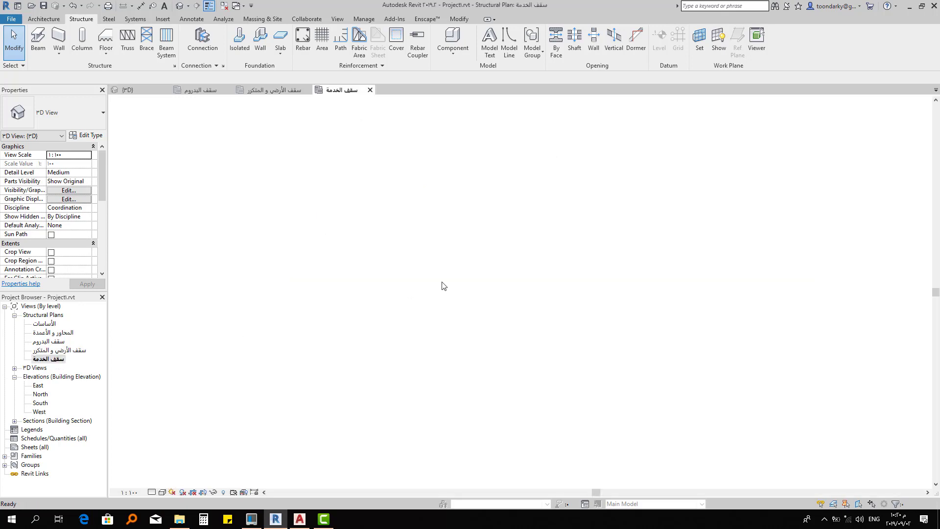
{"action": "scroll", "coordinate": [494, 336], "scroll_direction": "up", "scroll_amount": 4}
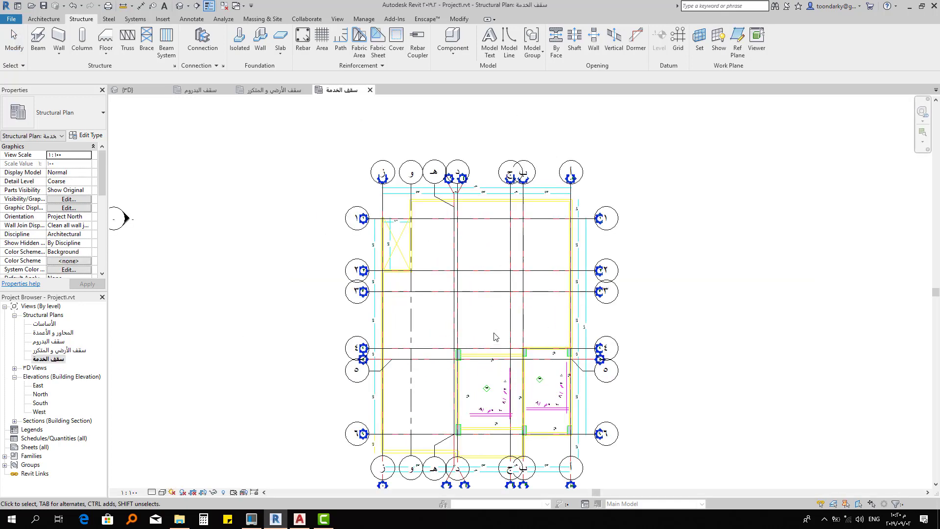
{"action": "scroll", "coordinate": [492, 332], "scroll_direction": "up", "scroll_amount": 1}
{"action": "middle_click_drag", "start_coordinate": [496, 297], "coordinate": [497, 275]}
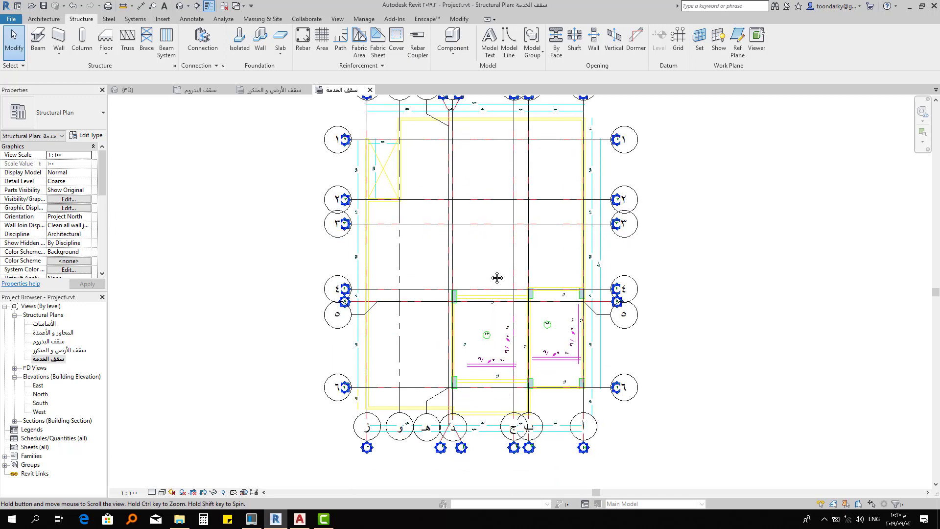
{"action": "scroll", "coordinate": [460, 323], "scroll_direction": "up", "scroll_amount": 2}
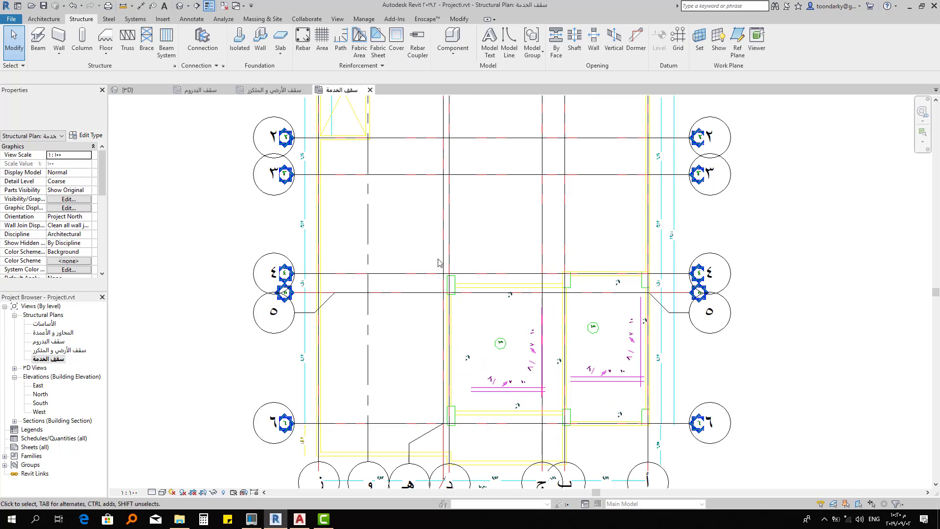
{"action": "middle_click_drag", "start_coordinate": [438, 263], "coordinate": [449, 326]}
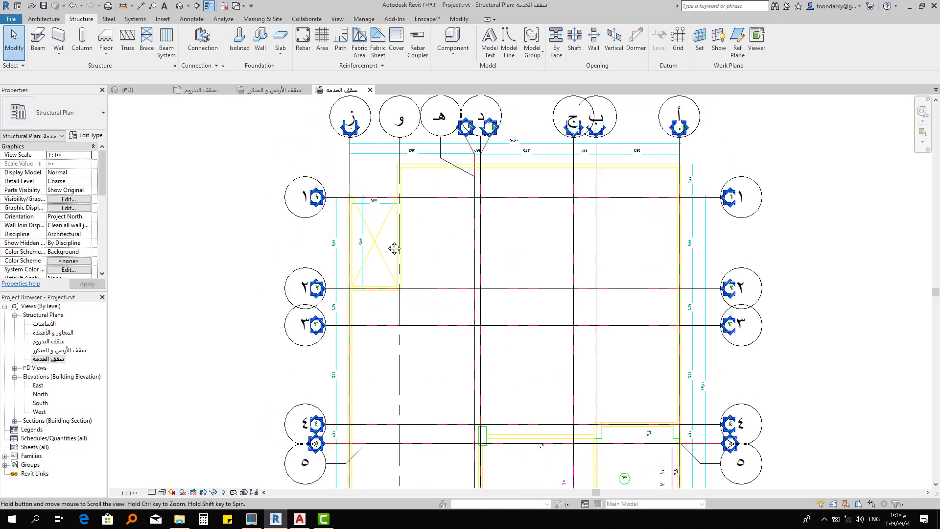
{"action": "middle_click_drag", "start_coordinate": [394, 249], "coordinate": [367, 206]}
{"action": "scroll", "coordinate": [367, 206], "scroll_direction": "up", "scroll_amount": 1}
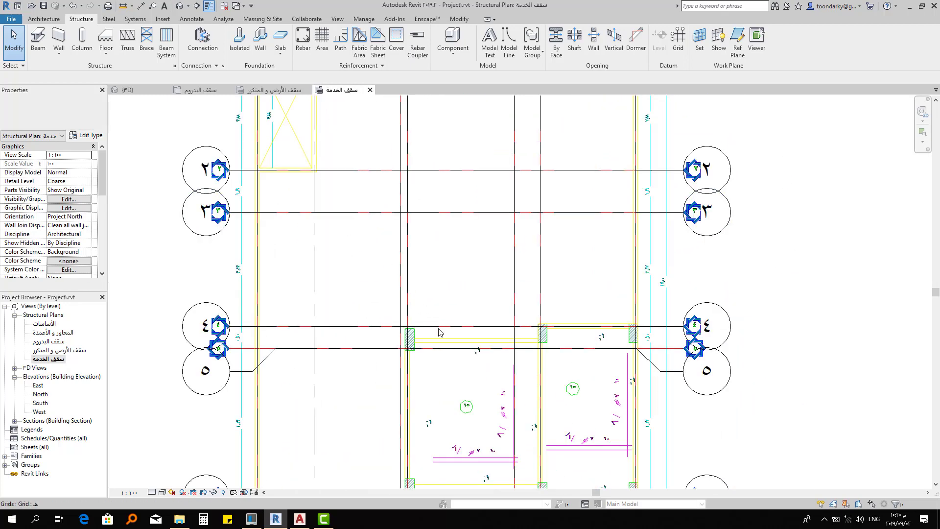
{"action": "middle_click_drag", "start_coordinate": [512, 338], "coordinate": [490, 303]}
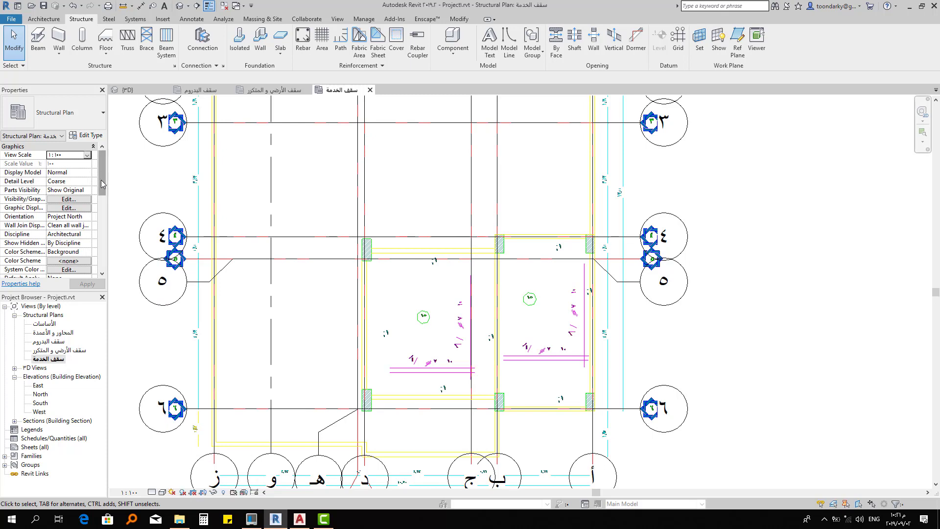
{"action": "left_click_drag", "start_coordinate": [102, 183], "coordinate": [102, 207]}
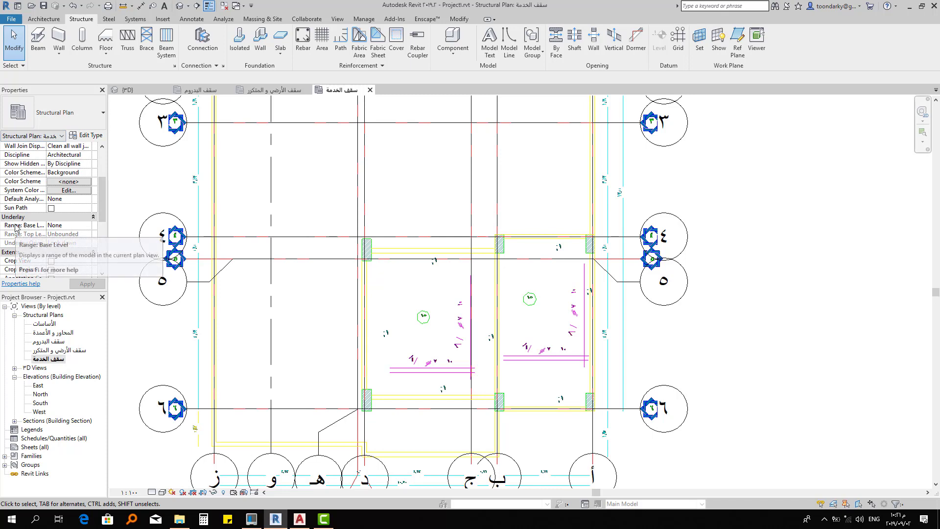
Set the plan's underlay base level to الأول متكرر
{"action": "left_click", "coordinate": [91, 228]}
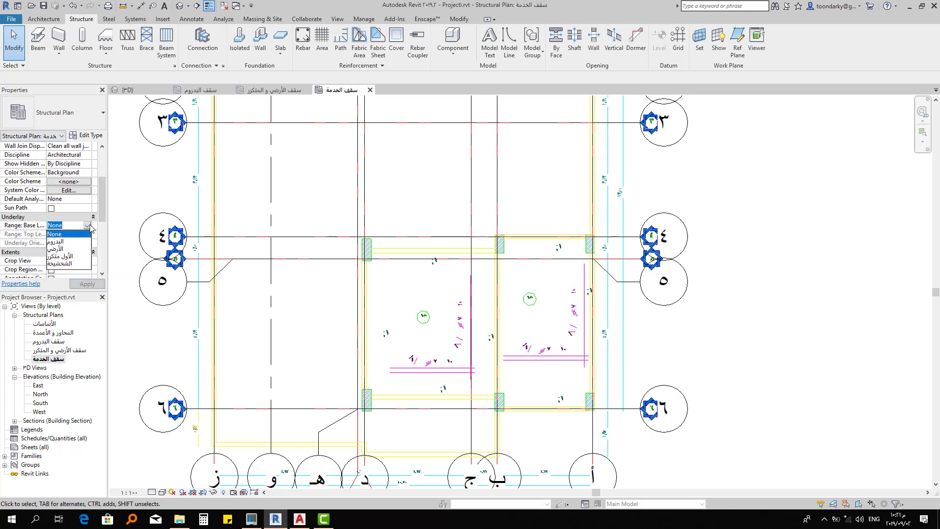
{"action": "left_click", "coordinate": [69, 258]}
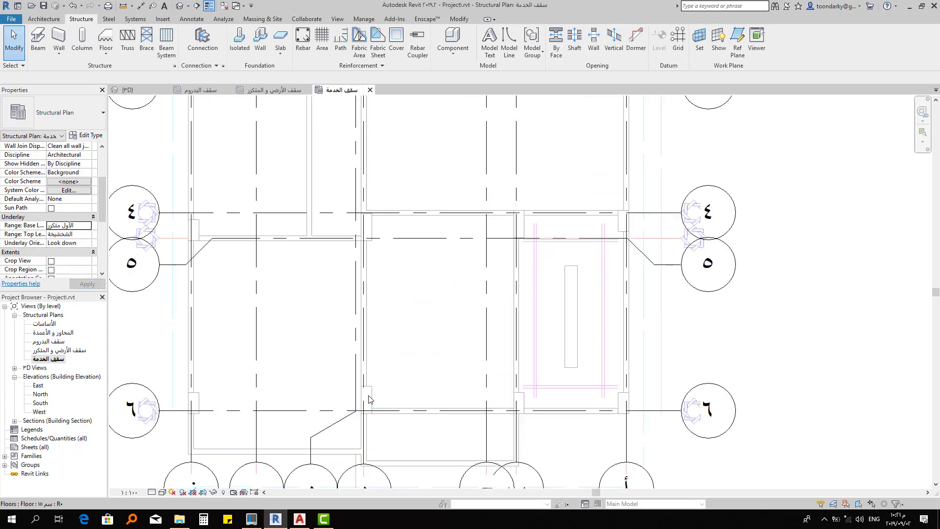
{"action": "scroll", "coordinate": [367, 398], "scroll_direction": "up", "scroll_amount": 3}
{"action": "scroll", "coordinate": [368, 396], "scroll_direction": "up", "scroll_amount": 2}
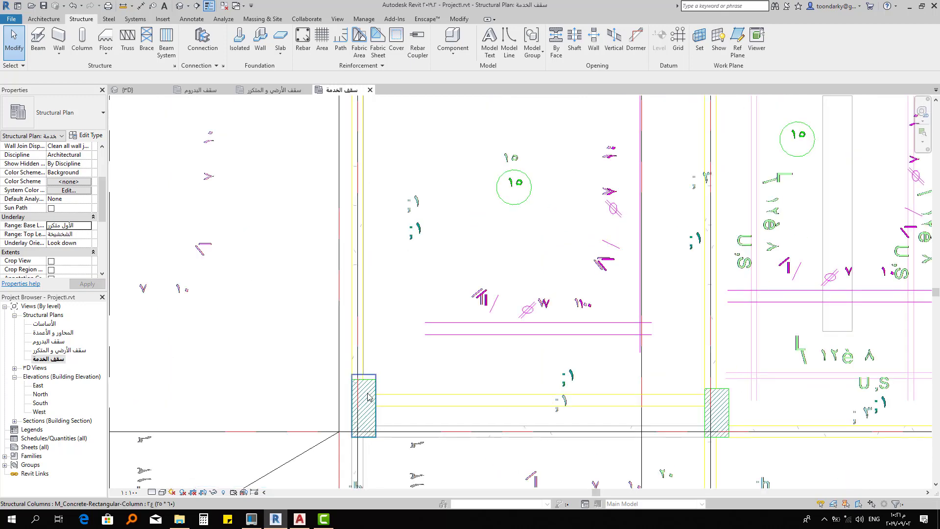
Inspect the bay's corner column, then select the floor slab between grids ٤ and ٦
{"action": "left_click", "coordinate": [368, 396]}
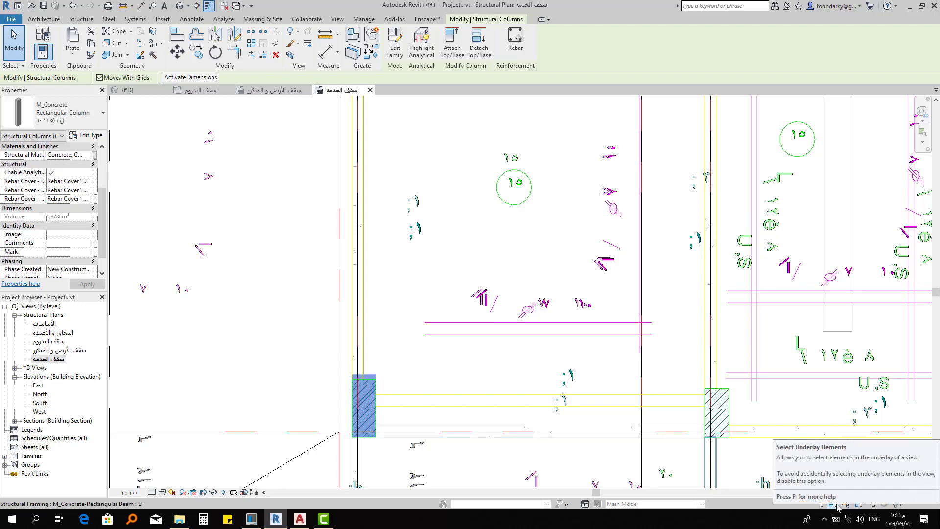
{"action": "left_click", "coordinate": [497, 440]}
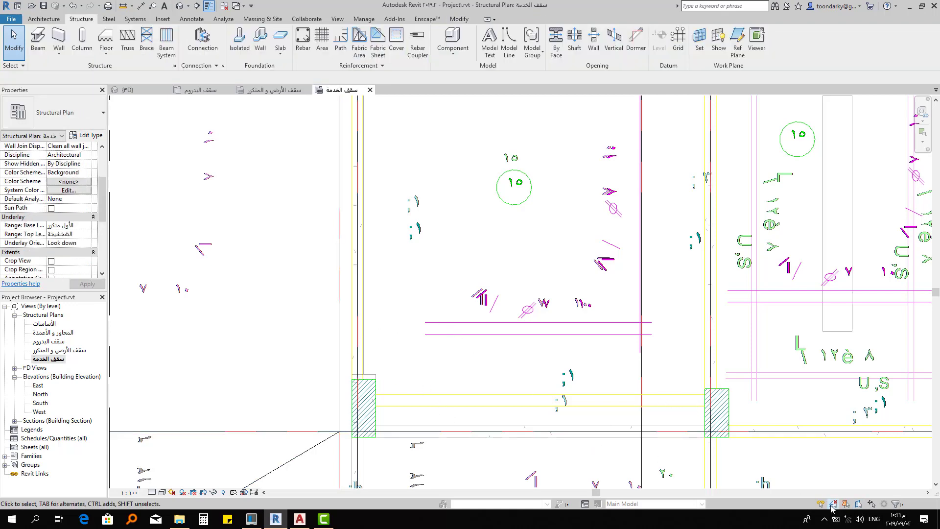
{"action": "left_click", "coordinate": [359, 381]}
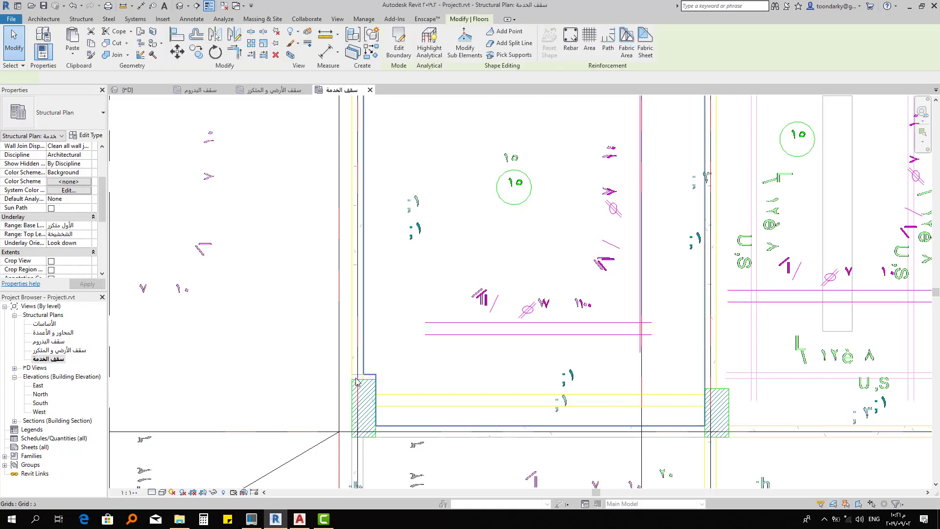
{"action": "scroll", "coordinate": [359, 382], "scroll_direction": "down", "scroll_amount": 2}
{"action": "scroll", "coordinate": [359, 383], "scroll_direction": "down", "scroll_amount": 2}
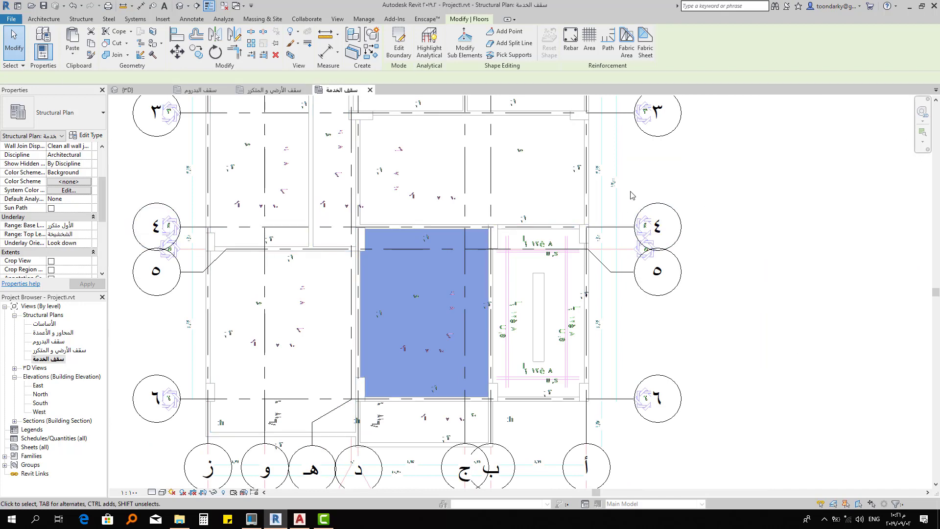
{"action": "mouse_move", "coordinate": [638, 190]}
{"action": "left_mouse_down"}
{"action": "mouse_move", "coordinate": [319, 425]}
{"action": "mouse_move", "coordinate": [329, 425]}
{"action": "left_mouse_up"}
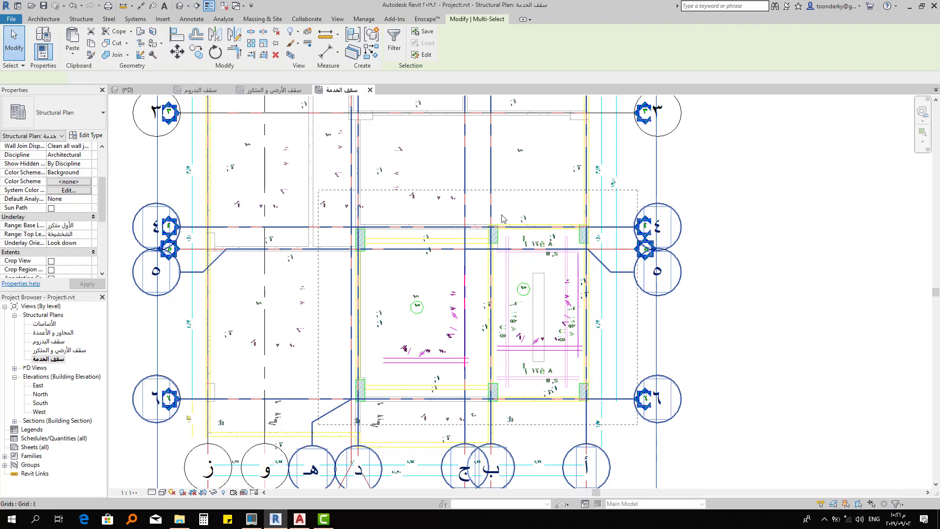
{"action": "left_click", "coordinate": [395, 39]}
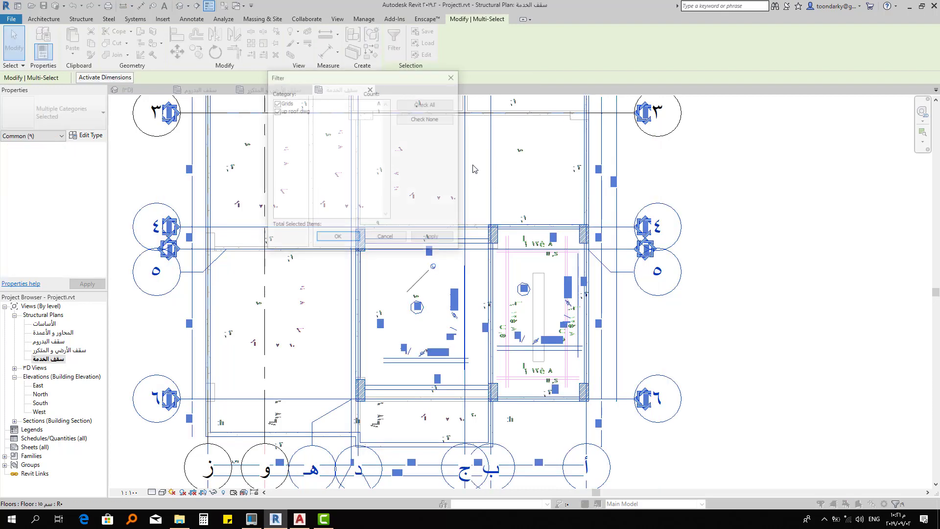
{"action": "left_click", "coordinate": [452, 78]}
{"action": "key", "text": "Escape"}
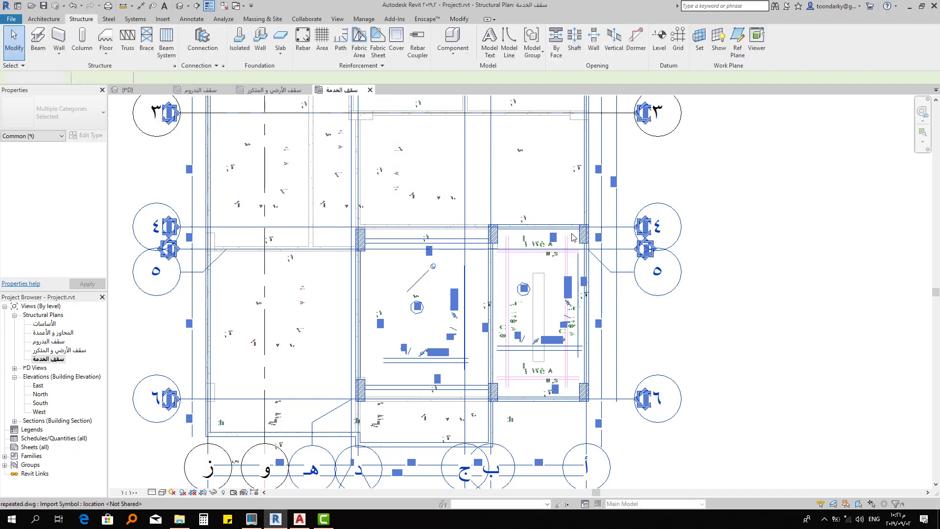
{"action": "left_click", "coordinate": [488, 239]}
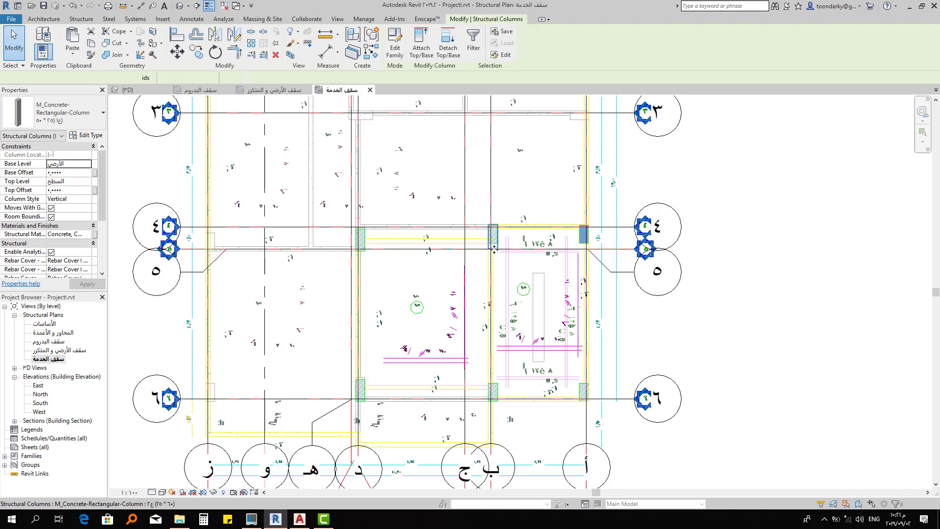
Select the other corner column and the grid ٦ column, and set their Top Level to الشخشيخة
{"action": "left_click", "coordinate": [494, 249], "text": "ctrl"}
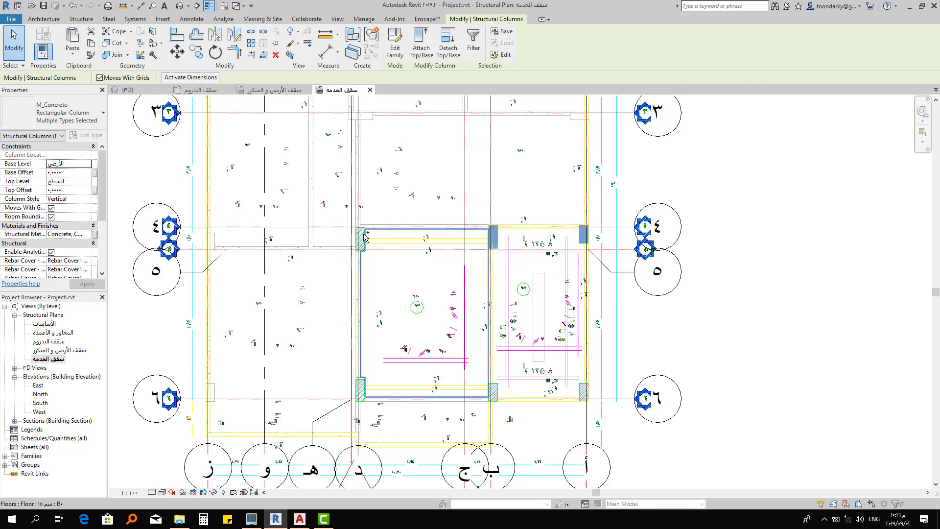
{"action": "scroll", "coordinate": [364, 237], "scroll_direction": "up", "scroll_amount": 1}
{"action": "scroll", "coordinate": [364, 236], "scroll_direction": "up", "scroll_amount": 4}
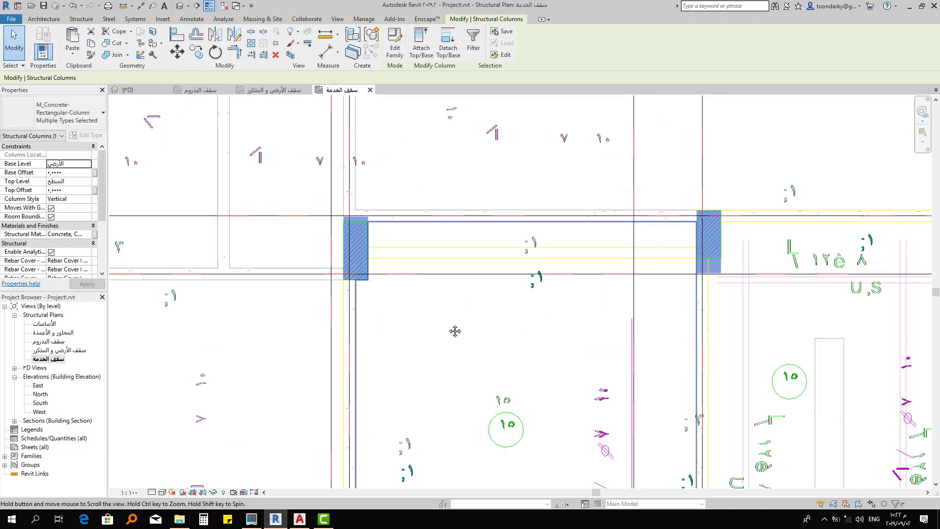
{"action": "middle_click_drag", "start_coordinate": [455, 330], "coordinate": [449, 174]}
{"action": "middle_click_drag", "start_coordinate": [379, 358], "coordinate": [372, 318]}
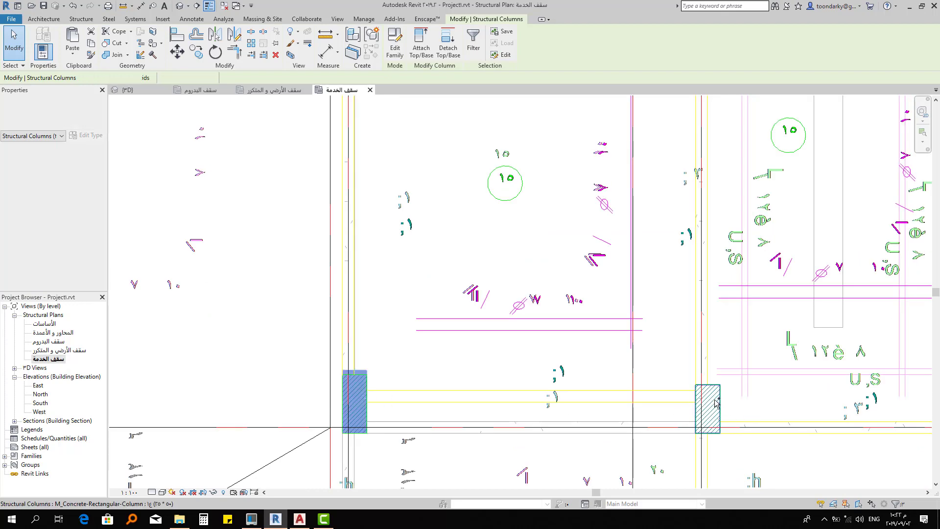
{"action": "middle_click_drag", "start_coordinate": [605, 367], "coordinate": [460, 350]}
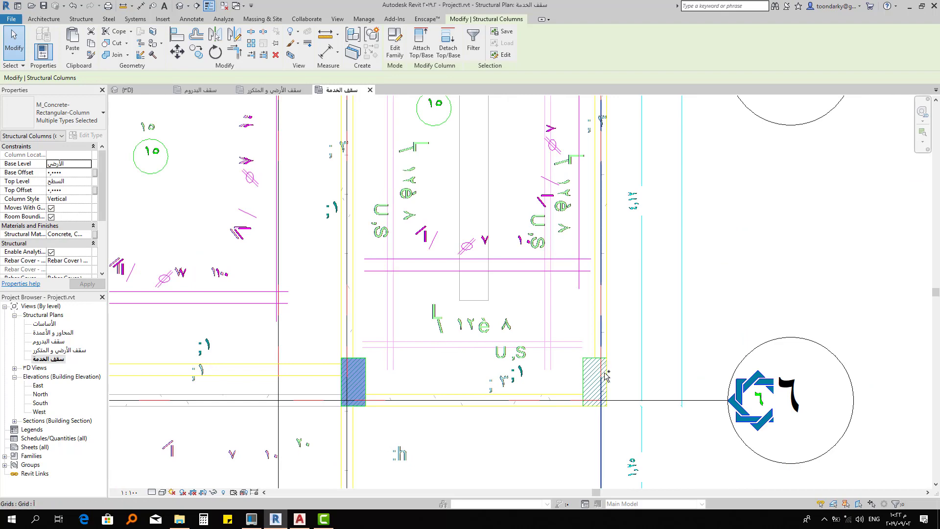
{"action": "left_click", "coordinate": [606, 376], "text": "ctrl"}
{"action": "scroll", "coordinate": [606, 373], "scroll_direction": "down", "scroll_amount": 2}
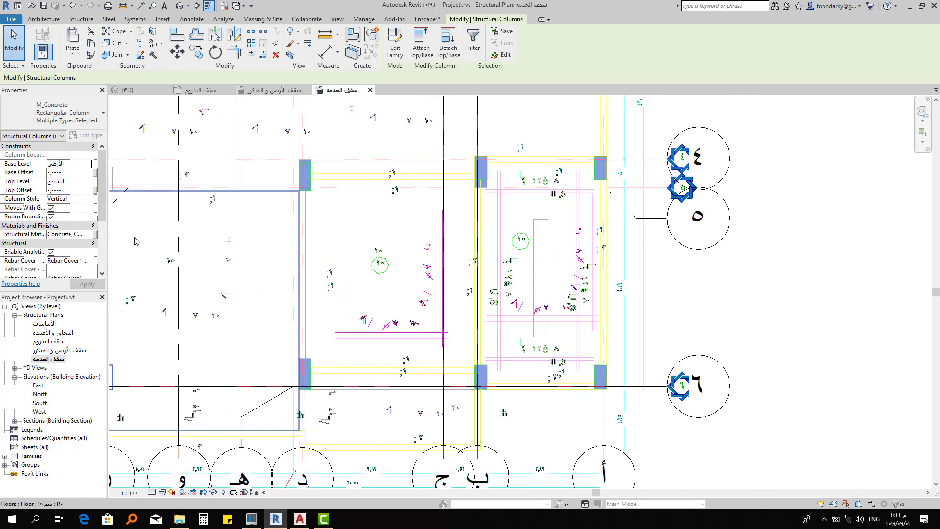
{"action": "left_click", "coordinate": [89, 183]}
{"action": "left_click", "coordinate": [74, 227]}
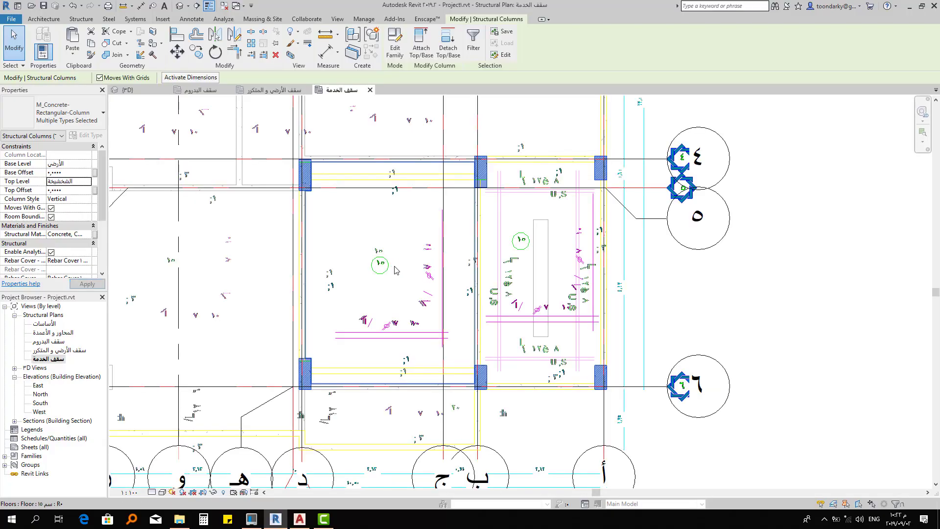
Deselect the columns, set the underlay base level to None, and zoom out to the whole plan
{"action": "left_click", "coordinate": [757, 290]}
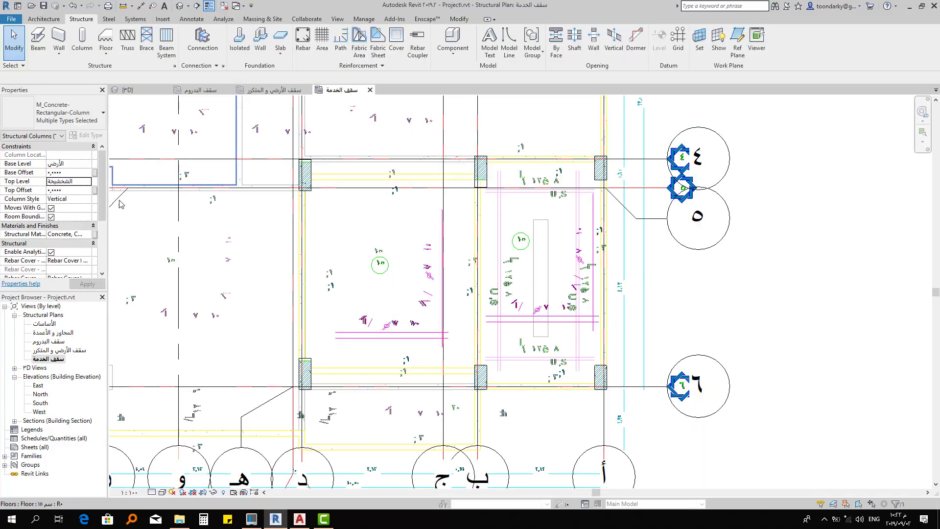
{"action": "left_click_drag", "start_coordinate": [101, 187], "coordinate": [94, 216]}
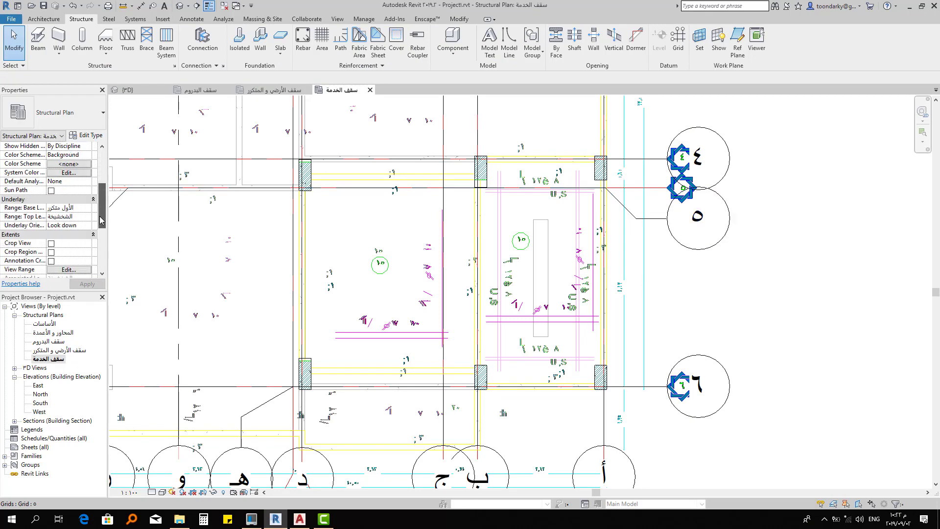
{"action": "left_click", "coordinate": [87, 201]}
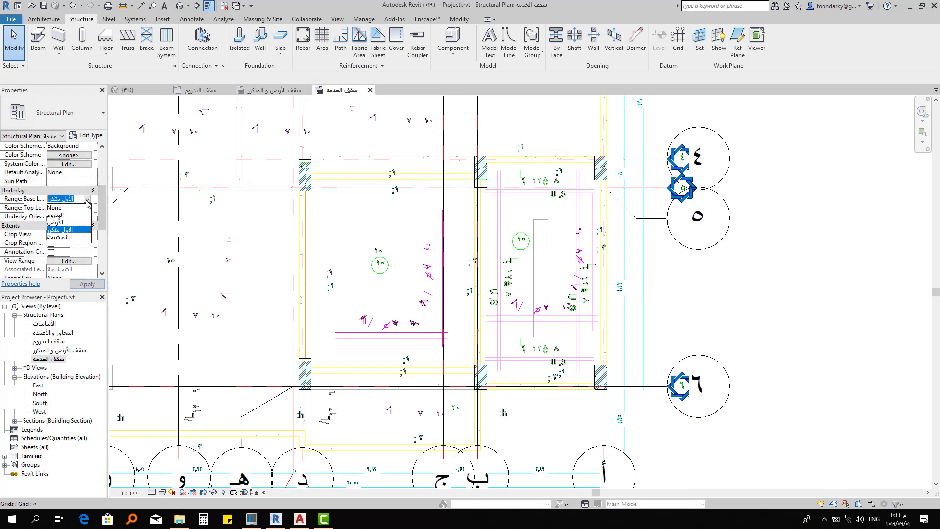
{"action": "left_click", "coordinate": [61, 208]}
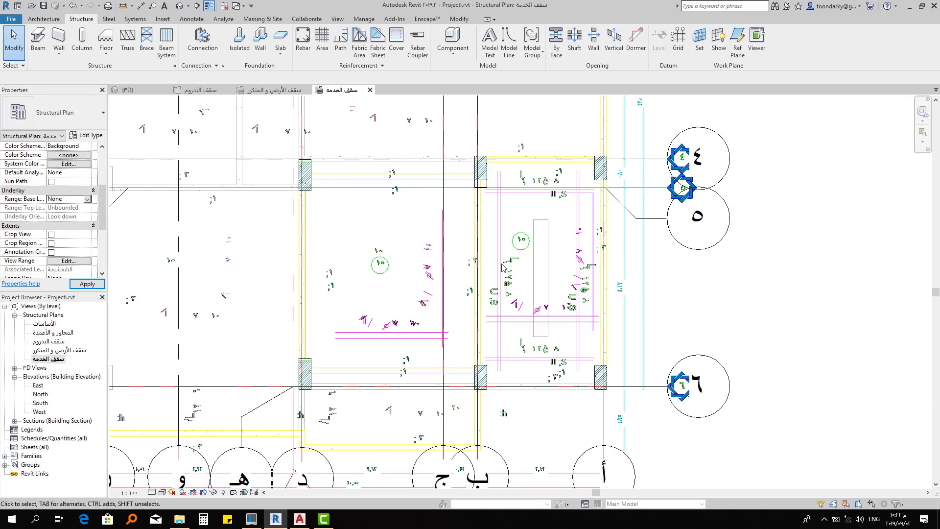
{"action": "scroll", "coordinate": [506, 268], "scroll_direction": "down", "scroll_amount": 1}
{"action": "scroll", "coordinate": [507, 271], "scroll_direction": "down", "scroll_amount": 1}
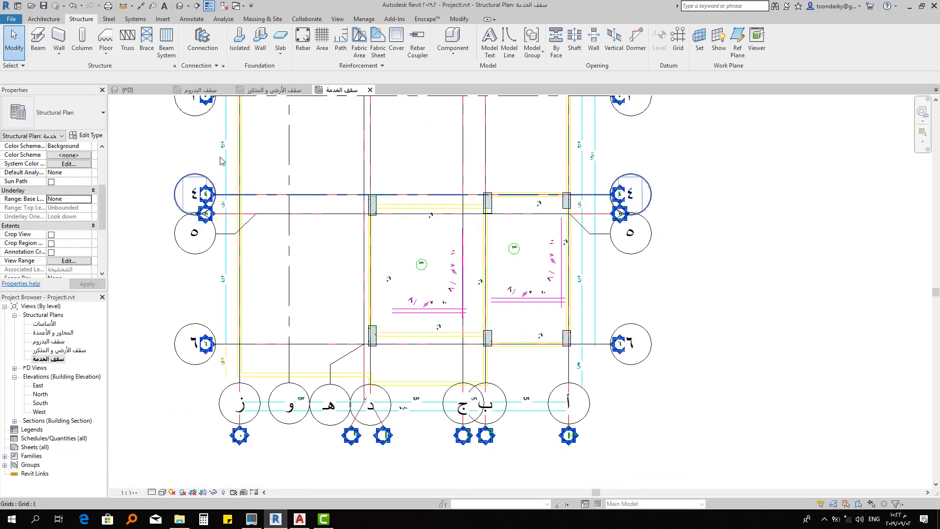
Draw a concrete rectangular beam from the left upper column to the next column
{"action": "left_click", "coordinate": [38, 39]}
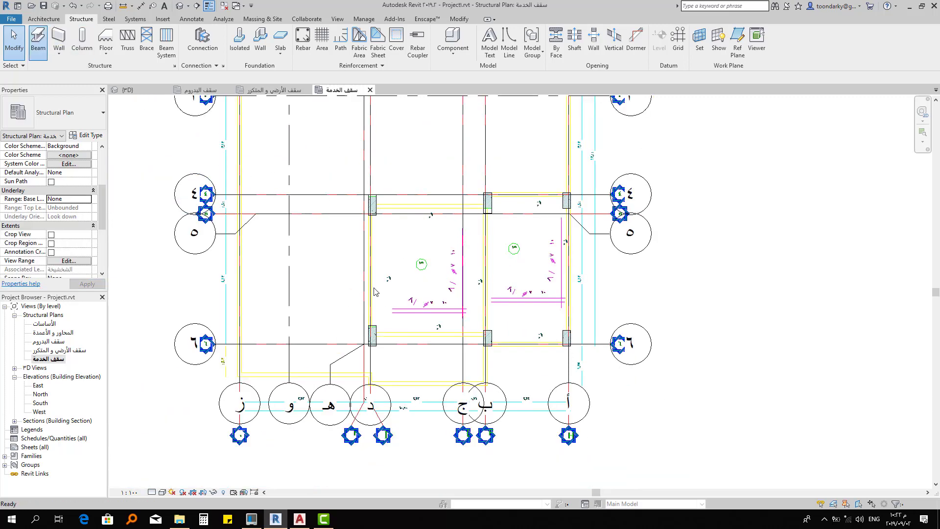
{"action": "scroll", "coordinate": [374, 347], "scroll_direction": "up", "scroll_amount": 1}
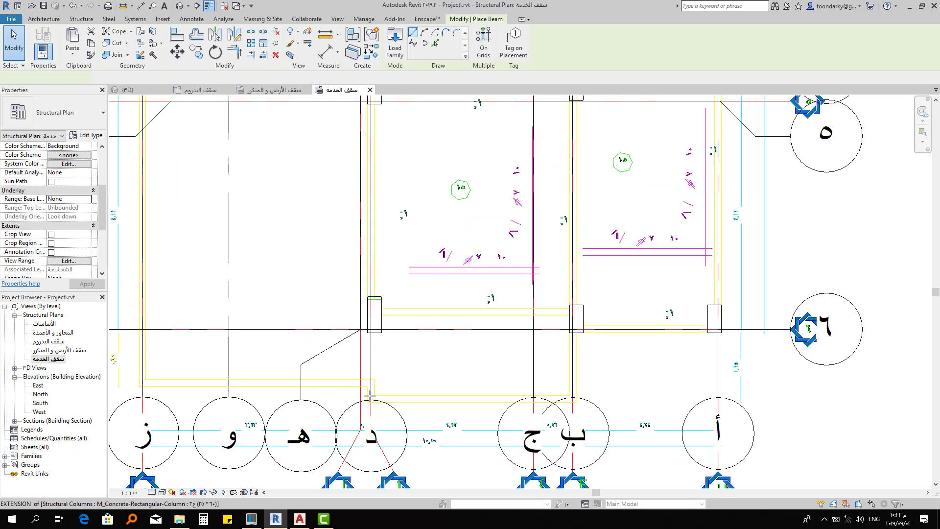
{"action": "scroll", "coordinate": [374, 319], "scroll_direction": "up", "scroll_amount": 1}
{"action": "scroll", "coordinate": [368, 266], "scroll_direction": "up", "scroll_amount": 1}
{"action": "scroll", "coordinate": [368, 266], "scroll_direction": "up", "scroll_amount": 1}
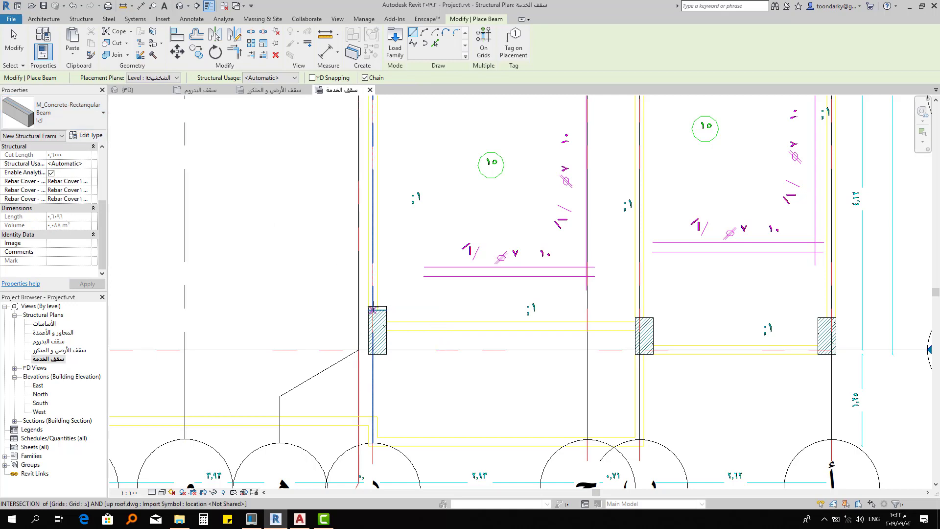
{"action": "left_click", "coordinate": [372, 309]}
{"action": "middle_click_drag", "start_coordinate": [373, 167], "coordinate": [363, 417]}
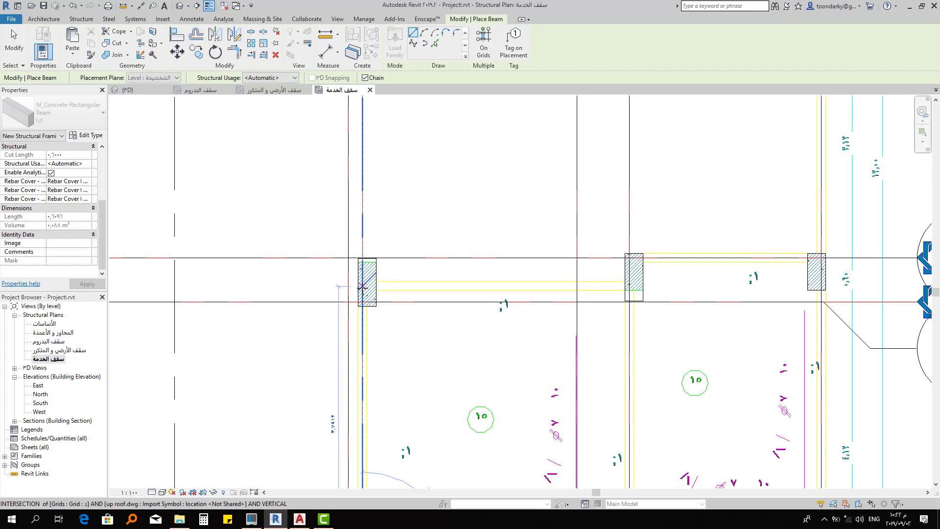
{"action": "left_click", "coordinate": [375, 274]}
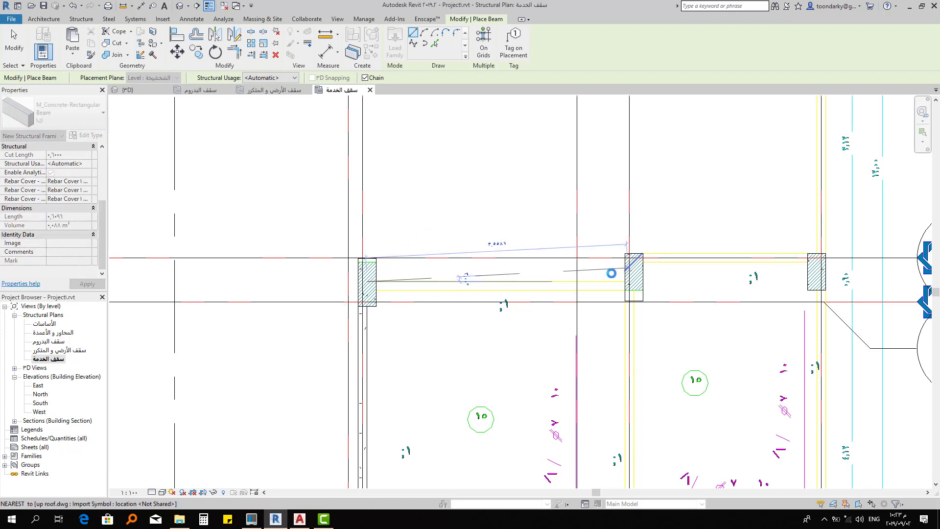
{"action": "left_click", "coordinate": [591, 281]}
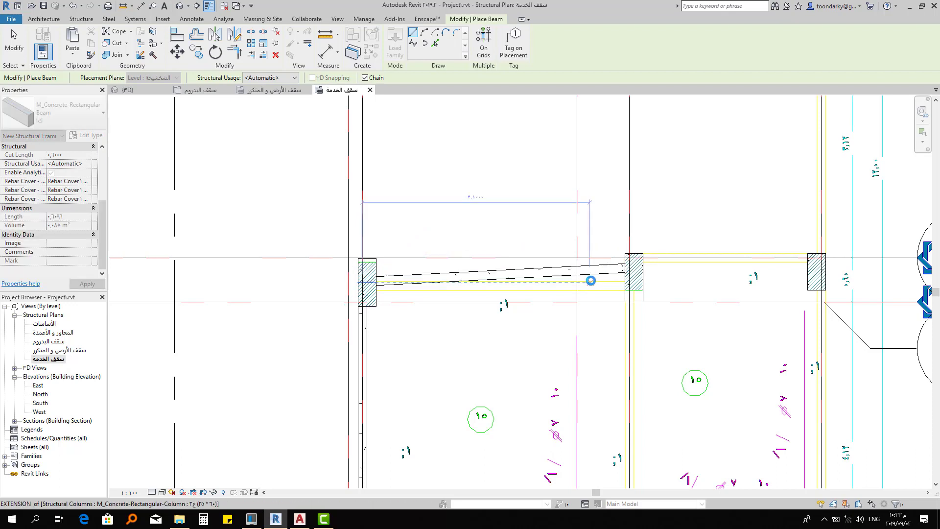
{"action": "key", "text": "Escape"}
{"action": "key", "text": "Escape"}
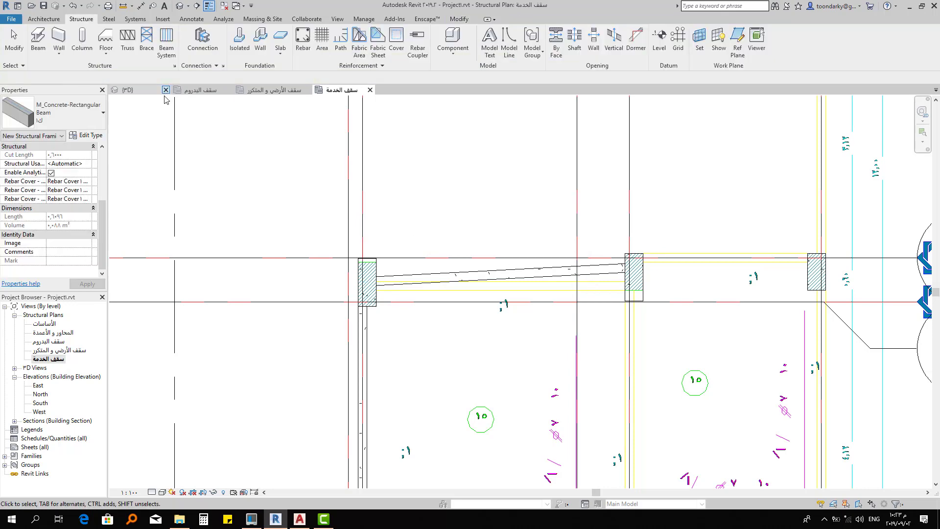
Align the slanted first beam onto the grid line
{"action": "key", "text": "a"}
{"action": "key", "text": "l"}
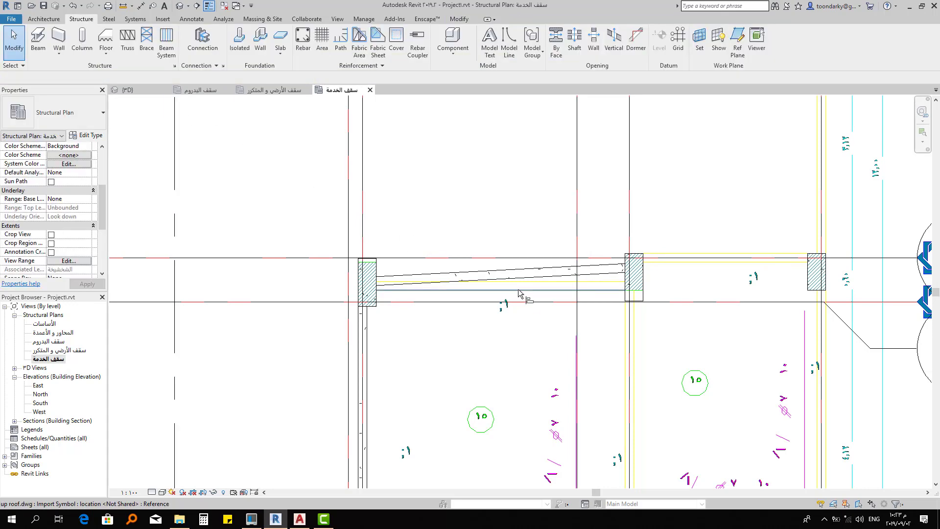
{"action": "left_click", "coordinate": [516, 293]}
{"action": "left_click", "coordinate": [570, 336]}
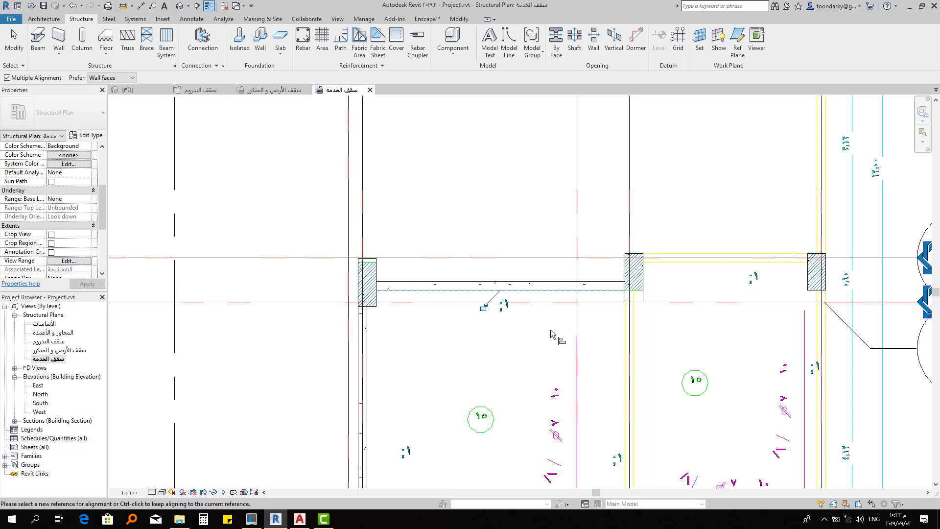
Draw a second beam from the right column to the middle column
{"action": "left_click", "coordinate": [39, 41]}
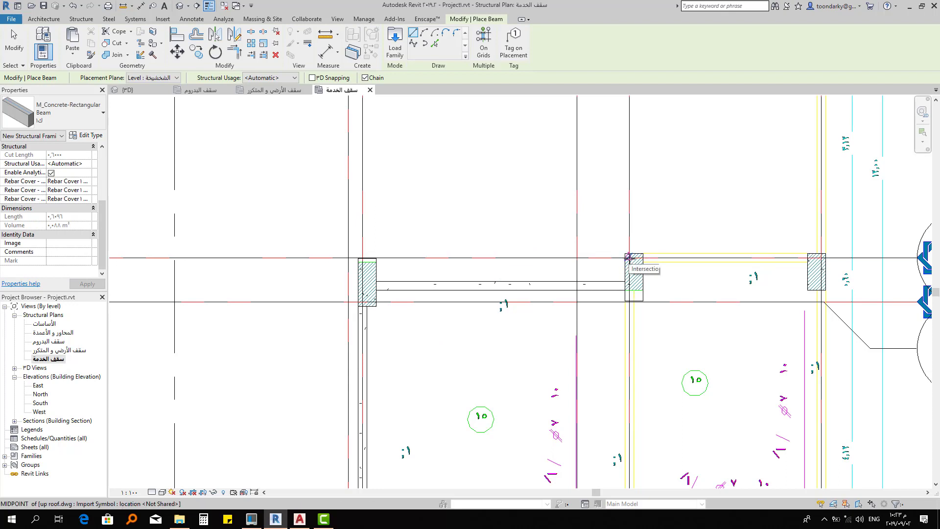
{"action": "left_click", "coordinate": [820, 256]}
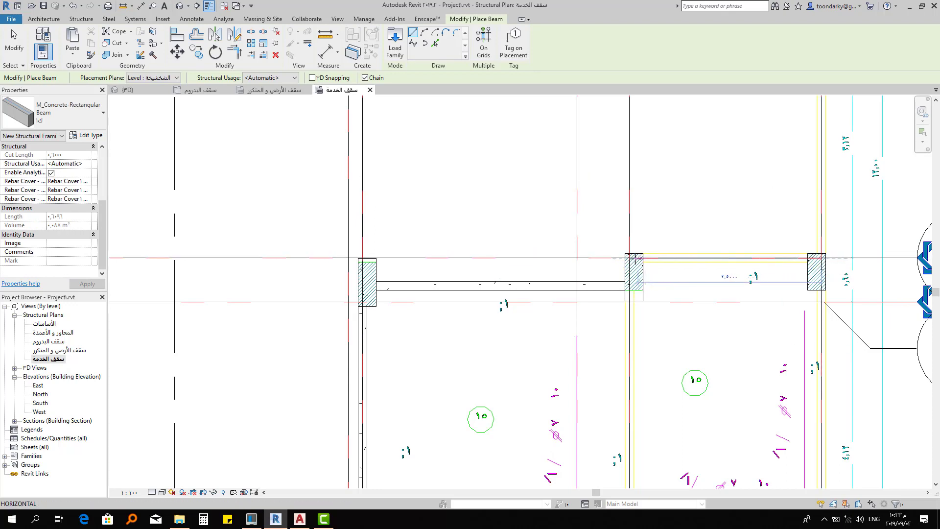
{"action": "left_click", "coordinate": [635, 260]}
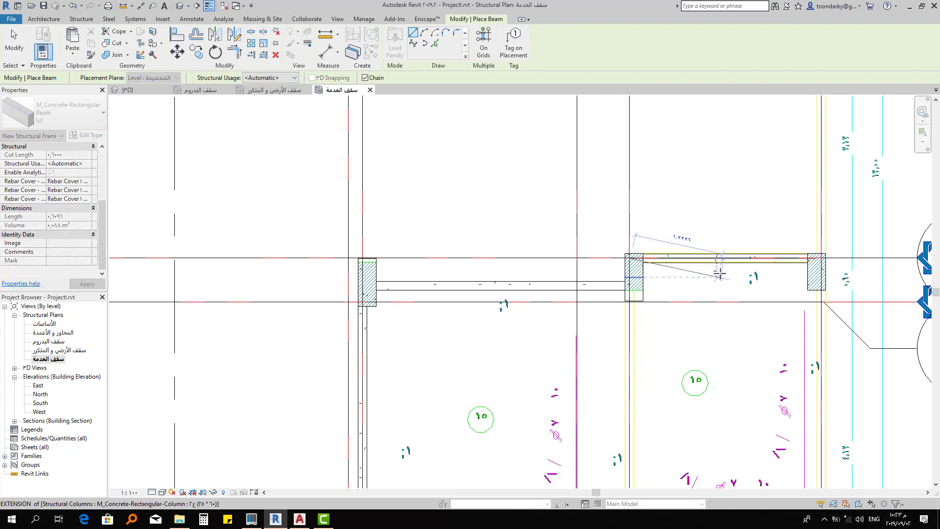
{"action": "scroll", "coordinate": [718, 268], "scroll_direction": "up", "scroll_amount": 2}
{"action": "scroll", "coordinate": [718, 244], "scroll_direction": "up", "scroll_amount": 2}
{"action": "left_click", "coordinate": [711, 249]}
{"action": "key", "text": "Escape"}
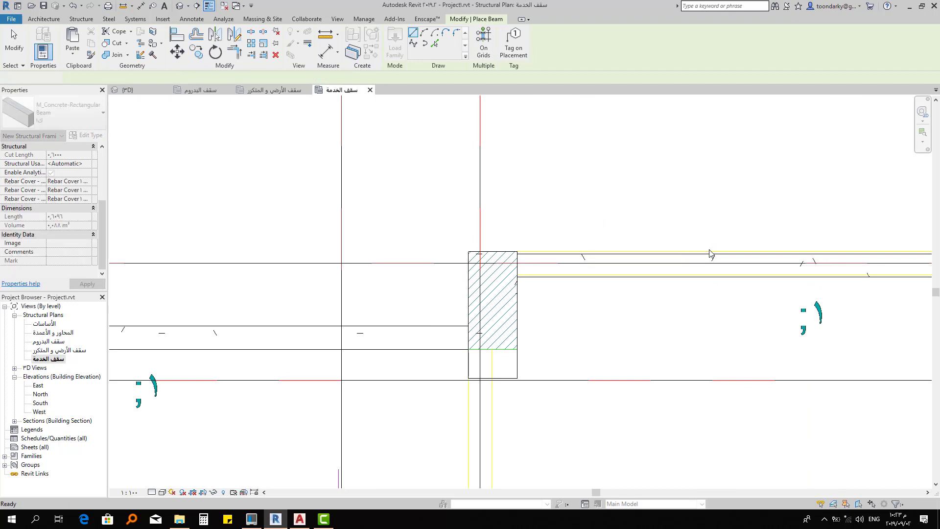
{"action": "key", "text": "Escape"}
Pick a reference line to align the new beam, then pan toward the other columns
{"action": "key", "text": "a"}
{"action": "key", "text": "l"}
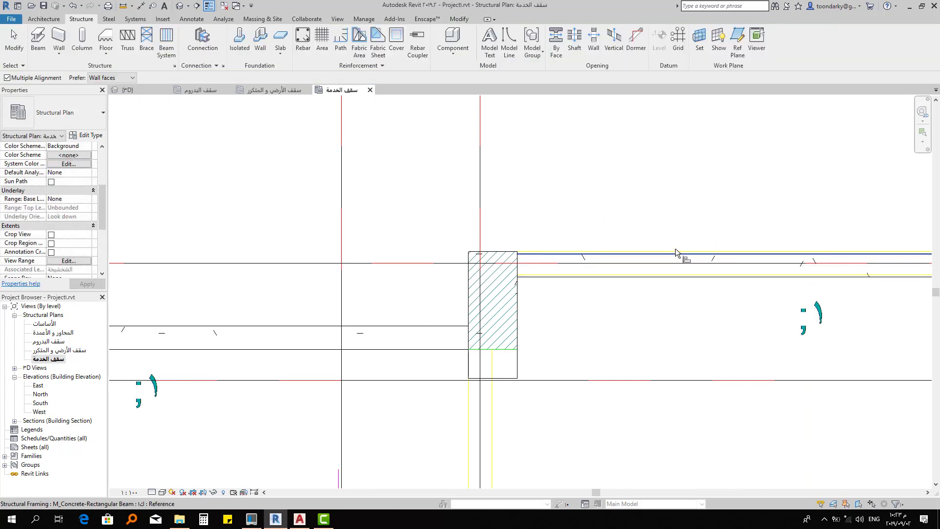
{"action": "left_click", "coordinate": [676, 252]}
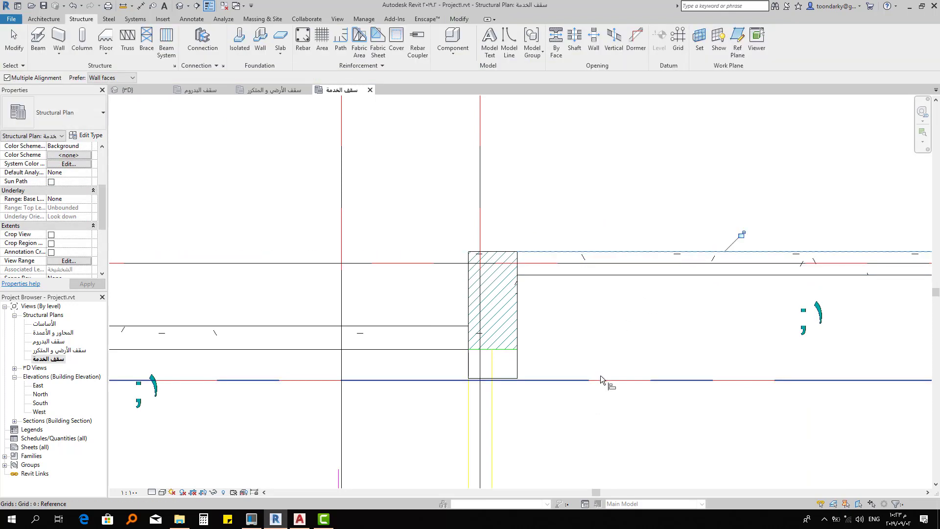
{"action": "scroll", "coordinate": [599, 372], "scroll_direction": "down", "scroll_amount": 1}
{"action": "scroll", "coordinate": [598, 367], "scroll_direction": "down", "scroll_amount": 2}
{"action": "middle_click_drag", "start_coordinate": [587, 341], "coordinate": [531, 252]}
{"action": "key", "text": "b"}
{"action": "key", "text": "m"}
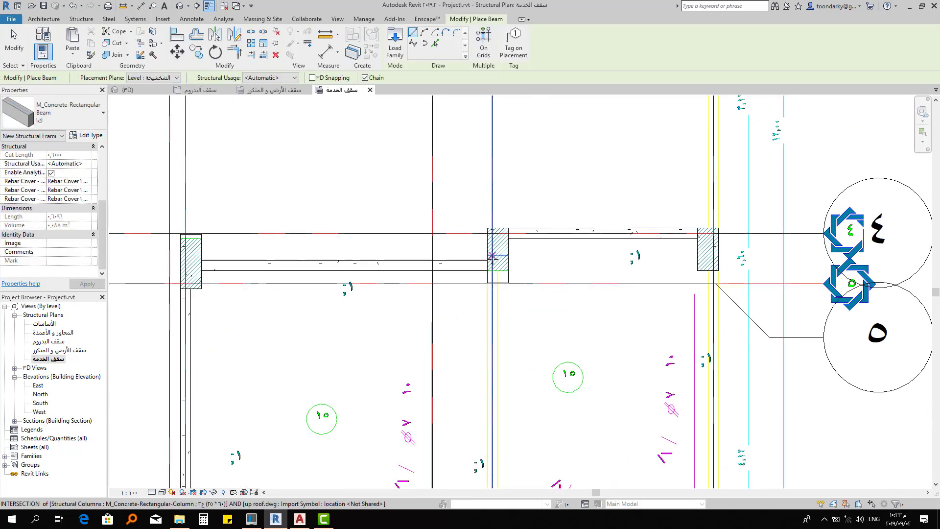
Place a beam from the left column to the middle column and align it with the reference
{"action": "middle_click_drag", "start_coordinate": [494, 371], "coordinate": [480, 160]}
{"action": "left_click", "coordinate": [479, 392]}
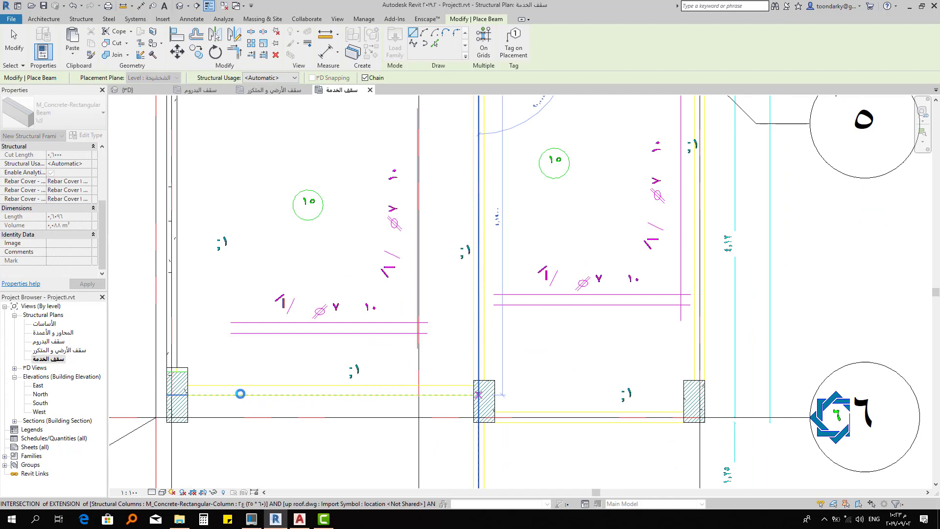
{"action": "left_click", "coordinate": [175, 394]}
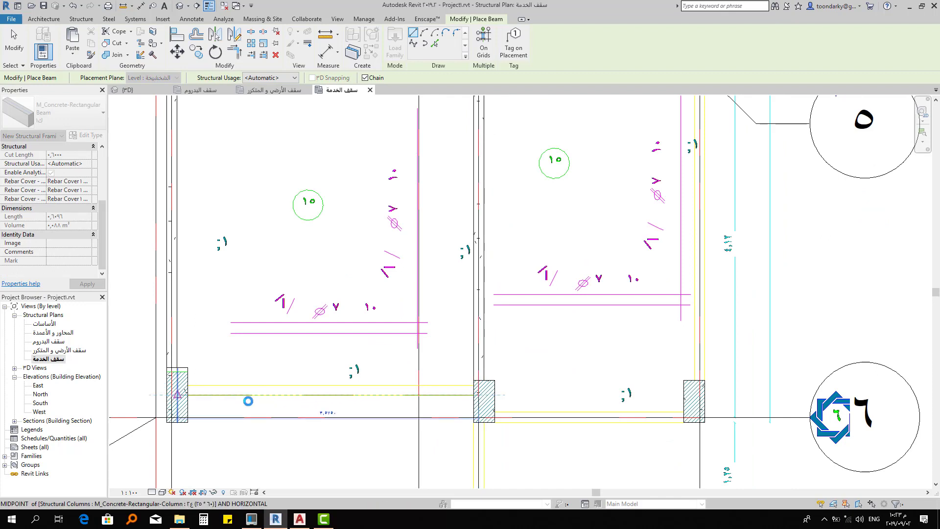
{"action": "key", "text": "Escape"}
{"action": "key", "text": "Escape"}
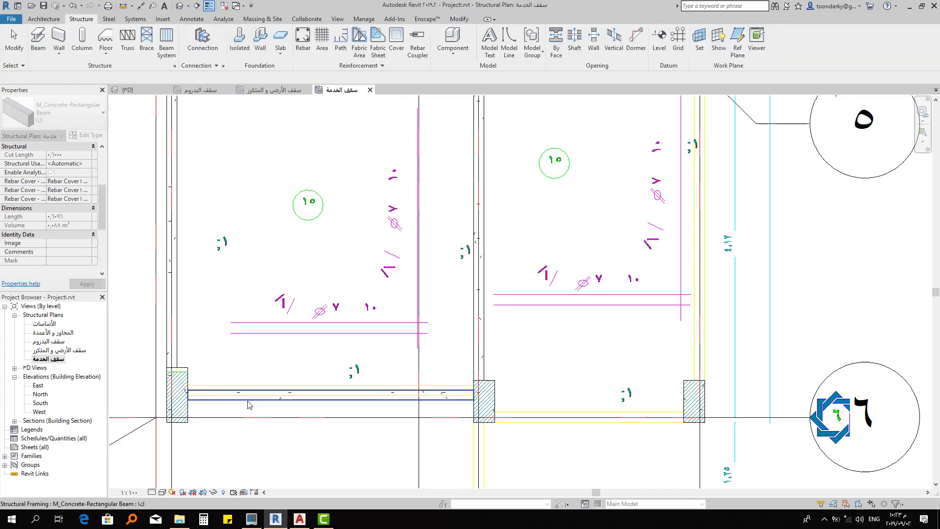
{"action": "key", "text": "a"}
{"action": "key", "text": "l"}
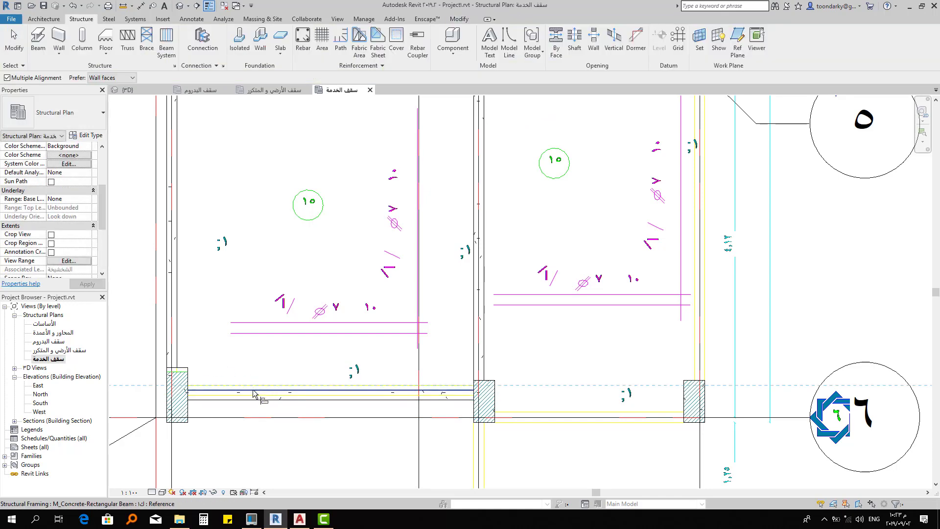
{"action": "left_click", "coordinate": [287, 390]}
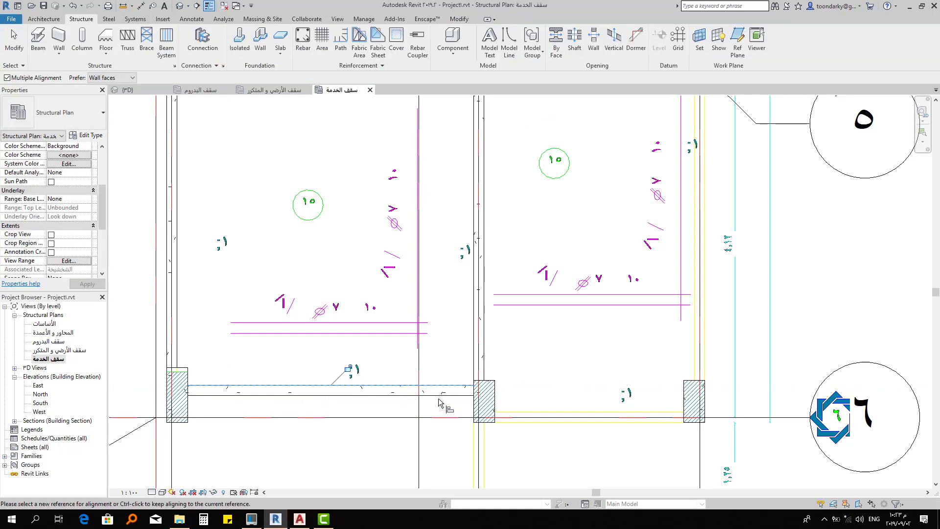
{"action": "key", "text": "Escape"}
{"action": "key", "text": "Escape"}
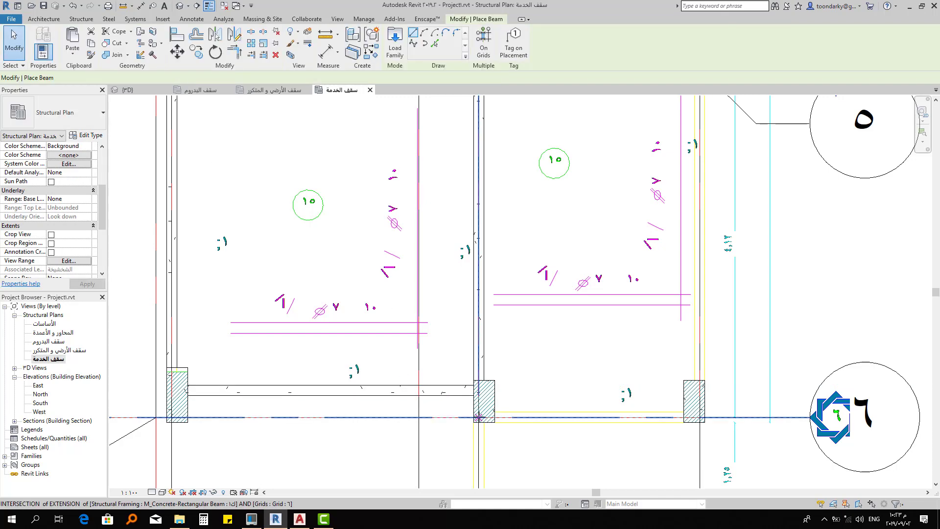
Add a beam from the middle column to the right column
{"action": "left_click", "coordinate": [484, 417]}
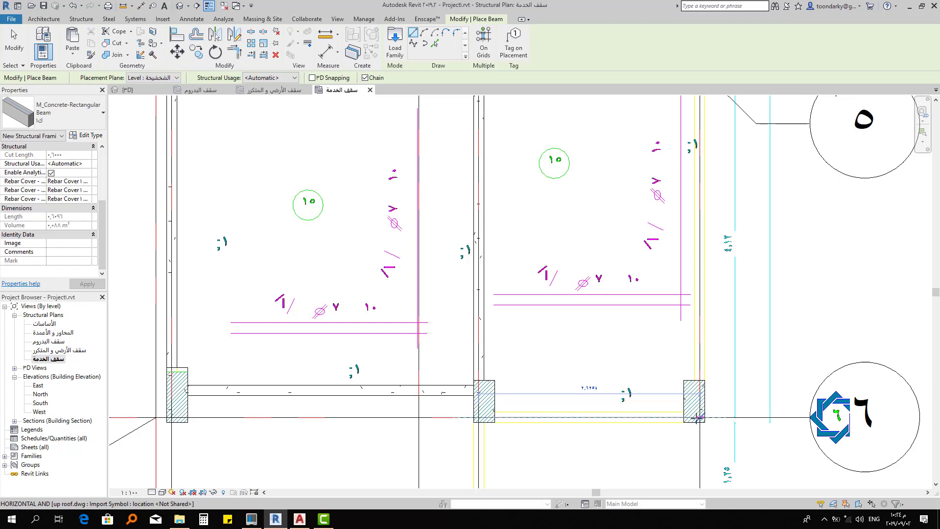
{"action": "left_click", "coordinate": [697, 417]}
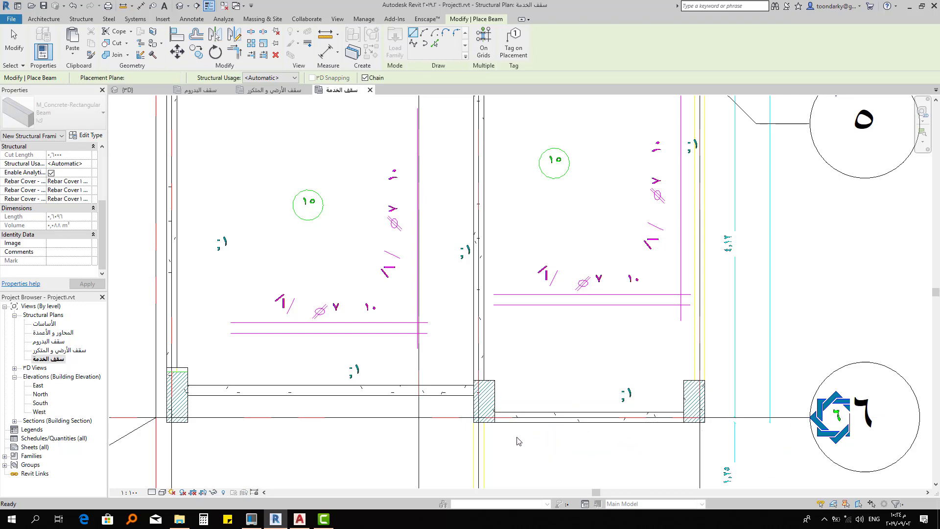
{"action": "scroll", "coordinate": [521, 345], "scroll_direction": "down", "scroll_amount": 2, "text": "ctrl"}
{"action": "scroll", "coordinate": [522, 333], "scroll_direction": "down", "scroll_amount": 2, "text": "ctrl"}
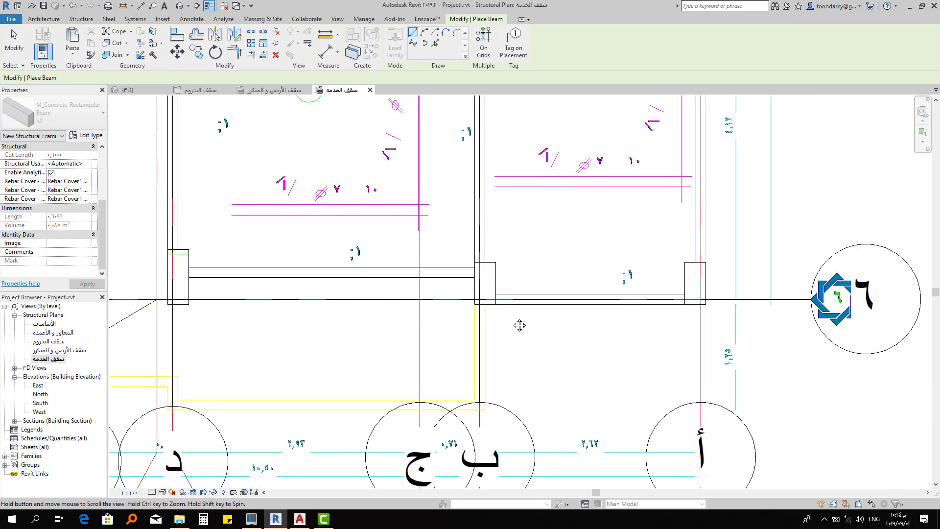
{"action": "scroll", "coordinate": [430, 331], "scroll_direction": "up", "scroll_amount": 1, "text": "ctrl"}
{"action": "scroll", "coordinate": [431, 331], "scroll_direction": "right", "scroll_amount": 3, "text": "shift"}
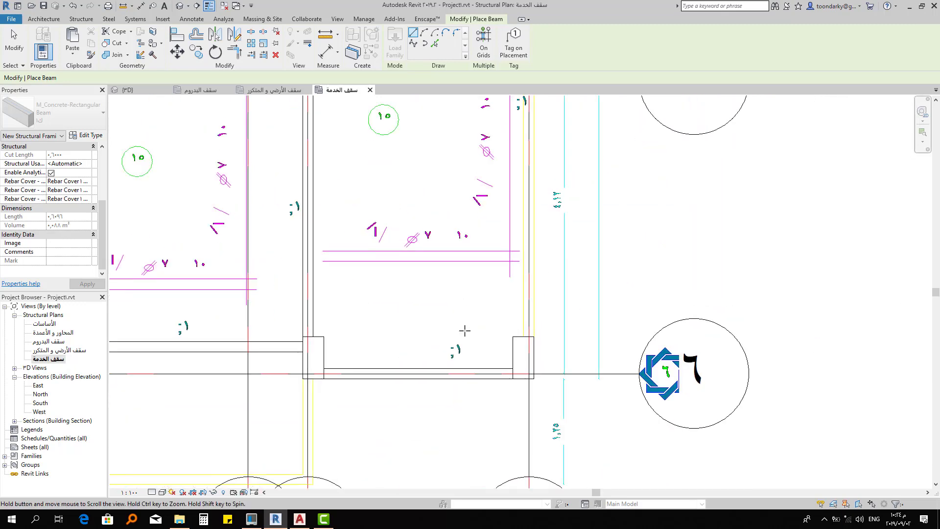
{"action": "scroll", "coordinate": [525, 334], "scroll_direction": "up", "scroll_amount": 2}
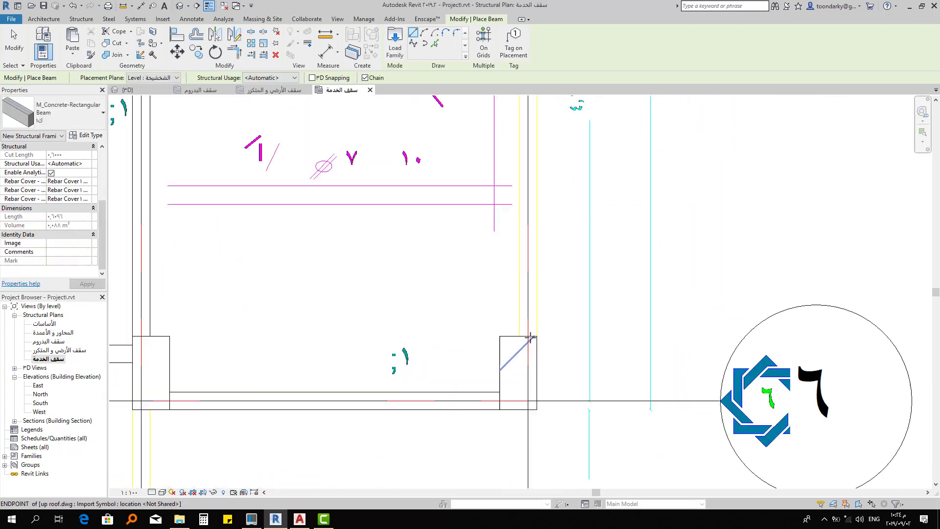
{"action": "scroll", "coordinate": [526, 337], "scroll_direction": "up", "scroll_amount": 1}
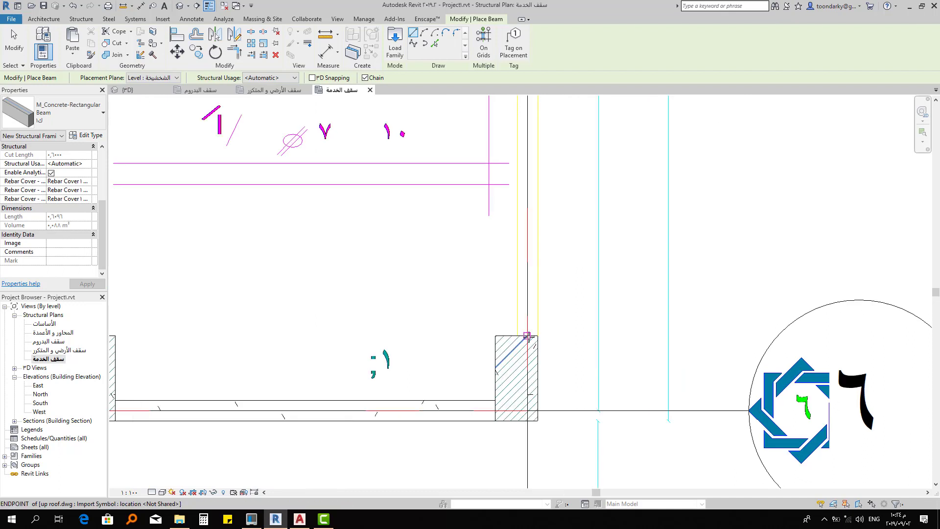
Draw a beam along the bay's right edge from the column corner up to the column face
{"action": "left_click", "coordinate": [526, 364]}
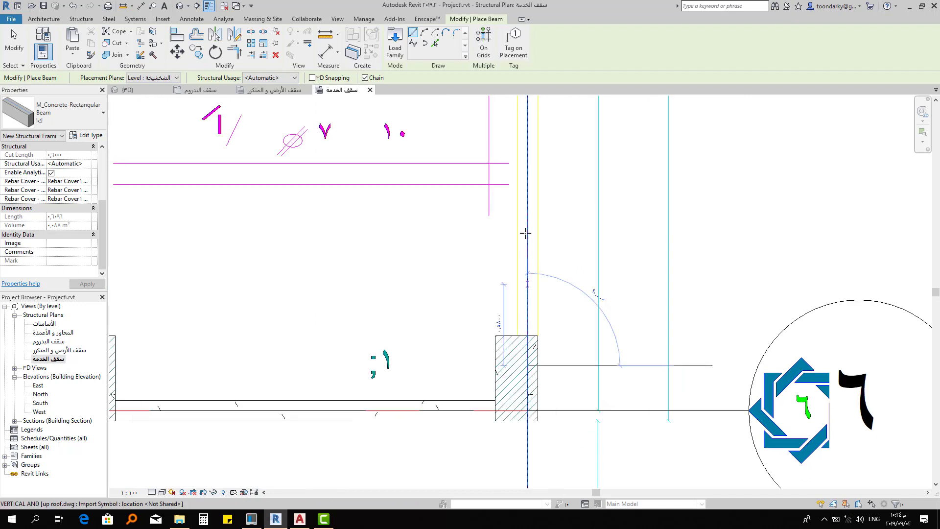
{"action": "scroll", "coordinate": [524, 230], "scroll_direction": "down", "scroll_amount": 2}
{"action": "middle_click_drag", "start_coordinate": [522, 356], "coordinate": [537, 472]}
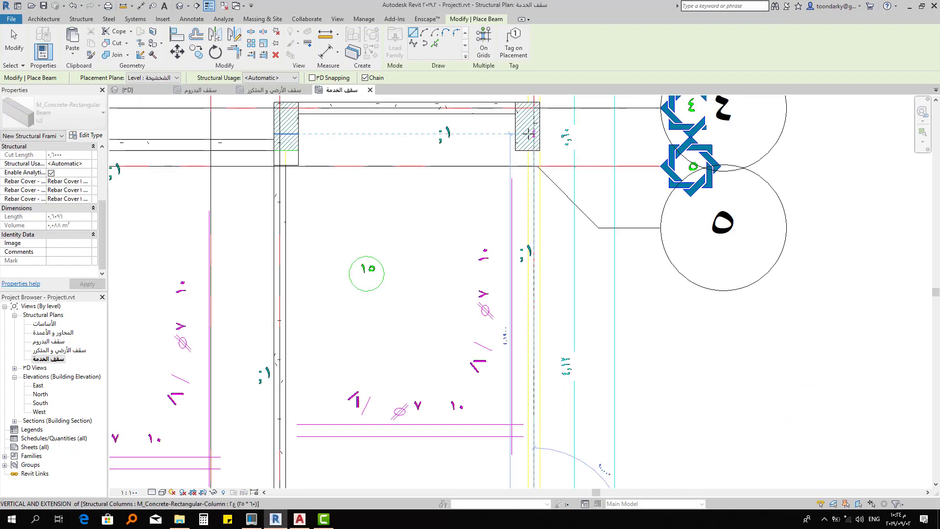
{"action": "left_click", "coordinate": [527, 137]}
{"action": "scroll", "coordinate": [509, 227], "scroll_direction": "down", "scroll_amount": 2}
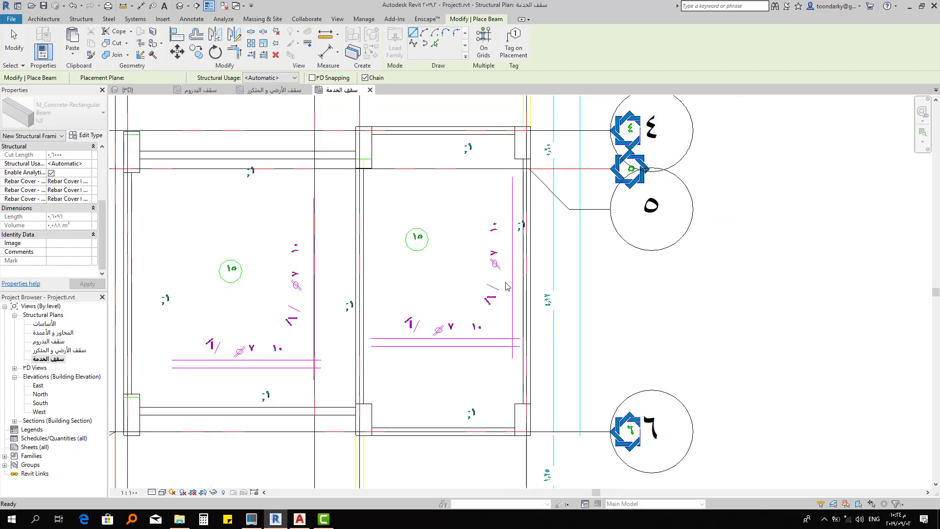
{"action": "scroll", "coordinate": [377, 239], "scroll_direction": "down", "scroll_amount": 2}
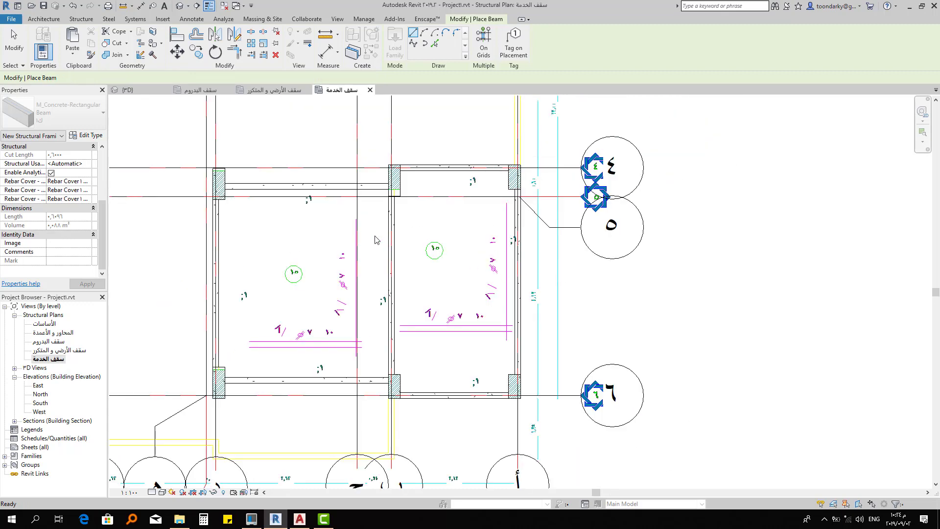
{"action": "key", "text": "b"}
{"action": "key", "text": "m"}
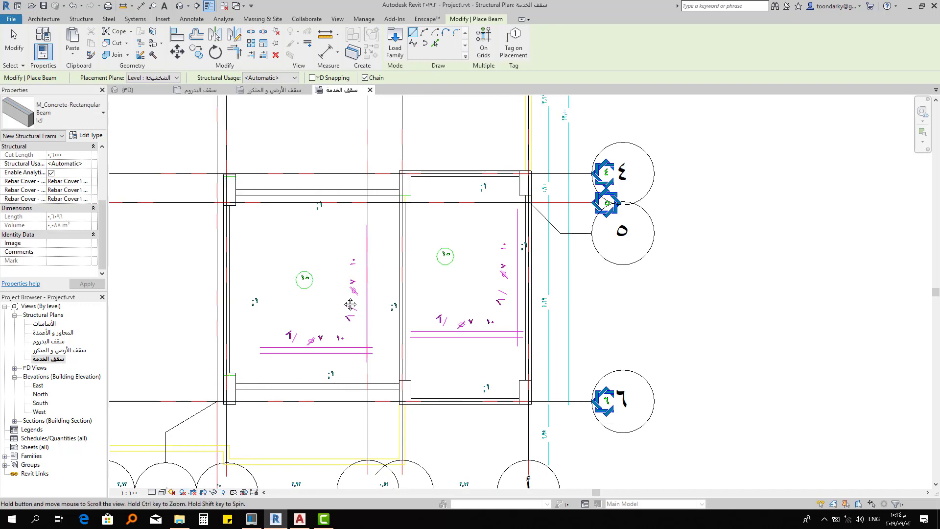
{"action": "middle_click_drag", "start_coordinate": [208, 237], "coordinate": [269, 271]}
Sketch a closed floor boundary along the right bay's inner beam faces between grids 4 and 6
{"action": "left_click", "coordinate": [81, 19]}
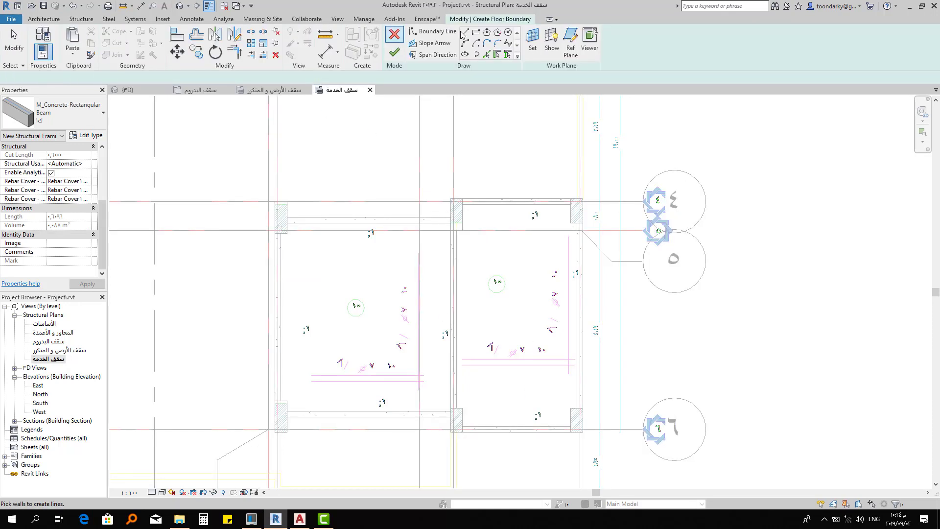
{"action": "left_click", "coordinate": [568, 426]}
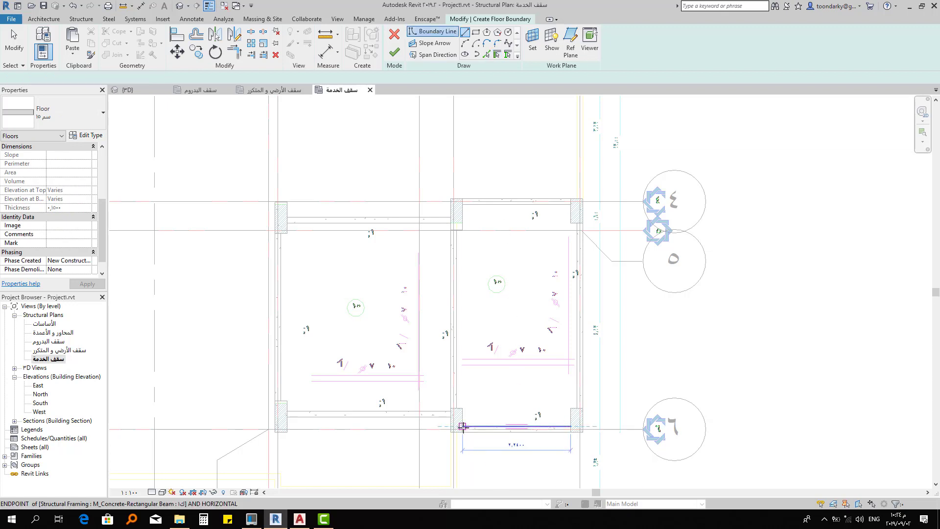
{"action": "left_click", "coordinate": [458, 426]}
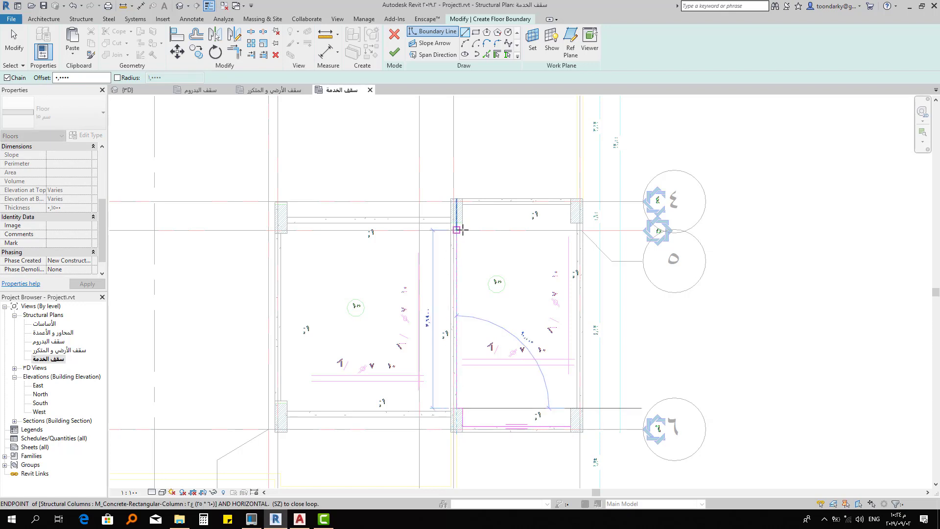
{"action": "left_click", "coordinate": [456, 229]}
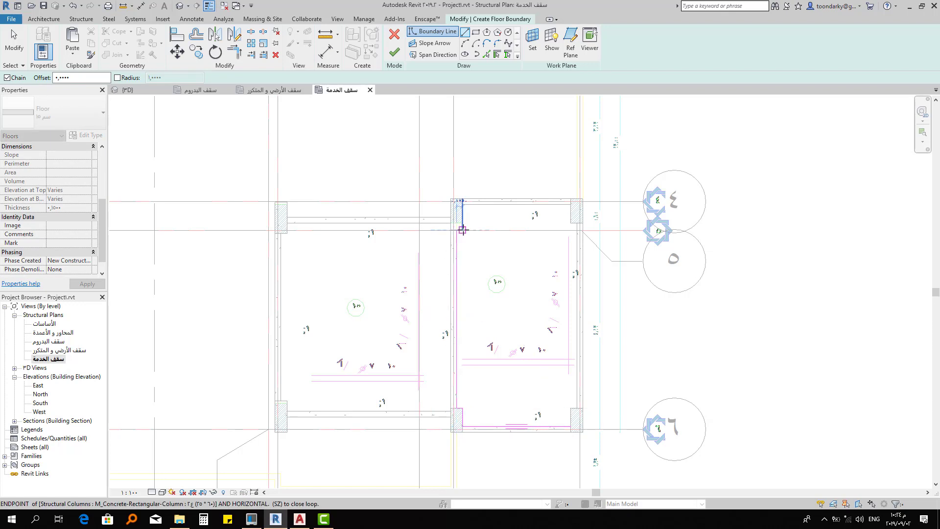
{"action": "left_click", "coordinate": [463, 204]}
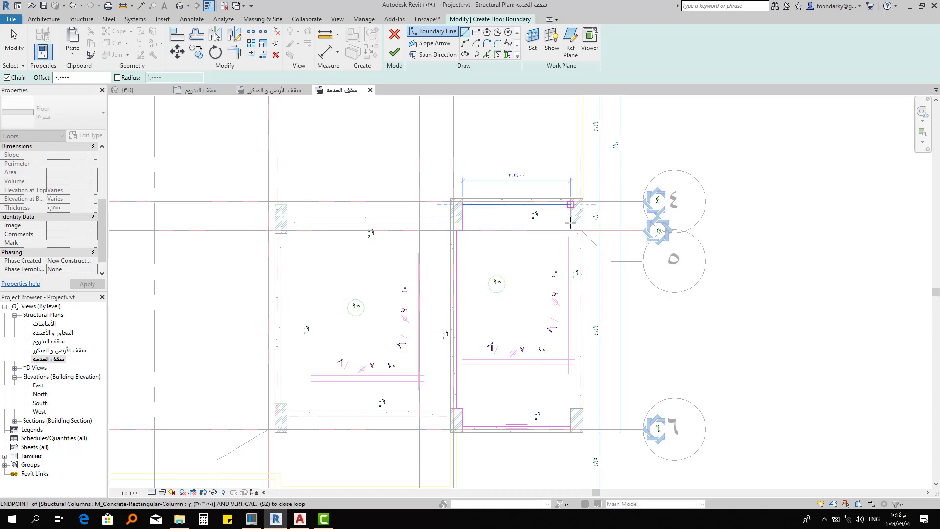
{"action": "left_click", "coordinate": [570, 205]}
{"action": "left_click", "coordinate": [577, 222]}
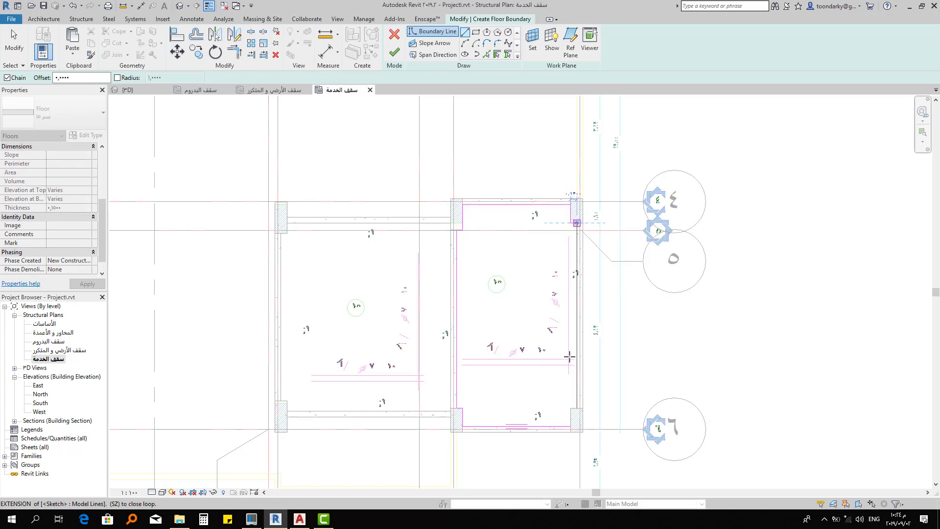
{"action": "left_click", "coordinate": [577, 407]}
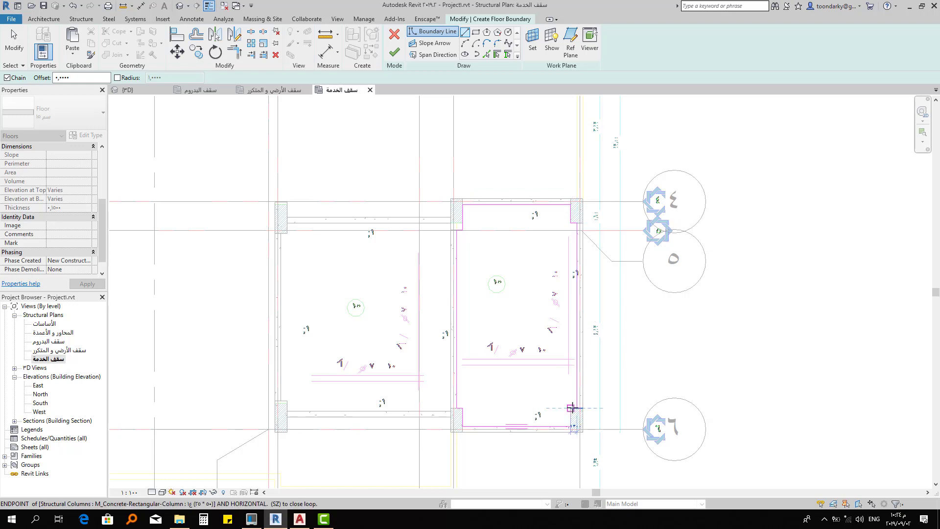
{"action": "left_click", "coordinate": [571, 414]}
{"action": "left_click", "coordinate": [570, 424]}
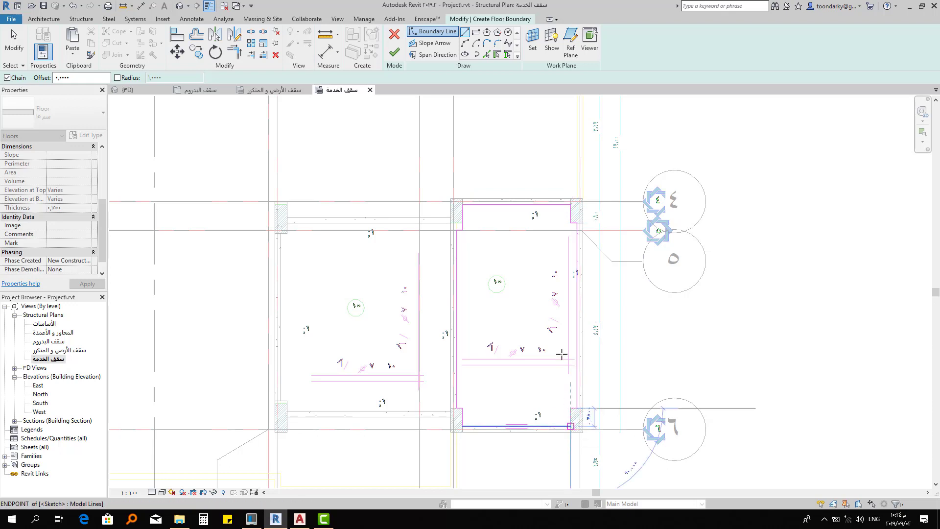
{"action": "key", "text": "Escape"}
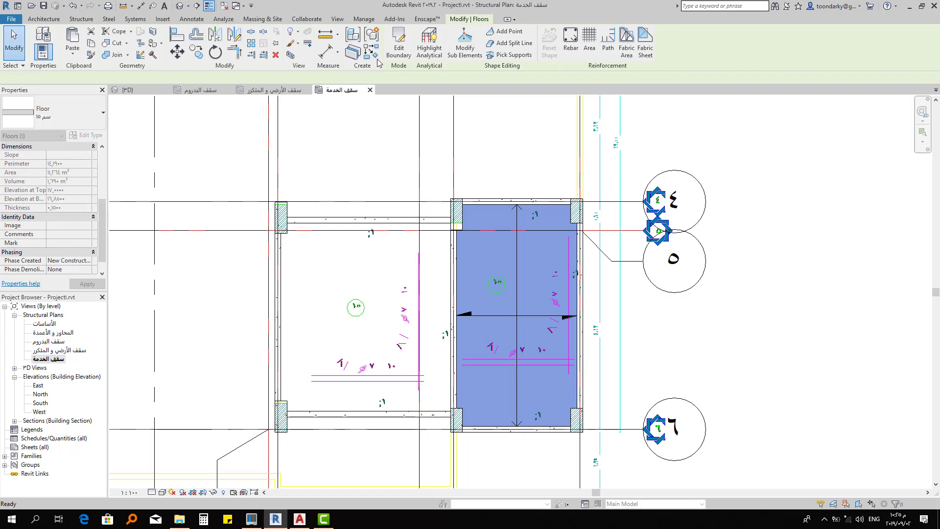
{"action": "left_click", "coordinate": [372, 53]}
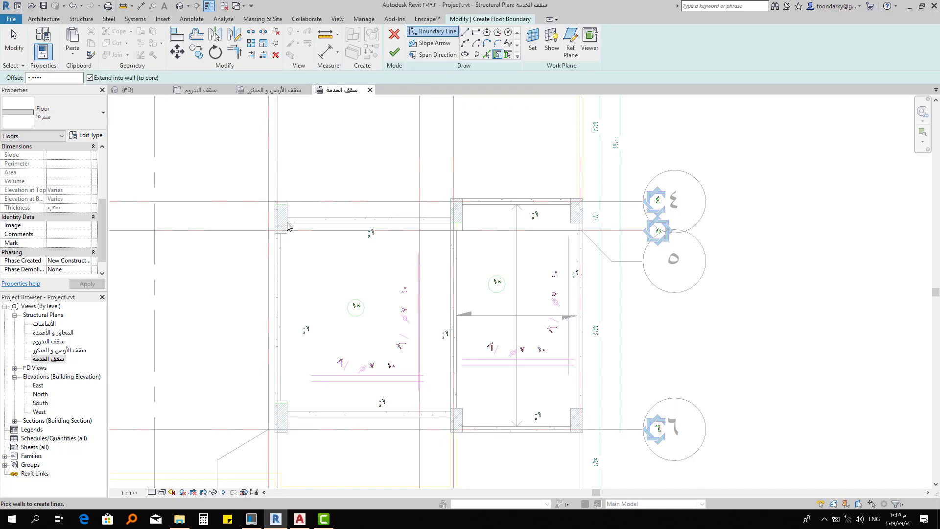
Sketch a closed line boundary around the left bay for a matching floor slab
{"action": "left_click", "coordinate": [464, 32]}
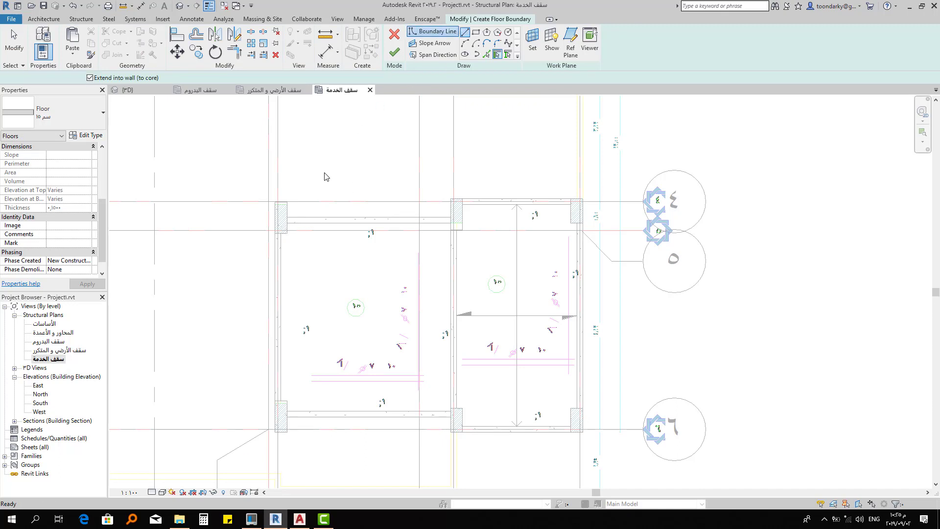
{"action": "left_click", "coordinate": [287, 223]}
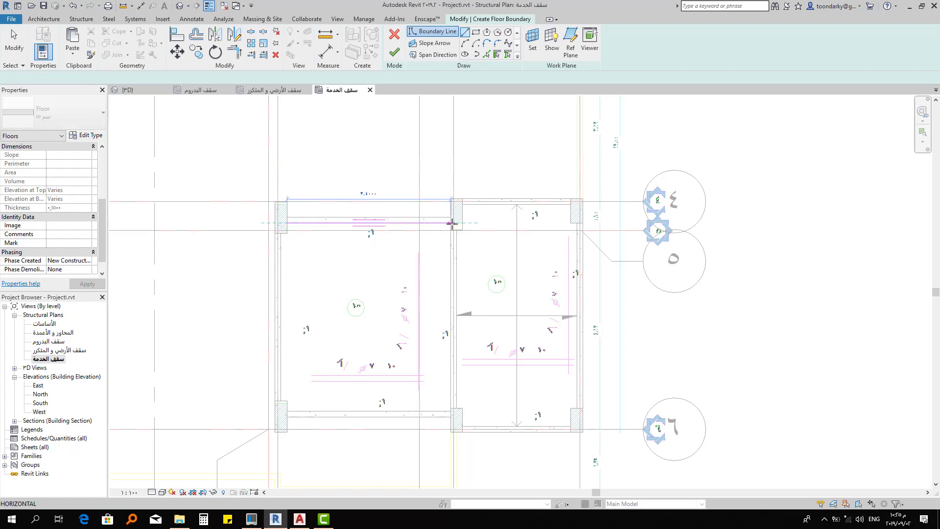
{"action": "left_click", "coordinate": [451, 222]}
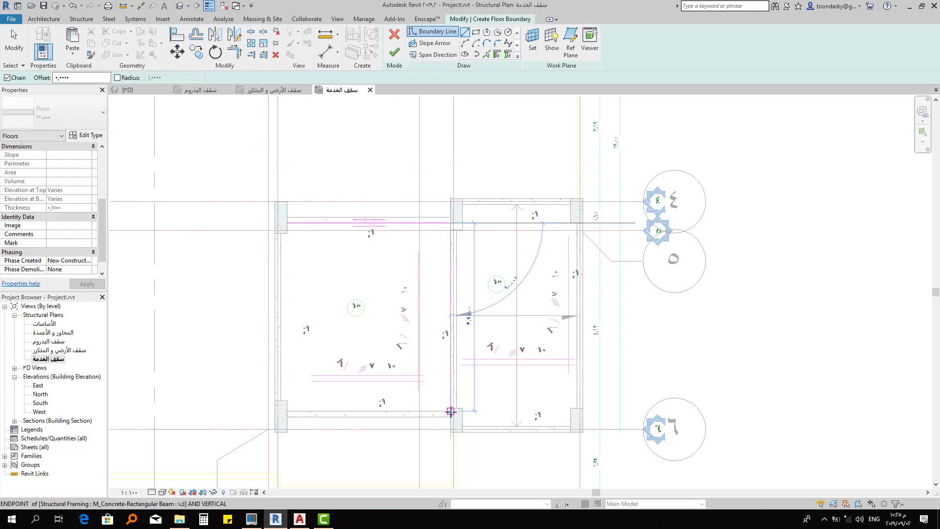
{"action": "left_click", "coordinate": [414, 404]}
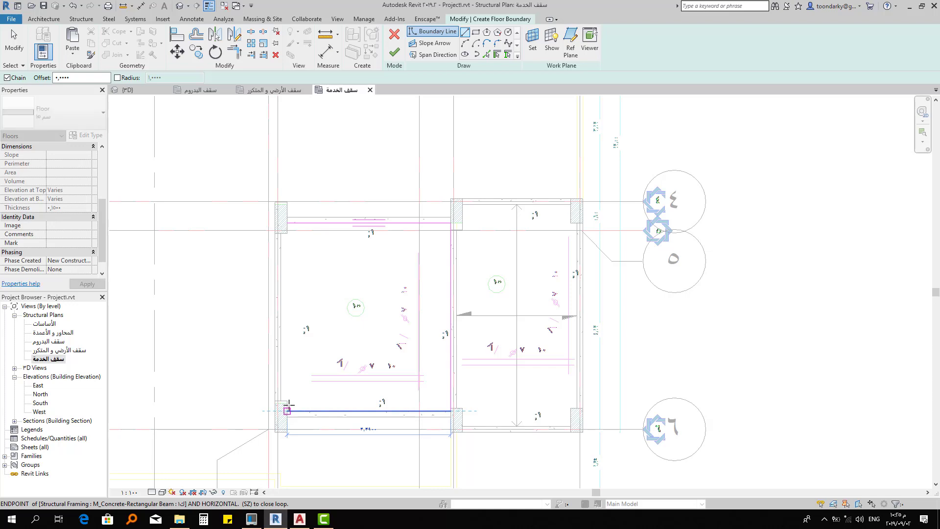
{"action": "left_click", "coordinate": [287, 410]}
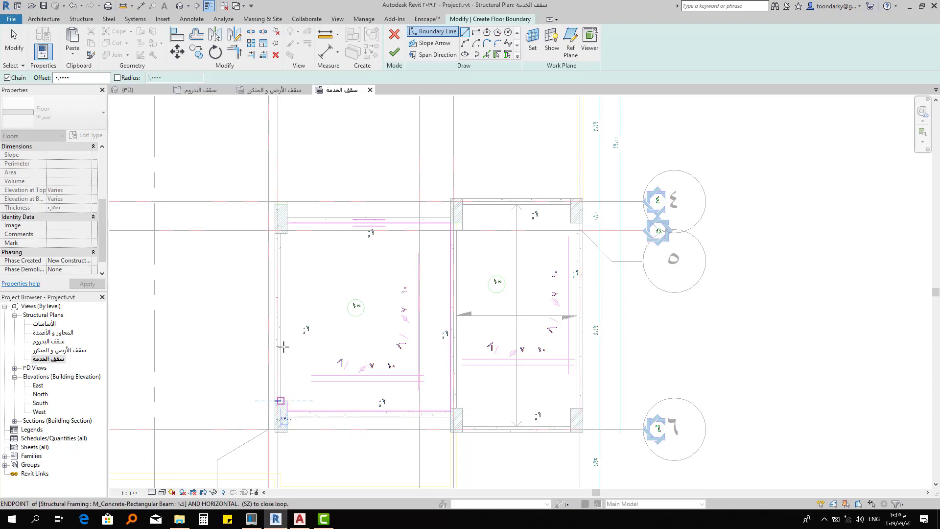
{"action": "left_click", "coordinate": [282, 234]}
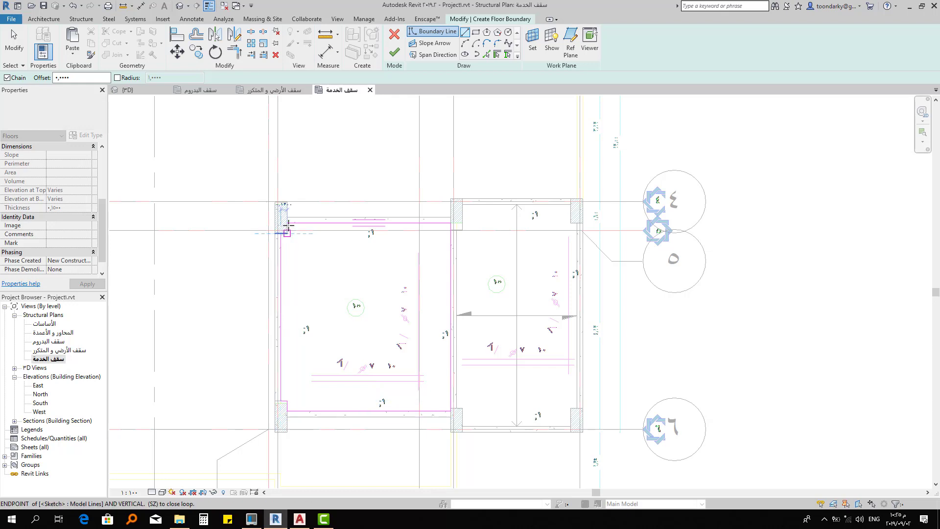
{"action": "left_click", "coordinate": [288, 224]}
{"action": "key", "text": "Escape"}
{"action": "key", "text": "Escape"}
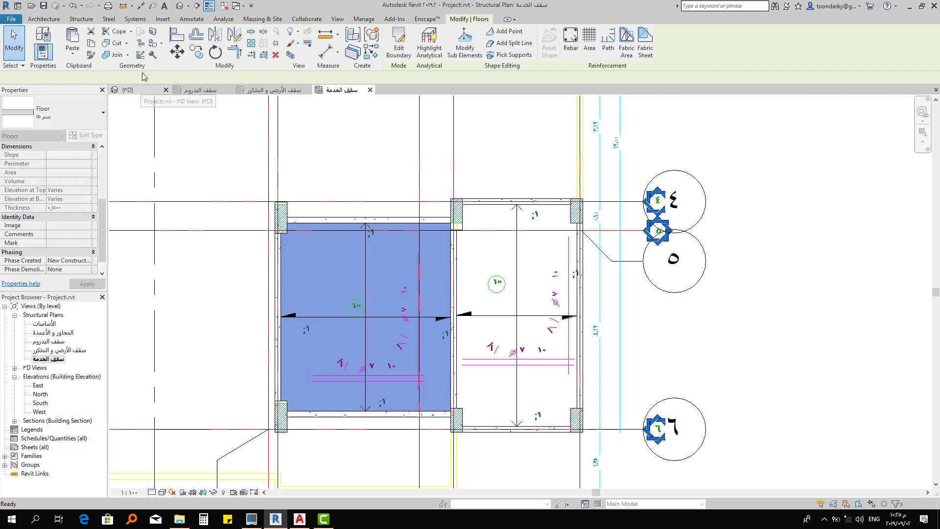
{"action": "key", "text": "ctrl+Tab"}
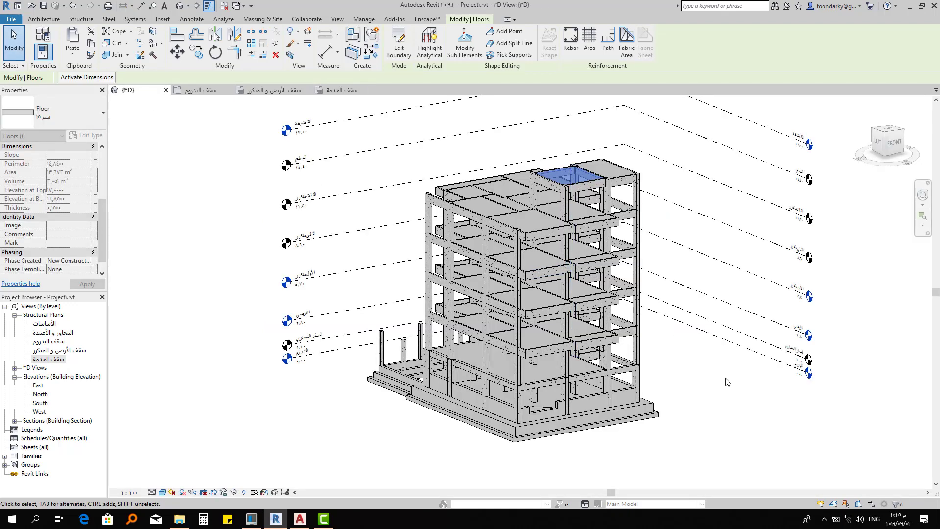
Orbit the 3D model to check the slabs, then open the سقف البدروم structural plan
{"action": "left_click", "coordinate": [682, 316]}
{"action": "mouse_move", "coordinate": [682, 316]}
{"action": "middle_mouse_down", "text": "shift"}
{"action": "mouse_move", "coordinate": [526, 337]}
{"action": "mouse_move", "coordinate": [553, 368]}
{"action": "middle_mouse_up", "text": "shift"}
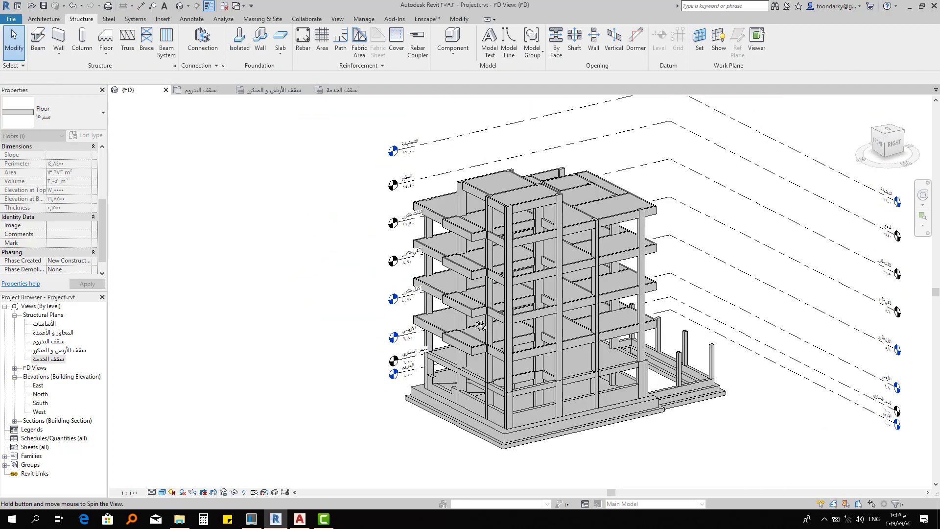
{"action": "mouse_move", "coordinate": [459, 319]}
{"action": "middle_mouse_down", "text": "shift"}
{"action": "mouse_move", "coordinate": [516, 361]}
{"action": "mouse_move", "coordinate": [472, 294]}
{"action": "middle_mouse_up", "text": "shift"}
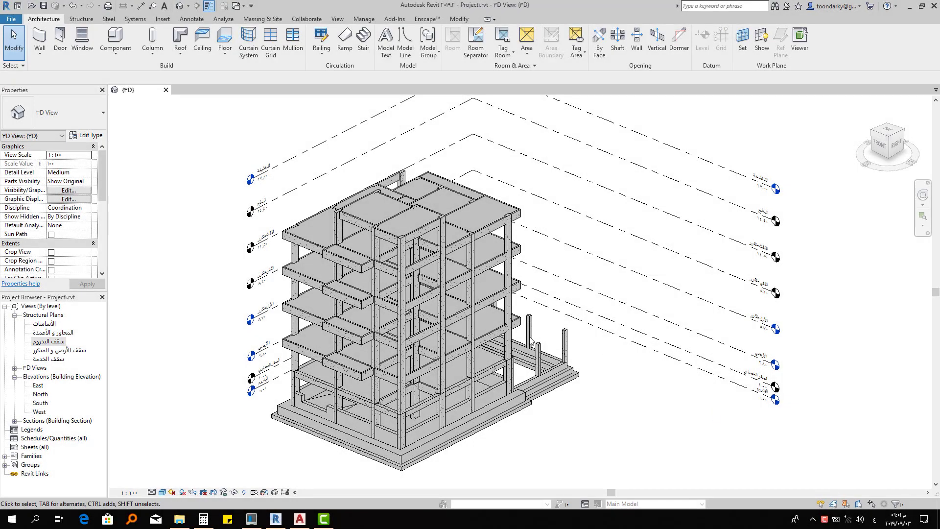
{"action": "double_click", "coordinate": [59, 341]}
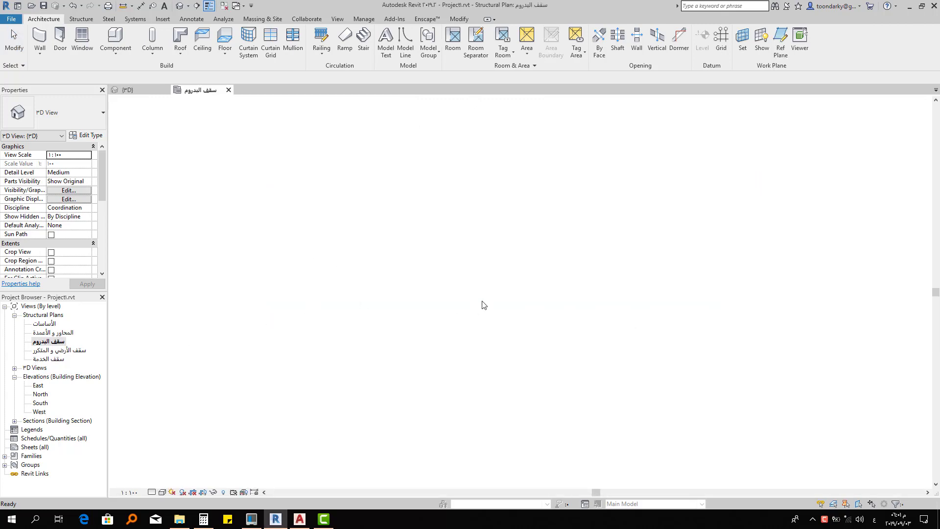
Zoom into the stair opening and draw a horizontal detail line (DL) across it
{"action": "scroll", "coordinate": [515, 365], "scroll_direction": "up", "scroll_amount": 1}
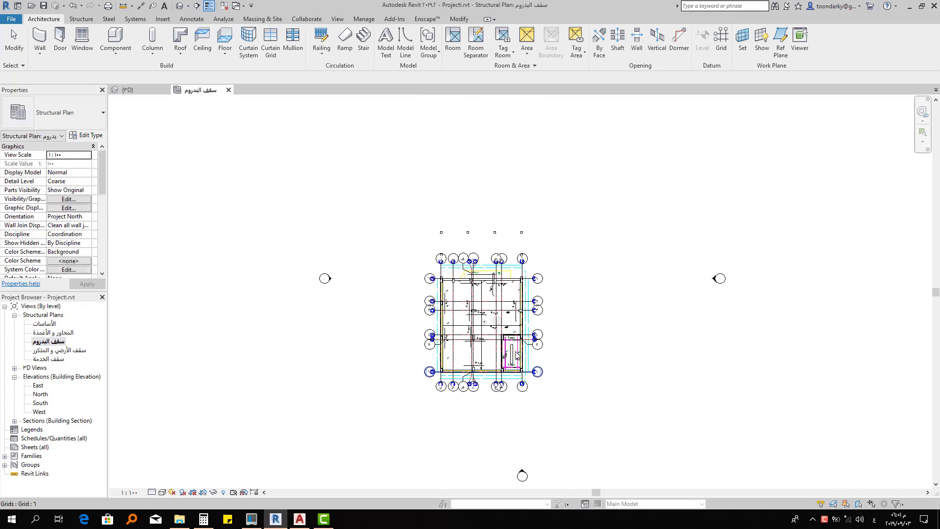
{"action": "scroll", "coordinate": [516, 355], "scroll_direction": "up", "scroll_amount": 1}
{"action": "scroll", "coordinate": [502, 344], "scroll_direction": "up", "scroll_amount": 2}
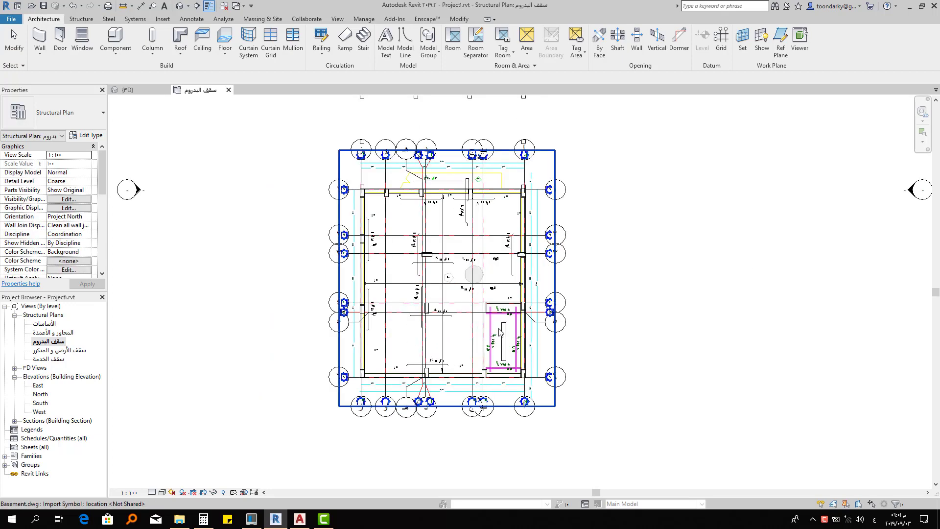
{"action": "scroll", "coordinate": [500, 329], "scroll_direction": "up", "scroll_amount": 2}
{"action": "scroll", "coordinate": [502, 323], "scroll_direction": "up", "scroll_amount": 1}
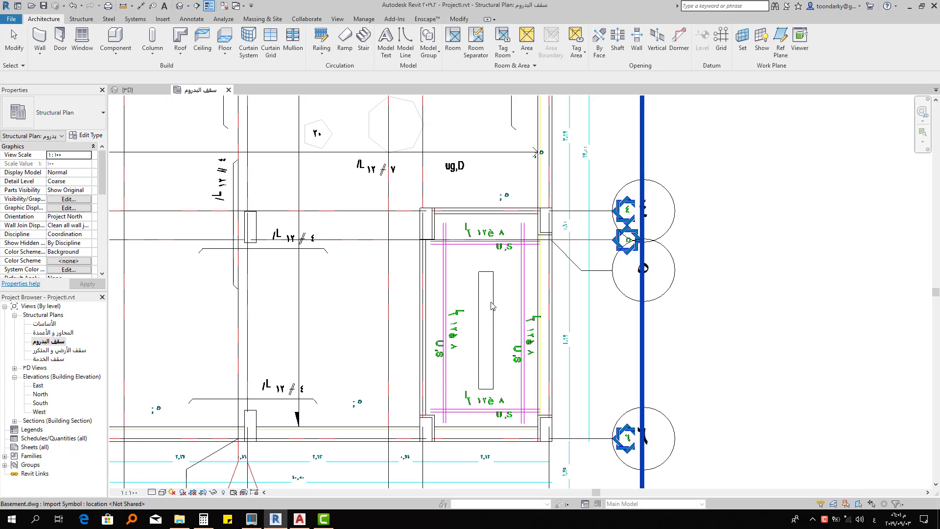
{"action": "middle_click_drag", "start_coordinate": [502, 317], "coordinate": [508, 325]}
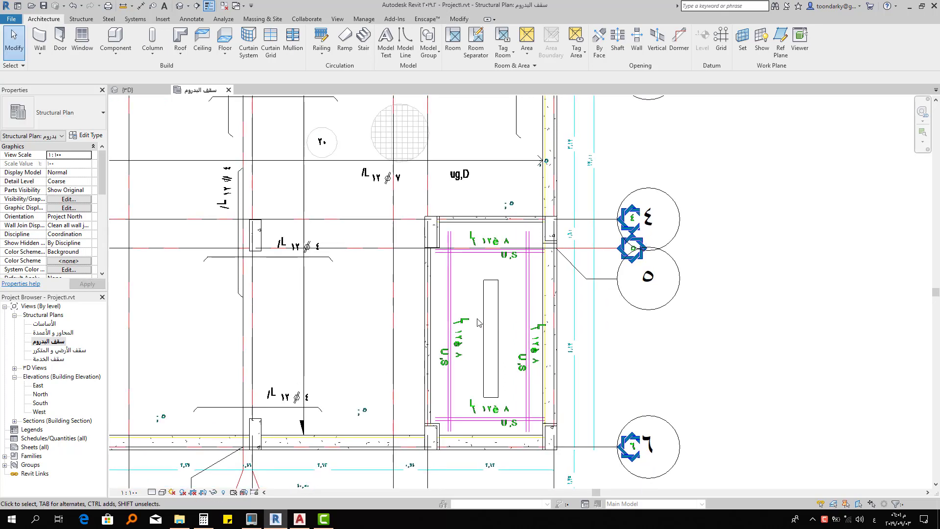
{"action": "key", "text": "d"}
{"action": "key", "text": "i"}
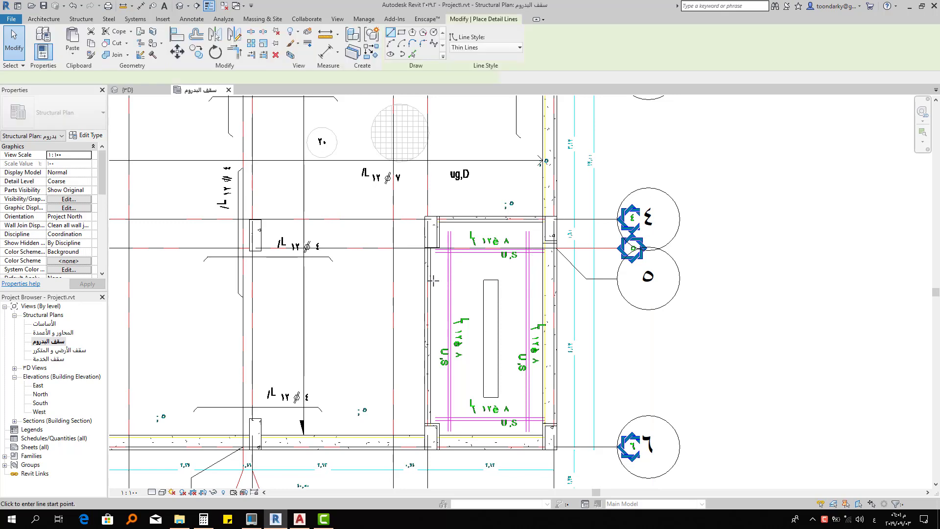
{"action": "left_click", "coordinate": [538, 279]}
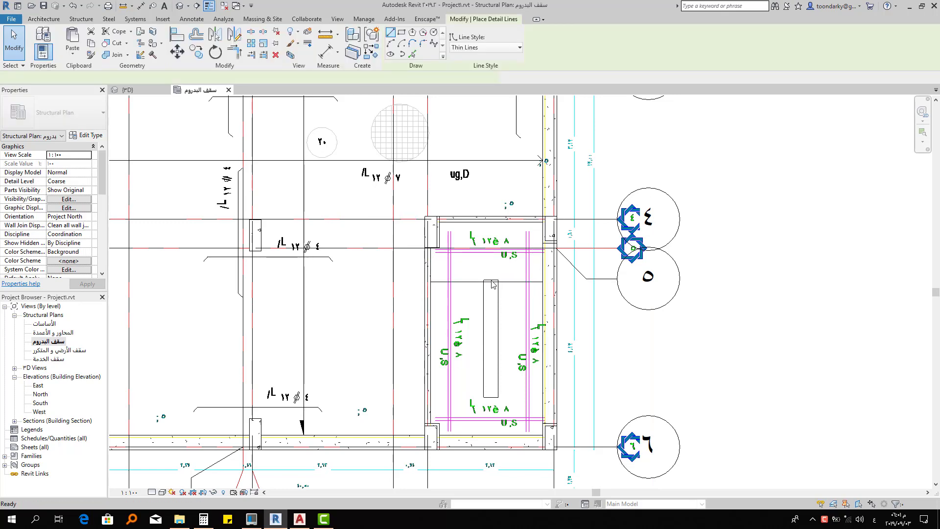
{"action": "scroll", "coordinate": [492, 284], "scroll_direction": "up", "scroll_amount": 1}
{"action": "scroll", "coordinate": [493, 284], "scroll_direction": "up", "scroll_amount": 1}
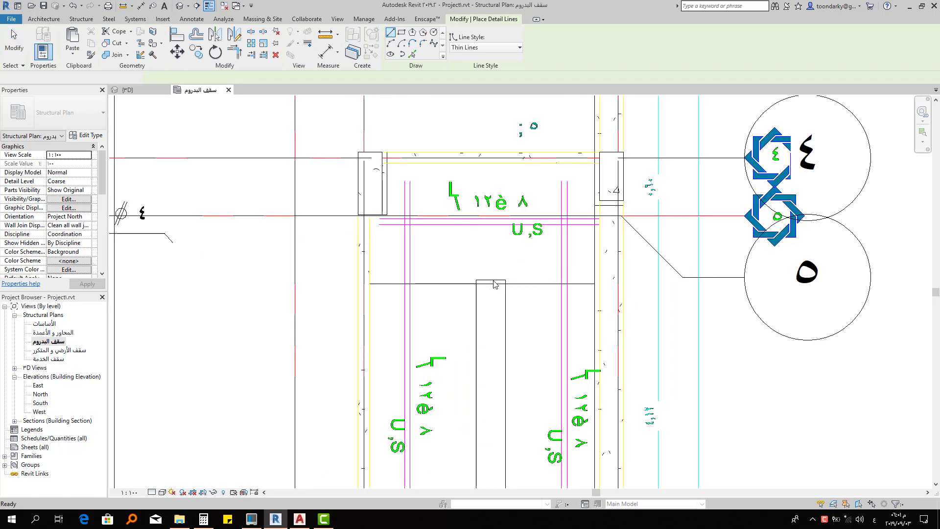
{"action": "key", "text": "Escape"}
Align the detail line with the top edge of the small rectangle in the stair opening
{"action": "key", "text": "a"}
{"action": "key", "text": "l"}
{"action": "left_click", "coordinate": [493, 280]}
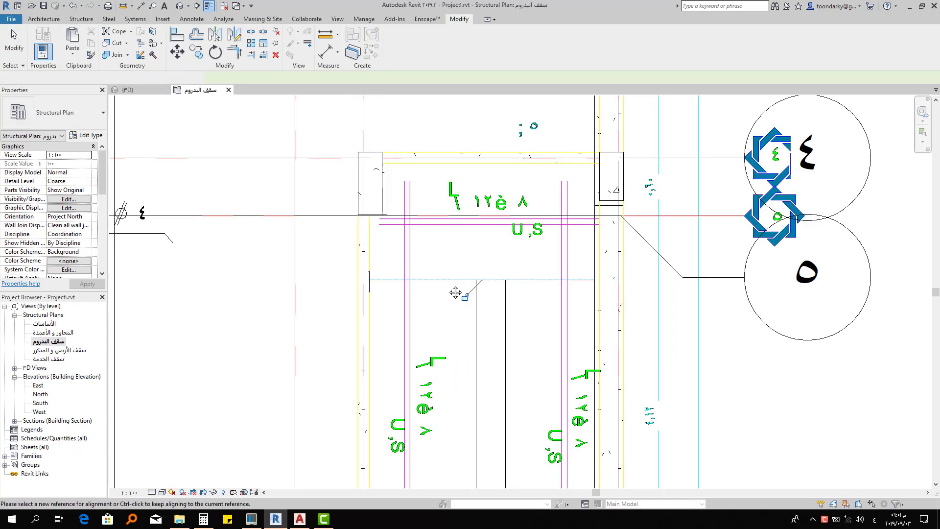
{"action": "middle_click_drag", "start_coordinate": [455, 292], "coordinate": [454, 319]}
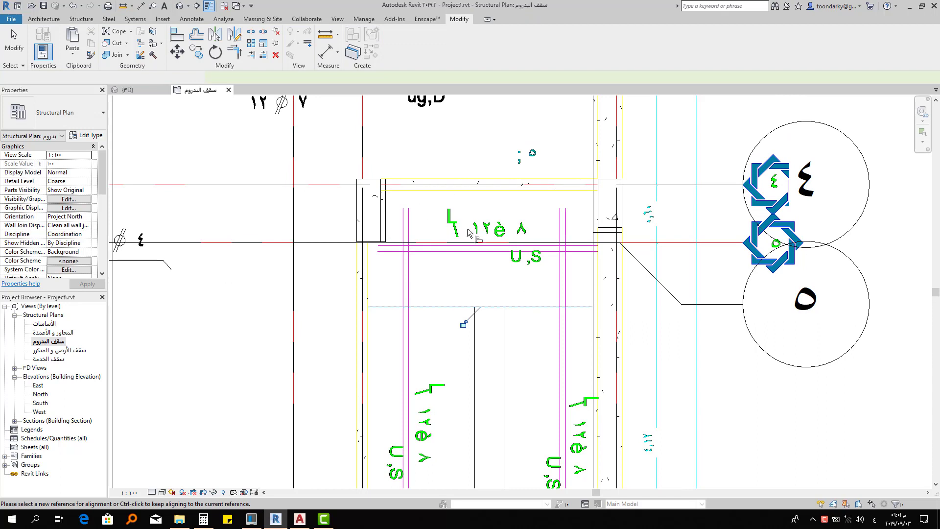
{"action": "middle_click_drag", "start_coordinate": [469, 235], "coordinate": [467, 247]}
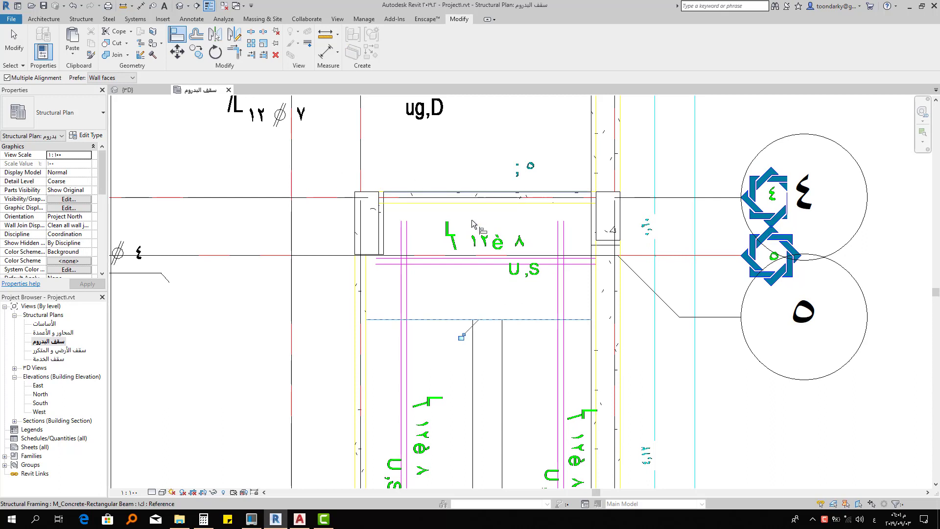
{"action": "middle_click_drag", "start_coordinate": [452, 227], "coordinate": [463, 251]}
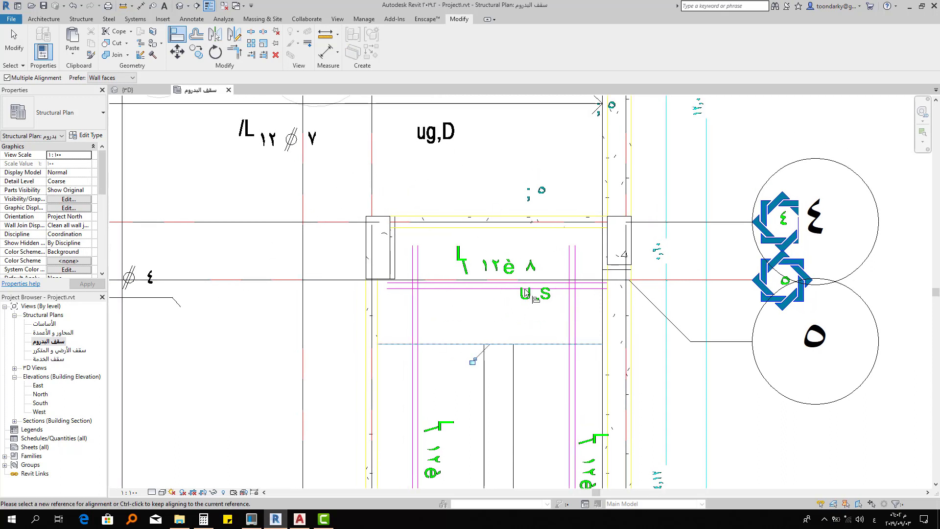
{"action": "scroll", "coordinate": [509, 271], "scroll_direction": "down", "scroll_amount": 3}
{"action": "scroll", "coordinate": [480, 190], "scroll_direction": "up", "scroll_amount": 1}
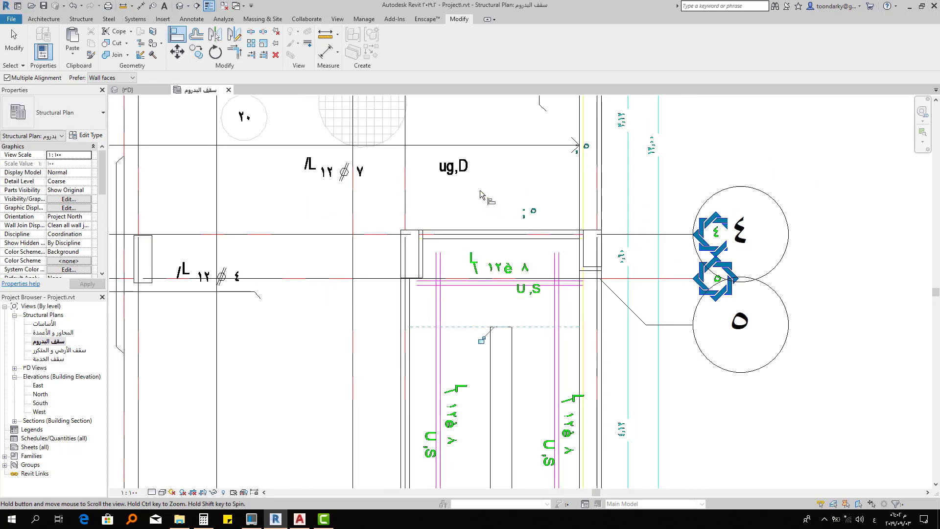
{"action": "middle_click_drag", "start_coordinate": [480, 193], "coordinate": [473, 91]}
{"action": "scroll", "coordinate": [495, 394], "scroll_direction": "down", "scroll_amount": 1}
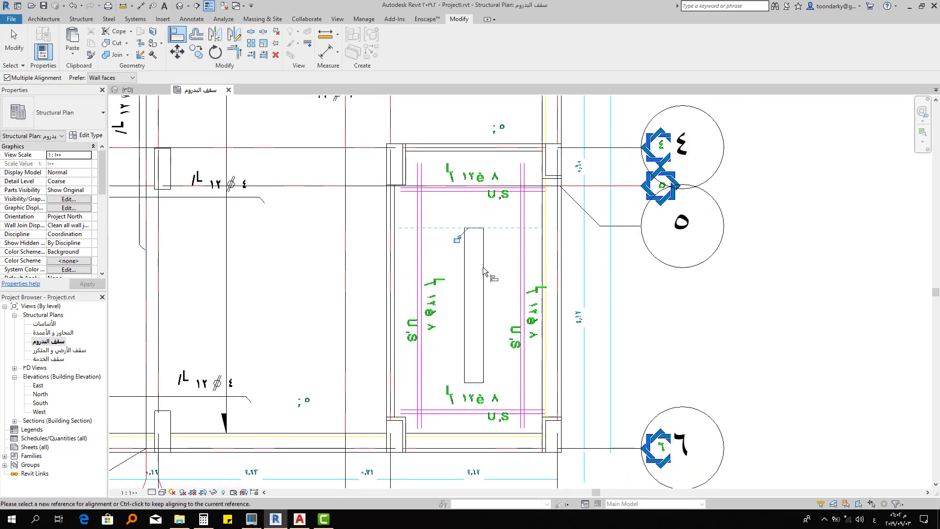
{"action": "left_click", "coordinate": [415, 228]}
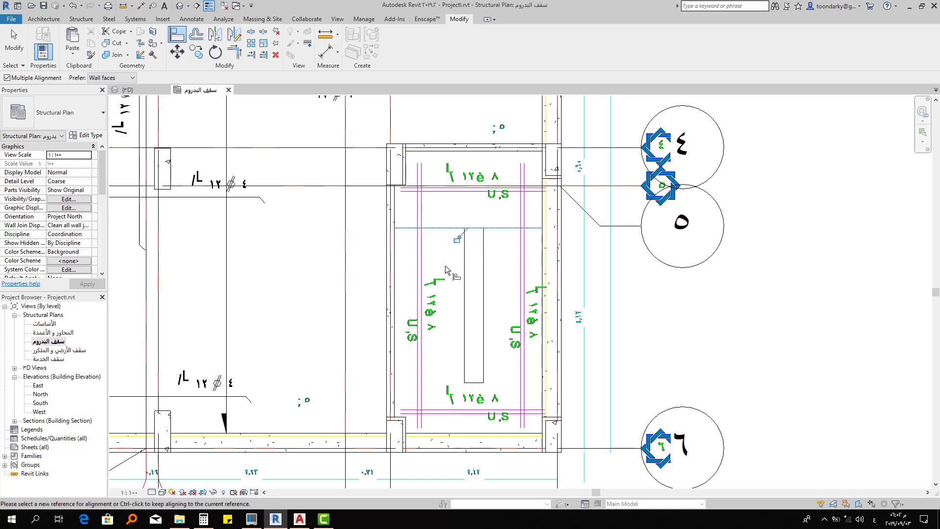
{"action": "key", "text": "Escape"}
{"action": "key", "text": "Escape"}
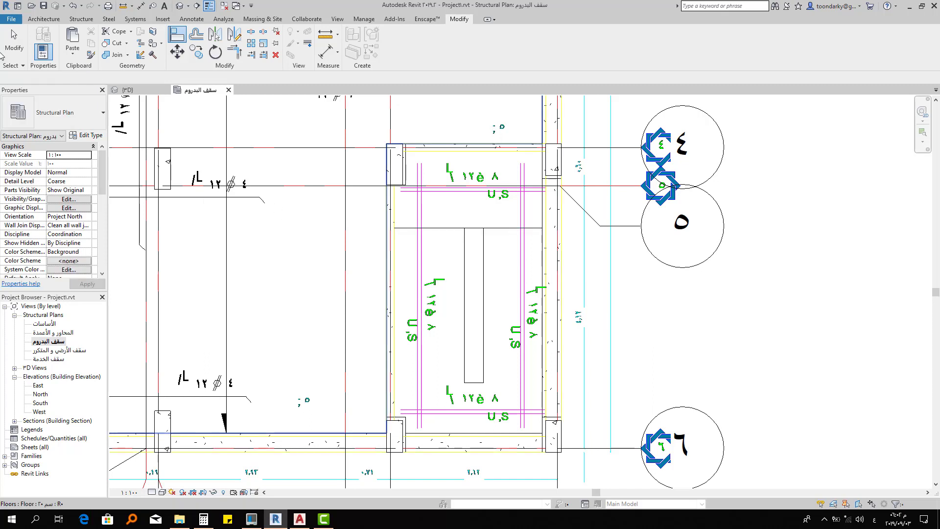
{"action": "left_click", "coordinate": [56, 22]}
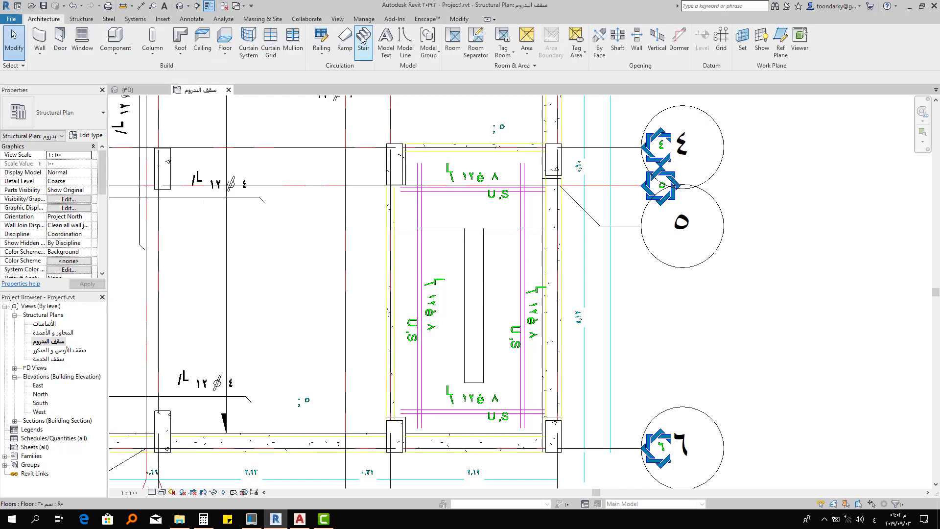
Start a Cast-In-Place Monolithic Stair and rename its type to _R.C Stair
{"action": "left_click", "coordinate": [364, 49]}
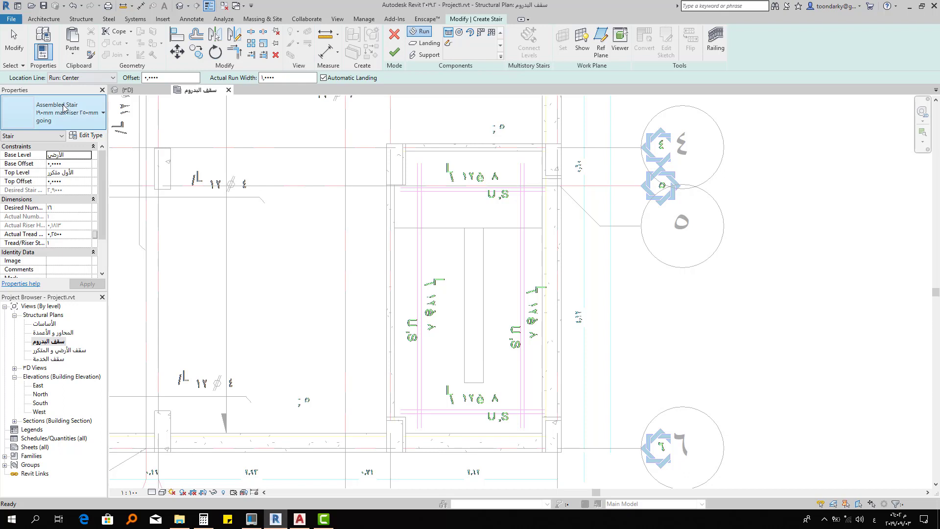
{"action": "left_click", "coordinate": [64, 102]}
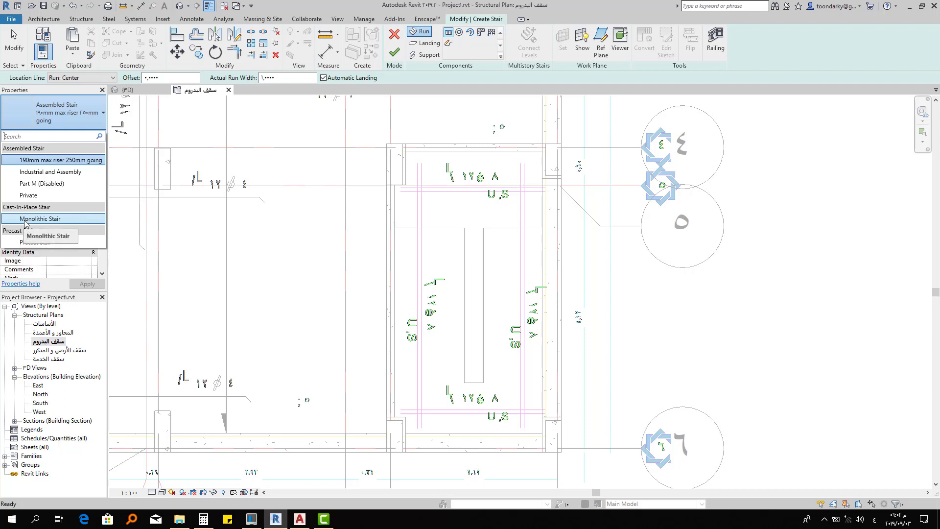
{"action": "left_click", "coordinate": [26, 221]}
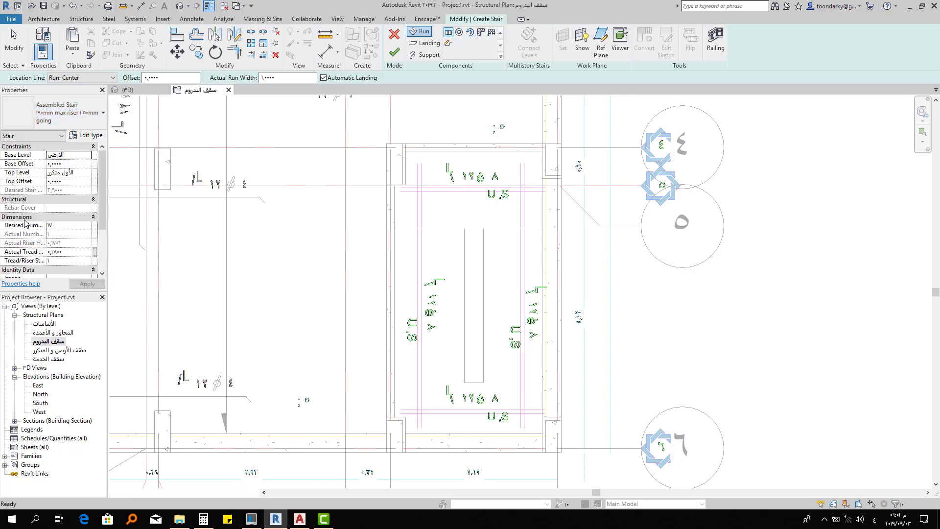
{"action": "left_click", "coordinate": [81, 137]}
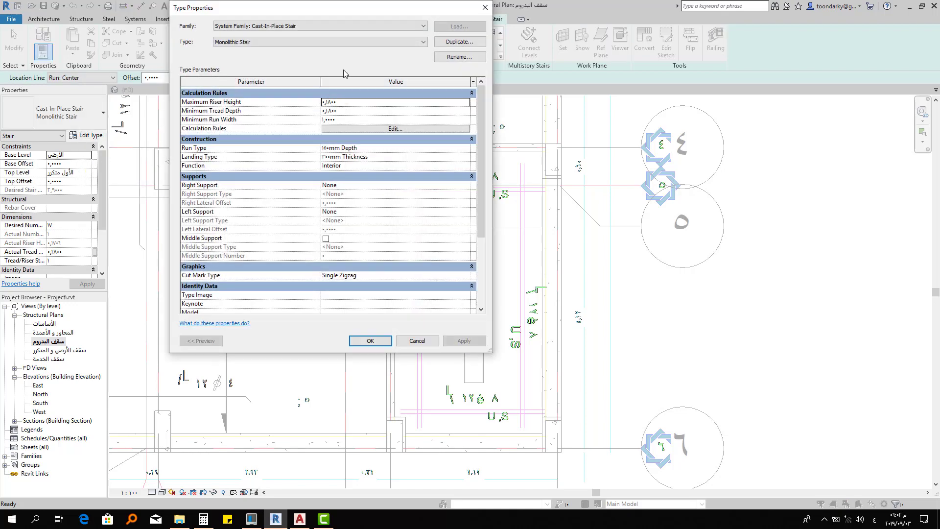
{"action": "left_click", "coordinate": [452, 58]}
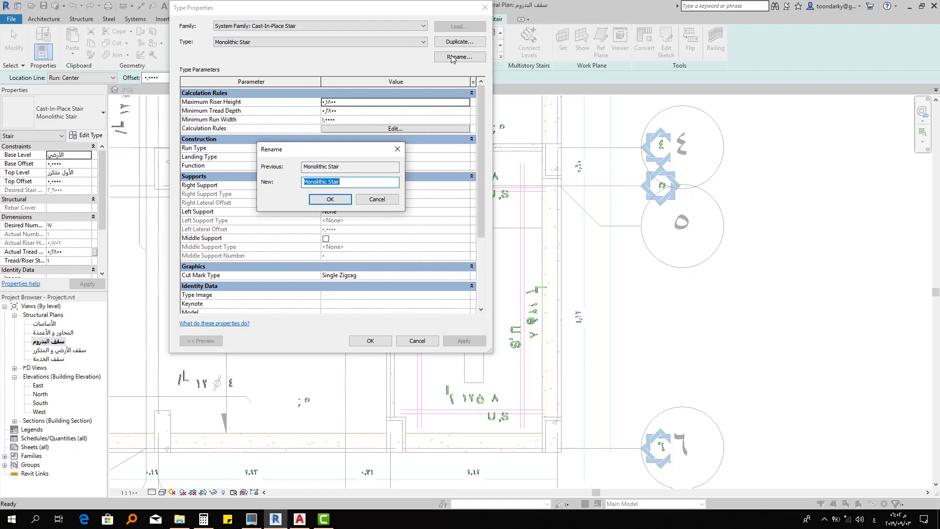
{"action": "key", "text": "BackSpace"}
{"action": "key", "text": "alt+shift"}
{"action": "left_click", "coordinate": [330, 199]}
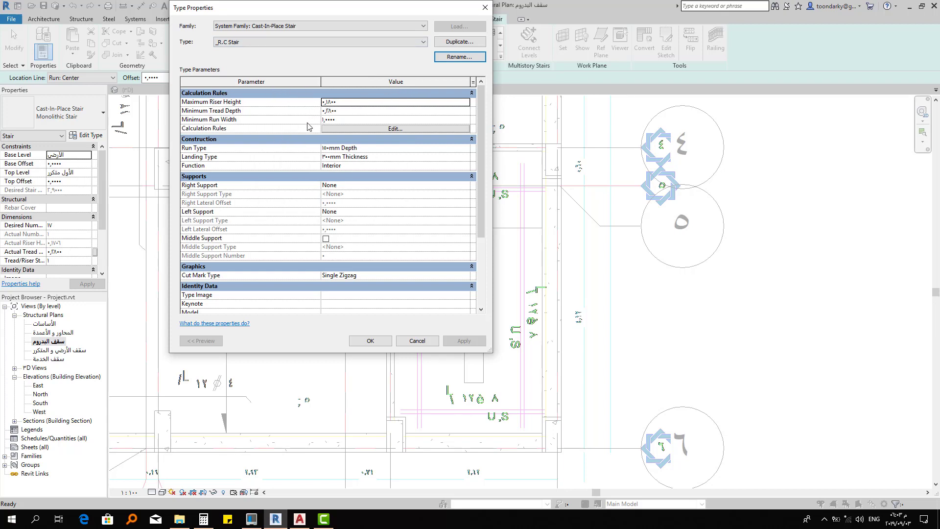
Give the stair's monolithic run type a structural depth of 0.17
{"action": "left_click", "coordinate": [460, 148]}
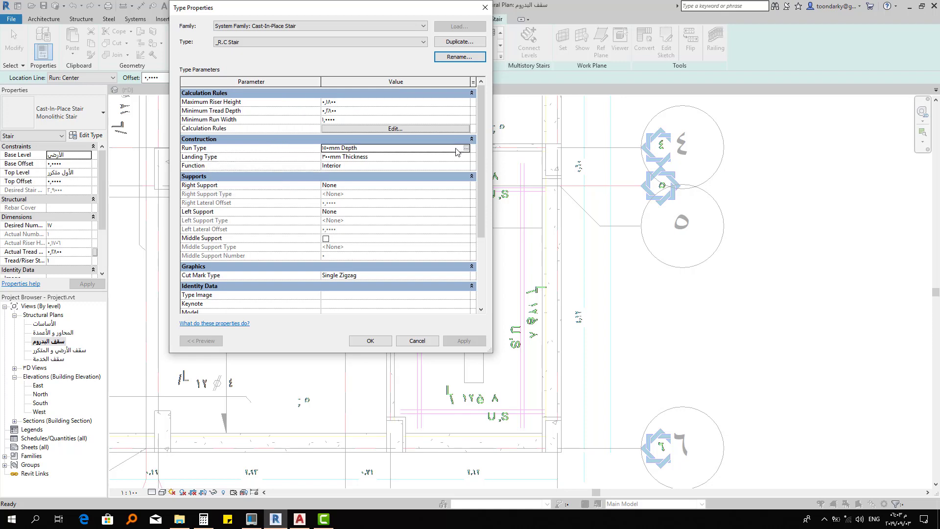
{"action": "left_click", "coordinate": [466, 148]}
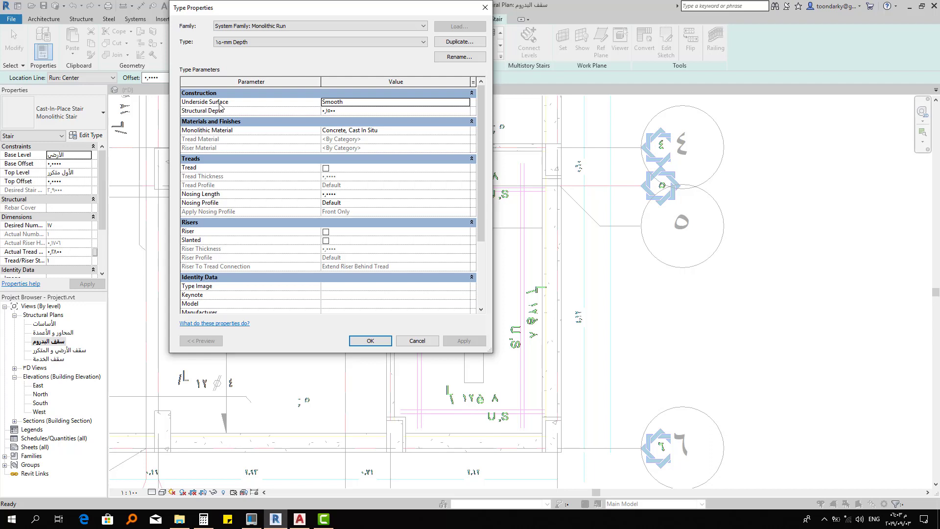
{"action": "left_click", "coordinate": [351, 111]}
{"action": "type", "text": "17"}
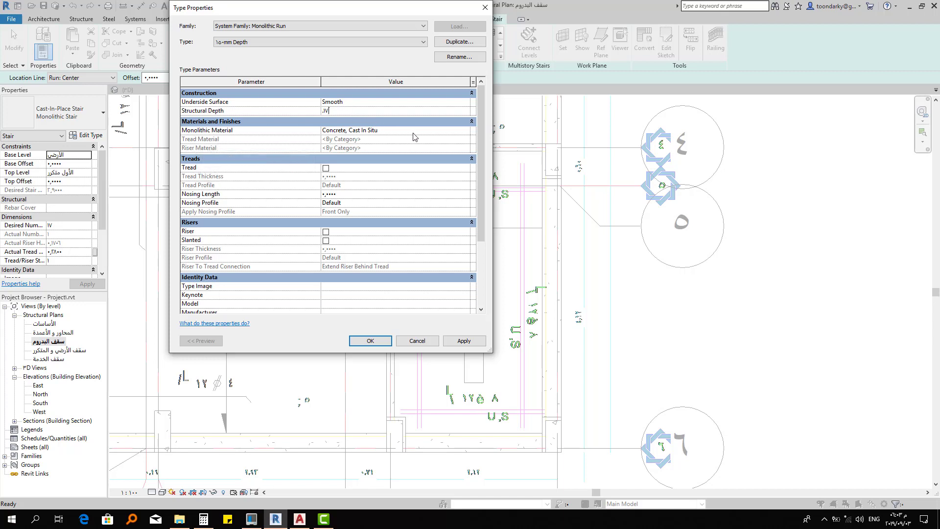
{"action": "scroll", "coordinate": [297, 213], "scroll_direction": "down", "scroll_amount": 1}
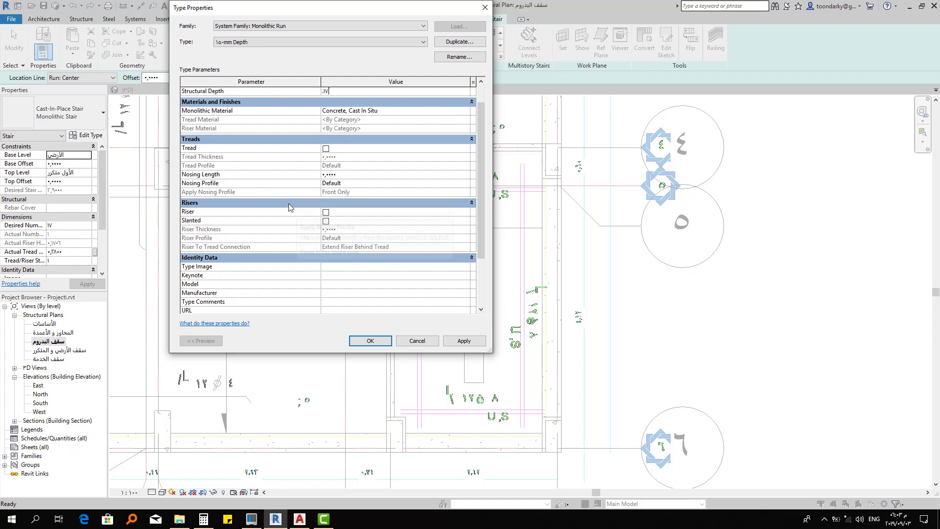
{"action": "mouse_move", "coordinate": [220, 221]}
{"action": "scroll", "coordinate": [288, 293], "scroll_direction": "down", "scroll_amount": 2}
{"action": "scroll", "coordinate": [296, 242], "scroll_direction": "up", "scroll_amount": 3}
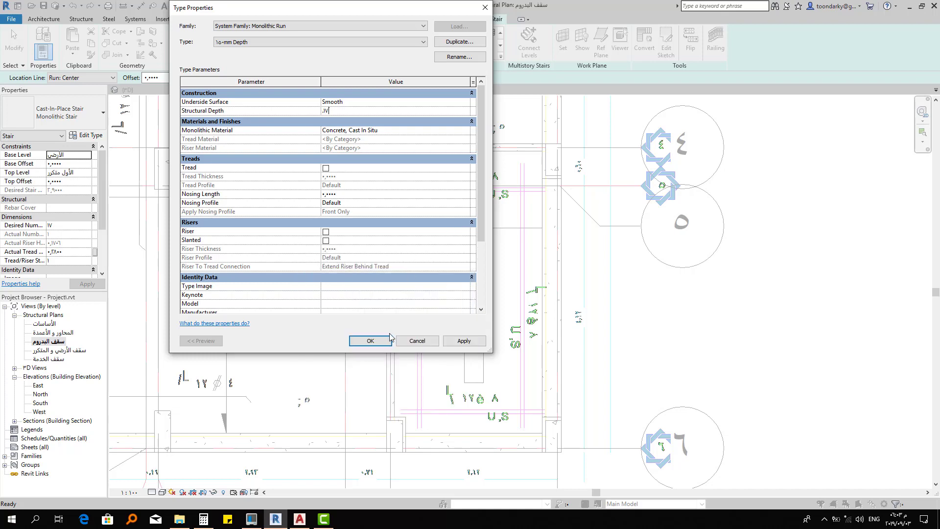
{"action": "left_click", "coordinate": [381, 340]}
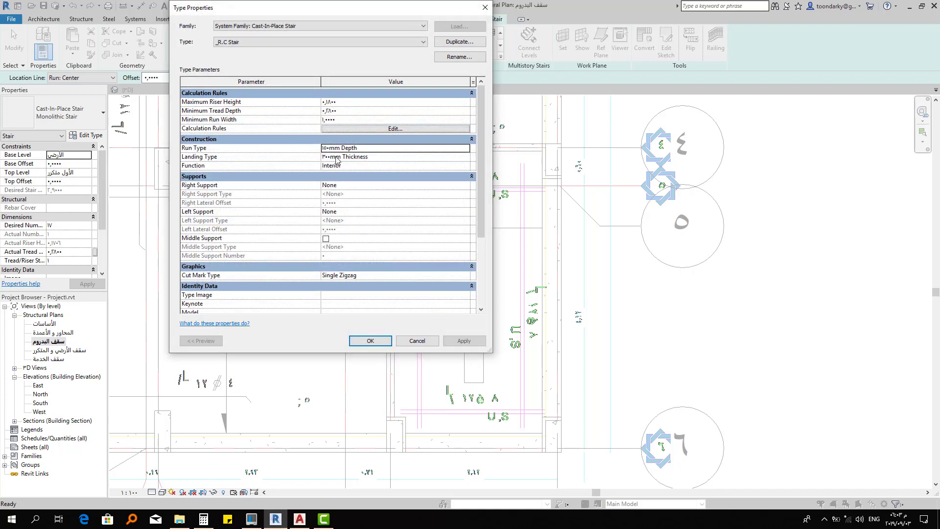
Set the landing type's monolithic thickness to 0.15 and apply the _R.C Stair type
{"action": "left_click", "coordinate": [465, 159]}
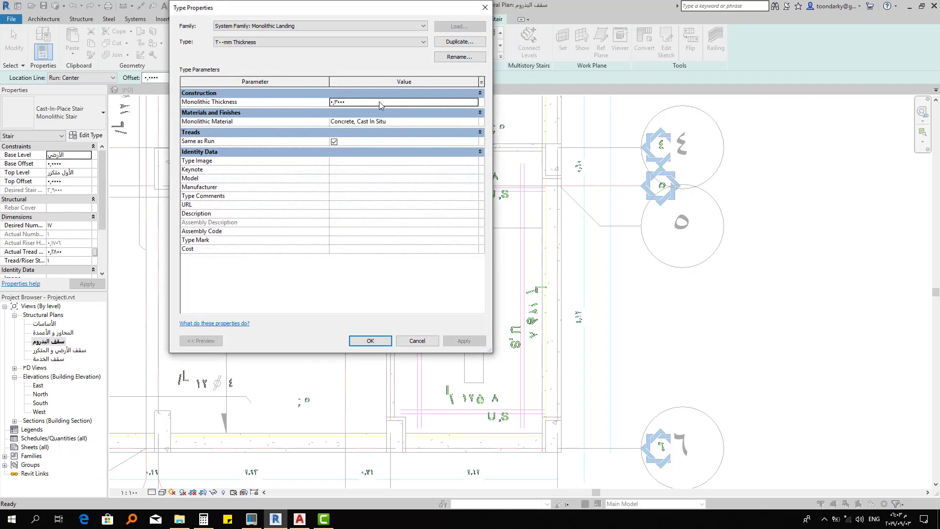
{"action": "left_click", "coordinate": [379, 103]}
{"action": "type", "text": "0"}
{"action": "type", "text": ".15"}
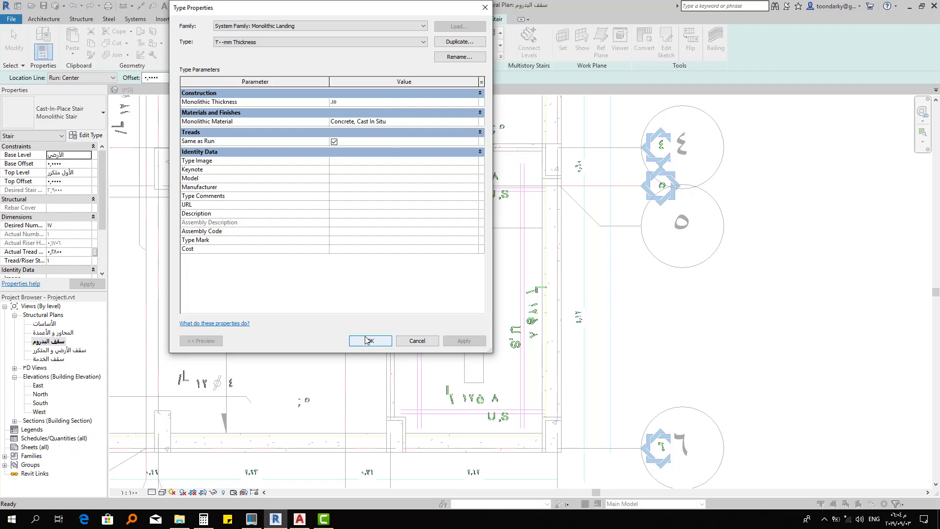
{"action": "left_click", "coordinate": [350, 340]}
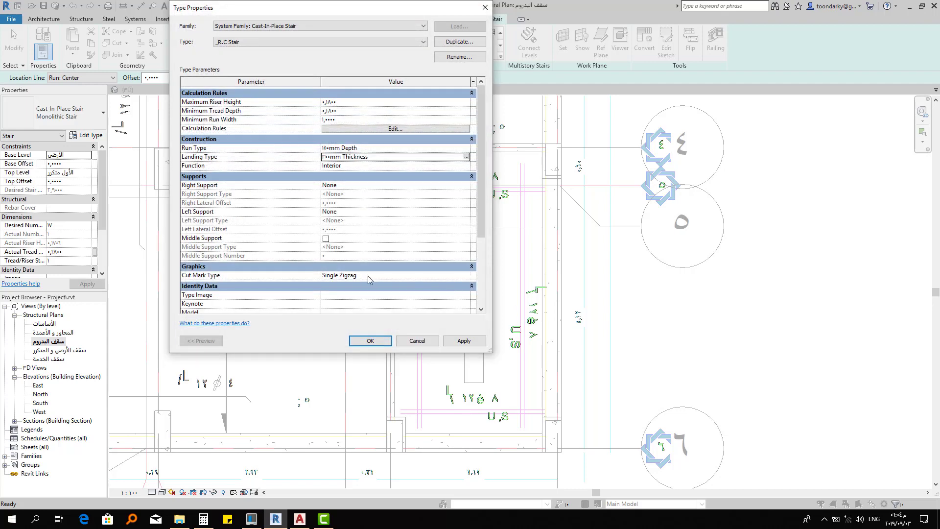
{"action": "scroll", "coordinate": [381, 225], "scroll_direction": "down", "scroll_amount": 3}
{"action": "scroll", "coordinate": [382, 225], "scroll_direction": "up", "scroll_amount": 3}
{"action": "scroll", "coordinate": [379, 227], "scroll_direction": "up", "scroll_amount": 1}
{"action": "left_click", "coordinate": [374, 341]}
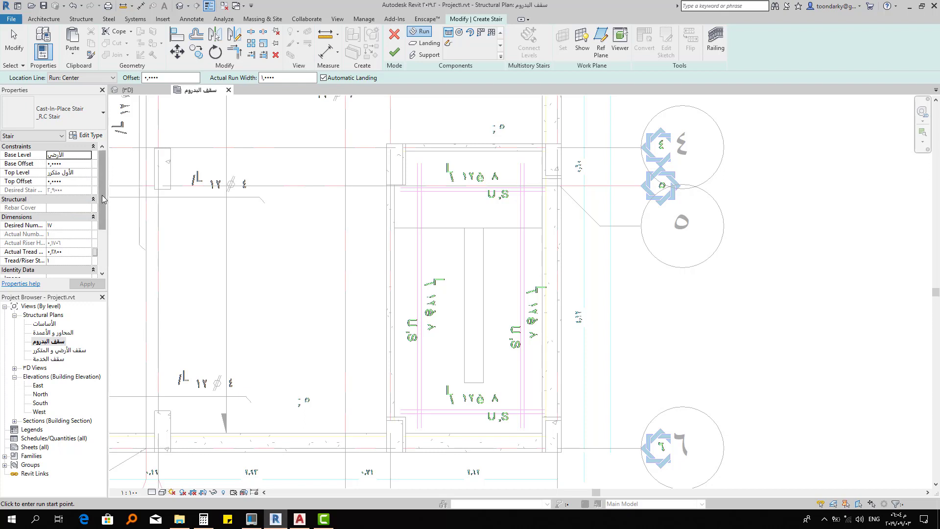
Add a 2,43 aligned dimension along the stair opening's length and open Calculator
{"action": "scroll", "coordinate": [102, 206], "scroll_direction": "down", "scroll_amount": 1}
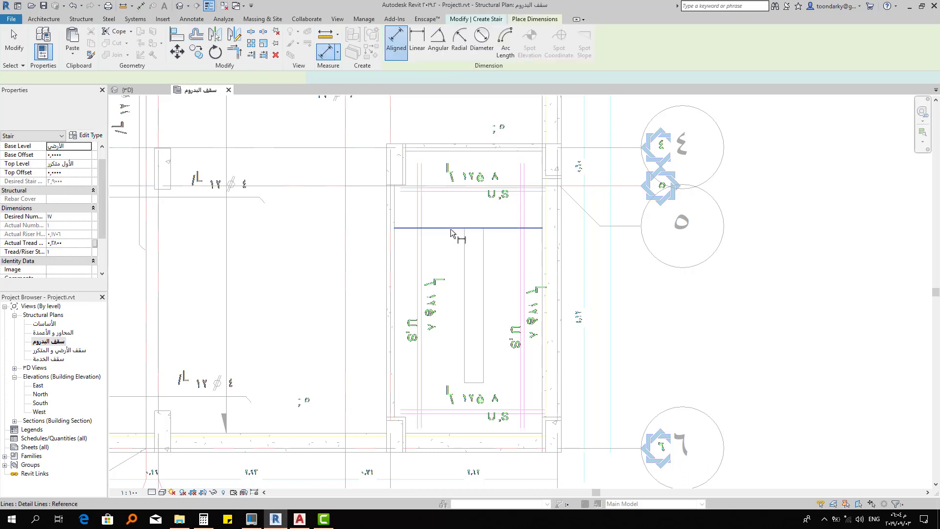
{"action": "left_click", "coordinate": [476, 384]}
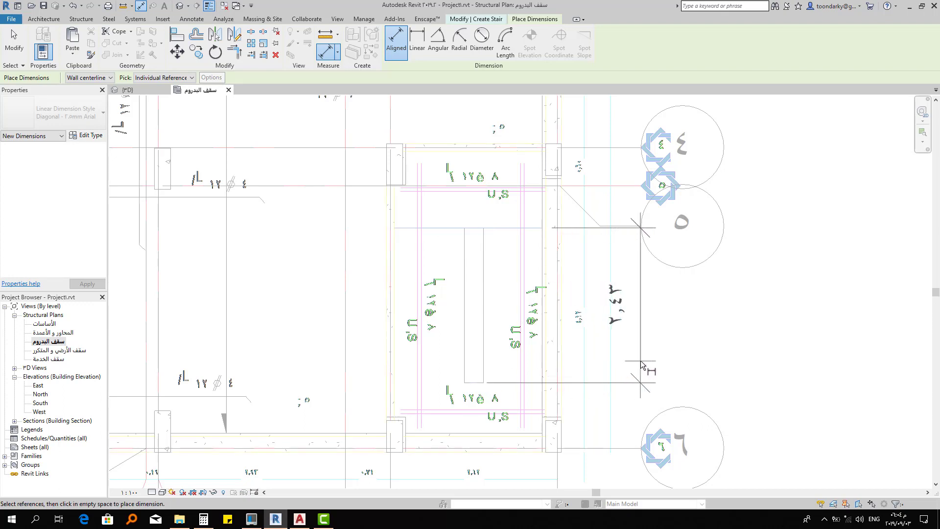
{"action": "left_click", "coordinate": [640, 364]}
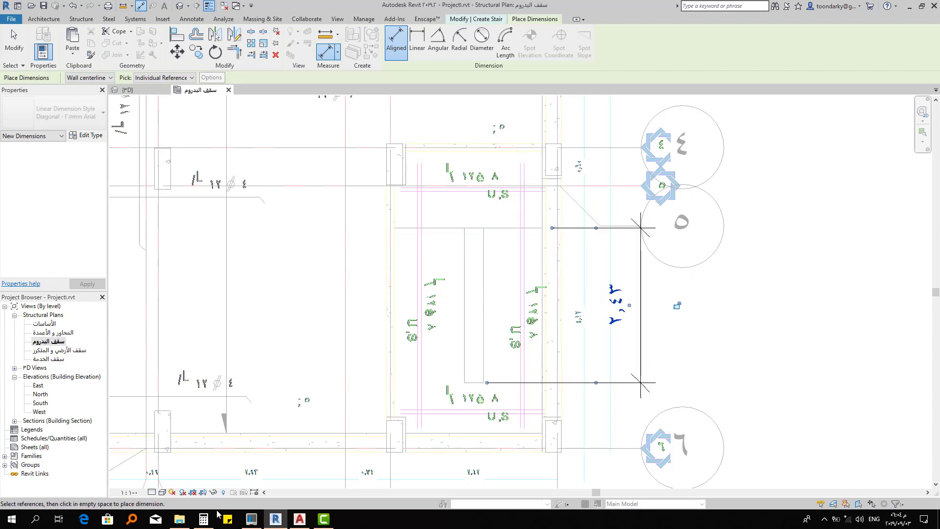
{"action": "left_click", "coordinate": [204, 519]}
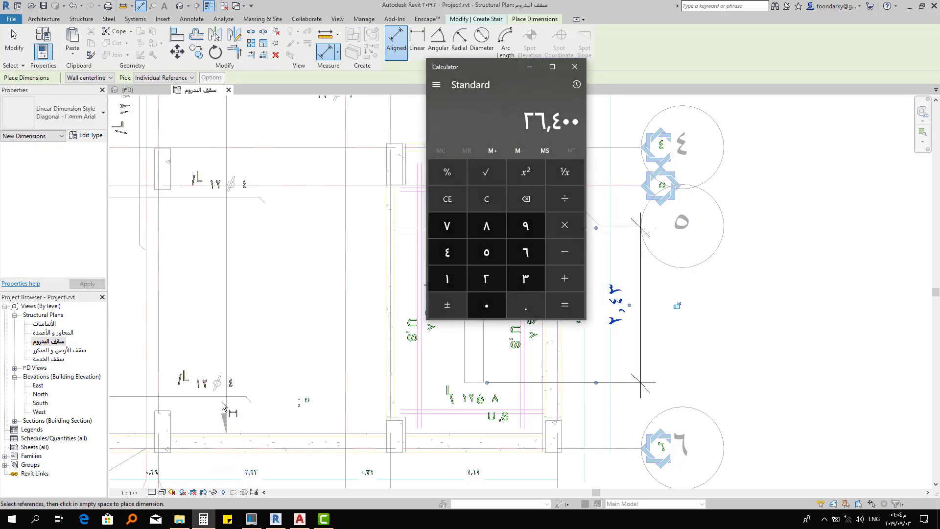
Divide the 2.43 opening length by 0.28 in Calculator, then clear the result
{"action": "type", "text": "2.43"}
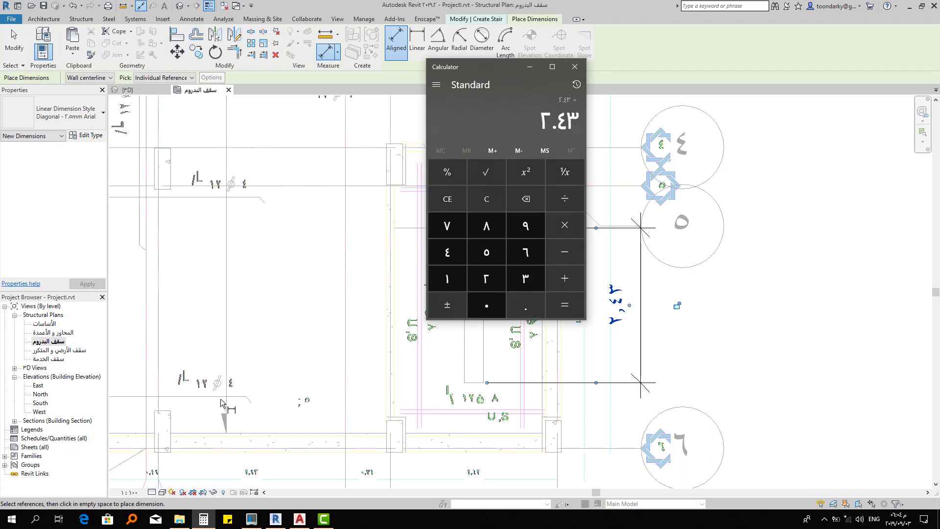
{"action": "type", "text": ".28"}
{"action": "key", "text": "Return"}
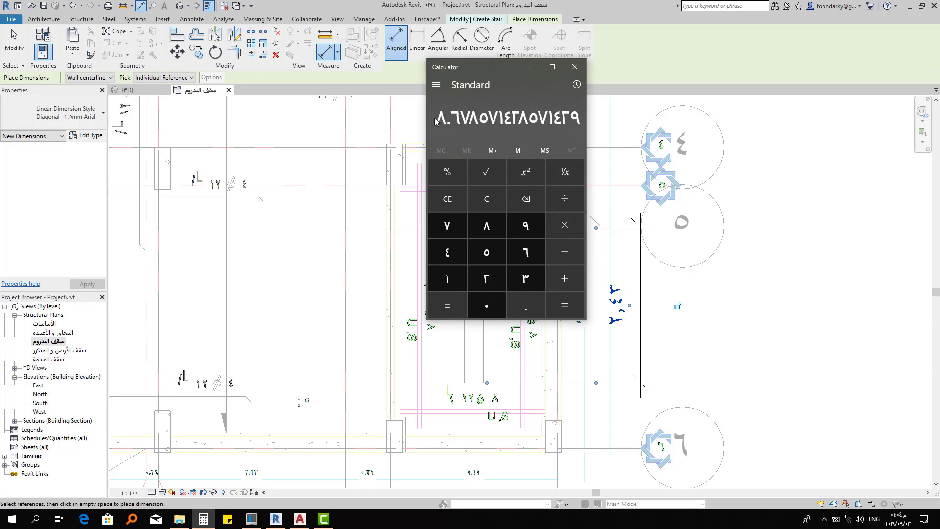
{"action": "left_click_drag", "start_coordinate": [439, 117], "coordinate": [465, 118]}
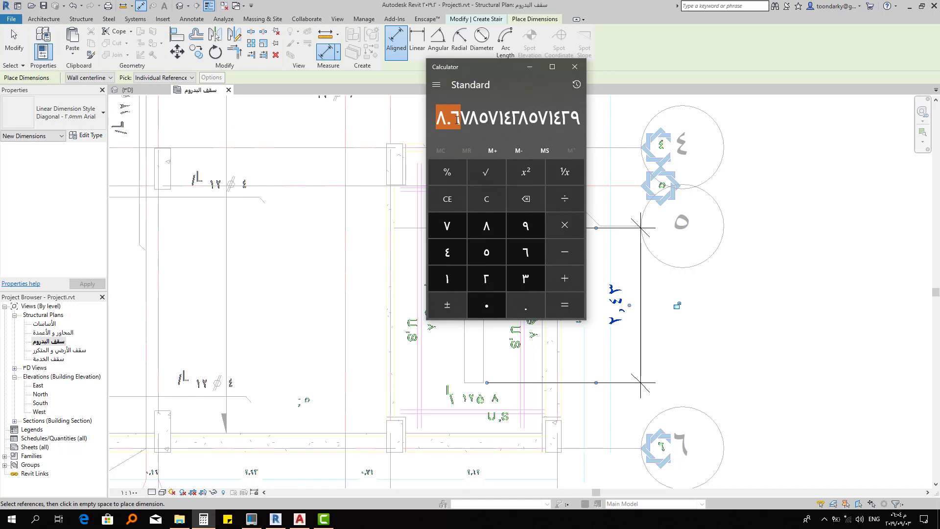
{"action": "key", "text": "Escape"}
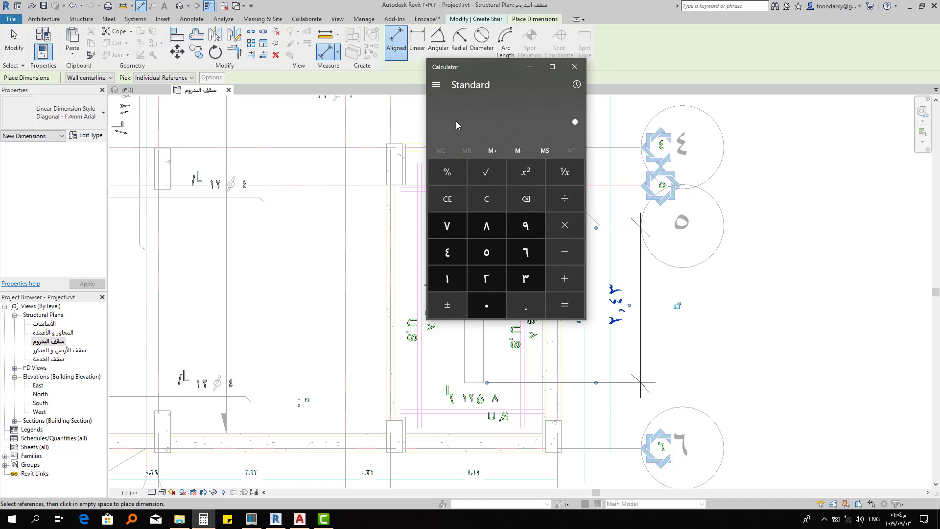
Try 2.43/8 (0.30375), then 2.43/9 to get 0.27, and minimize Calculator
{"action": "type", "text": "2.43"}
{"action": "type", "text": "/8"}
{"action": "key", "text": "Return"}
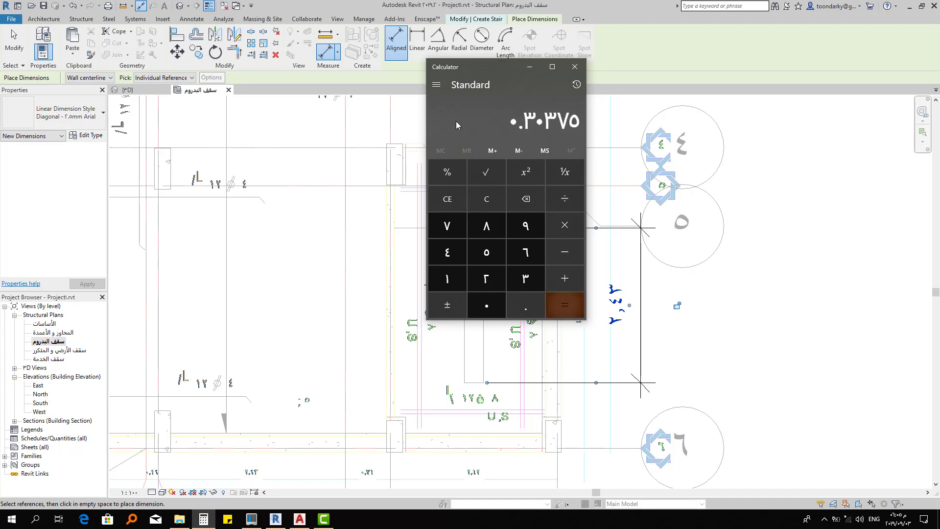
{"action": "left_click_drag", "start_coordinate": [542, 121], "coordinate": [507, 125]}
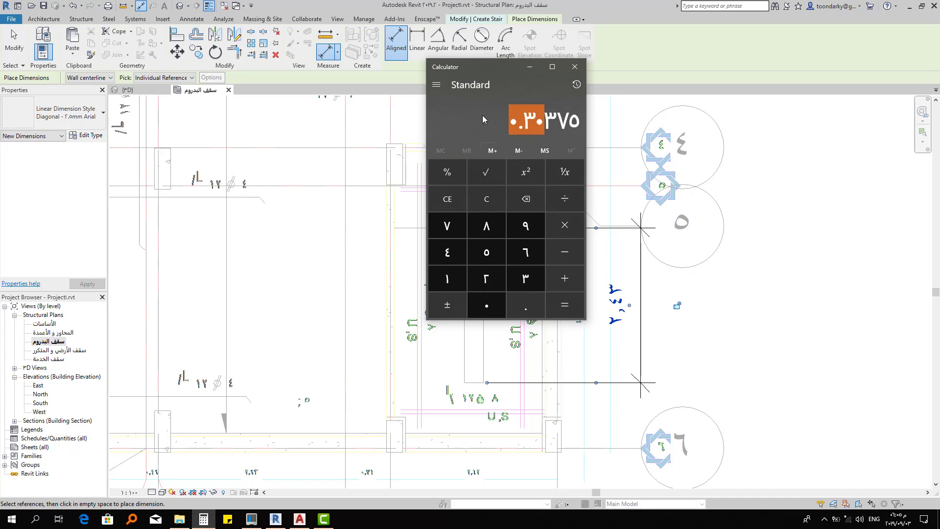
{"action": "key", "text": "Escape"}
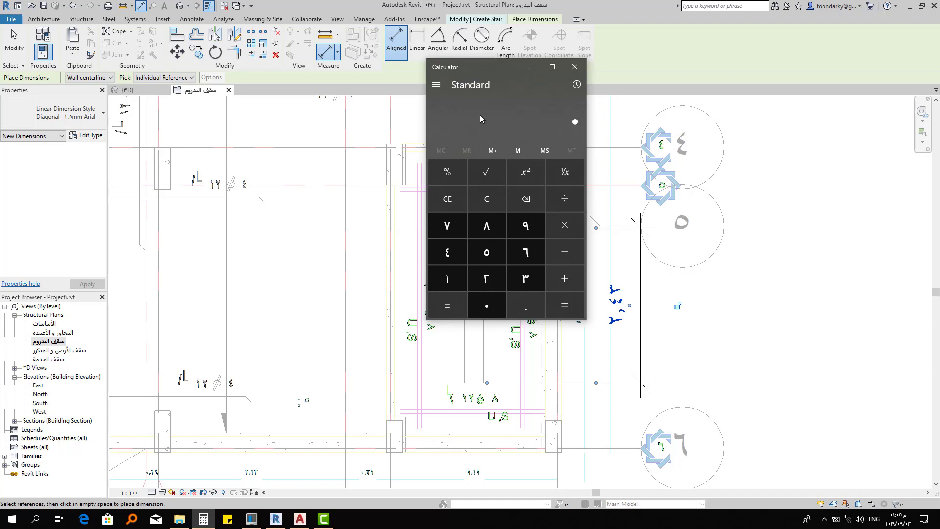
{"action": "type", "text": "2.43/"}
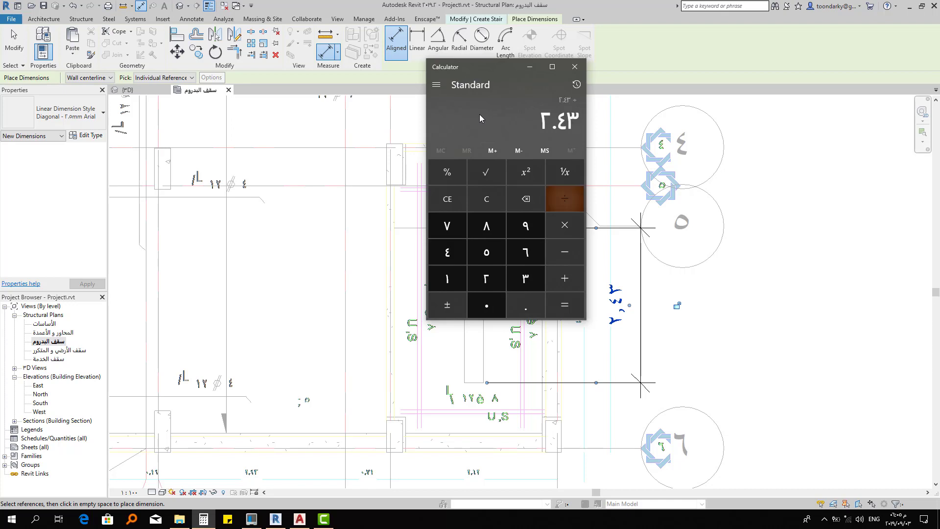
{"action": "type", "text": "9"}
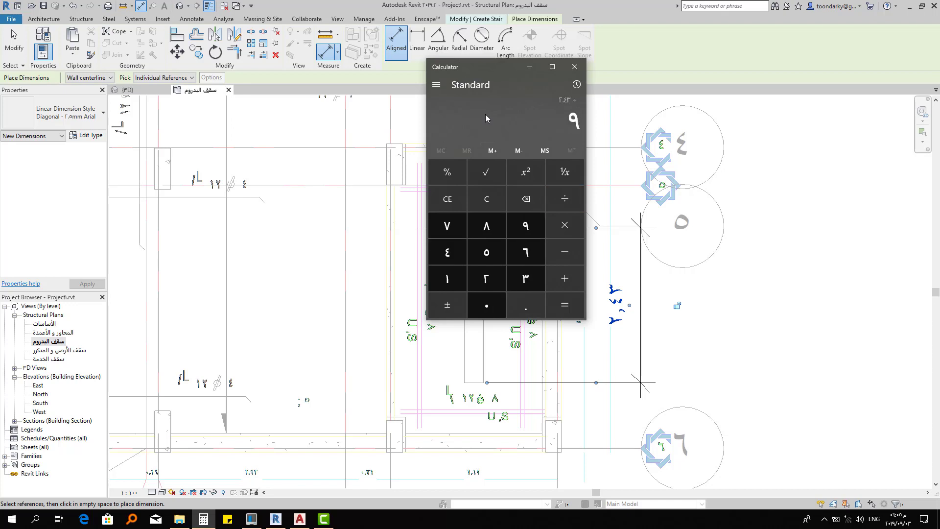
{"action": "key", "text": "Return"}
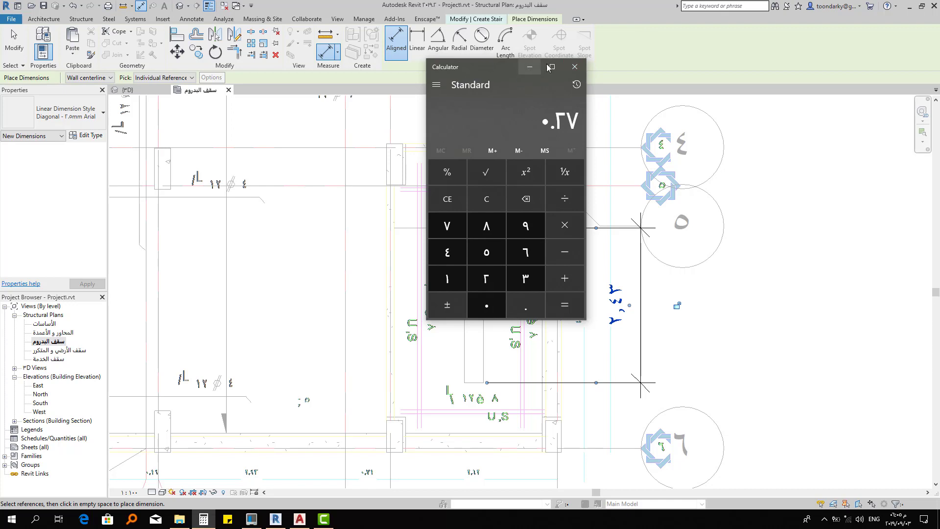
{"action": "left_click", "coordinate": [528, 67]}
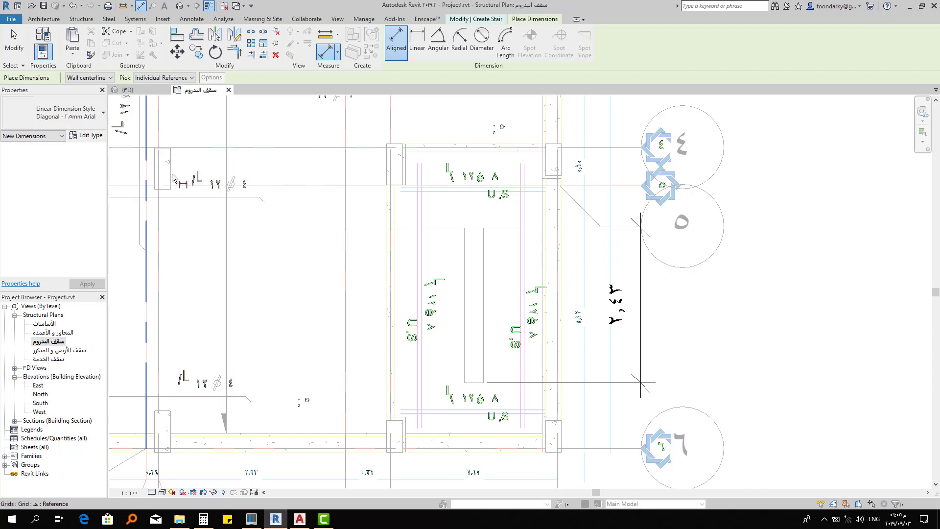
Give the _R.C Stair 20 desired risers and a 0.27 actual tread depth in Properties
{"action": "key", "text": "Escape"}
{"action": "key", "text": "Escape"}
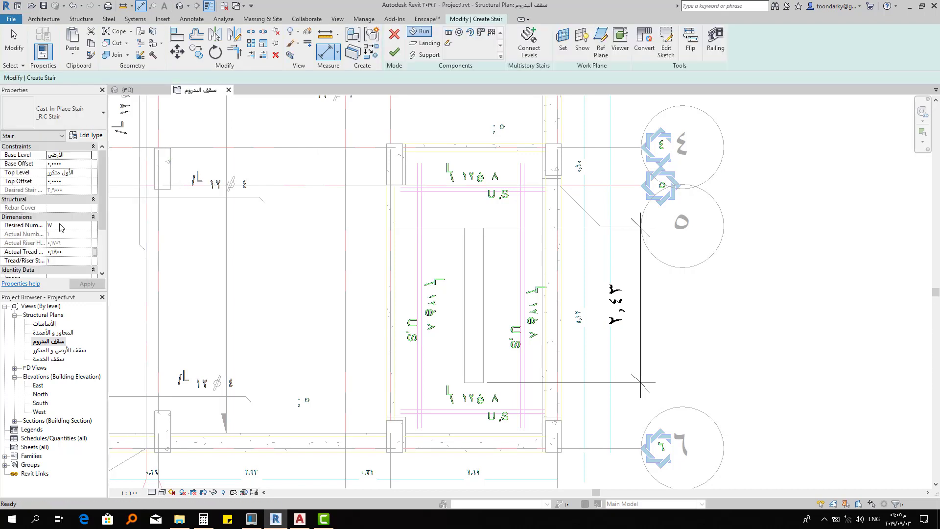
{"action": "key", "text": "Escape"}
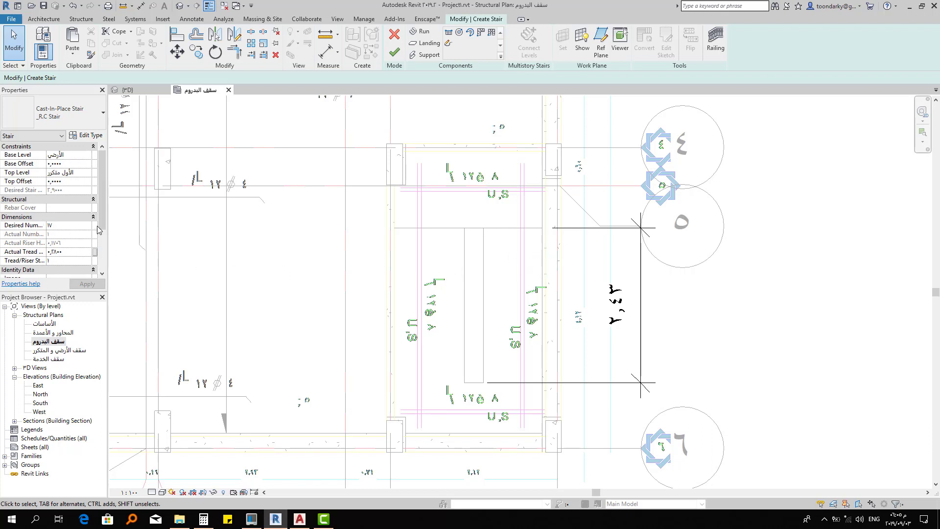
{"action": "left_click", "coordinate": [89, 226]}
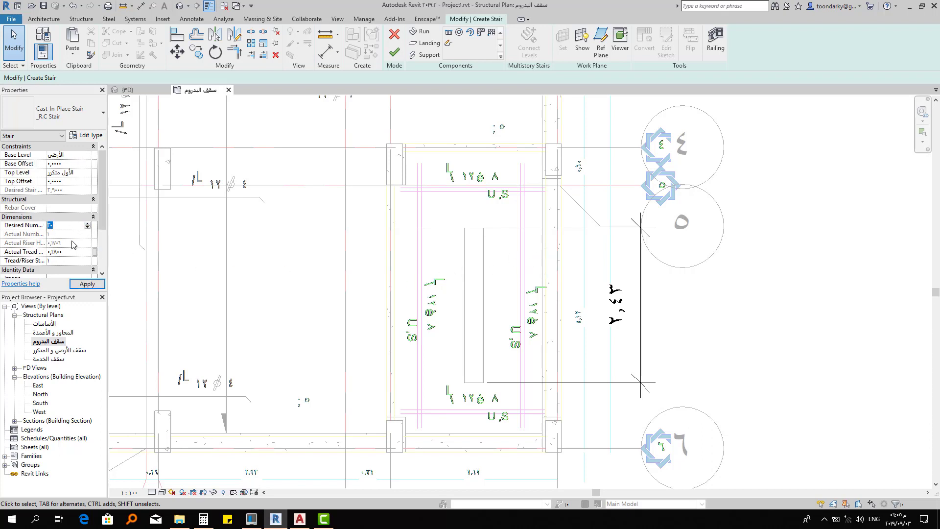
{"action": "type", "text": "٢٠"}
{"action": "key", "text": "Return"}
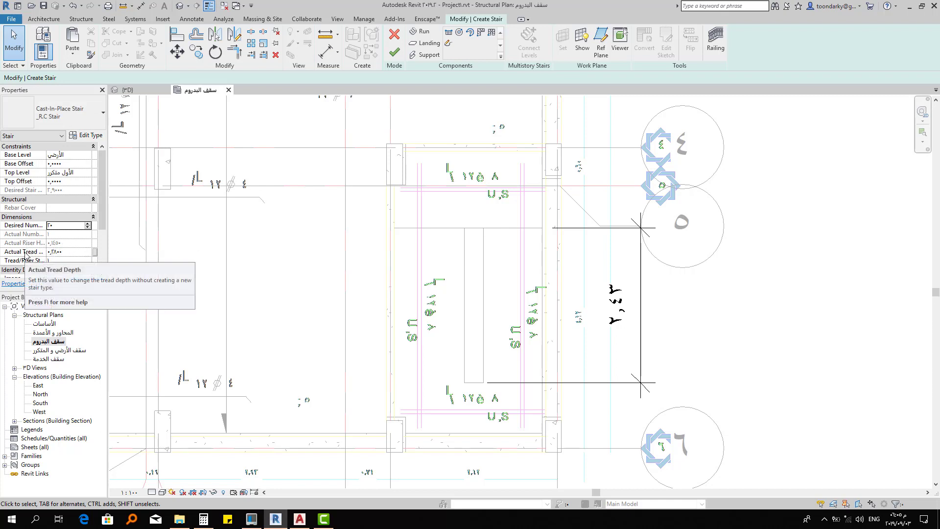
{"action": "left_click", "coordinate": [87, 250]}
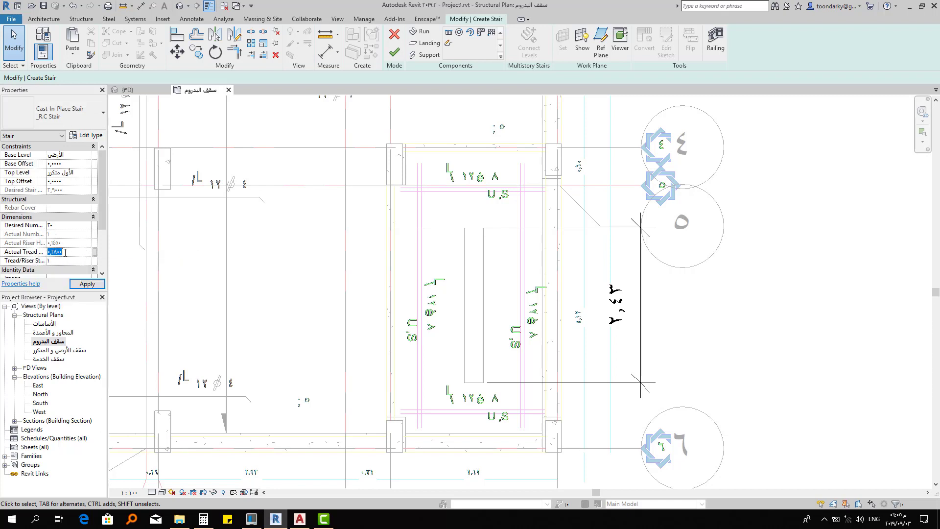
{"action": "type", "text": ".3"}
{"action": "key", "text": "Return"}
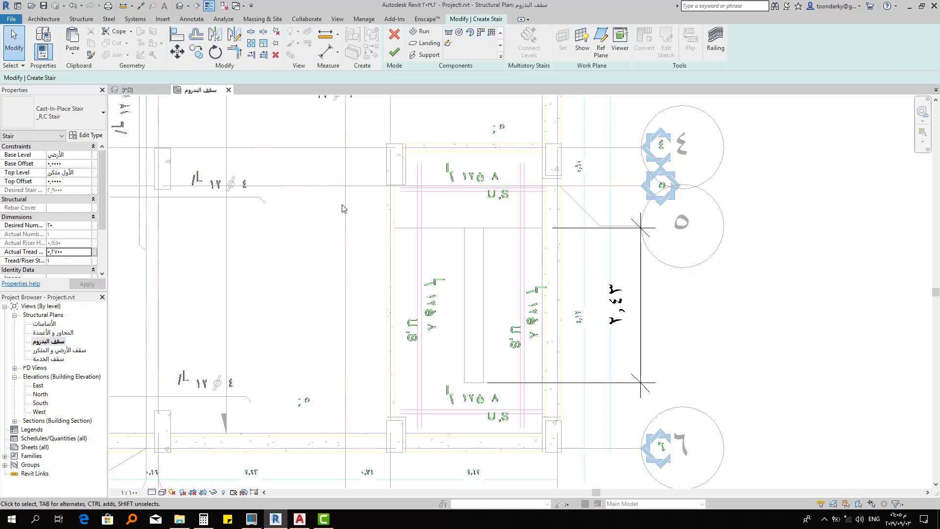
Measure the opening edge to the middle strip (1,10), discard it, and resume Straight runs
{"action": "left_click", "coordinate": [142, 6]}
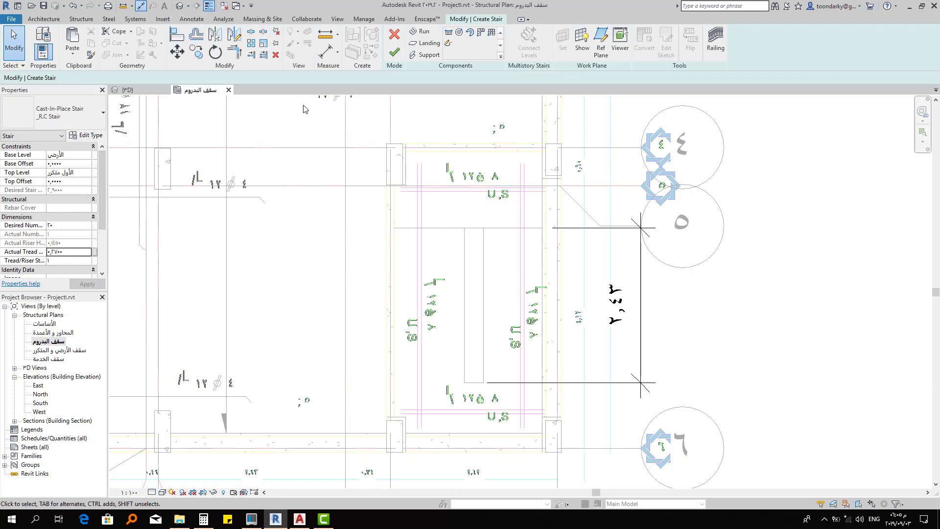
{"action": "left_click", "coordinate": [396, 246]}
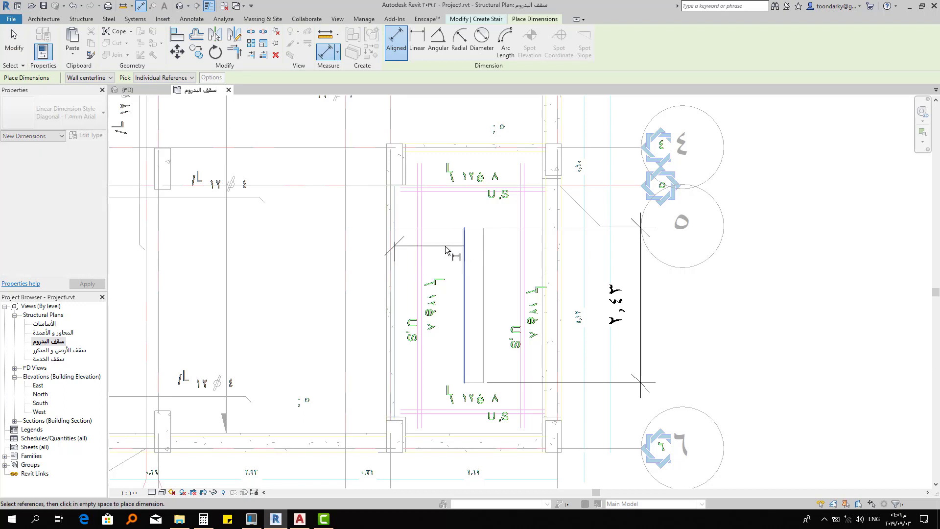
{"action": "left_click", "coordinate": [443, 250]}
{"action": "key", "text": "Escape"}
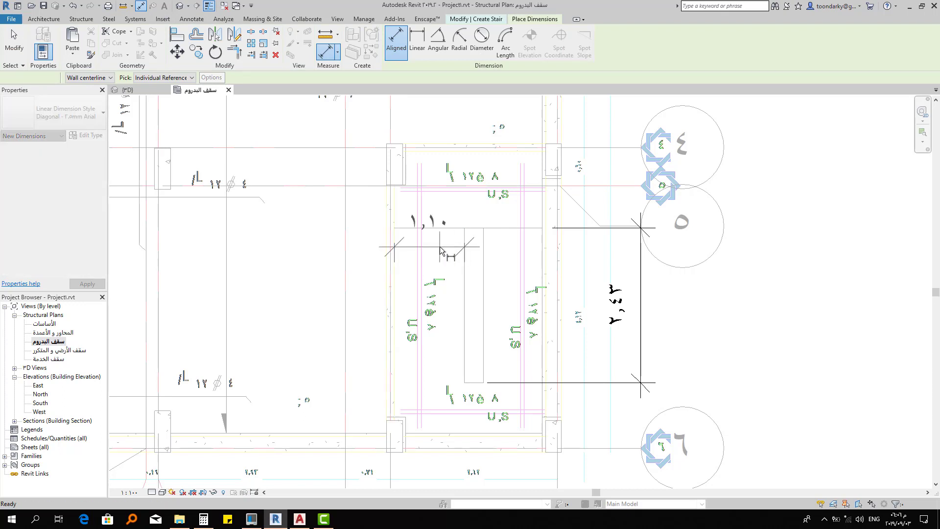
{"action": "key", "text": "Escape"}
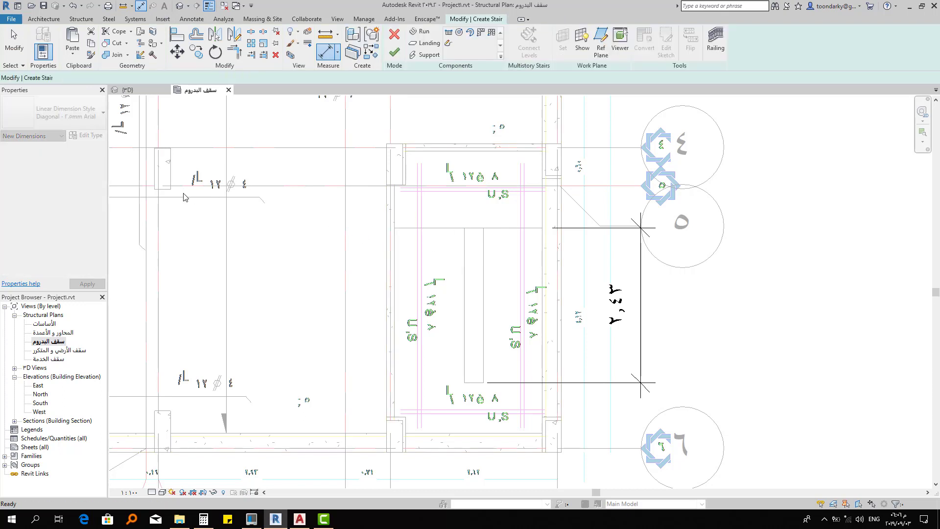
{"action": "key", "text": "d"}
{"action": "key", "text": "i"}
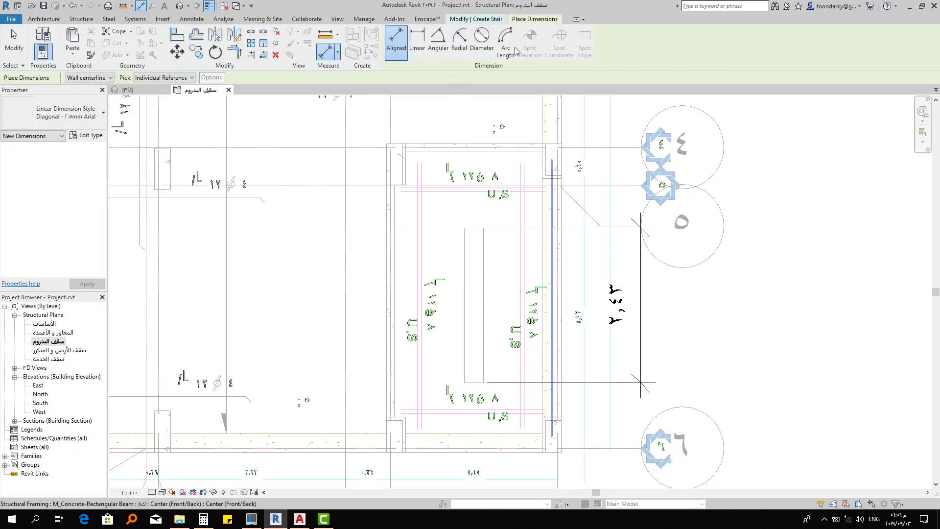
{"action": "left_click", "coordinate": [497, 19]}
{"action": "left_click", "coordinate": [454, 35]}
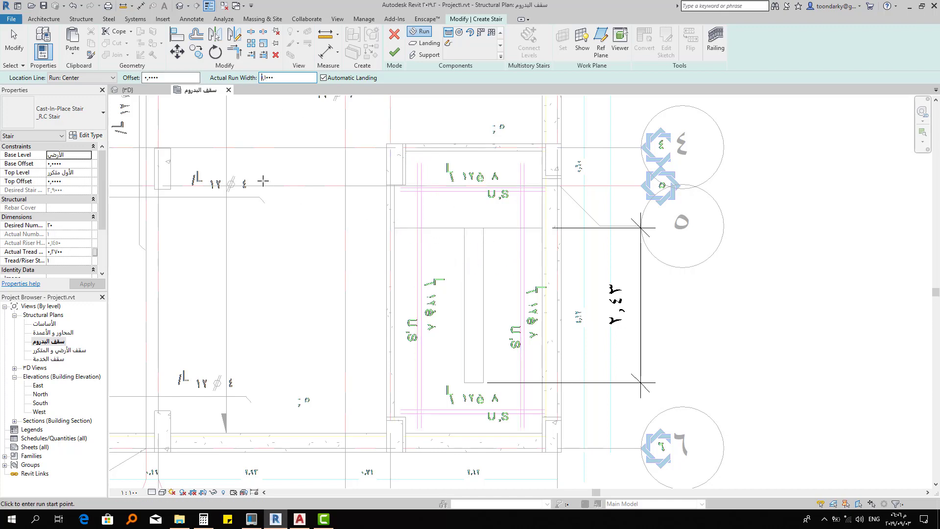
Start the first run at the opening's lower-left corner with the location line set to Run: Right
{"action": "left_click", "coordinate": [67, 78]}
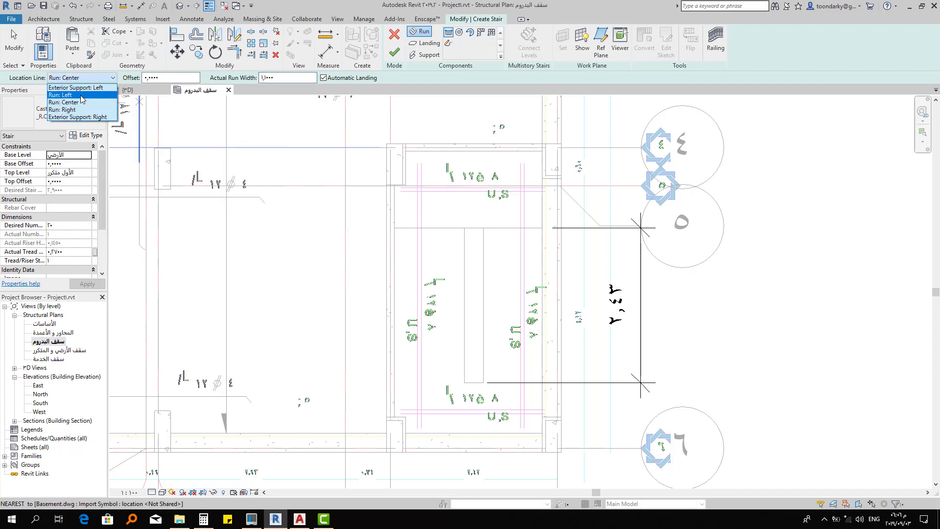
{"action": "left_click", "coordinate": [68, 93]}
{"action": "left_click", "coordinate": [397, 227]}
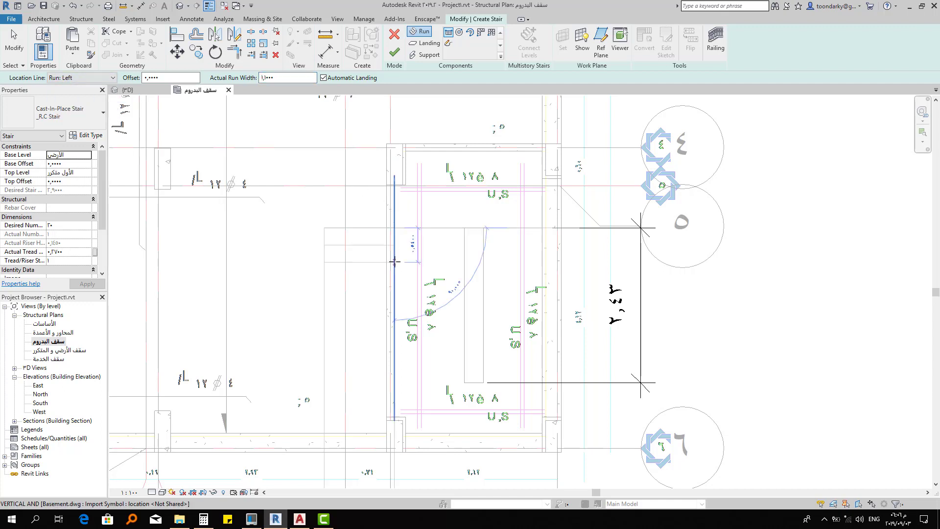
{"action": "left_click", "coordinate": [65, 78]}
{"action": "left_click", "coordinate": [62, 110]}
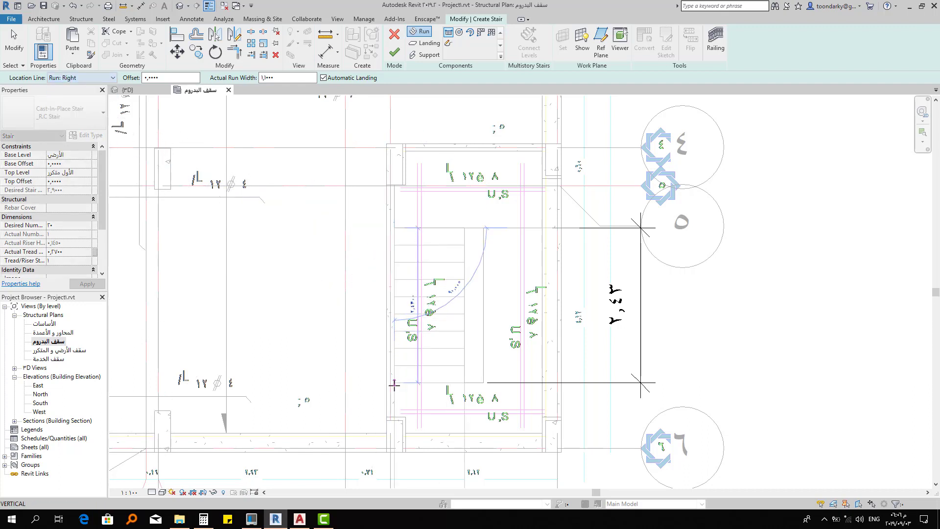
{"action": "scroll", "coordinate": [394, 386], "scroll_direction": "up", "scroll_amount": 2}
End the first run at the opening's bottom and close the stair Type Properties
{"action": "scroll", "coordinate": [395, 385], "scroll_direction": "up", "scroll_amount": 2}
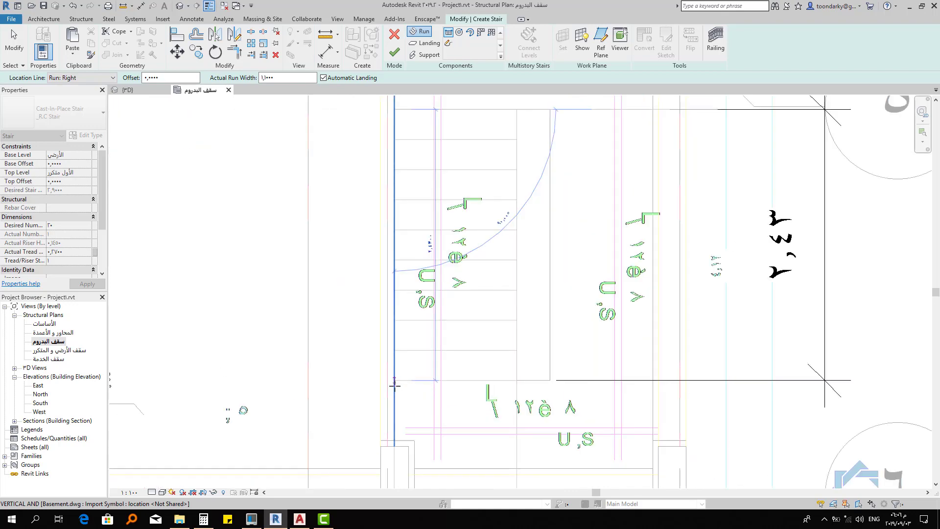
{"action": "scroll", "coordinate": [395, 383], "scroll_direction": "up", "scroll_amount": 2}
{"action": "left_click", "coordinate": [395, 381]}
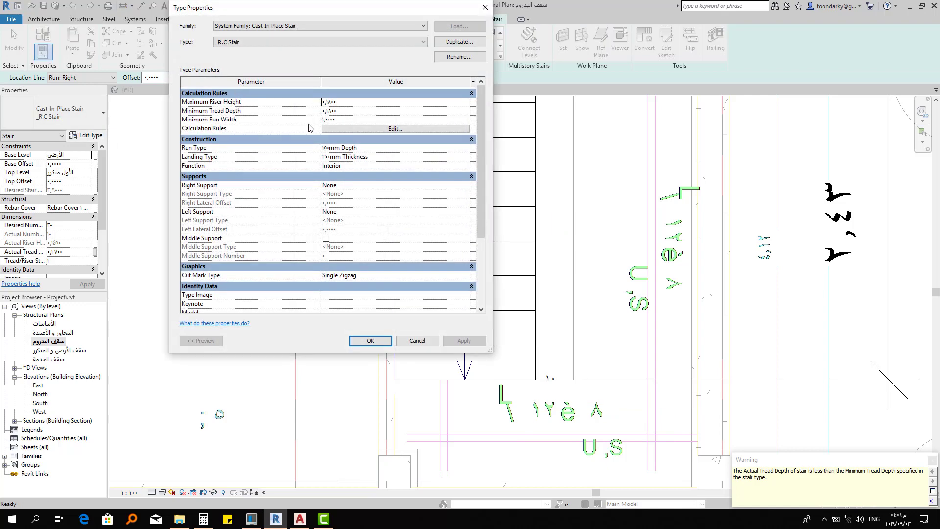
{"action": "left_click", "coordinate": [485, 7]}
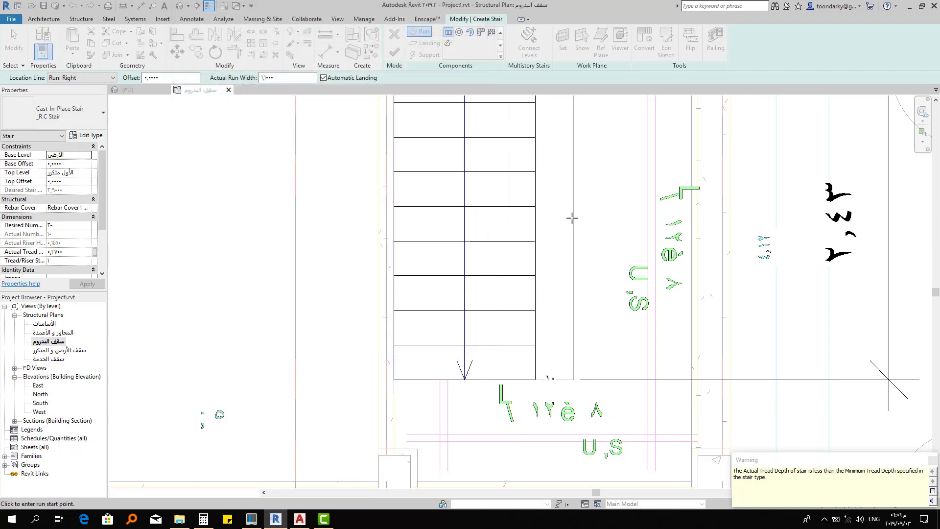
Start the second run beside the first and set its location line to Run: Left
{"action": "scroll", "coordinate": [521, 276], "scroll_direction": "down", "scroll_amount": 1}
{"action": "middle_click_drag", "start_coordinate": [520, 275], "coordinate": [531, 301]}
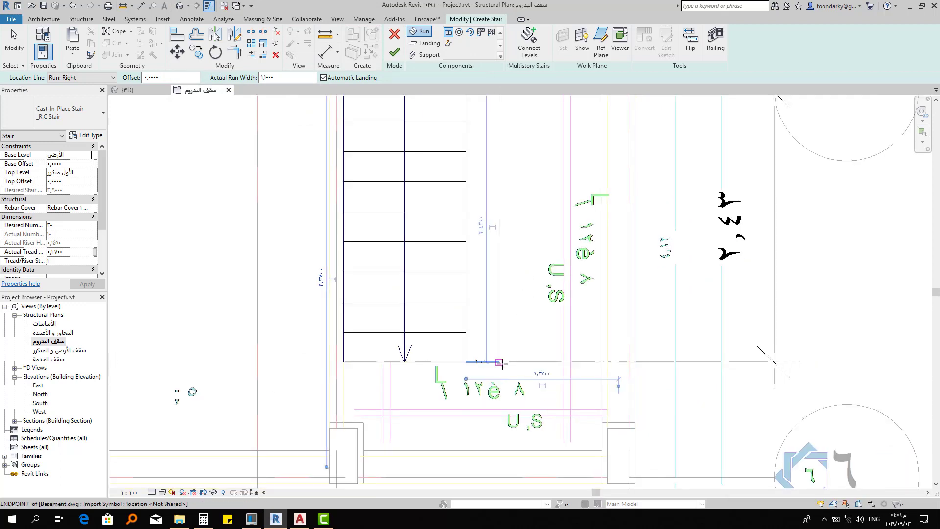
{"action": "left_click", "coordinate": [498, 362]}
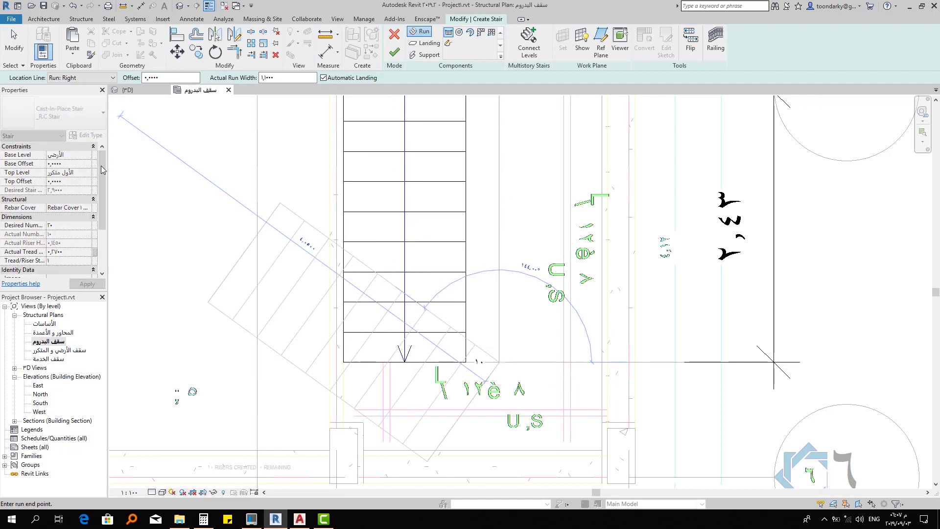
{"action": "left_click", "coordinate": [95, 78]}
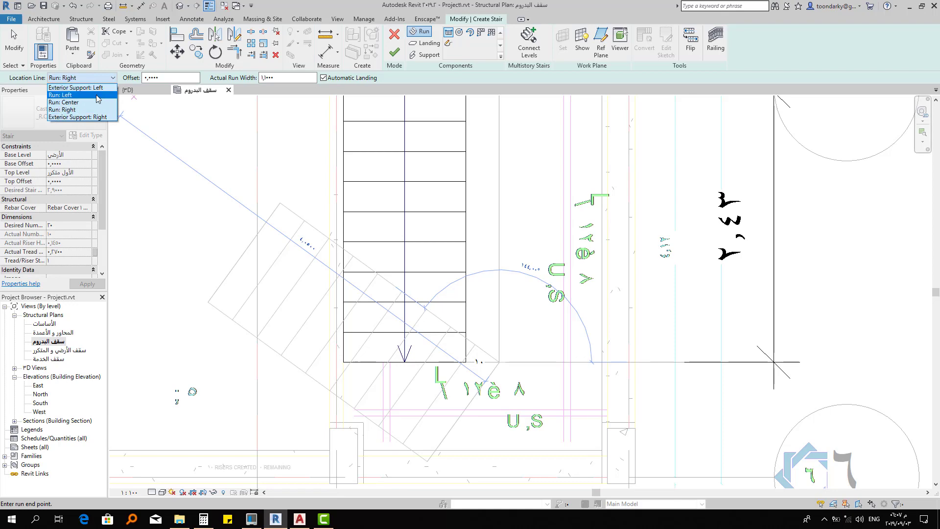
{"action": "left_click", "coordinate": [96, 95]}
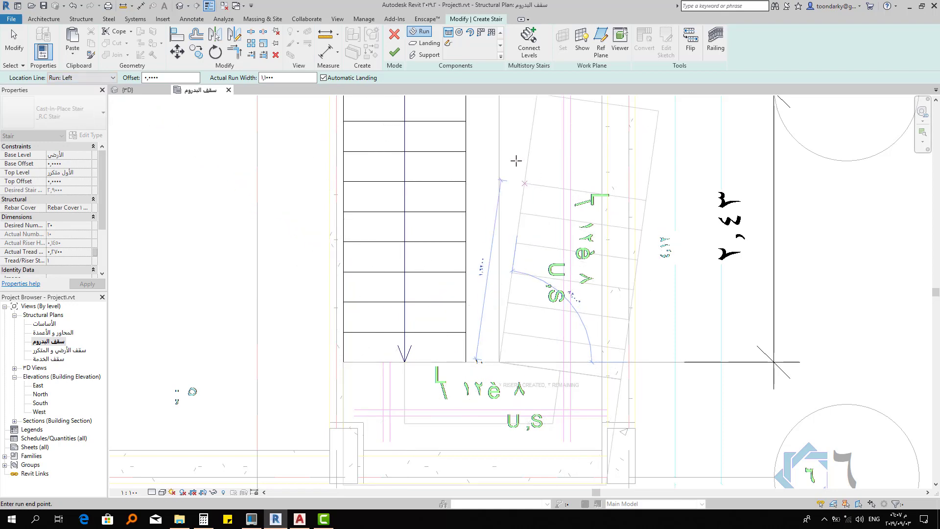
End the second run at the top so a landing joins it to the first
{"action": "scroll", "coordinate": [500, 128], "scroll_direction": "down", "scroll_amount": 1}
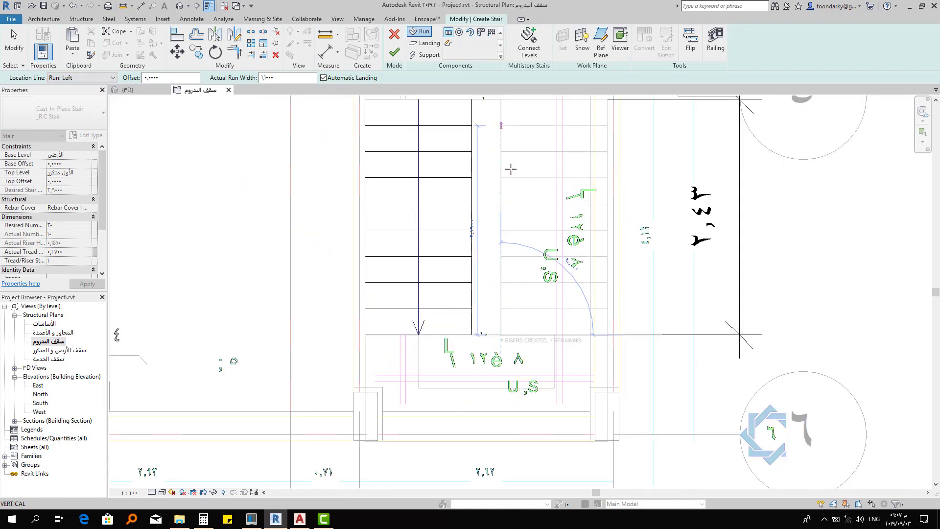
{"action": "scroll", "coordinate": [510, 169], "scroll_direction": "up", "scroll_amount": 1}
{"action": "scroll", "coordinate": [507, 166], "scroll_direction": "up", "scroll_amount": 1}
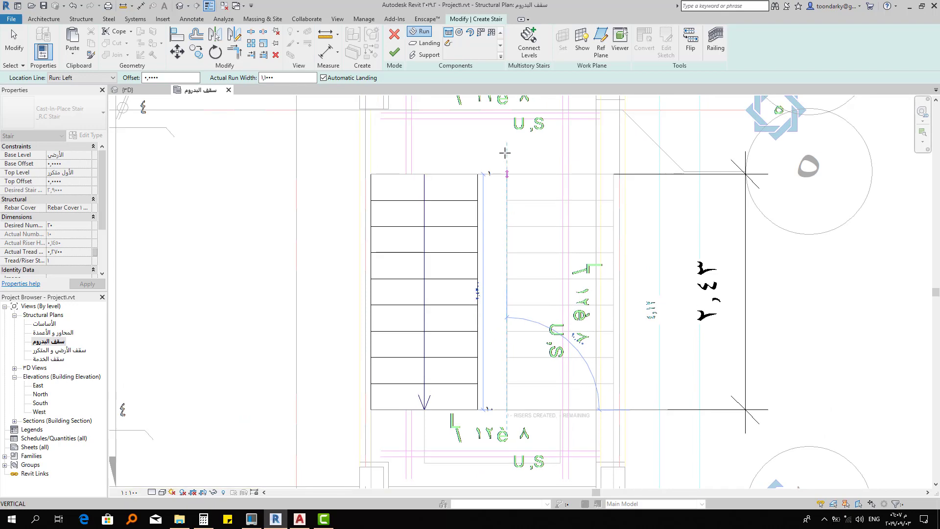
{"action": "left_click", "coordinate": [506, 170]}
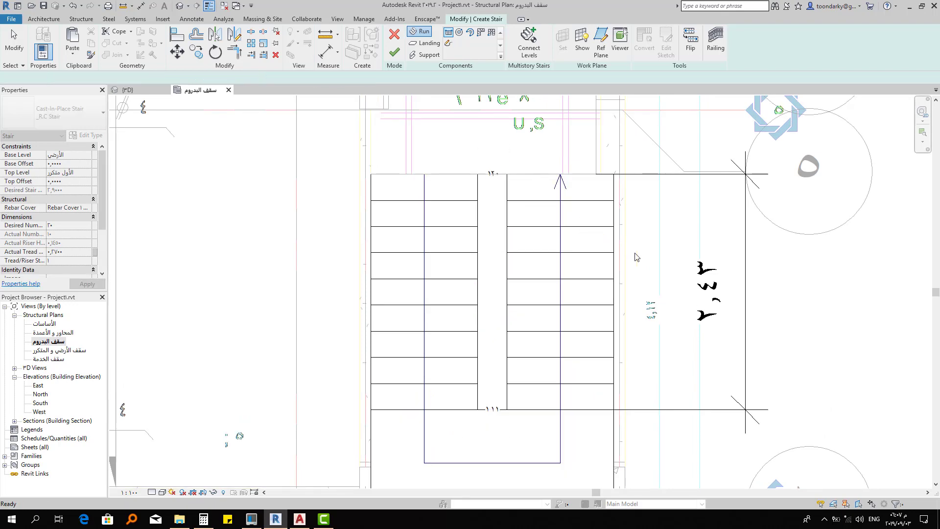
{"action": "scroll", "coordinate": [621, 260], "scroll_direction": "down", "scroll_amount": 1}
{"action": "scroll", "coordinate": [381, 293], "scroll_direction": "down", "scroll_amount": 1}
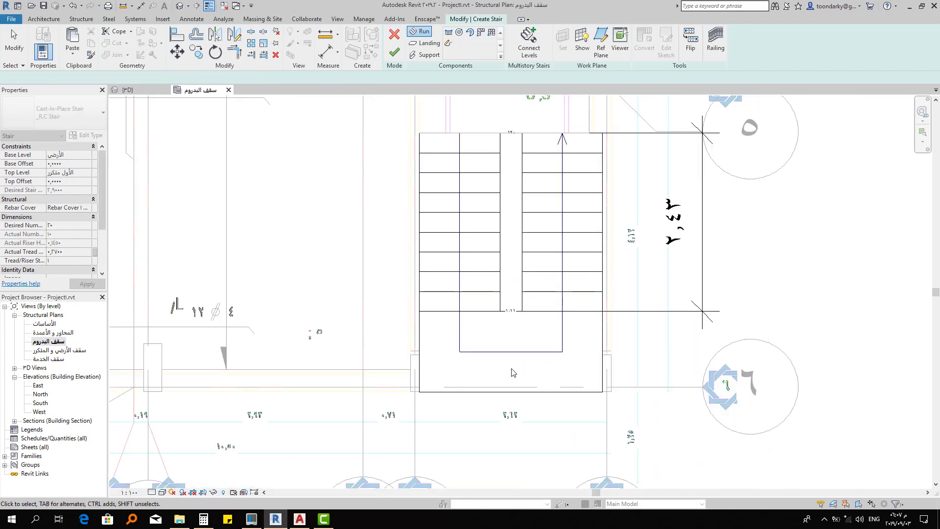
{"action": "scroll", "coordinate": [441, 367], "scroll_direction": "up", "scroll_amount": 1}
{"action": "scroll", "coordinate": [424, 391], "scroll_direction": "up", "scroll_amount": 1}
{"action": "scroll", "coordinate": [425, 392], "scroll_direction": "up", "scroll_amount": 1}
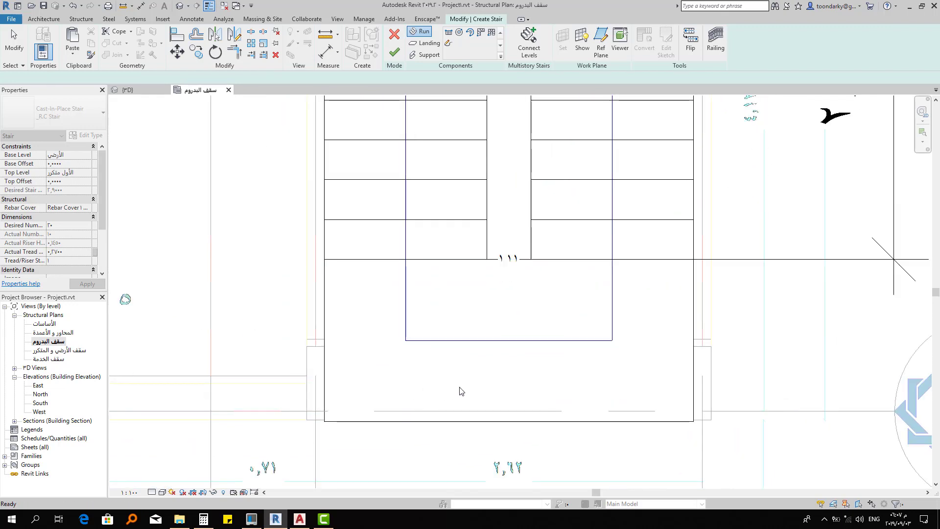
Stop drawing runs and switch the plan's visual style to Wireframe
{"action": "key", "text": "Escape"}
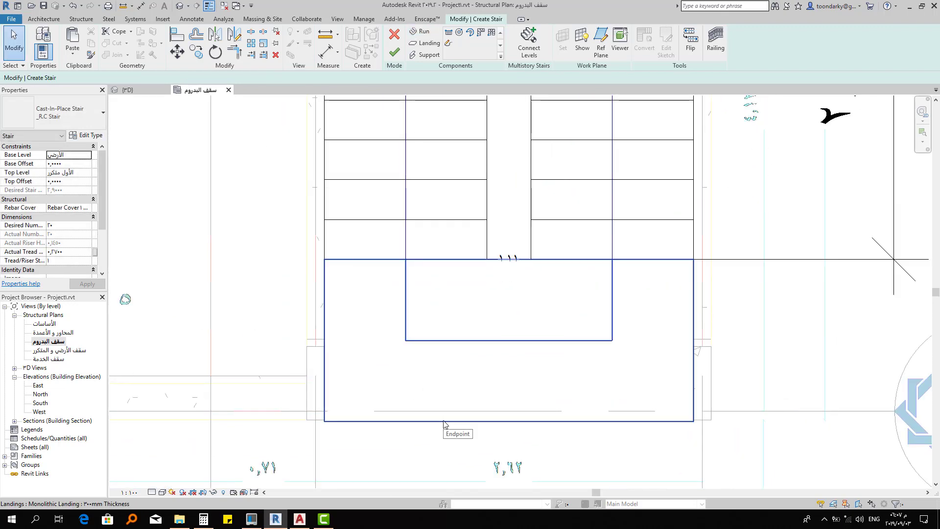
{"action": "left_click", "coordinate": [162, 492]}
{"action": "left_click", "coordinate": [182, 433]}
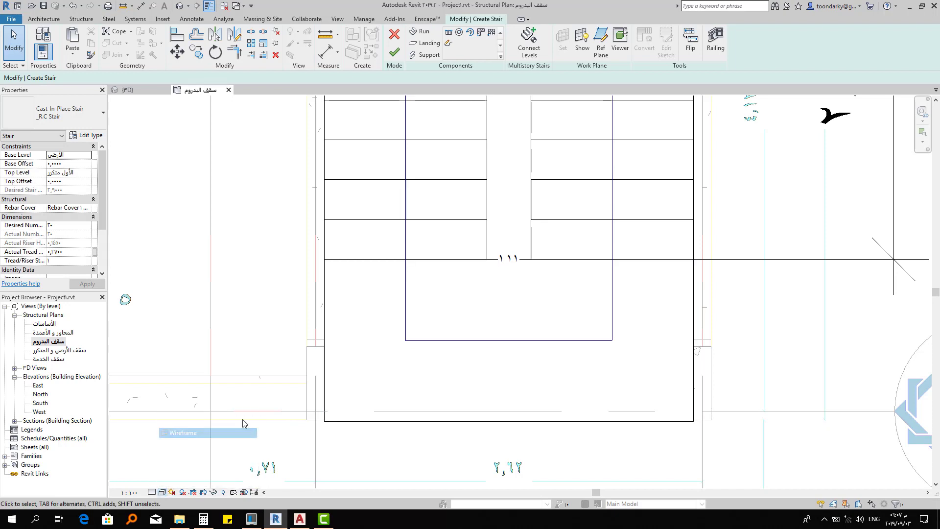
Select the landing and stretch its bottom edge down to the opening's wall line
{"action": "left_click", "coordinate": [554, 431]}
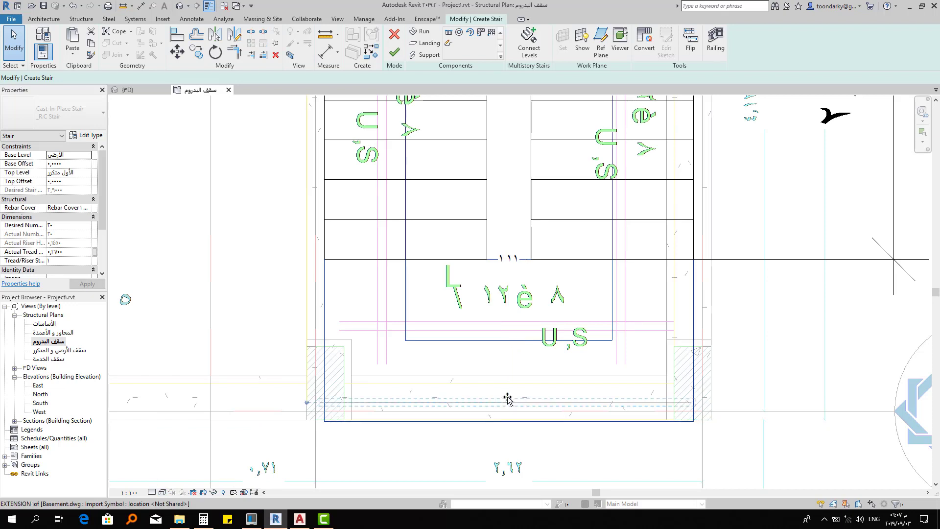
{"action": "left_click", "coordinate": [507, 399]}
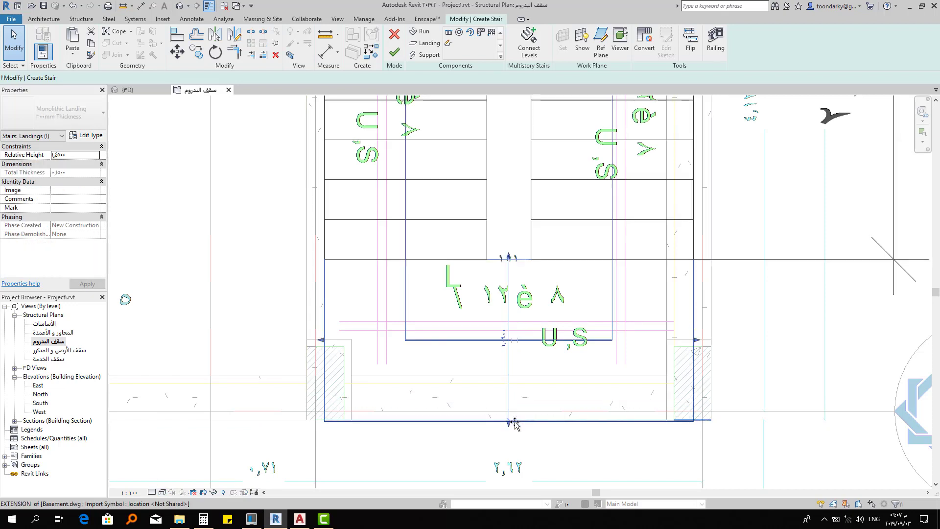
{"action": "left_click_drag", "start_coordinate": [515, 424], "coordinate": [678, 441]}
{"action": "scroll", "coordinate": [685, 431], "scroll_direction": "up", "scroll_amount": 3}
{"action": "scroll", "coordinate": [698, 420], "scroll_direction": "up", "scroll_amount": 3}
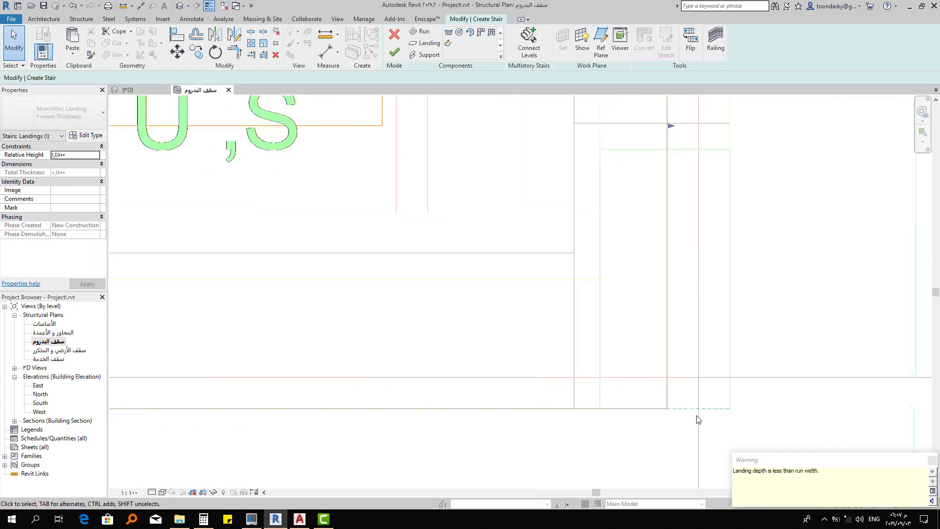
{"action": "scroll", "coordinate": [624, 408], "scroll_direction": "down", "scroll_amount": 3}
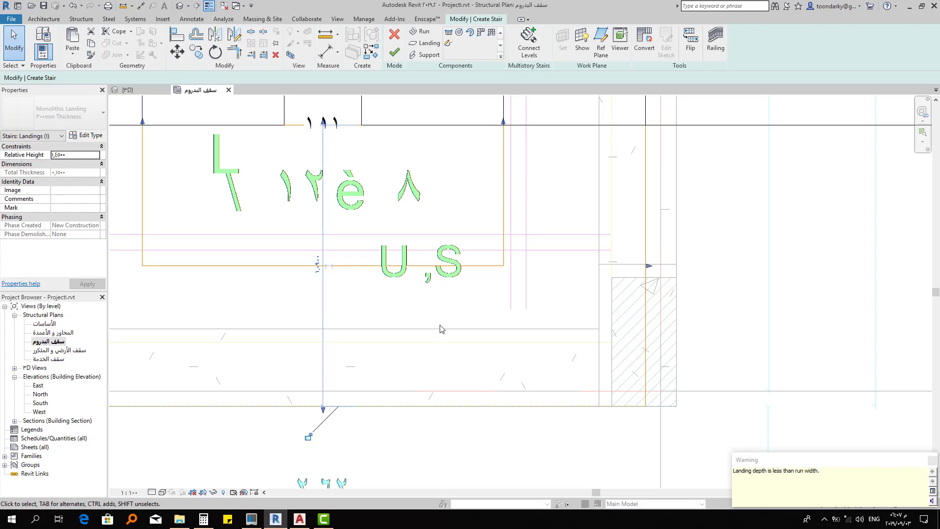
{"action": "scroll", "coordinate": [441, 328], "scroll_direction": "down", "scroll_amount": 1}
{"action": "scroll", "coordinate": [441, 378], "scroll_direction": "down", "scroll_amount": 2}
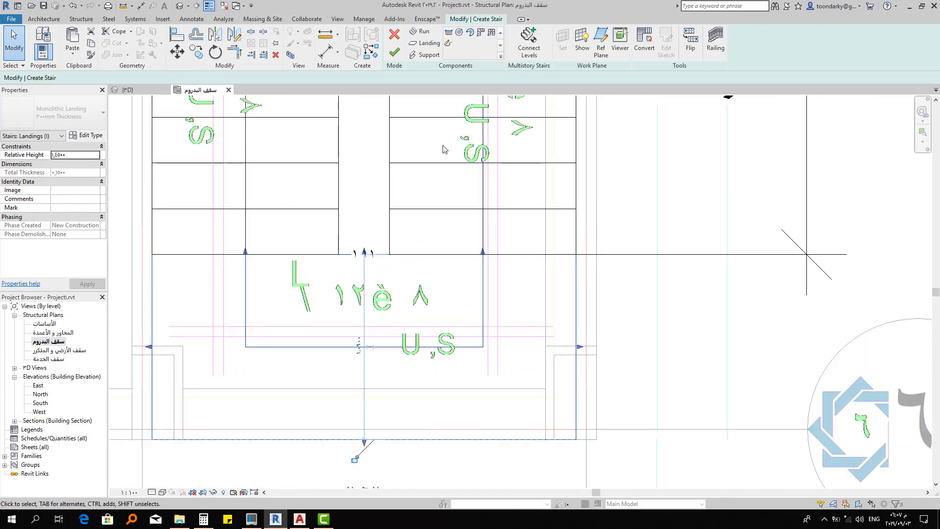
{"action": "scroll", "coordinate": [439, 298], "scroll_direction": "down", "scroll_amount": 1}
{"action": "scroll", "coordinate": [431, 261], "scroll_direction": "down", "scroll_amount": 1}
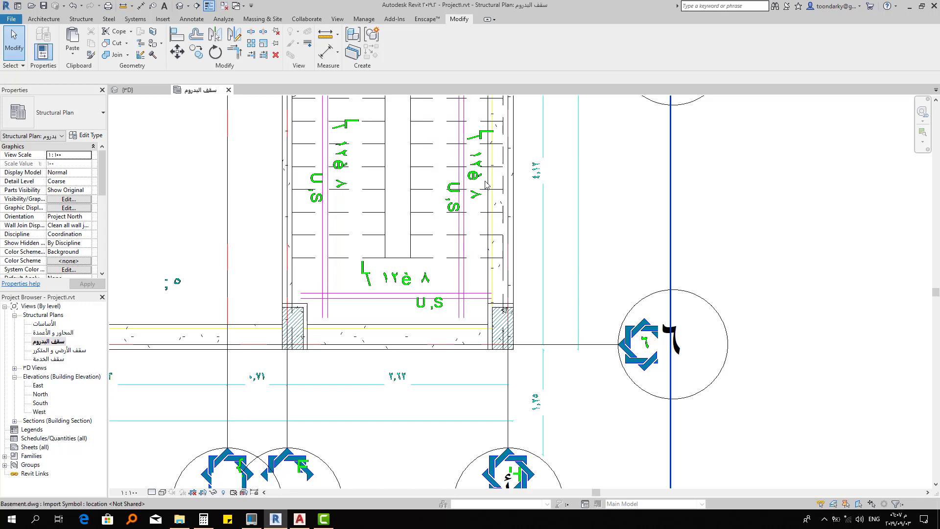
Draw a section line from above the stair opening to below it, cutting through both runs
{"action": "scroll", "coordinate": [483, 215], "scroll_direction": "down", "scroll_amount": 2}
{"action": "mouse_move", "coordinate": [245, 112]}
{"action": "middle_mouse_down"}
{"action": "mouse_move", "coordinate": [234, 9]}
{"action": "mouse_move", "coordinate": [194, 9]}
{"action": "middle_mouse_up"}
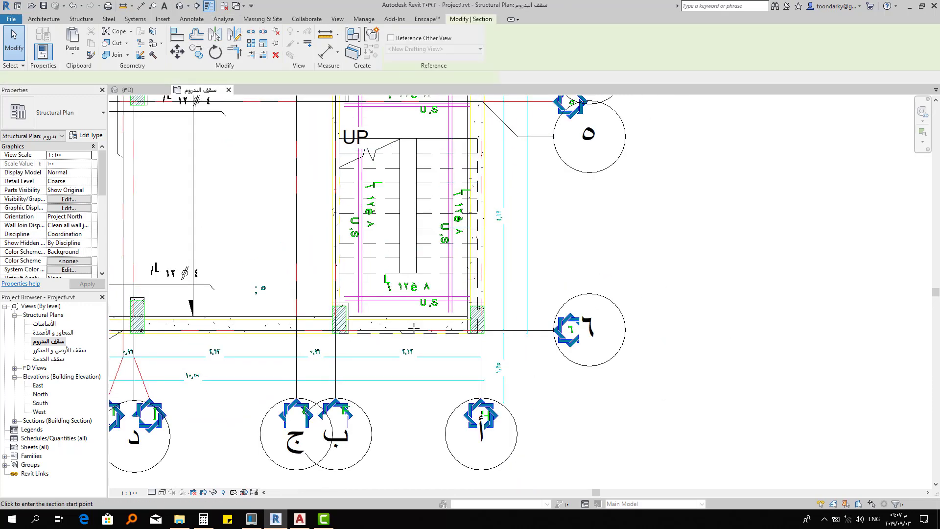
{"action": "left_click", "coordinate": [372, 347]}
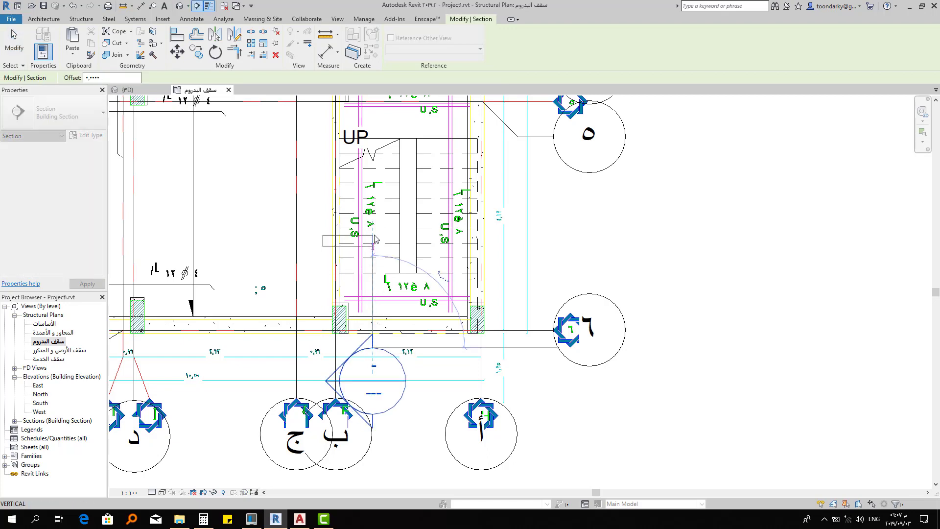
{"action": "key", "text": "Escape"}
{"action": "middle_click_drag", "start_coordinate": [376, 98], "coordinate": [394, 158]}
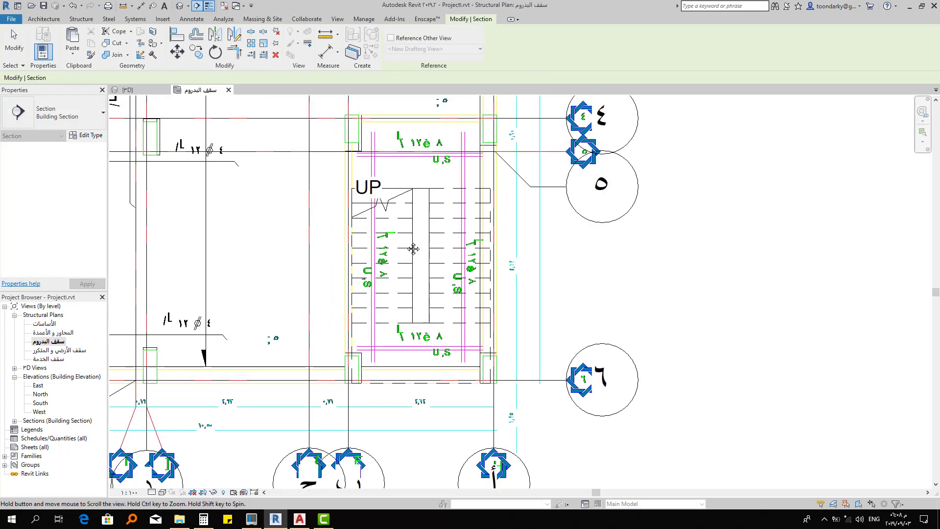
{"action": "left_click", "coordinate": [390, 100]}
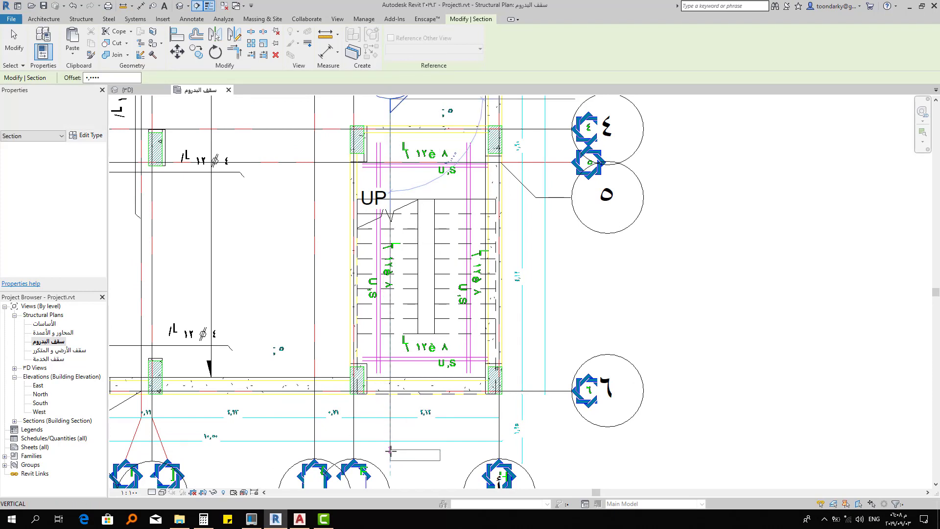
{"action": "left_click", "coordinate": [387, 391]}
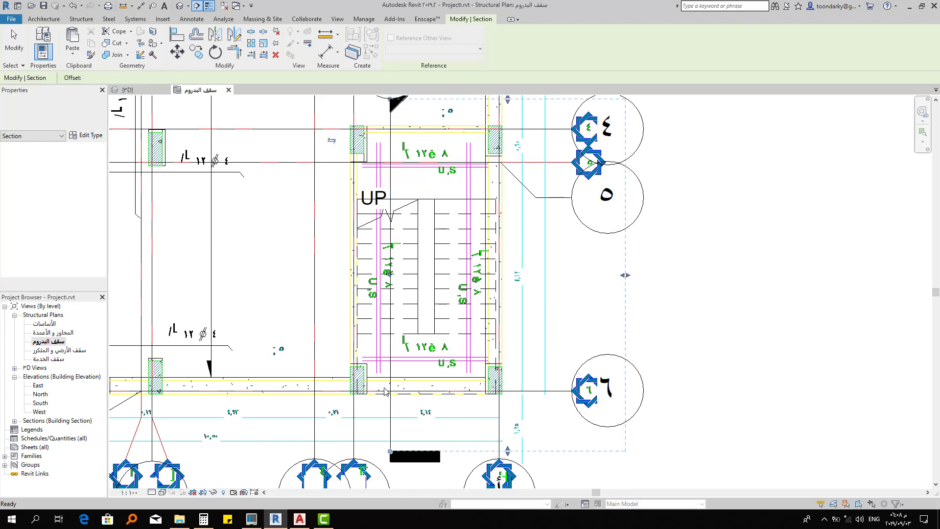
{"action": "key", "text": "Escape"}
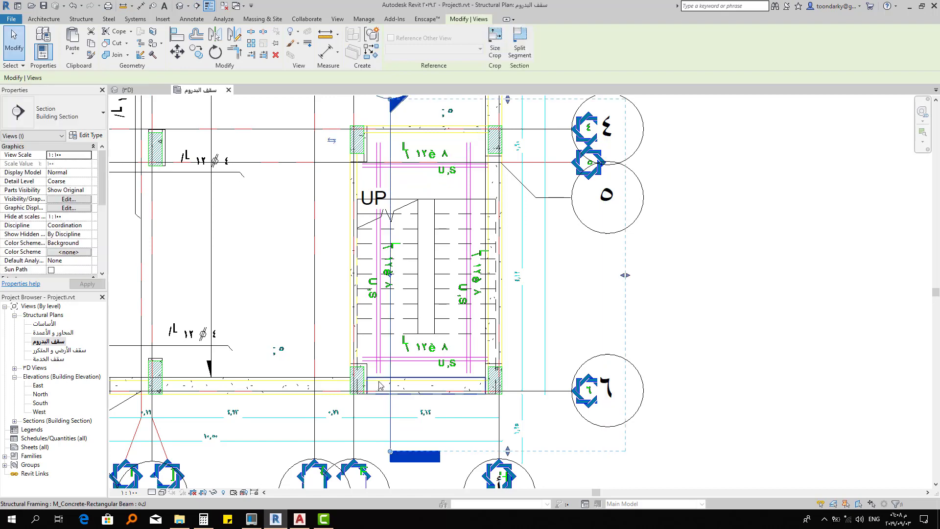
{"action": "key", "text": "Escape"}
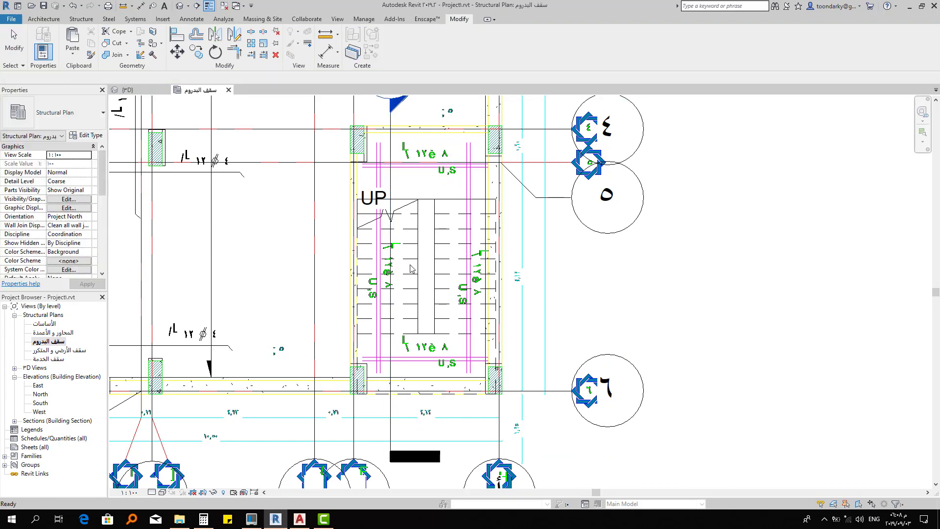
{"action": "middle_click_drag", "start_coordinate": [416, 230], "coordinate": [397, 307]}
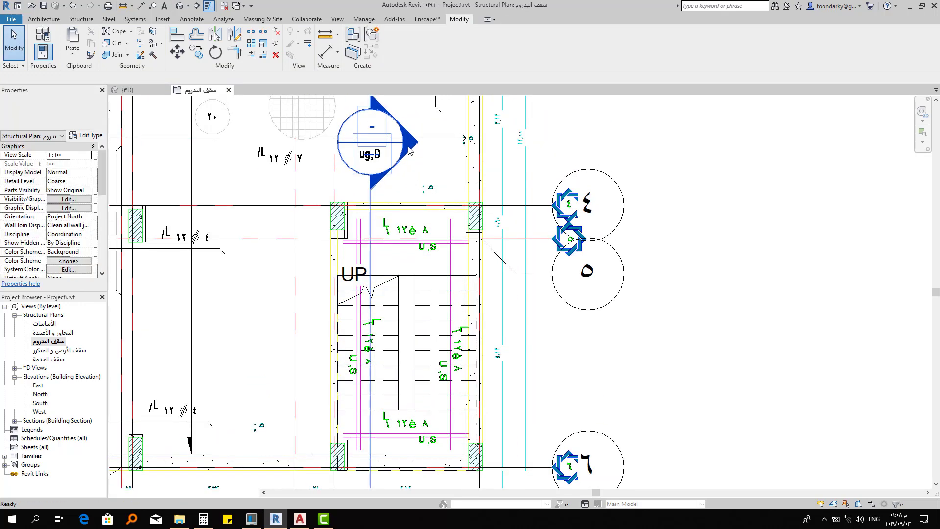
Open Section 3, delete the lower and upper flight railings, then return to the سقف البدروم plan
{"action": "double_click", "coordinate": [409, 151]}
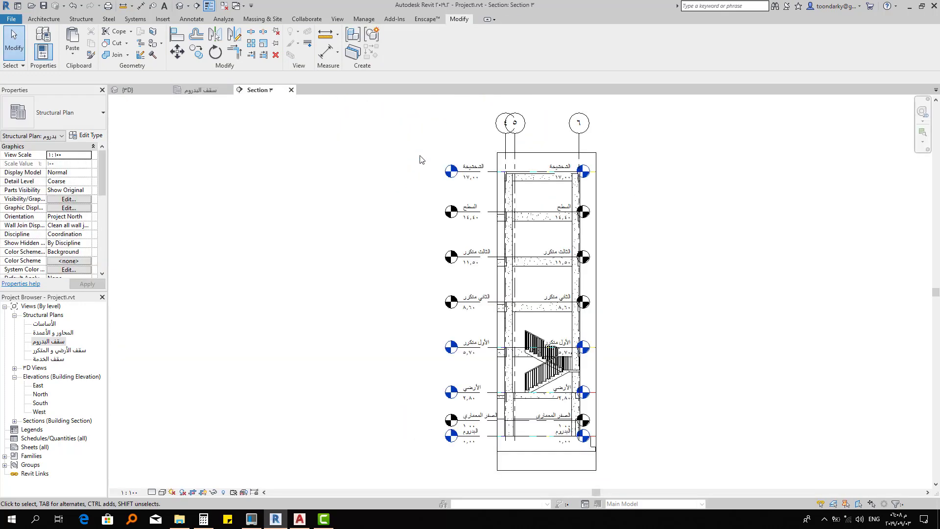
{"action": "scroll", "coordinate": [544, 405], "scroll_direction": "up", "scroll_amount": 4}
{"action": "scroll", "coordinate": [539, 392], "scroll_direction": "up", "scroll_amount": 2}
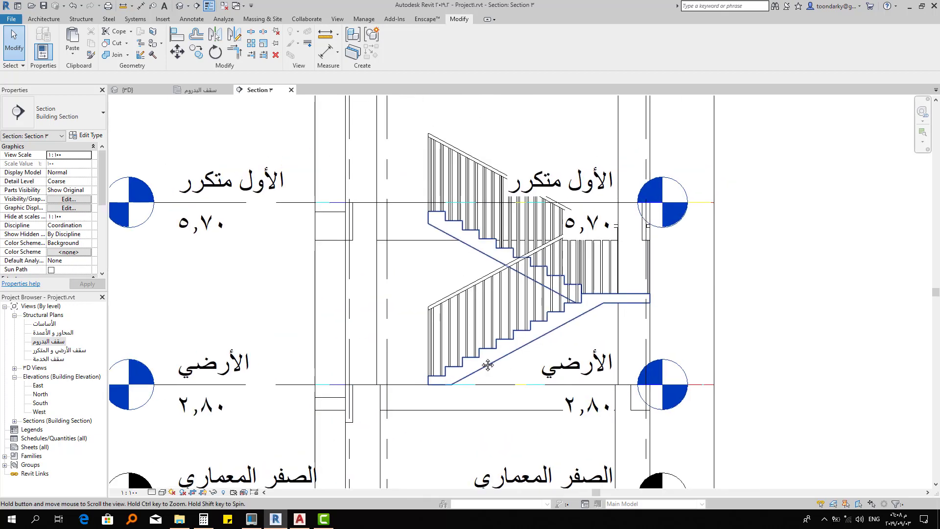
{"action": "scroll", "coordinate": [486, 307], "scroll_direction": "up", "scroll_amount": 1}
{"action": "left_click", "coordinate": [486, 307]}
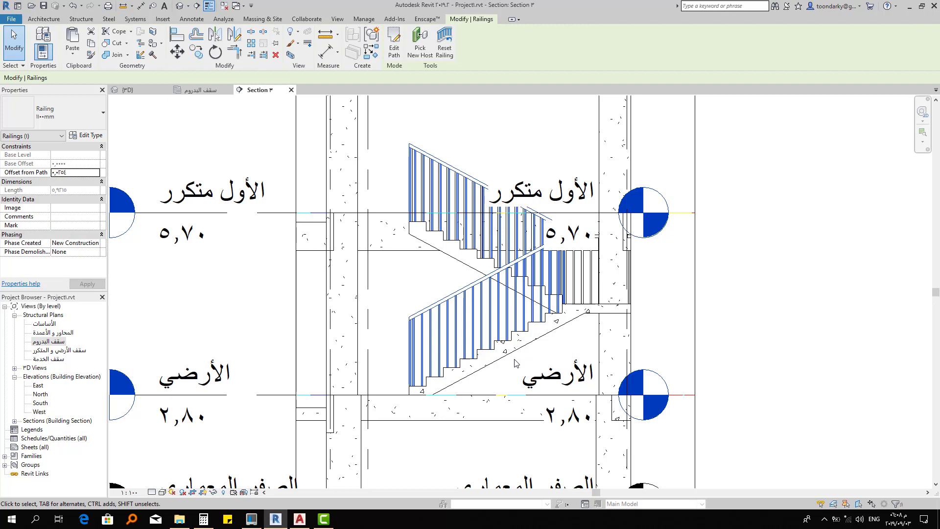
{"action": "key", "text": "Delete"}
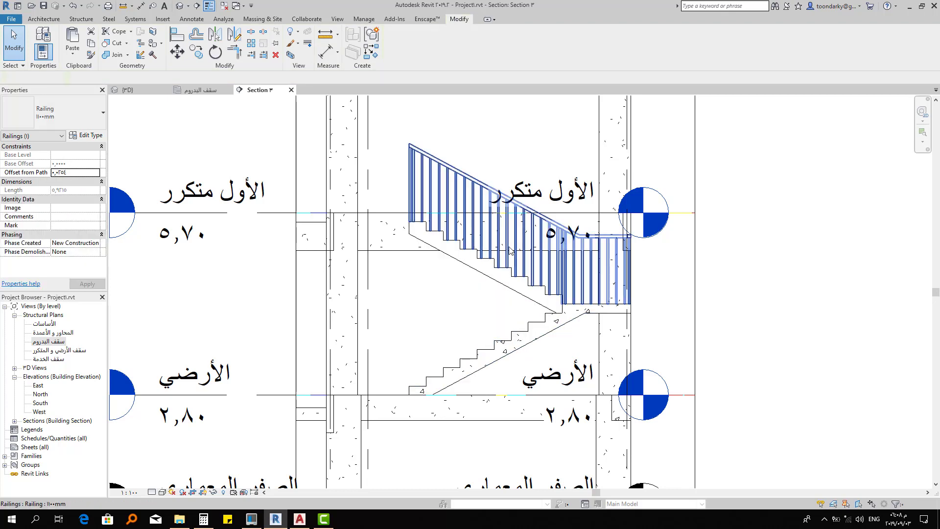
{"action": "key", "text": "Delete"}
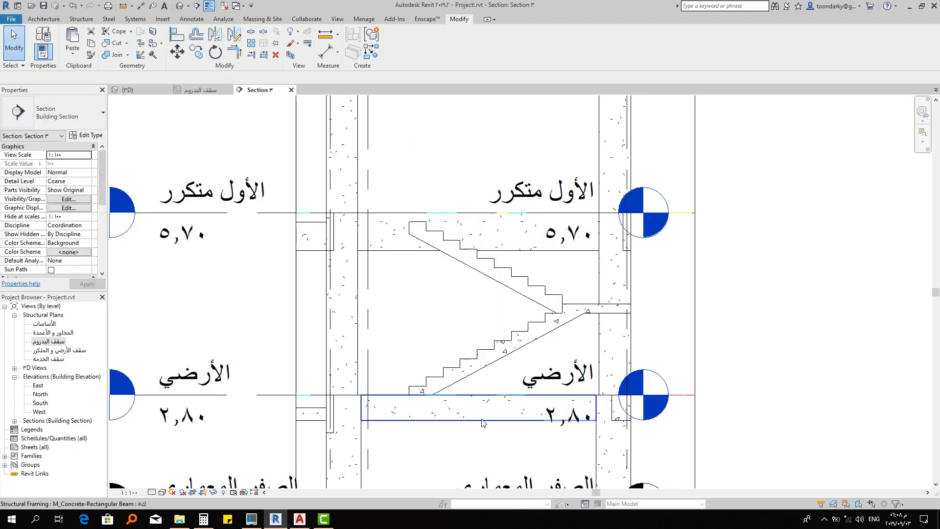
{"action": "scroll", "coordinate": [403, 293], "scroll_direction": "up", "scroll_amount": 2}
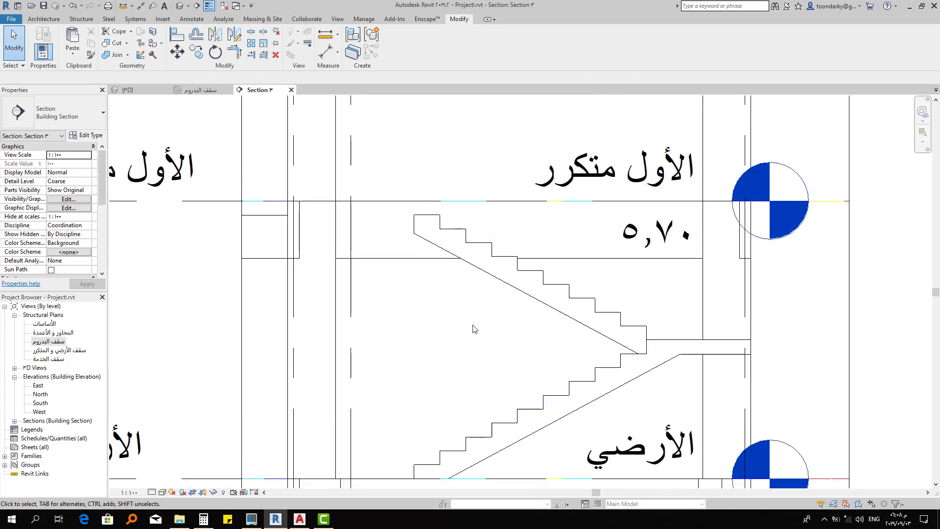
{"action": "scroll", "coordinate": [475, 328], "scroll_direction": "up", "scroll_amount": 2}
{"action": "middle_click_drag", "start_coordinate": [415, 412], "coordinate": [436, 370]}
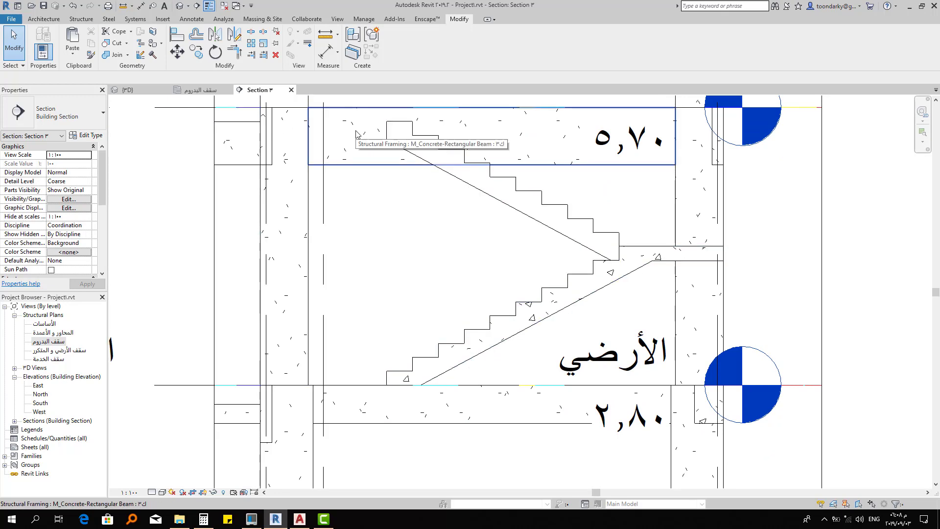
{"action": "key", "text": "ctrl+Tab"}
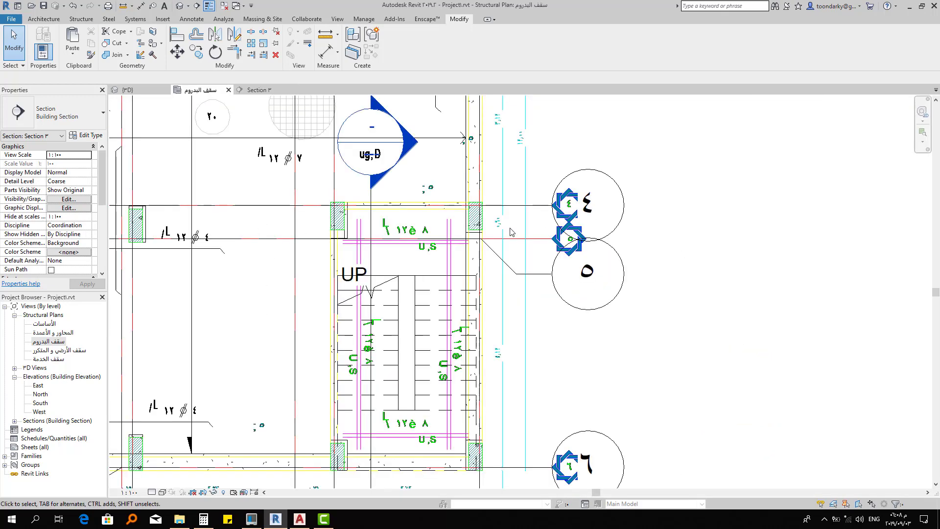
Start a new structural floor and choose Line for its boundary sketch
{"action": "scroll", "coordinate": [382, 260], "scroll_direction": "up", "scroll_amount": 1}
{"action": "scroll", "coordinate": [382, 260], "scroll_direction": "up", "scroll_amount": 3}
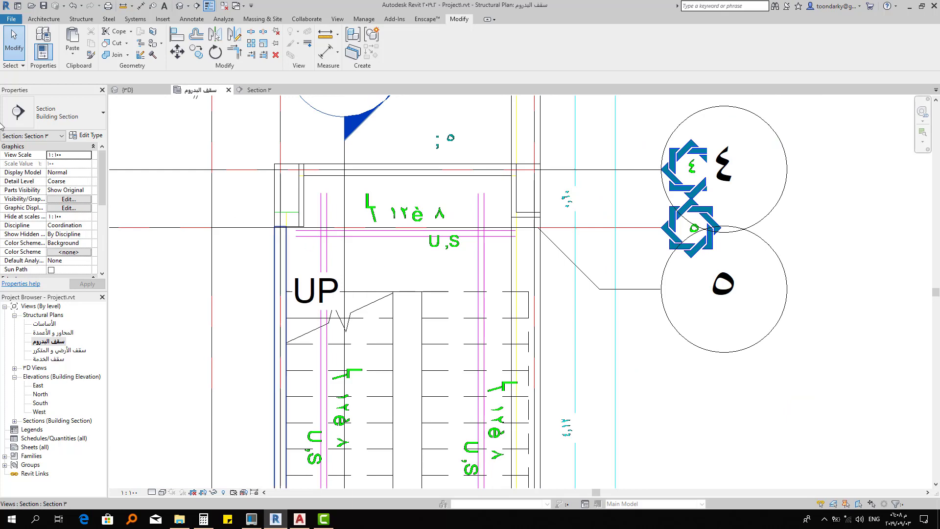
{"action": "left_click", "coordinate": [82, 19]}
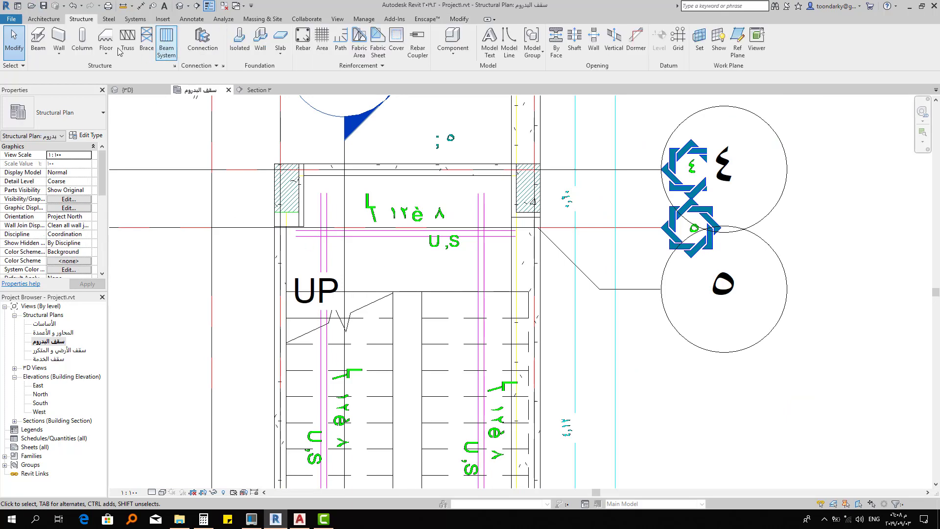
{"action": "left_click", "coordinate": [105, 39]}
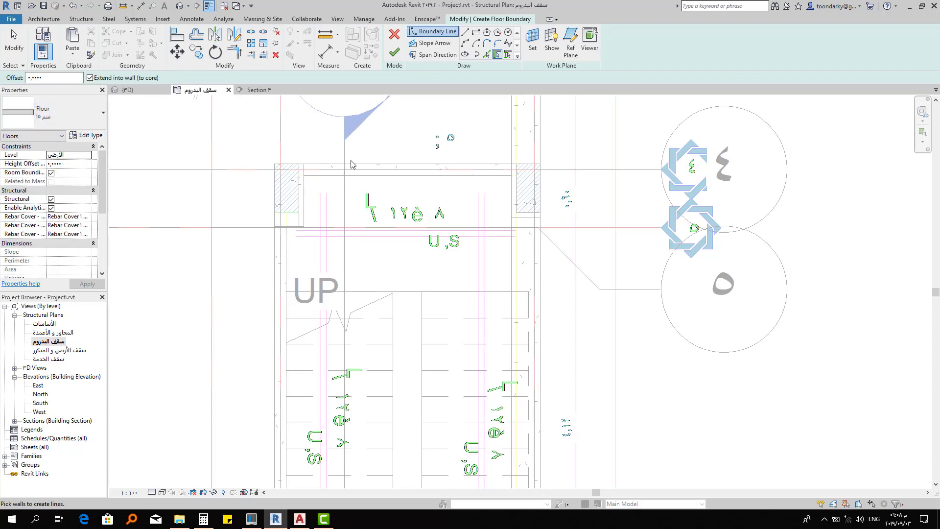
{"action": "left_click", "coordinate": [466, 33]}
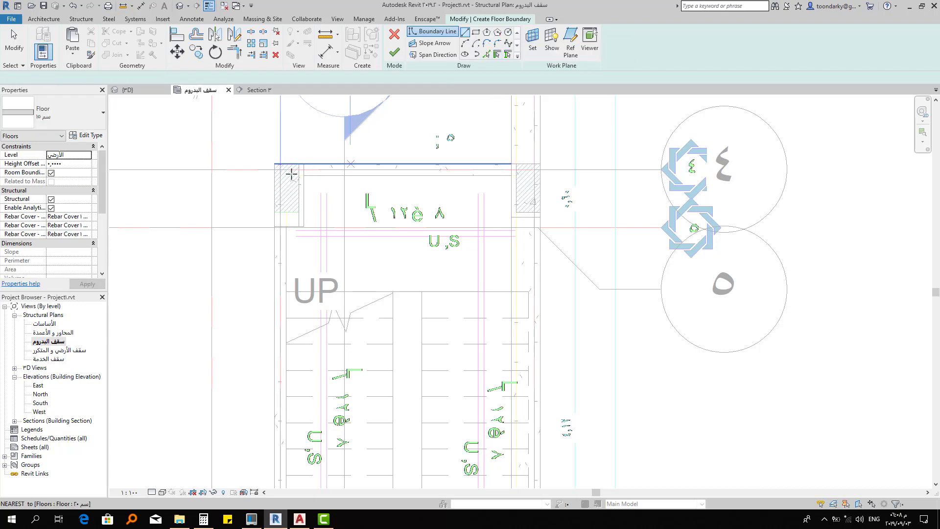
Sketch the slab boundary from the column corner across to the right column and wall end
{"action": "scroll", "coordinate": [292, 177], "scroll_direction": "up", "scroll_amount": 2}
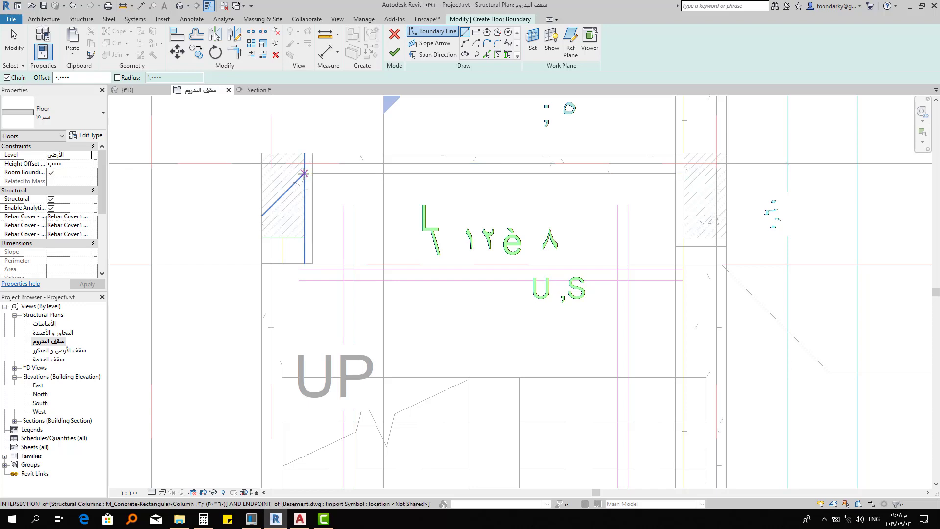
{"action": "left_click", "coordinate": [304, 174]}
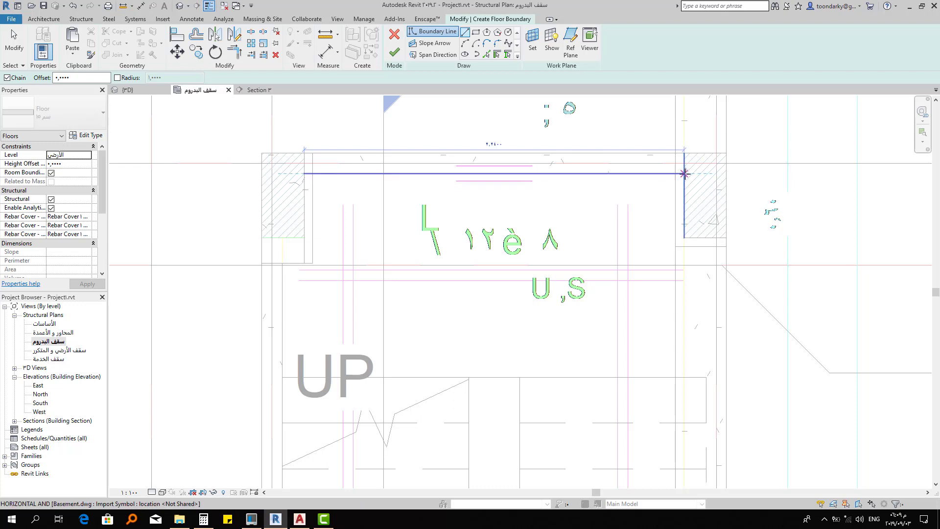
{"action": "left_click", "coordinate": [675, 174]}
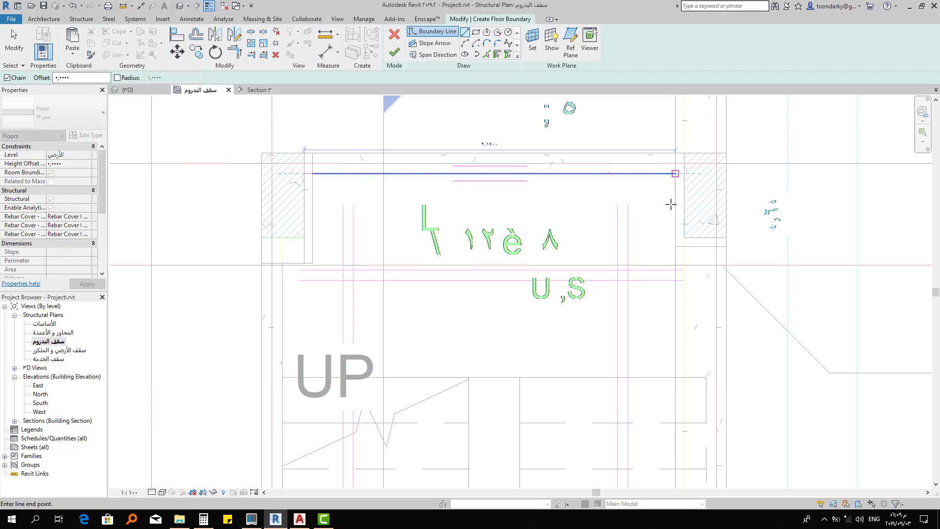
{"action": "left_click", "coordinate": [675, 246]}
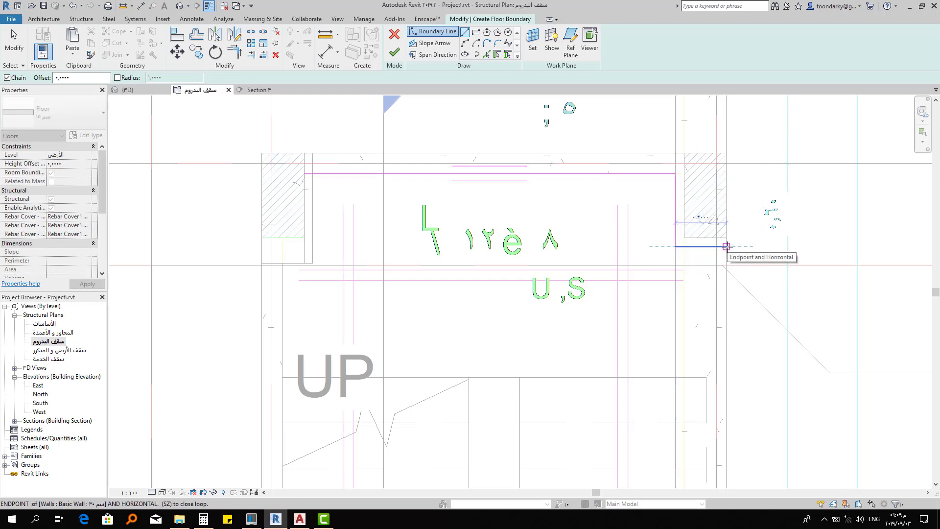
{"action": "left_click", "coordinate": [725, 246]}
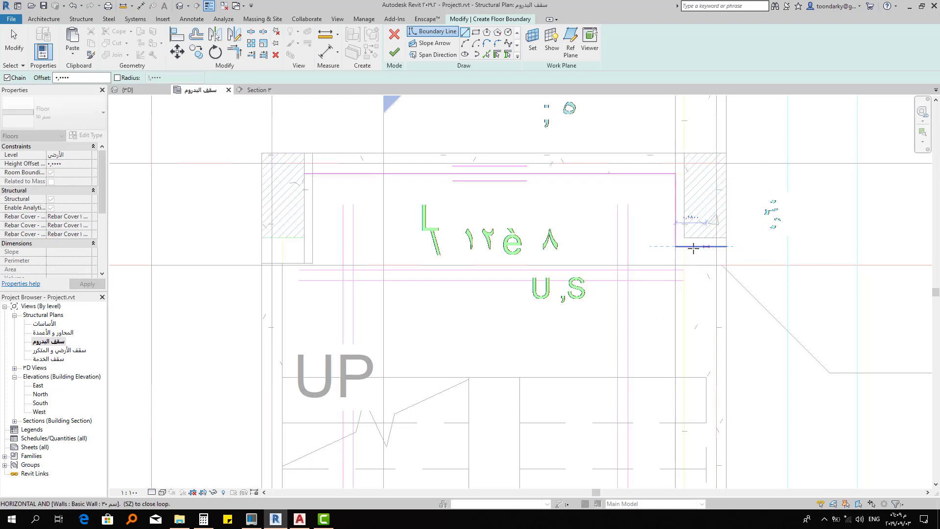
{"action": "scroll", "coordinate": [708, 248], "scroll_direction": "down", "scroll_amount": 1}
{"action": "scroll", "coordinate": [708, 248], "scroll_direction": "down", "scroll_amount": 2}
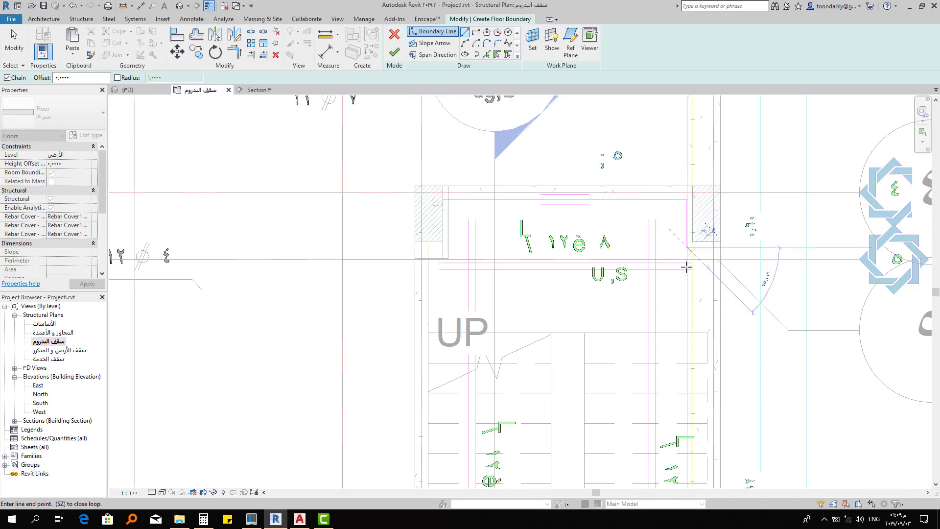
{"action": "middle_click_drag", "start_coordinate": [691, 290], "coordinate": [685, 200]}
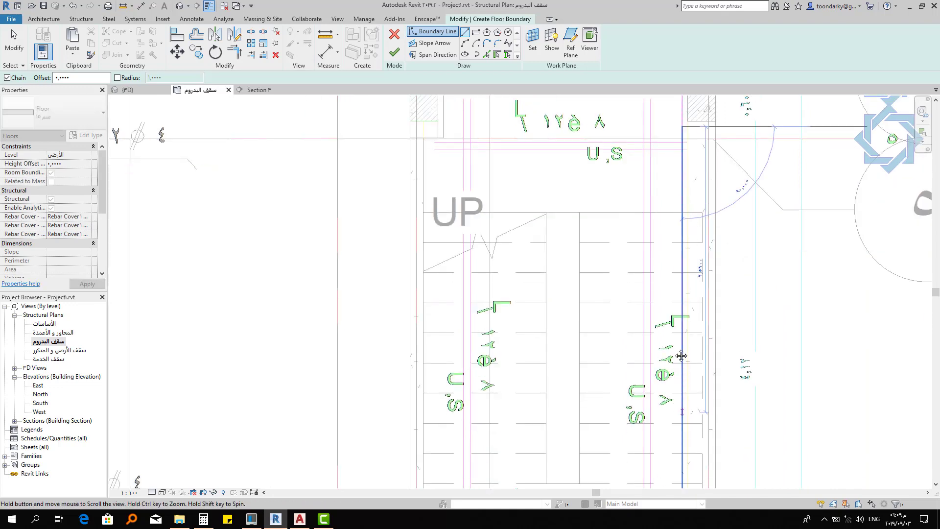
{"action": "middle_click_drag", "start_coordinate": [680, 355], "coordinate": [675, 197]}
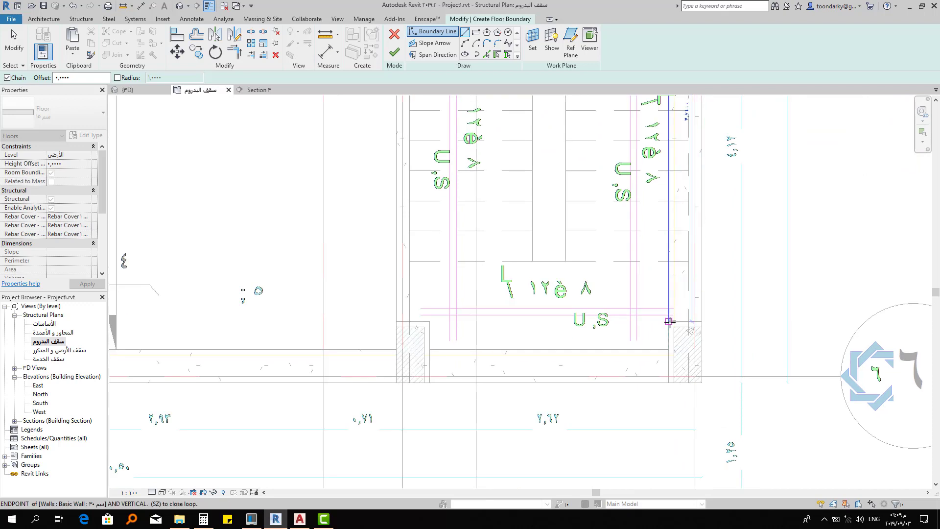
Continue the boundary down the stair's right side, across the opening, and up to the top beam
{"action": "left_click", "coordinate": [668, 382]}
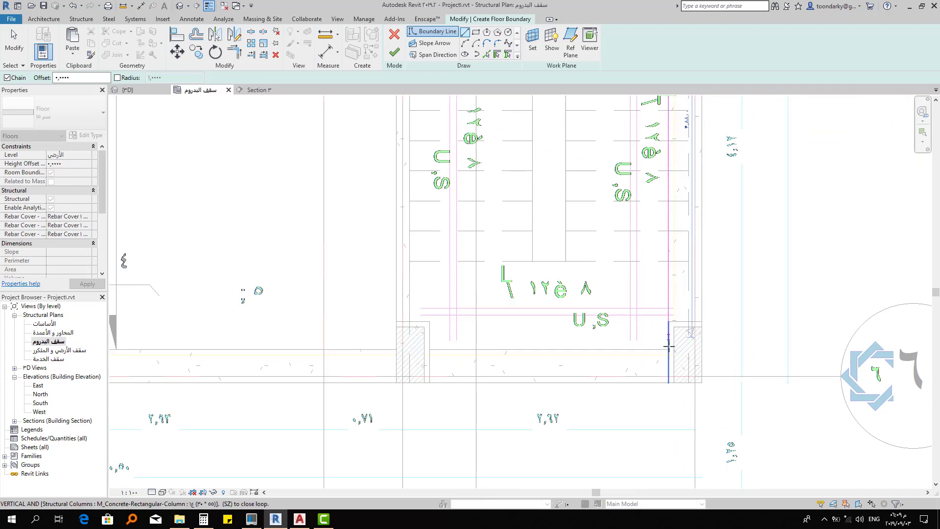
{"action": "left_click", "coordinate": [668, 216]}
{"action": "middle_click_drag", "start_coordinate": [674, 353], "coordinate": [671, 390]}
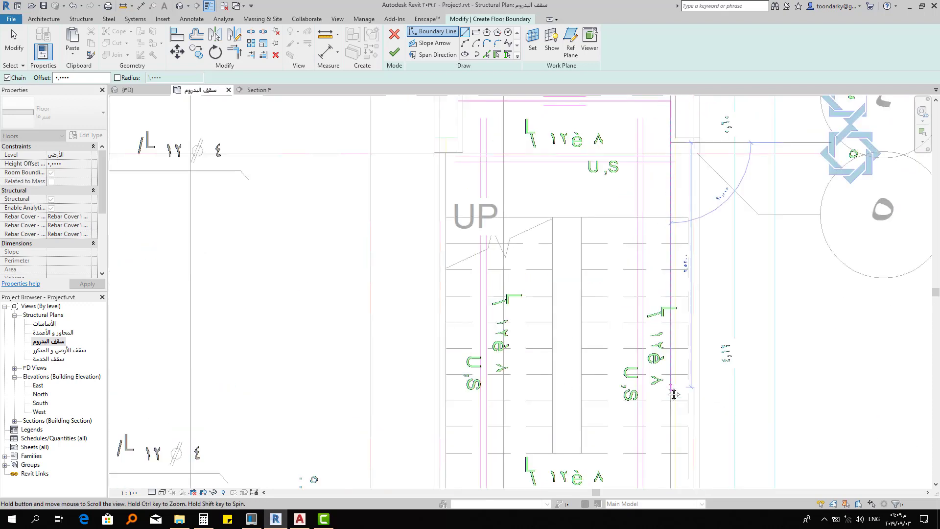
{"action": "left_click", "coordinate": [669, 218]}
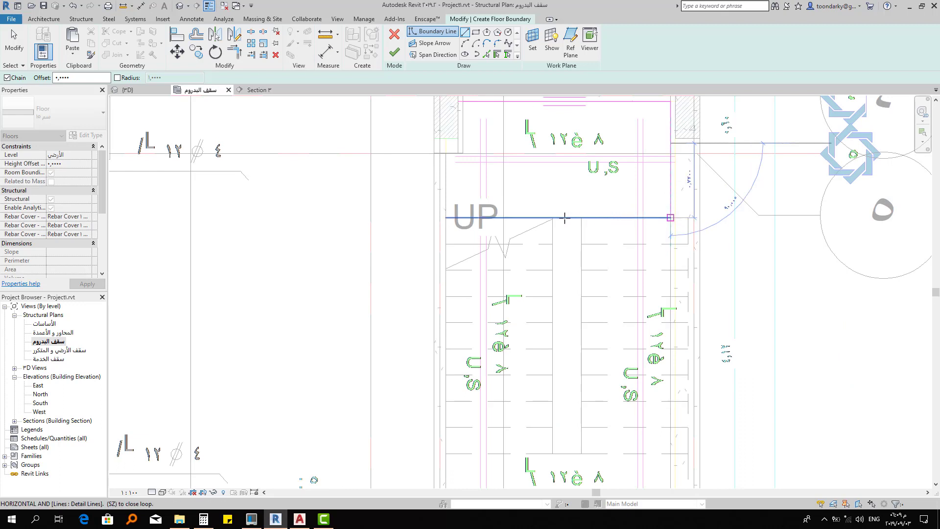
{"action": "left_click", "coordinate": [446, 218]}
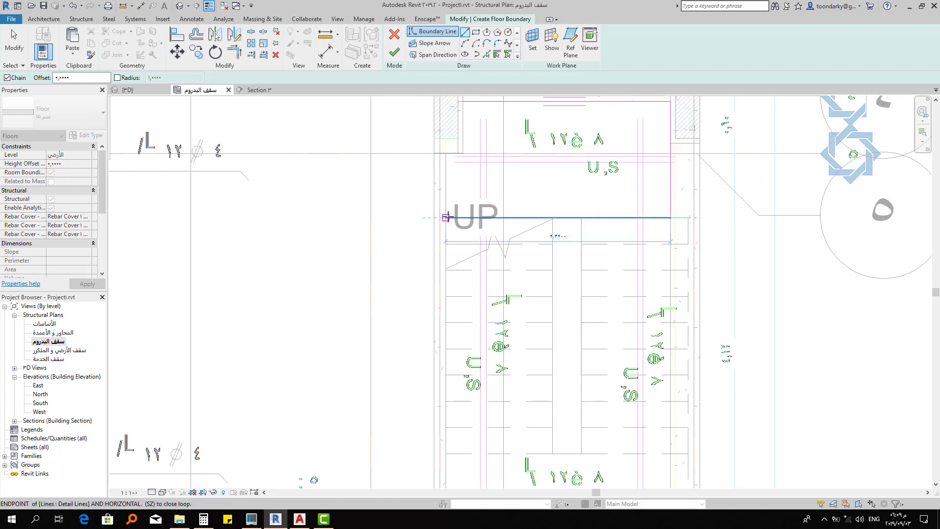
{"action": "left_click", "coordinate": [445, 155]}
{"action": "left_click", "coordinate": [462, 153]}
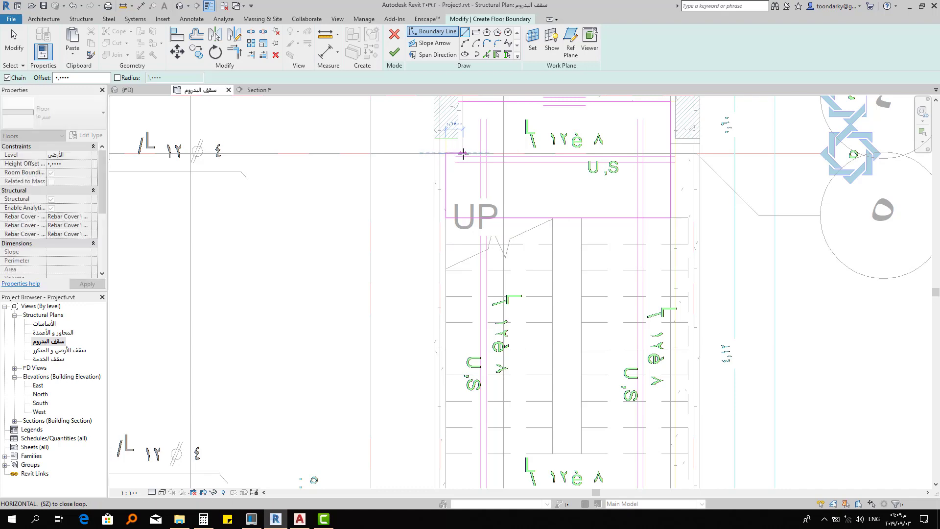
{"action": "left_click", "coordinate": [463, 101]}
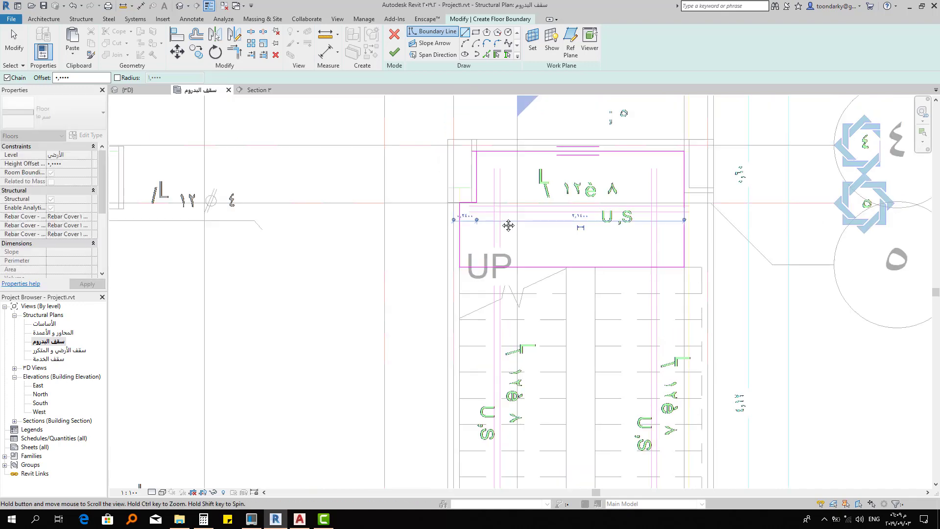
Join the vertical and horizontal boundary lines into a corner with TR, then zoom out
{"action": "scroll", "coordinate": [483, 275], "scroll_direction": "up", "scroll_amount": 3}
{"action": "scroll", "coordinate": [469, 320], "scroll_direction": "up", "scroll_amount": 3}
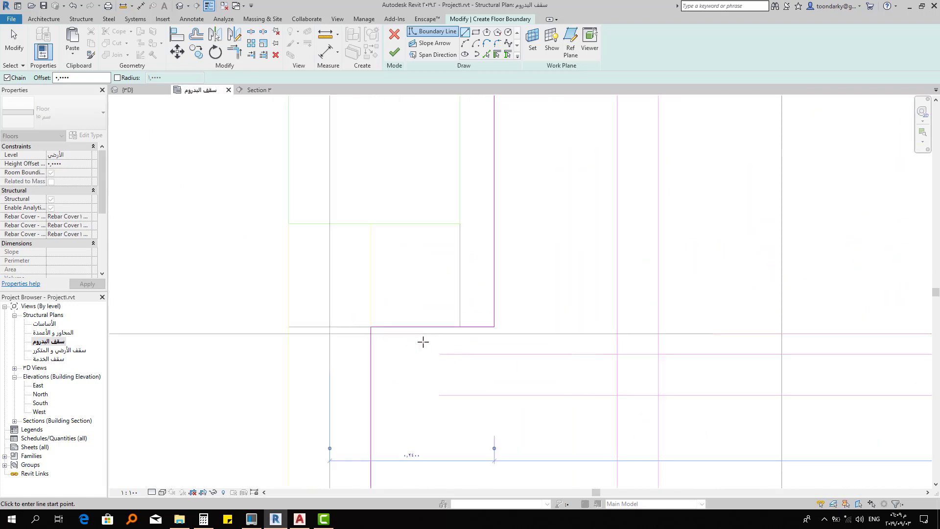
{"action": "middle_click_drag", "start_coordinate": [513, 320], "coordinate": [514, 326]}
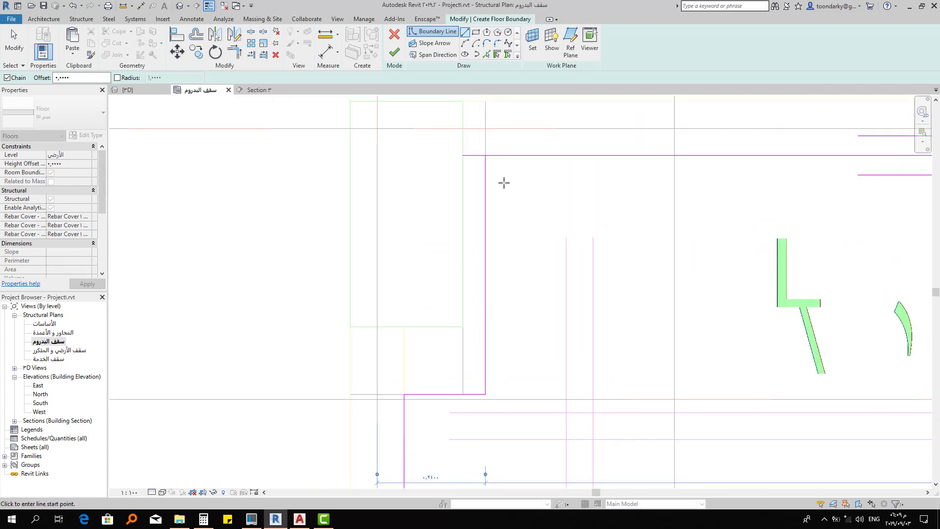
{"action": "key", "text": "t"}
{"action": "key", "text": "r"}
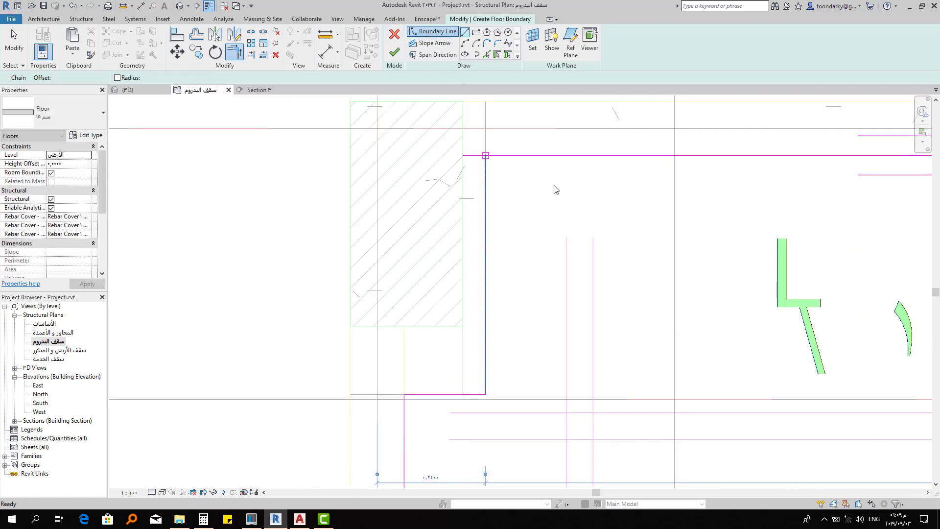
{"action": "left_click", "coordinate": [490, 169]}
{"action": "left_click", "coordinate": [508, 159]}
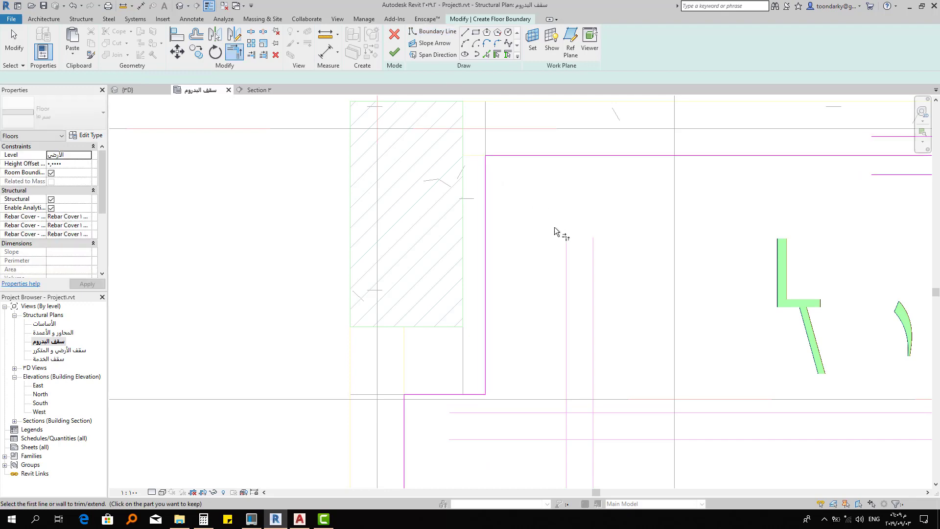
{"action": "scroll", "coordinate": [554, 227], "scroll_direction": "down", "scroll_amount": 3}
{"action": "scroll", "coordinate": [722, 269], "scroll_direction": "down", "scroll_amount": 1}
{"action": "scroll", "coordinate": [602, 256], "scroll_direction": "down", "scroll_amount": 1}
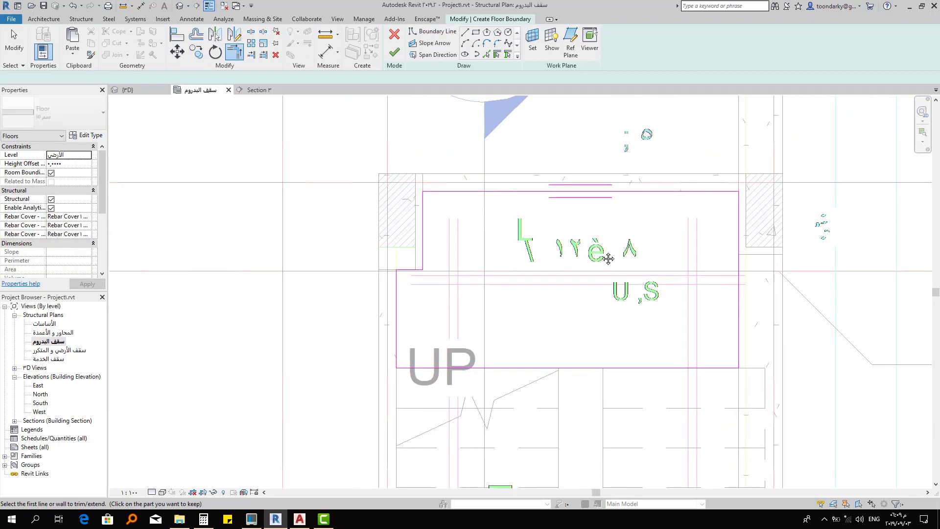
Finish the landing floor slab, check it beside the upper flight in Section 3, then return to سقف البدروم
{"action": "left_click", "coordinate": [393, 52]}
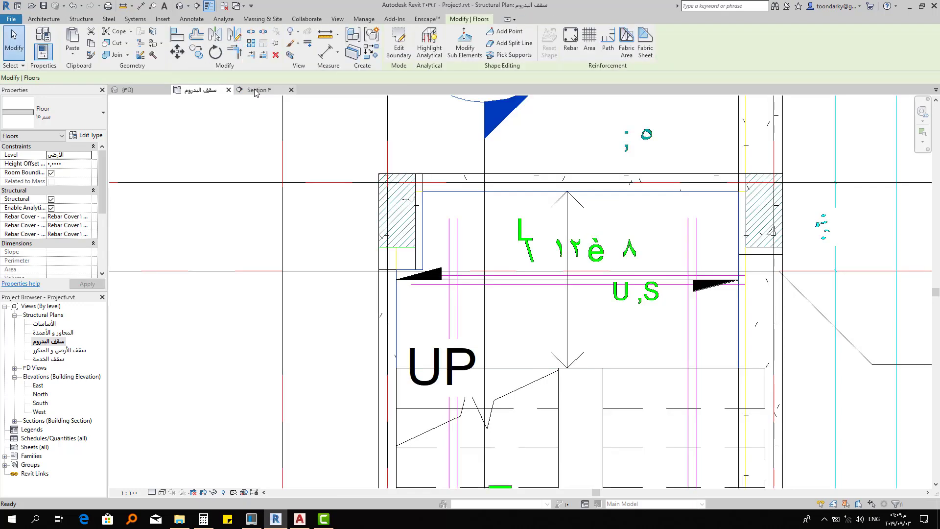
{"action": "left_click", "coordinate": [254, 90]}
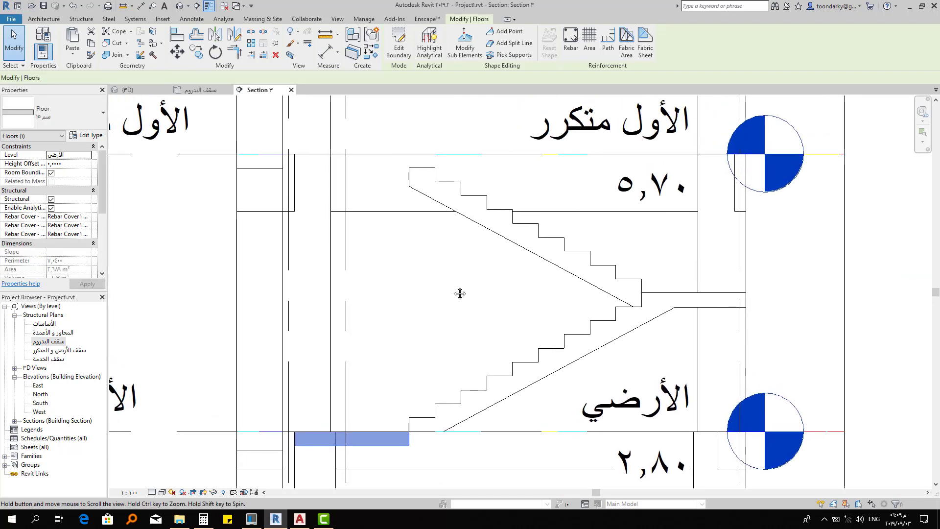
{"action": "middle_click_drag", "start_coordinate": [423, 236], "coordinate": [497, 343]}
{"action": "scroll", "coordinate": [412, 278], "scroll_direction": "up", "scroll_amount": 2}
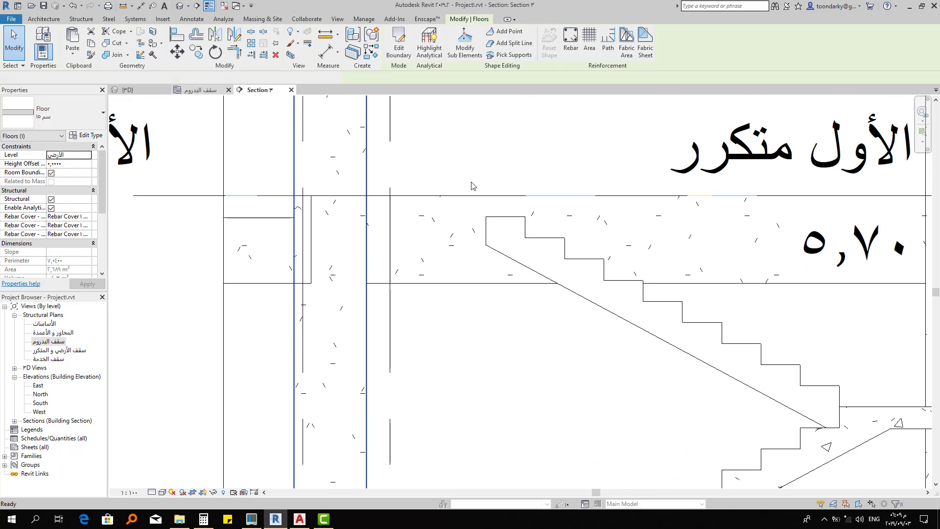
{"action": "key", "text": "ctrl+Tab"}
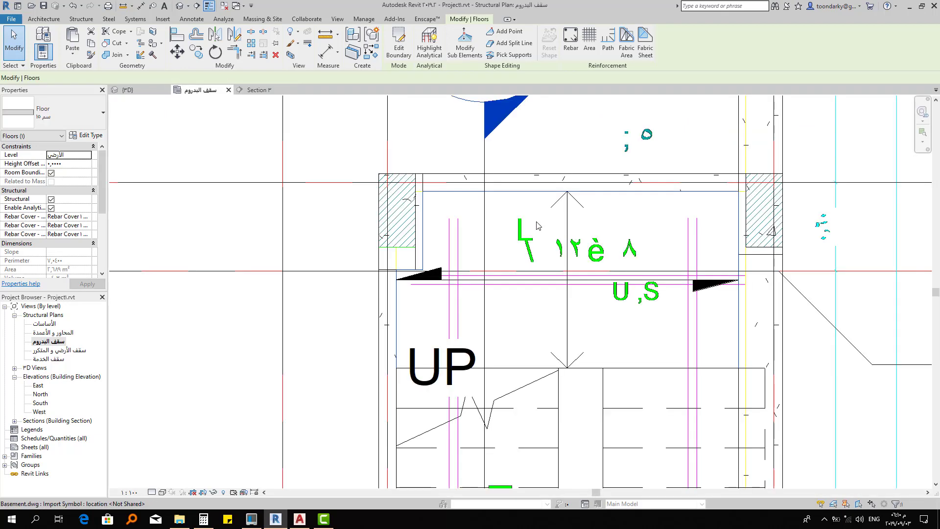
{"action": "left_click", "coordinate": [537, 225]}
{"action": "scroll", "coordinate": [534, 229], "scroll_direction": "down", "scroll_amount": 1}
{"action": "scroll", "coordinate": [524, 238], "scroll_direction": "down", "scroll_amount": 2}
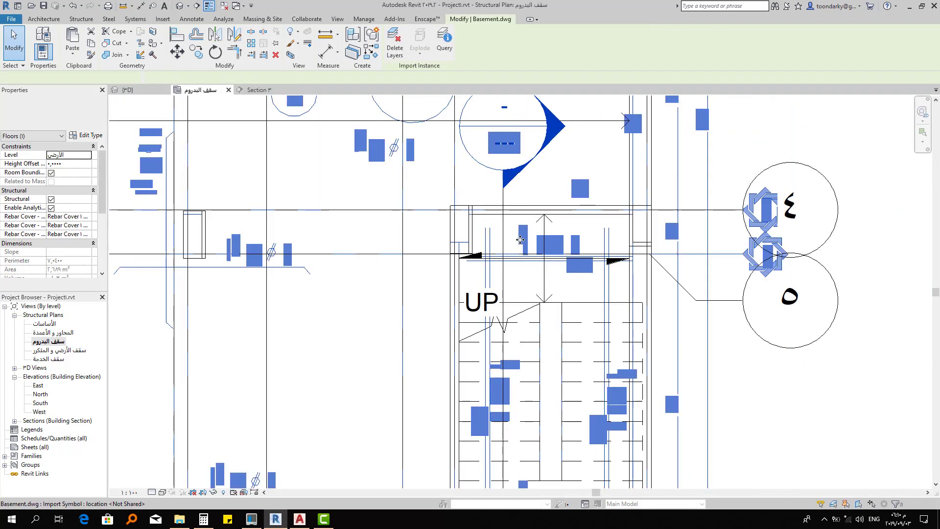
{"action": "scroll", "coordinate": [518, 240], "scroll_direction": "down", "scroll_amount": 1}
{"action": "scroll", "coordinate": [516, 241], "scroll_direction": "down", "scroll_amount": 1}
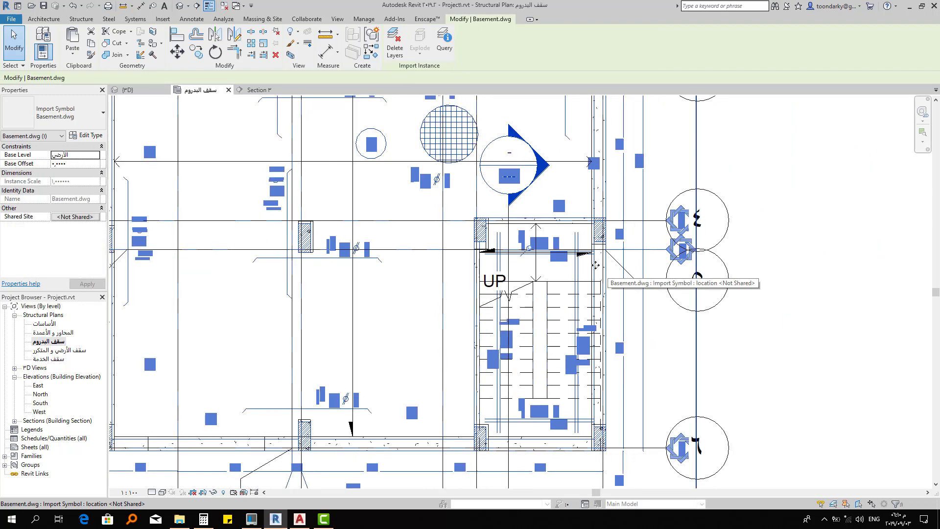
{"action": "left_click", "coordinate": [314, 170]}
{"action": "scroll", "coordinate": [519, 272], "scroll_direction": "up", "scroll_amount": 3}
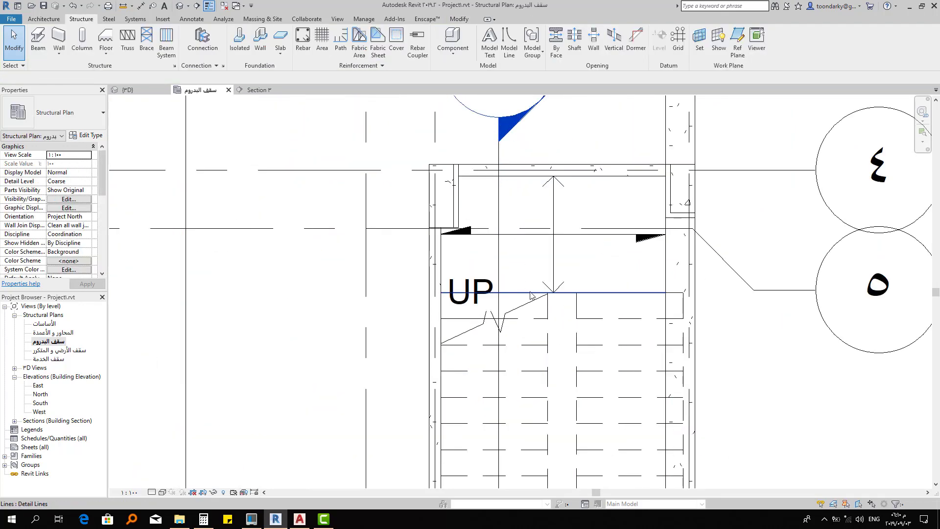
{"action": "middle_click_drag", "start_coordinate": [500, 193], "coordinate": [494, 222]}
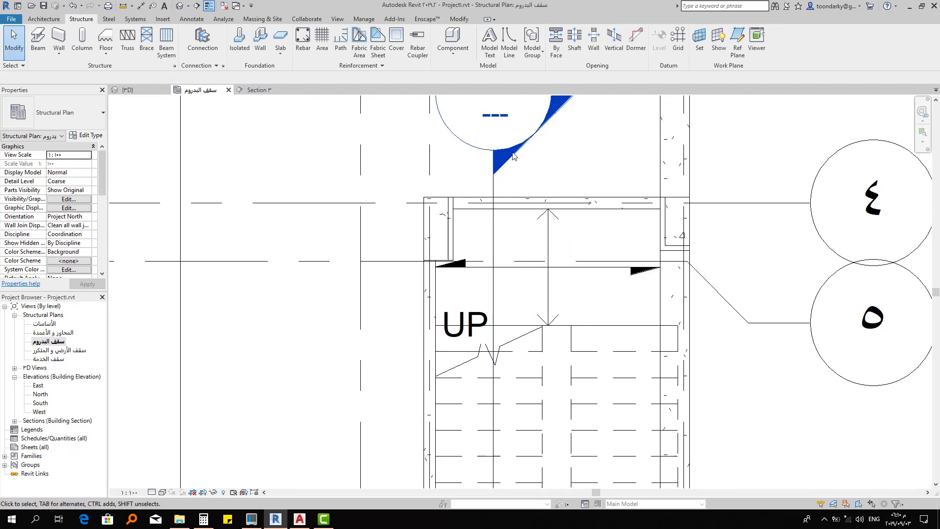
{"action": "scroll", "coordinate": [509, 176], "scroll_direction": "down", "scroll_amount": 3}
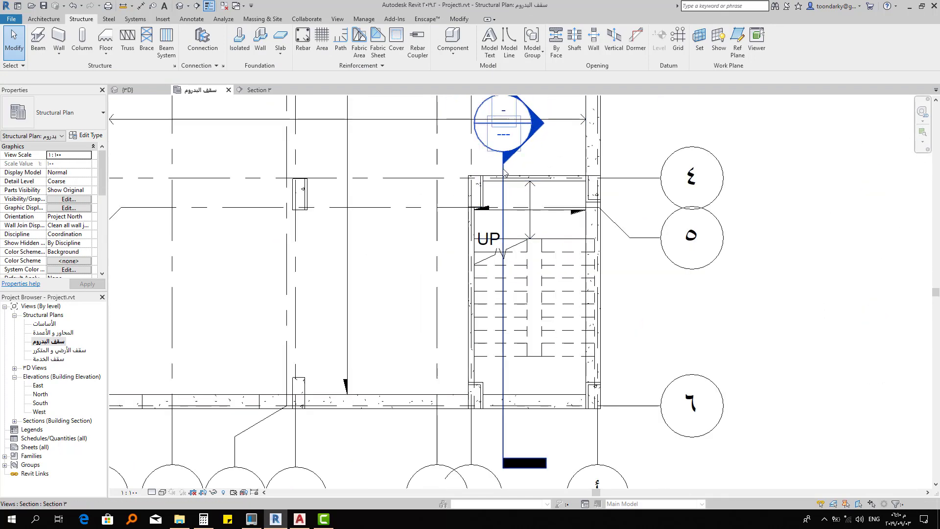
{"action": "left_click", "coordinate": [504, 172]}
{"action": "middle_click_drag", "start_coordinate": [588, 162], "coordinate": [594, 216]}
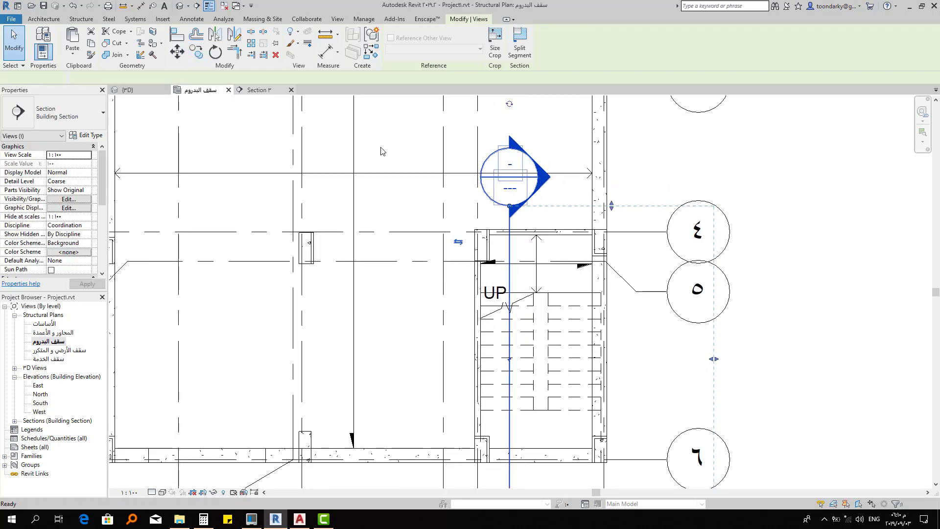
{"action": "key", "text": "ctrl+Tab"}
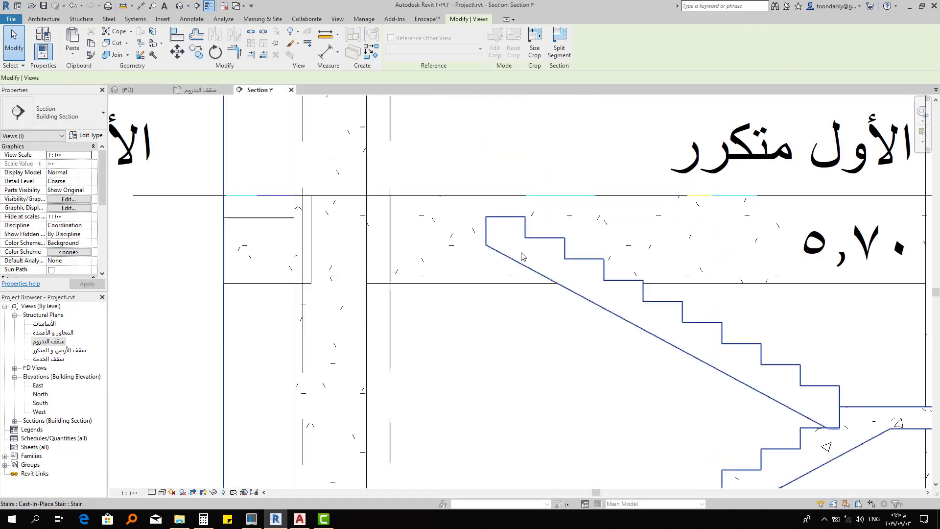
{"action": "scroll", "coordinate": [522, 256], "scroll_direction": "down", "scroll_amount": 3}
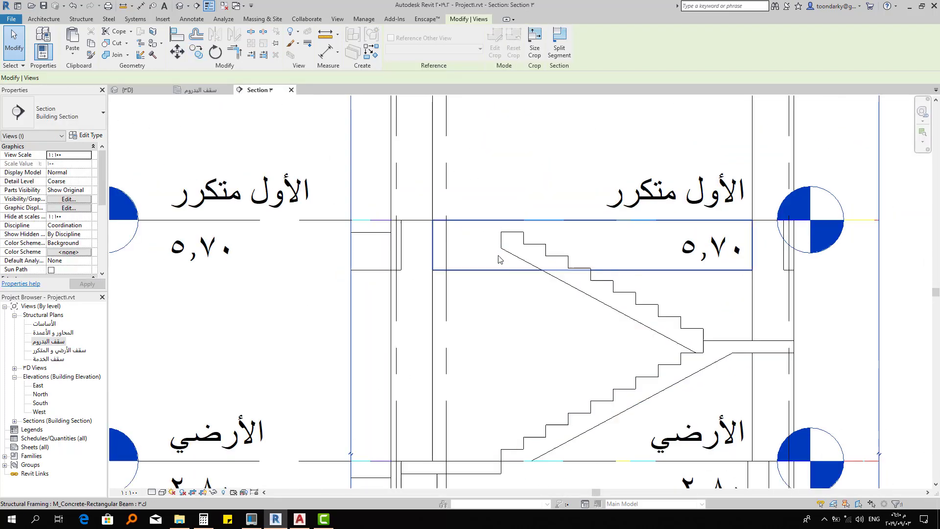
{"action": "left_click", "coordinate": [478, 275]}
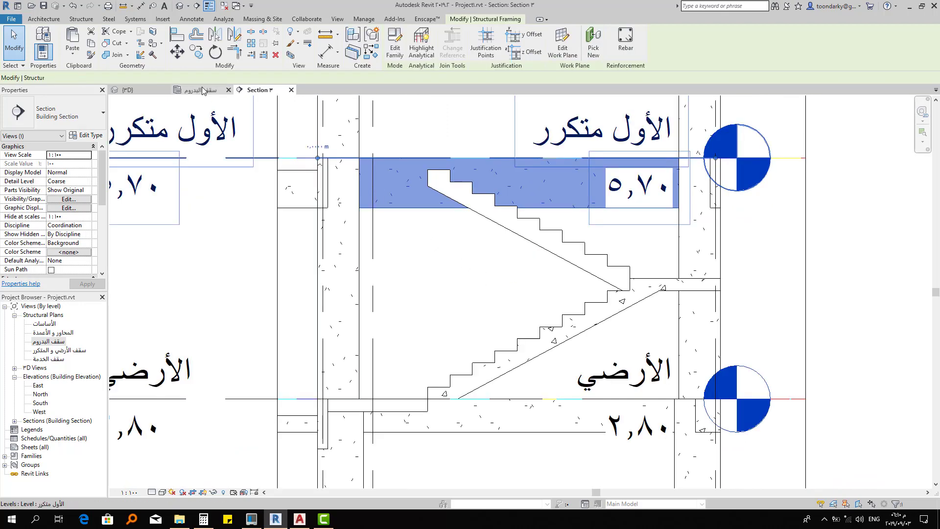
{"action": "key", "text": "ctrl+Tab"}
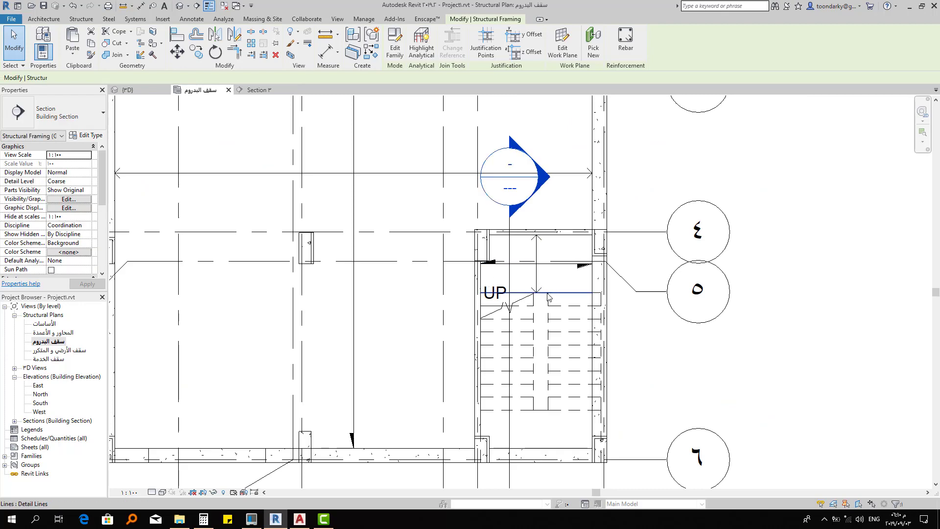
{"action": "key", "text": "Escape"}
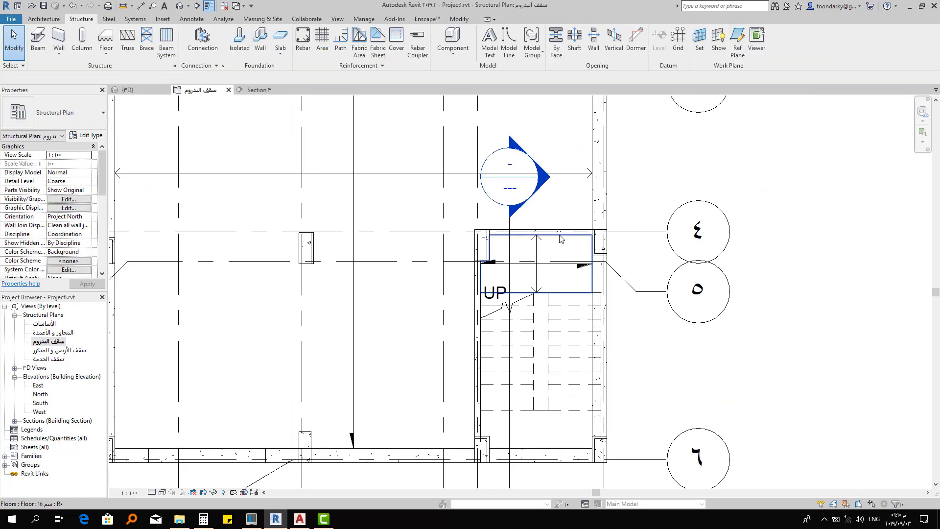
{"action": "left_click", "coordinate": [558, 238]}
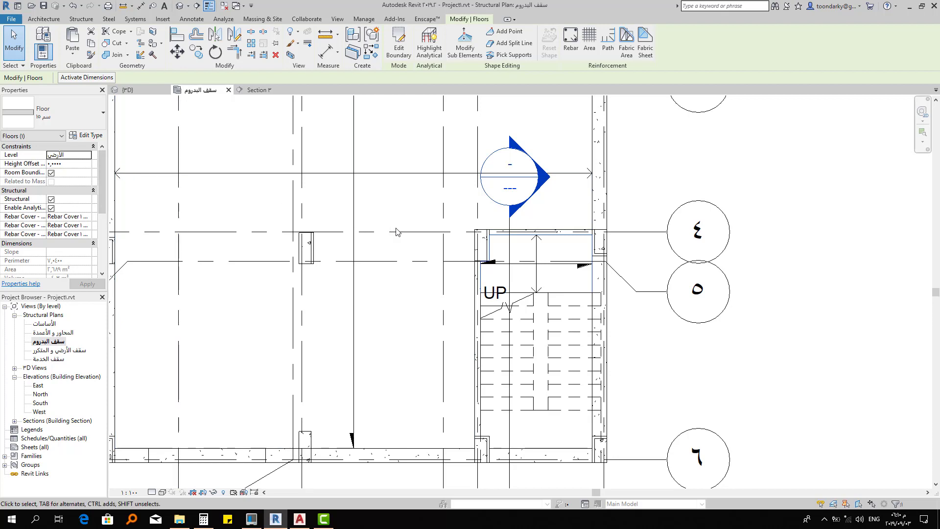
{"action": "scroll", "coordinate": [396, 231], "scroll_direction": "down", "scroll_amount": 1}
{"action": "scroll", "coordinate": [397, 233], "scroll_direction": "down", "scroll_amount": 1}
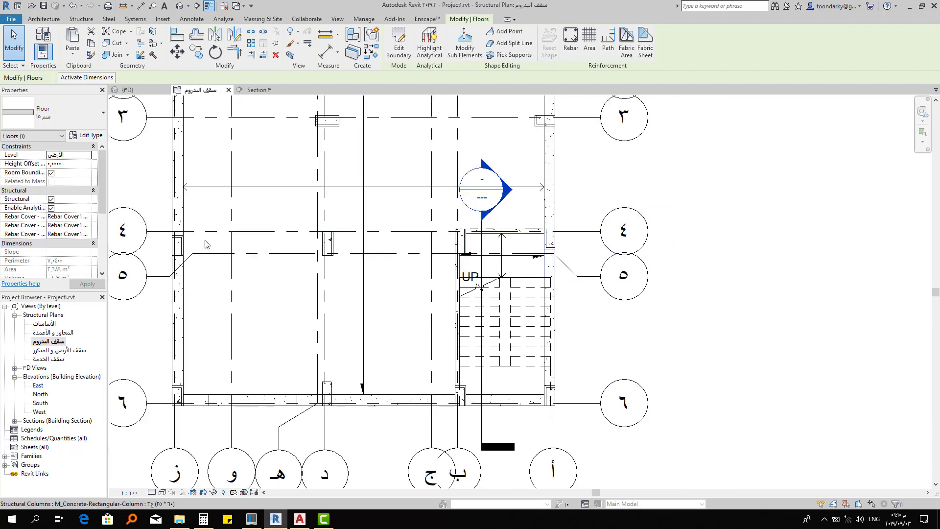
Inspect the slab in Section 3 around the 2,80 level, the stair base and the upper flight up to 5,70
{"action": "key", "text": "Escape"}
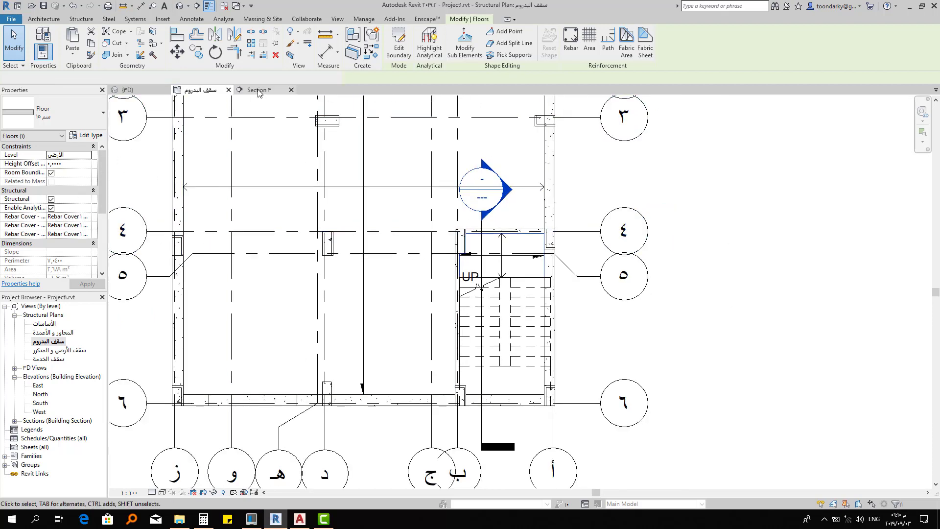
{"action": "key", "text": "ctrl+Tab"}
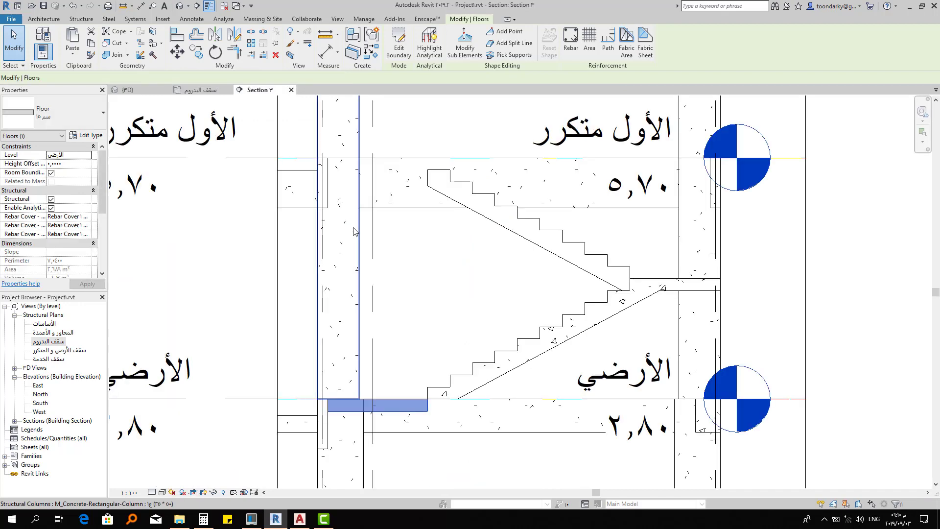
{"action": "scroll", "coordinate": [458, 401], "scroll_direction": "down", "scroll_amount": 2}
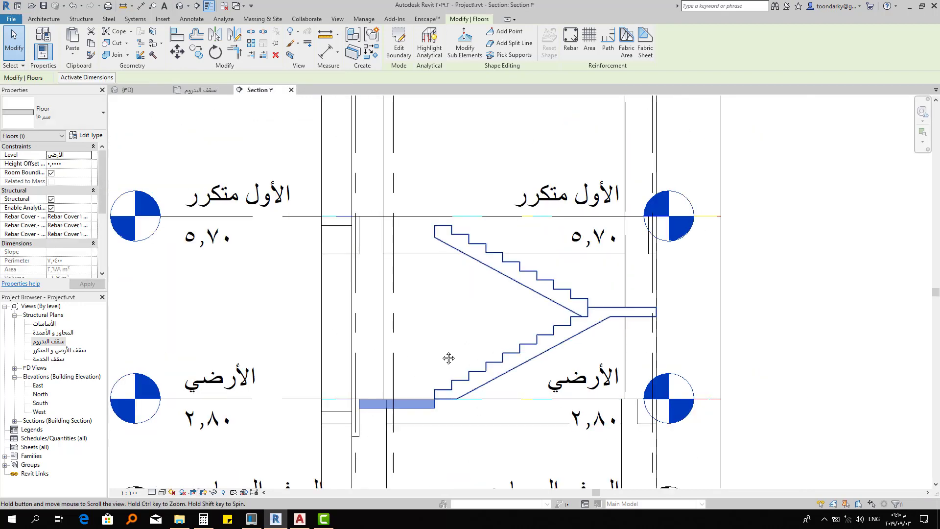
{"action": "middle_click_drag", "start_coordinate": [447, 358], "coordinate": [424, 289]}
{"action": "scroll", "coordinate": [359, 317], "scroll_direction": "up", "scroll_amount": 3}
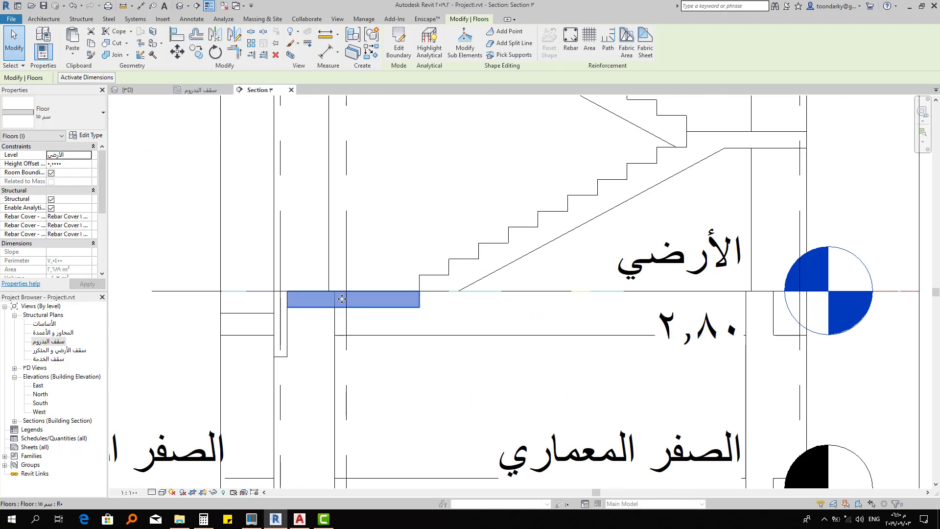
{"action": "scroll", "coordinate": [367, 292], "scroll_direction": "down", "scroll_amount": 1}
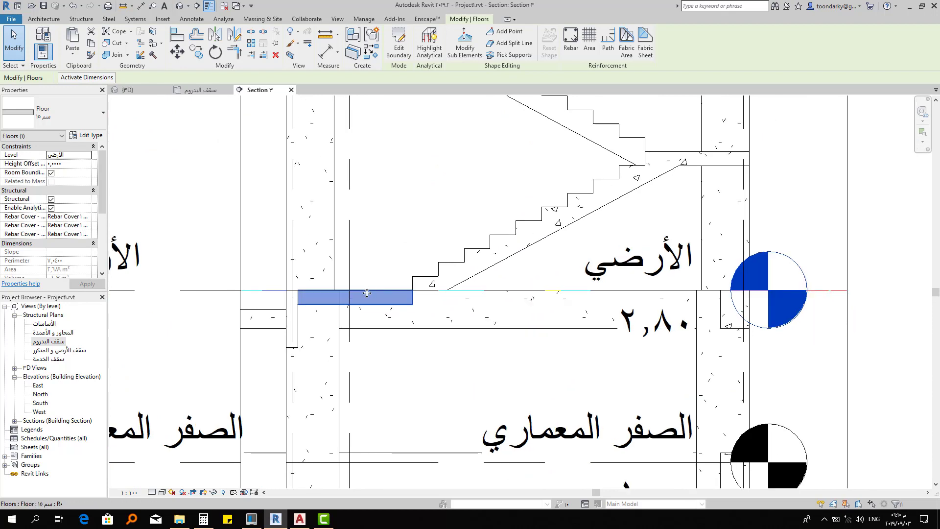
{"action": "middle_click_drag", "start_coordinate": [403, 283], "coordinate": [404, 227]}
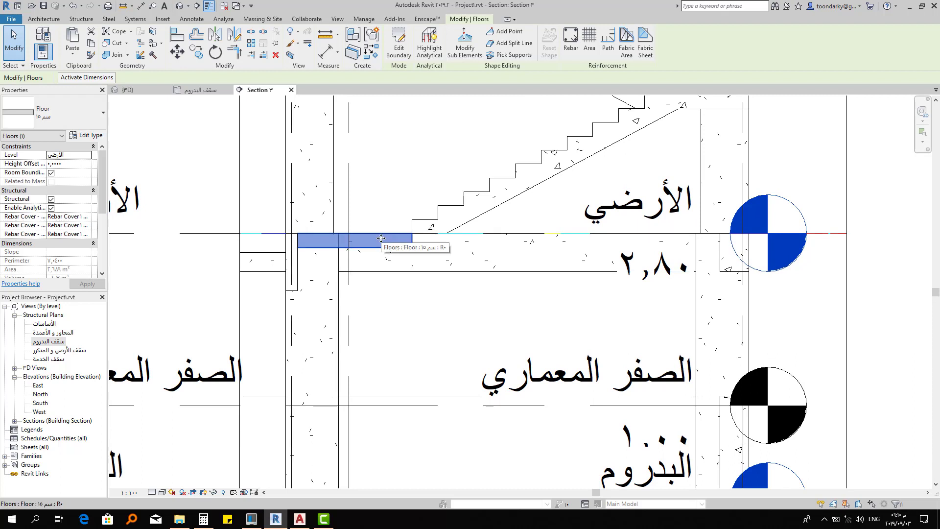
{"action": "middle_click_drag", "start_coordinate": [450, 234], "coordinate": [446, 252]}
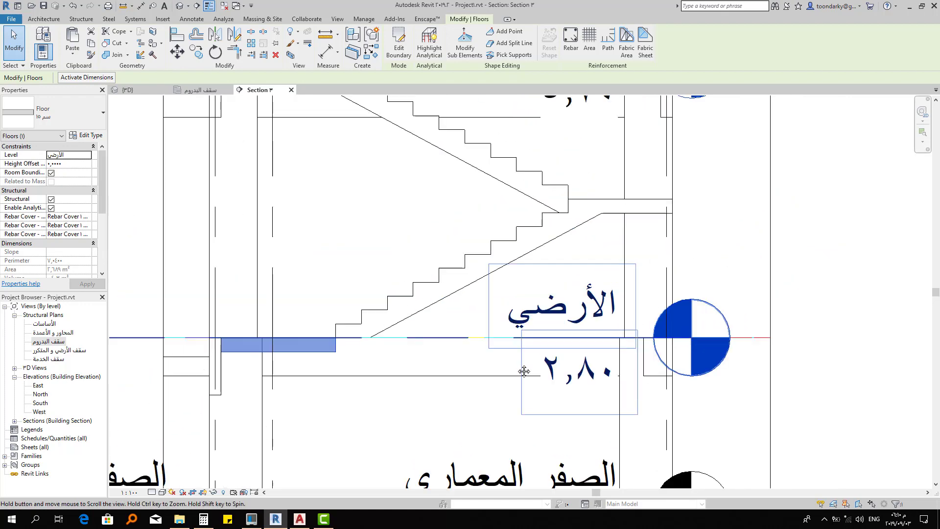
{"action": "middle_click_drag", "start_coordinate": [535, 96], "coordinate": [523, 238]}
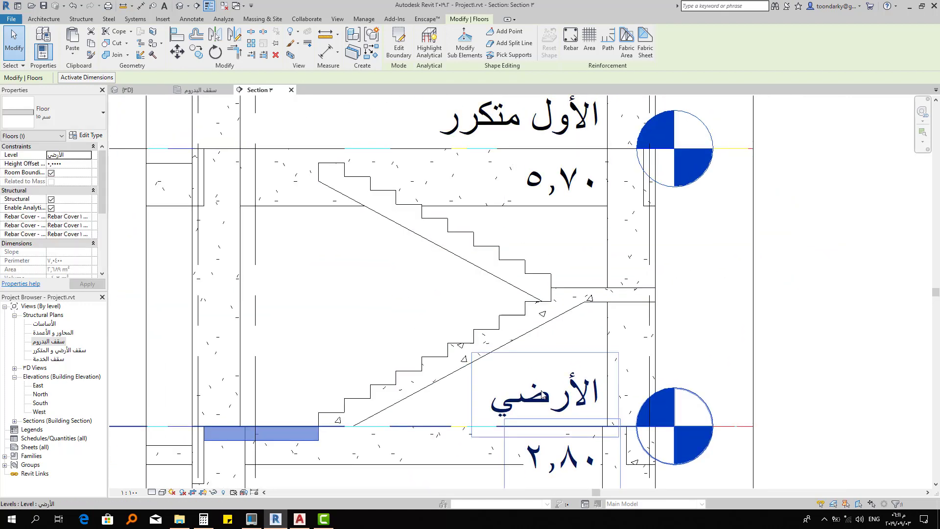
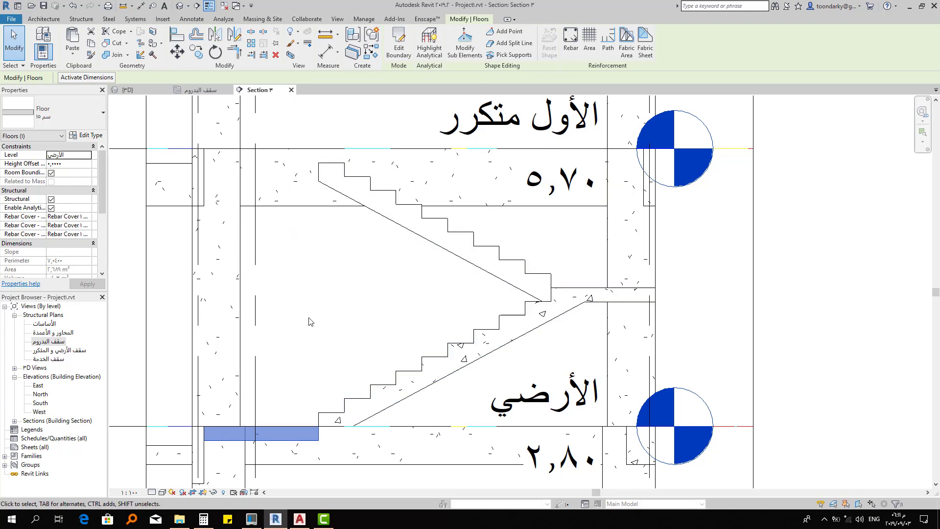
Recentre the section on the selected wedge and the lower stair flight
{"action": "scroll", "coordinate": [308, 322], "scroll_direction": "down", "scroll_amount": 1}
{"action": "scroll", "coordinate": [352, 300], "scroll_direction": "down", "scroll_amount": 1}
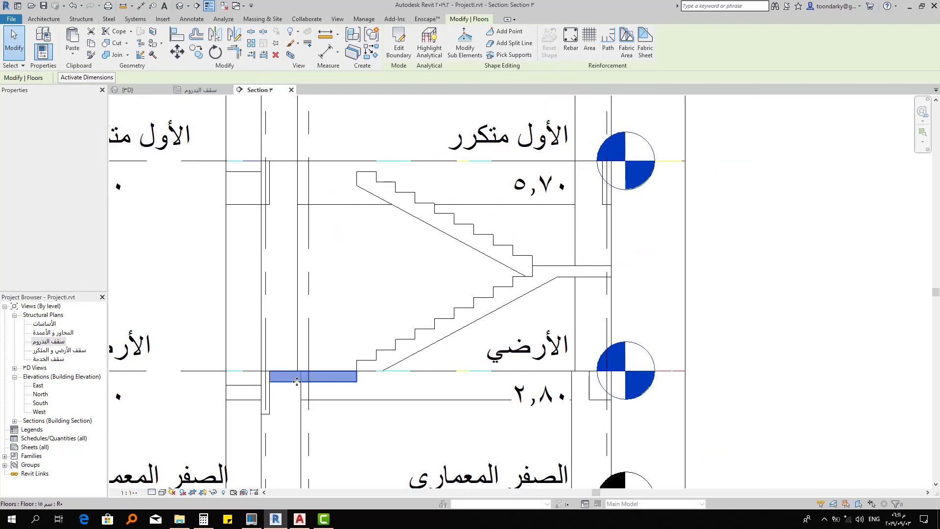
{"action": "middle_click_drag", "start_coordinate": [352, 367], "coordinate": [377, 390]}
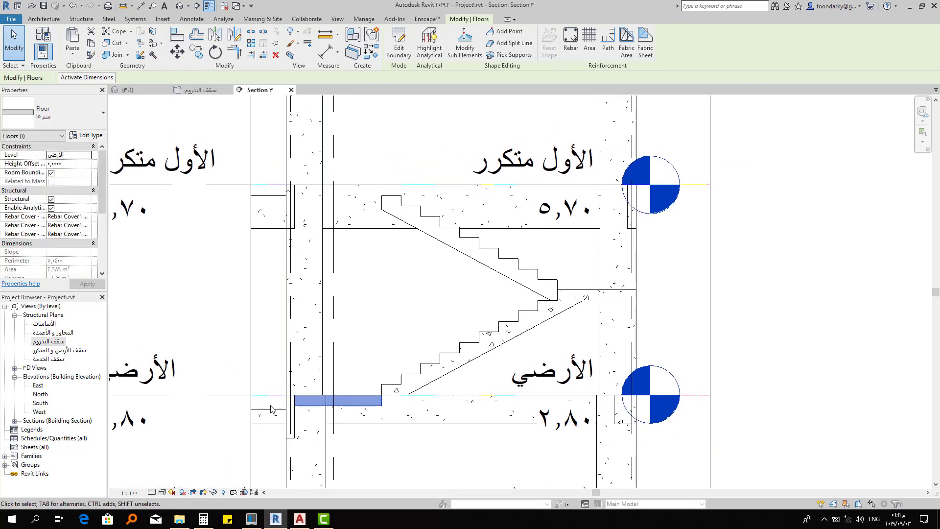
{"action": "scroll", "coordinate": [380, 364], "scroll_direction": "down", "scroll_amount": 1}
{"action": "scroll", "coordinate": [378, 369], "scroll_direction": "up", "scroll_amount": 2}
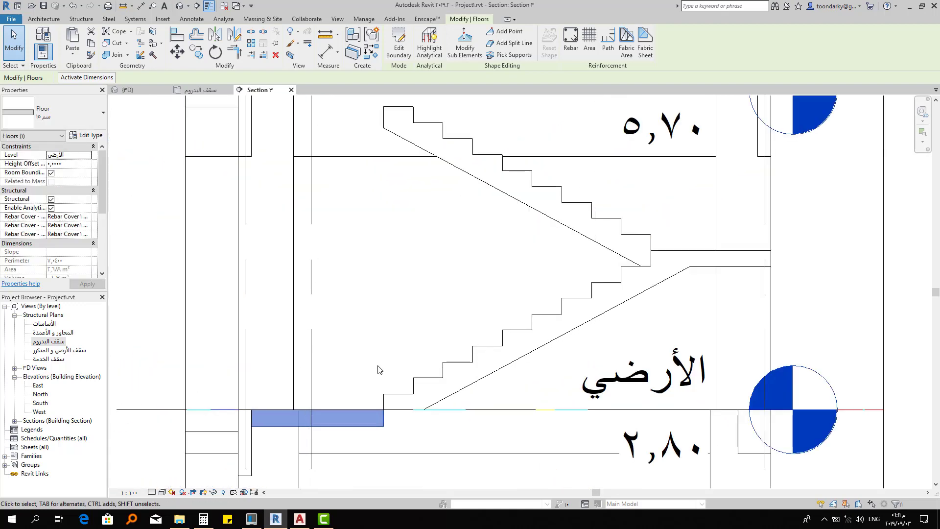
{"action": "middle_click_drag", "start_coordinate": [396, 303], "coordinate": [400, 320]}
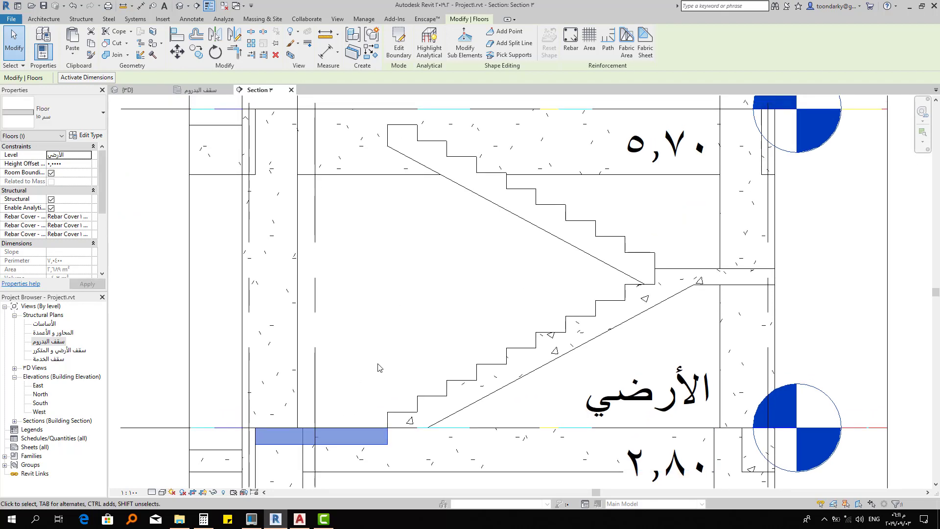
{"action": "scroll", "coordinate": [389, 325], "scroll_direction": "down", "scroll_amount": 1}
{"action": "scroll", "coordinate": [390, 343], "scroll_direction": "down", "scroll_amount": 1}
{"action": "scroll", "coordinate": [405, 336], "scroll_direction": "down", "scroll_amount": 1}
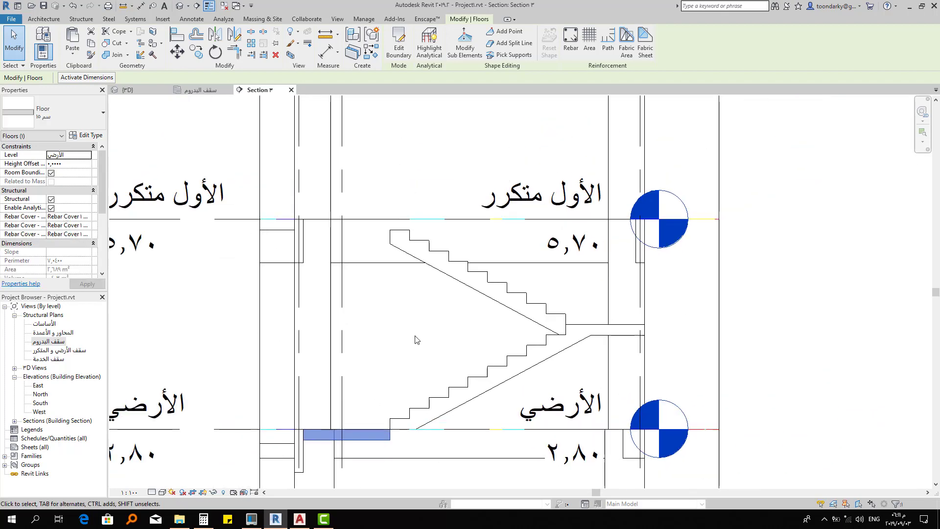
{"action": "scroll", "coordinate": [398, 316], "scroll_direction": "down", "scroll_amount": 1}
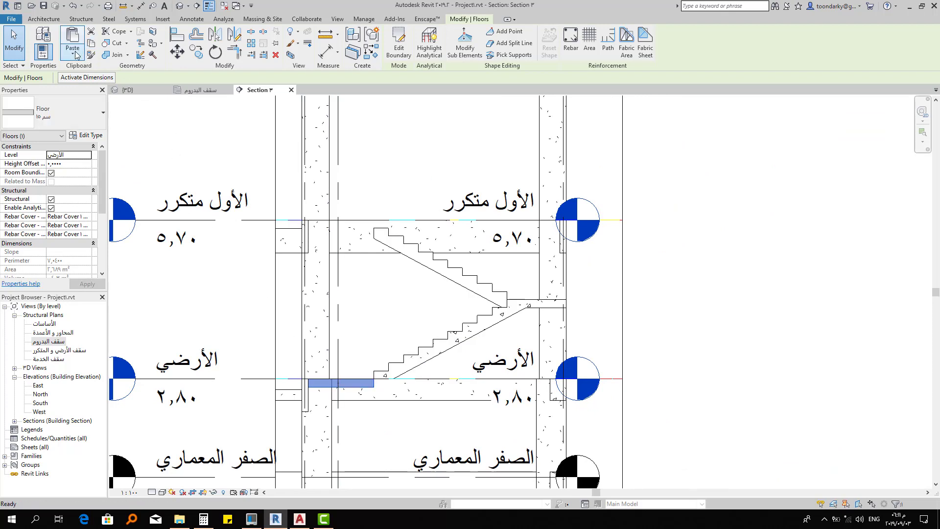
Paste the wedge aligned to the first, second and third repeated floors and the roof level
{"action": "left_click", "coordinate": [76, 54]}
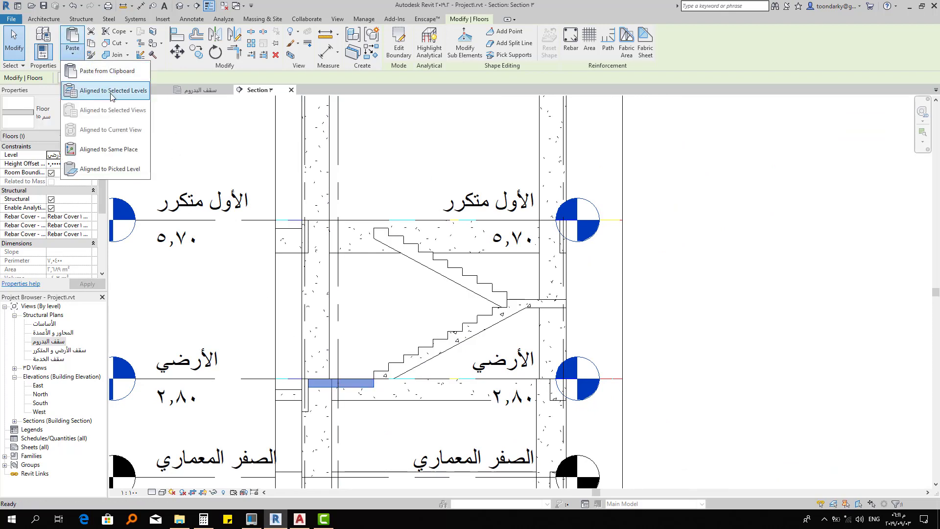
{"action": "left_click", "coordinate": [127, 98]}
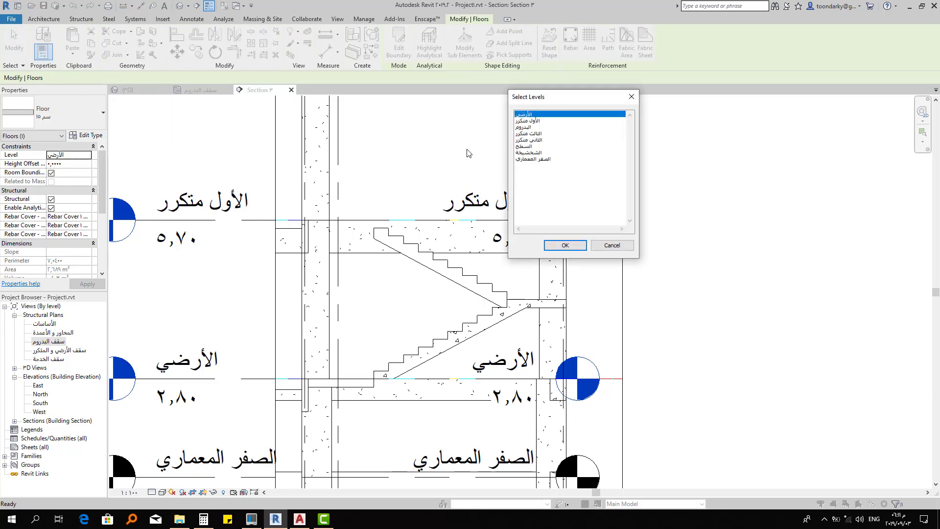
{"action": "left_click", "coordinate": [540, 121]}
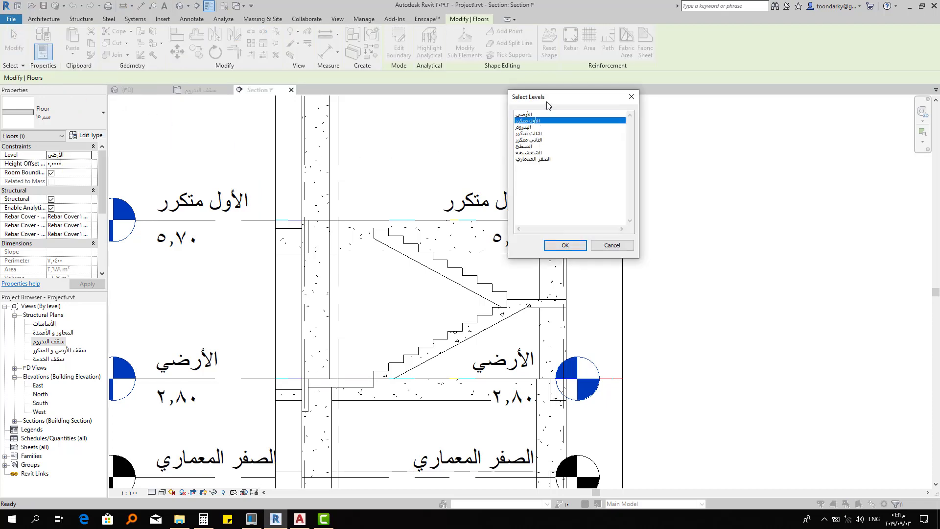
{"action": "left_click_drag", "start_coordinate": [547, 103], "coordinate": [645, 101]}
{"action": "left_click", "coordinate": [645, 138]}
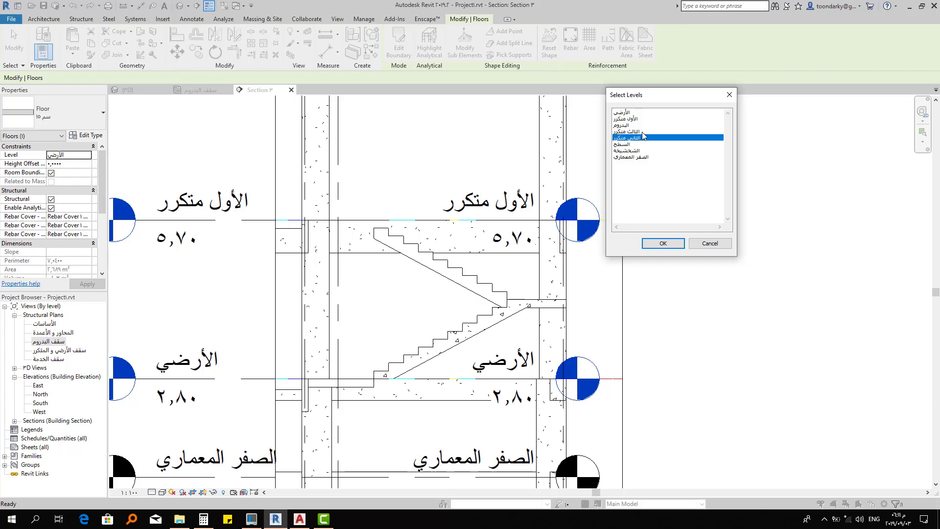
{"action": "left_click", "coordinate": [638, 119], "text": "ctrl"}
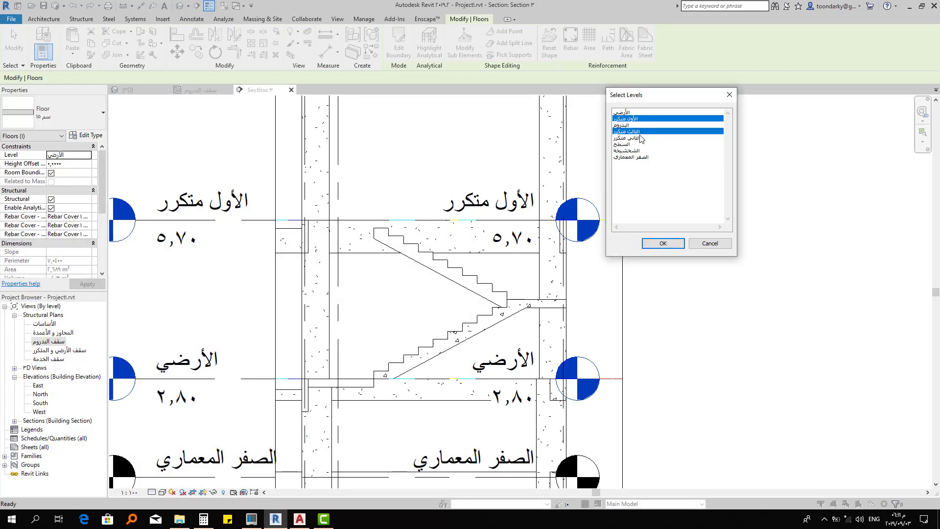
{"action": "left_click", "coordinate": [639, 138], "text": "ctrl"}
{"action": "left_click", "coordinate": [628, 144], "text": "ctrl"}
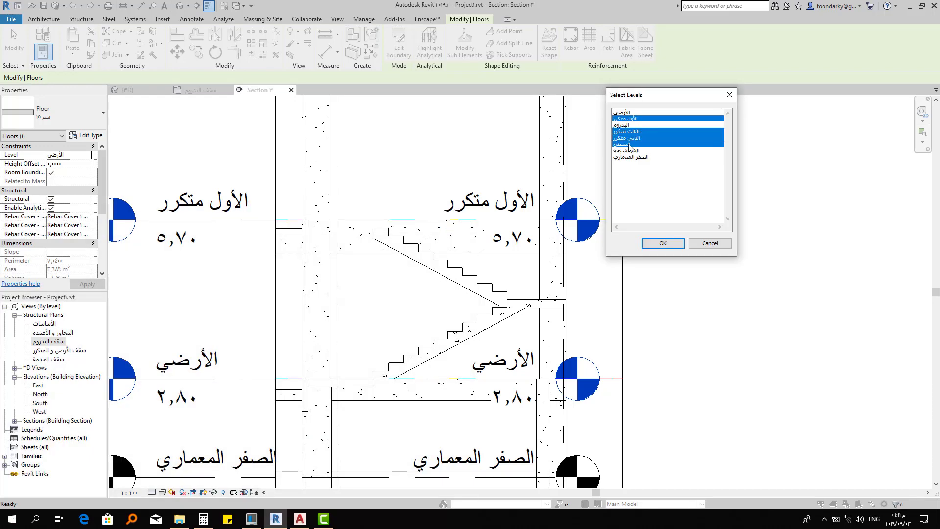
{"action": "left_click", "coordinate": [664, 244]}
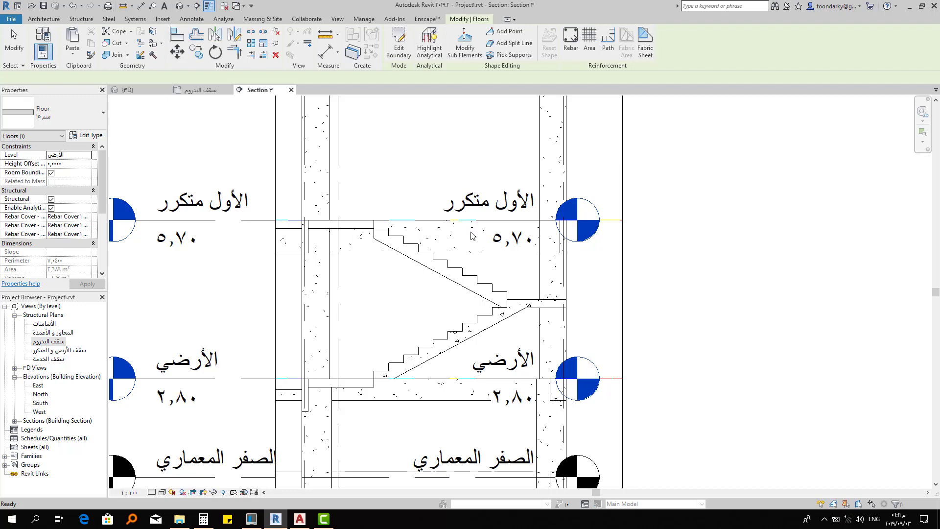
Pan up through levels 8.60 and 11.50 to check the pasted wedge at the 14.40 roof
{"action": "scroll", "coordinate": [471, 235], "scroll_direction": "down", "scroll_amount": 2}
{"action": "middle_click_drag", "start_coordinate": [481, 261], "coordinate": [482, 340]}
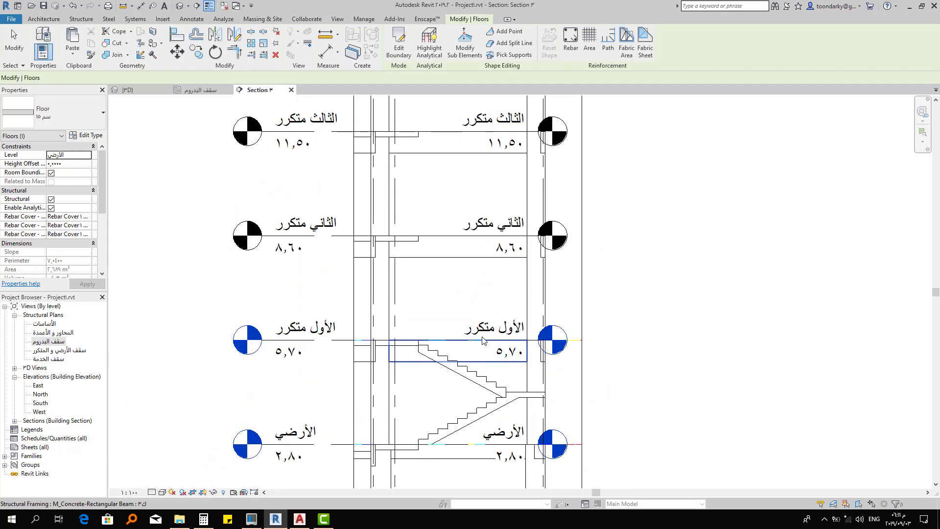
{"action": "scroll", "coordinate": [489, 292], "scroll_direction": "down", "scroll_amount": 2}
{"action": "middle_click_drag", "start_coordinate": [462, 165], "coordinate": [465, 263]}
{"action": "scroll", "coordinate": [426, 181], "scroll_direction": "up", "scroll_amount": 3}
{"action": "scroll", "coordinate": [430, 177], "scroll_direction": "up", "scroll_amount": 1}
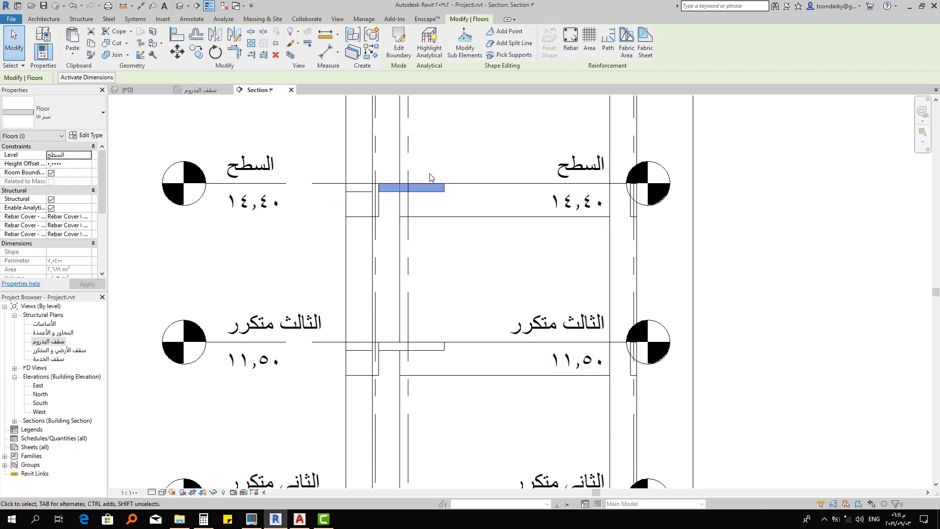
{"action": "scroll", "coordinate": [396, 280], "scroll_direction": "down", "scroll_amount": 2}
Change the section's view scale from 1:100 to 1:20 and bring the stair back into view
{"action": "left_click", "coordinate": [137, 492]}
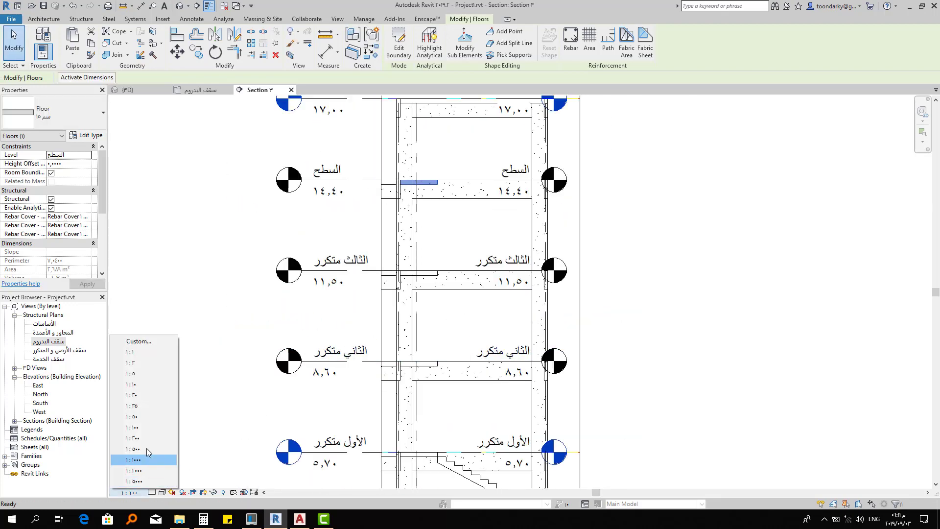
{"action": "left_click", "coordinate": [265, 384]}
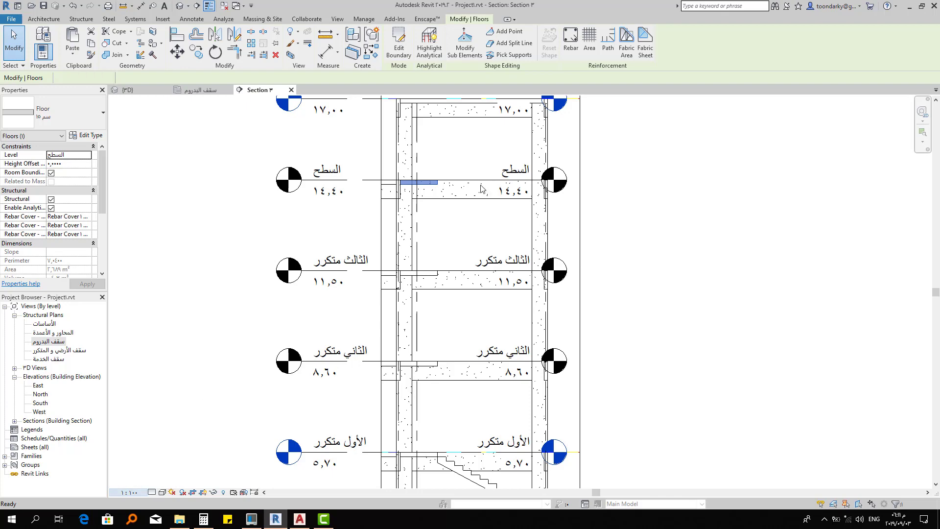
{"action": "key", "text": "ctrl+z"}
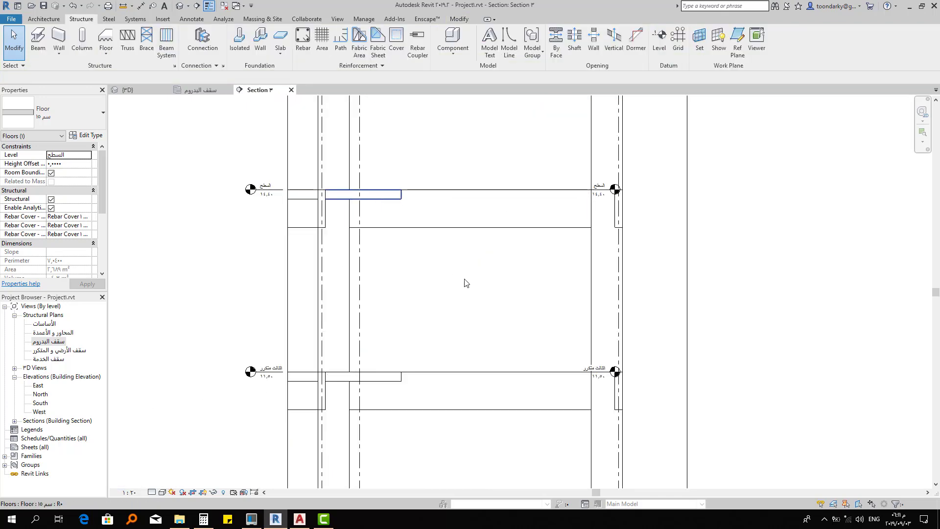
{"action": "scroll", "coordinate": [464, 283], "scroll_direction": "down", "scroll_amount": 2}
{"action": "middle_click_drag", "start_coordinate": [493, 325], "coordinate": [472, 216]}
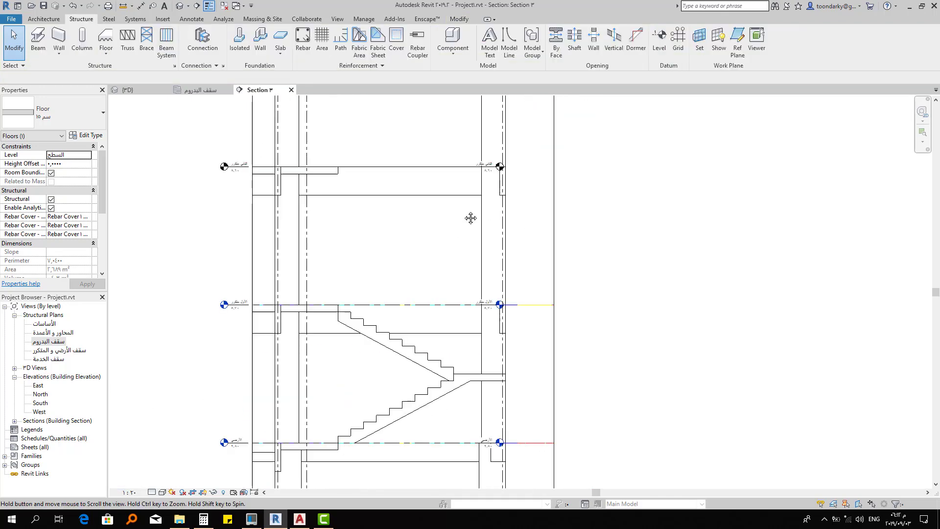
Select the stair and start choosing levels for a multistory stair
{"action": "left_click", "coordinate": [438, 370]}
{"action": "middle_click_drag", "start_coordinate": [419, 238], "coordinate": [429, 376]}
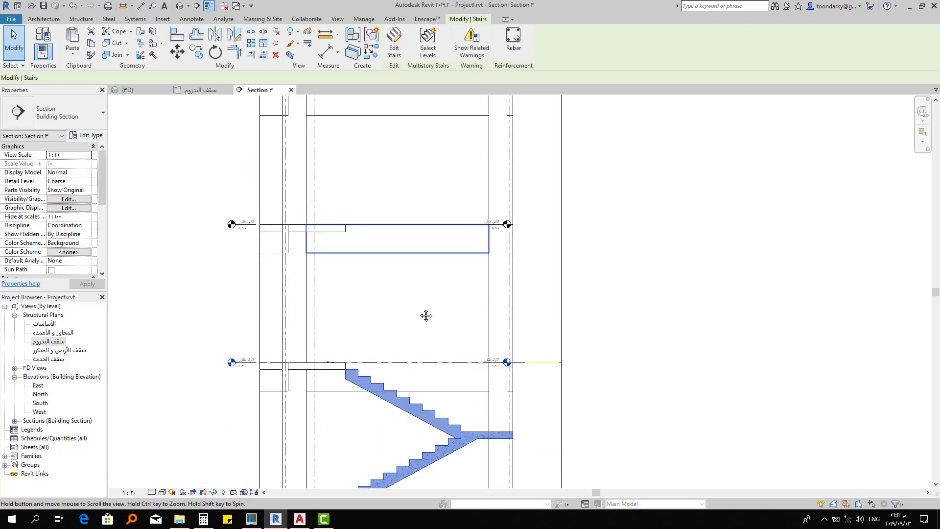
{"action": "scroll", "coordinate": [453, 250], "scroll_direction": "down", "scroll_amount": 1}
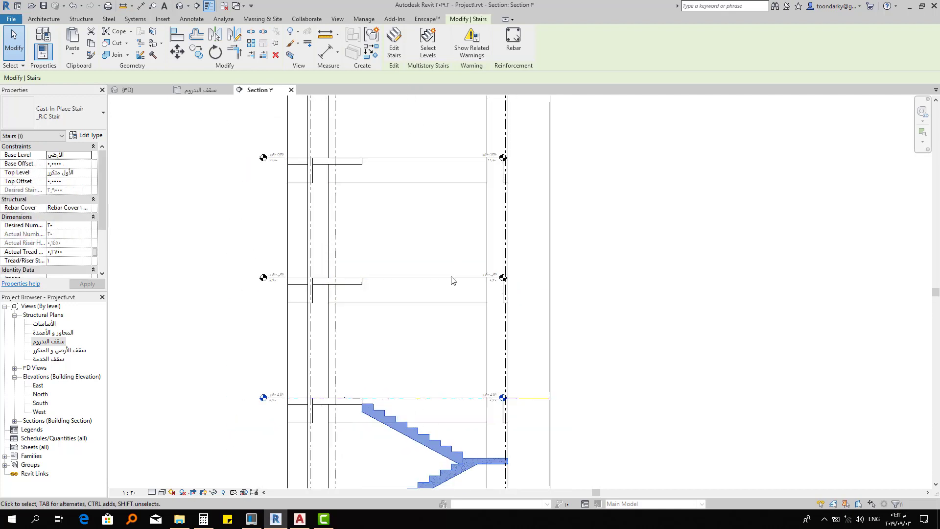
{"action": "scroll", "coordinate": [453, 273], "scroll_direction": "down", "scroll_amount": 1}
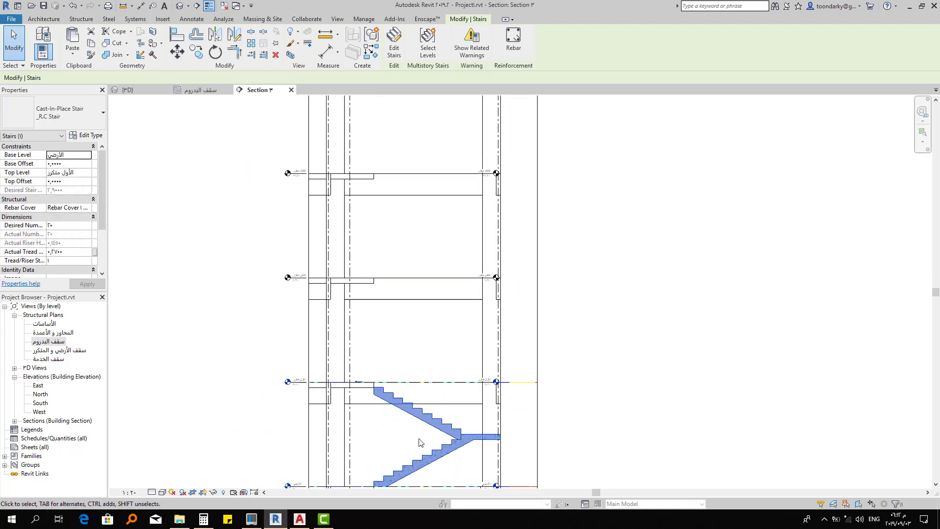
{"action": "left_click", "coordinate": [433, 54]}
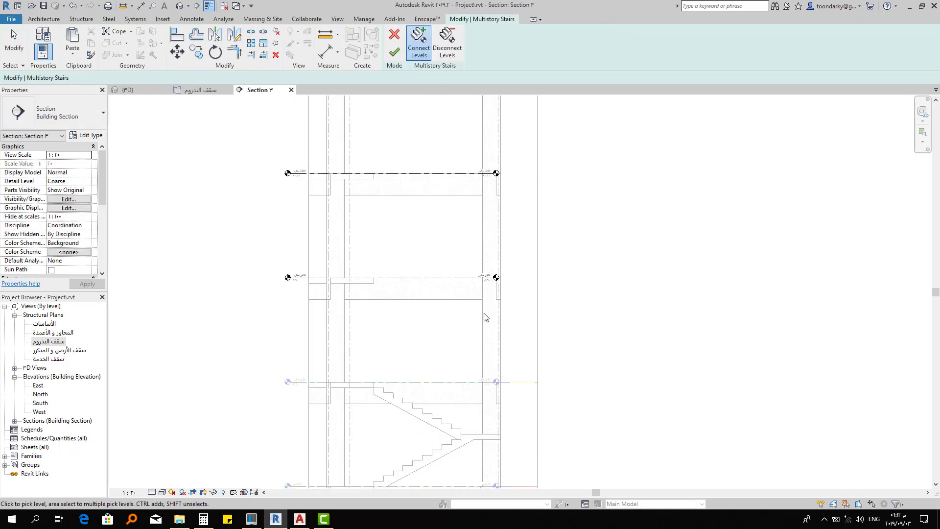
Connect the stair to the second repeated level and the upper levels through the roof, then finish
{"action": "scroll", "coordinate": [483, 316], "scroll_direction": "down", "scroll_amount": 1}
{"action": "scroll", "coordinate": [480, 325], "scroll_direction": "down", "scroll_amount": 1}
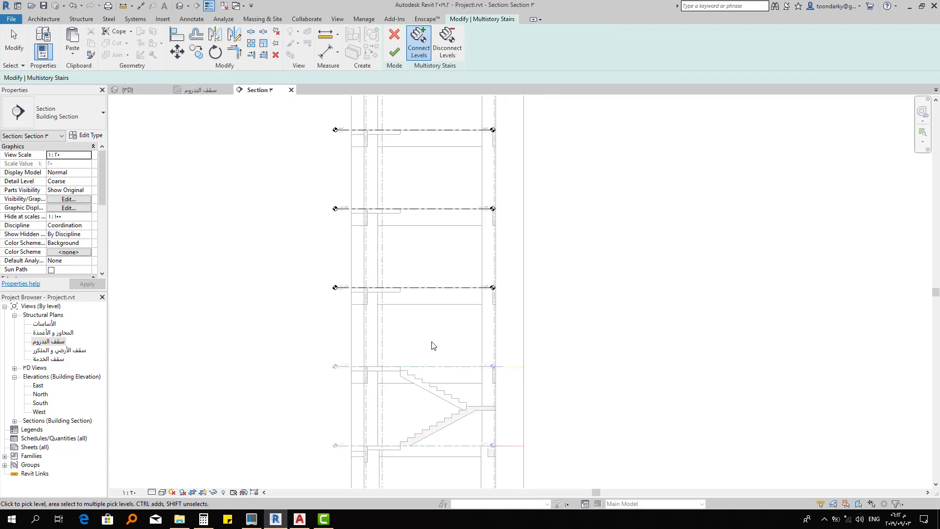
{"action": "left_click", "coordinate": [425, 289]}
{"action": "middle_click_drag", "start_coordinate": [451, 264], "coordinate": [460, 401]}
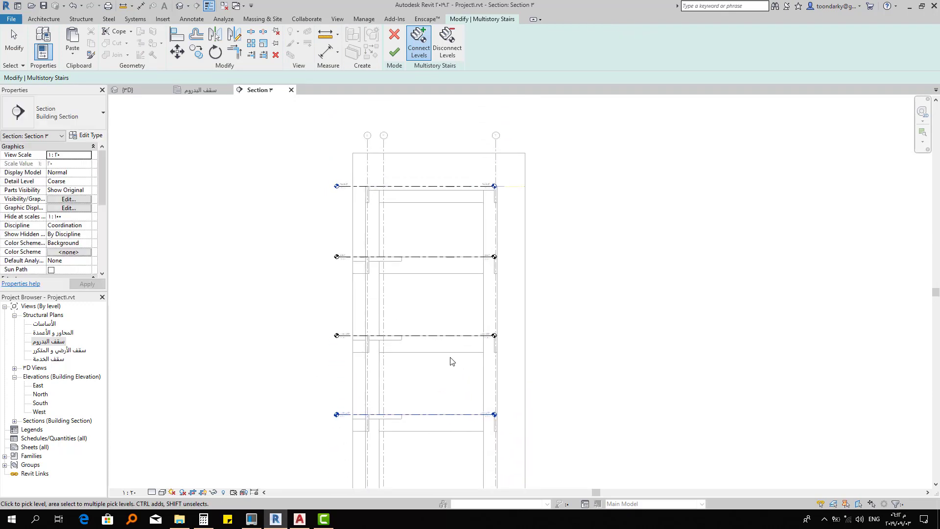
{"action": "left_click", "coordinate": [442, 258]}
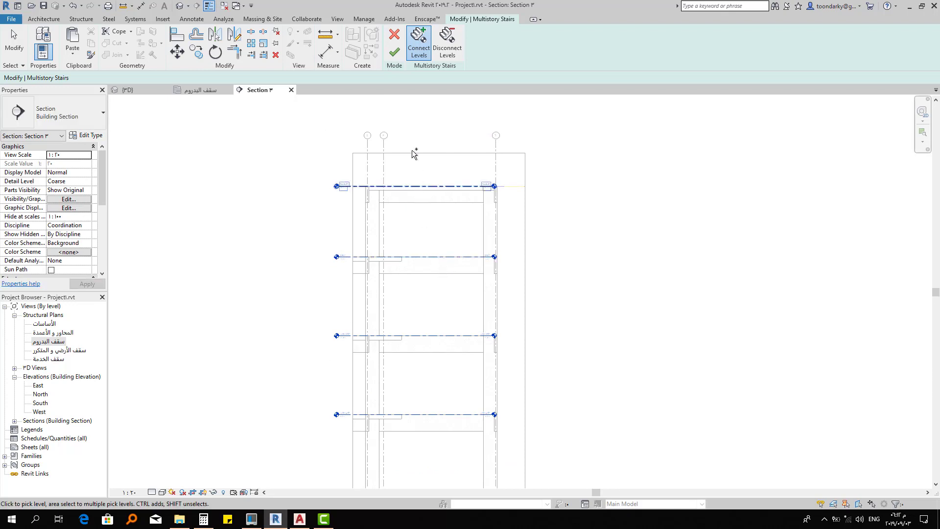
{"action": "scroll", "coordinate": [467, 305], "scroll_direction": "down", "scroll_amount": 1}
{"action": "middle_click_drag", "start_coordinate": [461, 244], "coordinate": [459, 206]}
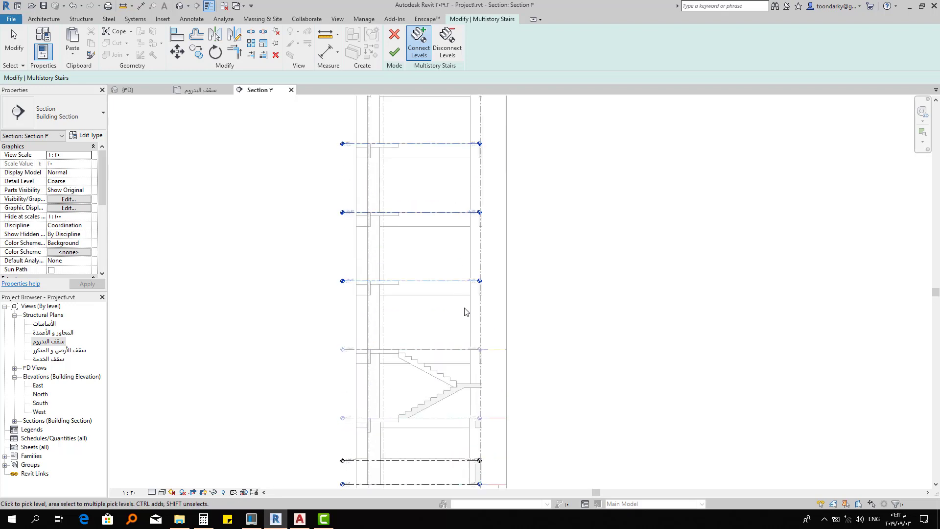
{"action": "middle_click_drag", "start_coordinate": [465, 310], "coordinate": [463, 245]}
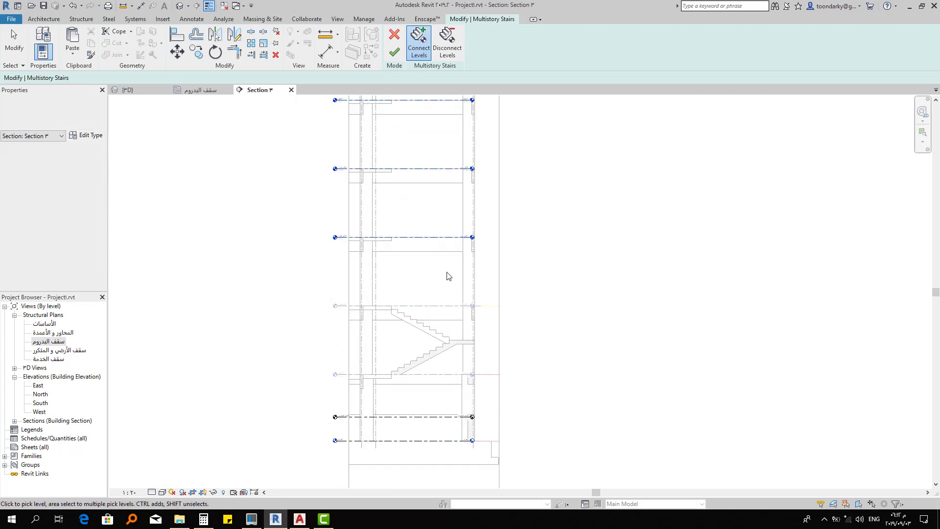
{"action": "left_click", "coordinate": [395, 52]}
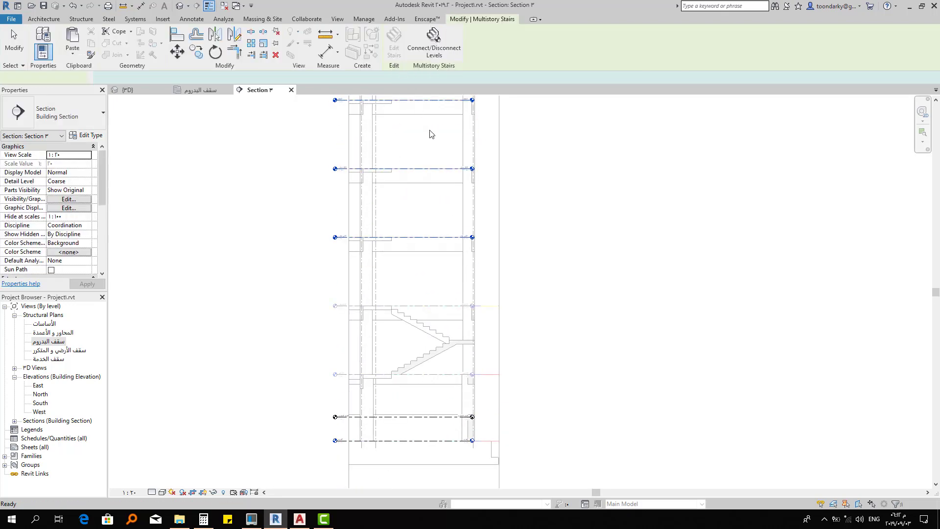
Select the multistory stair group in Section 3 and pan down to its lower flights
{"action": "middle_click_drag", "start_coordinate": [509, 149], "coordinate": [447, 195]}
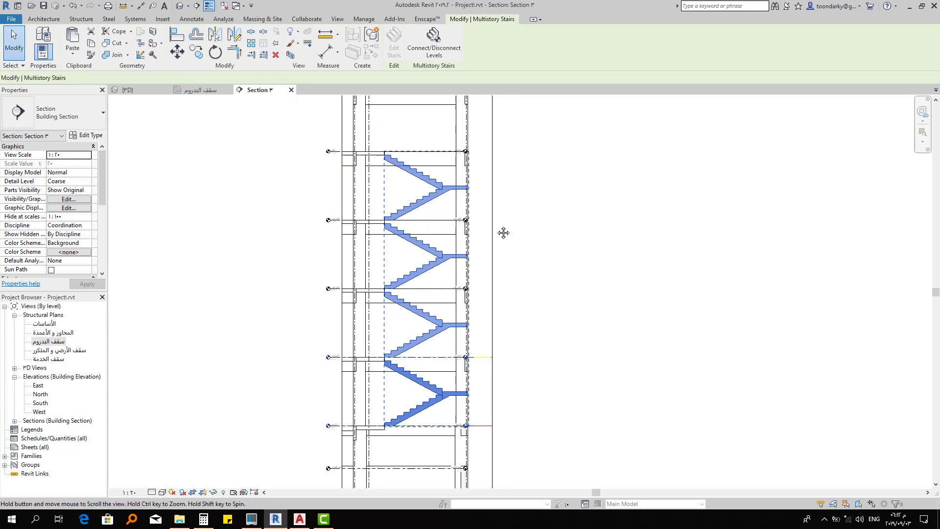
{"action": "scroll", "coordinate": [447, 196], "scroll_direction": "up", "scroll_amount": 1}
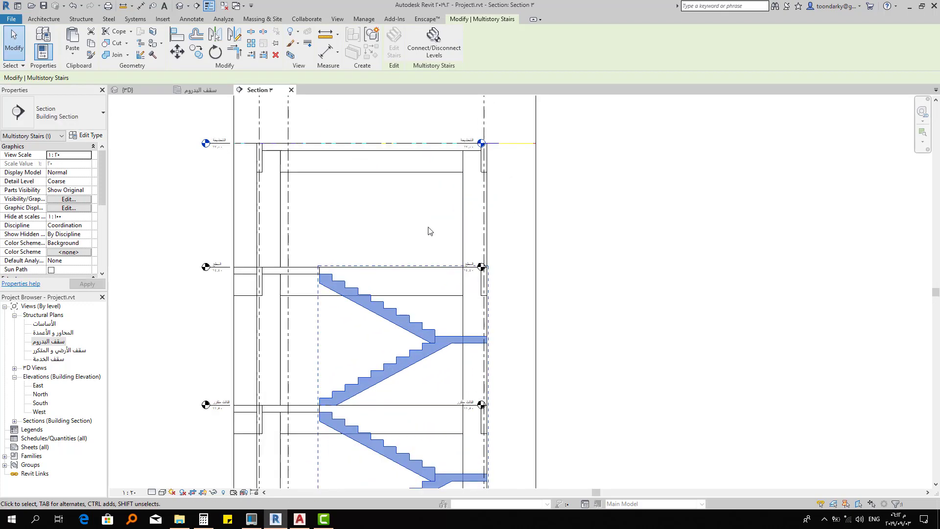
{"action": "left_click", "coordinate": [430, 227]}
{"action": "mouse_move", "coordinate": [368, 219]}
{"action": "middle_mouse_down"}
{"action": "mouse_move", "coordinate": [395, 199]}
{"action": "mouse_move", "coordinate": [399, 138]}
{"action": "middle_mouse_up"}
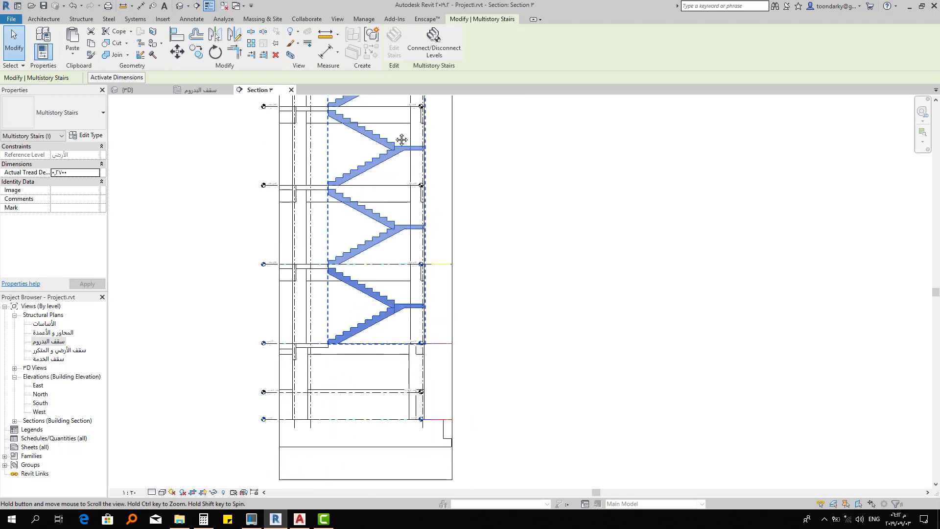
{"action": "scroll", "coordinate": [306, 269], "scroll_direction": "up", "scroll_amount": 2}
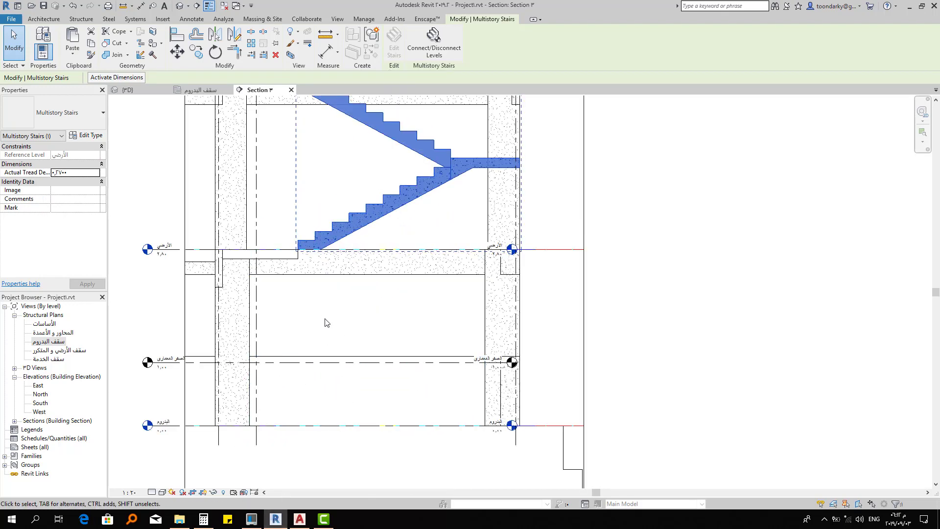
Begin connecting more levels, showing thin lines and measuring ground floor to basement, then cancel
{"action": "left_click", "coordinate": [431, 62]}
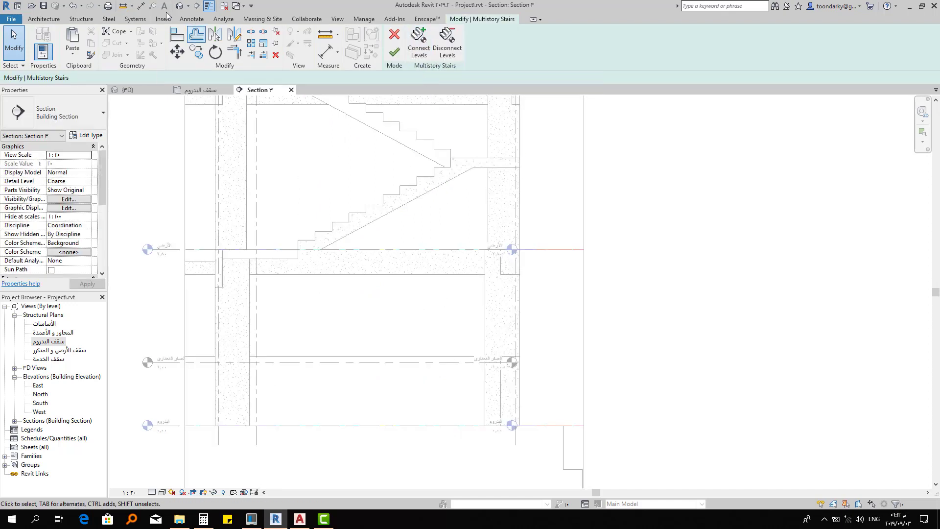
{"action": "left_click", "coordinate": [141, 8]}
{"action": "key", "text": "d"}
{"action": "key", "text": "i"}
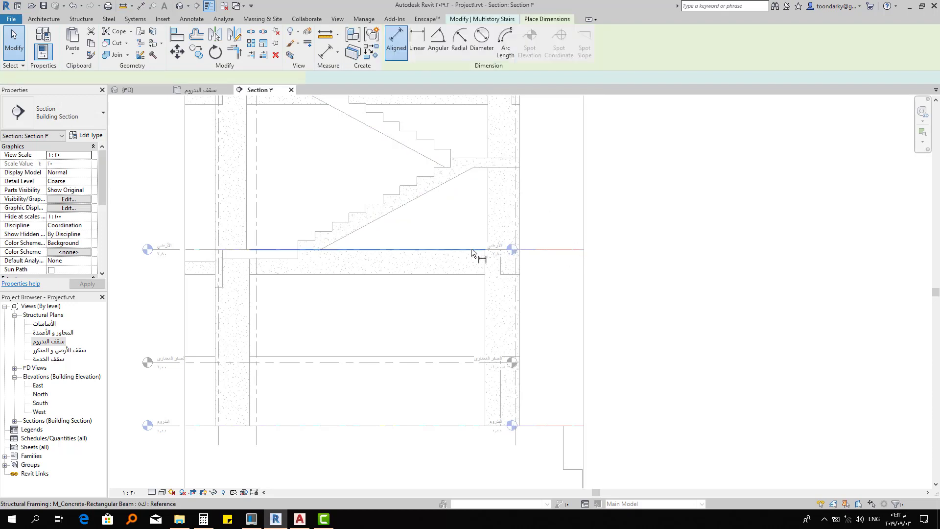
{"action": "left_click", "coordinate": [458, 292]}
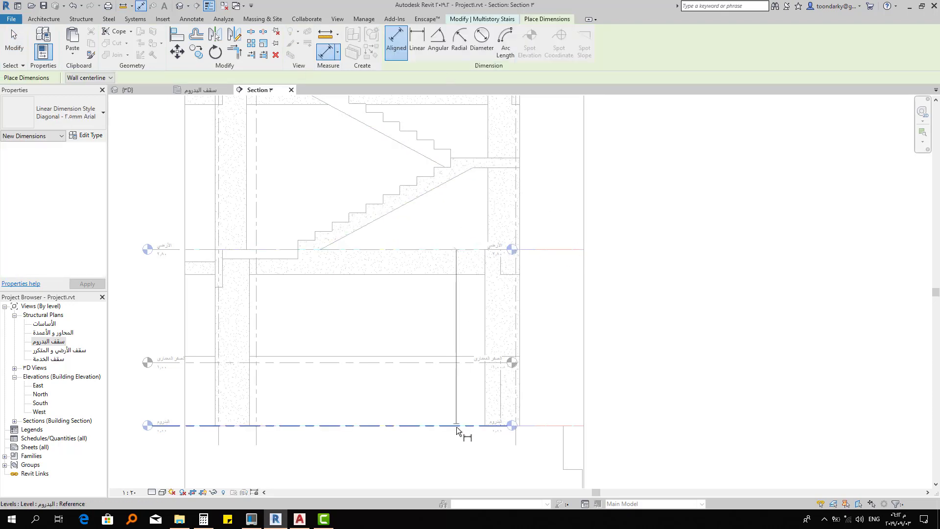
{"action": "left_click", "coordinate": [475, 425]}
{"action": "scroll", "coordinate": [566, 372], "scroll_direction": "up", "scroll_amount": 2}
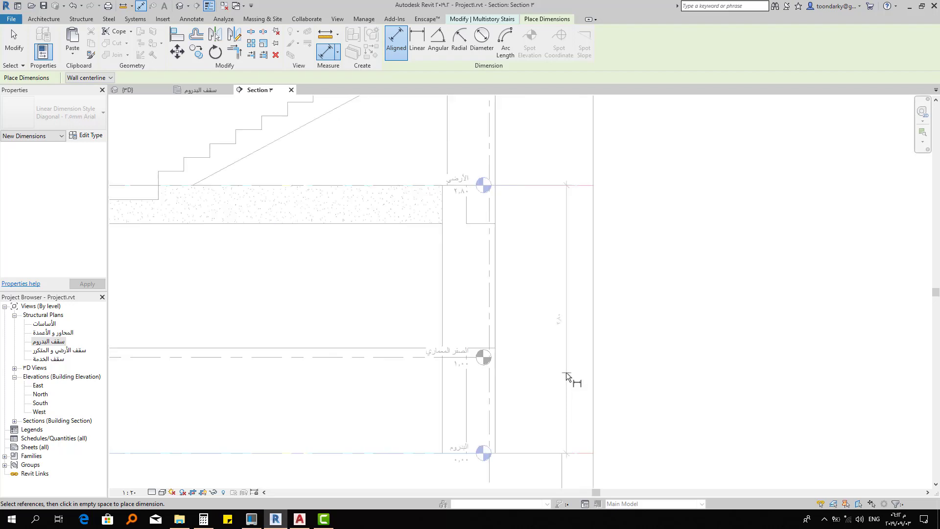
{"action": "scroll", "coordinate": [566, 372], "scroll_direction": "up", "scroll_amount": 2}
{"action": "scroll", "coordinate": [566, 372], "scroll_direction": "up", "scroll_amount": 1}
{"action": "scroll", "coordinate": [566, 372], "scroll_direction": "down", "scroll_amount": 4}
{"action": "scroll", "coordinate": [565, 372], "scroll_direction": "down", "scroll_amount": 1}
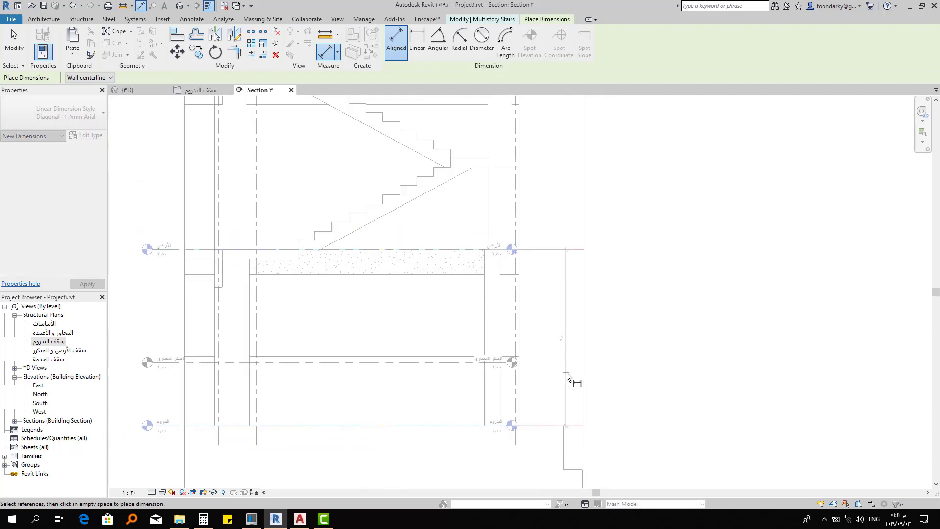
{"action": "key", "text": "Escape"}
{"action": "key", "text": "Escape"}
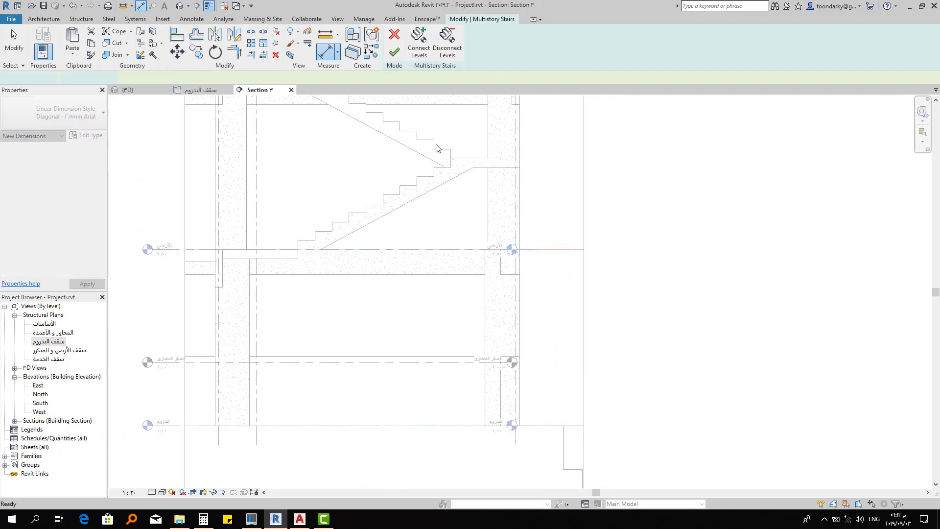
Connect the multistory stair down to basement level 0.00 and dismiss the warnings
{"action": "key", "text": "d"}
{"action": "key", "text": "i"}
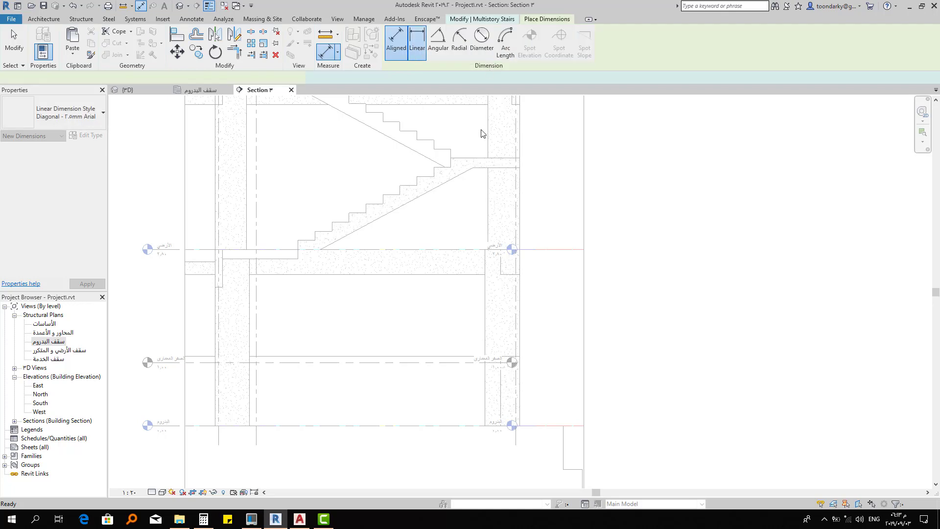
{"action": "key", "text": "Escape"}
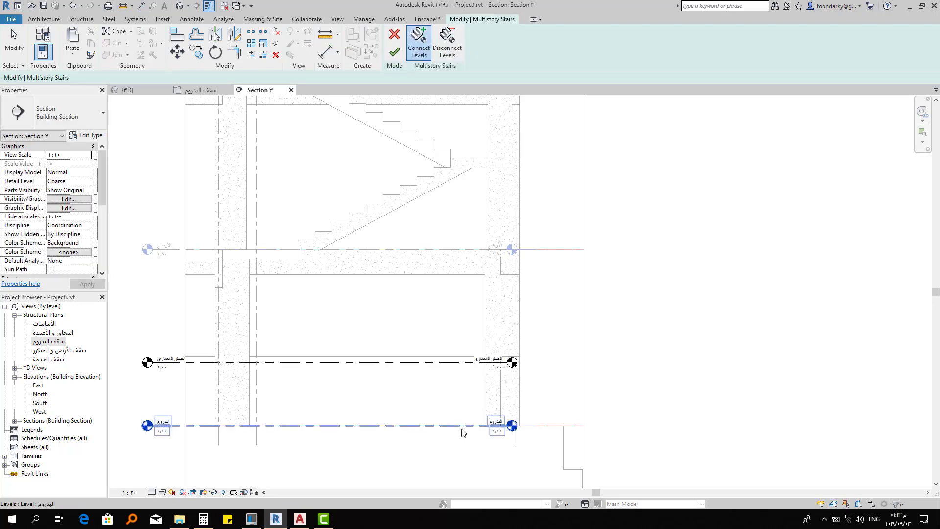
{"action": "left_click", "coordinate": [394, 52]}
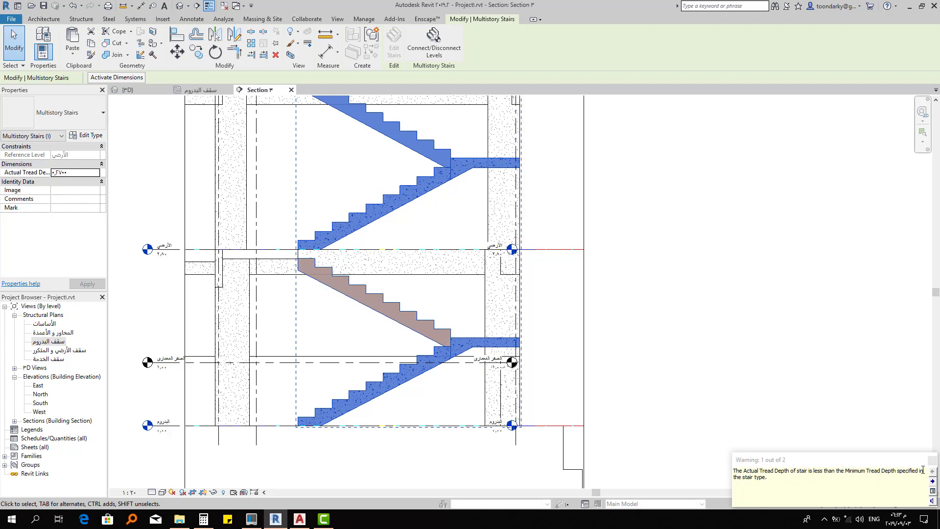
{"action": "left_click", "coordinate": [933, 478]}
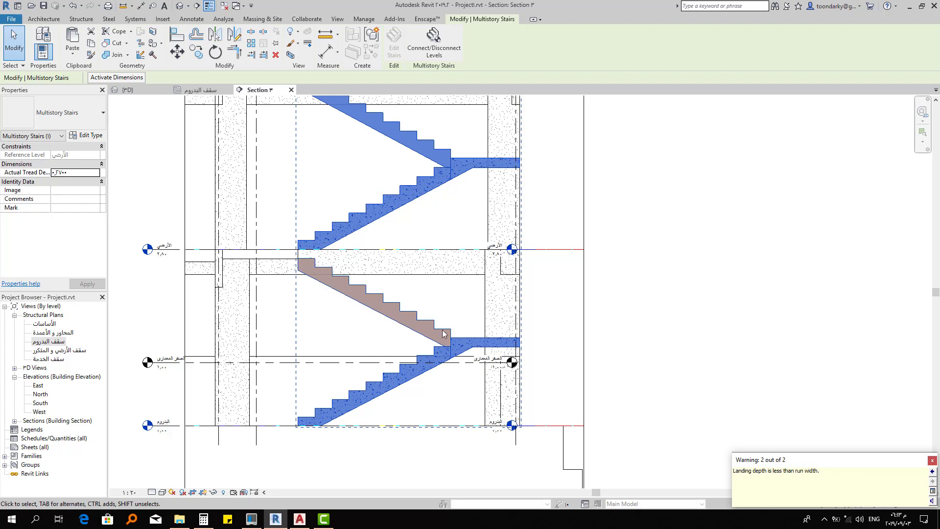
{"action": "left_click", "coordinate": [555, 367]}
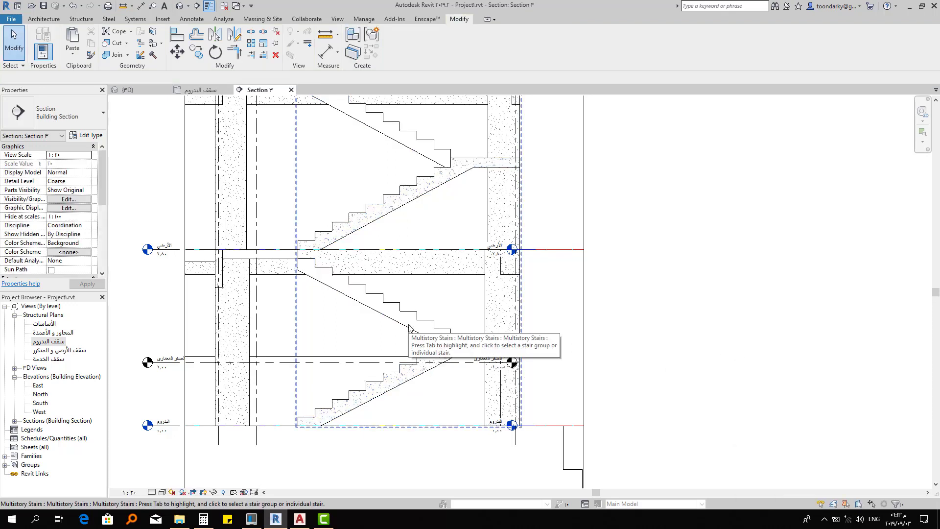
Select only the lower stair run and review its properties
{"action": "key", "text": "Tab"}
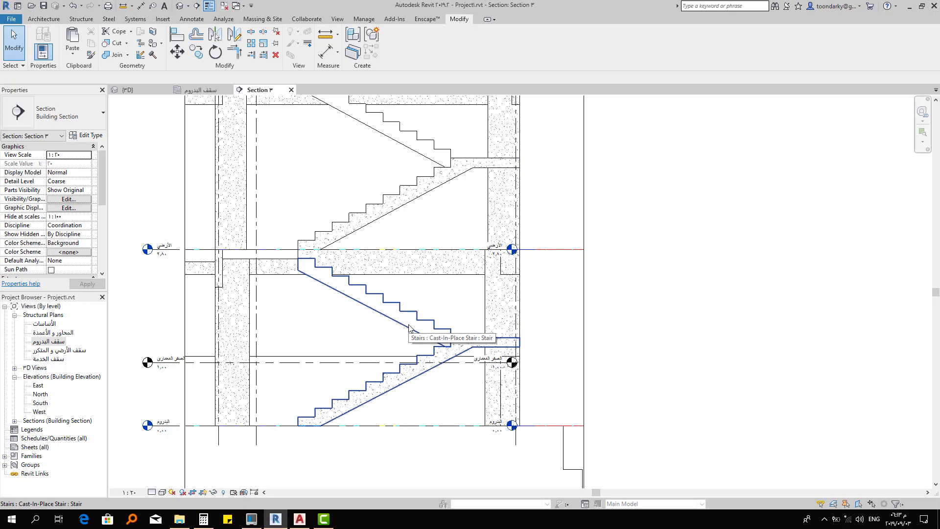
{"action": "left_click", "coordinate": [409, 328]}
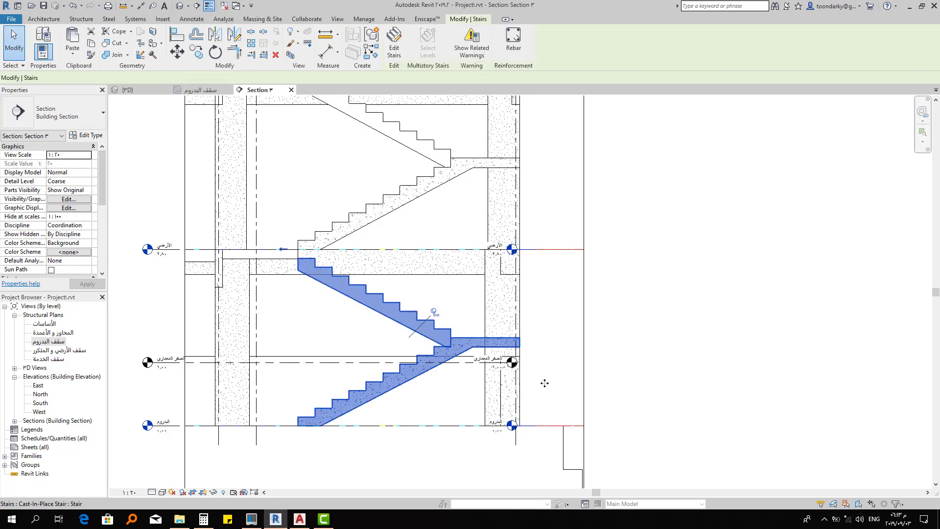
{"action": "scroll", "coordinate": [310, 312], "scroll_direction": "down", "scroll_amount": 2}
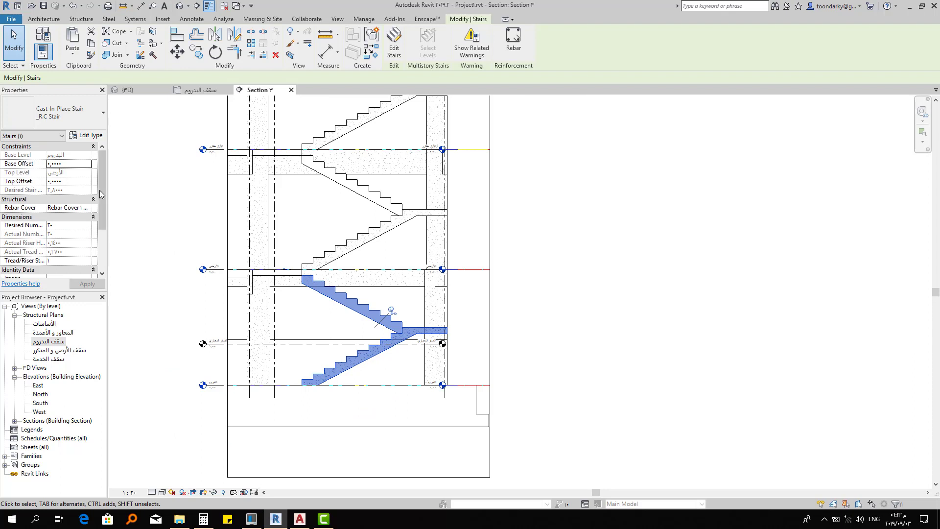
{"action": "left_click_drag", "start_coordinate": [102, 195], "coordinate": [101, 216]}
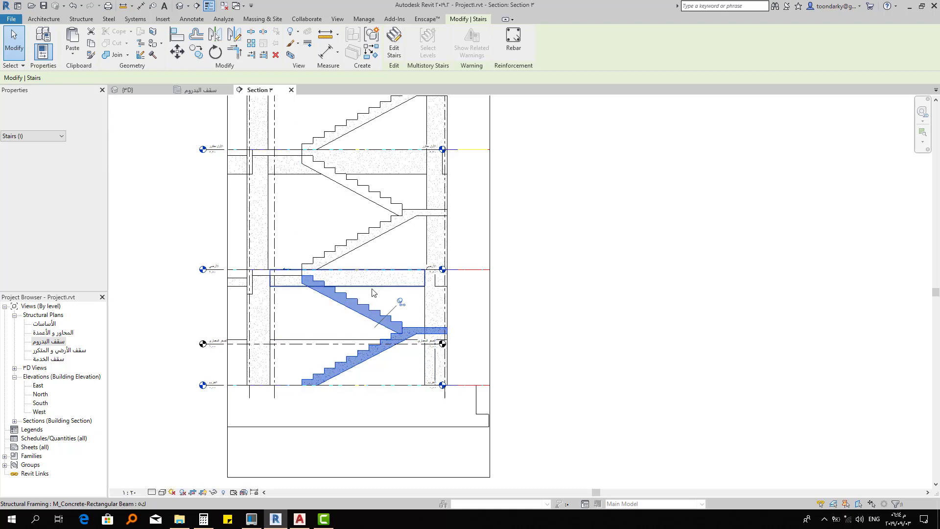
{"action": "scroll", "coordinate": [299, 294], "scroll_direction": "up", "scroll_amount": 2}
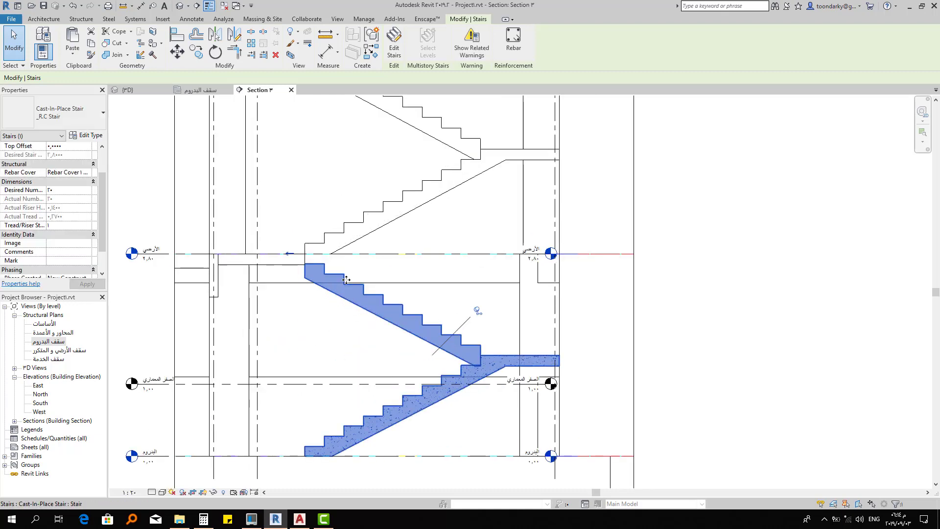
{"action": "scroll", "coordinate": [345, 289], "scroll_direction": "down", "scroll_amount": 2}
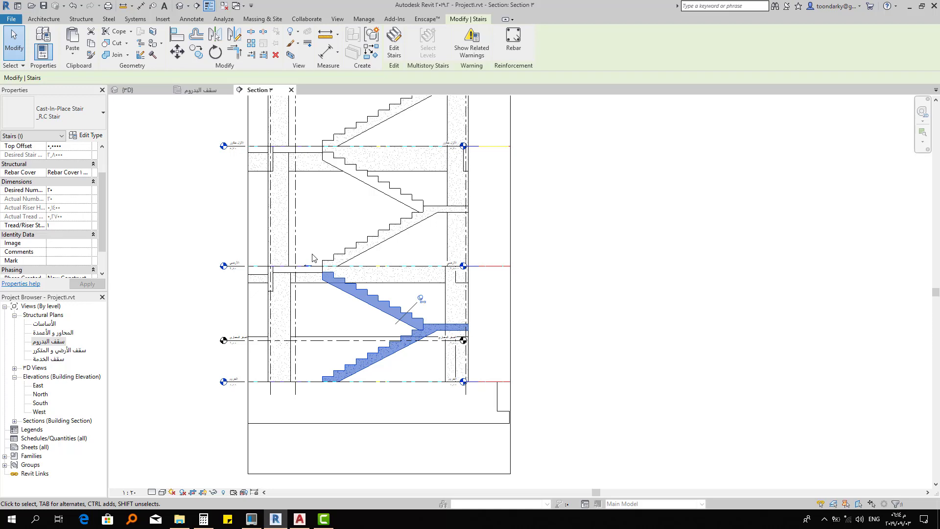
Select the whole multistory stair group and open a Selection Box 3D view of it
{"action": "middle_click_drag", "start_coordinate": [406, 364], "coordinate": [420, 402]}
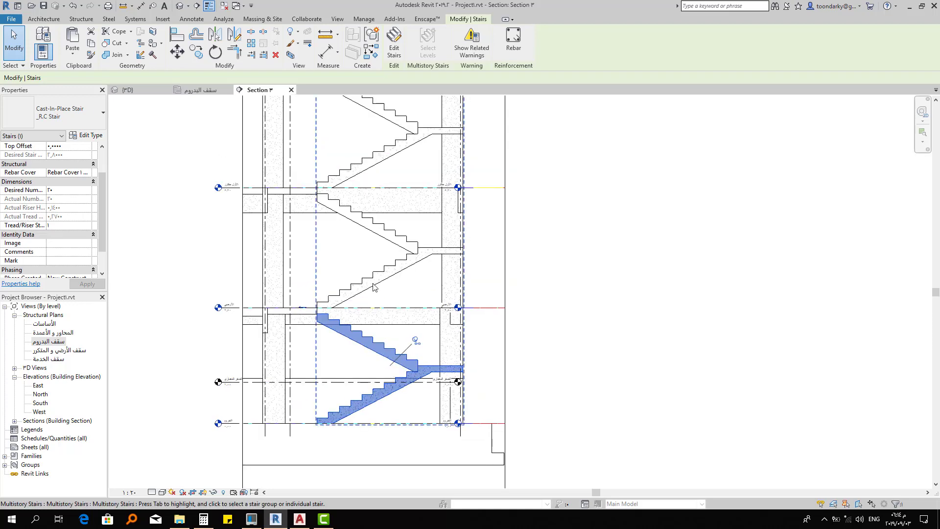
{"action": "middle_click_drag", "start_coordinate": [386, 300], "coordinate": [383, 403]}
{"action": "middle_click_drag", "start_coordinate": [400, 242], "coordinate": [394, 376]}
{"action": "key", "text": "Escape"}
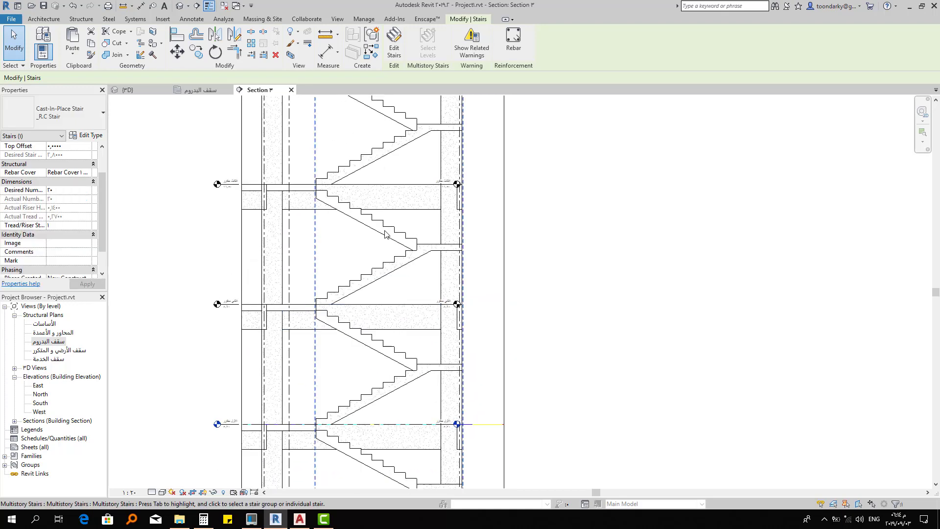
{"action": "left_click", "coordinate": [396, 237]}
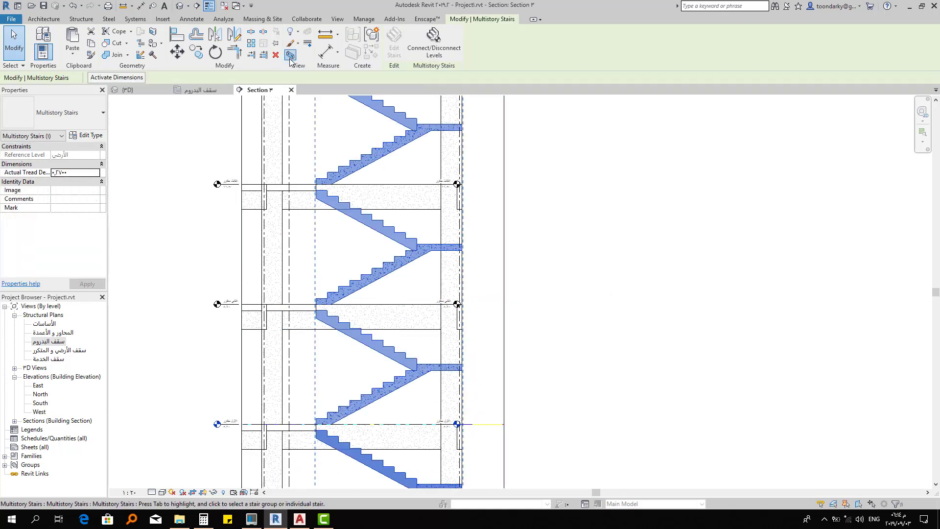
{"action": "left_click", "coordinate": [289, 56]}
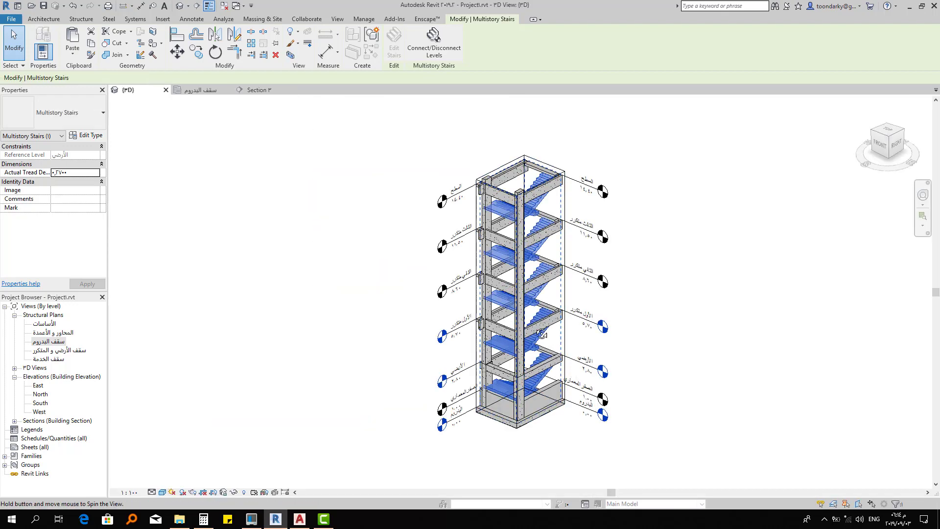
{"action": "mouse_move", "coordinate": [504, 296]}
{"action": "middle_mouse_down", "text": "shift"}
{"action": "mouse_move", "coordinate": [403, 279]}
{"action": "mouse_move", "coordinate": [328, 296]}
{"action": "mouse_move", "coordinate": [382, 290]}
{"action": "middle_mouse_up", "text": "shift"}
{"action": "middle_click_drag", "start_coordinate": [600, 275], "coordinate": [637, 280], "text": "shift"}
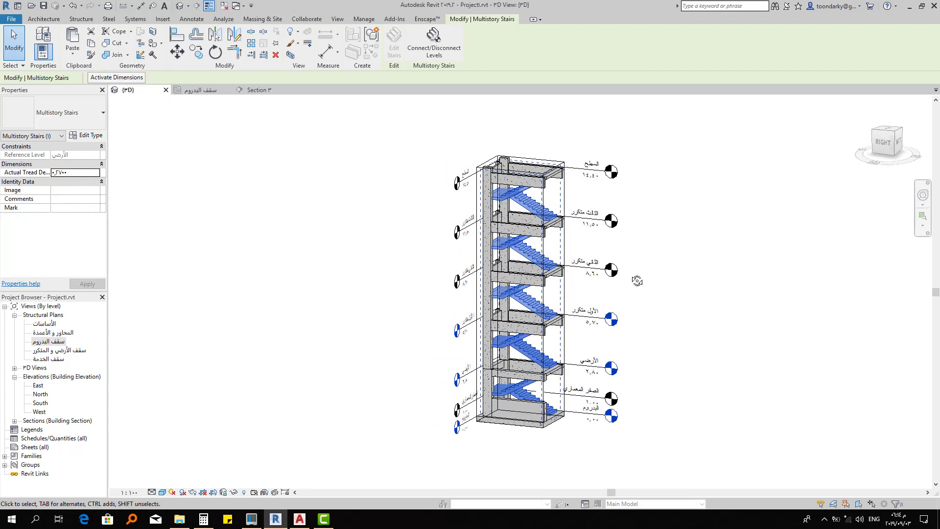
{"action": "left_click", "coordinate": [294, 91]}
{"action": "scroll", "coordinate": [377, 267], "scroll_direction": "up", "scroll_amount": 3}
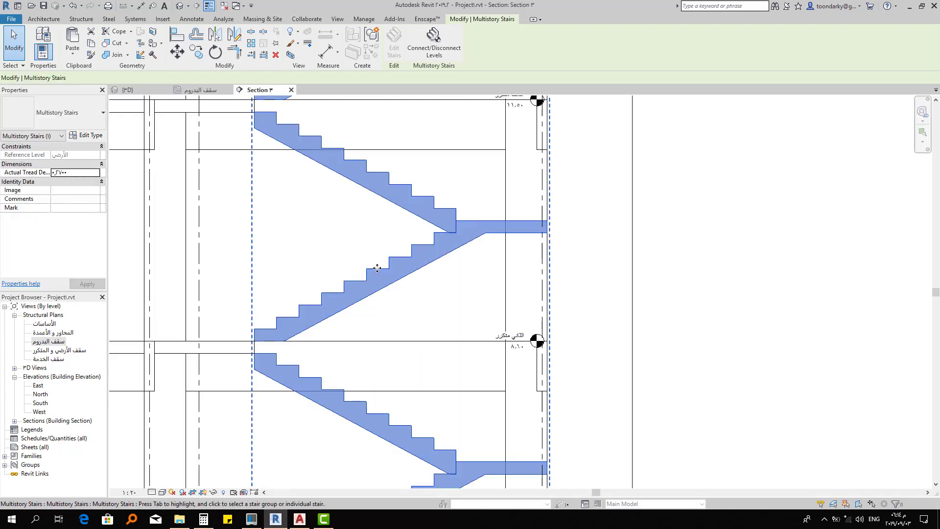
{"action": "middle_click_drag", "start_coordinate": [286, 263], "coordinate": [296, 366]}
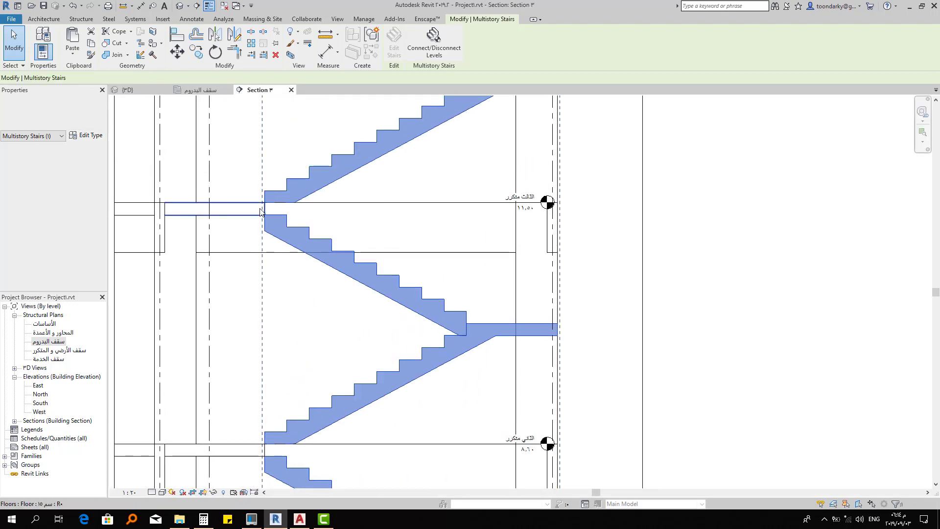
{"action": "middle_click_drag", "start_coordinate": [273, 189], "coordinate": [288, 241]}
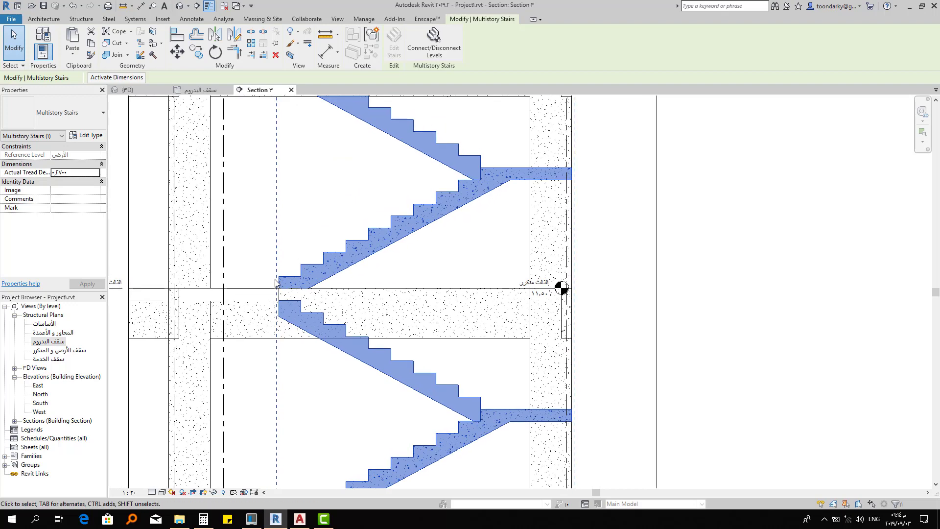
{"action": "scroll", "coordinate": [277, 209], "scroll_direction": "up", "scroll_amount": 1}
{"action": "scroll", "coordinate": [277, 209], "scroll_direction": "down", "scroll_amount": 2}
{"action": "middle_click_drag", "start_coordinate": [292, 277], "coordinate": [308, 319]}
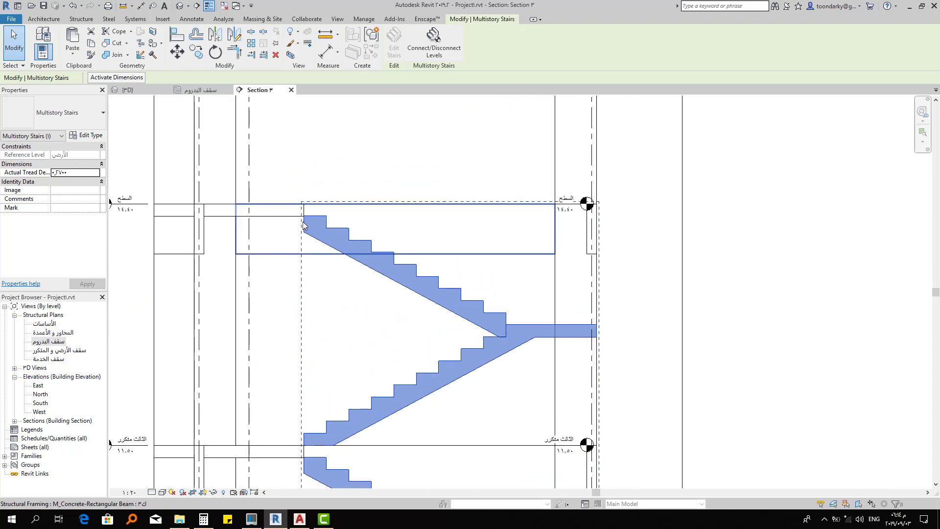
{"action": "scroll", "coordinate": [287, 200], "scroll_direction": "up", "scroll_amount": 3}
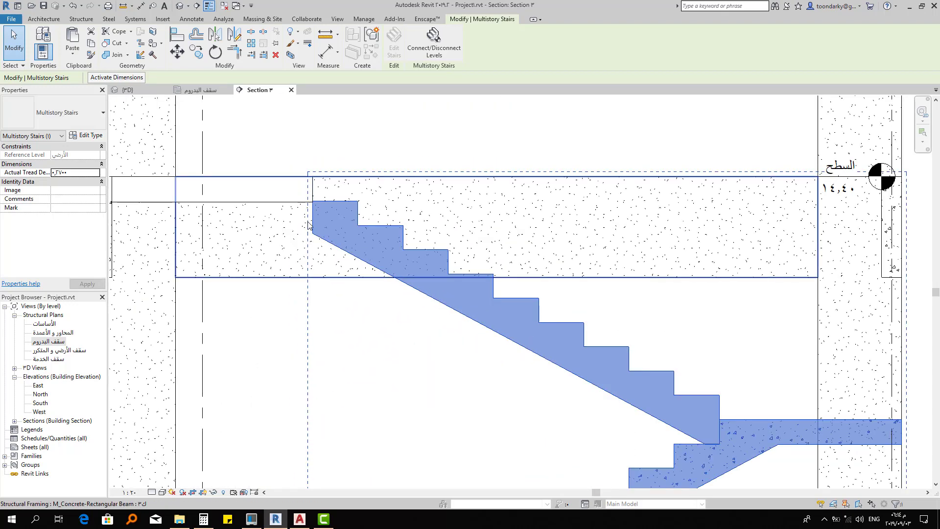
{"action": "scroll", "coordinate": [345, 278], "scroll_direction": "down", "scroll_amount": 2}
{"action": "middle_click_drag", "start_coordinate": [362, 308], "coordinate": [368, 163]}
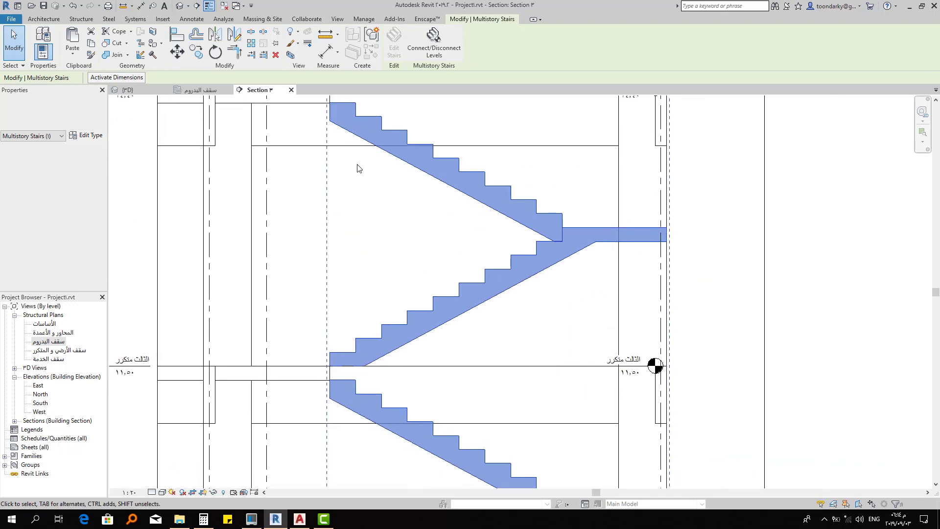
{"action": "scroll", "coordinate": [335, 360], "scroll_direction": "up", "scroll_amount": 3}
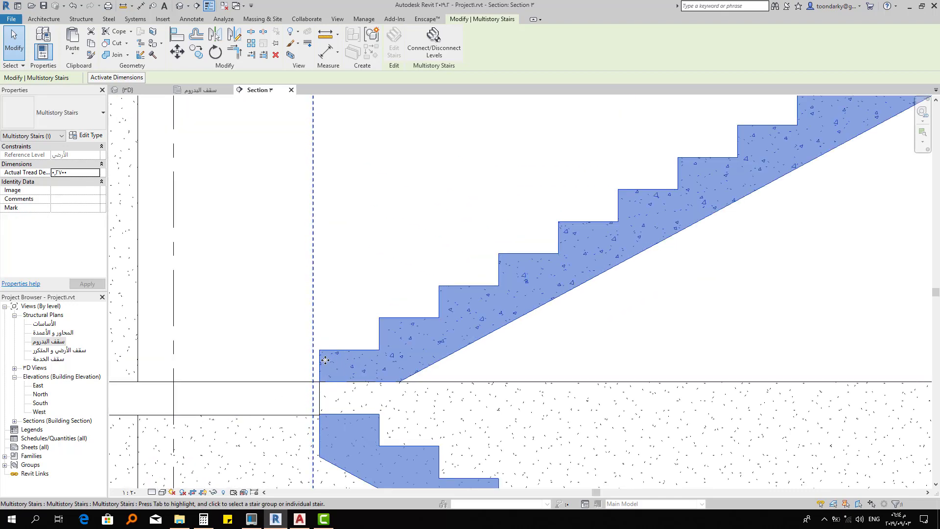
{"action": "middle_click_drag", "start_coordinate": [331, 283], "coordinate": [310, 289]}
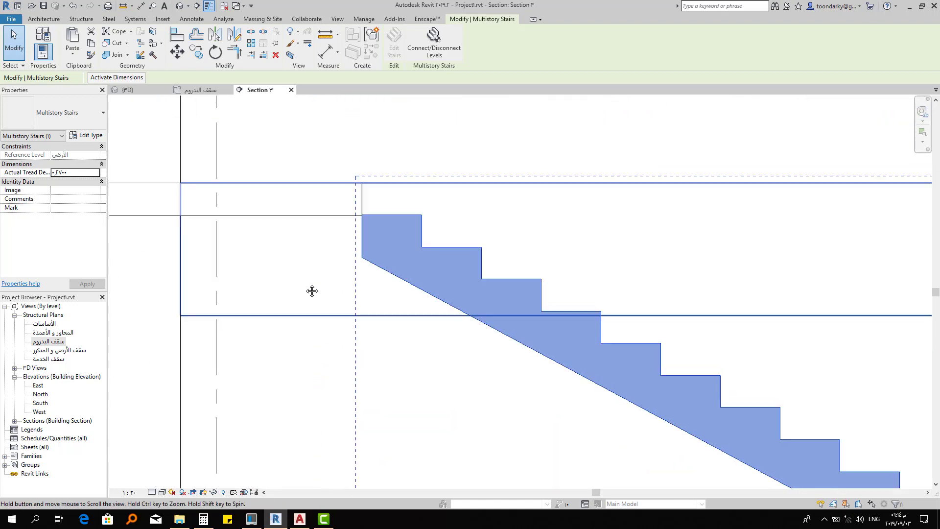
{"action": "scroll", "coordinate": [379, 361], "scroll_direction": "down", "scroll_amount": 3}
{"action": "scroll", "coordinate": [376, 142], "scroll_direction": "down", "scroll_amount": 2}
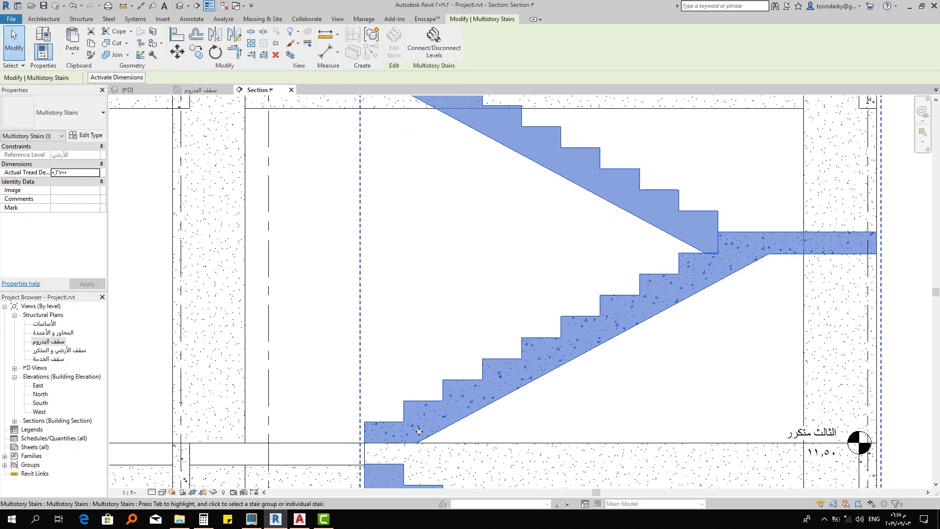
{"action": "scroll", "coordinate": [419, 432], "scroll_direction": "up", "scroll_amount": 3}
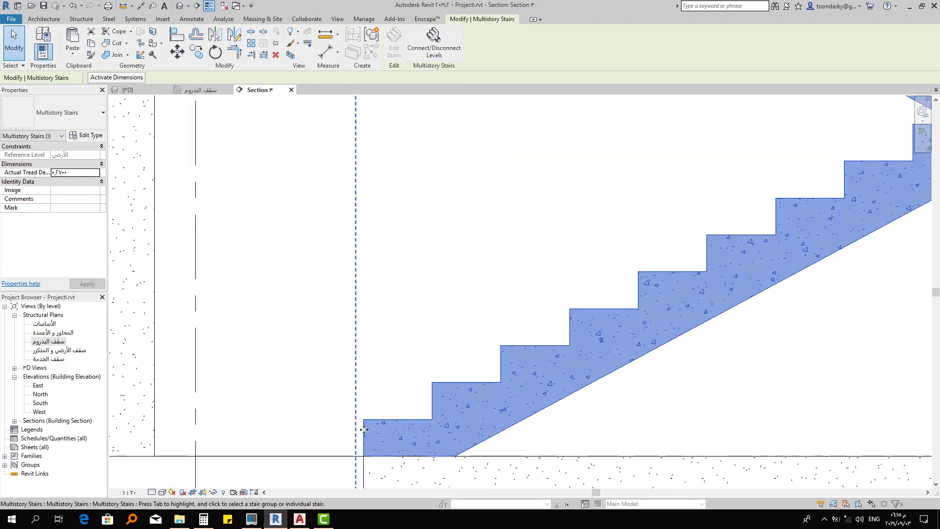
{"action": "middle_click_drag", "start_coordinate": [405, 432], "coordinate": [374, 342]}
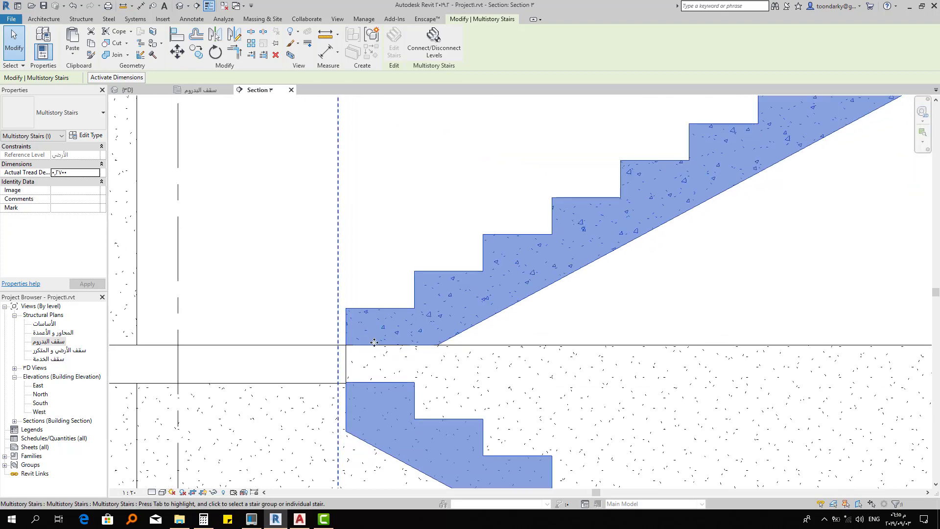
{"action": "left_click", "coordinate": [344, 370]}
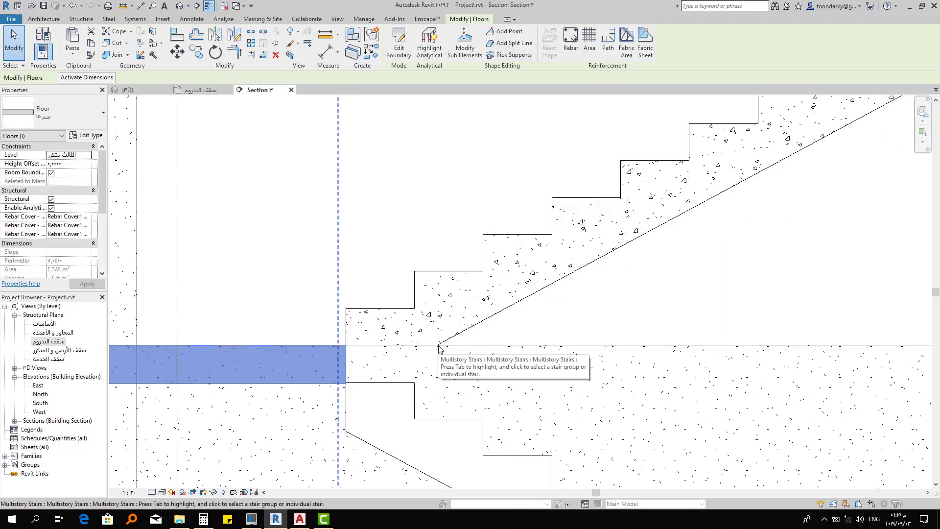
{"action": "scroll", "coordinate": [438, 349], "scroll_direction": "down", "scroll_amount": 3}
{"action": "scroll", "coordinate": [392, 342], "scroll_direction": "down", "scroll_amount": 1}
{"action": "scroll", "coordinate": [348, 338], "scroll_direction": "down", "scroll_amount": 2}
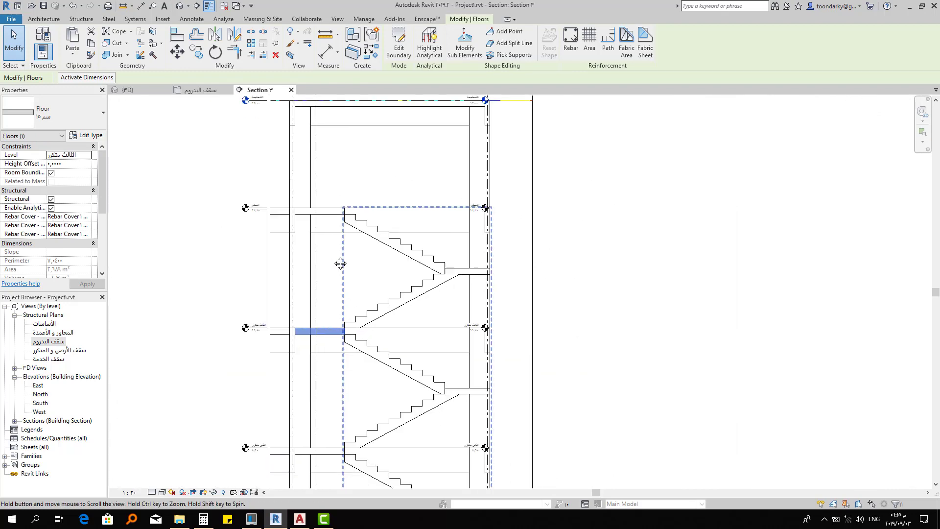
{"action": "middle_click_drag", "start_coordinate": [341, 264], "coordinate": [329, 296]}
{"action": "scroll", "coordinate": [329, 296], "scroll_direction": "up", "scroll_amount": 1}
{"action": "left_click", "coordinate": [719, 328]}
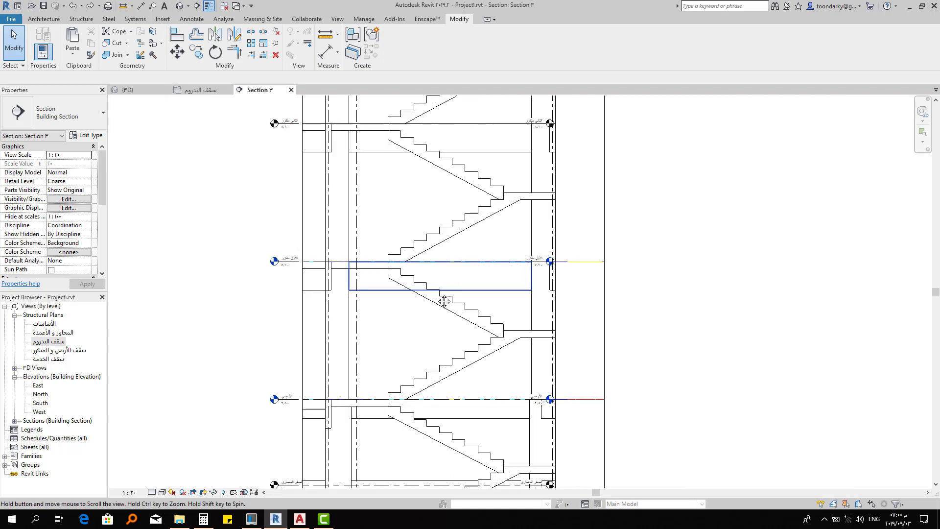
Start a Model In-Place component from the Architecture tab, dismissing the save reminder
{"action": "middle_click_drag", "start_coordinate": [398, 240], "coordinate": [393, 289]}
{"action": "scroll", "coordinate": [372, 166], "scroll_direction": "up", "scroll_amount": 2}
{"action": "scroll", "coordinate": [402, 215], "scroll_direction": "up", "scroll_amount": 2}
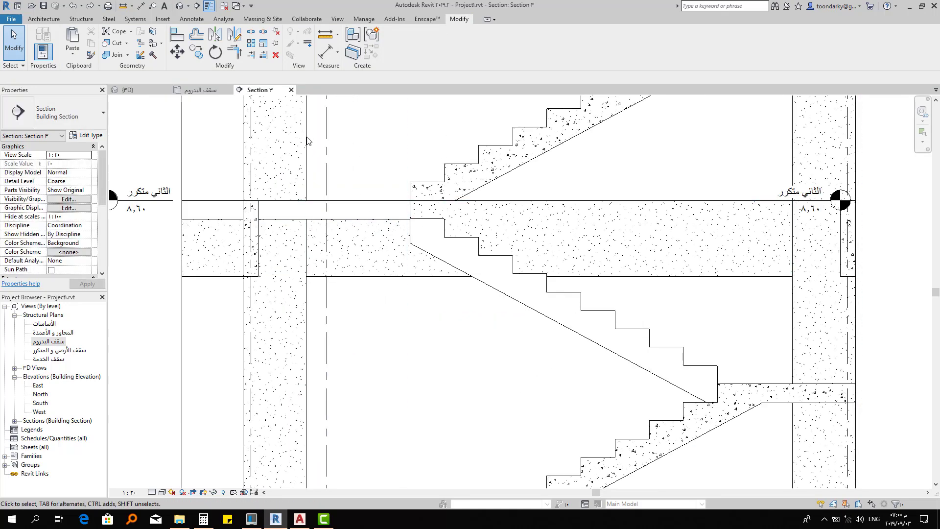
{"action": "left_click", "coordinate": [45, 19]}
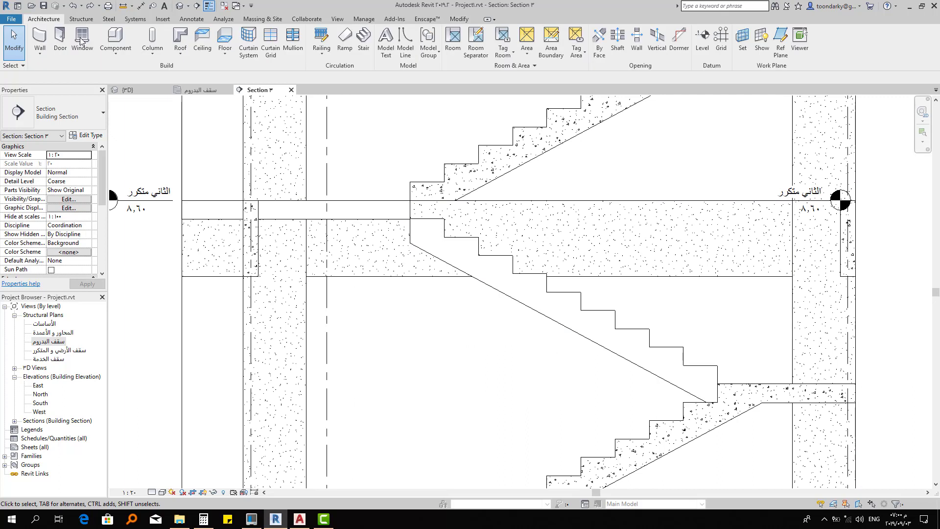
{"action": "left_click", "coordinate": [116, 53]}
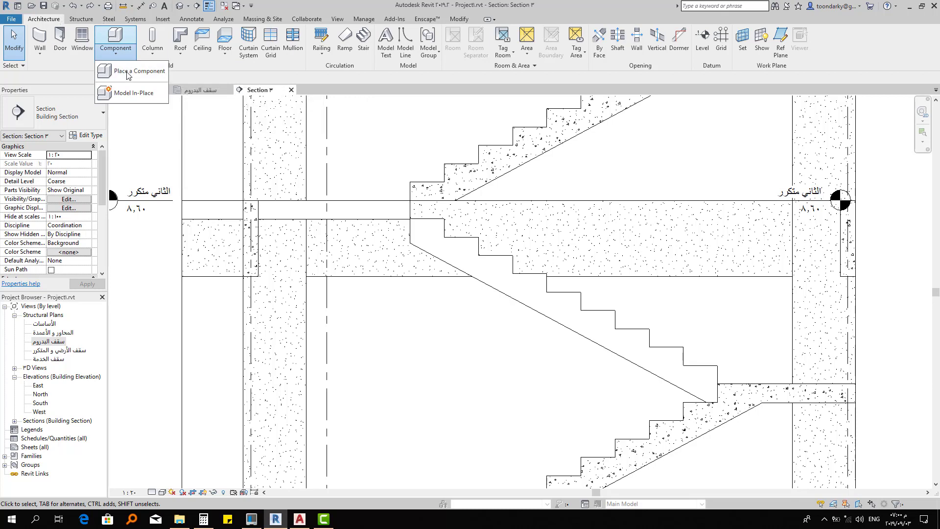
{"action": "left_click", "coordinate": [134, 93]}
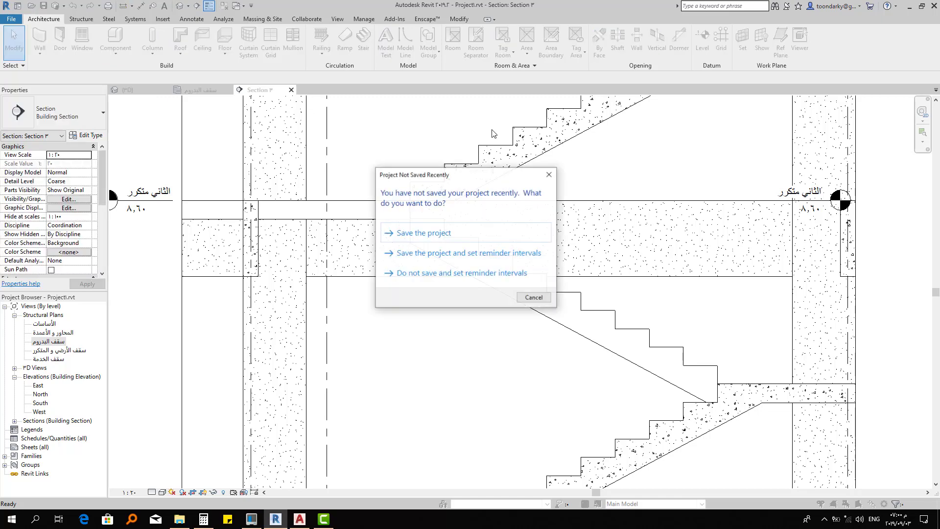
{"action": "left_click", "coordinate": [548, 174]}
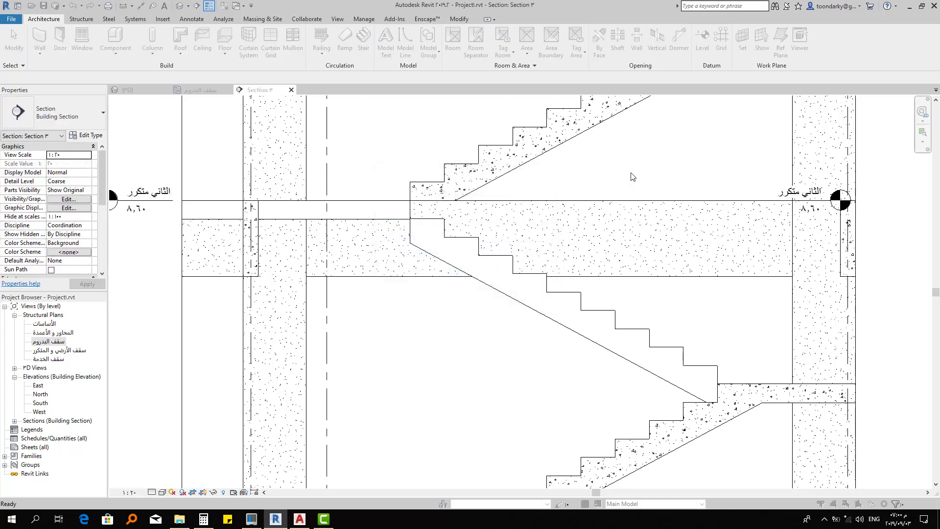
Choose the Floors category and keep the name Floors 1
{"action": "left_click_drag", "start_coordinate": [536, 195], "coordinate": [536, 232]}
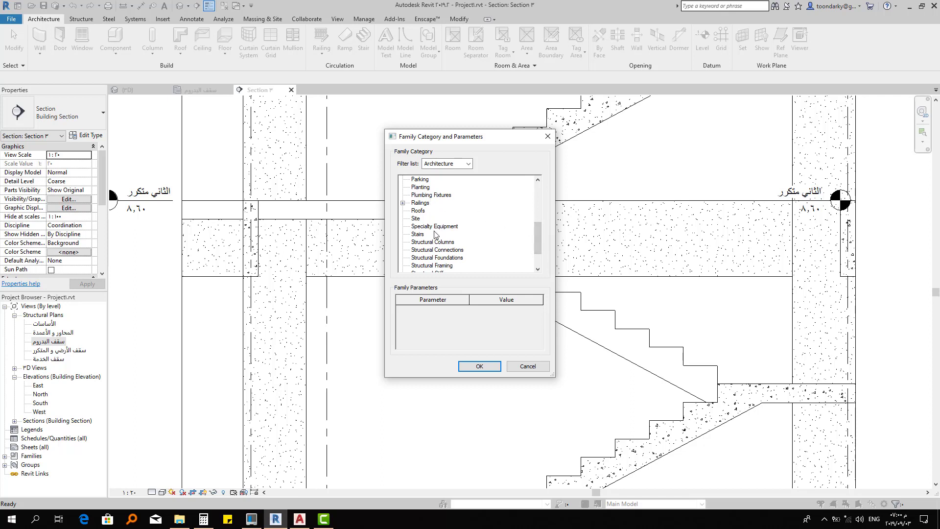
{"action": "scroll", "coordinate": [430, 221], "scroll_direction": "down", "scroll_amount": 2}
{"action": "scroll", "coordinate": [430, 241], "scroll_direction": "up", "scroll_amount": 3}
{"action": "scroll", "coordinate": [414, 220], "scroll_direction": "up", "scroll_amount": 1}
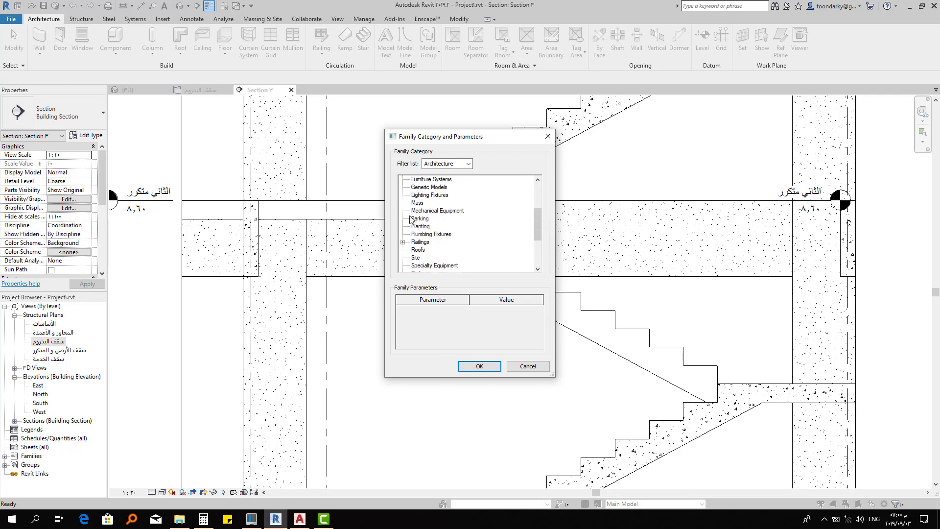
{"action": "scroll", "coordinate": [419, 218], "scroll_direction": "up", "scroll_amount": 2}
{"action": "double_click", "coordinate": [419, 202]}
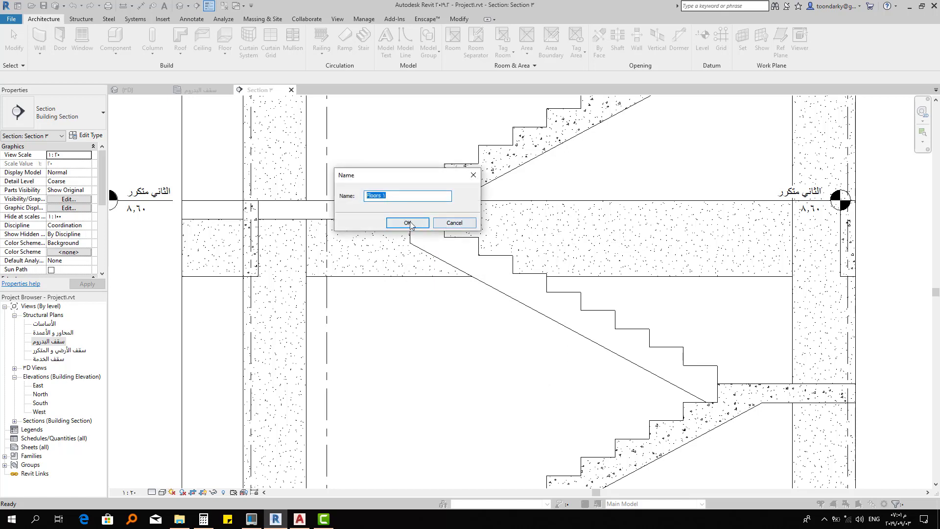
{"action": "left_click", "coordinate": [405, 223]}
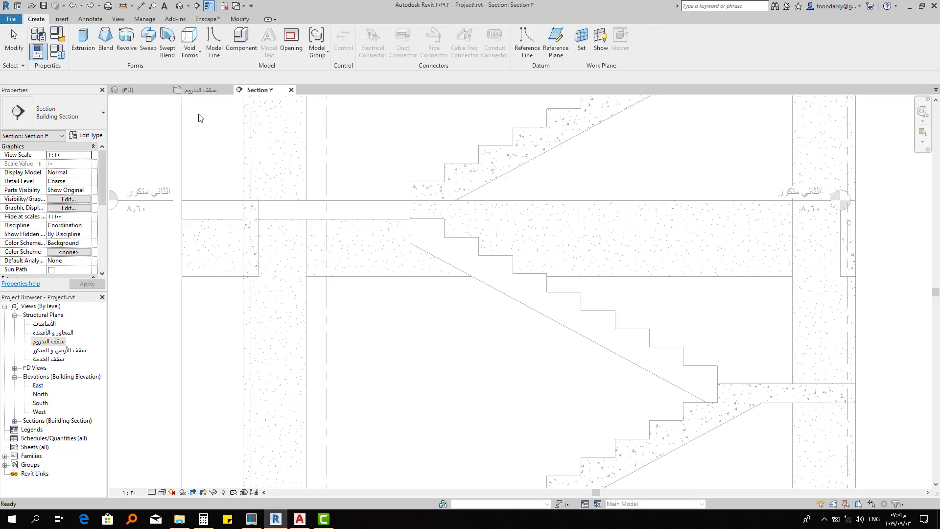
Start an extrusion sketched on a work plane picked on the stair
{"action": "middle_click_drag", "start_coordinate": [473, 229], "coordinate": [507, 247]}
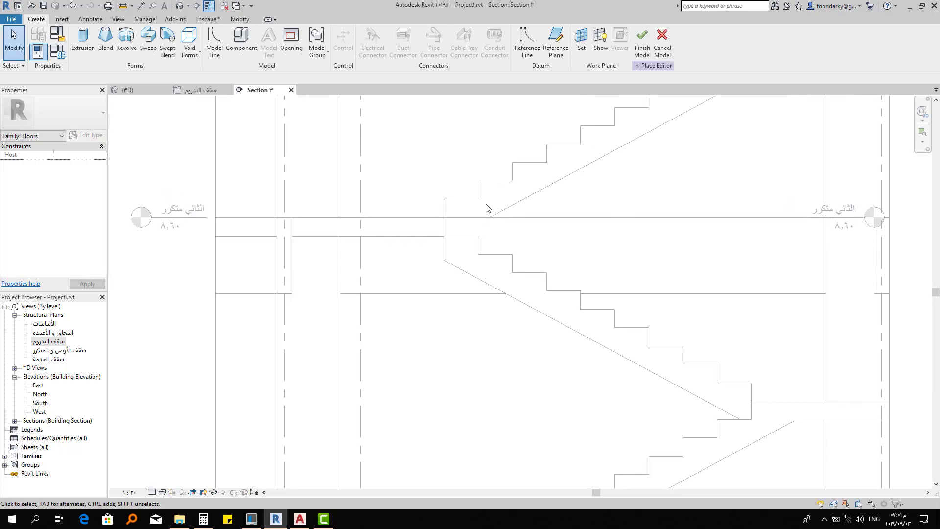
{"action": "left_click", "coordinate": [86, 38]}
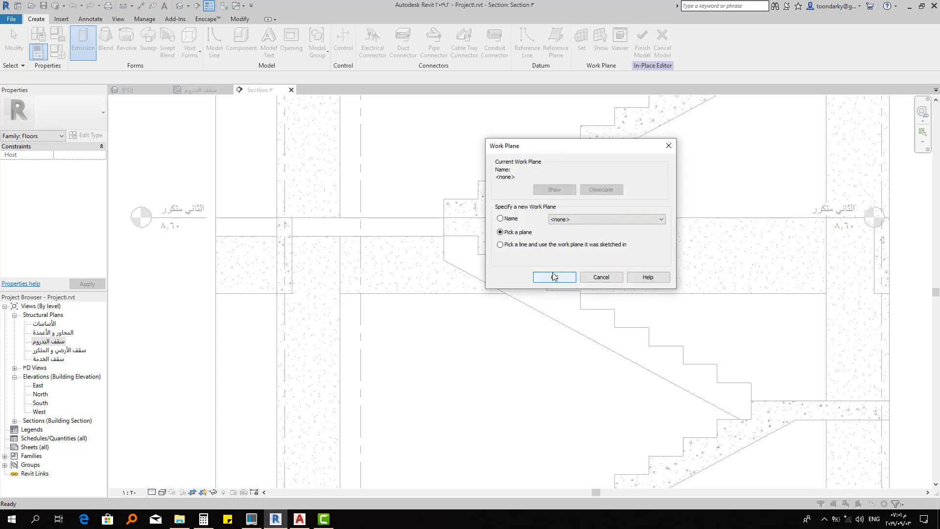
{"action": "left_click", "coordinate": [553, 274]}
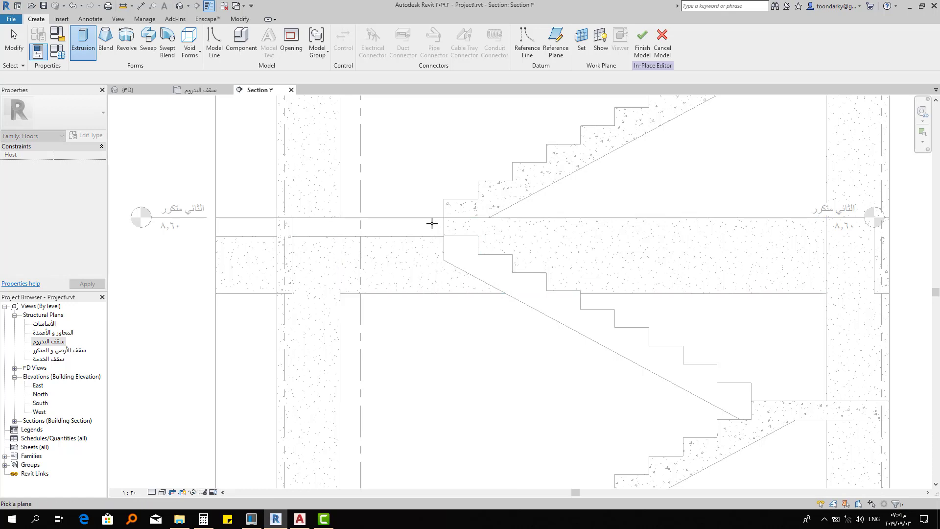
{"action": "left_click", "coordinate": [636, 309]}
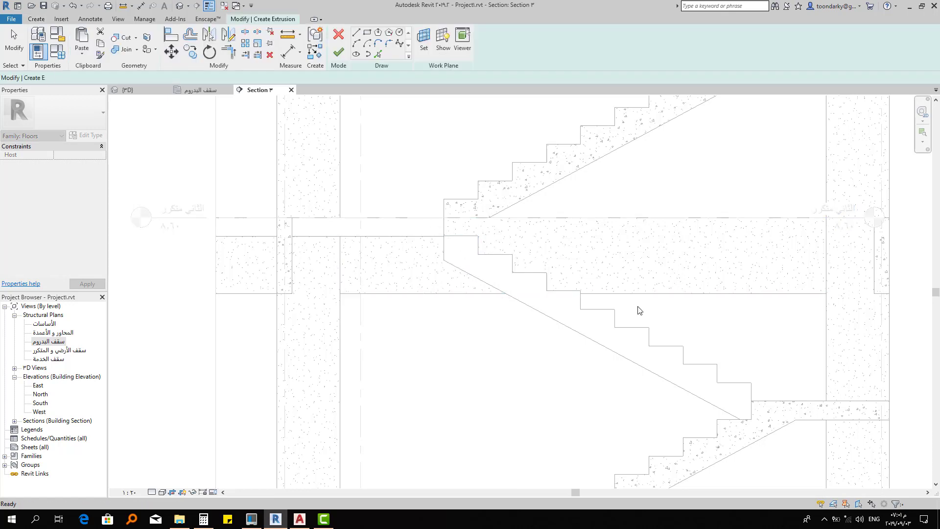
Sketch a line along the floor slab from the stair corner and pick the stair's sloping underside
{"action": "left_click", "coordinate": [356, 33]}
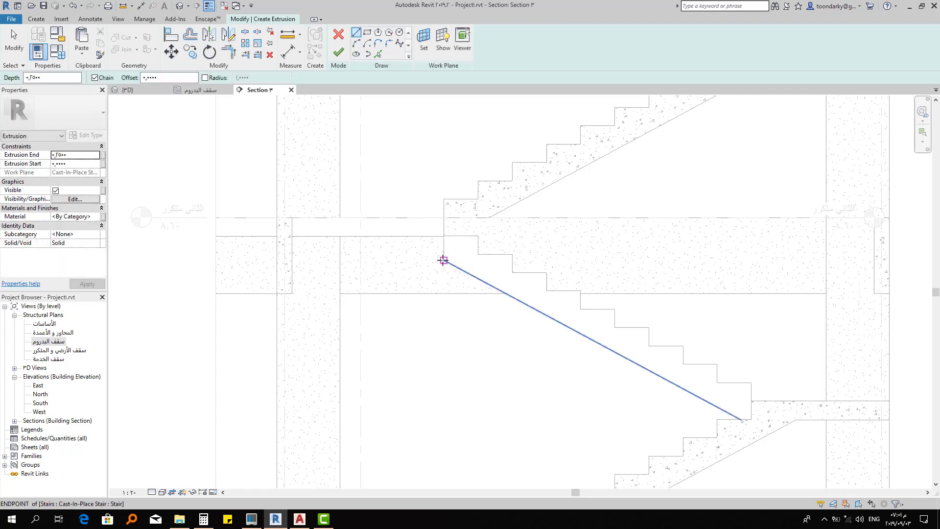
{"action": "left_click", "coordinate": [441, 260]}
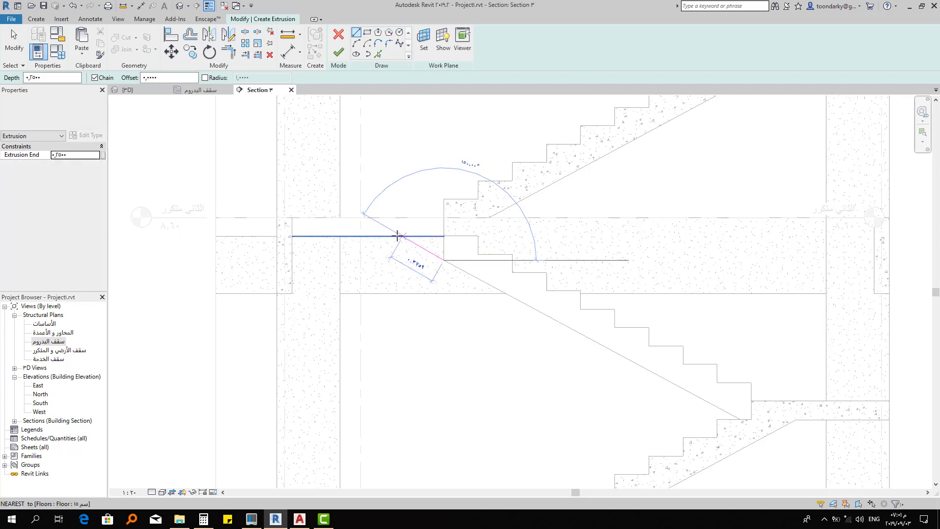
{"action": "left_click", "coordinate": [398, 235]}
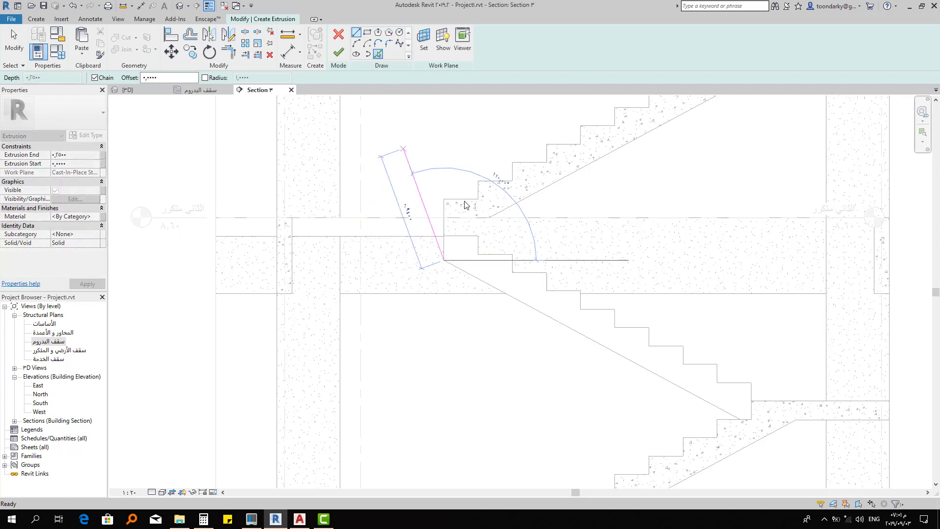
{"action": "left_click", "coordinate": [472, 274]}
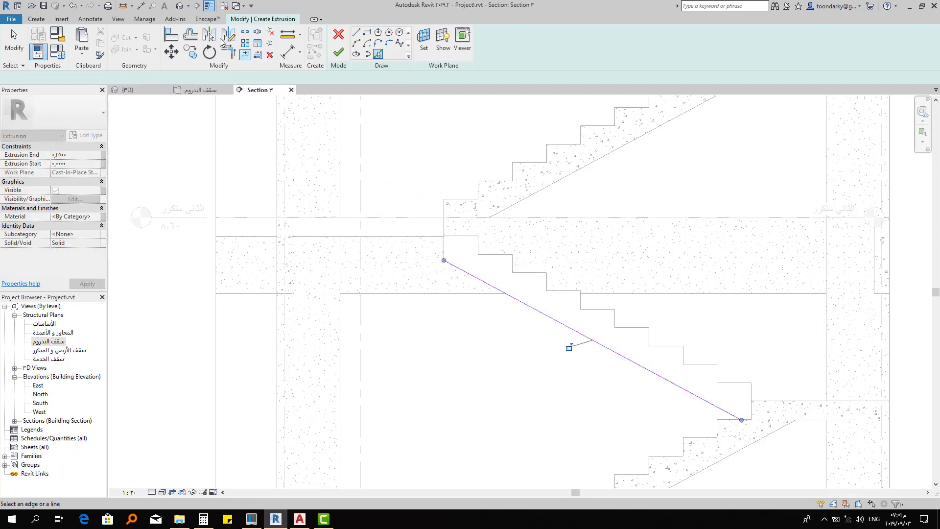
Extend and trim the diagonal sketch line at the landing edge
{"action": "left_click", "coordinate": [245, 57]}
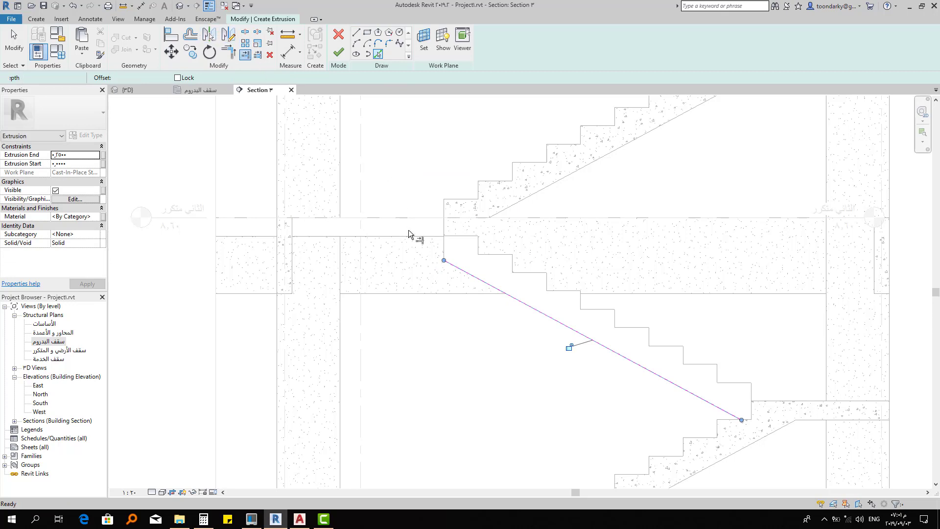
{"action": "left_click", "coordinate": [410, 236]}
{"action": "left_click", "coordinate": [465, 272]}
{"action": "key", "text": "Escape"}
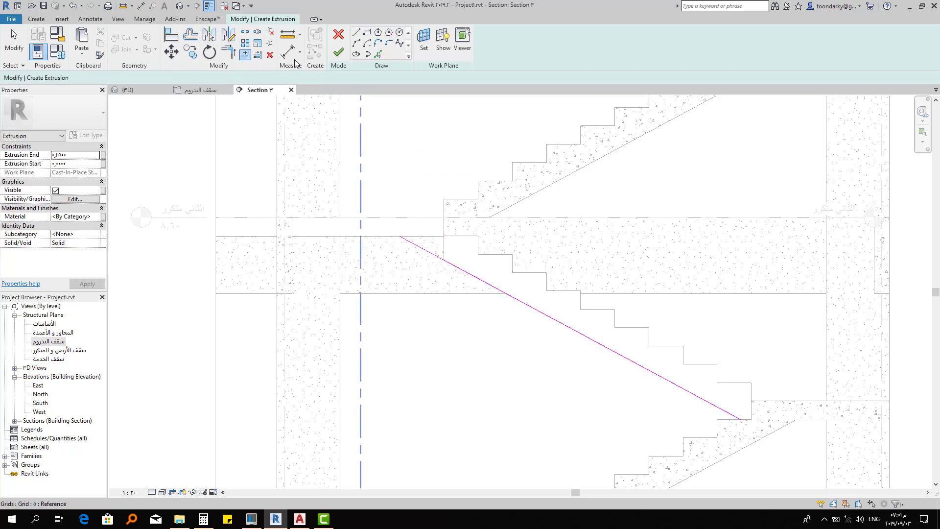
{"action": "left_click", "coordinate": [443, 243]}
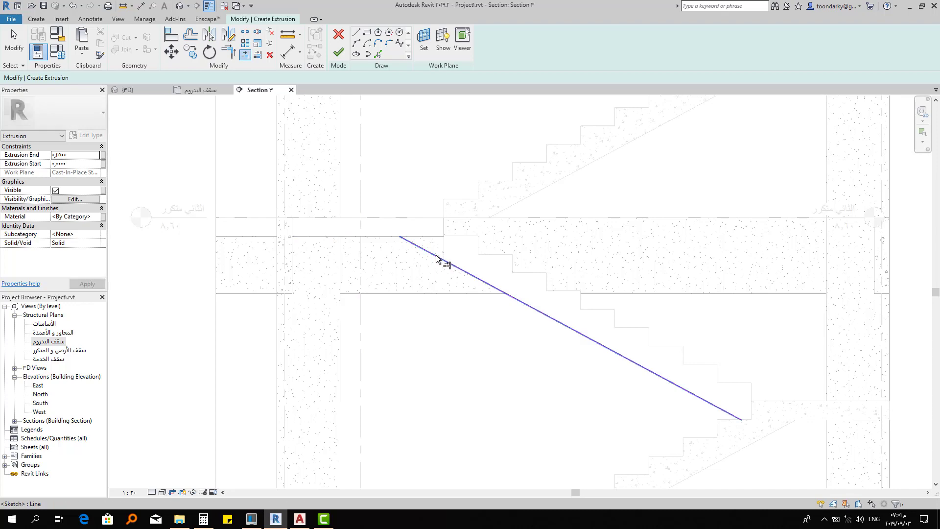
{"action": "left_click", "coordinate": [440, 258]}
{"action": "left_click", "coordinate": [428, 212]}
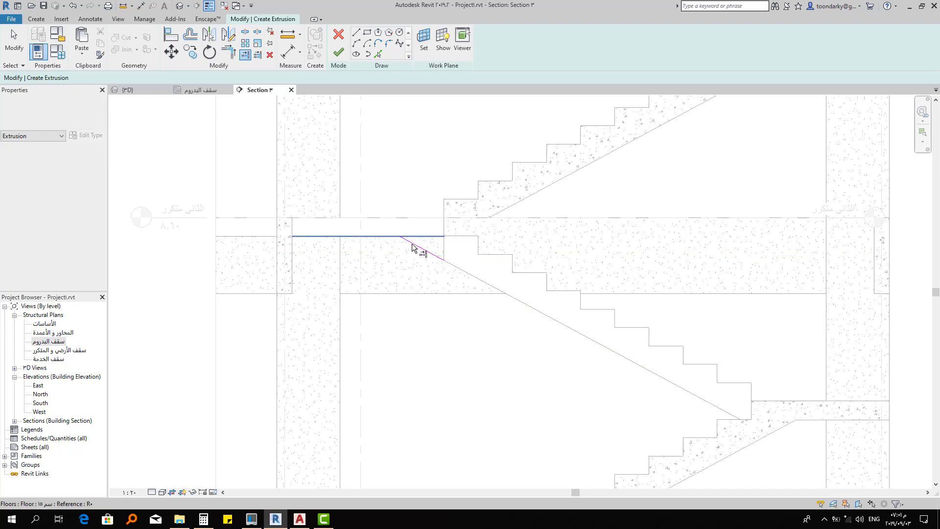
{"action": "scroll", "coordinate": [384, 163], "scroll_direction": "up", "scroll_amount": 3}
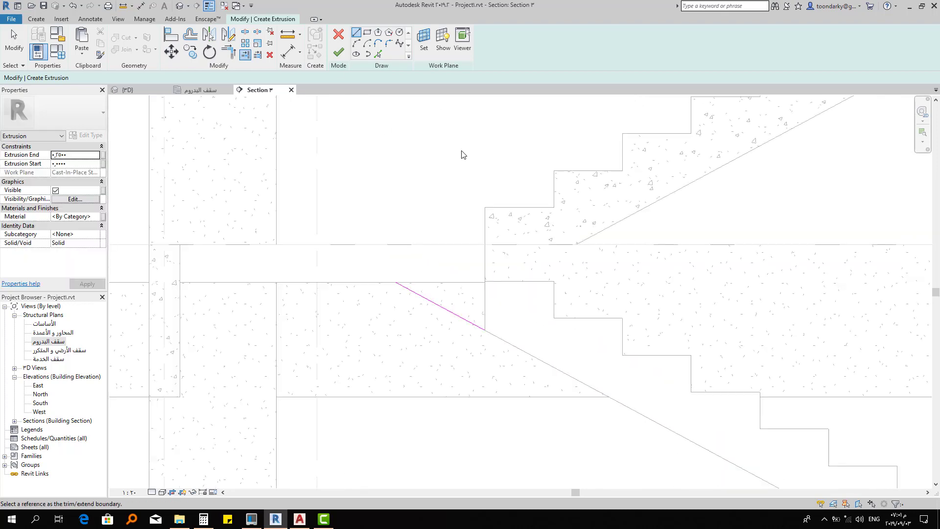
Close the triangle with a 0.350 horizontal top line and a vertical side
{"action": "key", "text": "l"}
{"action": "key", "text": "i"}
{"action": "left_click", "coordinate": [395, 283]}
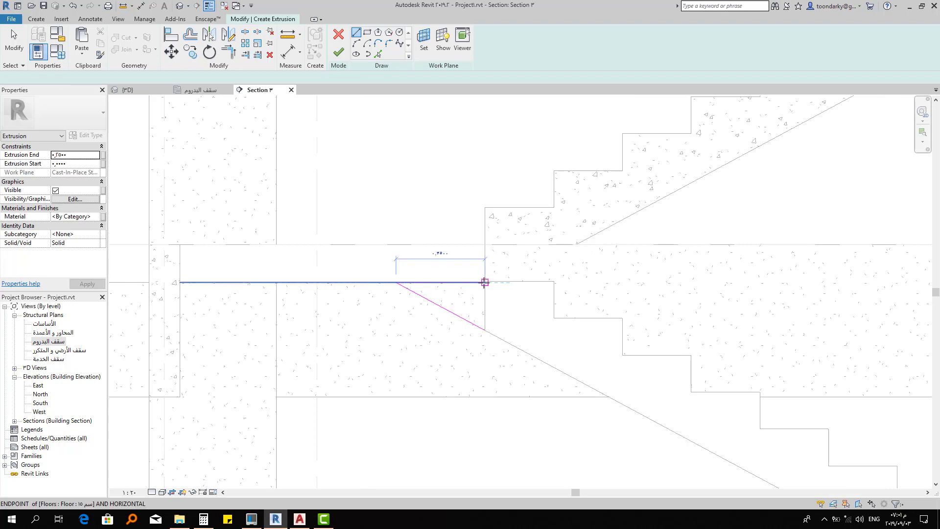
{"action": "left_click", "coordinate": [485, 283]}
{"action": "left_click", "coordinate": [485, 328]}
{"action": "key", "text": "Escape"}
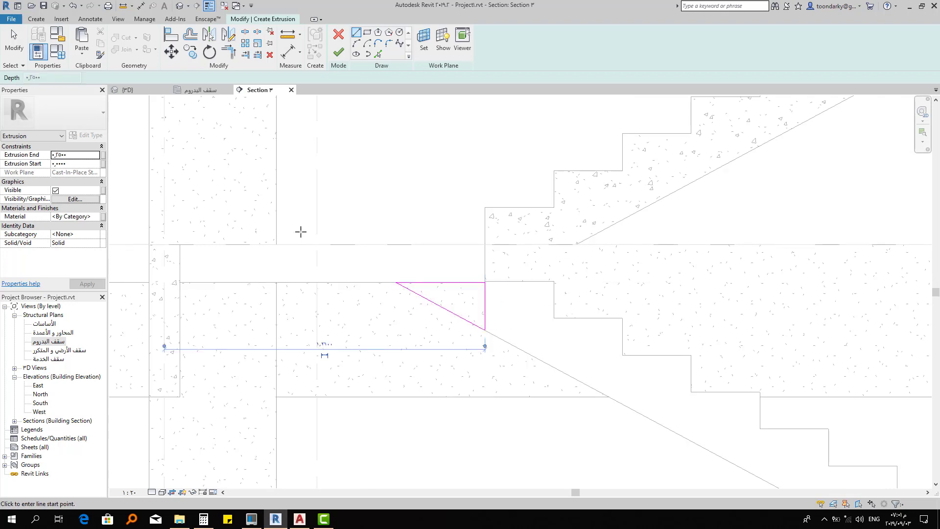
{"action": "left_click", "coordinate": [72, 217]}
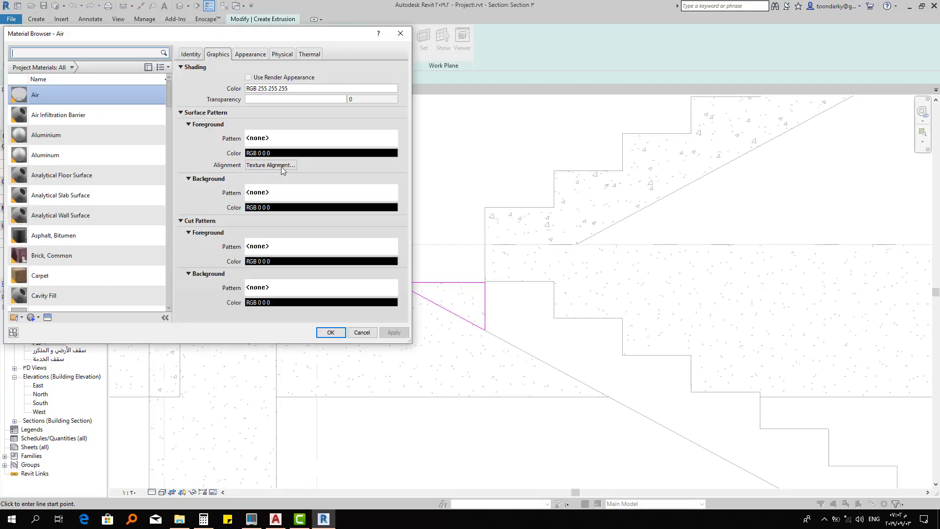
Set the extrusion's material to Concrete, Cast In Situ
{"action": "left_click", "coordinate": [93, 52]}
{"action": "type", "text": "co"}
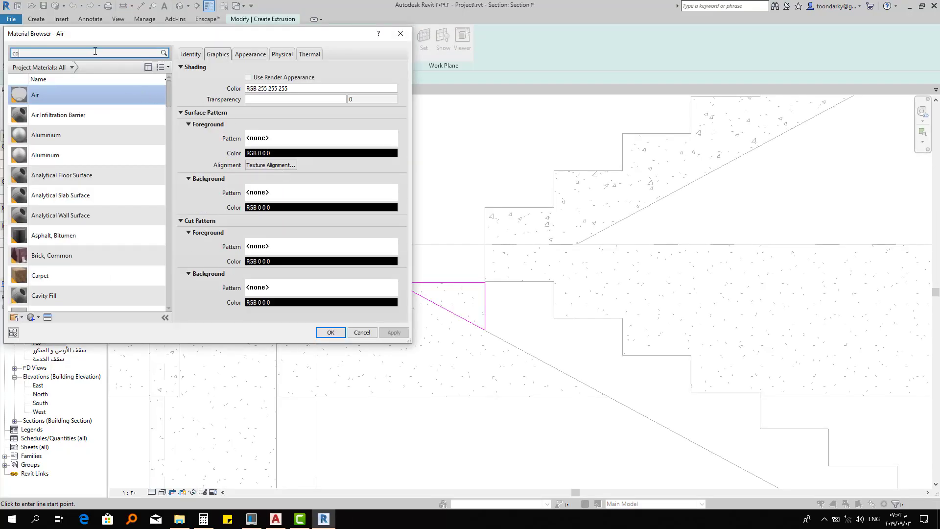
{"action": "type", "text": "nc"}
{"action": "left_click", "coordinate": [100, 186]}
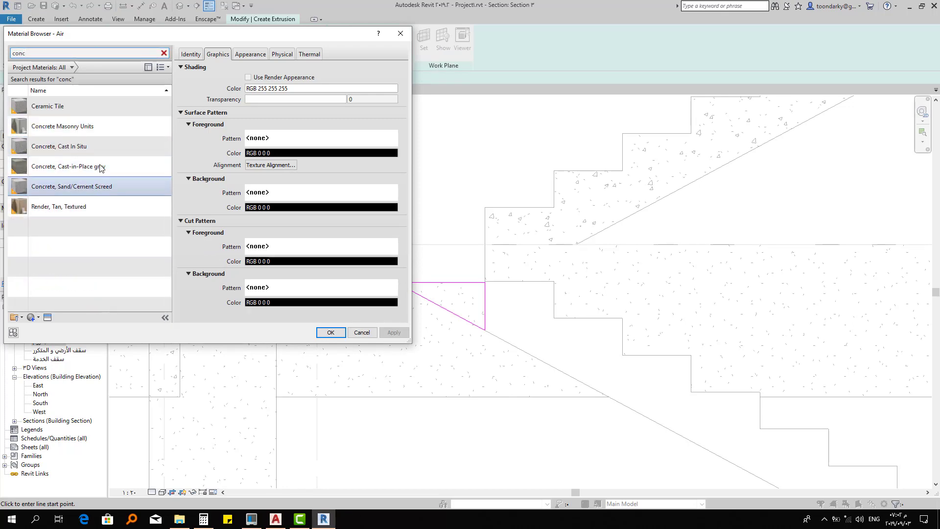
{"action": "left_click", "coordinate": [100, 167]}
{"action": "left_click", "coordinate": [98, 146]}
{"action": "left_click", "coordinate": [331, 333]}
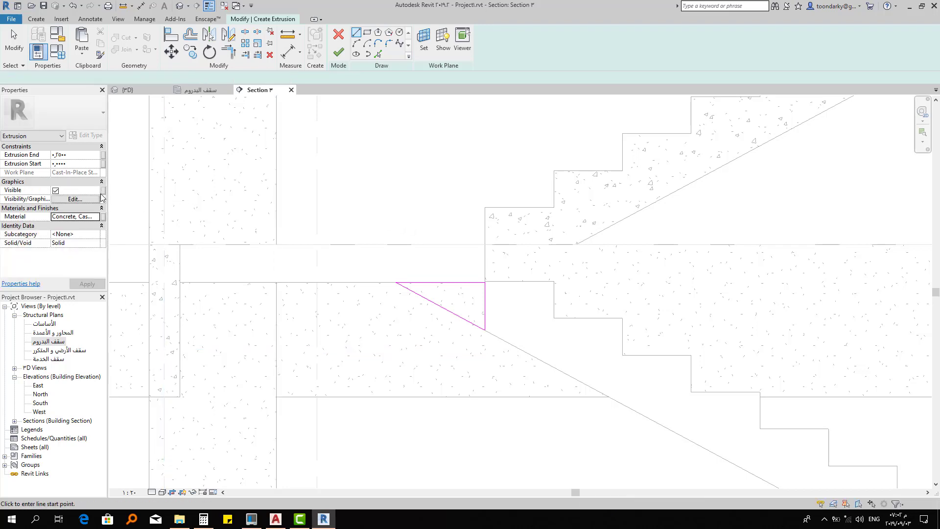
Associate the material with the Structural Material family parameter
{"action": "left_click", "coordinate": [104, 216]}
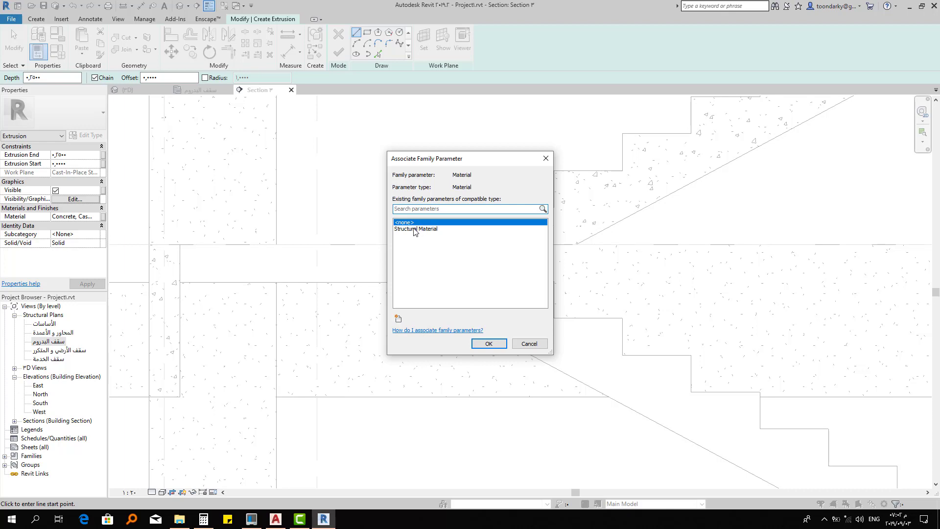
{"action": "left_click", "coordinate": [414, 229]}
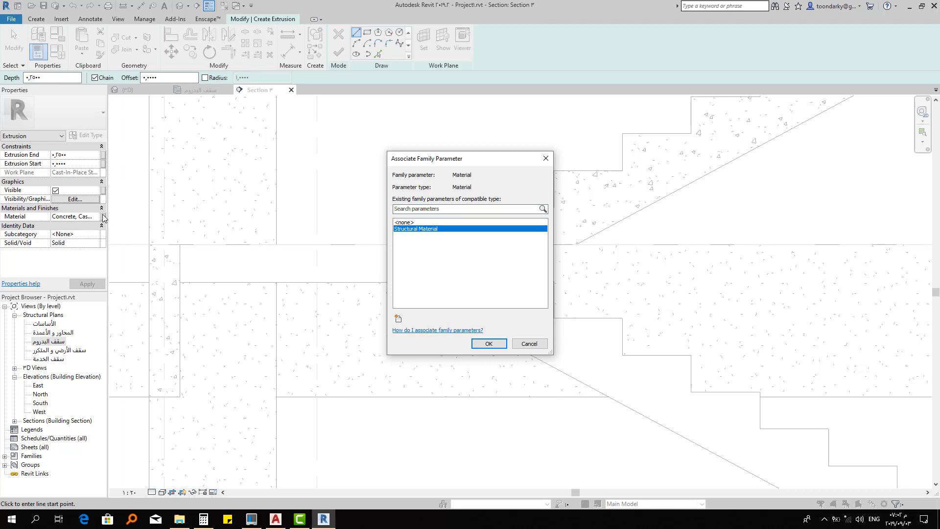
{"action": "left_click", "coordinate": [491, 344]}
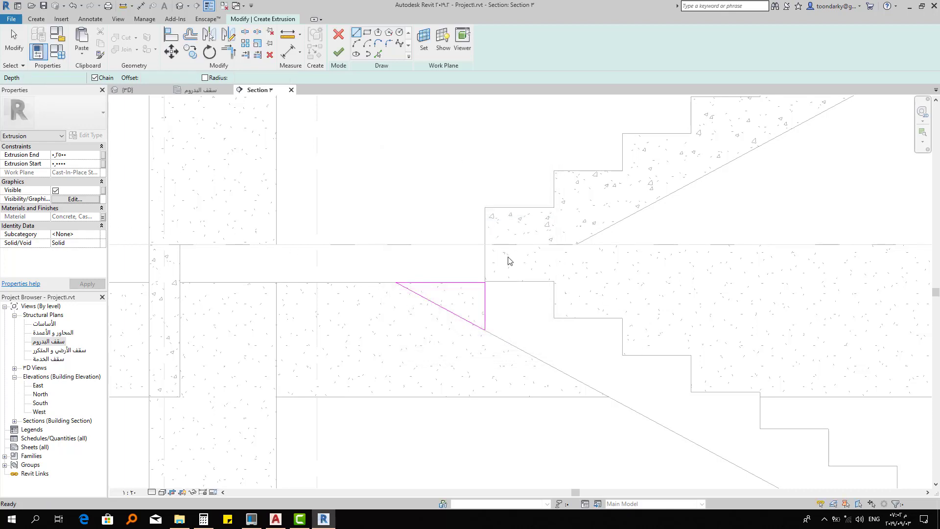
Finish the extrusion in the {3D} view and orbit to inspect the wedge under the 8.60 landing
{"action": "scroll", "coordinate": [509, 259], "scroll_direction": "down", "scroll_amount": 3}
{"action": "left_click", "coordinate": [144, 93]}
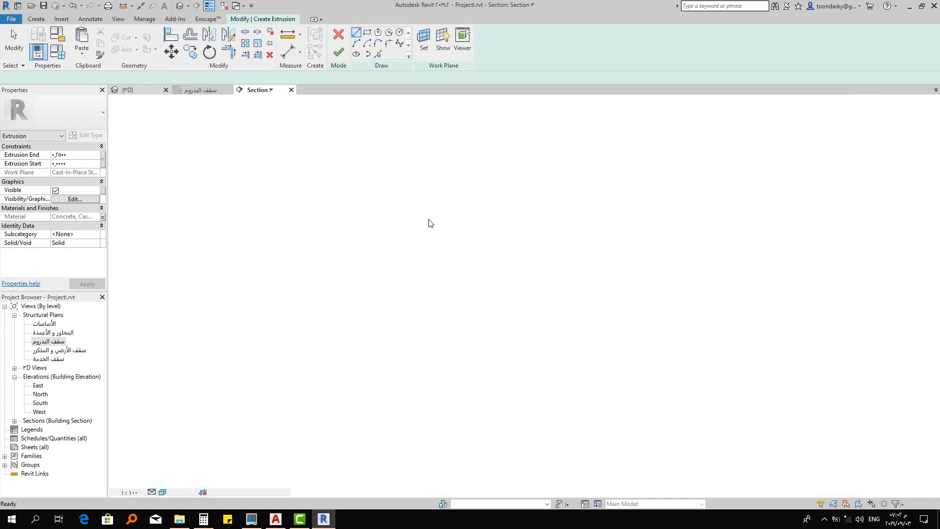
{"action": "left_click", "coordinate": [343, 54]}
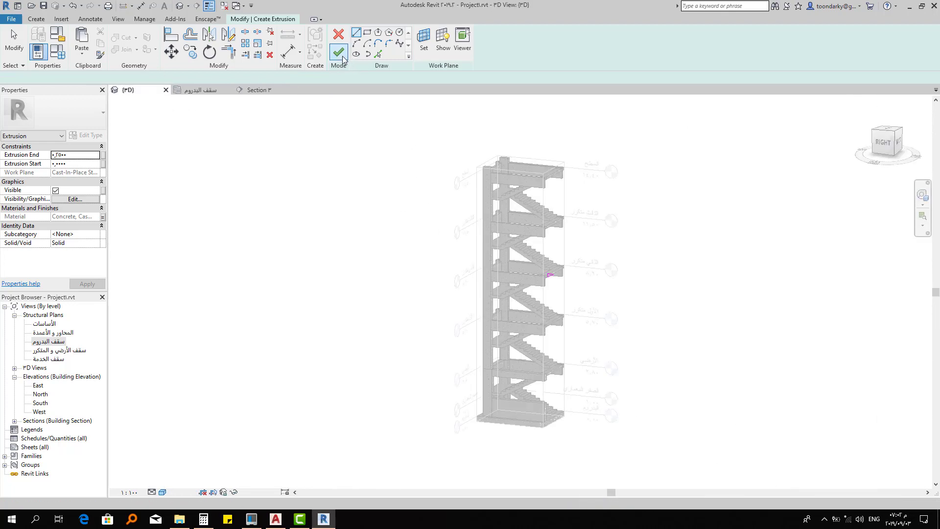
{"action": "scroll", "coordinate": [556, 276], "scroll_direction": "up", "scroll_amount": 1}
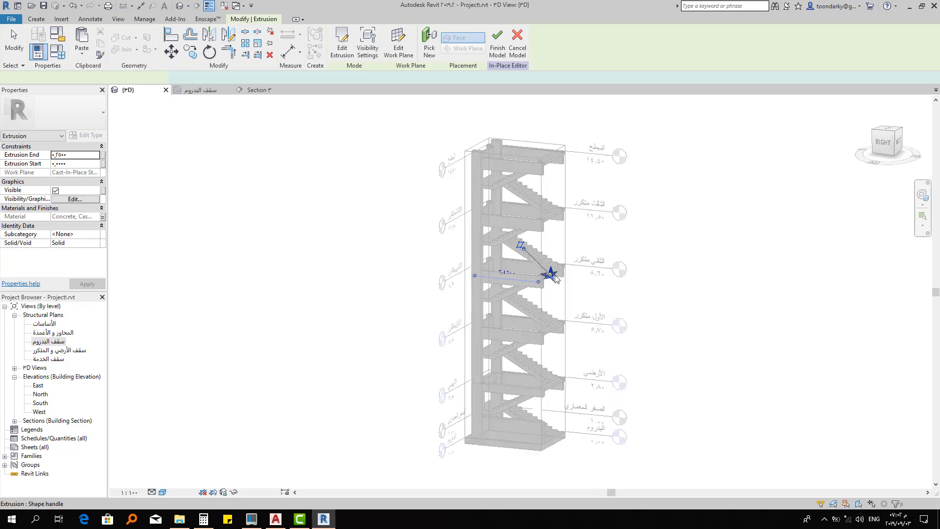
{"action": "scroll", "coordinate": [554, 277], "scroll_direction": "up", "scroll_amount": 1}
{"action": "scroll", "coordinate": [552, 274], "scroll_direction": "up", "scroll_amount": 2}
{"action": "scroll", "coordinate": [544, 271], "scroll_direction": "up", "scroll_amount": 2}
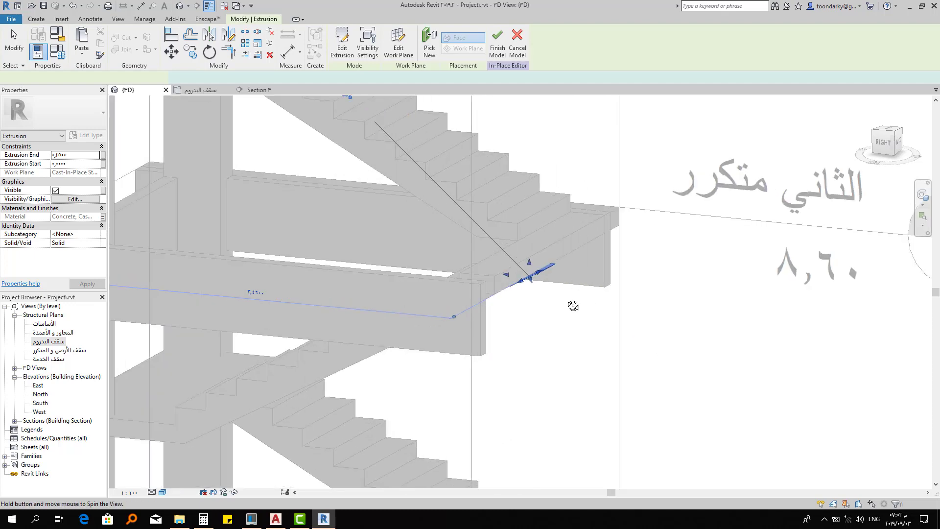
{"action": "mouse_move", "coordinate": [572, 306]}
{"action": "middle_mouse_down", "text": "shift"}
{"action": "mouse_move", "coordinate": [516, 308]}
{"action": "mouse_move", "coordinate": [406, 237]}
{"action": "middle_mouse_up", "text": "shift"}
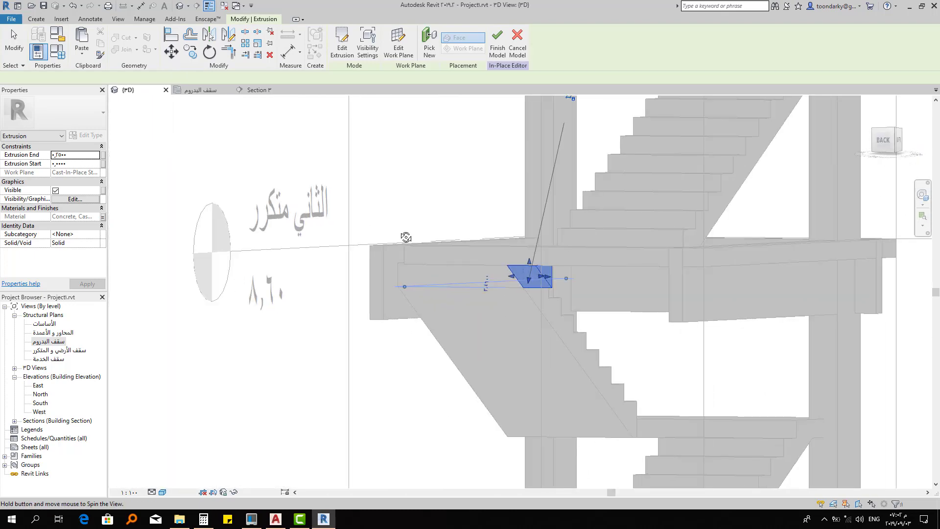
{"action": "scroll", "coordinate": [397, 309], "scroll_direction": "up", "scroll_amount": 3}
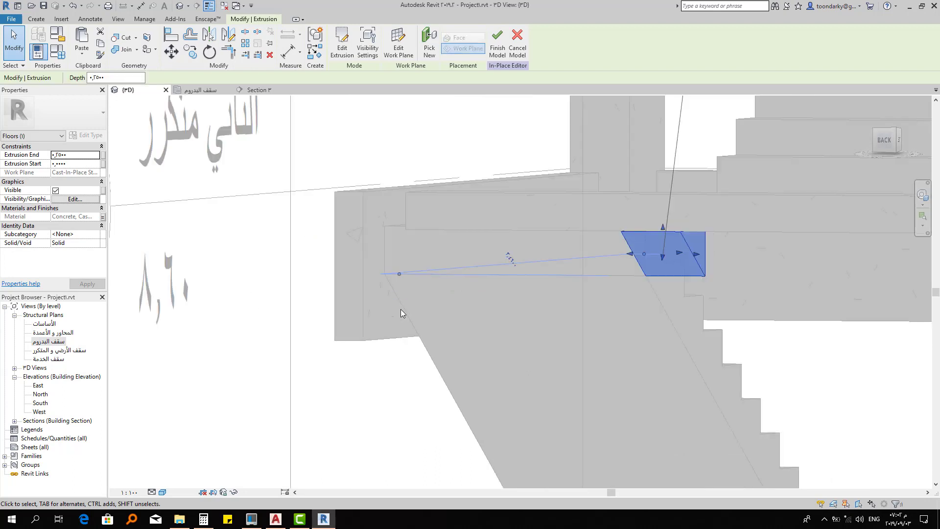
Align the wedge's left and sloped edges to the stair flight edges below the 8.60 landing, with Multiple Alignment off
{"action": "left_click", "coordinate": [169, 35]}
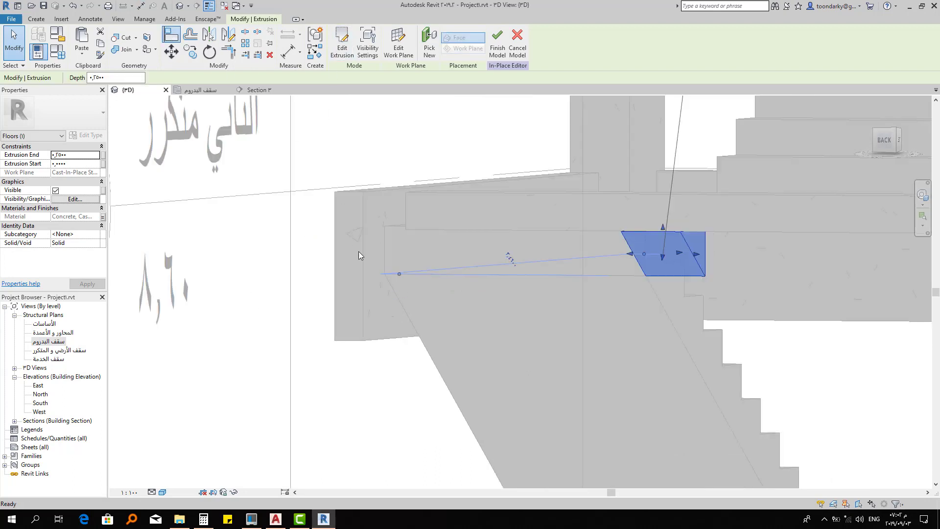
{"action": "left_click", "coordinate": [408, 314]}
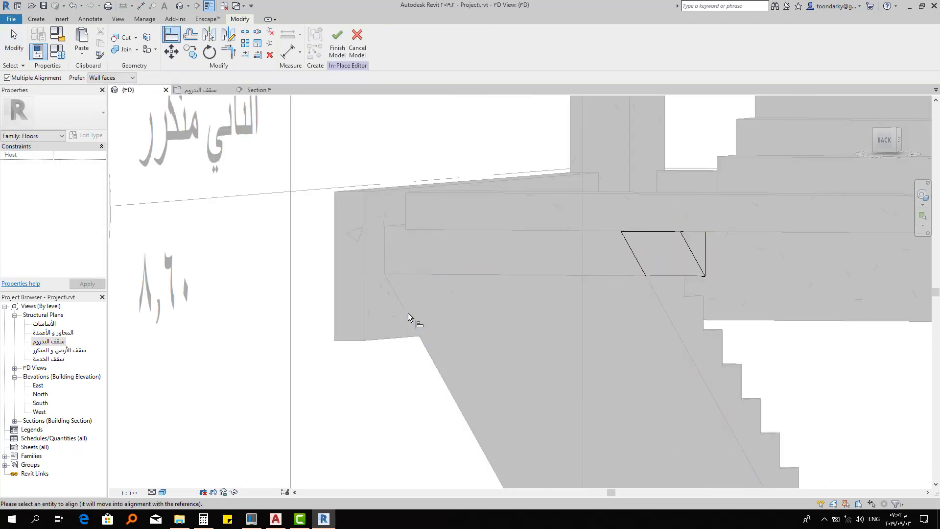
{"action": "left_click", "coordinate": [635, 263]}
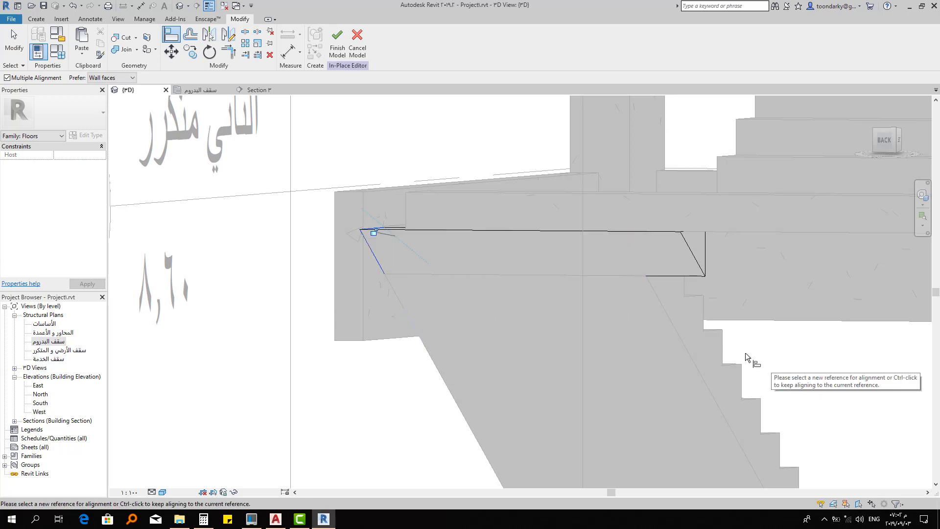
{"action": "left_click", "coordinate": [32, 74]}
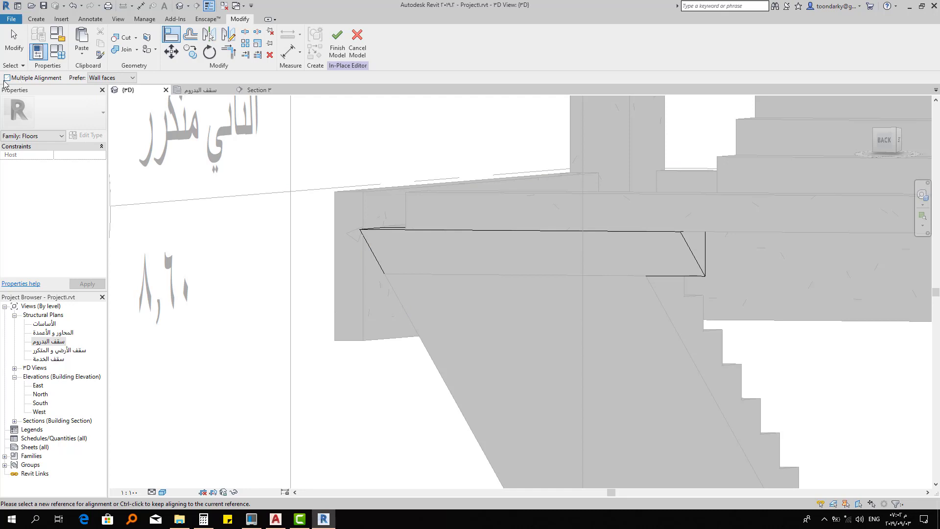
{"action": "left_click", "coordinate": [687, 319]}
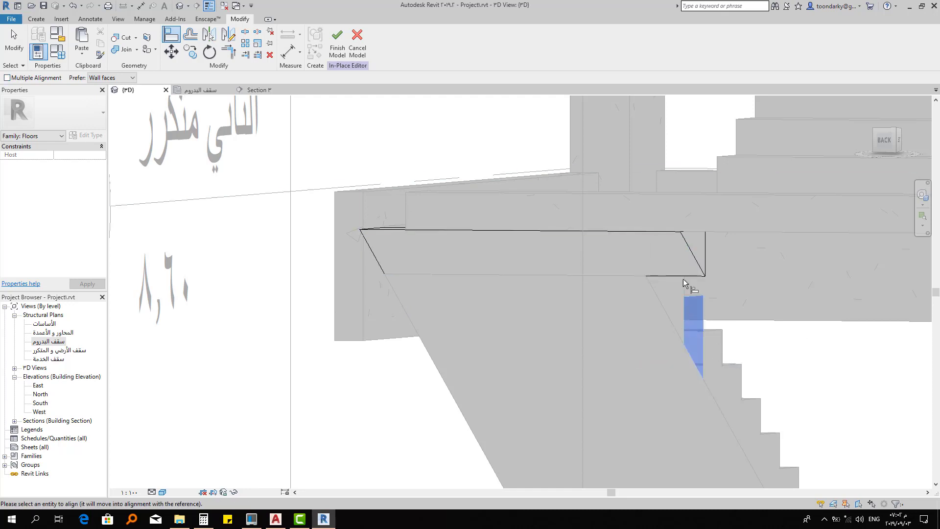
{"action": "left_click", "coordinate": [690, 250]}
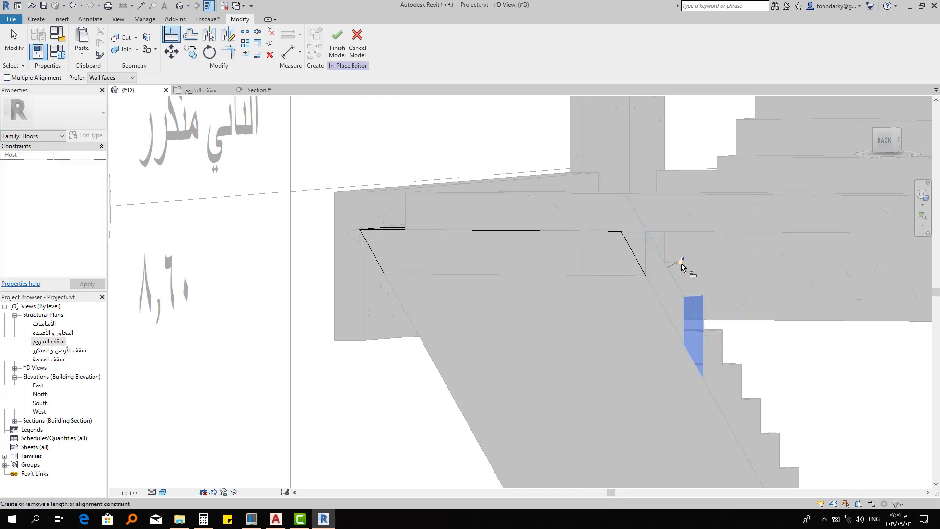
{"action": "left_click", "coordinate": [414, 327]}
{"action": "left_click", "coordinate": [377, 249]}
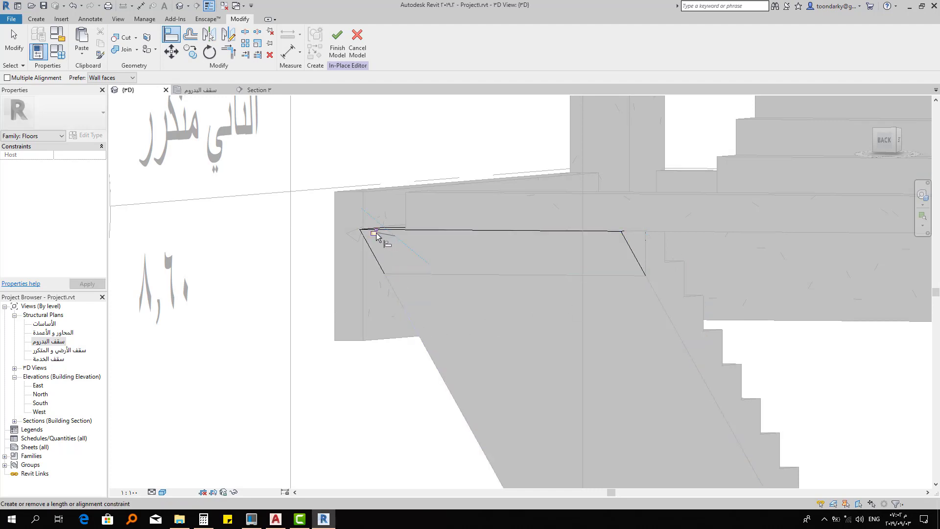
{"action": "scroll", "coordinate": [633, 307], "scroll_direction": "down", "scroll_amount": 4}
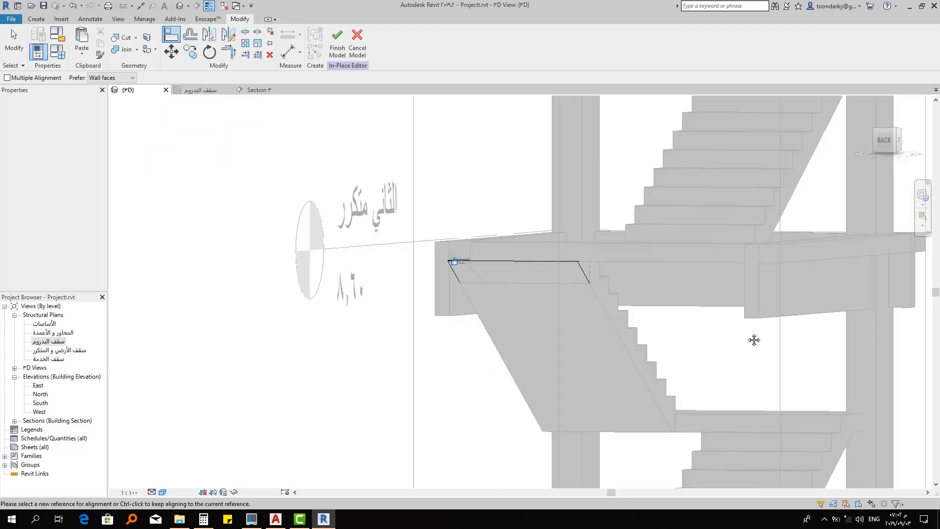
{"action": "mouse_move", "coordinate": [754, 339]}
{"action": "middle_mouse_down", "text": "shift"}
{"action": "mouse_move", "coordinate": [689, 341]}
{"action": "mouse_move", "coordinate": [595, 275]}
{"action": "middle_mouse_up", "text": "shift"}
{"action": "scroll", "coordinate": [596, 275], "scroll_direction": "down", "scroll_amount": 2}
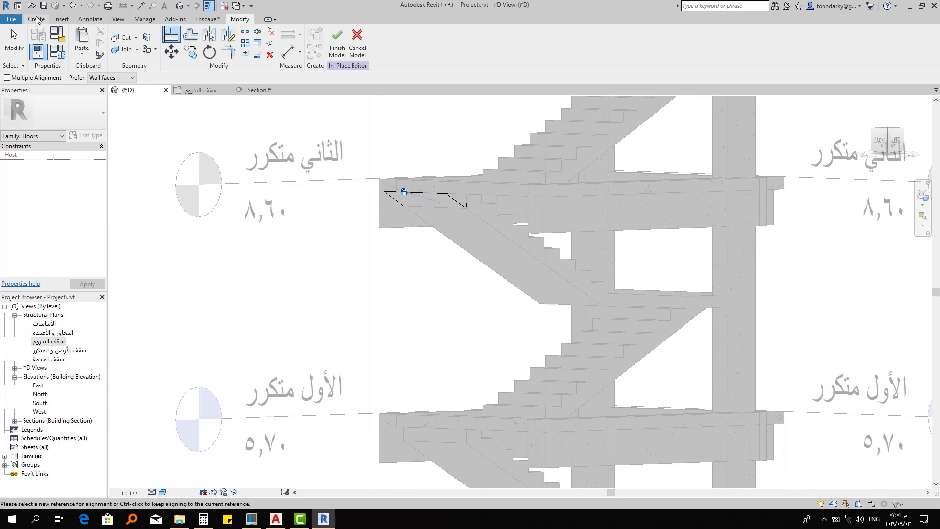
Switch to Section 3 and zoom in on the stair landing at the 5.70 level
{"action": "left_click", "coordinate": [258, 90]}
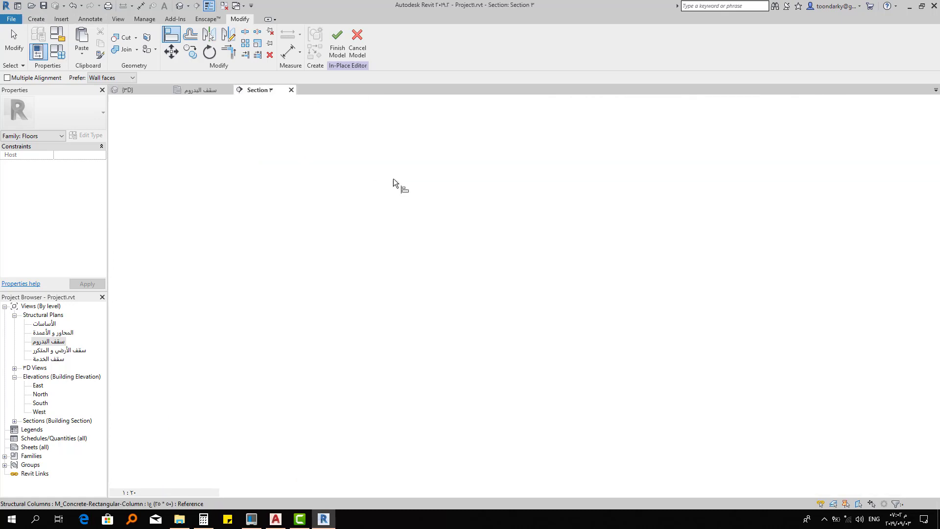
{"action": "scroll", "coordinate": [489, 264], "scroll_direction": "down", "scroll_amount": 3}
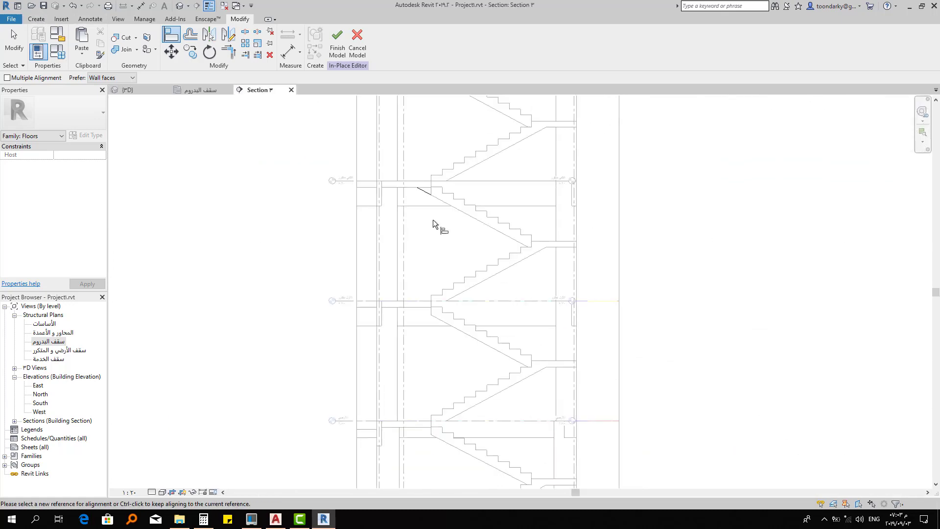
{"action": "scroll", "coordinate": [441, 357], "scroll_direction": "up", "scroll_amount": 2}
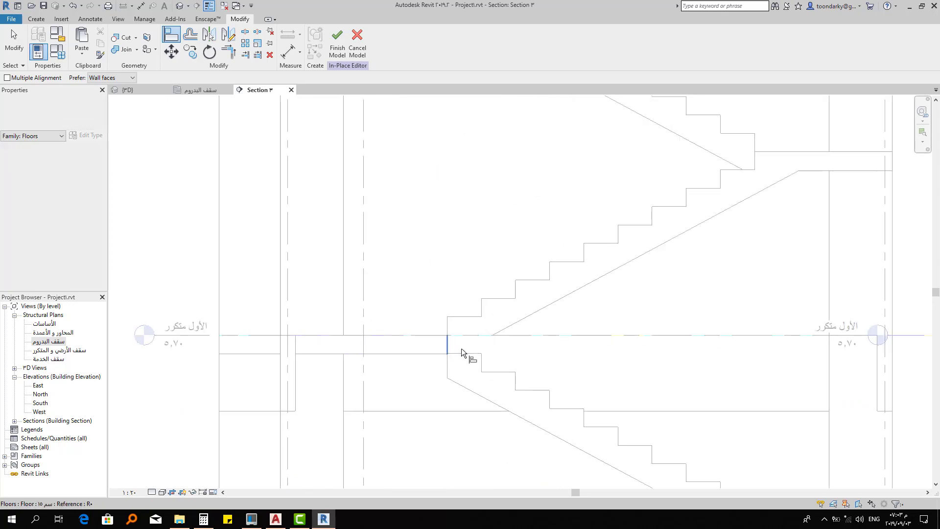
{"action": "scroll", "coordinate": [462, 347], "scroll_direction": "up", "scroll_amount": 3}
{"action": "left_click", "coordinate": [511, 330]}
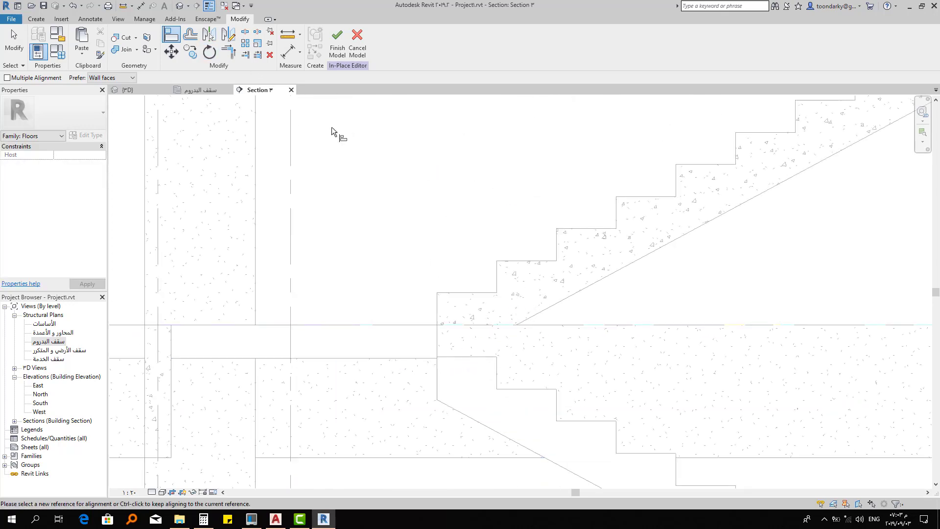
{"action": "key", "text": "Escape"}
{"action": "key", "text": "Escape"}
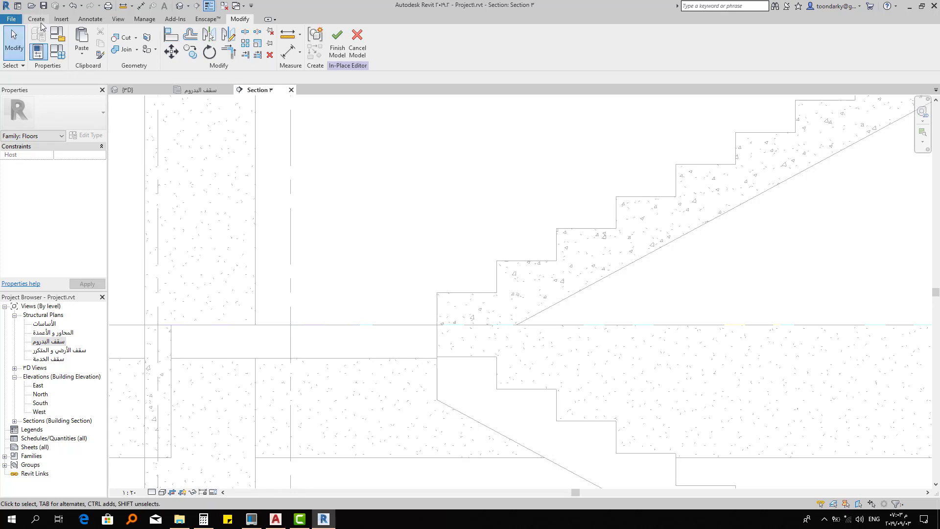
Set the stair face as the work plane for a new extrusion using Pick a plane
{"action": "left_click", "coordinate": [35, 20]}
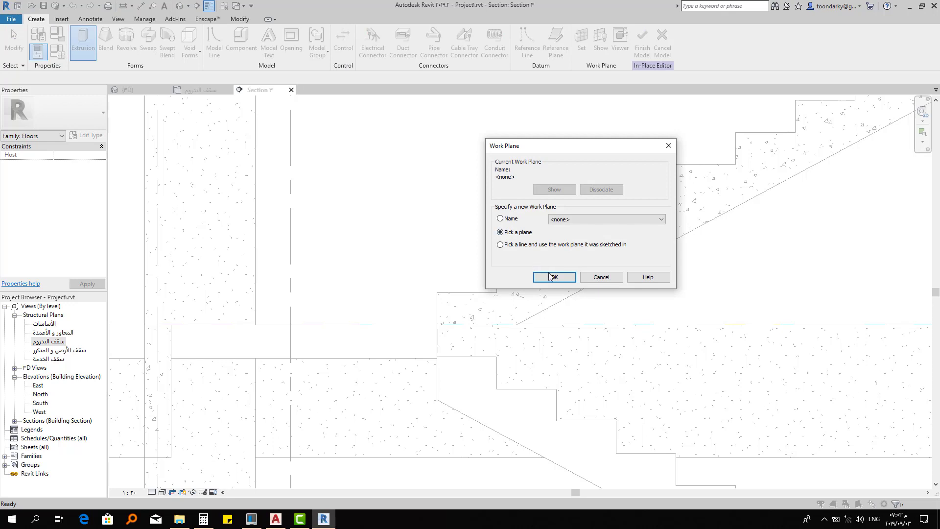
{"action": "left_click", "coordinate": [549, 277]}
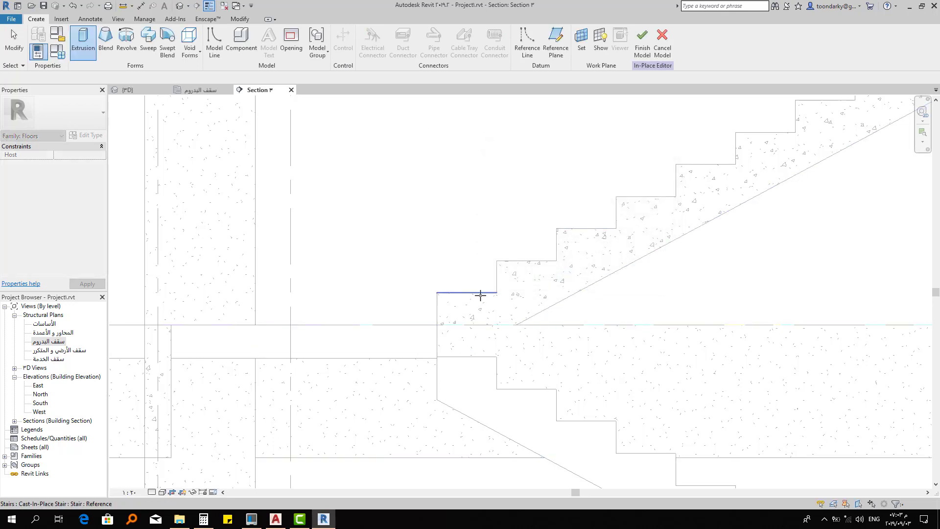
{"action": "left_click", "coordinate": [458, 364]}
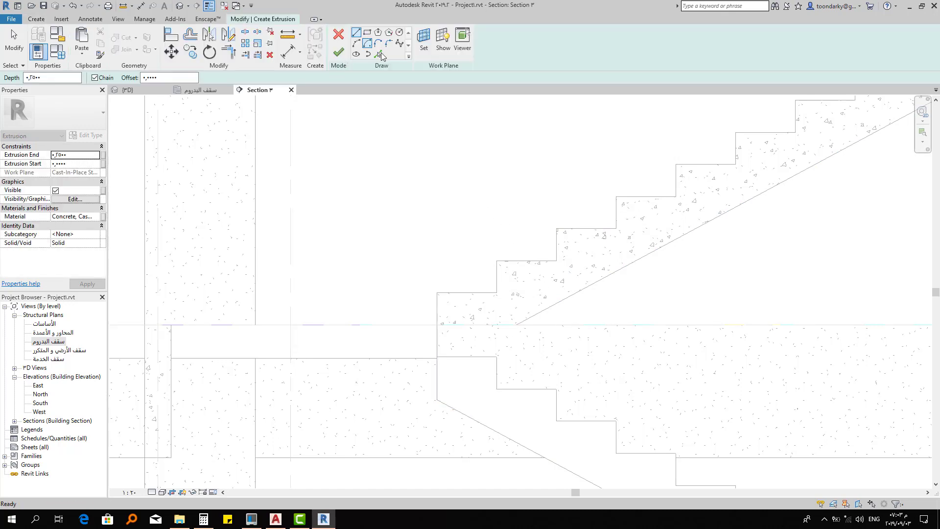
Pick the stair's sloped underside and the slab's lower edge, and trim them to a corner
{"action": "left_click", "coordinate": [378, 54]}
{"action": "left_click", "coordinate": [562, 306]}
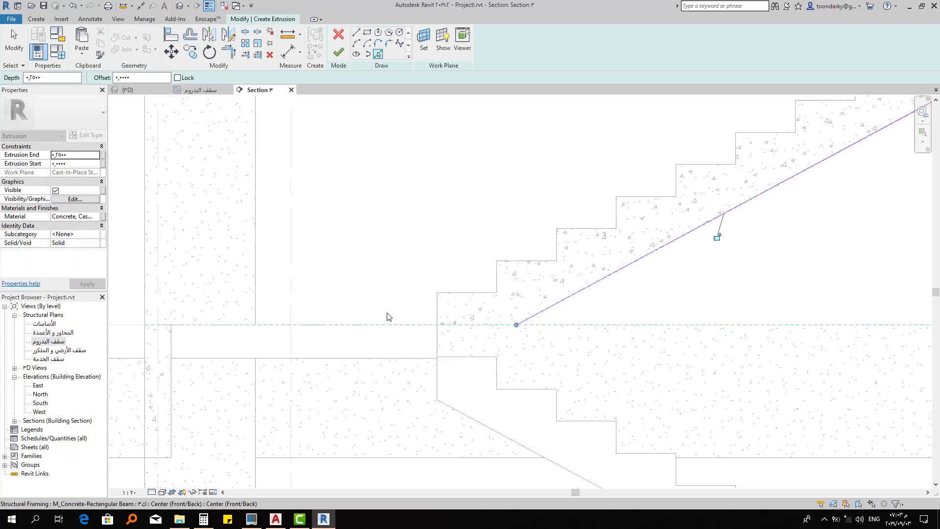
{"action": "left_click", "coordinate": [370, 358]}
{"action": "key", "text": "t"}
{"action": "key", "text": "r"}
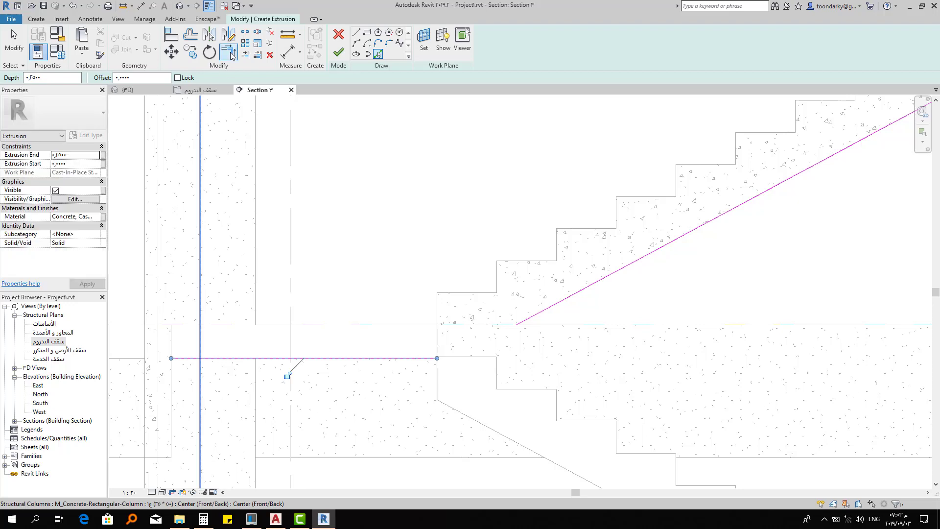
{"action": "left_click", "coordinate": [565, 297]}
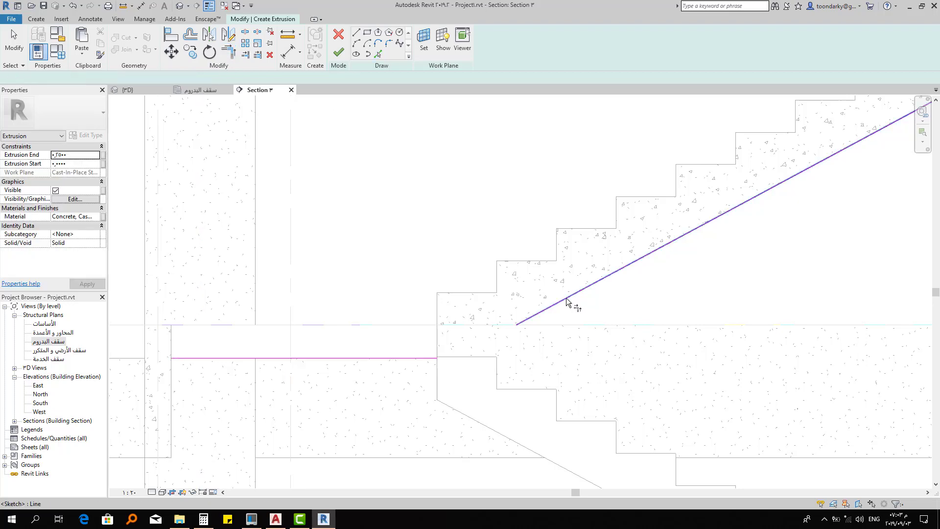
{"action": "left_click", "coordinate": [403, 359]}
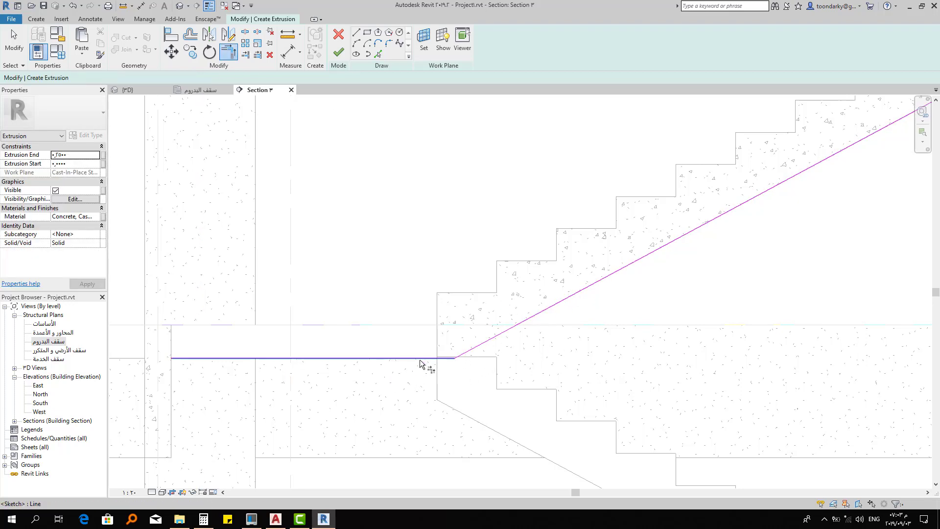
Draw a horizontal line and a vertical line from the landing corner to the slope and slab line
{"action": "scroll", "coordinate": [442, 354], "scroll_direction": "up", "scroll_amount": 2}
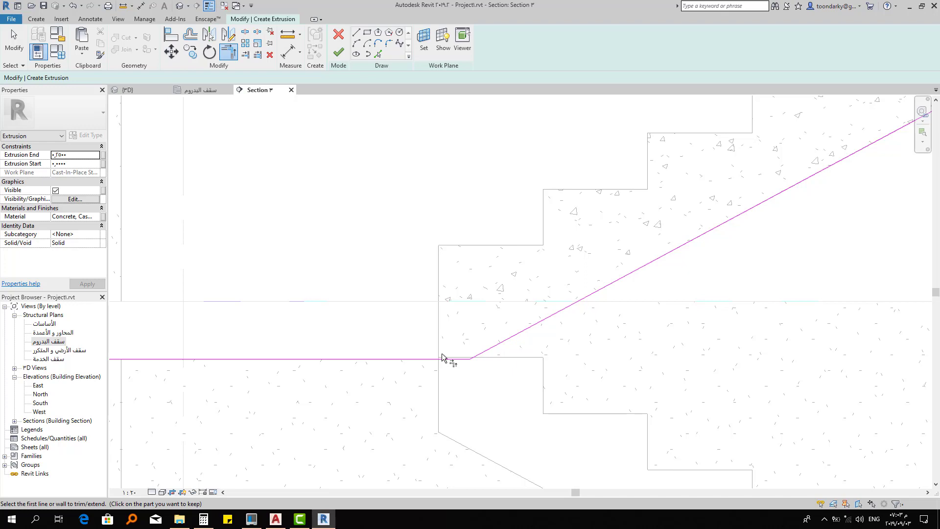
{"action": "scroll", "coordinate": [478, 329], "scroll_direction": "down", "scroll_amount": 2}
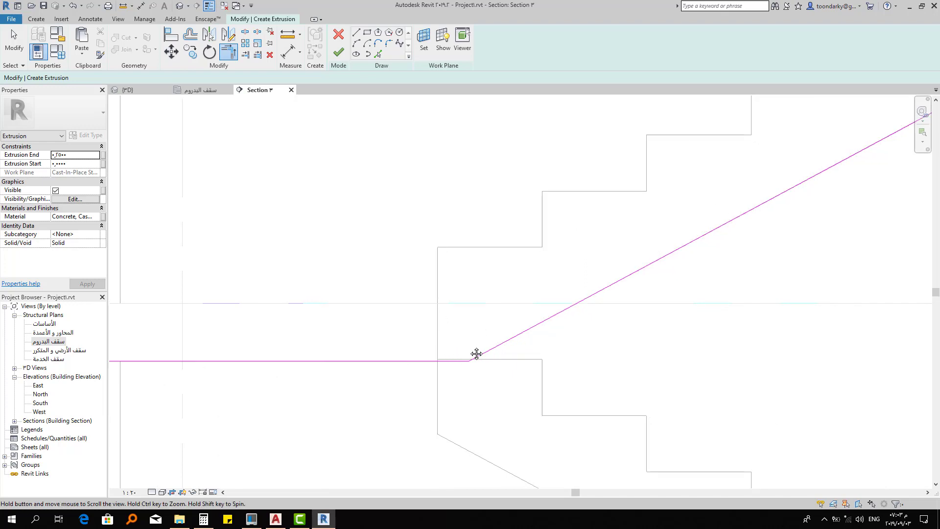
{"action": "scroll", "coordinate": [476, 352], "scroll_direction": "down", "scroll_amount": 2}
{"action": "scroll", "coordinate": [453, 352], "scroll_direction": "down", "scroll_amount": 1}
{"action": "scroll", "coordinate": [446, 352], "scroll_direction": "down", "scroll_amount": 2}
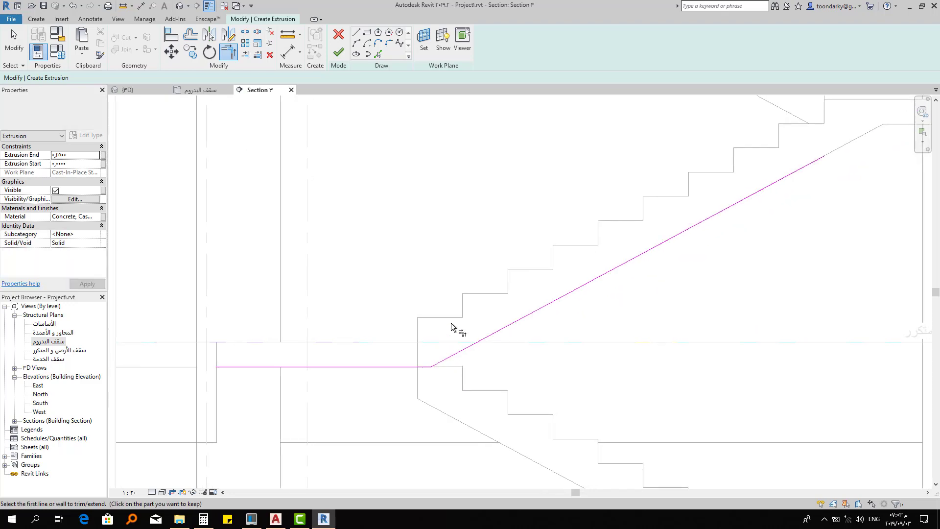
{"action": "left_click", "coordinate": [356, 32]}
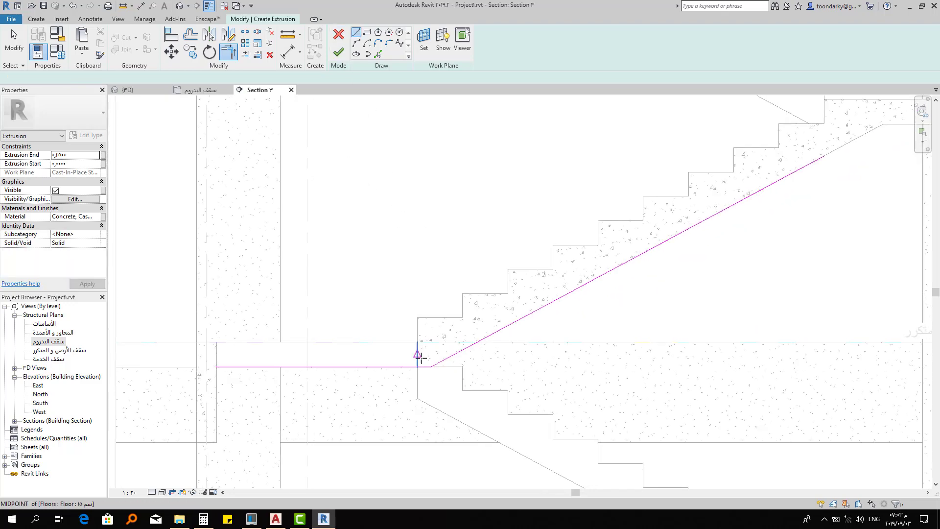
{"action": "scroll", "coordinate": [420, 355], "scroll_direction": "up", "scroll_amount": 2}
{"action": "left_click", "coordinate": [414, 330]}
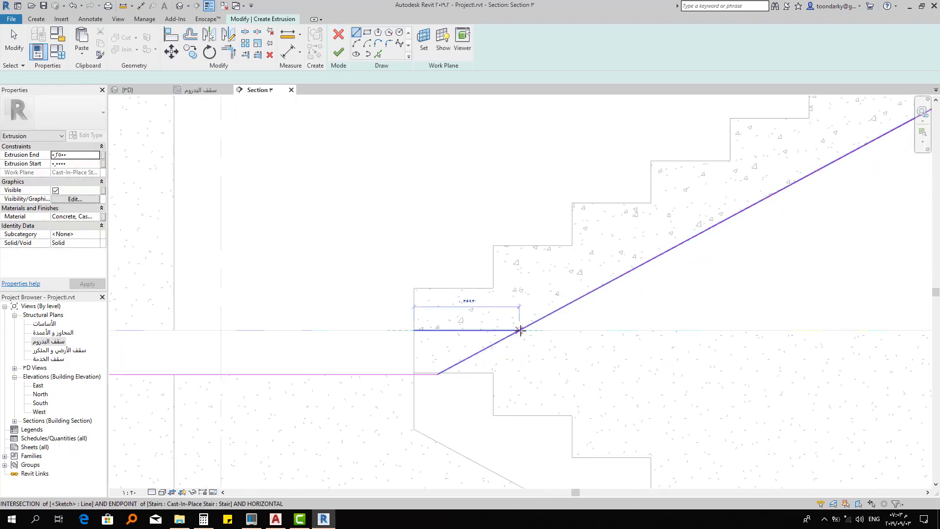
{"action": "left_click", "coordinate": [505, 343]}
{"action": "key", "text": "Escape"}
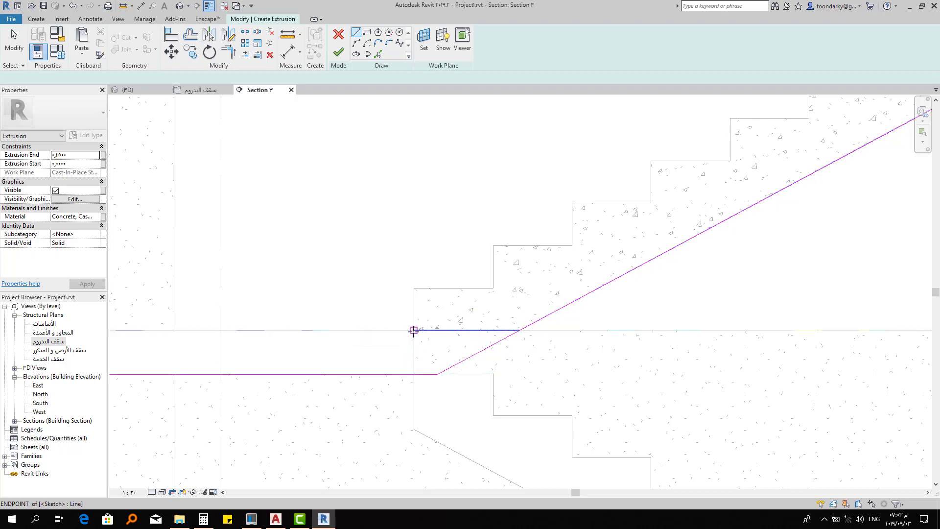
{"action": "left_click", "coordinate": [414, 330]}
{"action": "left_click", "coordinate": [416, 374]}
{"action": "key", "text": "Escape"}
{"action": "key", "text": "Escape"}
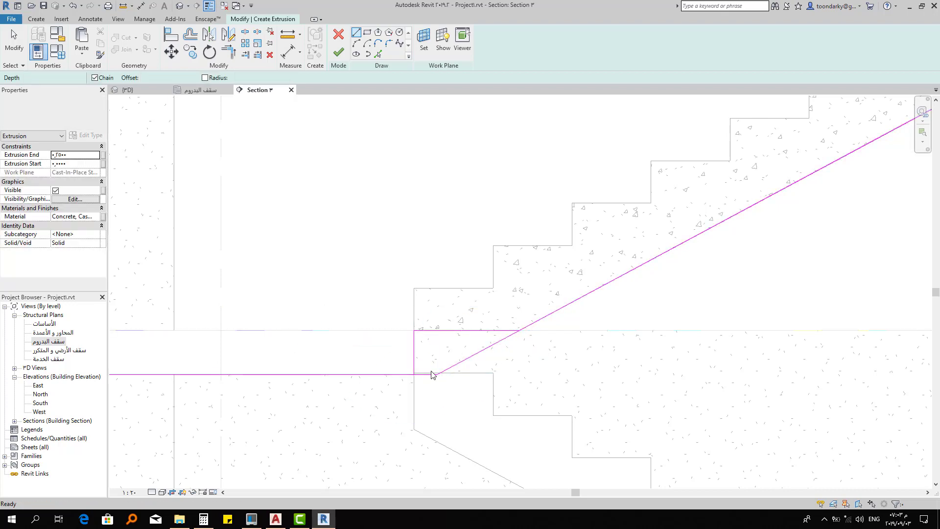
Trim the slab line and slope to corners so the wedge outline closes
{"action": "key", "text": "t"}
{"action": "key", "text": "r"}
{"action": "left_click", "coordinate": [421, 374]}
{"action": "left_click", "coordinate": [414, 364]}
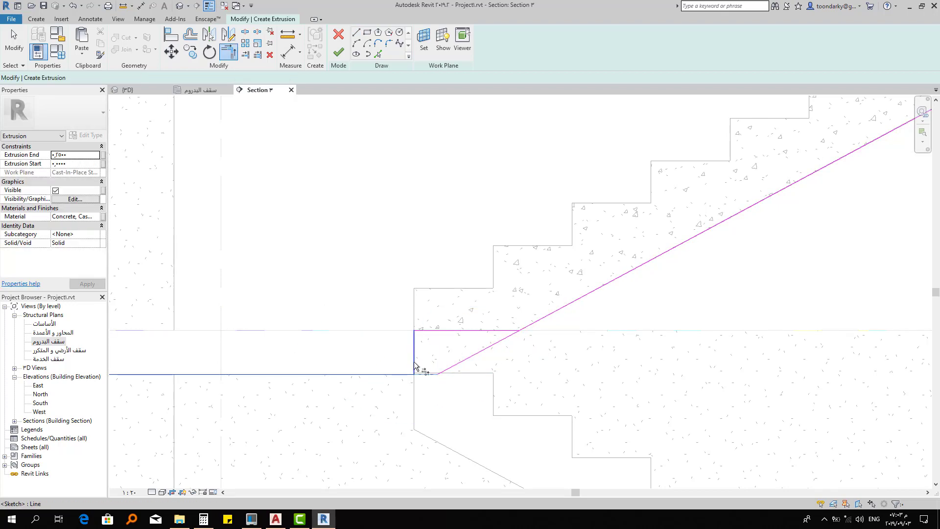
{"action": "left_click", "coordinate": [492, 331]}
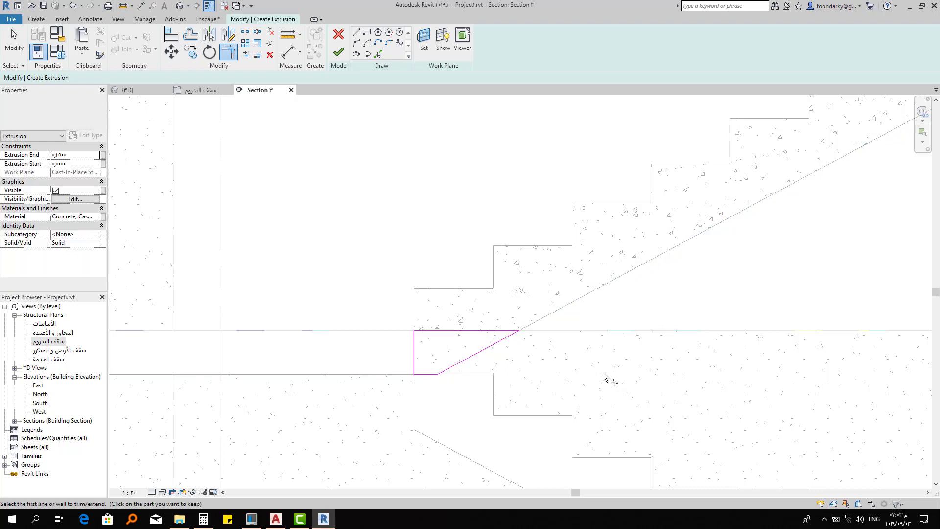
{"action": "scroll", "coordinate": [604, 372], "scroll_direction": "down", "scroll_amount": 3}
{"action": "middle_click_drag", "start_coordinate": [647, 349], "coordinate": [544, 365]}
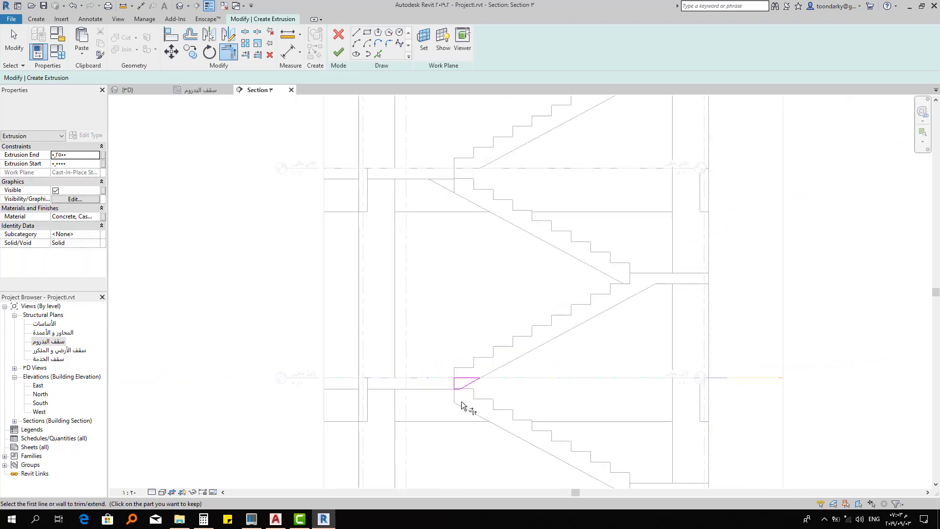
Link the wedge's material to the Structural Material parameter and finish the extrusion sketch
{"action": "left_click", "coordinate": [103, 216]}
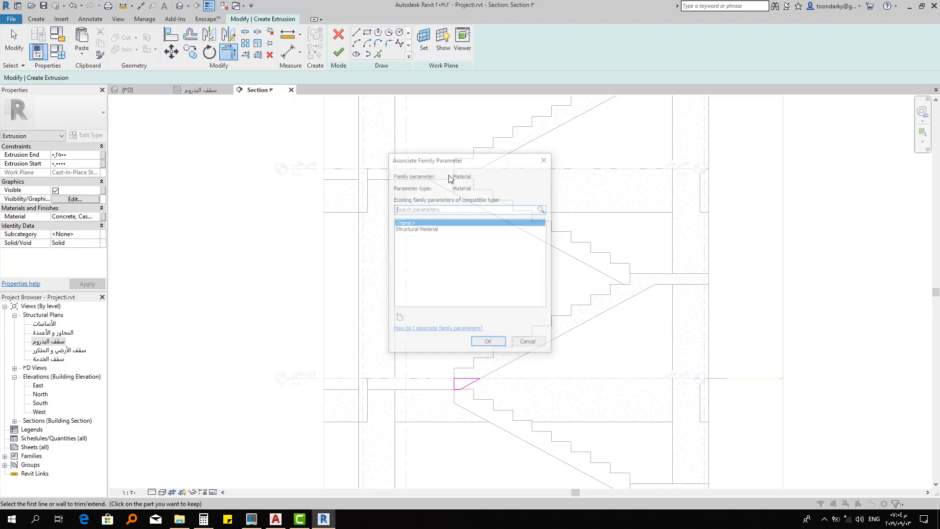
{"action": "left_click", "coordinate": [431, 230]}
{"action": "left_click", "coordinate": [487, 344]}
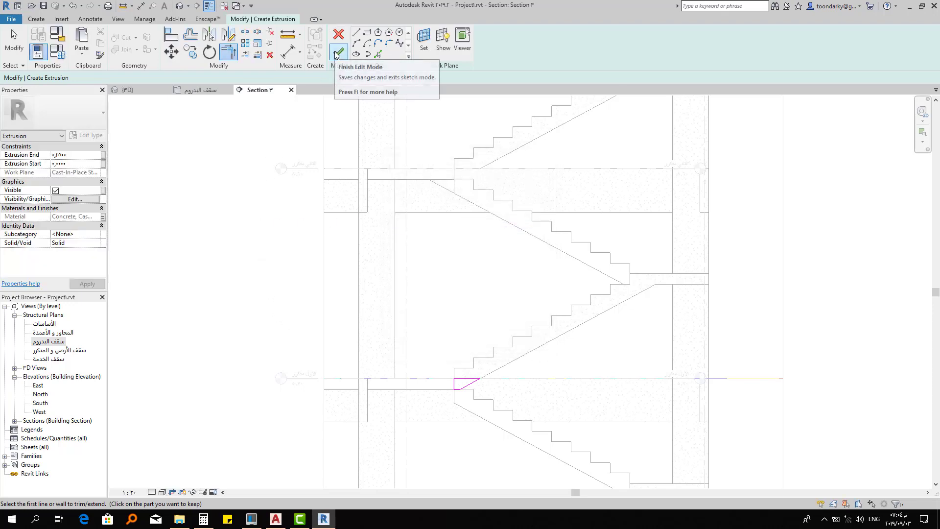
{"action": "left_click", "coordinate": [338, 53]}
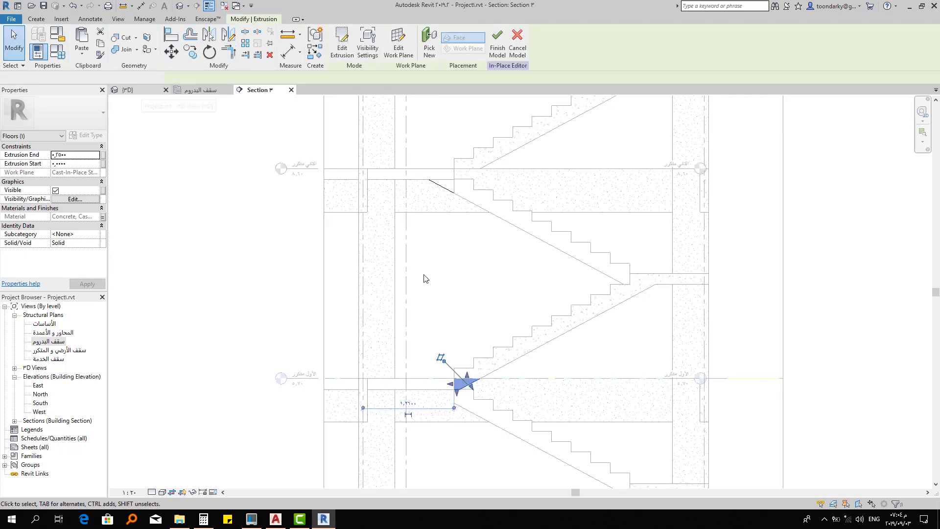
In the 3D view, align the wedge's edge flush with the beam face under the landing
{"action": "key", "text": "ctrl+Tab"}
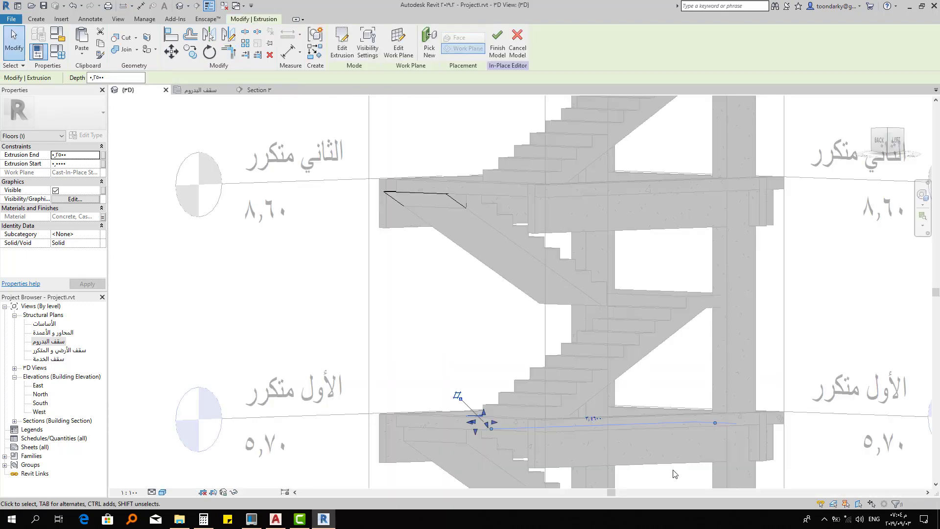
{"action": "middle_click_drag", "start_coordinate": [566, 466], "coordinate": [209, 455], "text": "shift"}
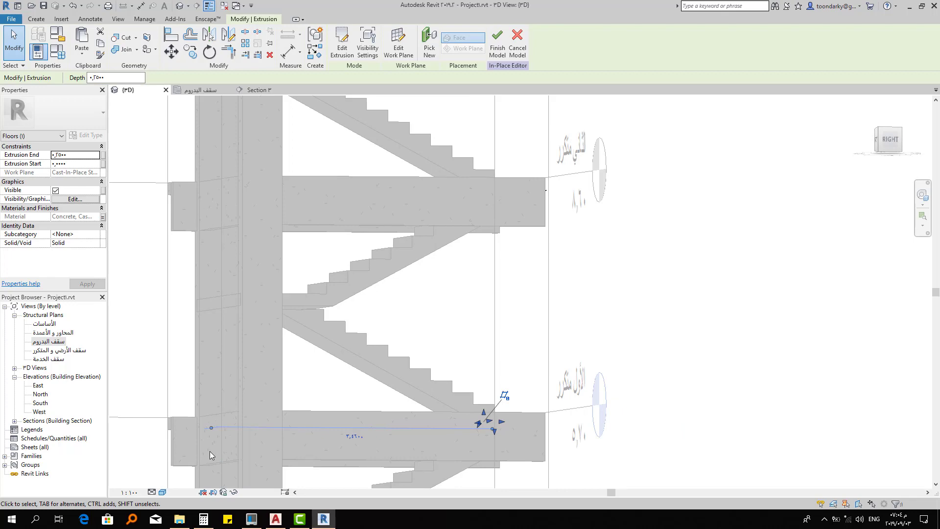
{"action": "mouse_move", "coordinate": [429, 465]}
{"action": "middle_mouse_down", "text": "shift"}
{"action": "mouse_move", "coordinate": [364, 527]}
{"action": "mouse_move", "coordinate": [208, 524]}
{"action": "middle_mouse_up", "text": "shift"}
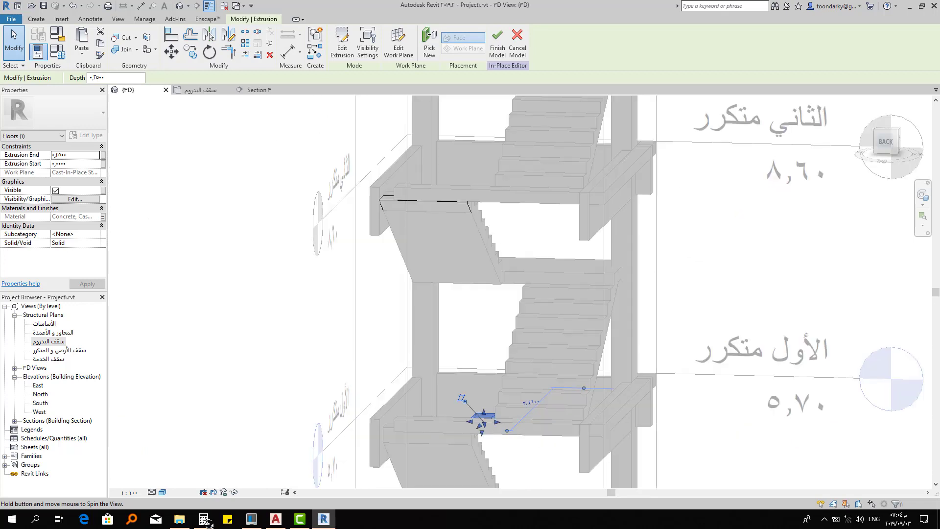
{"action": "key", "text": "Escape"}
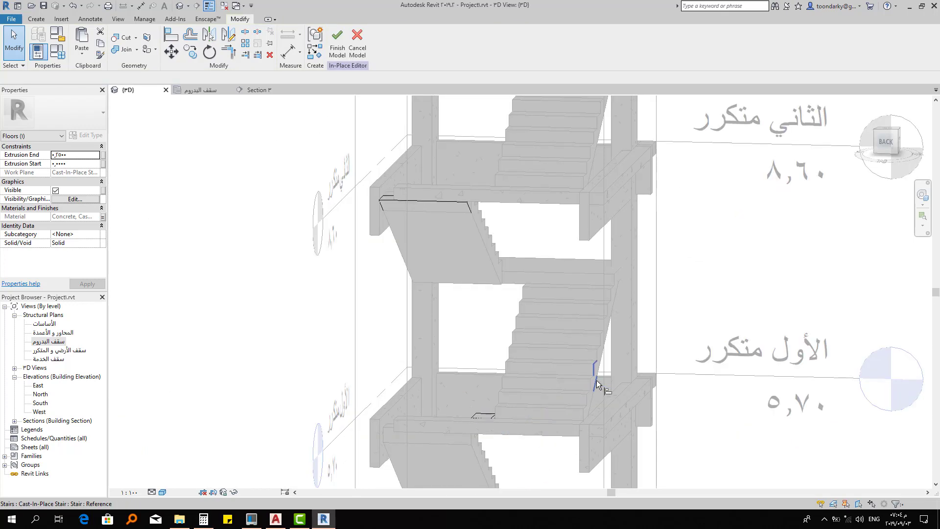
{"action": "key", "text": "a"}
{"action": "key", "text": "l"}
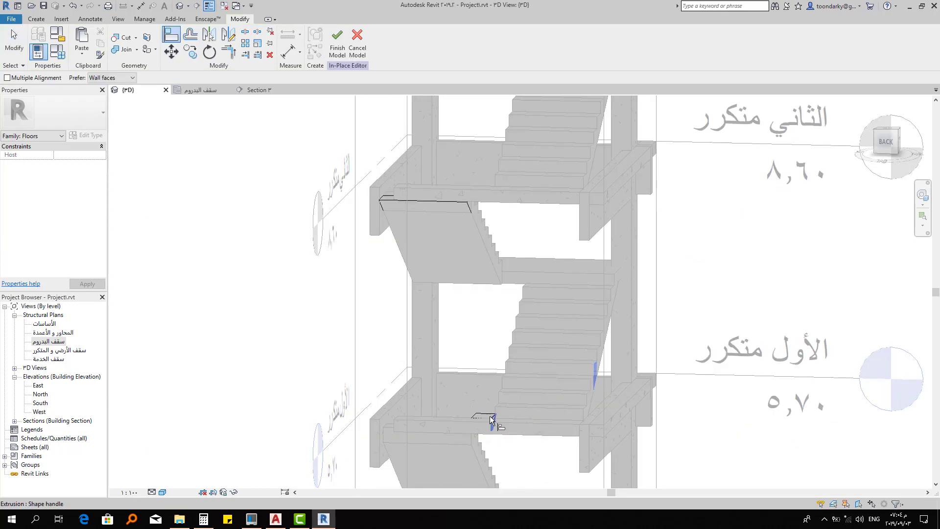
{"action": "left_click", "coordinate": [491, 419]}
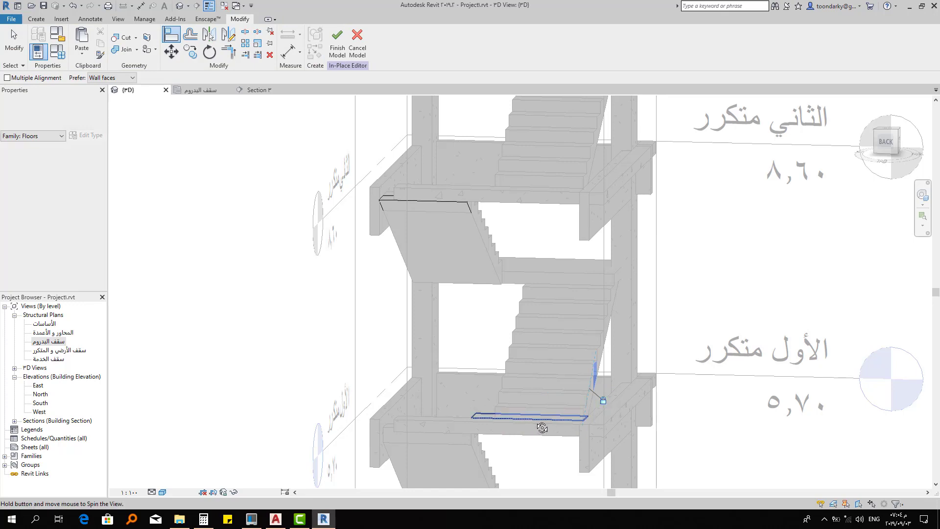
{"action": "middle_click_drag", "start_coordinate": [541, 425], "coordinate": [534, 416], "text": "shift"}
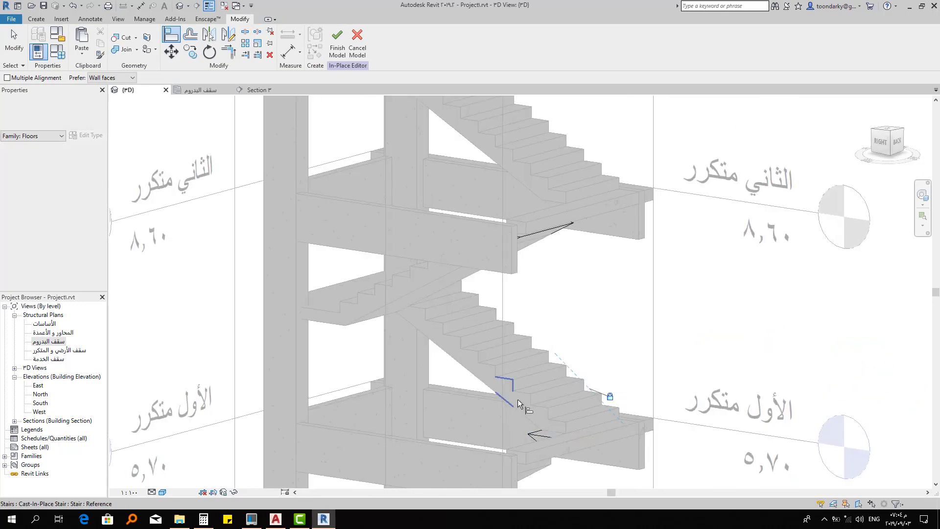
{"action": "left_click", "coordinate": [519, 401]}
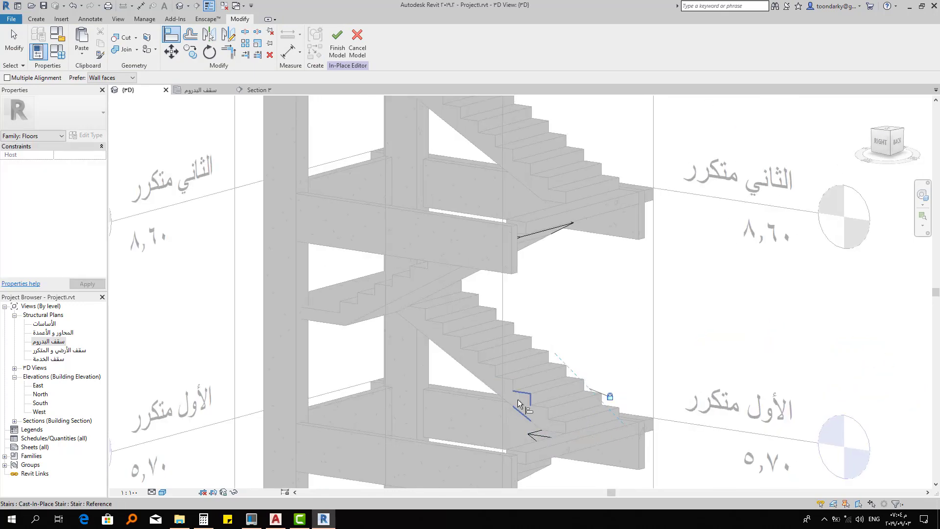
{"action": "left_click", "coordinate": [536, 426]}
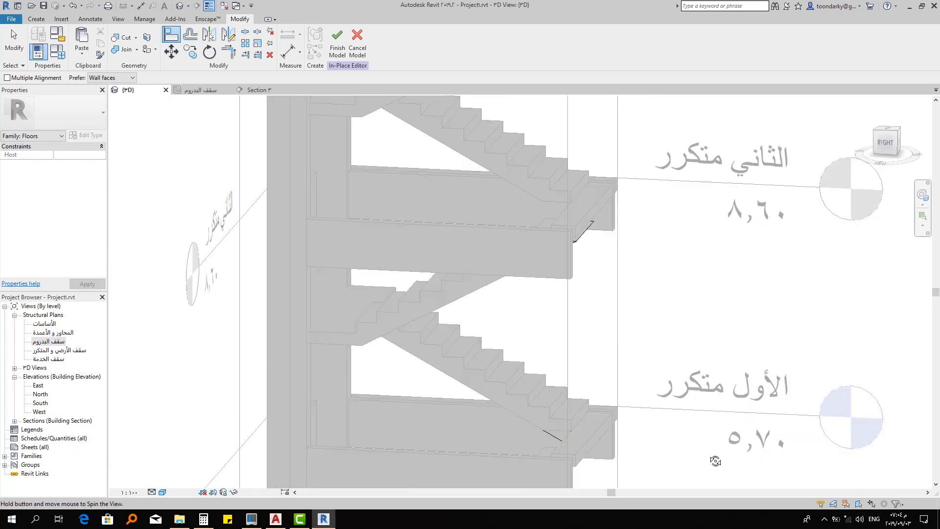
{"action": "middle_click_drag", "start_coordinate": [577, 440], "coordinate": [71, 345], "text": "shift"}
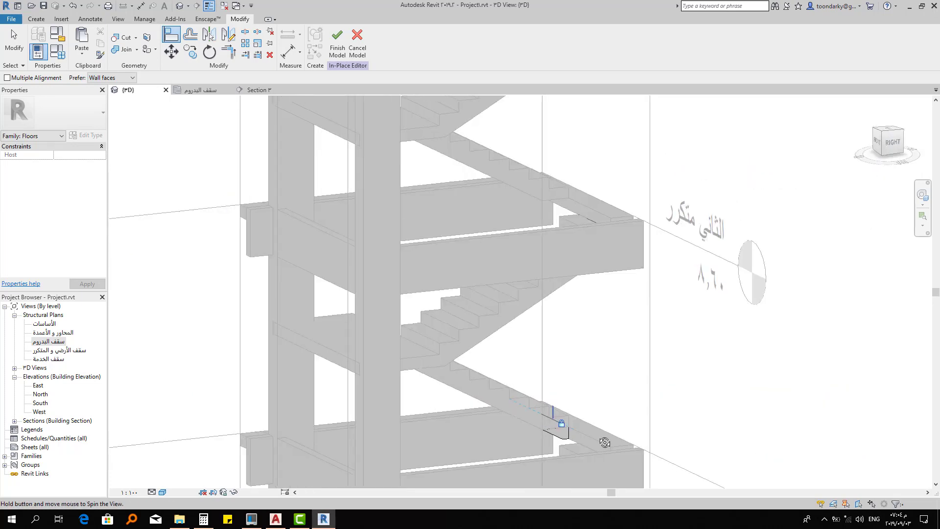
In Section ٣, select both wedge extrusions under the landings
{"action": "double_click", "coordinate": [49, 341]}
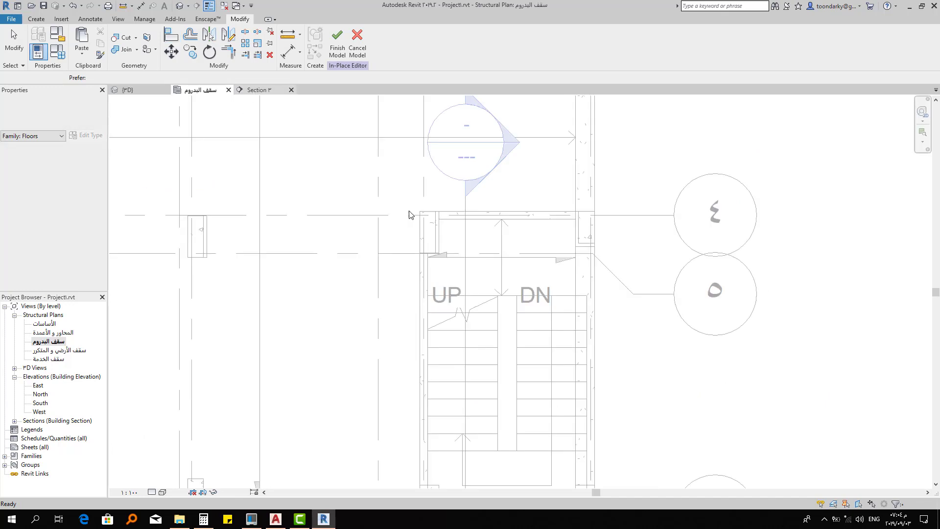
{"action": "key", "text": "ctrl+Tab"}
{"action": "scroll", "coordinate": [427, 307], "scroll_direction": "down", "scroll_amount": 1}
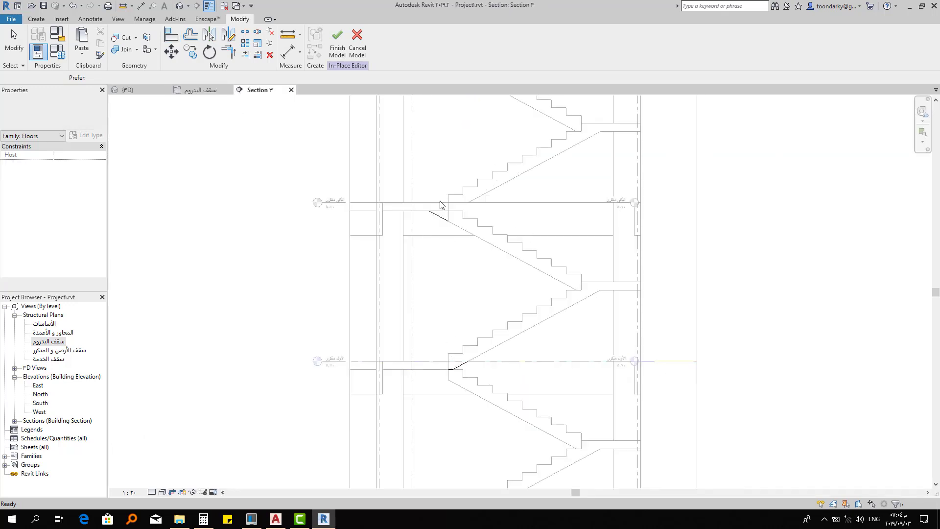
{"action": "left_click", "coordinate": [451, 367]}
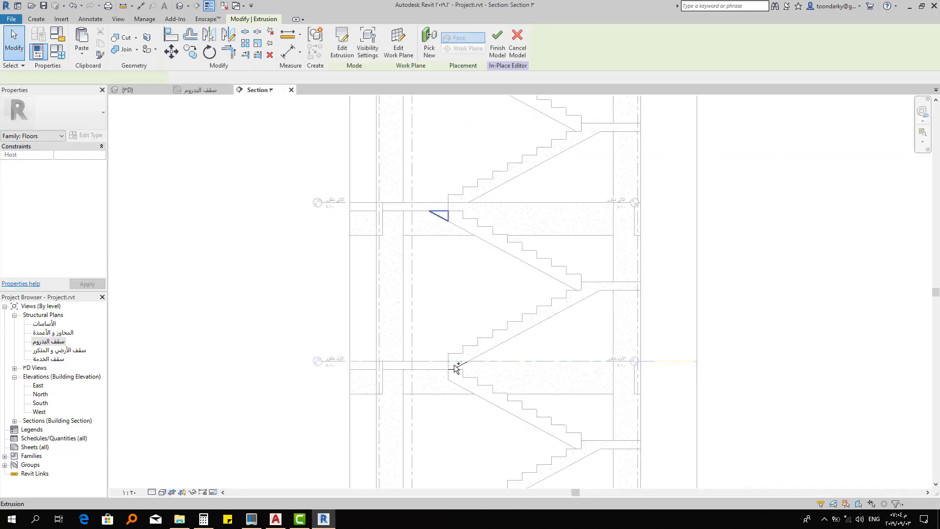
{"action": "left_click", "coordinate": [455, 364], "text": "ctrl"}
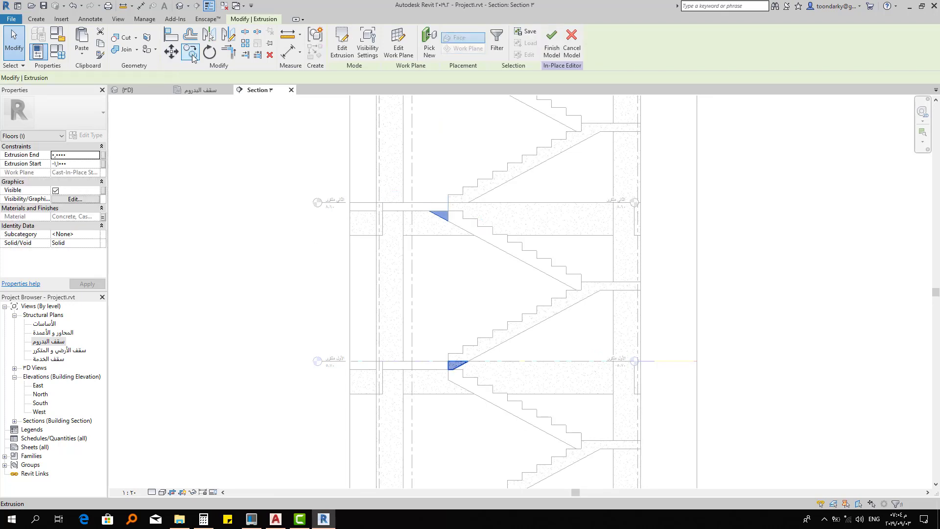
Copy the two wedges to the landings on every other level, undoing the misplaced last copy
{"action": "left_click", "coordinate": [193, 57]}
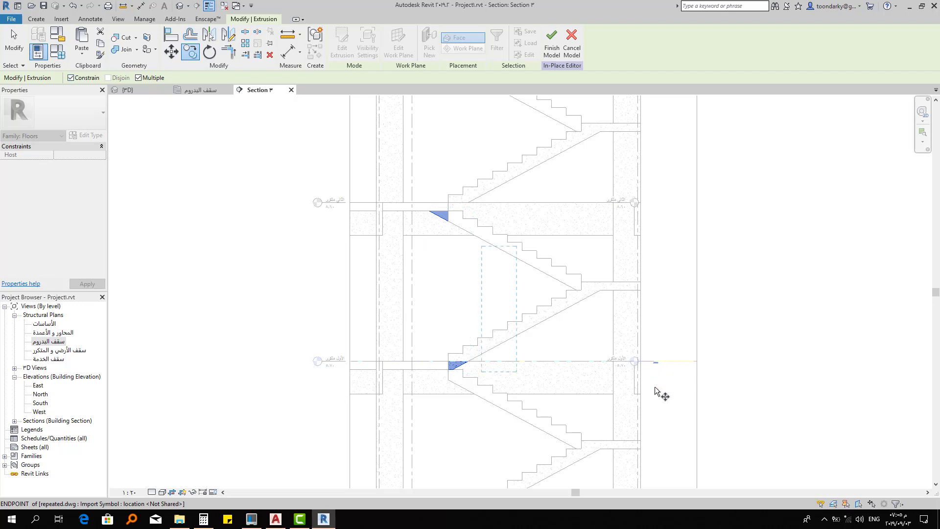
{"action": "scroll", "coordinate": [656, 357], "scroll_direction": "down", "scroll_amount": 1}
{"action": "scroll", "coordinate": [648, 351], "scroll_direction": "down", "scroll_amount": 1}
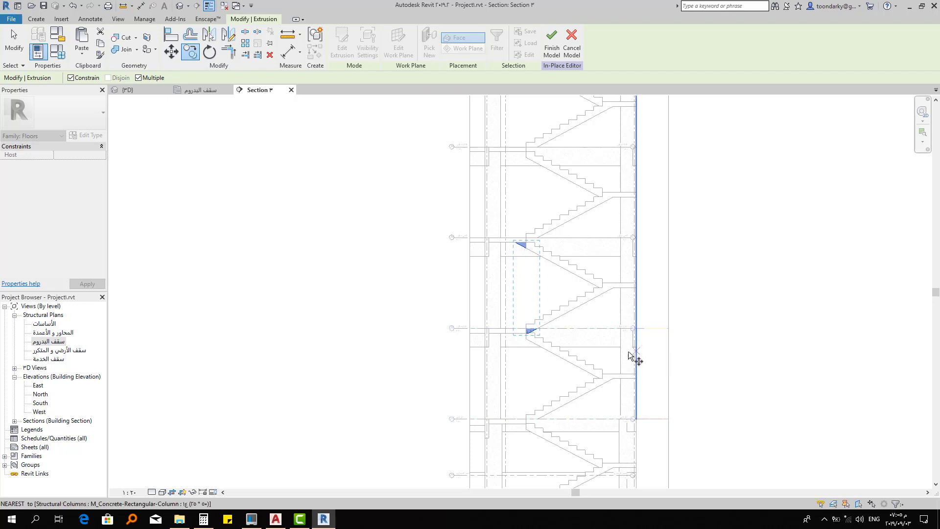
{"action": "left_click", "coordinate": [602, 328]}
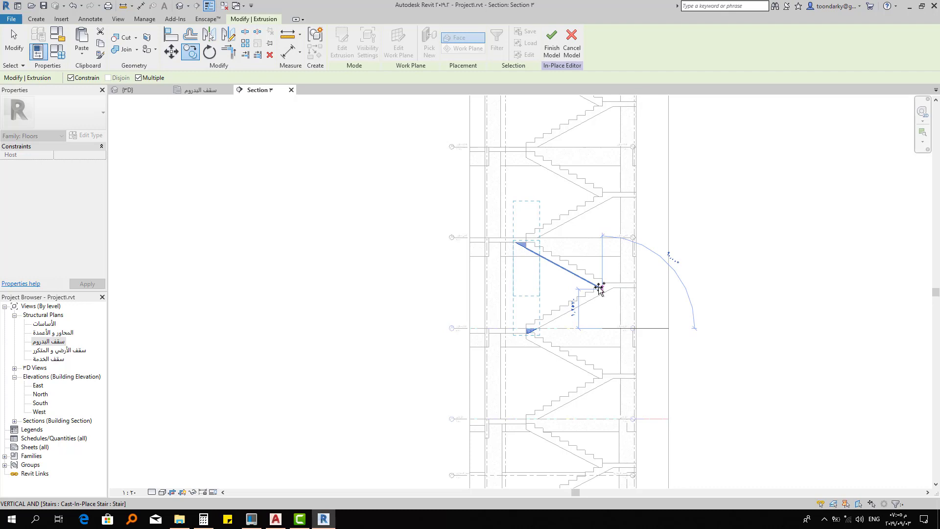
{"action": "left_click", "coordinate": [602, 237]}
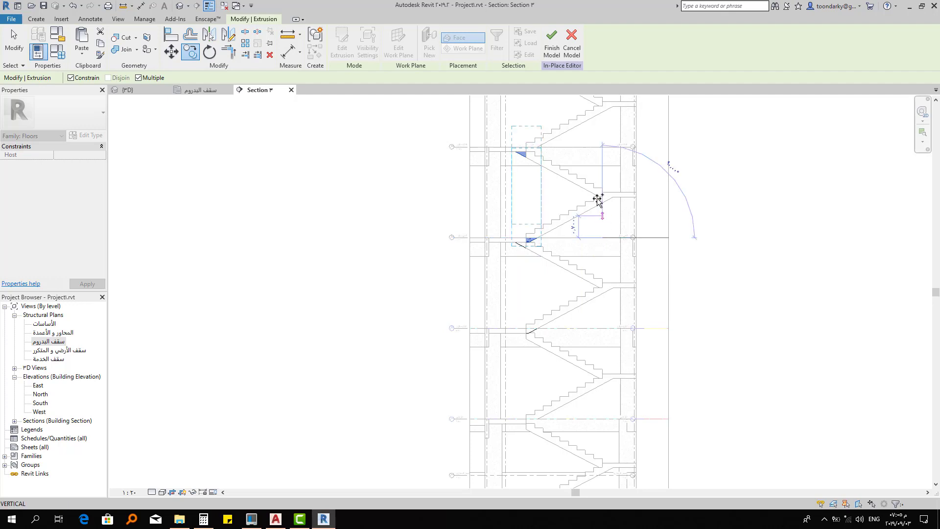
{"action": "middle_click_drag", "start_coordinate": [573, 277], "coordinate": [545, 327]}
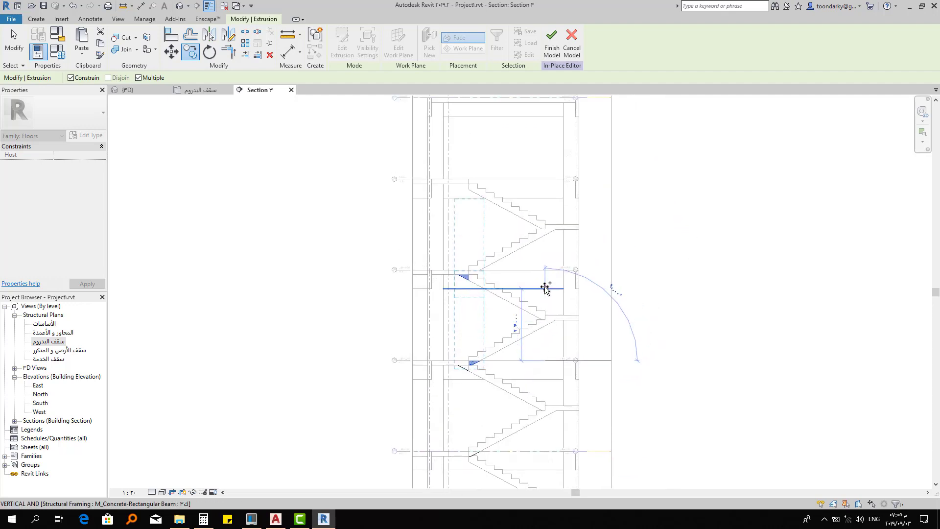
{"action": "left_click_drag", "start_coordinate": [545, 287], "coordinate": [550, 271]}
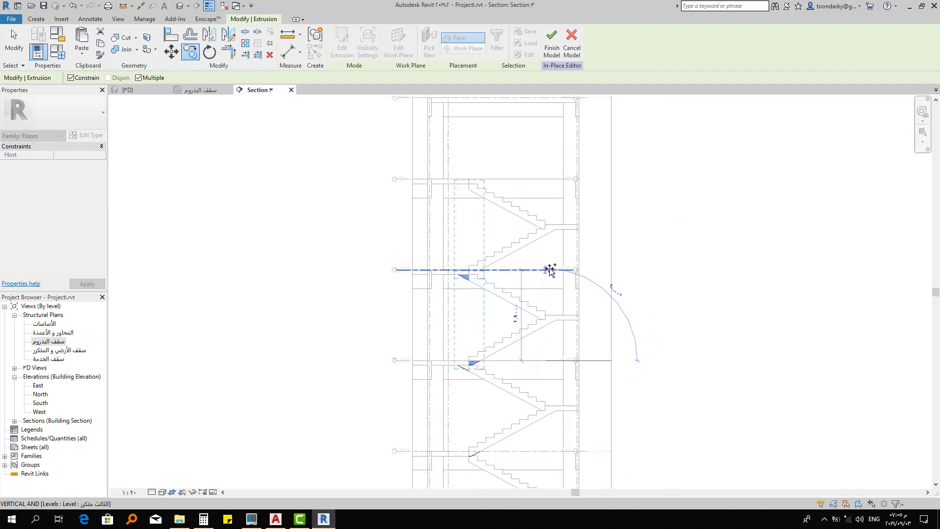
{"action": "left_click_drag", "start_coordinate": [545, 361], "coordinate": [545, 411]}
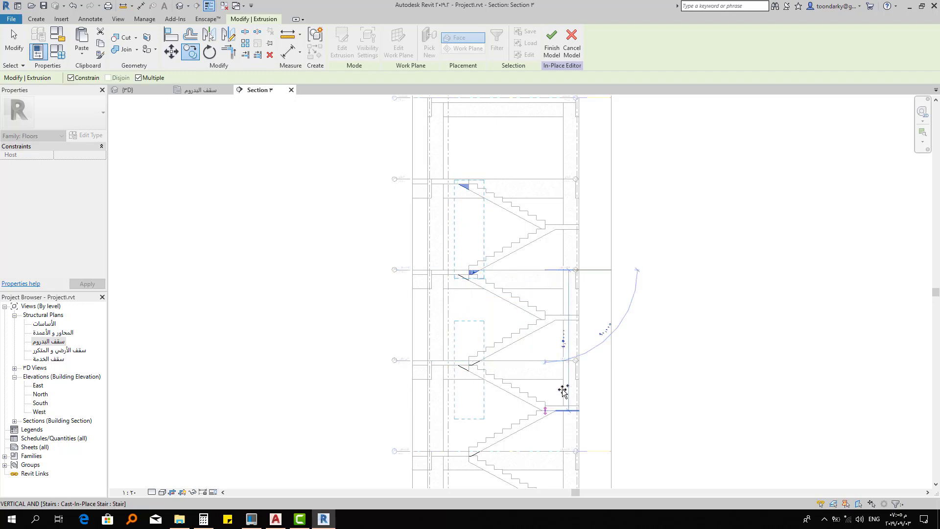
{"action": "middle_click_drag", "start_coordinate": [566, 388], "coordinate": [558, 279]}
{"action": "left_click_drag", "start_coordinate": [558, 277], "coordinate": [549, 447]}
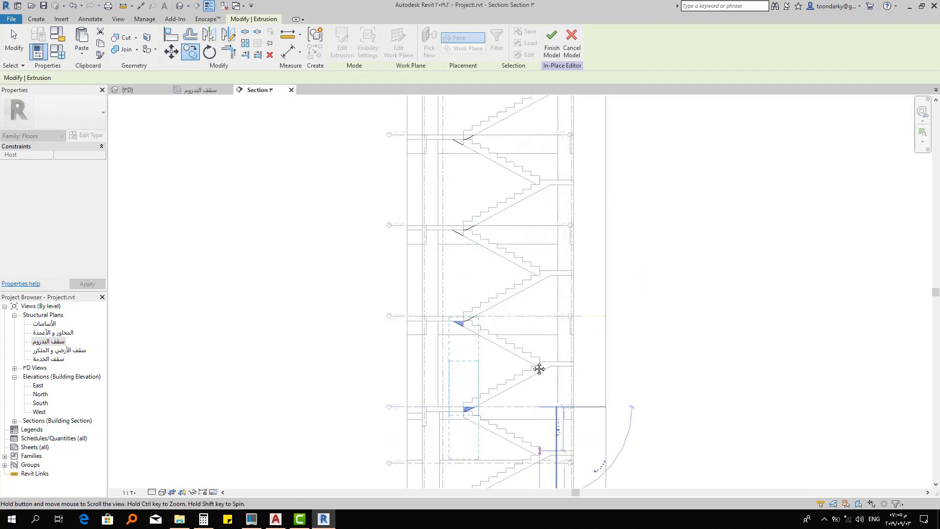
{"action": "middle_click_drag", "start_coordinate": [558, 406], "coordinate": [534, 276]}
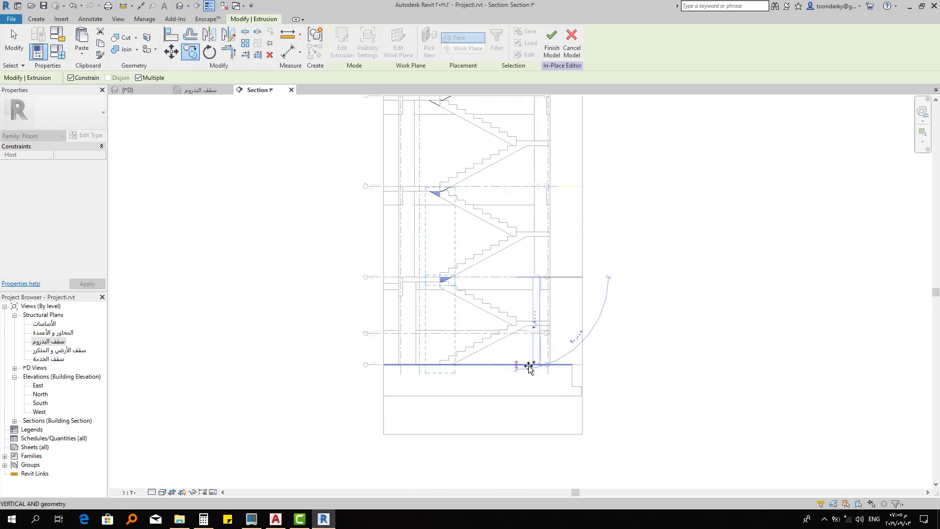
{"action": "key", "text": "ctrl+z"}
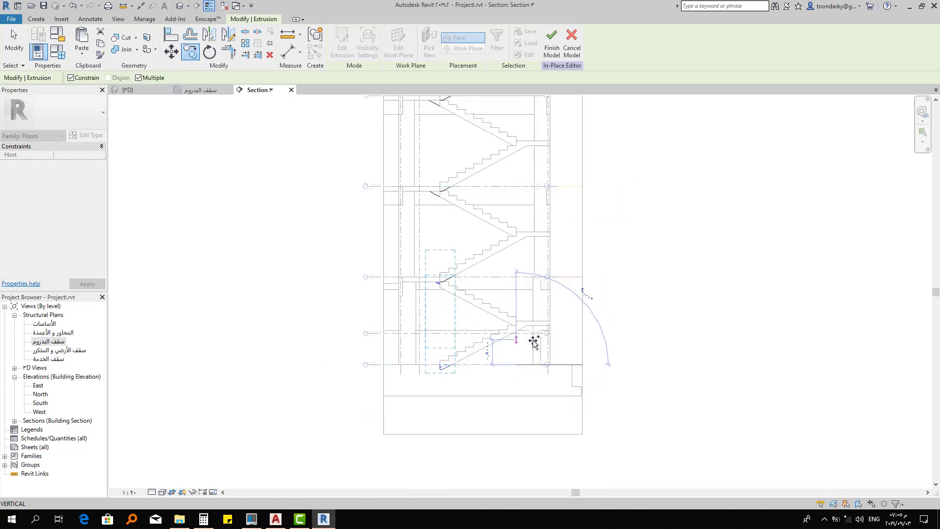
{"action": "key", "text": "Escape"}
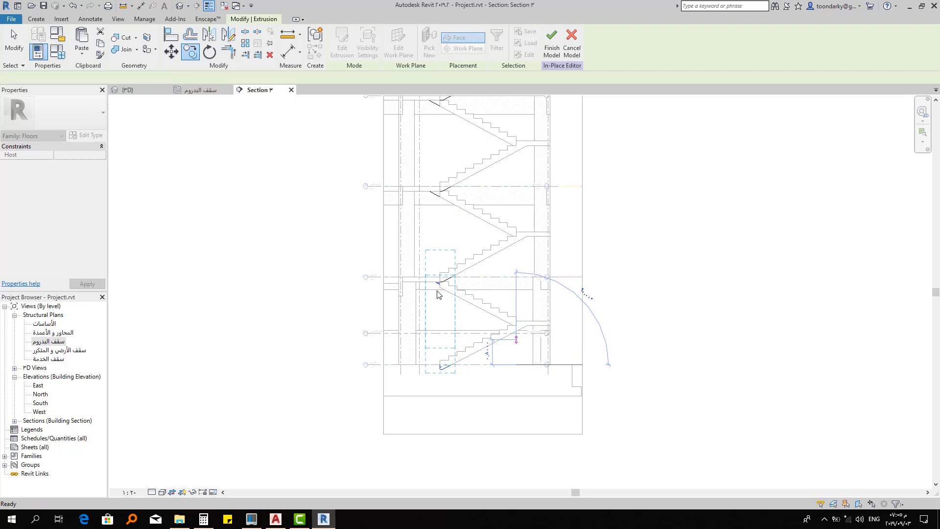
{"action": "key", "text": "Escape"}
Move the ground-floor wedge so its corner sits on the stair's end point
{"action": "scroll", "coordinate": [437, 294], "scroll_direction": "up", "scroll_amount": 2}
{"action": "scroll", "coordinate": [440, 286], "scroll_direction": "up", "scroll_amount": 2}
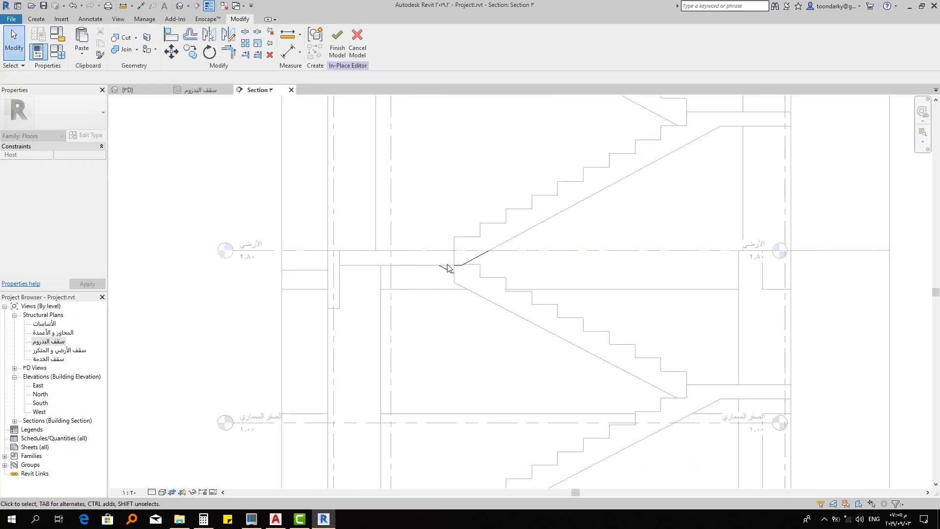
{"action": "left_click", "coordinate": [420, 260]}
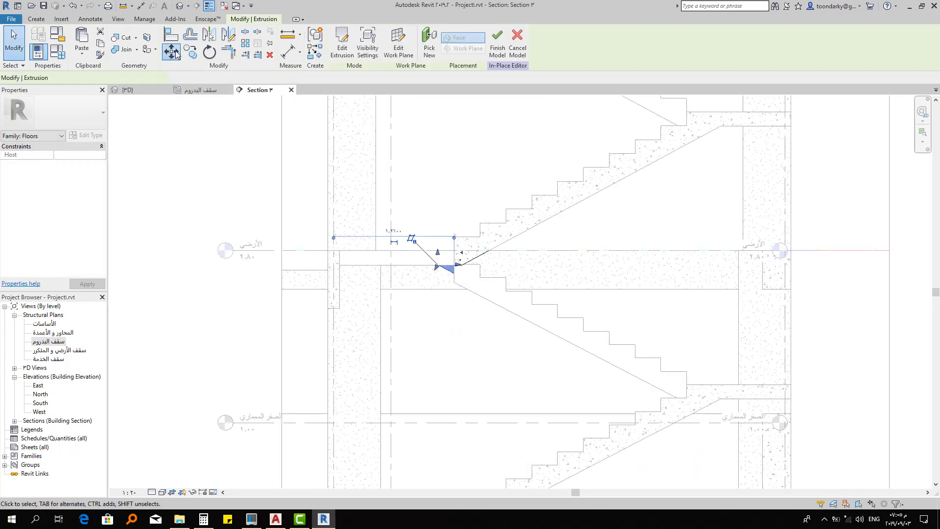
{"action": "left_click_drag", "start_coordinate": [453, 270], "coordinate": [456, 278]}
{"action": "key", "text": "m"}
{"action": "key", "text": "v"}
{"action": "left_click", "coordinate": [454, 273]}
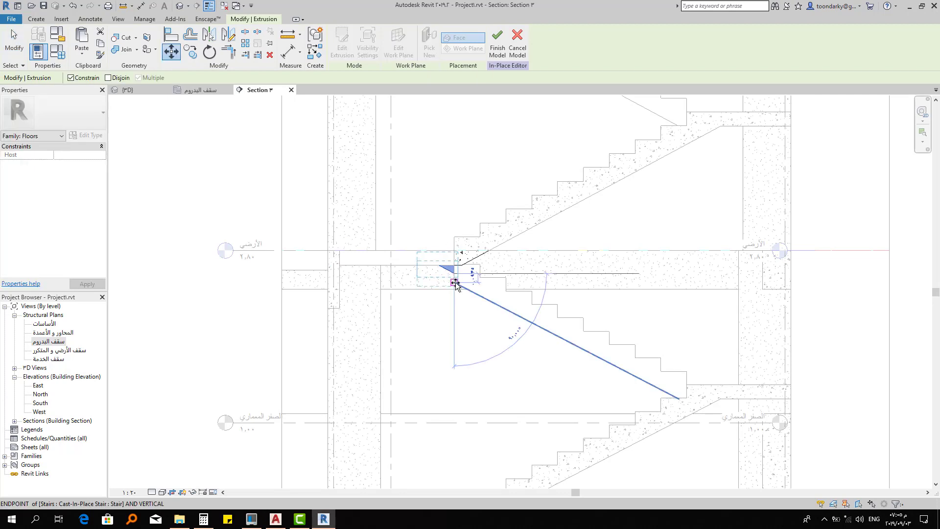
{"action": "left_click", "coordinate": [455, 283]}
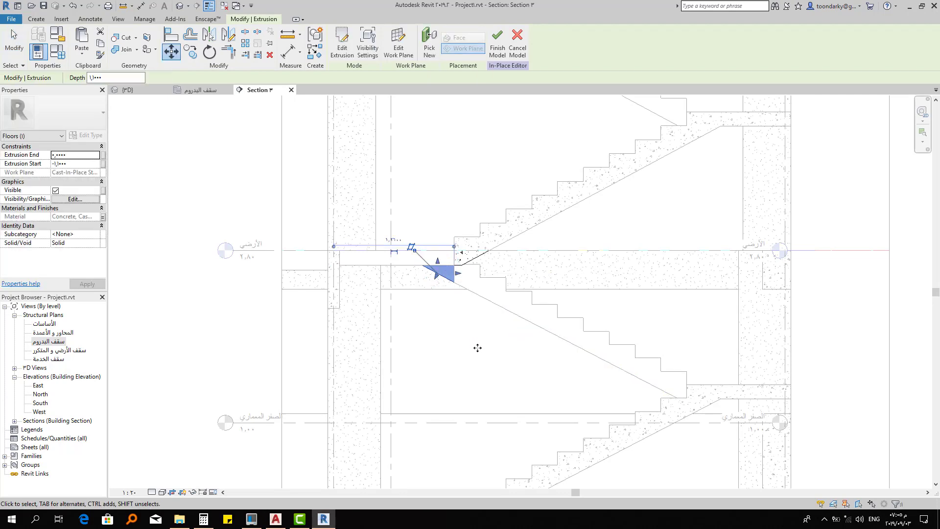
Delete the wedge copied to the basement level
{"action": "mouse_move", "coordinate": [479, 353]}
{"action": "middle_mouse_down"}
{"action": "mouse_move", "coordinate": [453, 308]}
{"action": "mouse_move", "coordinate": [412, 273]}
{"action": "mouse_move", "coordinate": [395, 314]}
{"action": "middle_mouse_up"}
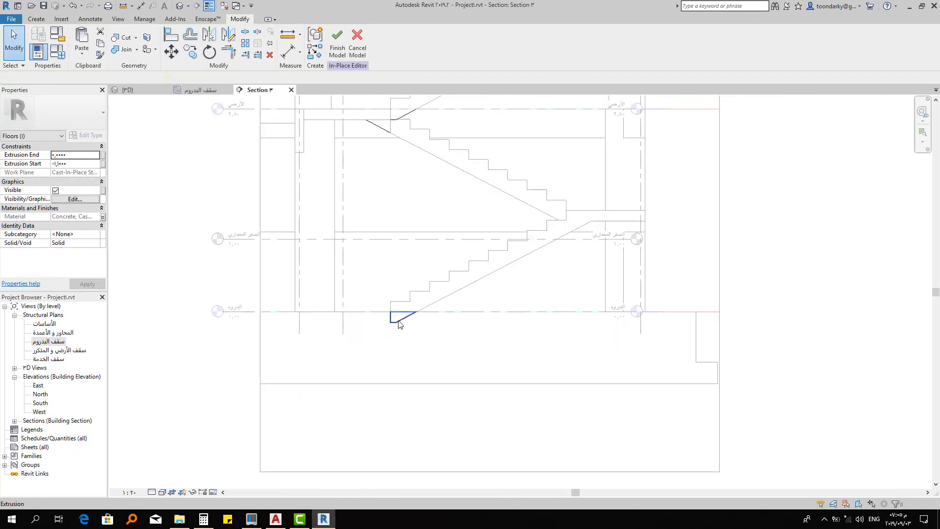
{"action": "key", "text": "Escape"}
{"action": "left_click", "coordinate": [403, 320]}
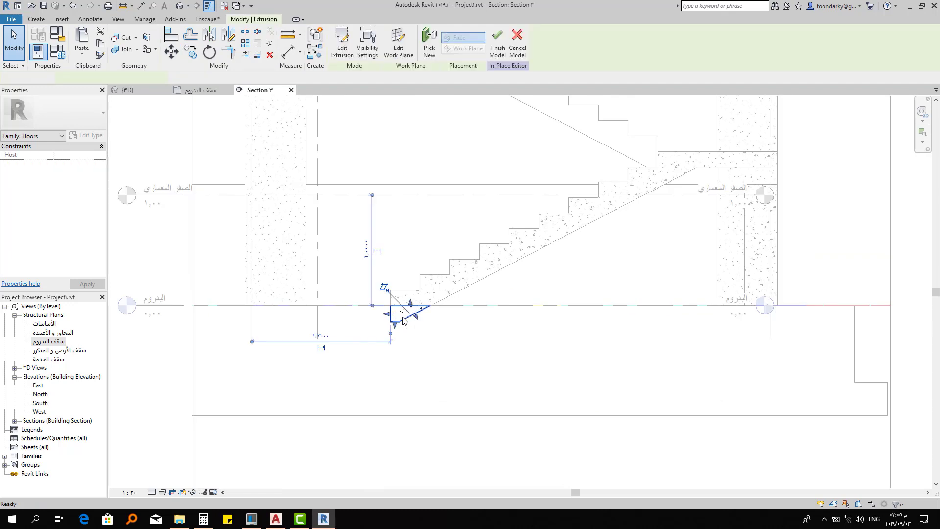
{"action": "key", "text": "Delete"}
{"action": "scroll", "coordinate": [430, 311], "scroll_direction": "down", "scroll_amount": 3}
{"action": "mouse_move", "coordinate": [449, 199]}
{"action": "middle_mouse_down"}
{"action": "mouse_move", "coordinate": [451, 330]}
{"action": "mouse_move", "coordinate": [439, 348]}
{"action": "mouse_move", "coordinate": [405, 329]}
{"action": "middle_mouse_up"}
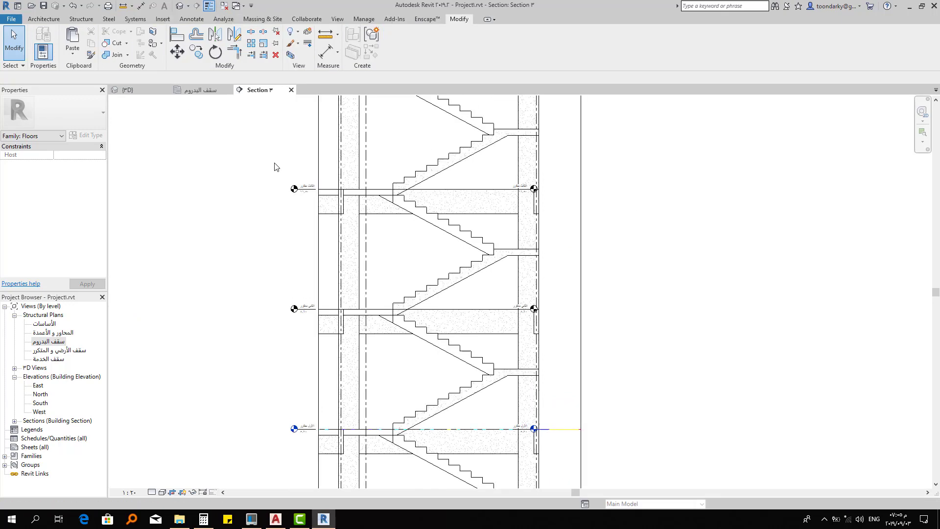
Join the top floor slab to the stair flight and the ١١,٥٠ landing slab to its wedge
{"action": "scroll", "coordinate": [368, 231], "scroll_direction": "up", "scroll_amount": 2}
{"action": "scroll", "coordinate": [359, 222], "scroll_direction": "up", "scroll_amount": 1}
{"action": "scroll", "coordinate": [359, 221], "scroll_direction": "up", "scroll_amount": 2}
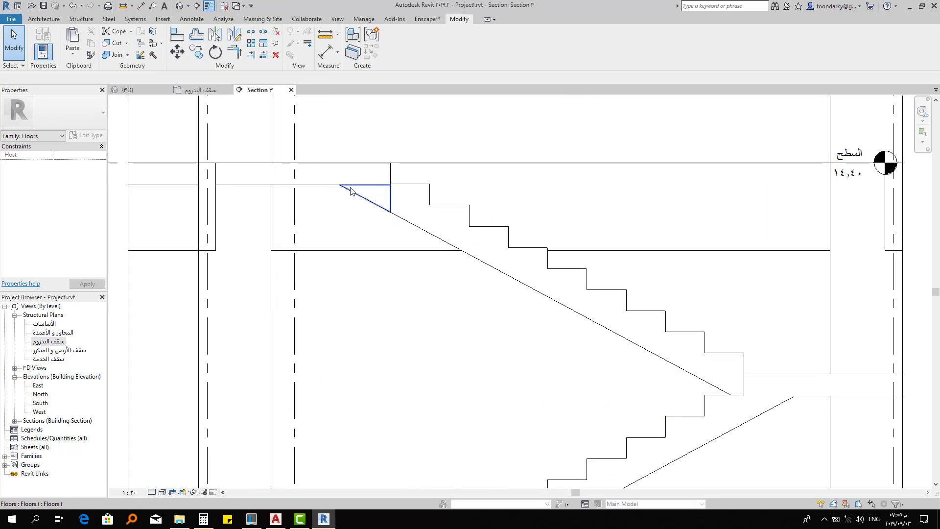
{"action": "key", "text": "j"}
{"action": "key", "text": "g"}
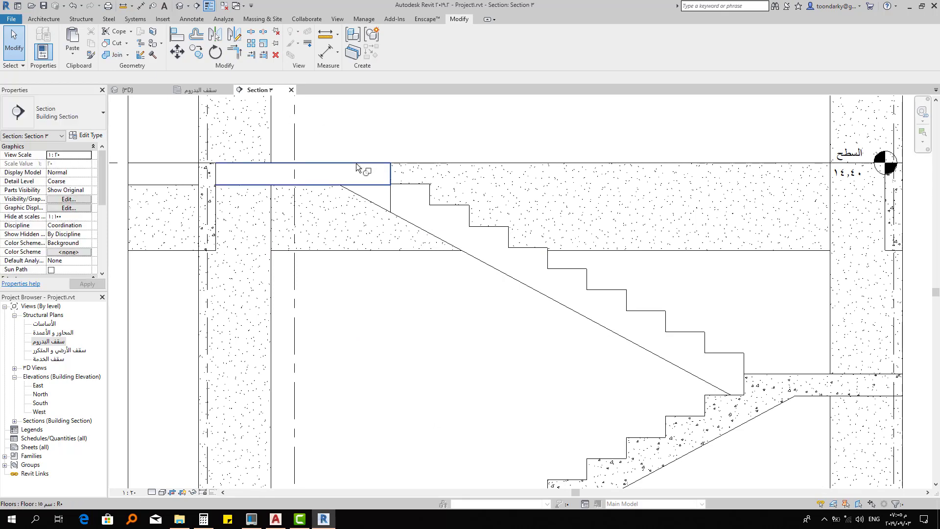
{"action": "left_click", "coordinate": [362, 169]}
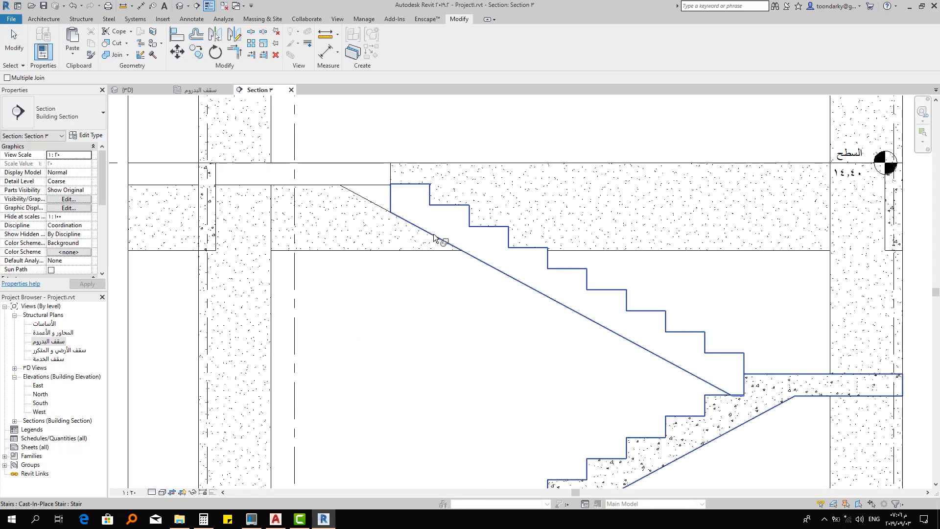
{"action": "left_click", "coordinate": [373, 205]}
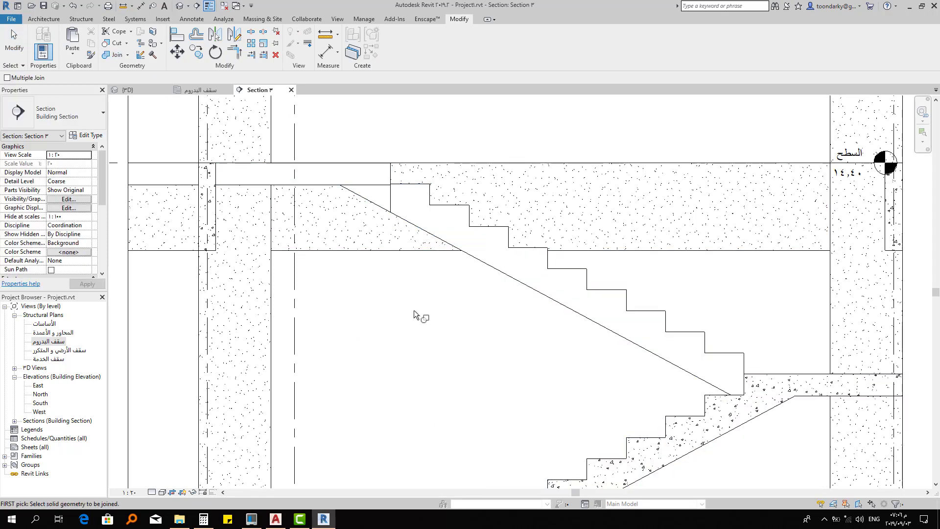
{"action": "scroll", "coordinate": [413, 312], "scroll_direction": "down", "scroll_amount": 3}
{"action": "scroll", "coordinate": [367, 250], "scroll_direction": "down", "scroll_amount": 3, "text": "ctrl"}
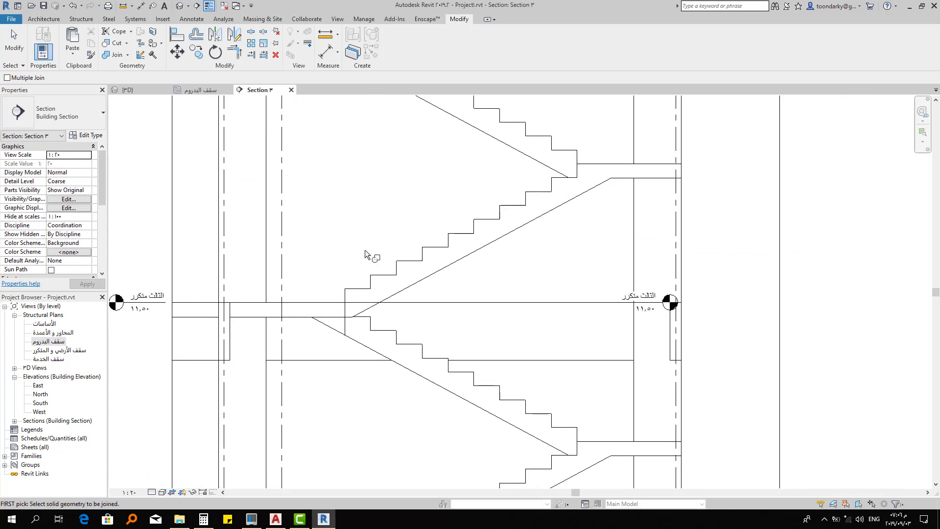
{"action": "left_click", "coordinate": [328, 313]}
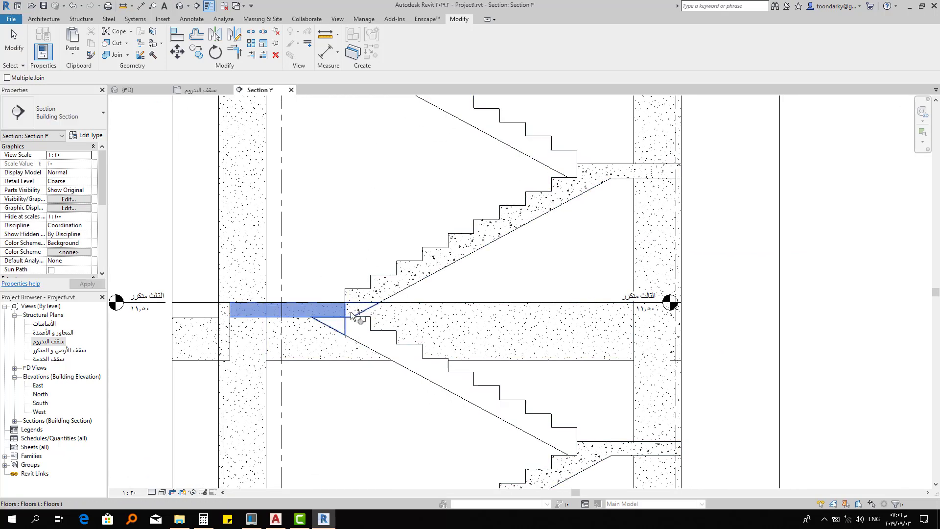
{"action": "left_click", "coordinate": [351, 314]}
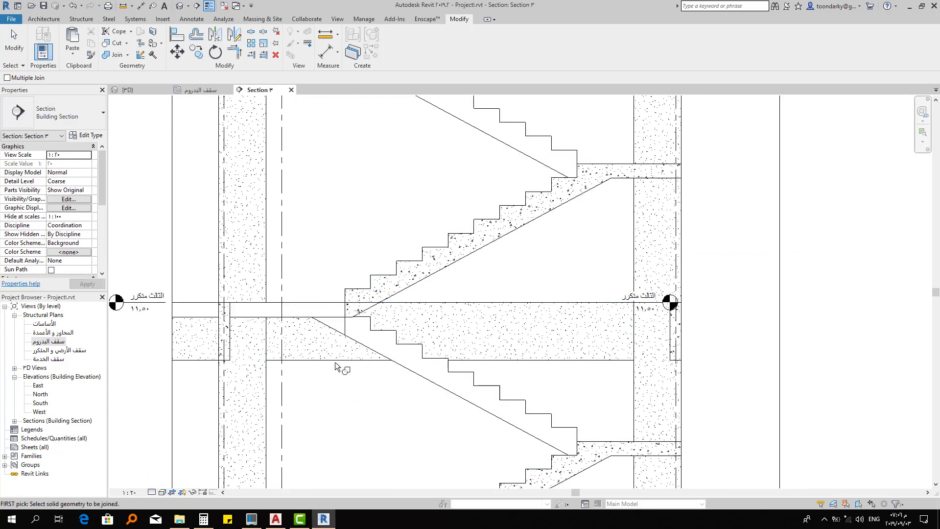
{"action": "left_click", "coordinate": [313, 320]}
Join the ٨,٦٠, ٥,٧٠ and ٢,٨٠ level slabs to the wedges or stair beneath them
{"action": "middle_click_drag", "start_coordinate": [378, 388], "coordinate": [346, 159]}
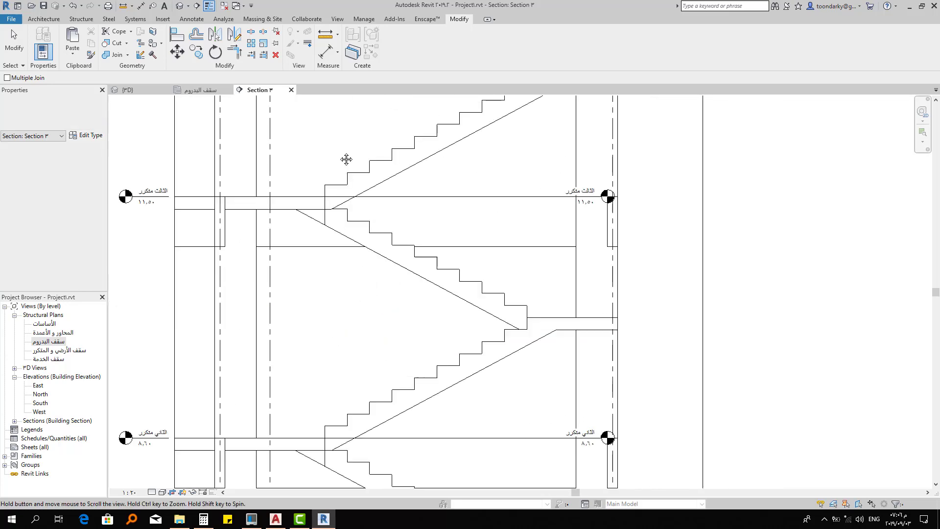
{"action": "left_click", "coordinate": [306, 296]}
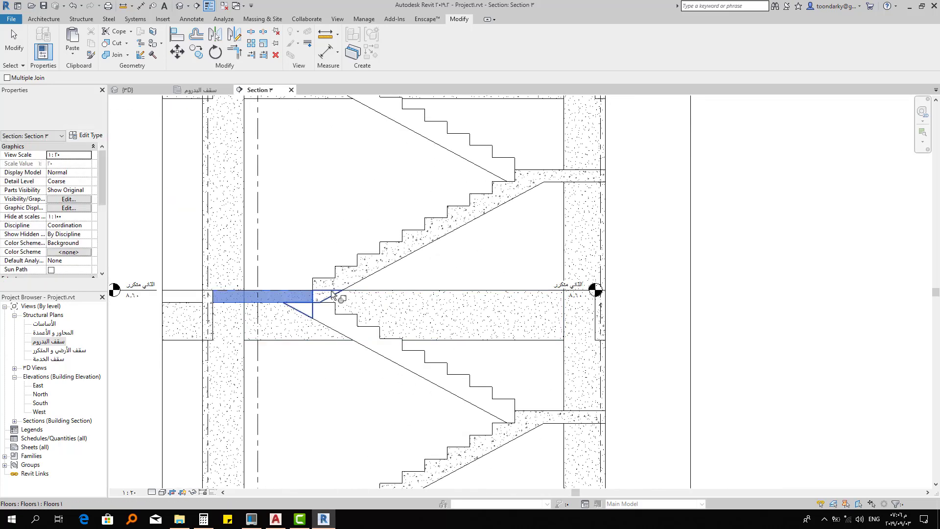
{"action": "left_click", "coordinate": [334, 335]}
{"action": "middle_click_drag", "start_coordinate": [374, 403], "coordinate": [357, 184]}
{"action": "left_click", "coordinate": [301, 320]}
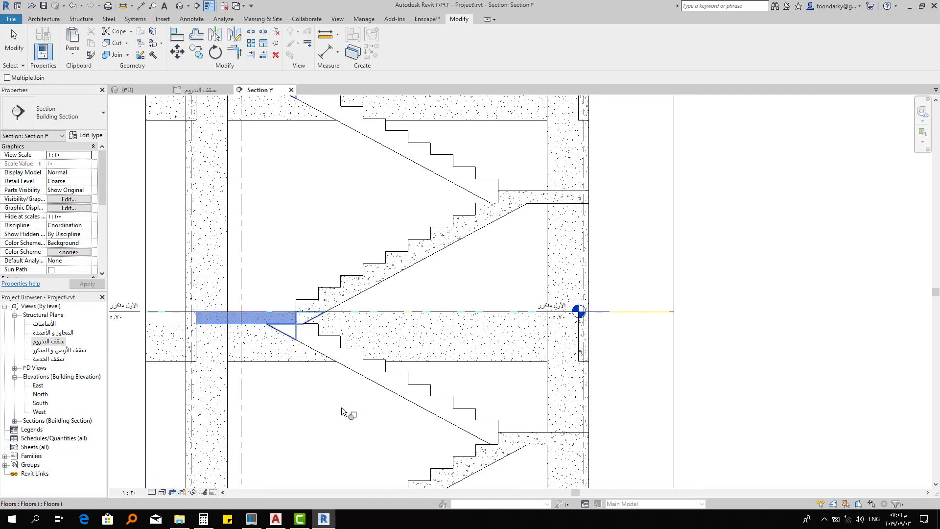
{"action": "left_click", "coordinate": [351, 436]}
{"action": "middle_click_drag", "start_coordinate": [353, 438], "coordinate": [326, 262]}
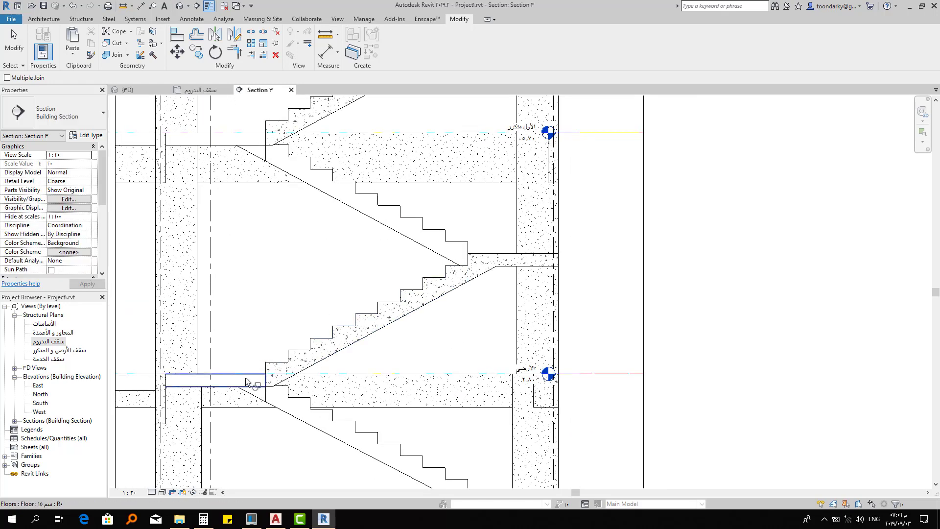
{"action": "left_click", "coordinate": [246, 381]}
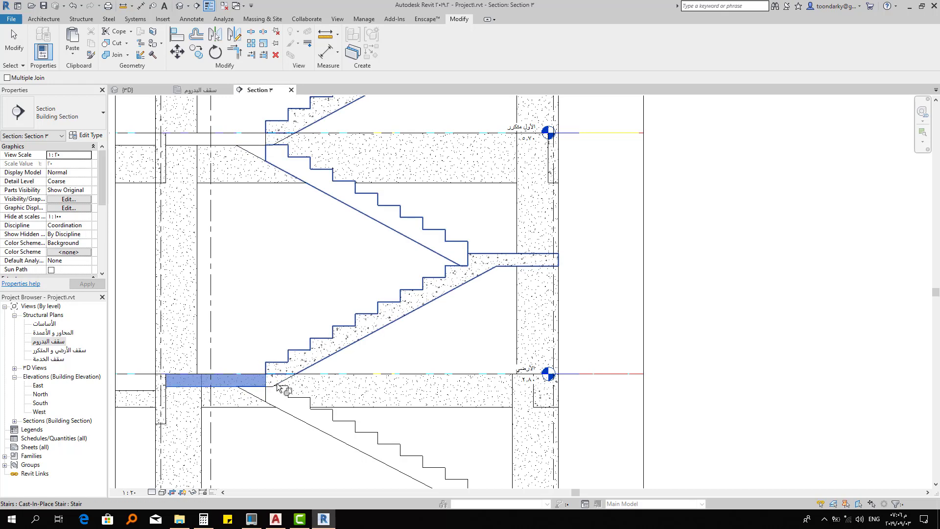
{"action": "left_click", "coordinate": [277, 386]}
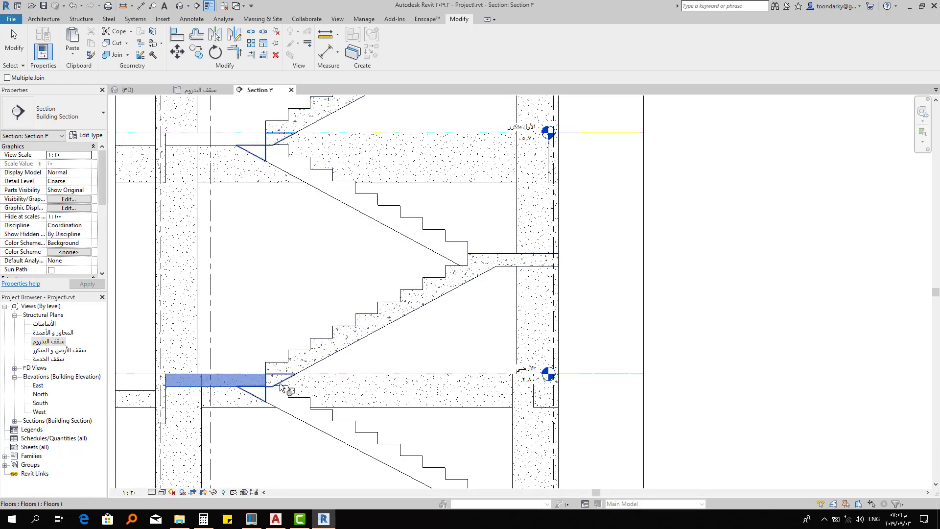
{"action": "middle_click_drag", "start_coordinate": [444, 391], "coordinate": [473, 193]}
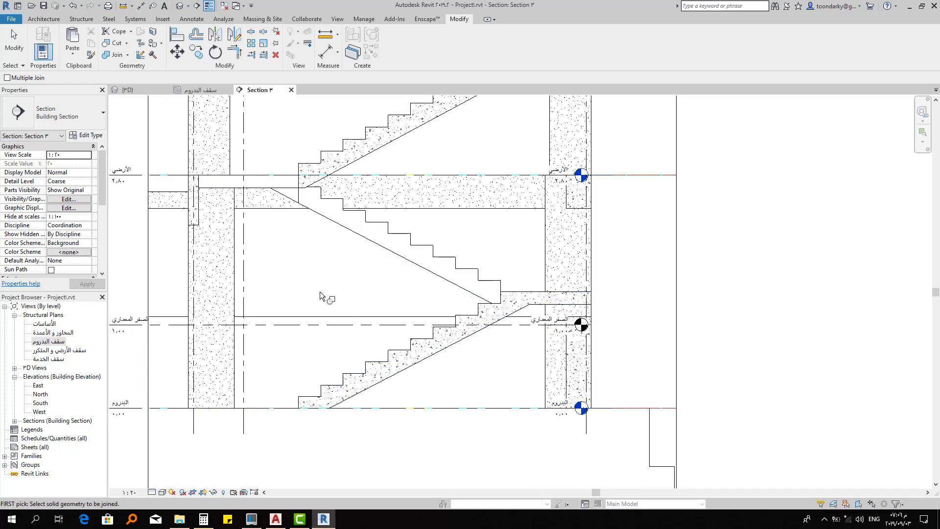
{"action": "left_click", "coordinate": [143, 88]}
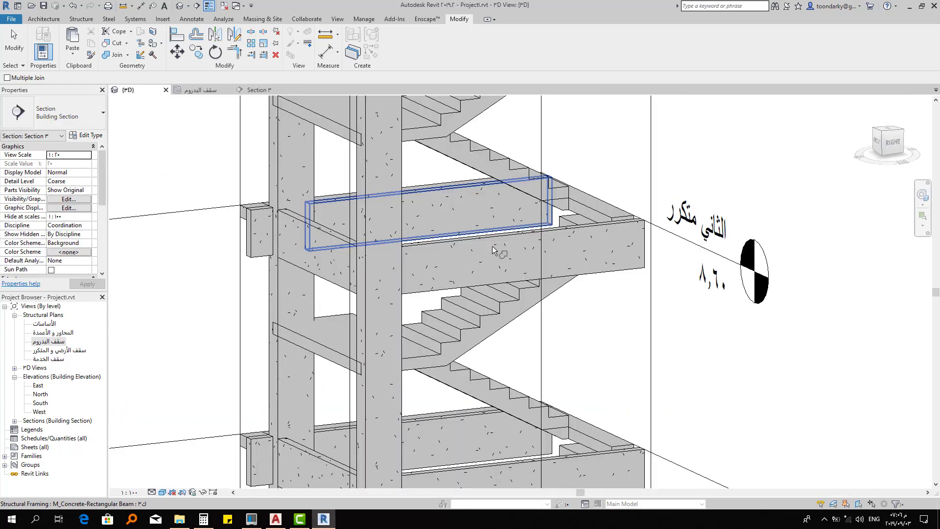
End Join Geometry and orbit and zoom around the joined landings, finishing on the whole stair tower
{"action": "mouse_move", "coordinate": [607, 357]}
{"action": "middle_mouse_down", "text": "shift"}
{"action": "mouse_move", "coordinate": [573, 337]}
{"action": "mouse_move", "coordinate": [443, 333]}
{"action": "middle_mouse_up", "text": "shift"}
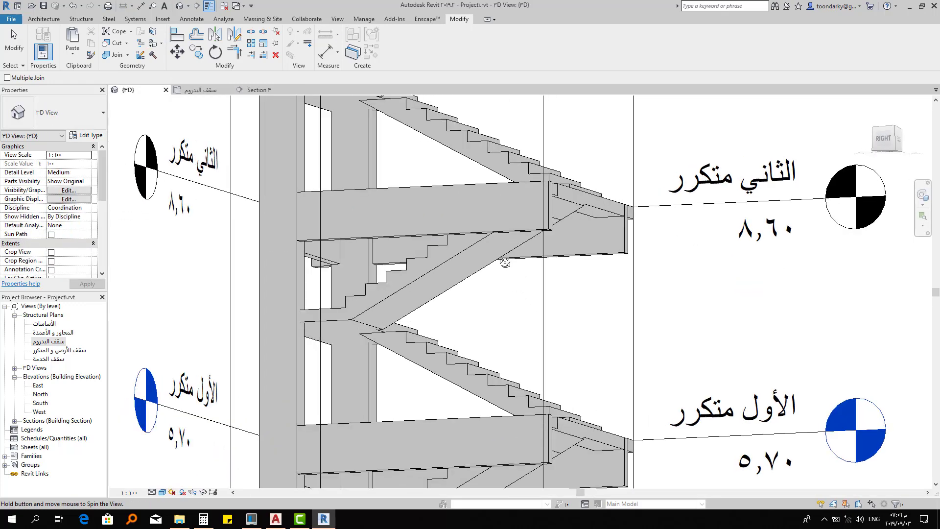
{"action": "key", "text": "Escape"}
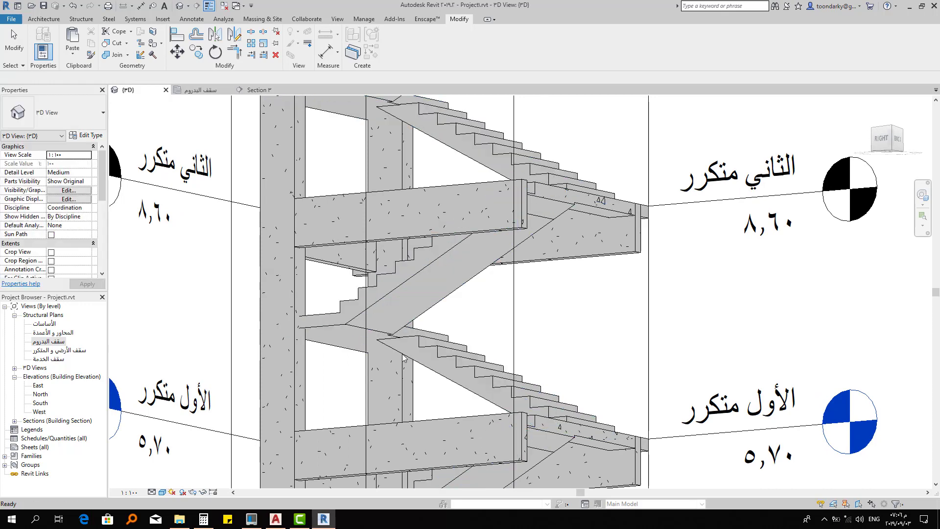
{"action": "middle_click_drag", "start_coordinate": [442, 229], "coordinate": [528, 338], "text": "shift"}
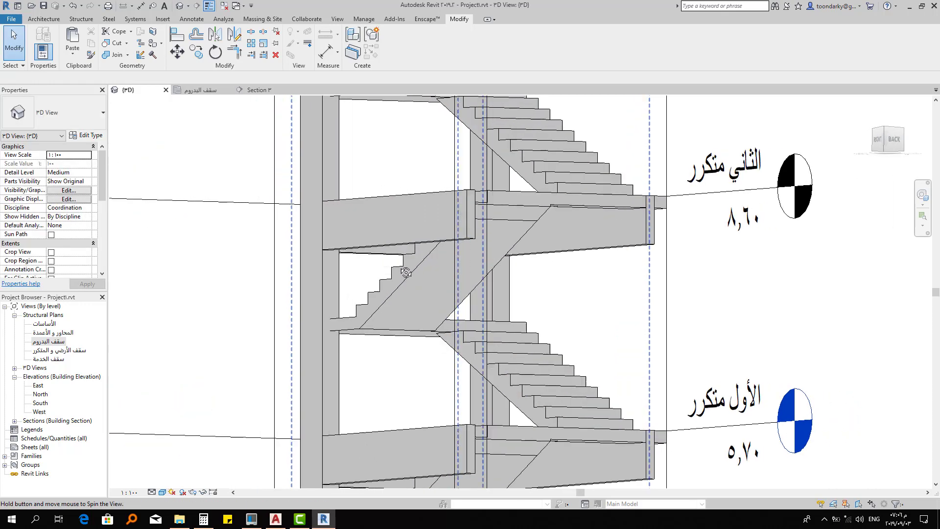
{"action": "scroll", "coordinate": [543, 254], "scroll_direction": "up", "scroll_amount": 1}
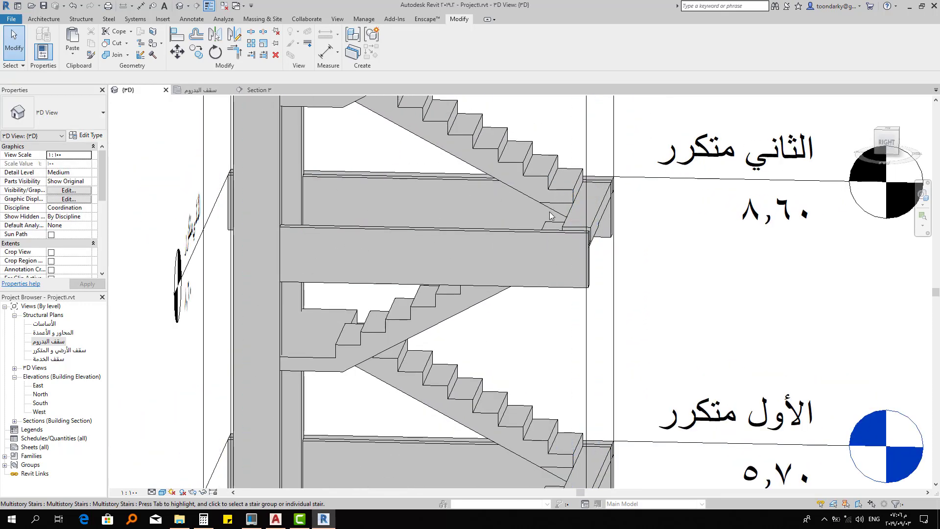
{"action": "scroll", "coordinate": [548, 242], "scroll_direction": "up", "scroll_amount": 1}
{"action": "scroll", "coordinate": [549, 240], "scroll_direction": "down", "scroll_amount": 2}
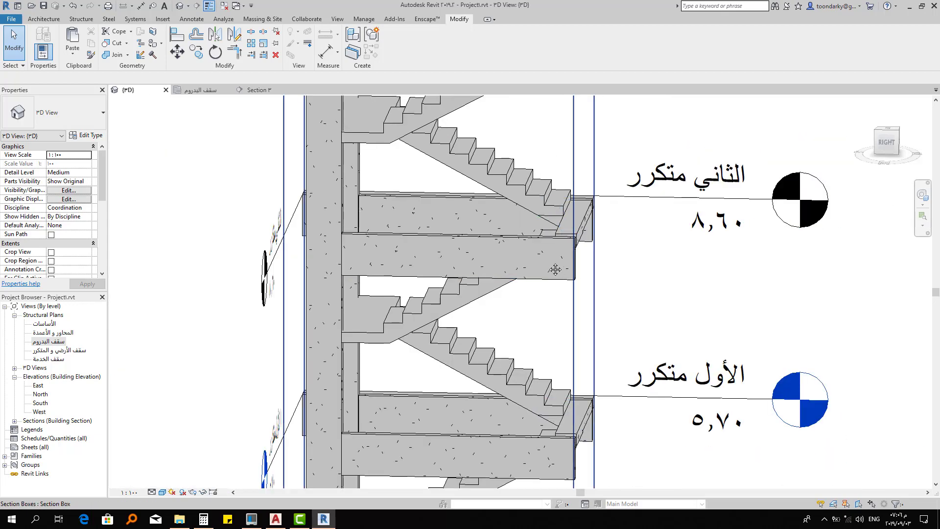
{"action": "scroll", "coordinate": [545, 255], "scroll_direction": "up", "scroll_amount": 1}
{"action": "scroll", "coordinate": [536, 241], "scroll_direction": "up", "scroll_amount": 1}
{"action": "middle_click_drag", "start_coordinate": [556, 236], "coordinate": [540, 414]}
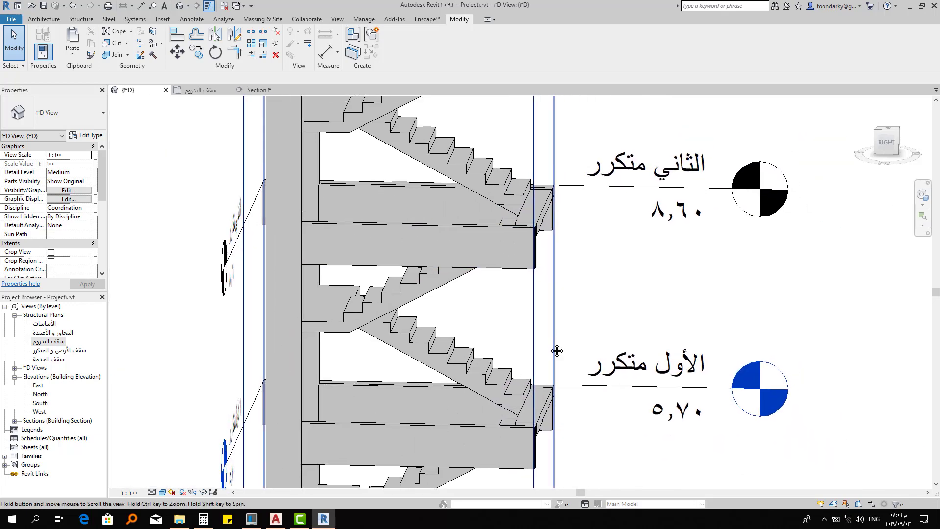
{"action": "mouse_move", "coordinate": [511, 164]}
{"action": "middle_mouse_down", "text": "shift"}
{"action": "mouse_move", "coordinate": [564, 327]}
{"action": "mouse_move", "coordinate": [622, 351]}
{"action": "mouse_move", "coordinate": [451, 276]}
{"action": "middle_mouse_up", "text": "shift"}
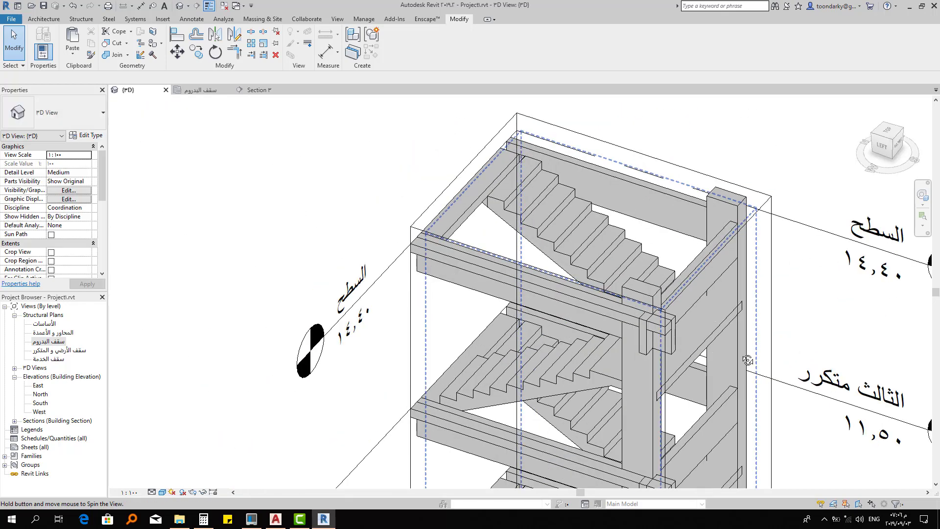
{"action": "scroll", "coordinate": [451, 275], "scroll_direction": "down", "scroll_amount": 3}
{"action": "scroll", "coordinate": [452, 276], "scroll_direction": "down", "scroll_amount": 1}
{"action": "scroll", "coordinate": [451, 275], "scroll_direction": "down", "scroll_amount": 2}
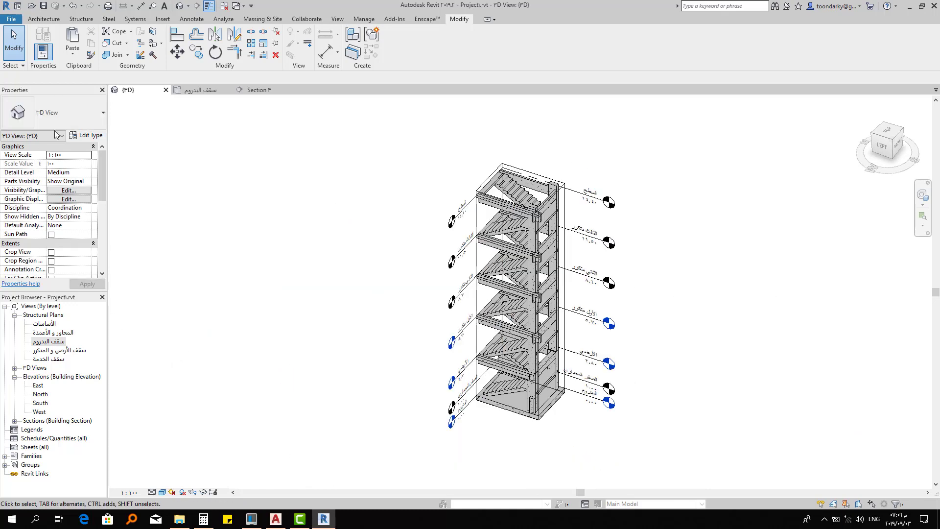
Uncheck Section Box in the {3D} view properties and orbit to see the entire building from behind
{"action": "scroll", "coordinate": [98, 228], "scroll_direction": "down", "scroll_amount": 2}
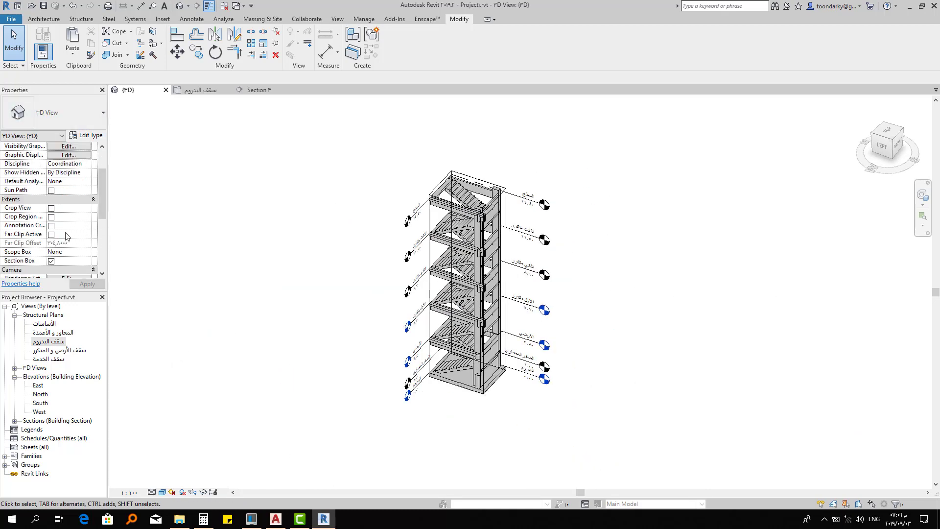
{"action": "left_click", "coordinate": [51, 261]}
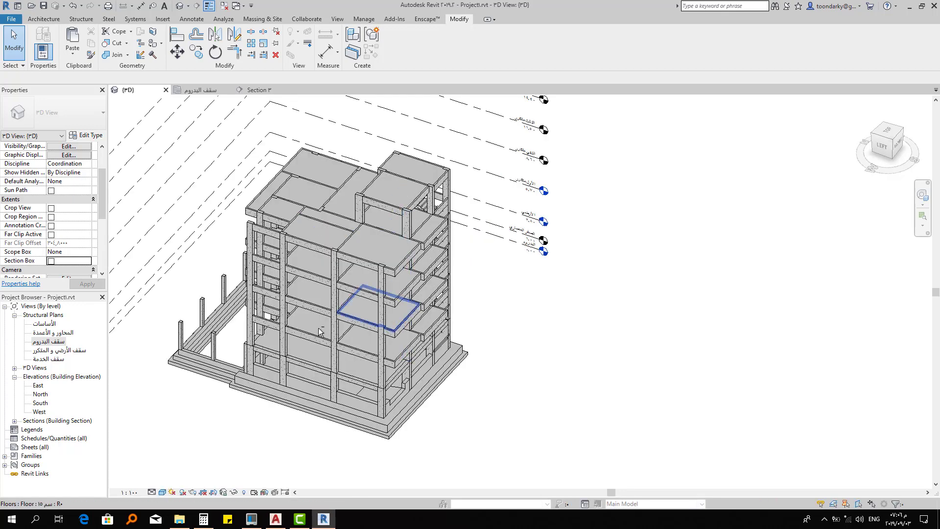
{"action": "middle_click_drag", "start_coordinate": [539, 315], "coordinate": [624, 296], "text": "shift"}
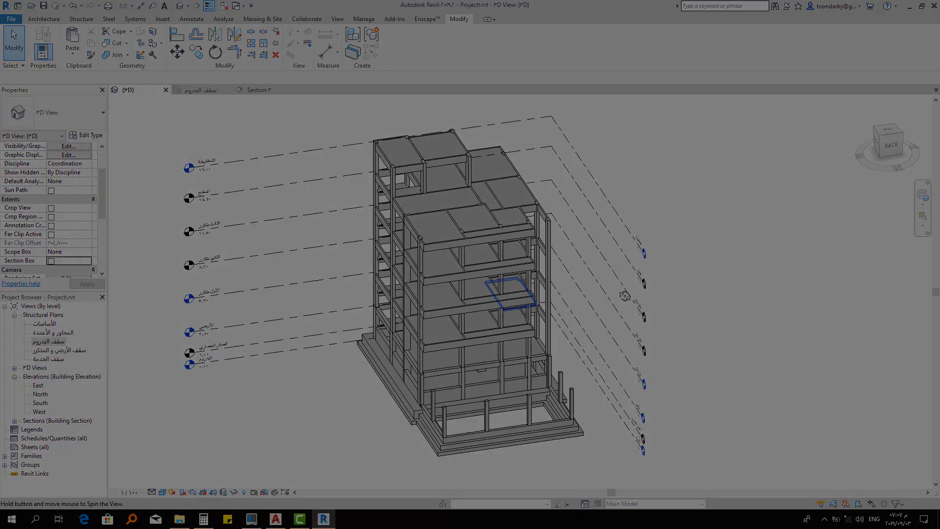